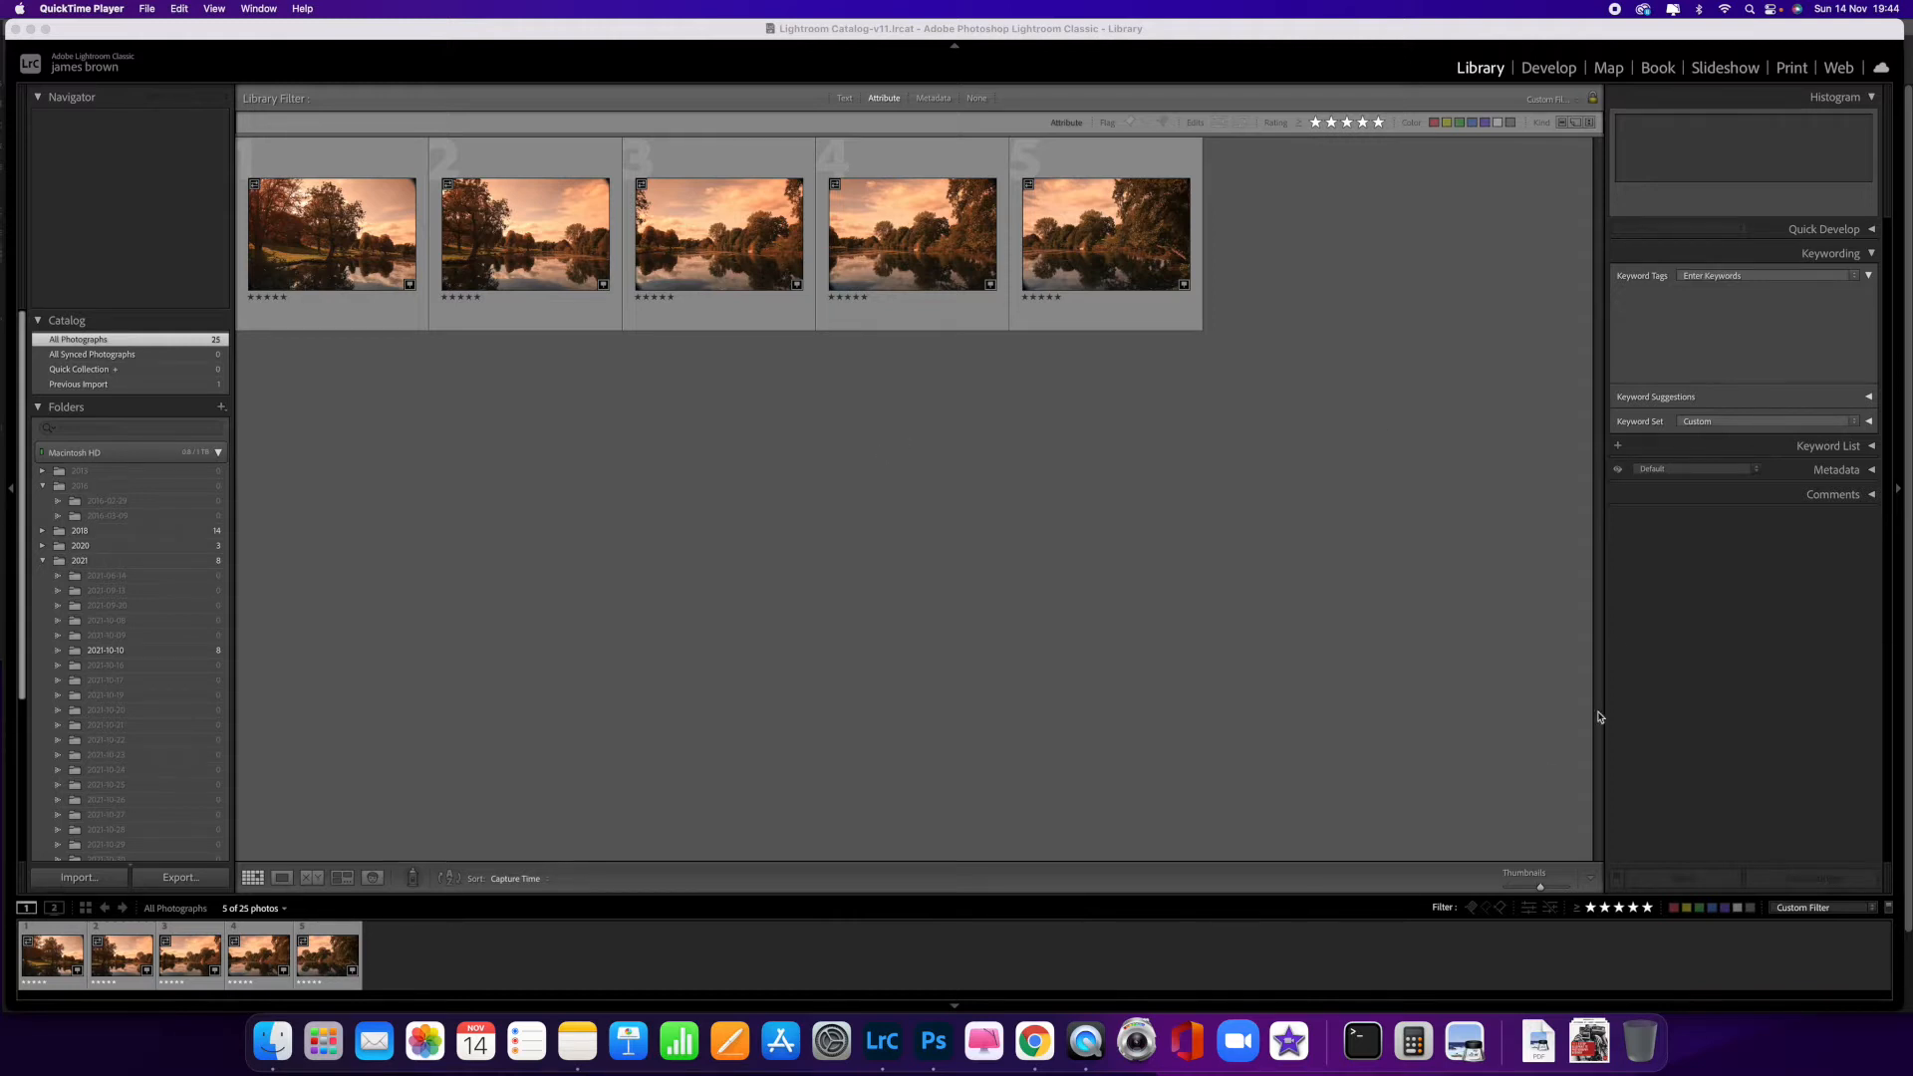
- Enlarge the grid thumbnails and open the first lake photo in the single-photo view
{"action": "left_click", "coordinate": [1555, 890]}
{"action": "left_click", "coordinate": [1556, 890]}
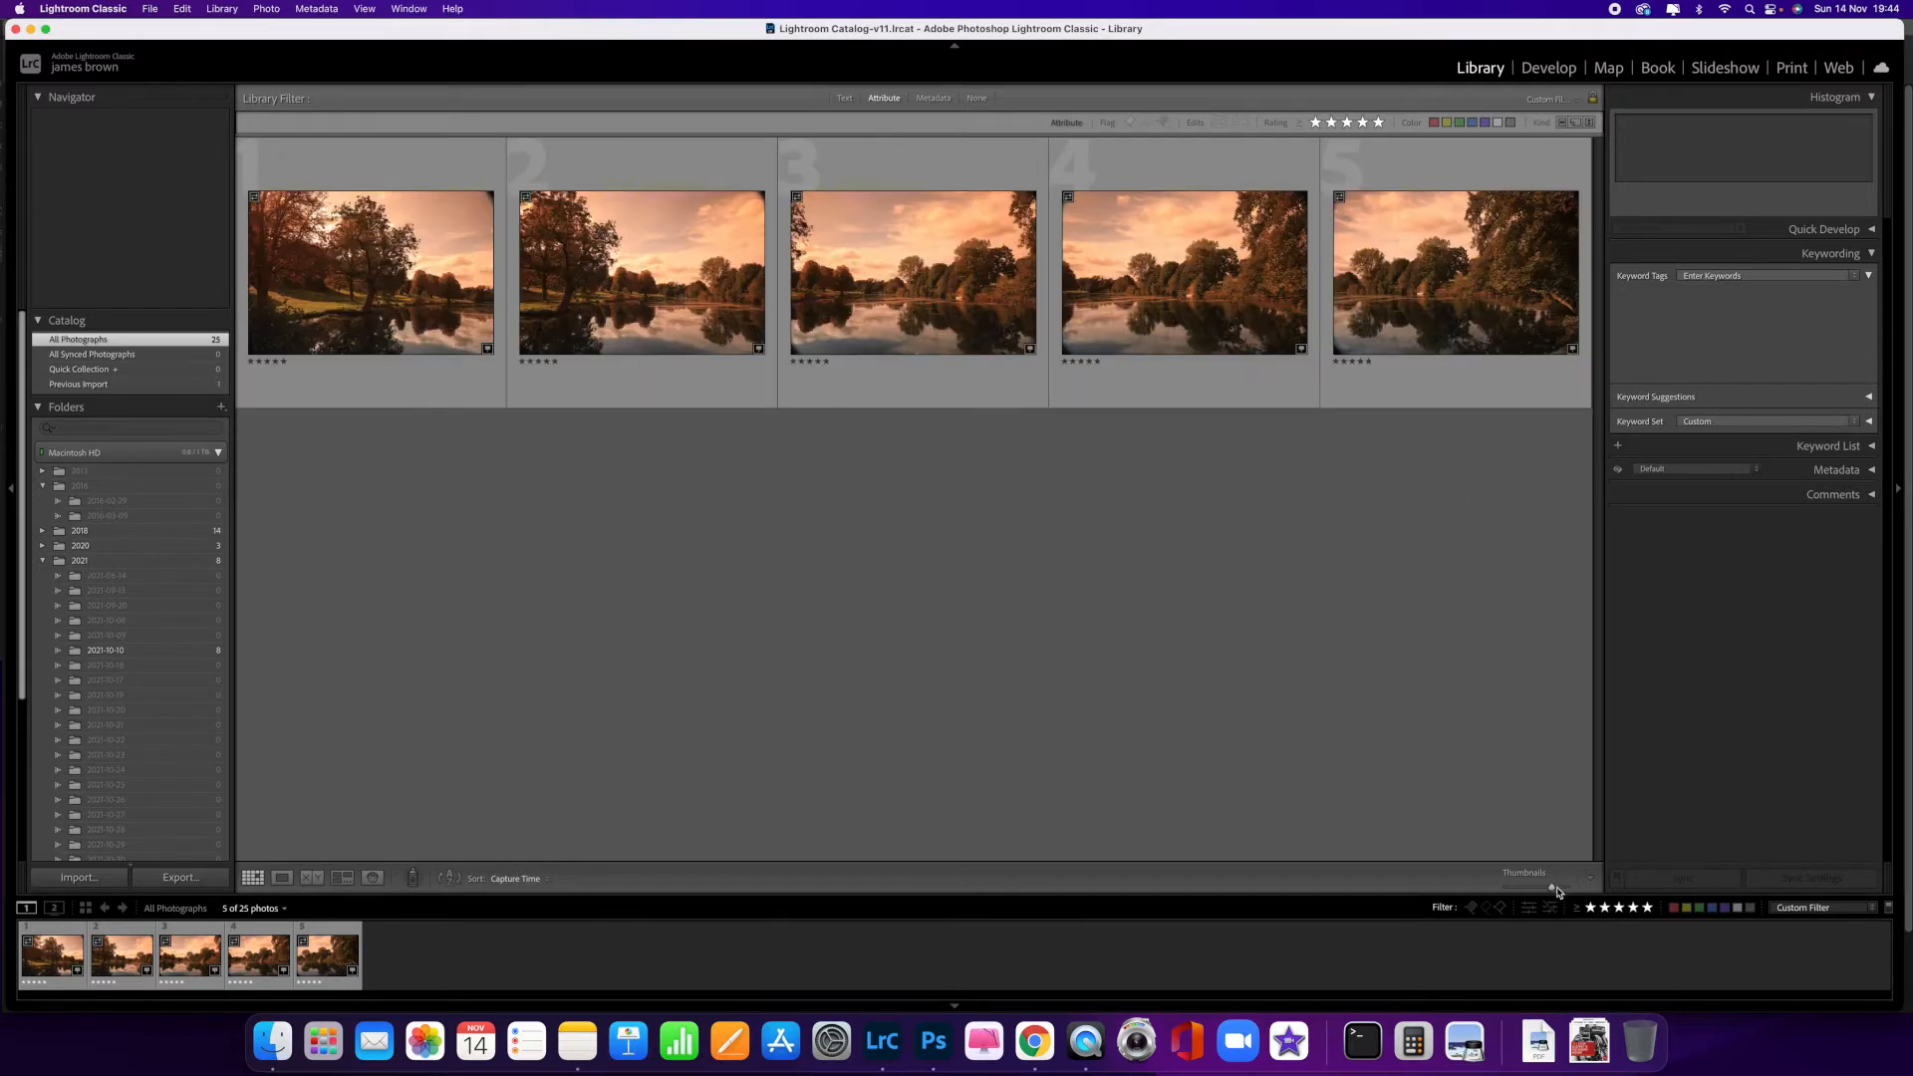
{"action": "left_click", "coordinate": [1559, 891]}
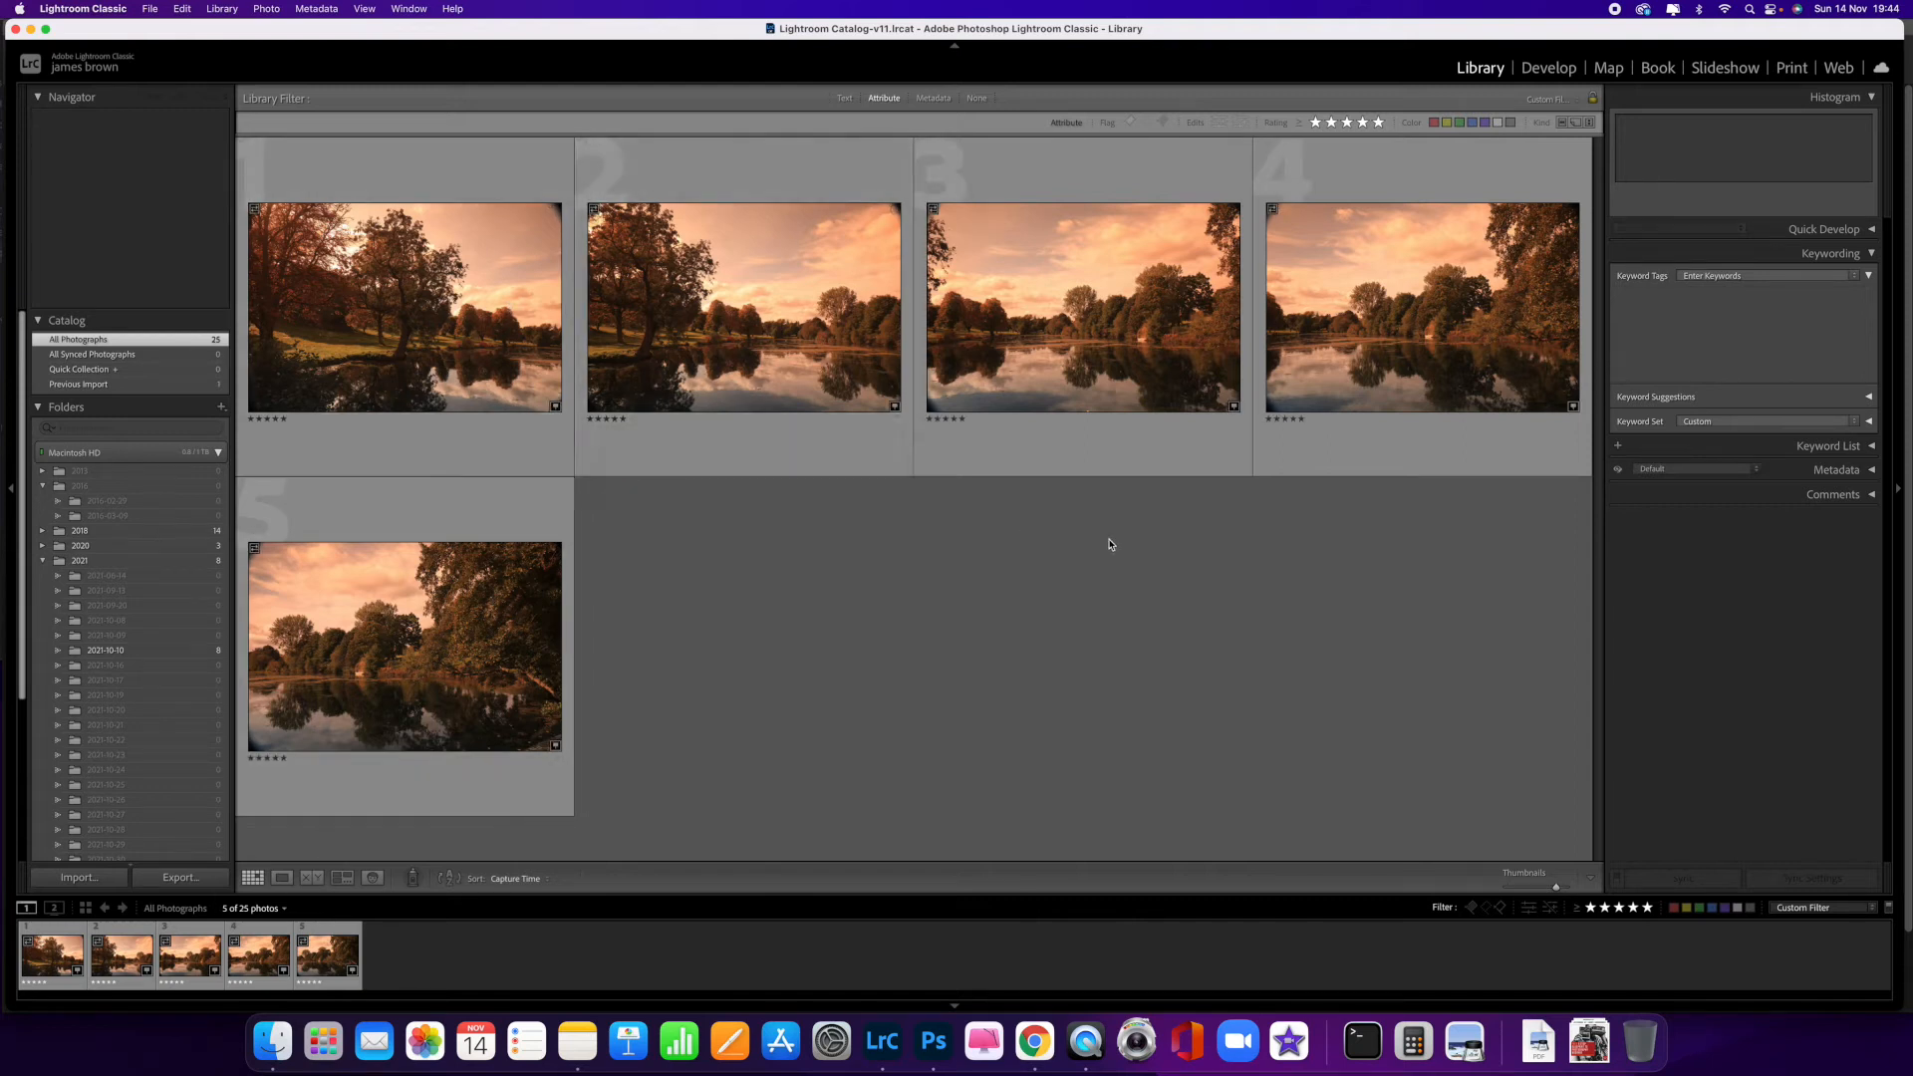
{"action": "left_click", "coordinate": [466, 293]}
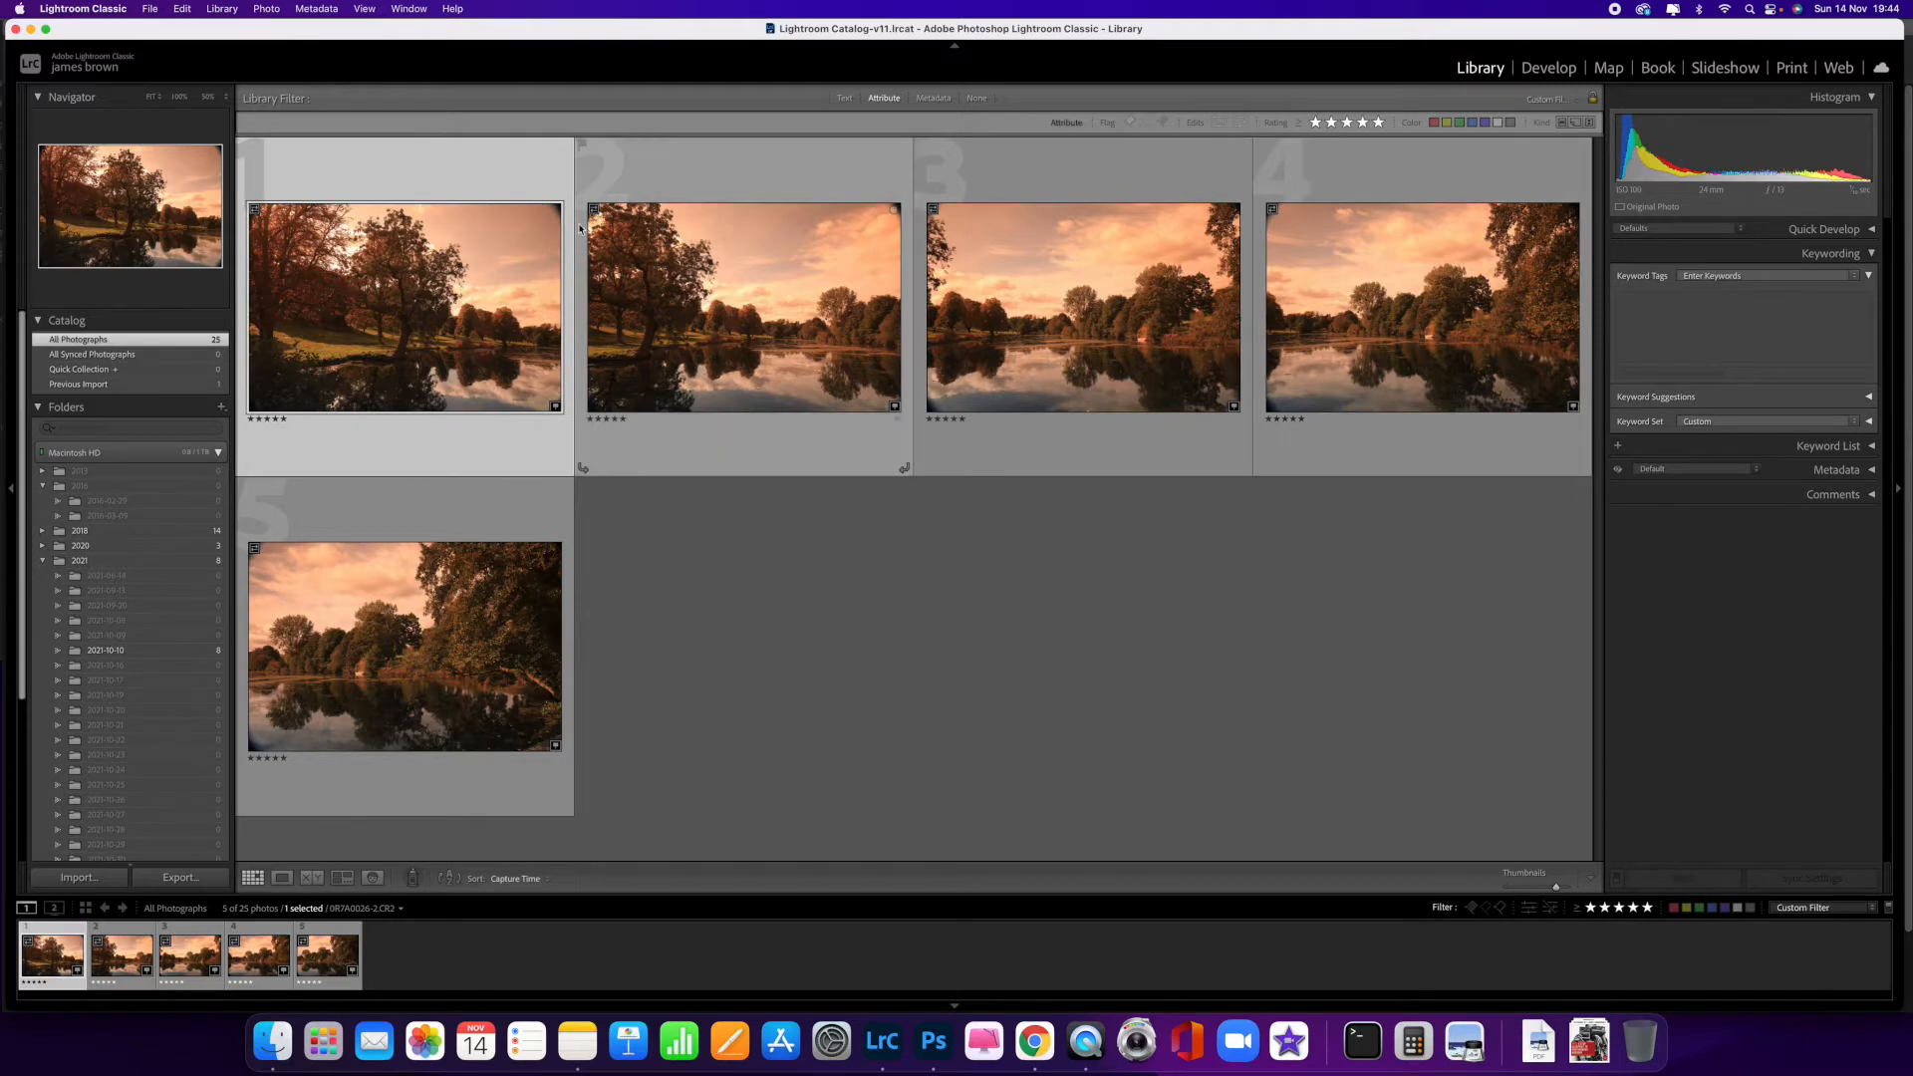
{"action": "double_click", "coordinate": [512, 237]}
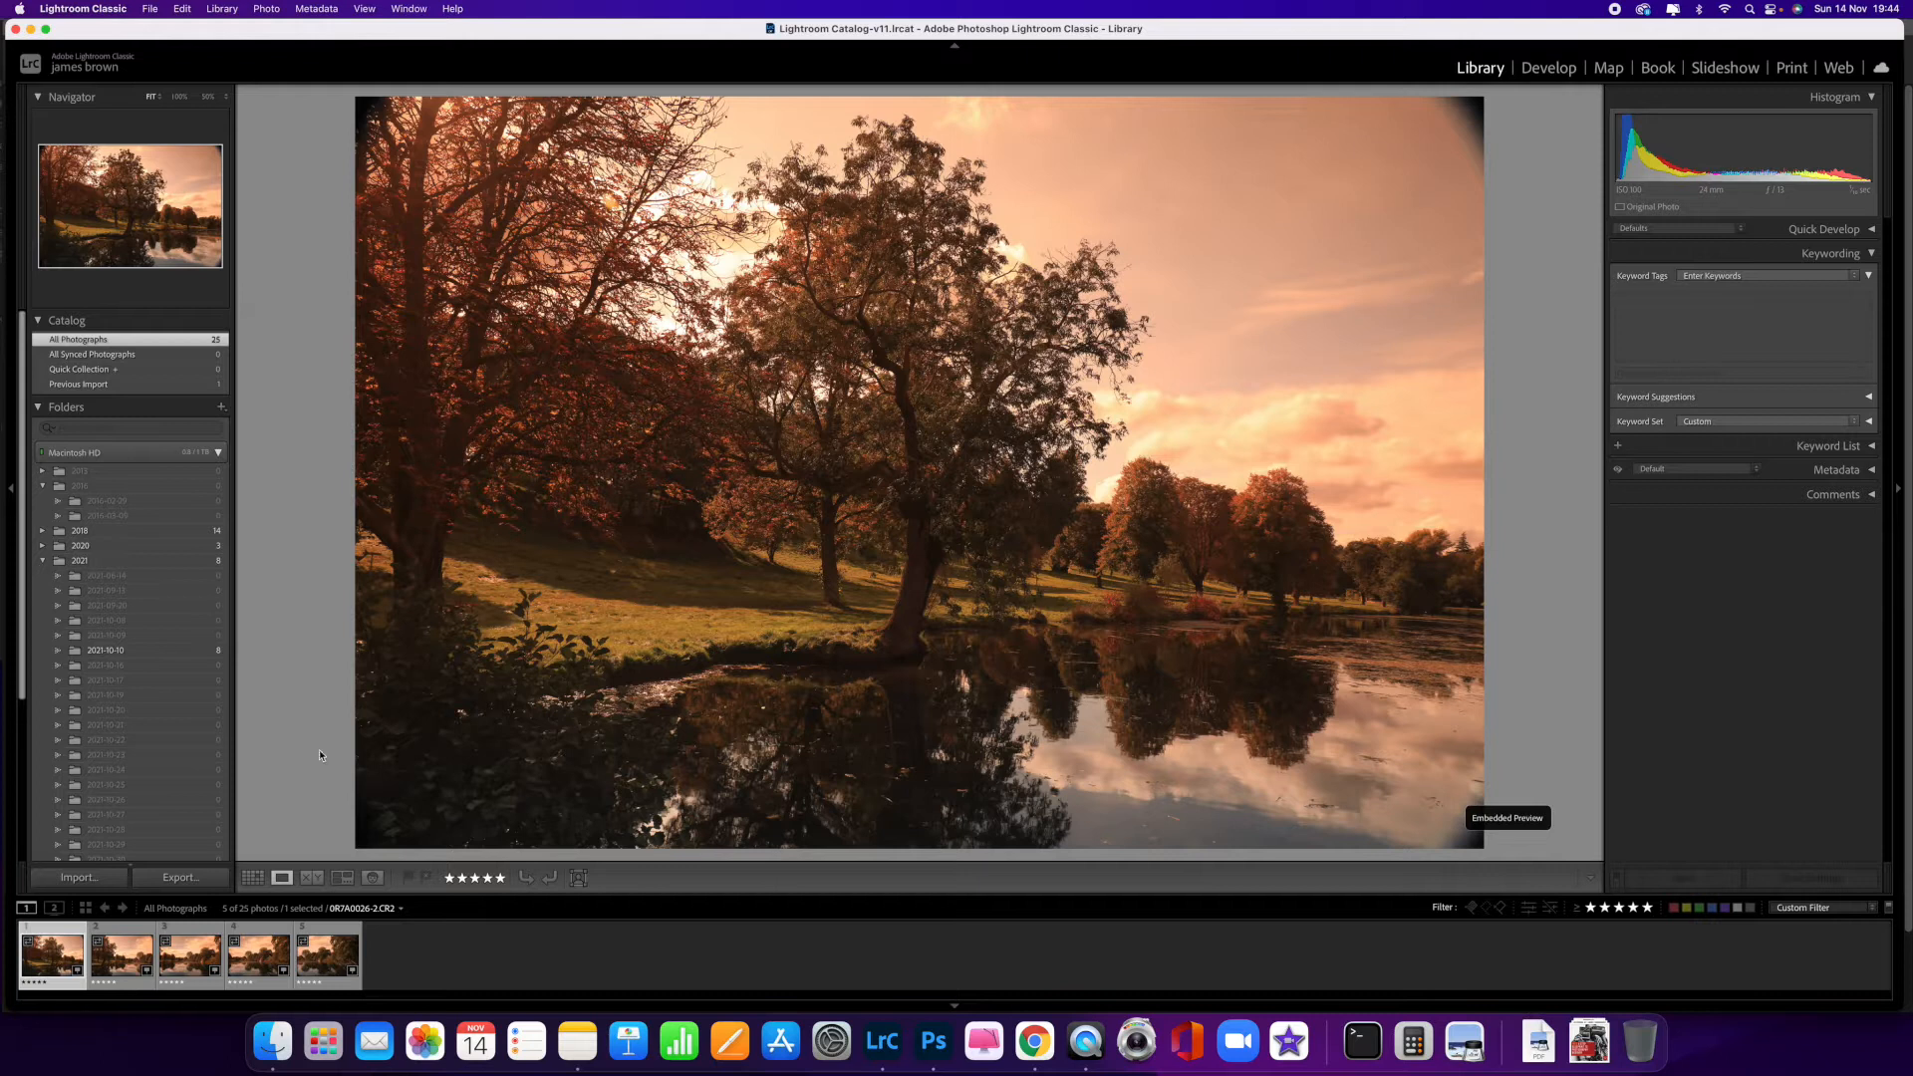
- Look through the five lake photos one by one to examine how neighbouring frames overlap
{"action": "key", "text": "Right"}
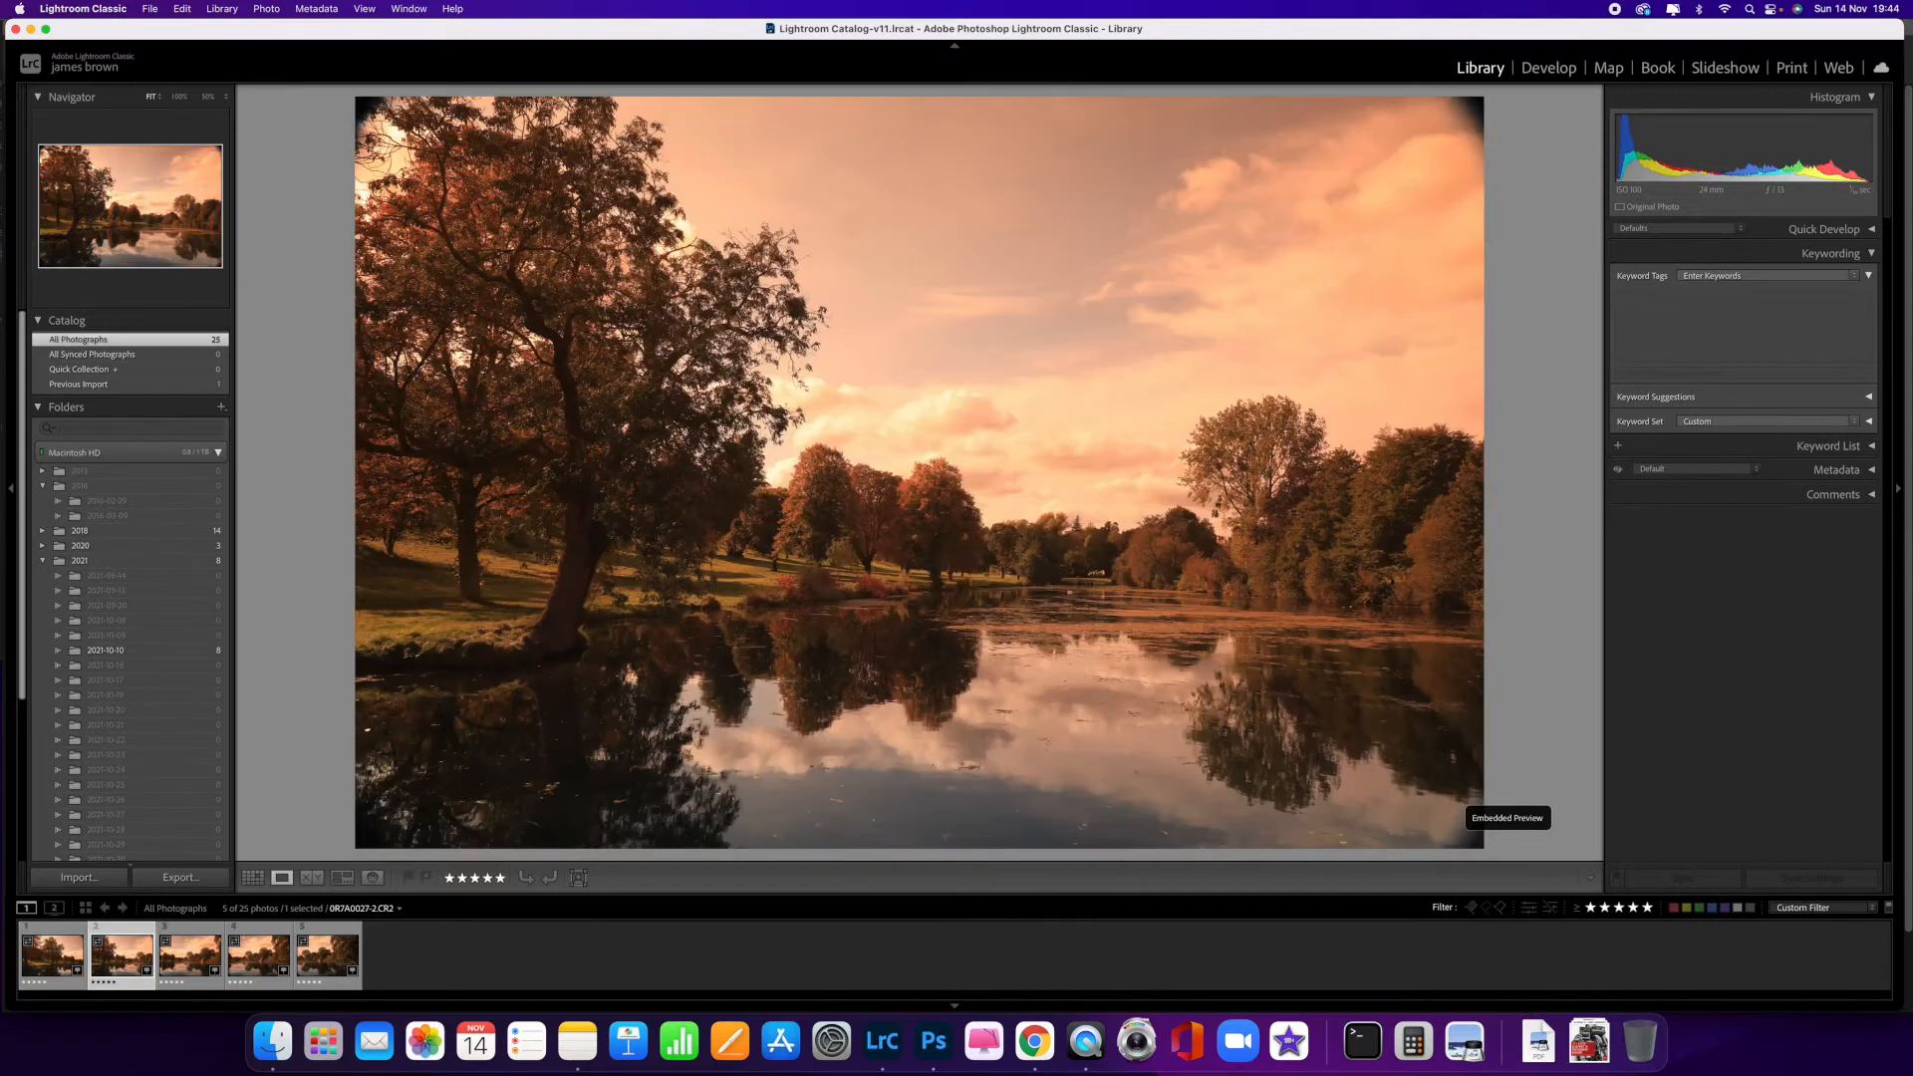
{"action": "key", "text": "Left"}
{"action": "key", "text": "Right"}
{"action": "key", "text": "Right"}
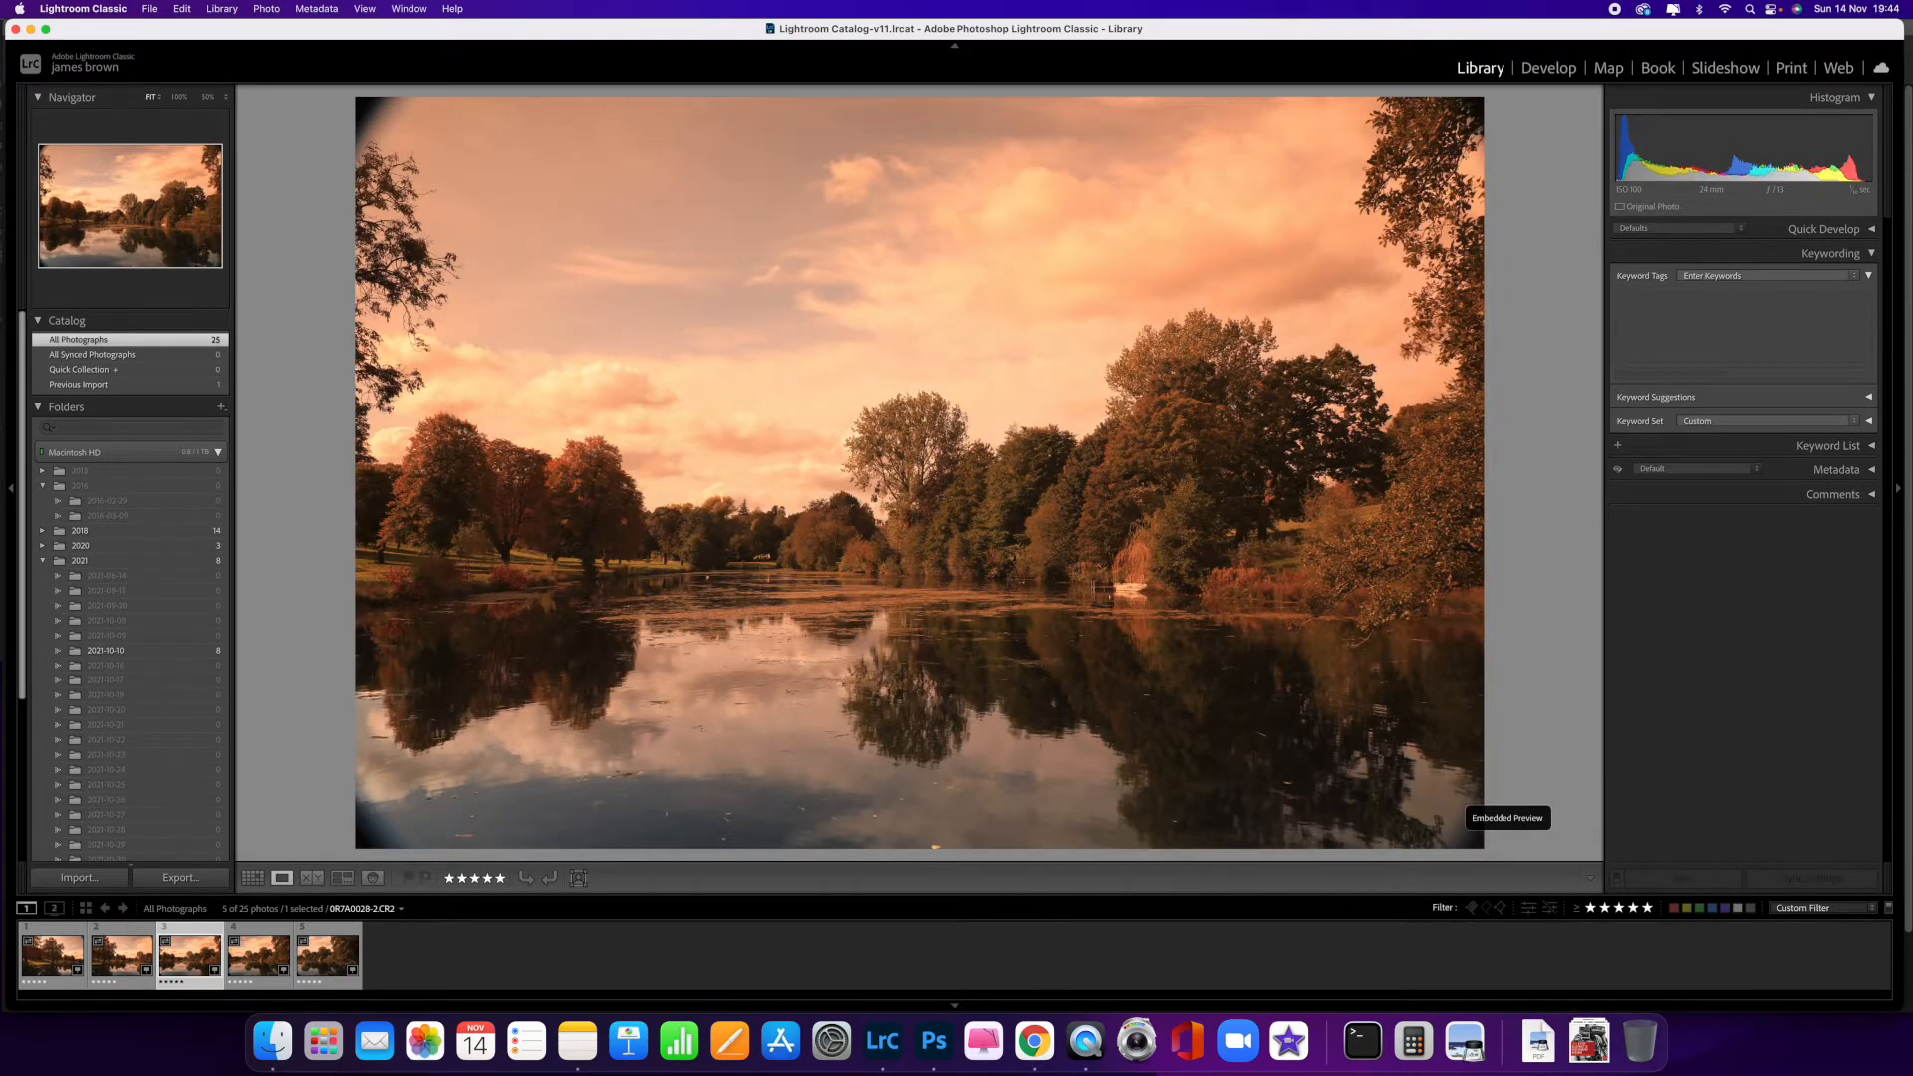
{"action": "key", "text": "Right"}
{"action": "key", "text": "Right"}
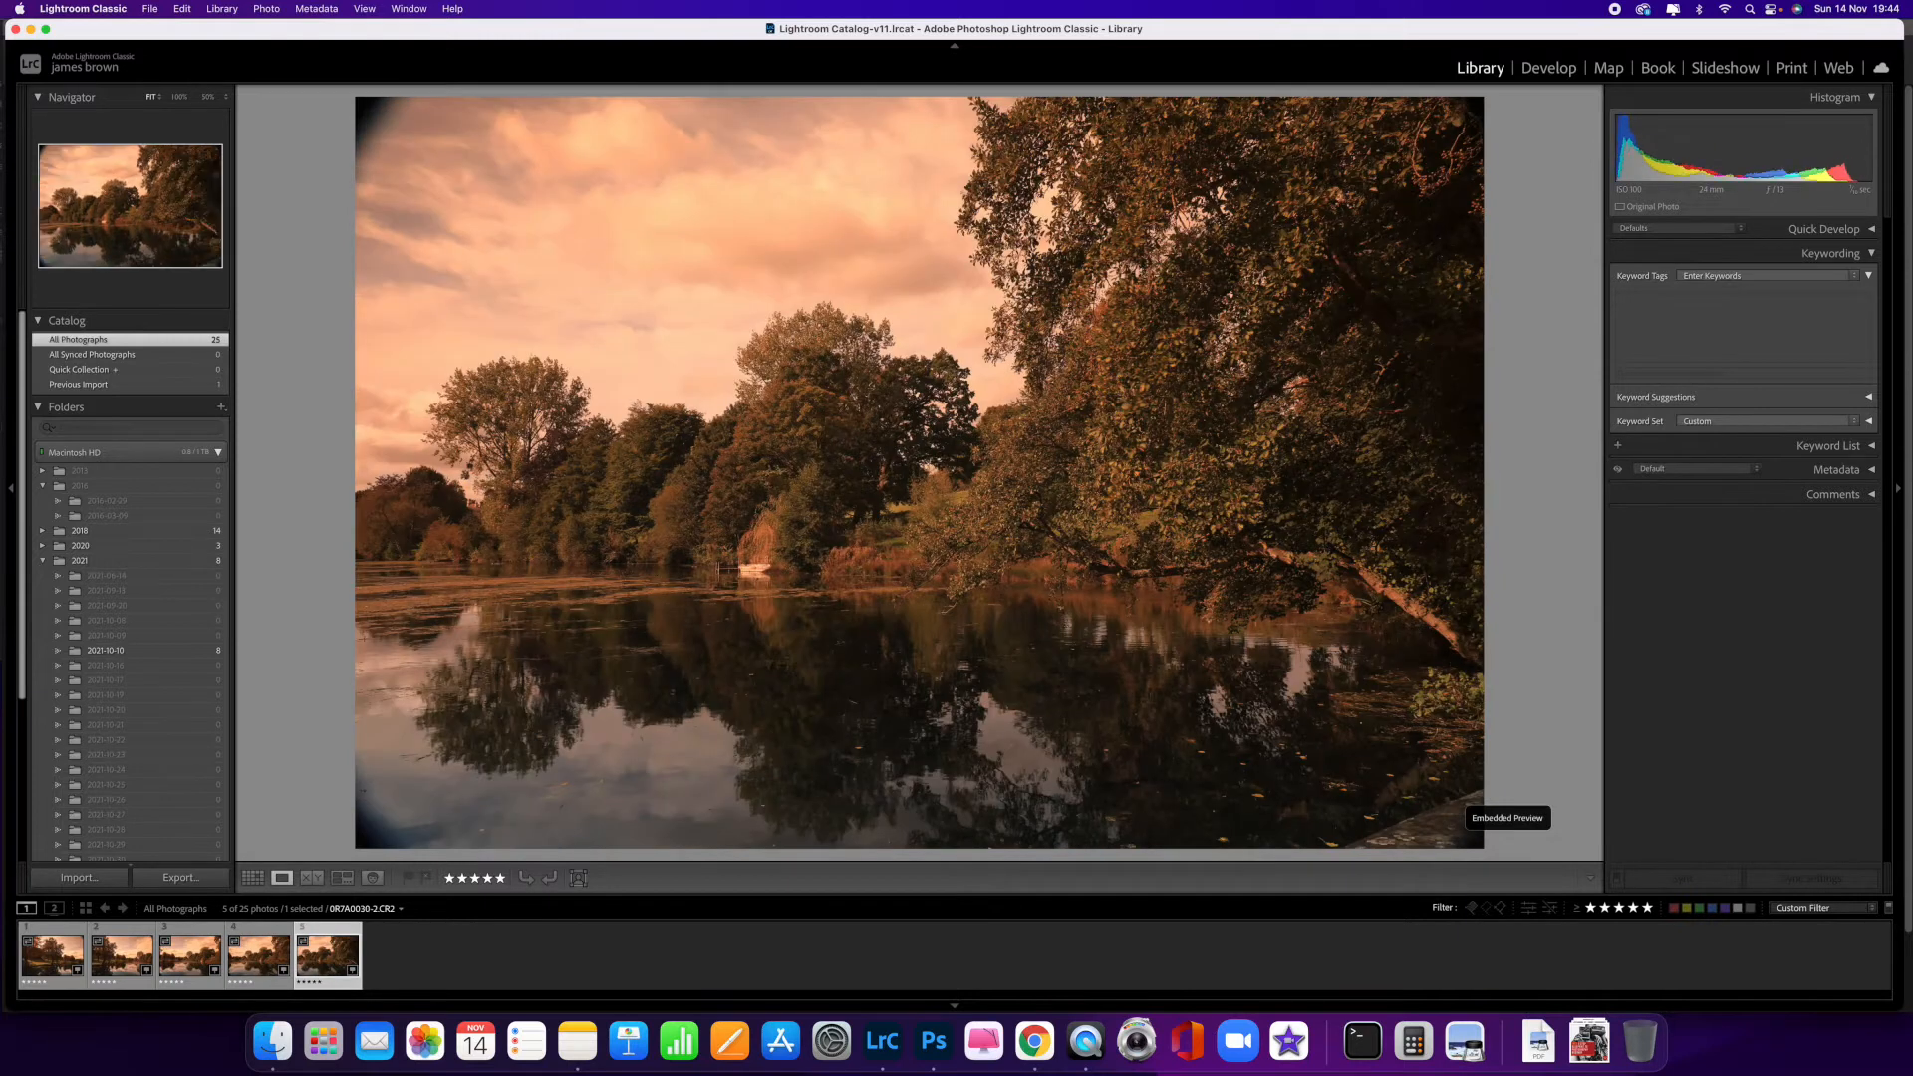
{"action": "key", "text": "Left"}
{"action": "key", "text": "Left"}
{"action": "key", "text": "Left"}
{"action": "key", "text": "Left"}
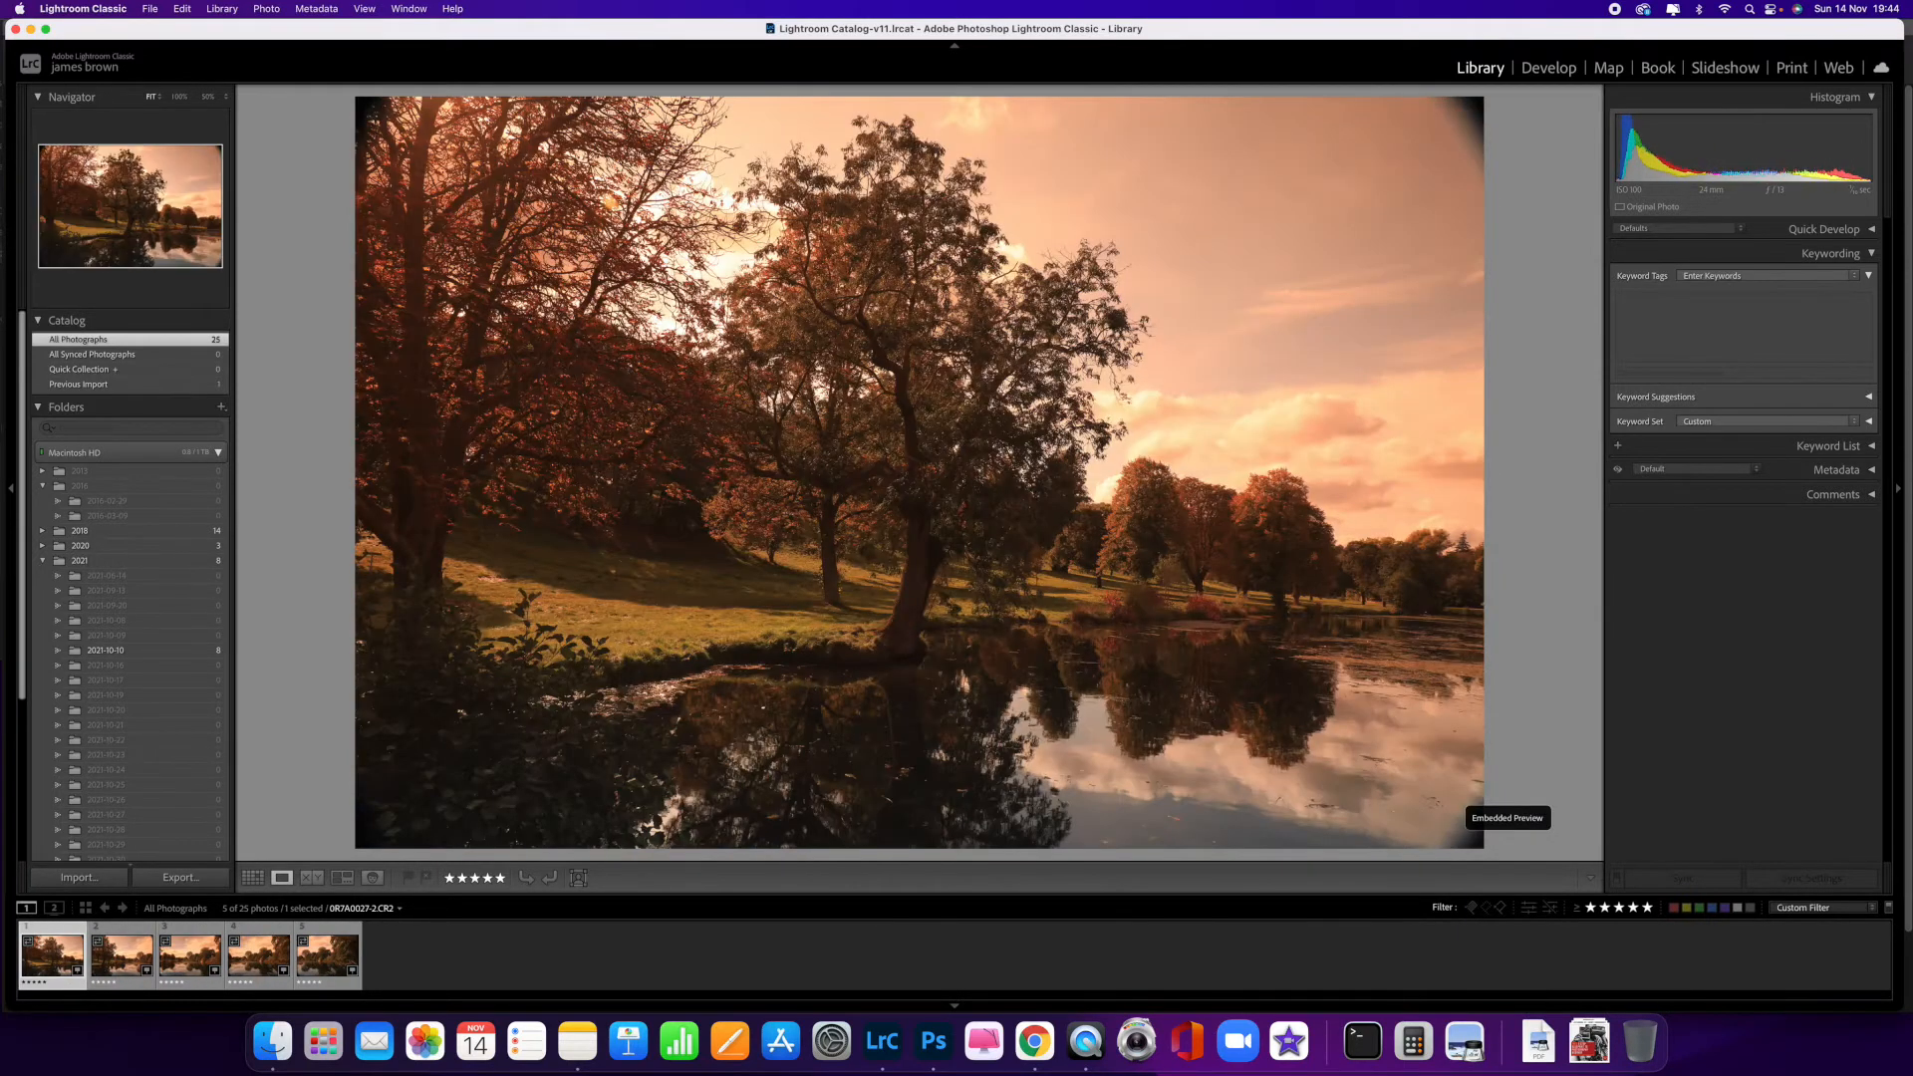
{"action": "key", "text": "Right"}
{"action": "key", "text": "Right"}
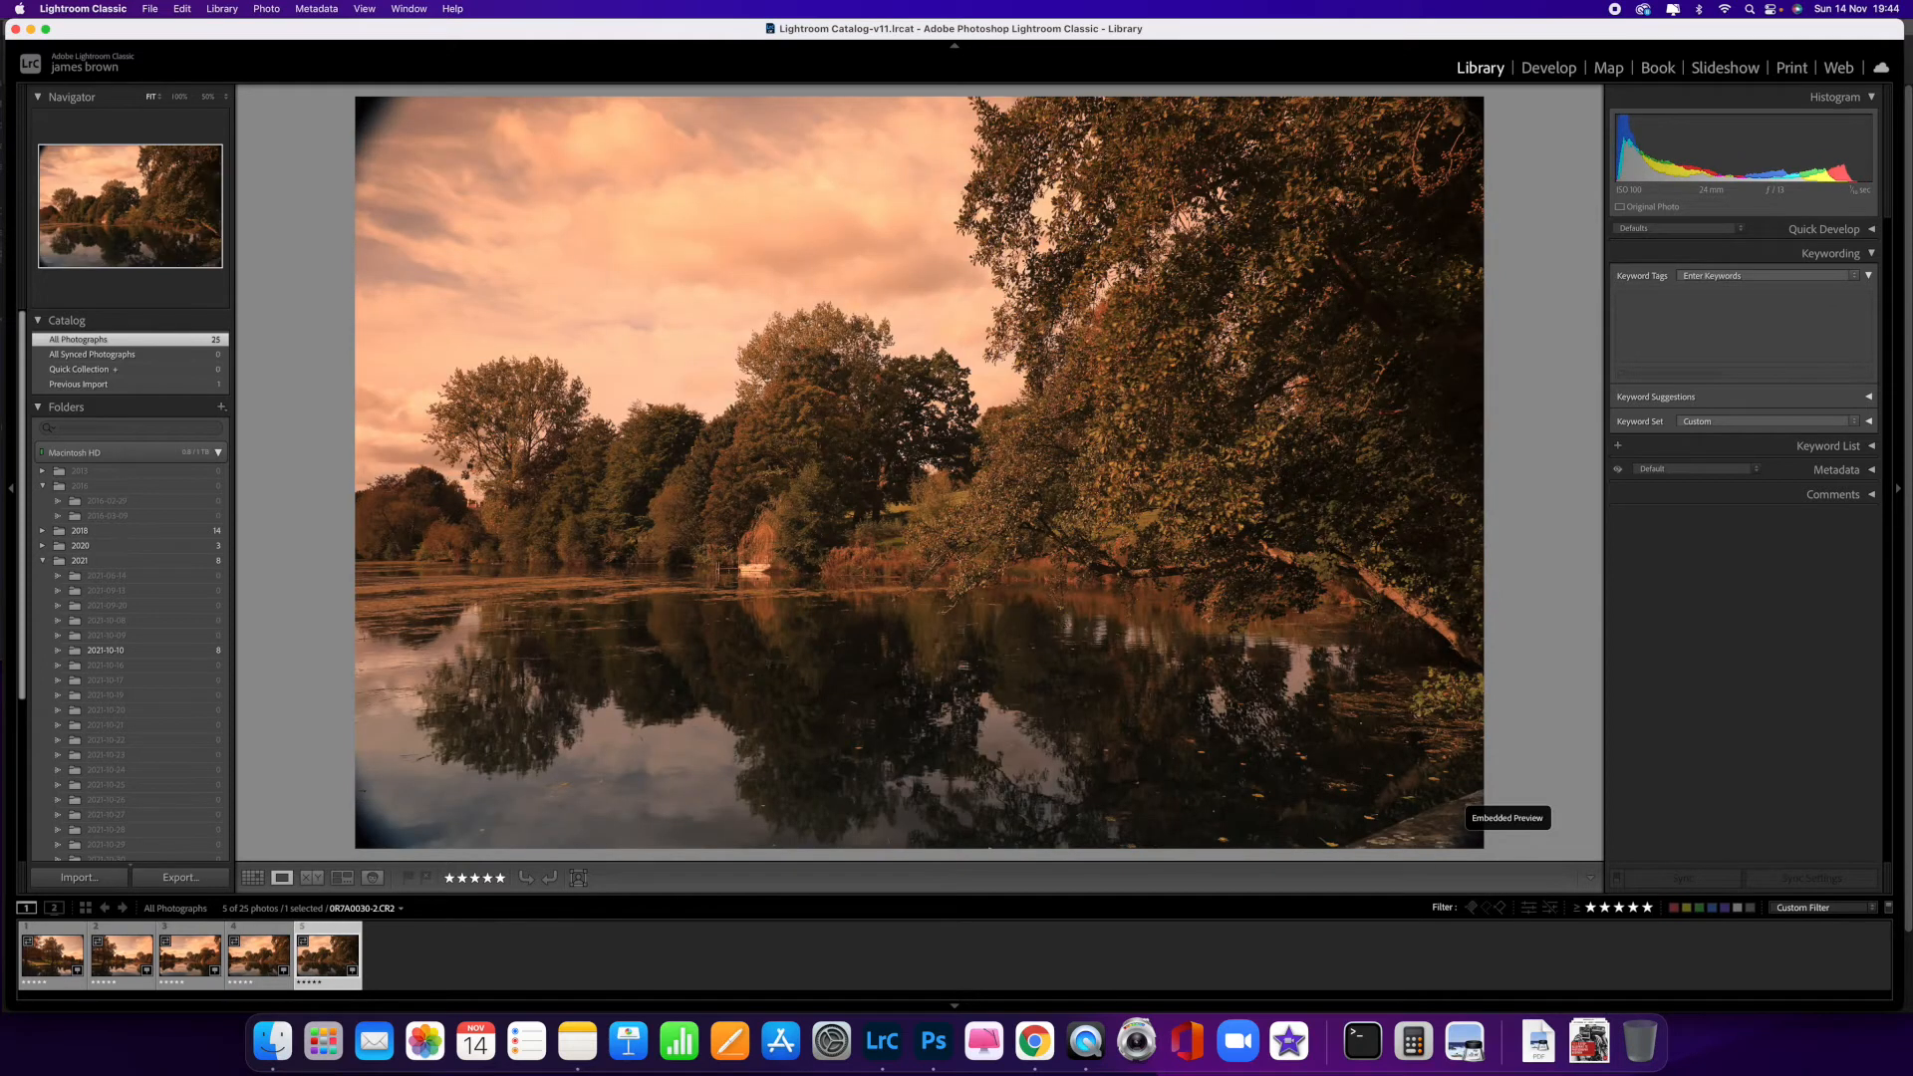
{"action": "key", "text": "Left"}
{"action": "key", "text": "Left"}
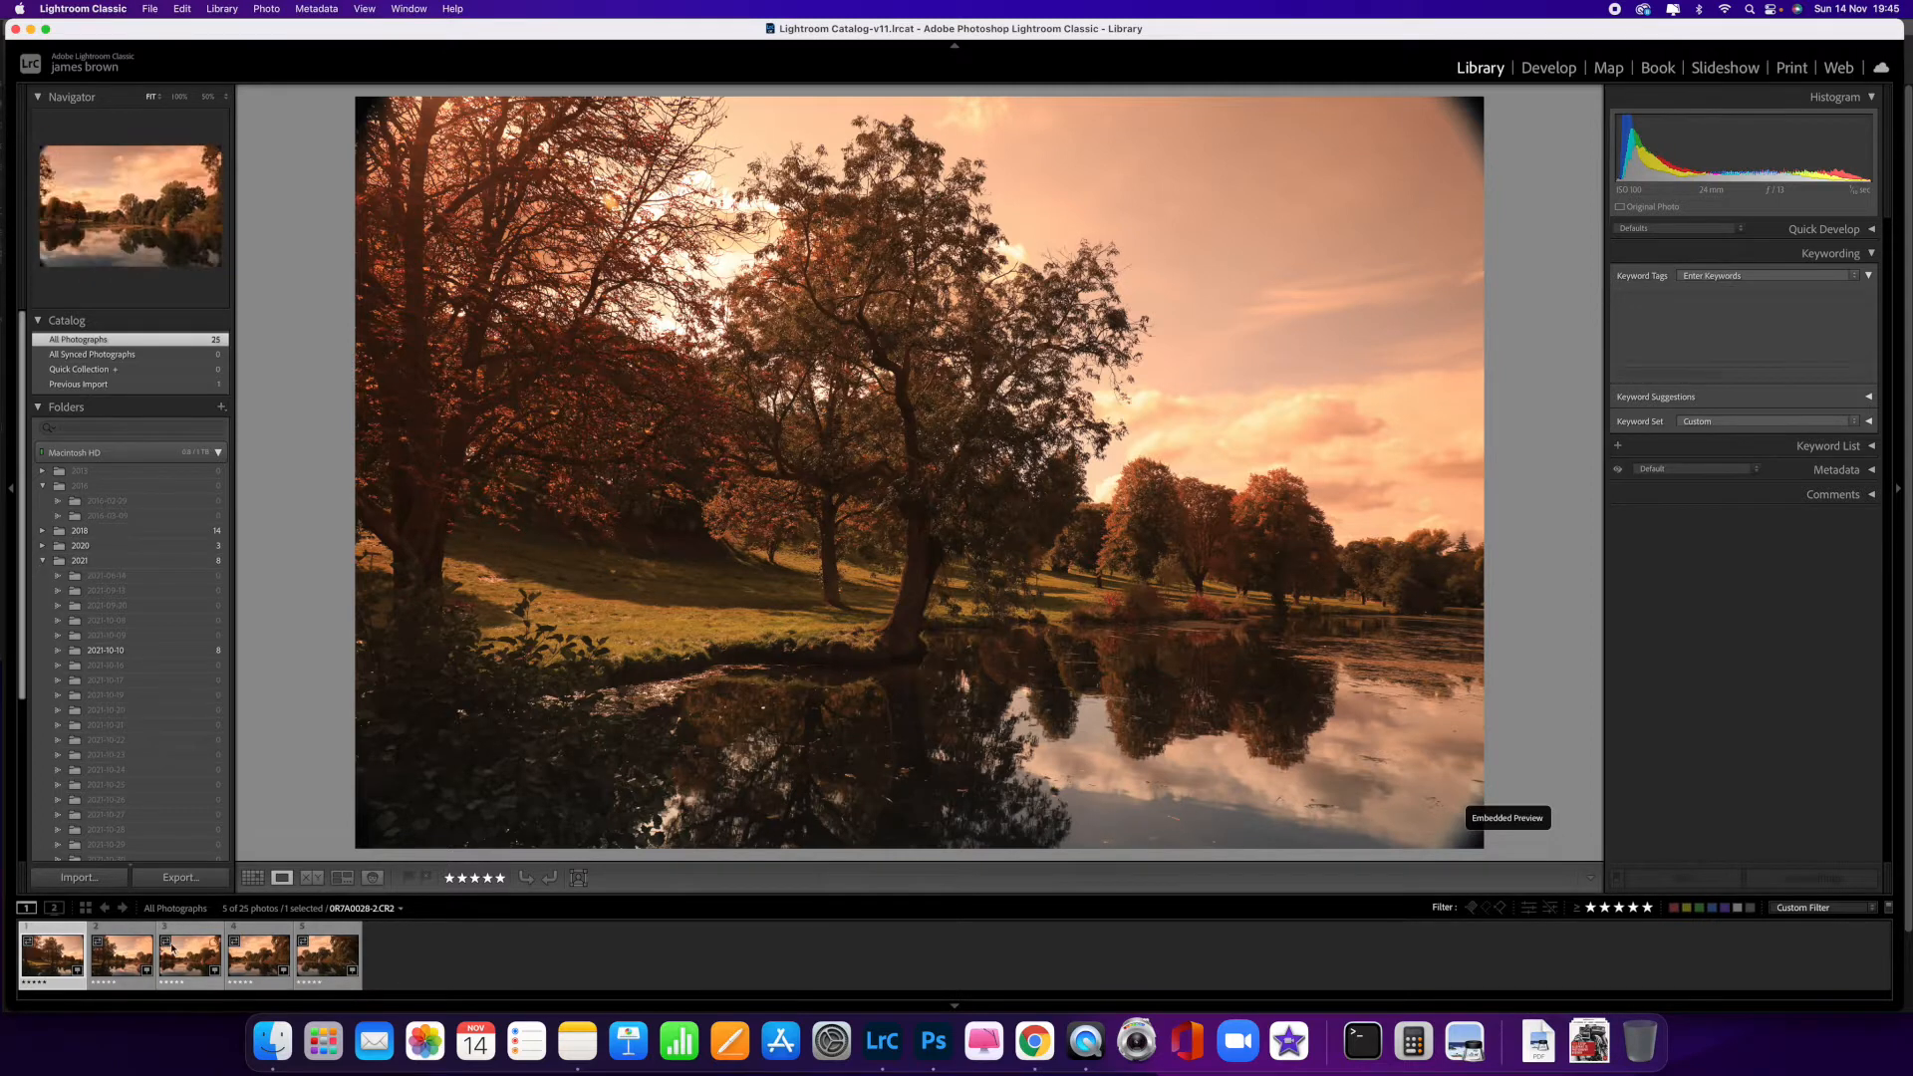
- Select all five lake photos and send them to Photoshop with Merge to Panorama
{"action": "key", "text": "super+a"}
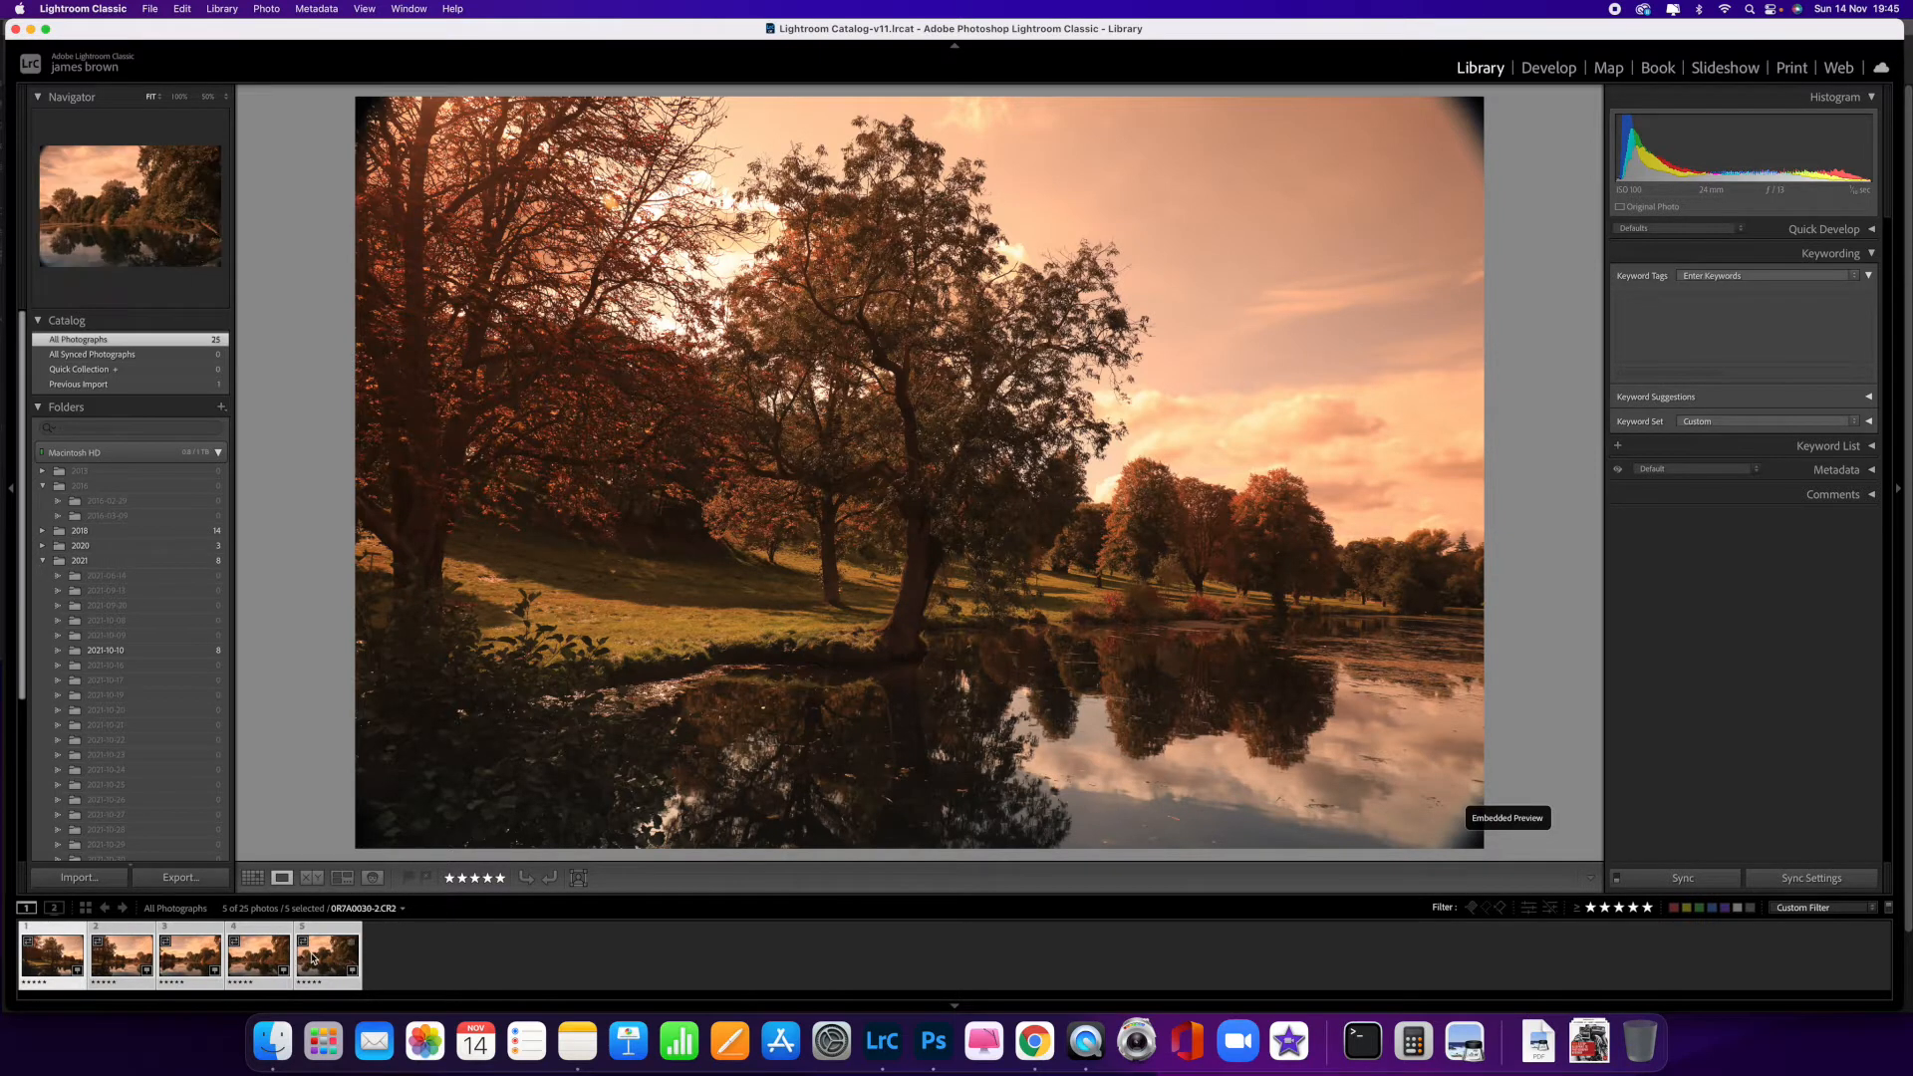
{"action": "right_click", "coordinate": [312, 958]}
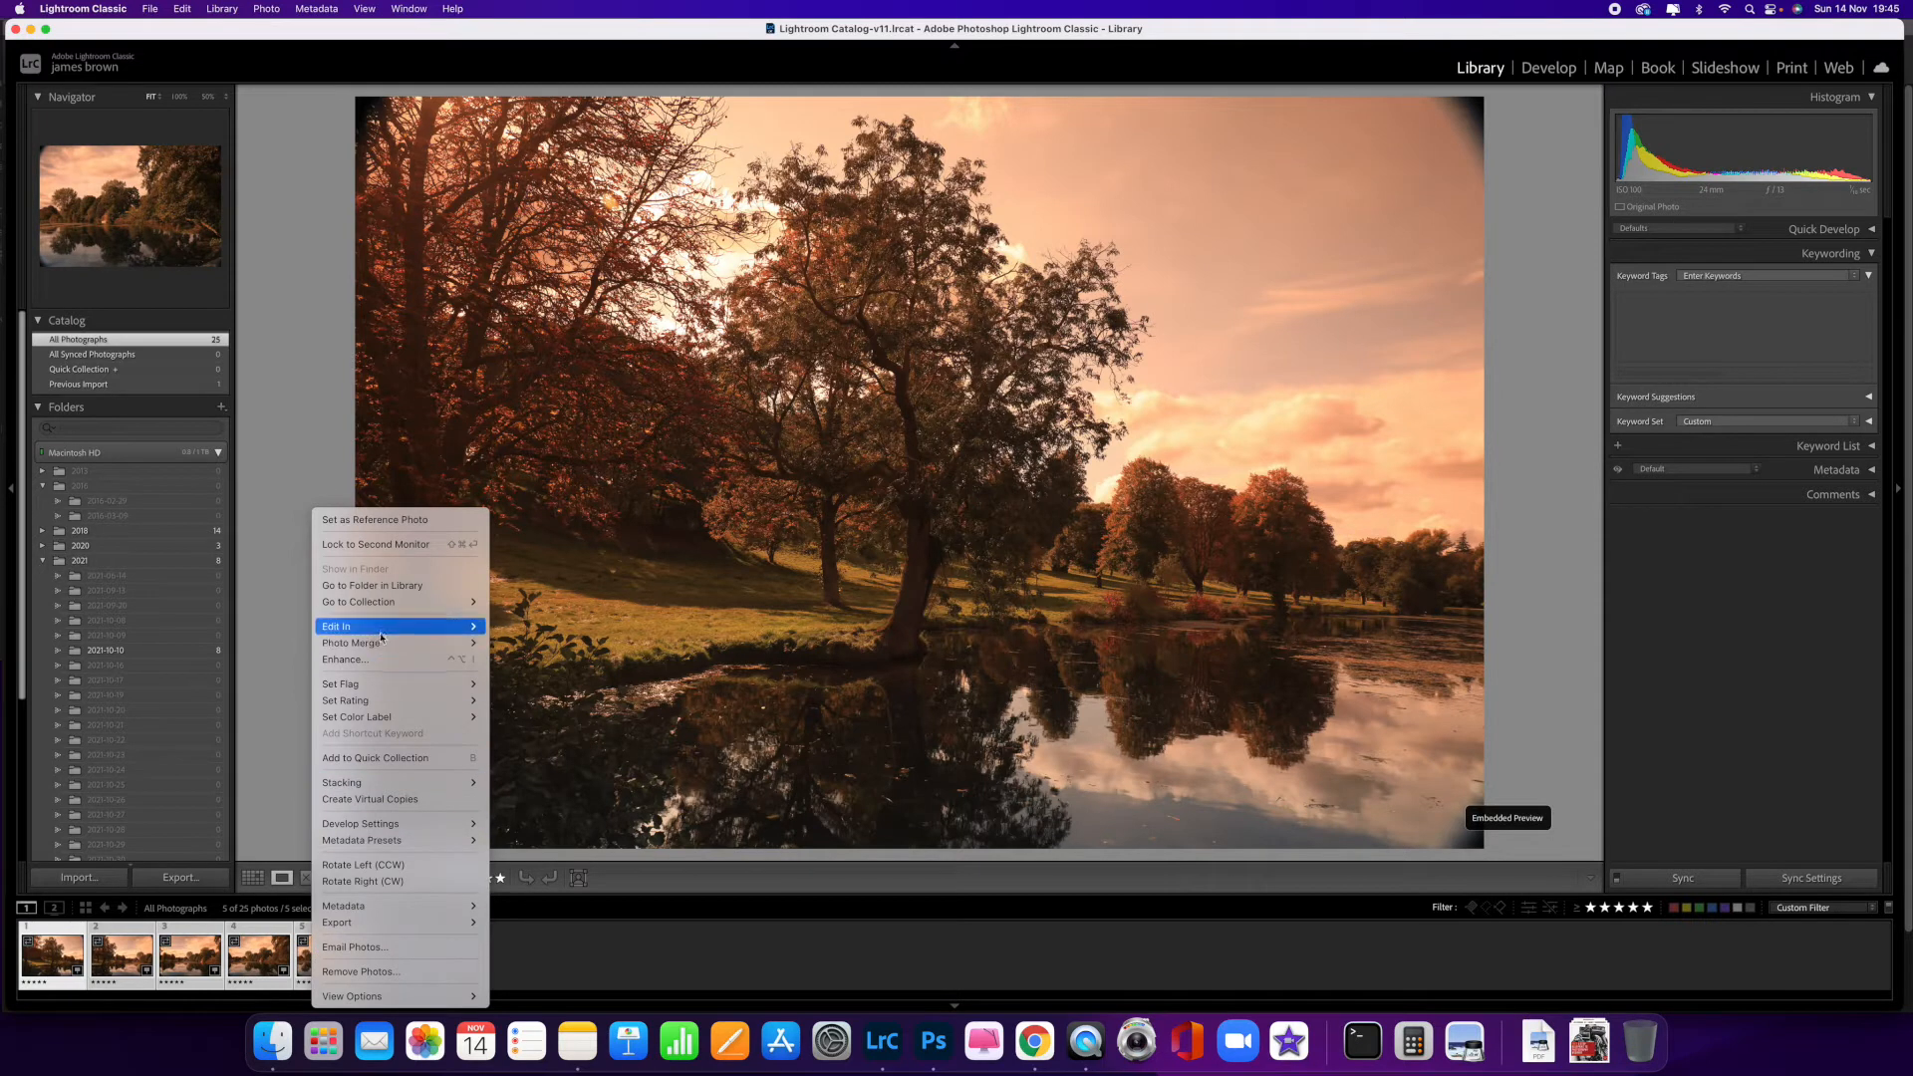
{"action": "mouse_move", "coordinate": [380, 636]}
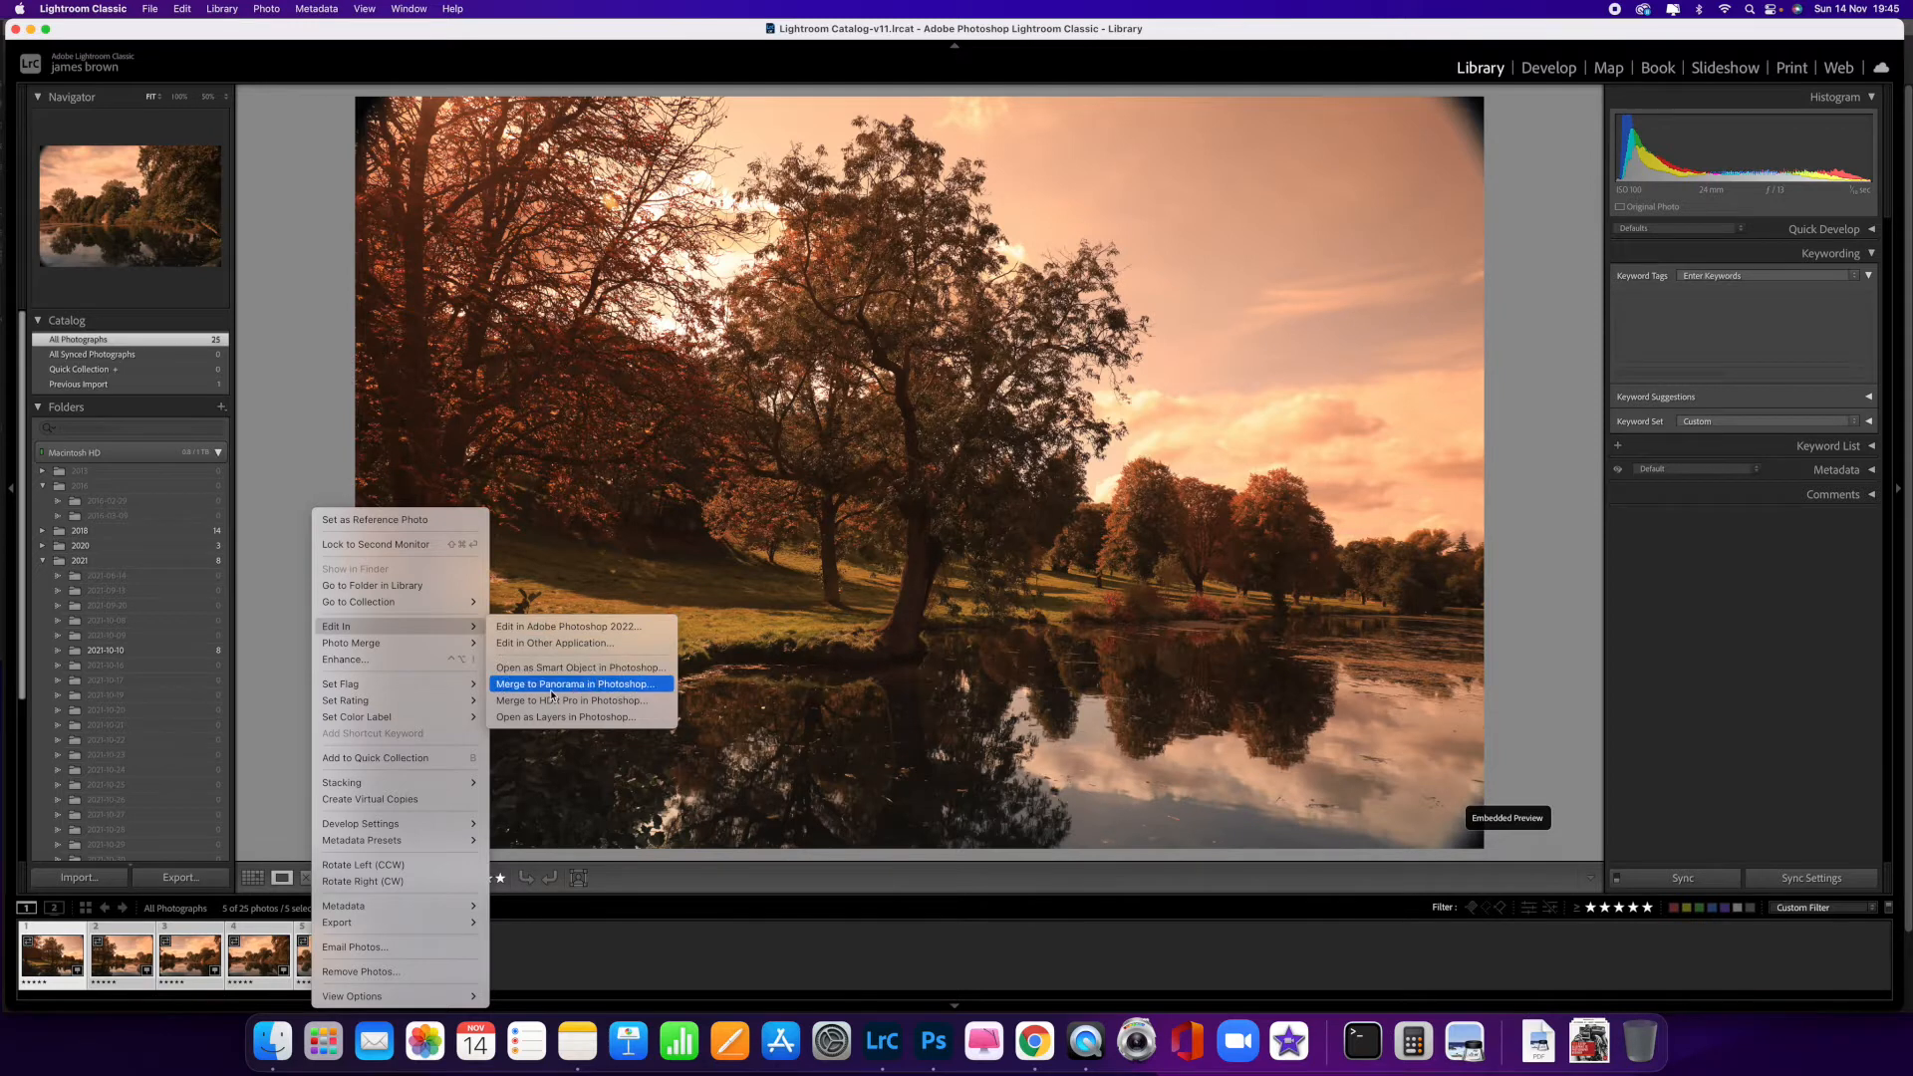
{"action": "left_click", "coordinate": [627, 685]}
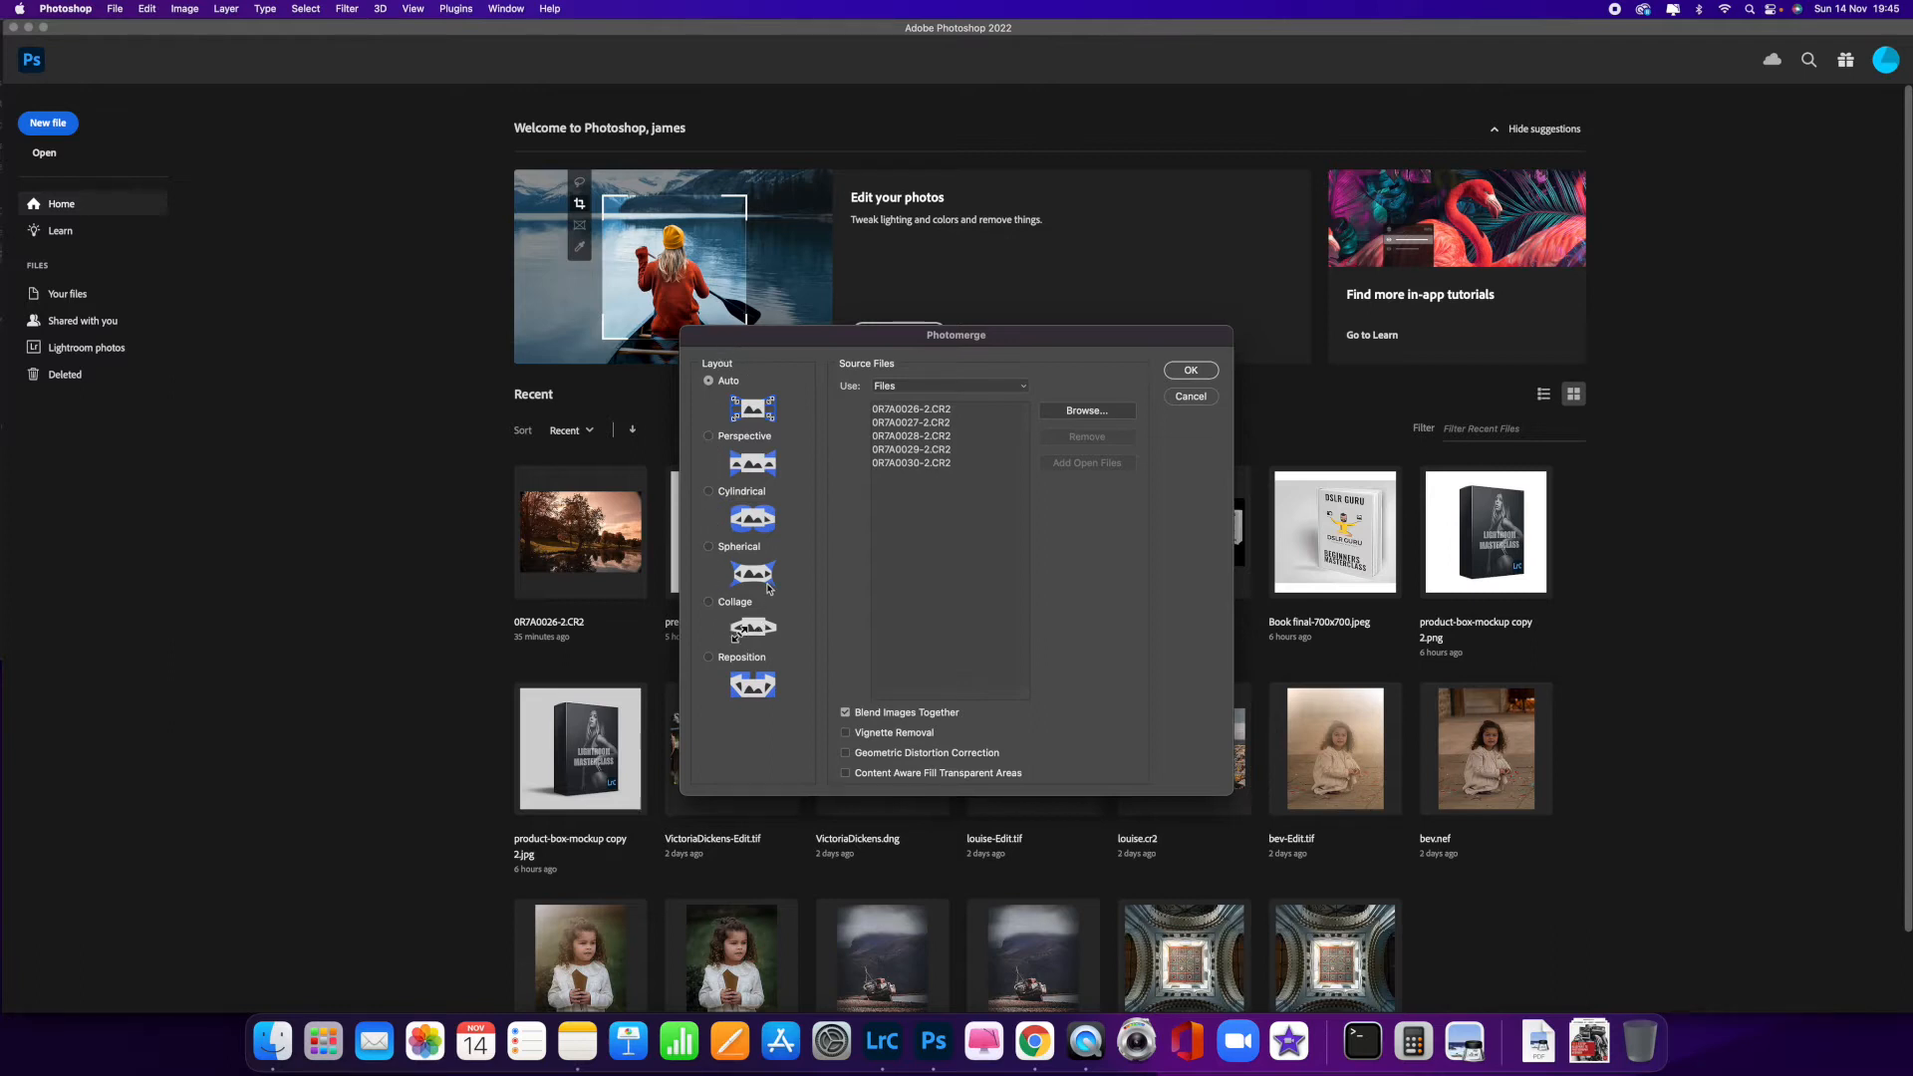
- Run Photomerge with the Cylindrical layout, Blend Images Together, Vignette Removal and Content Aware Fill Transparent Areas enabled
{"action": "left_click", "coordinate": [711, 492]}
{"action": "left_click", "coordinate": [847, 735]}
{"action": "left_click", "coordinate": [846, 774]}
{"action": "left_click", "coordinate": [1193, 371]}
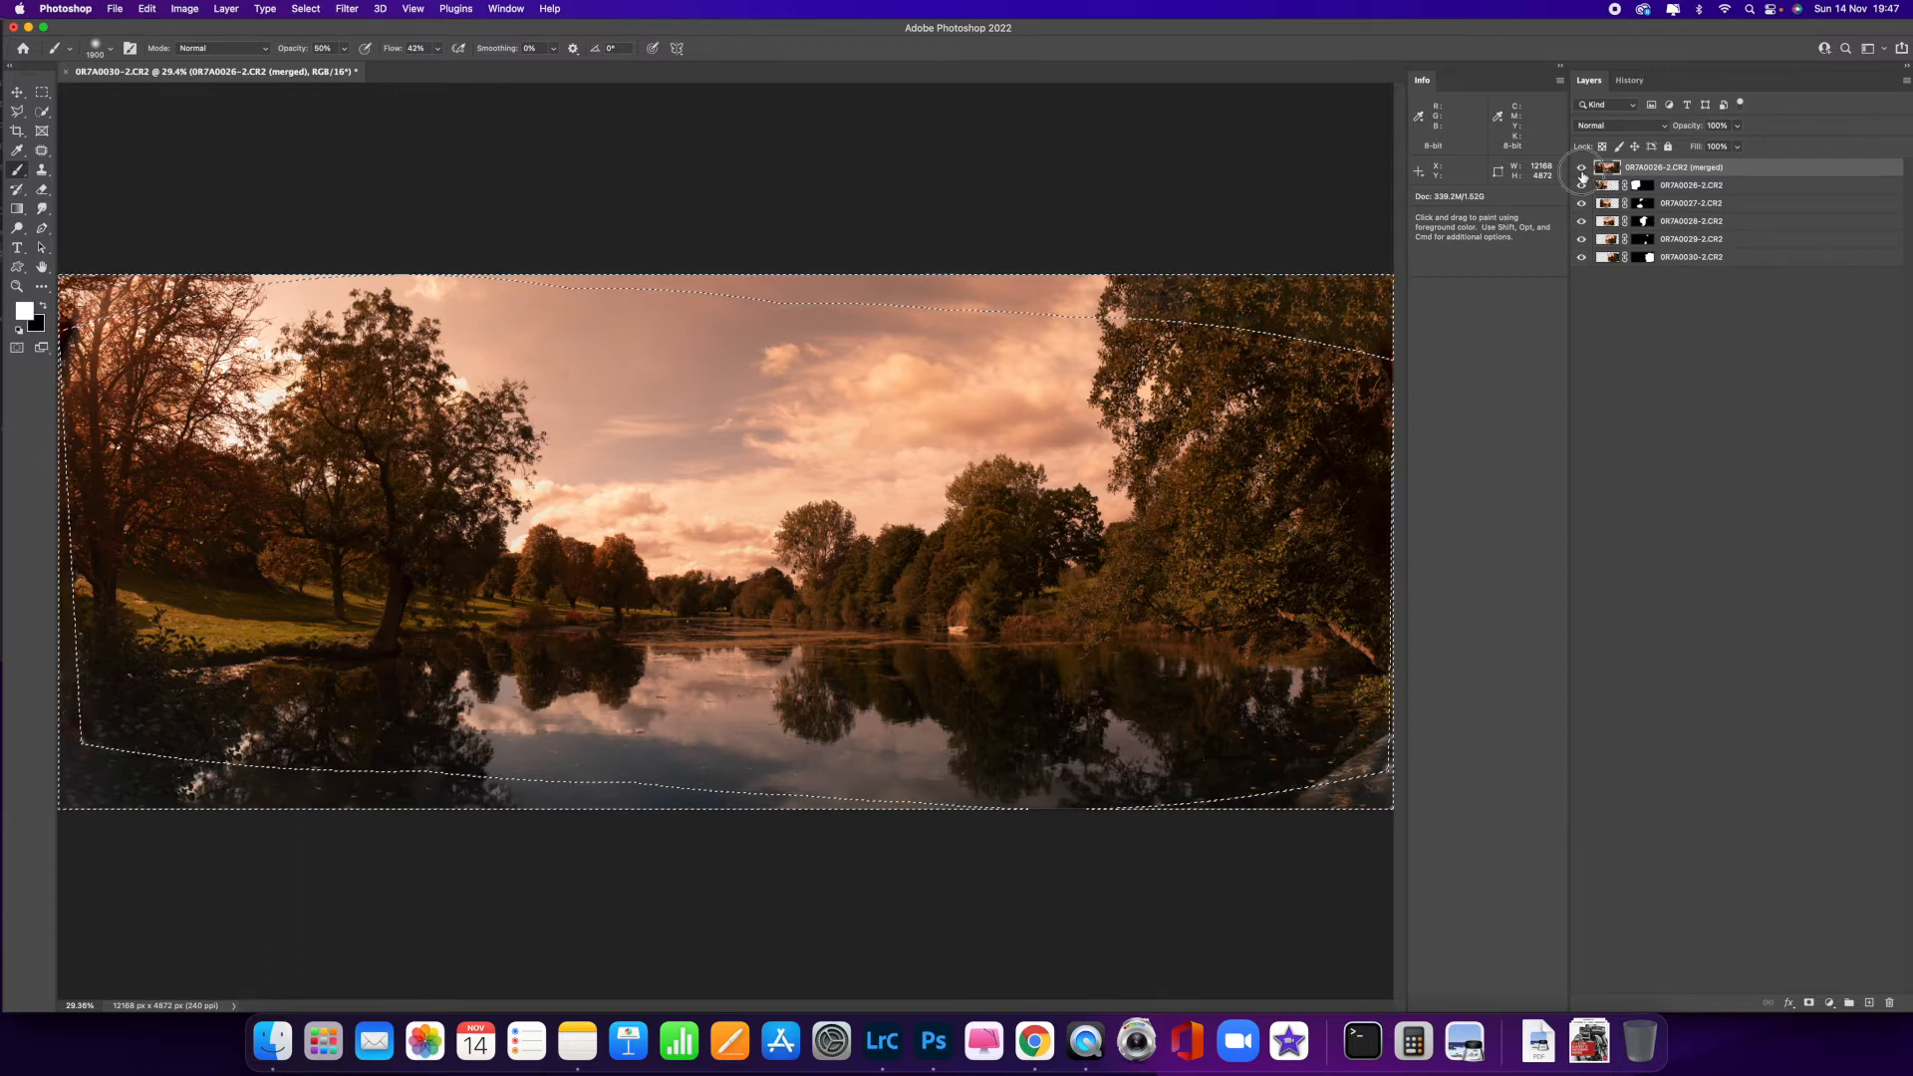
- Hide the merged layer and the four upper source layers, leaving only 0R7A0030-2.CR2 visible, and clear the selection
{"action": "left_click", "coordinate": [1582, 170]}
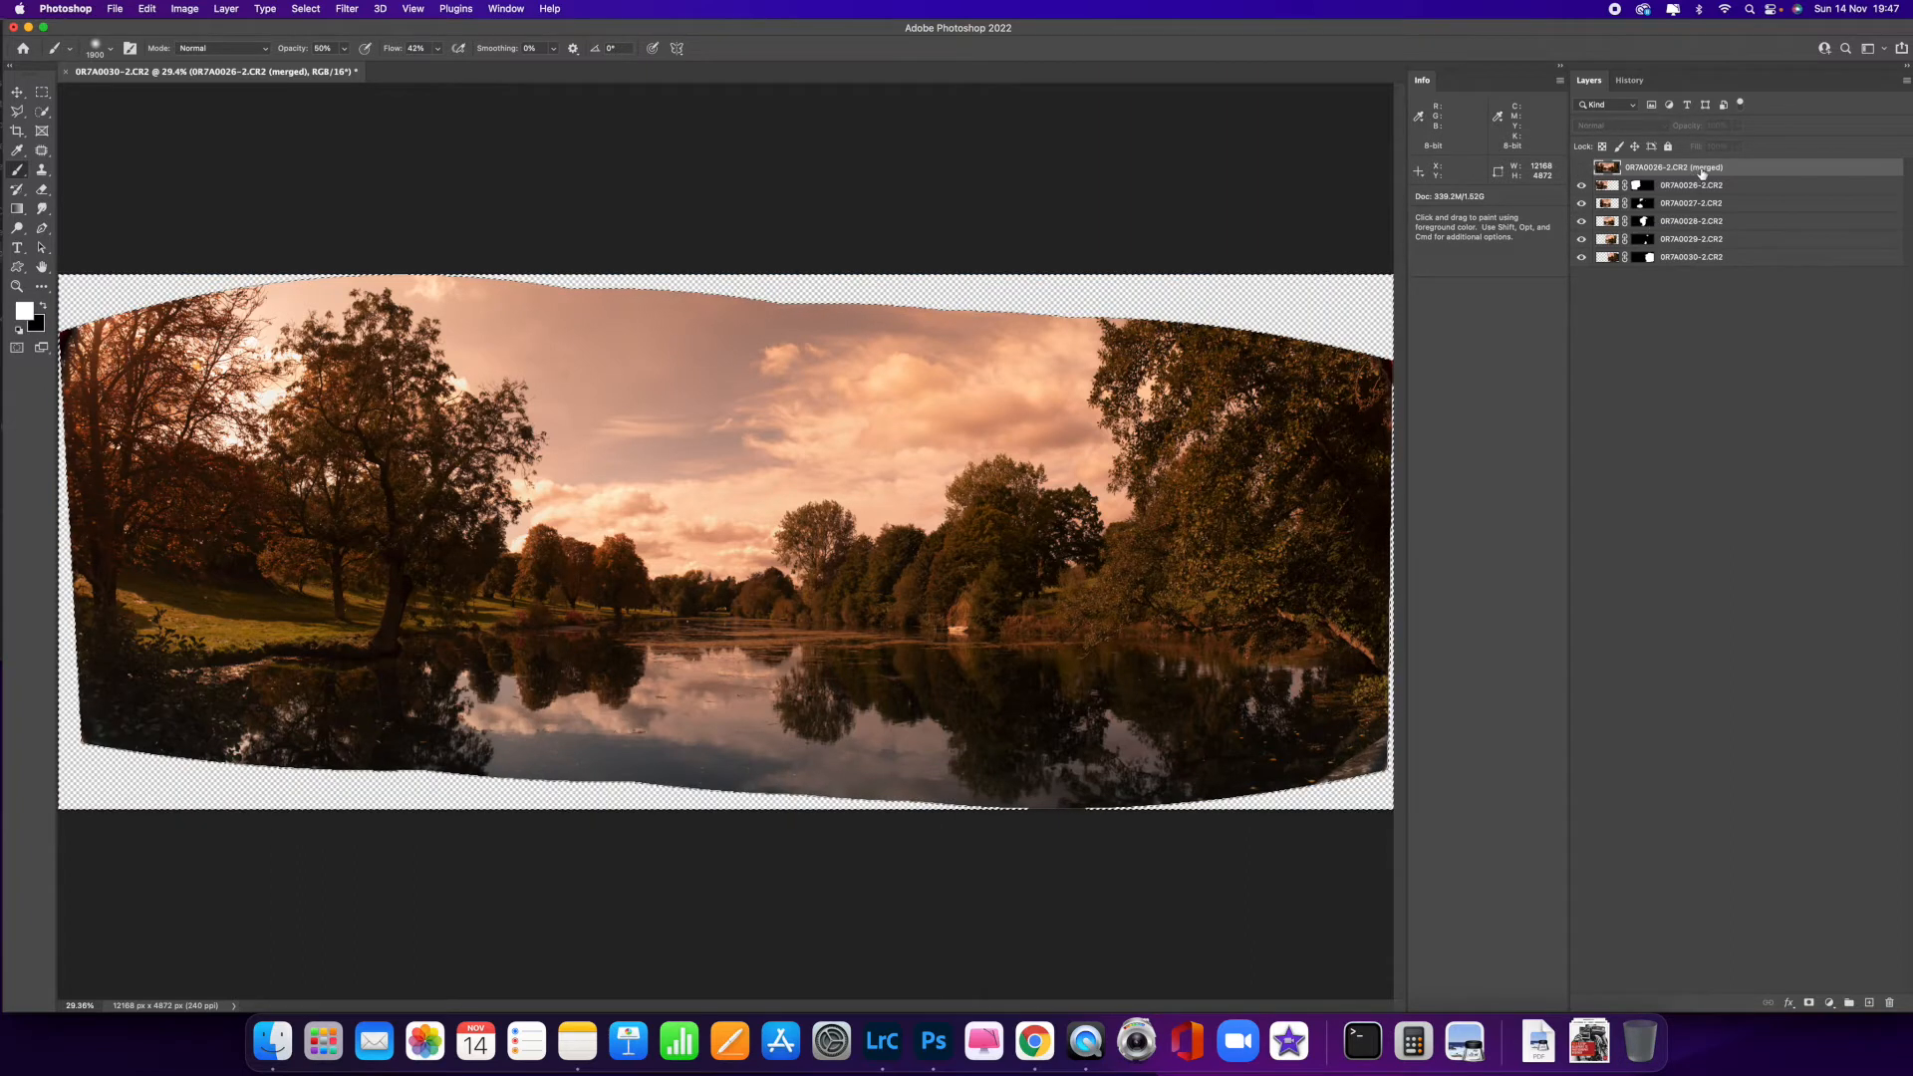
{"action": "left_click", "coordinate": [1583, 186]}
{"action": "left_click", "coordinate": [1583, 203]}
{"action": "left_click", "coordinate": [1582, 221]}
{"action": "left_click", "coordinate": [1582, 239]}
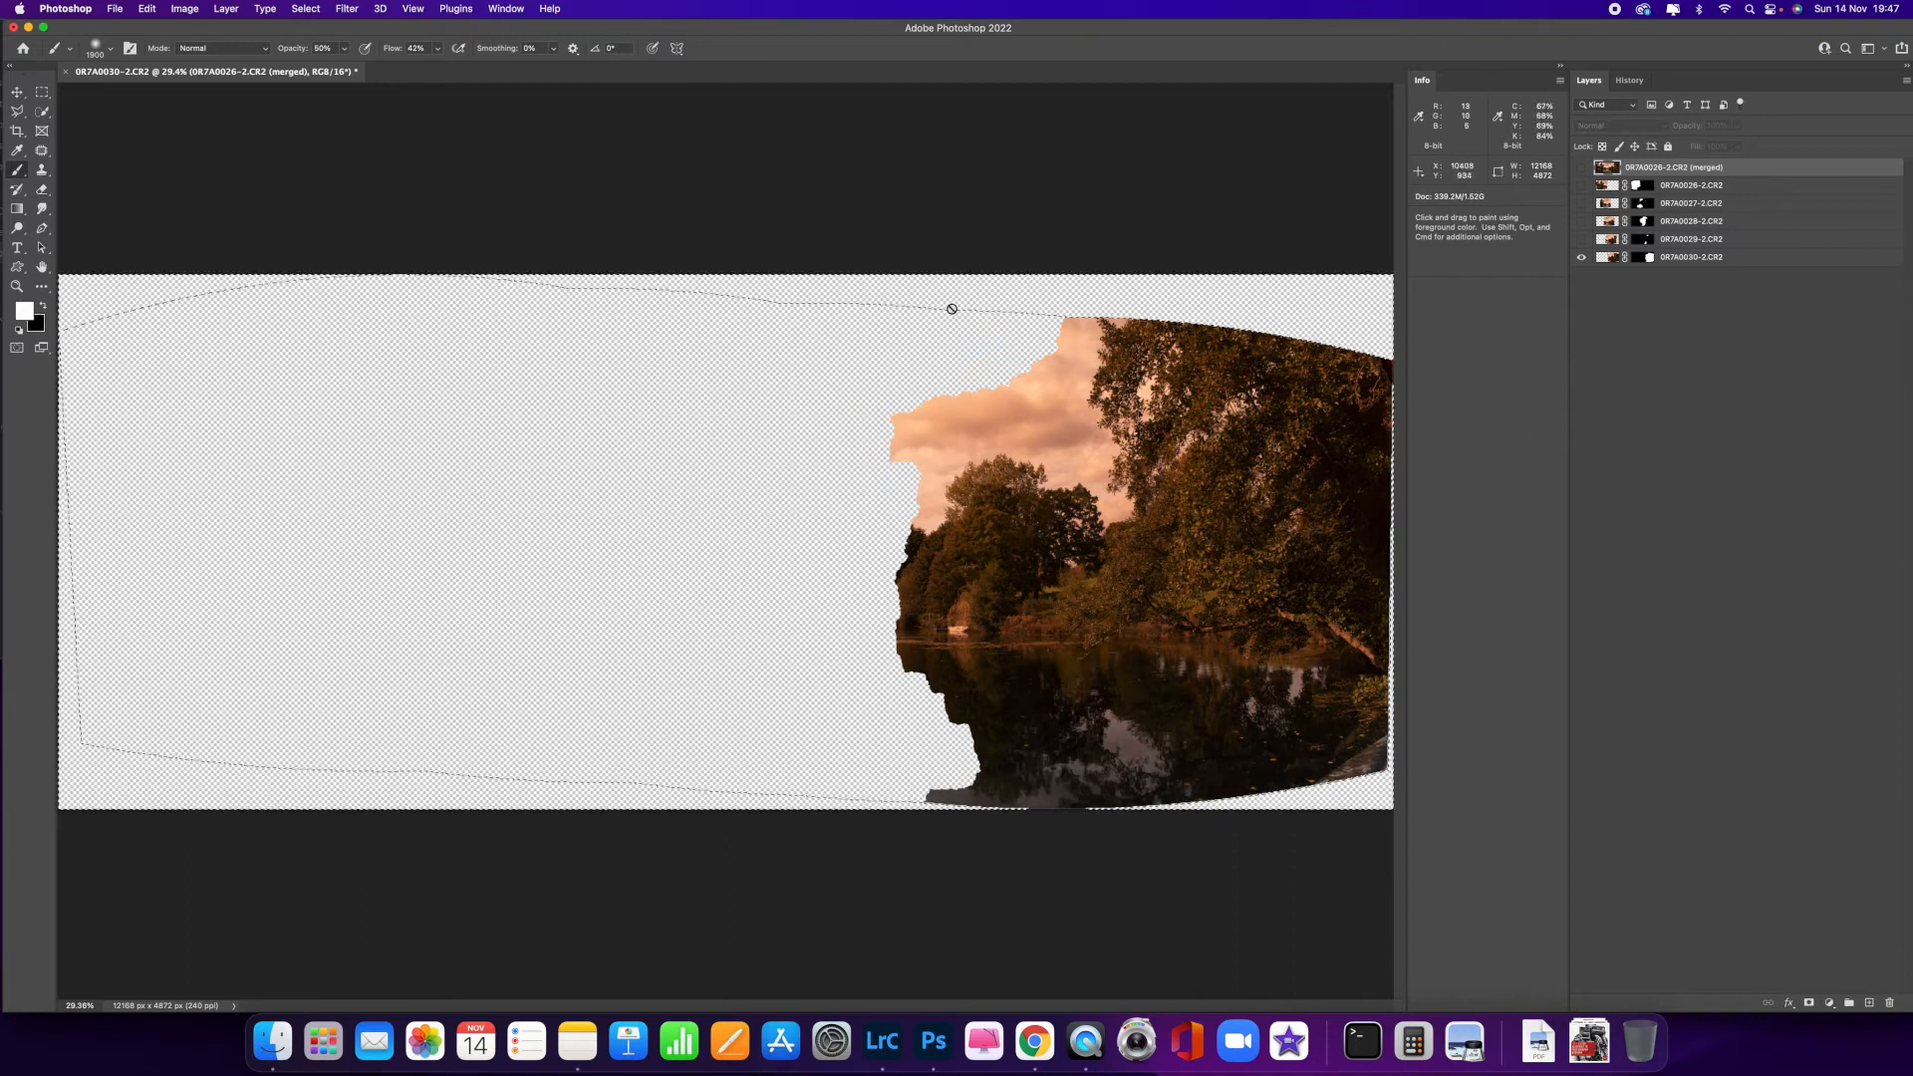
{"action": "key", "text": "super+d"}
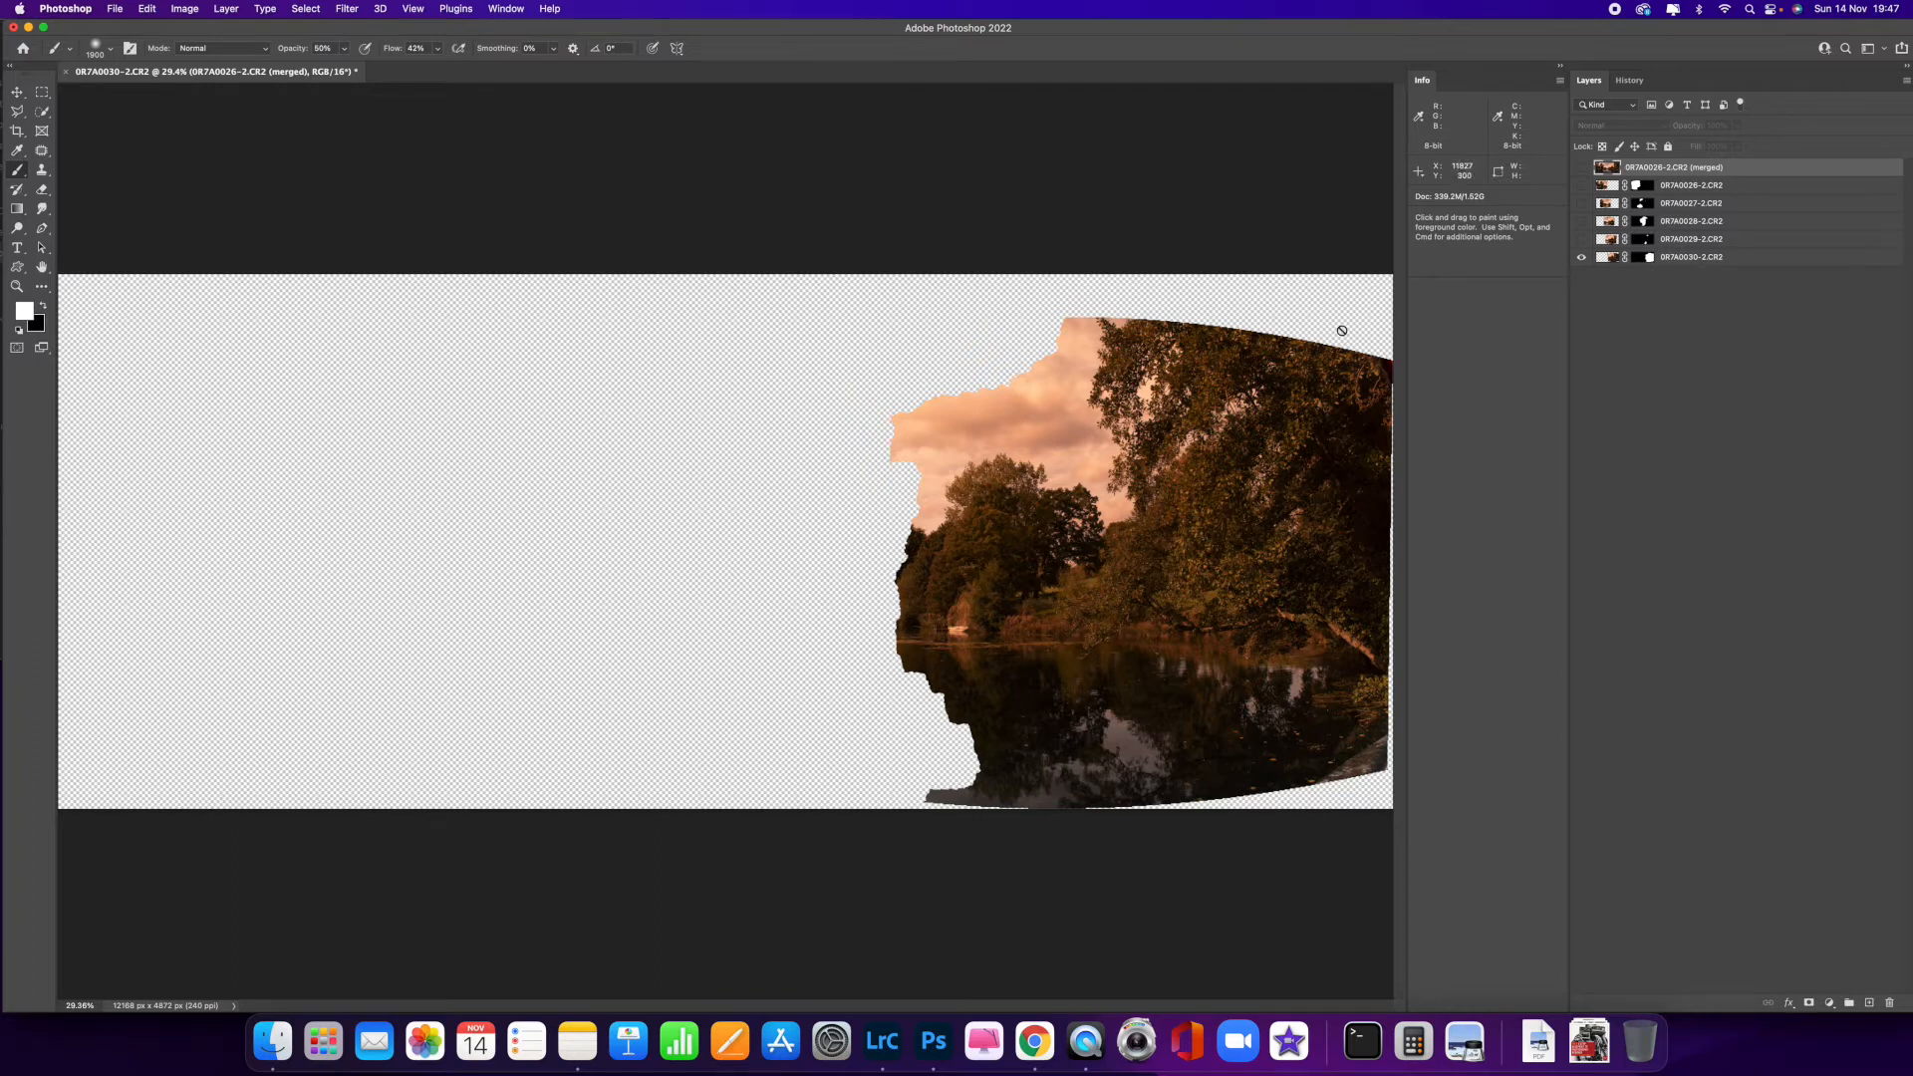
- Show the hidden source layers again one at a time from 0R7A0029-2.CR2 upwards, ending with the merged layer
{"action": "left_click", "coordinate": [1582, 240]}
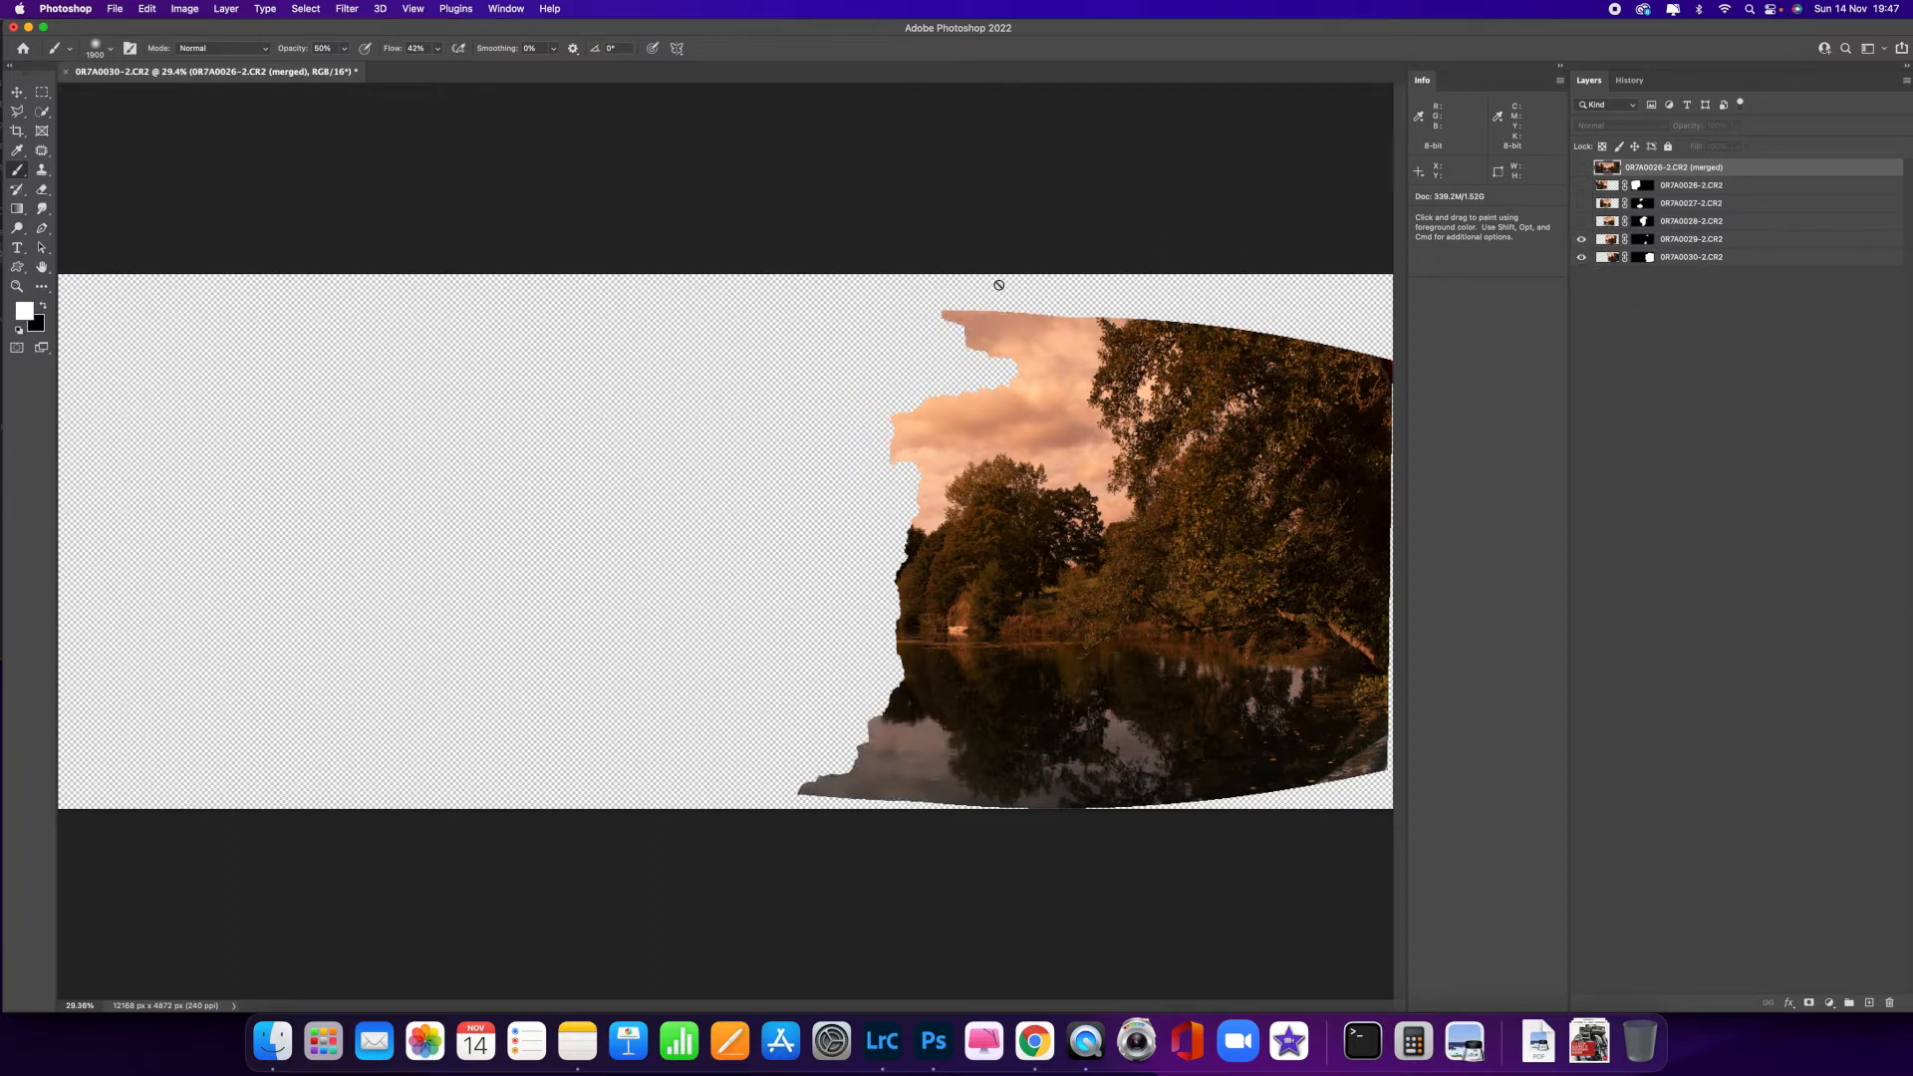
{"action": "left_click", "coordinate": [1581, 221]}
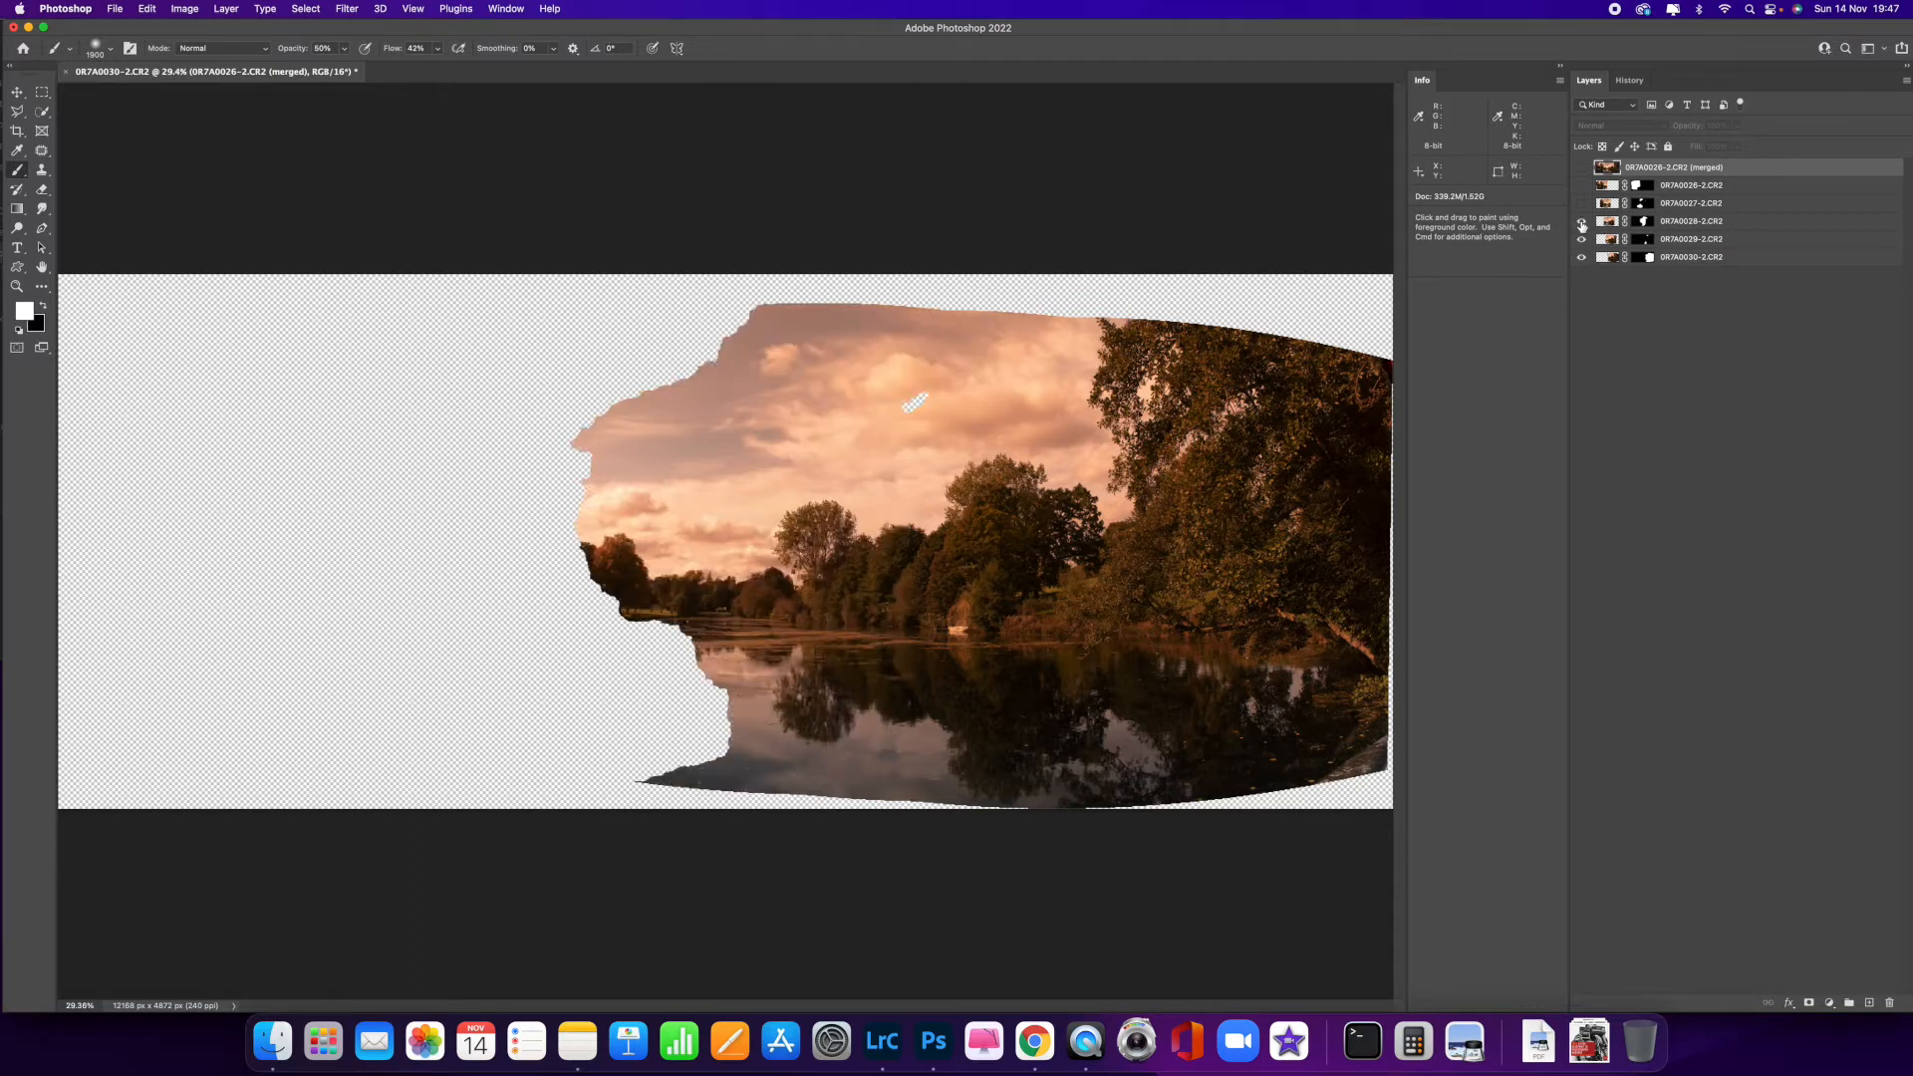
{"action": "left_click", "coordinate": [1581, 203]}
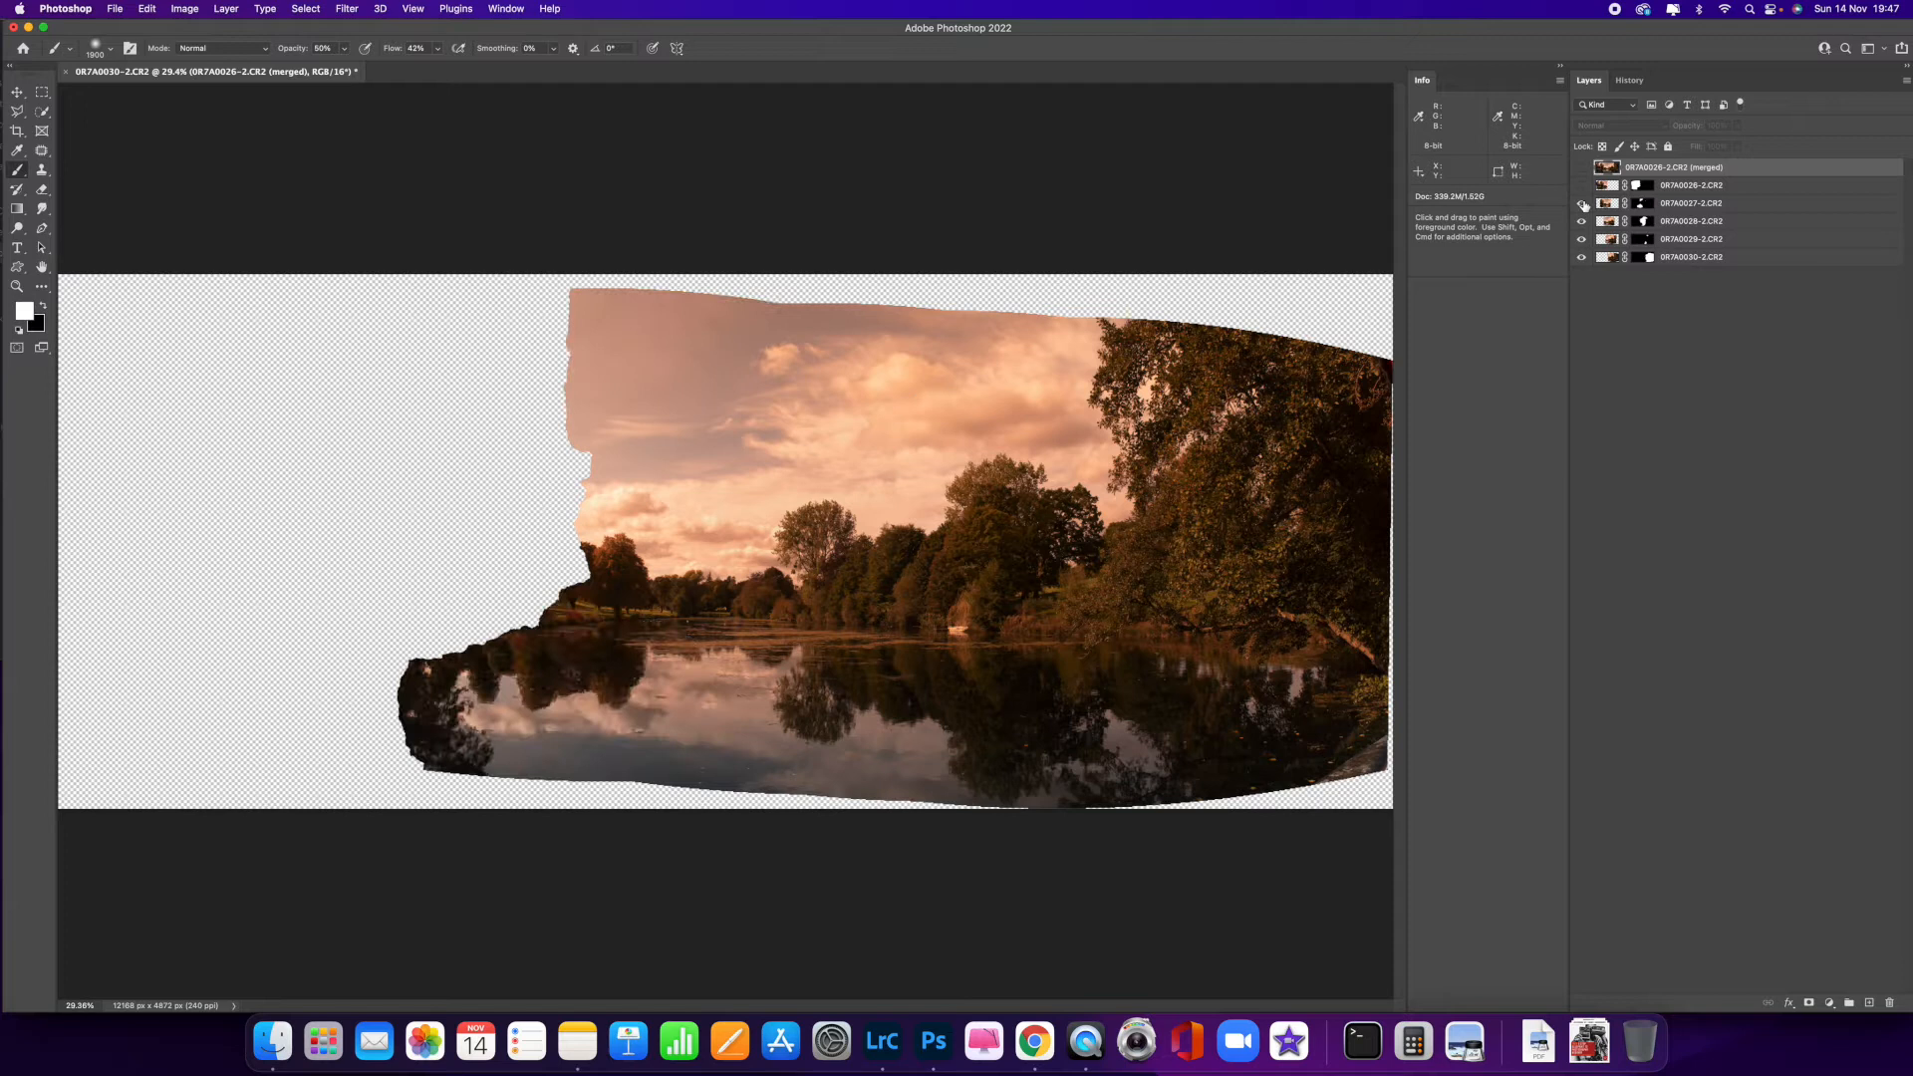
{"action": "left_click", "coordinate": [1581, 185]}
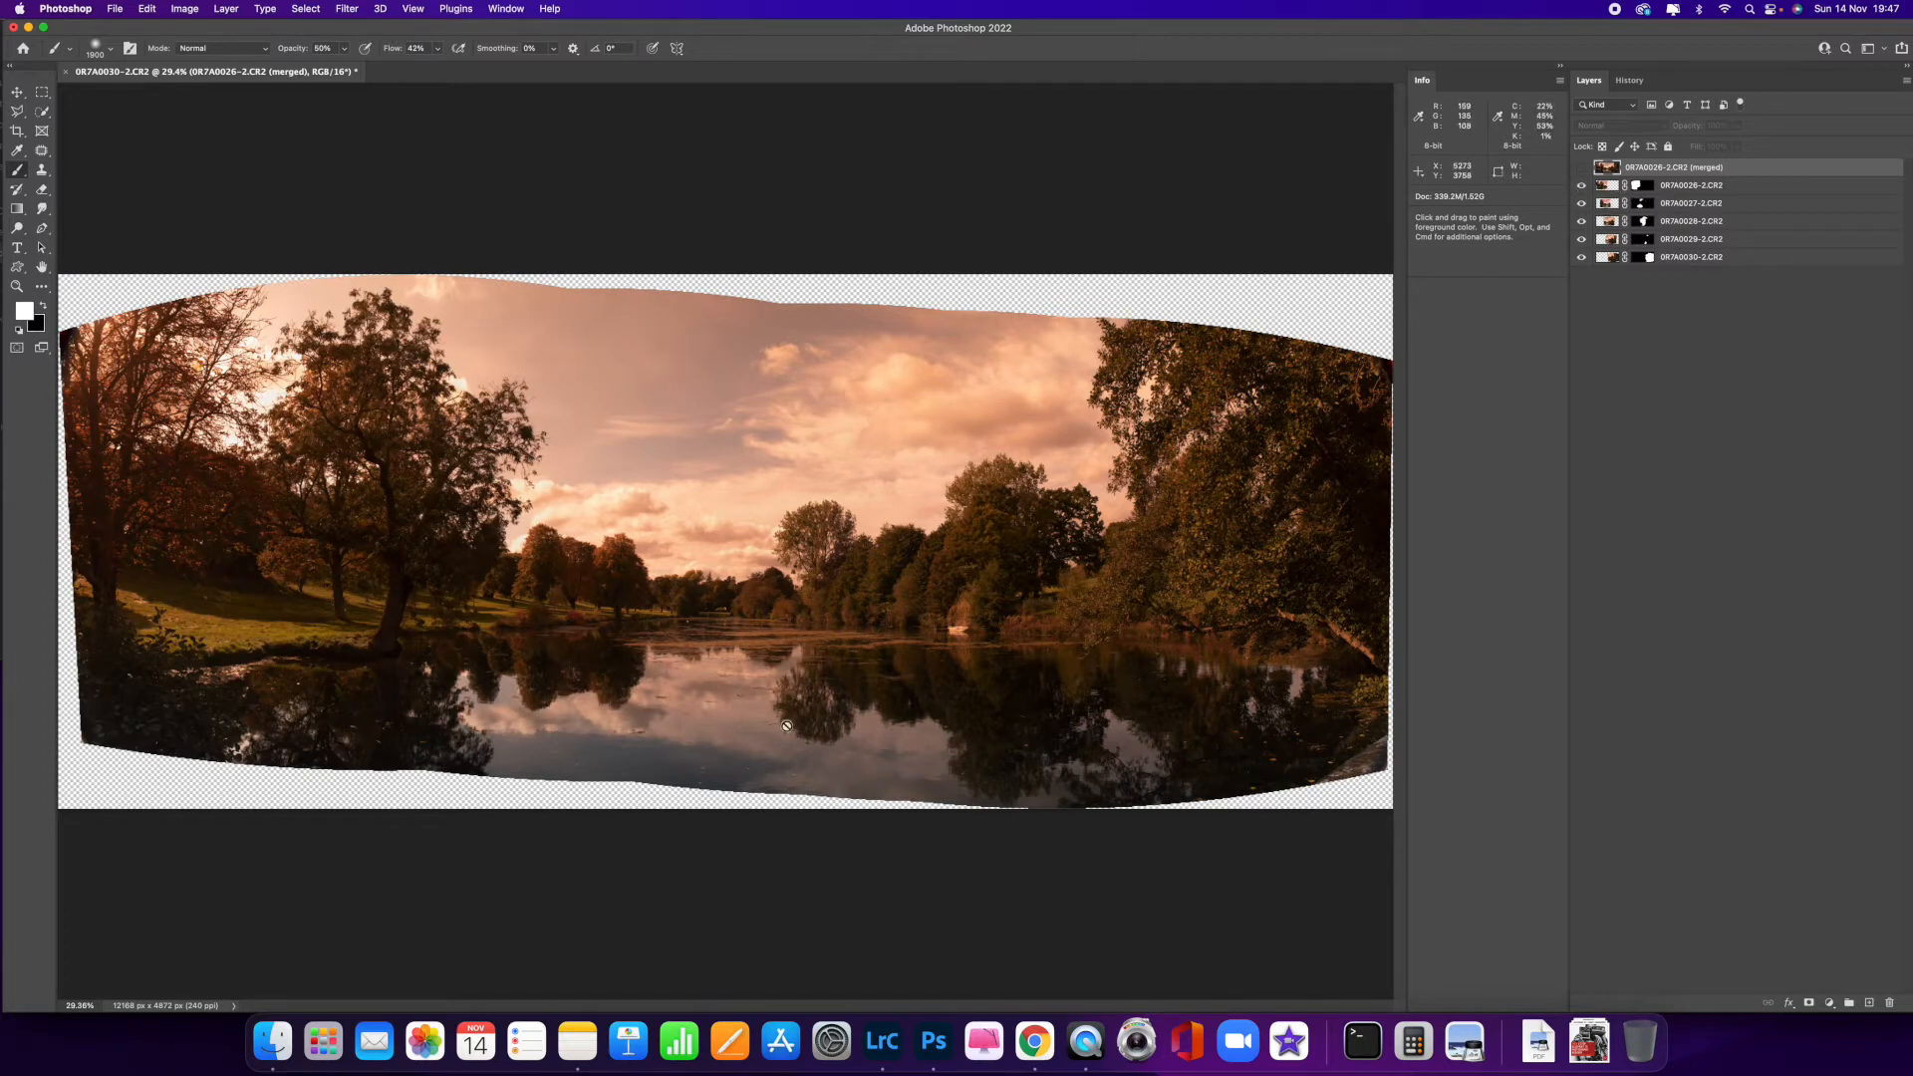
{"action": "left_click", "coordinate": [1581, 167]}
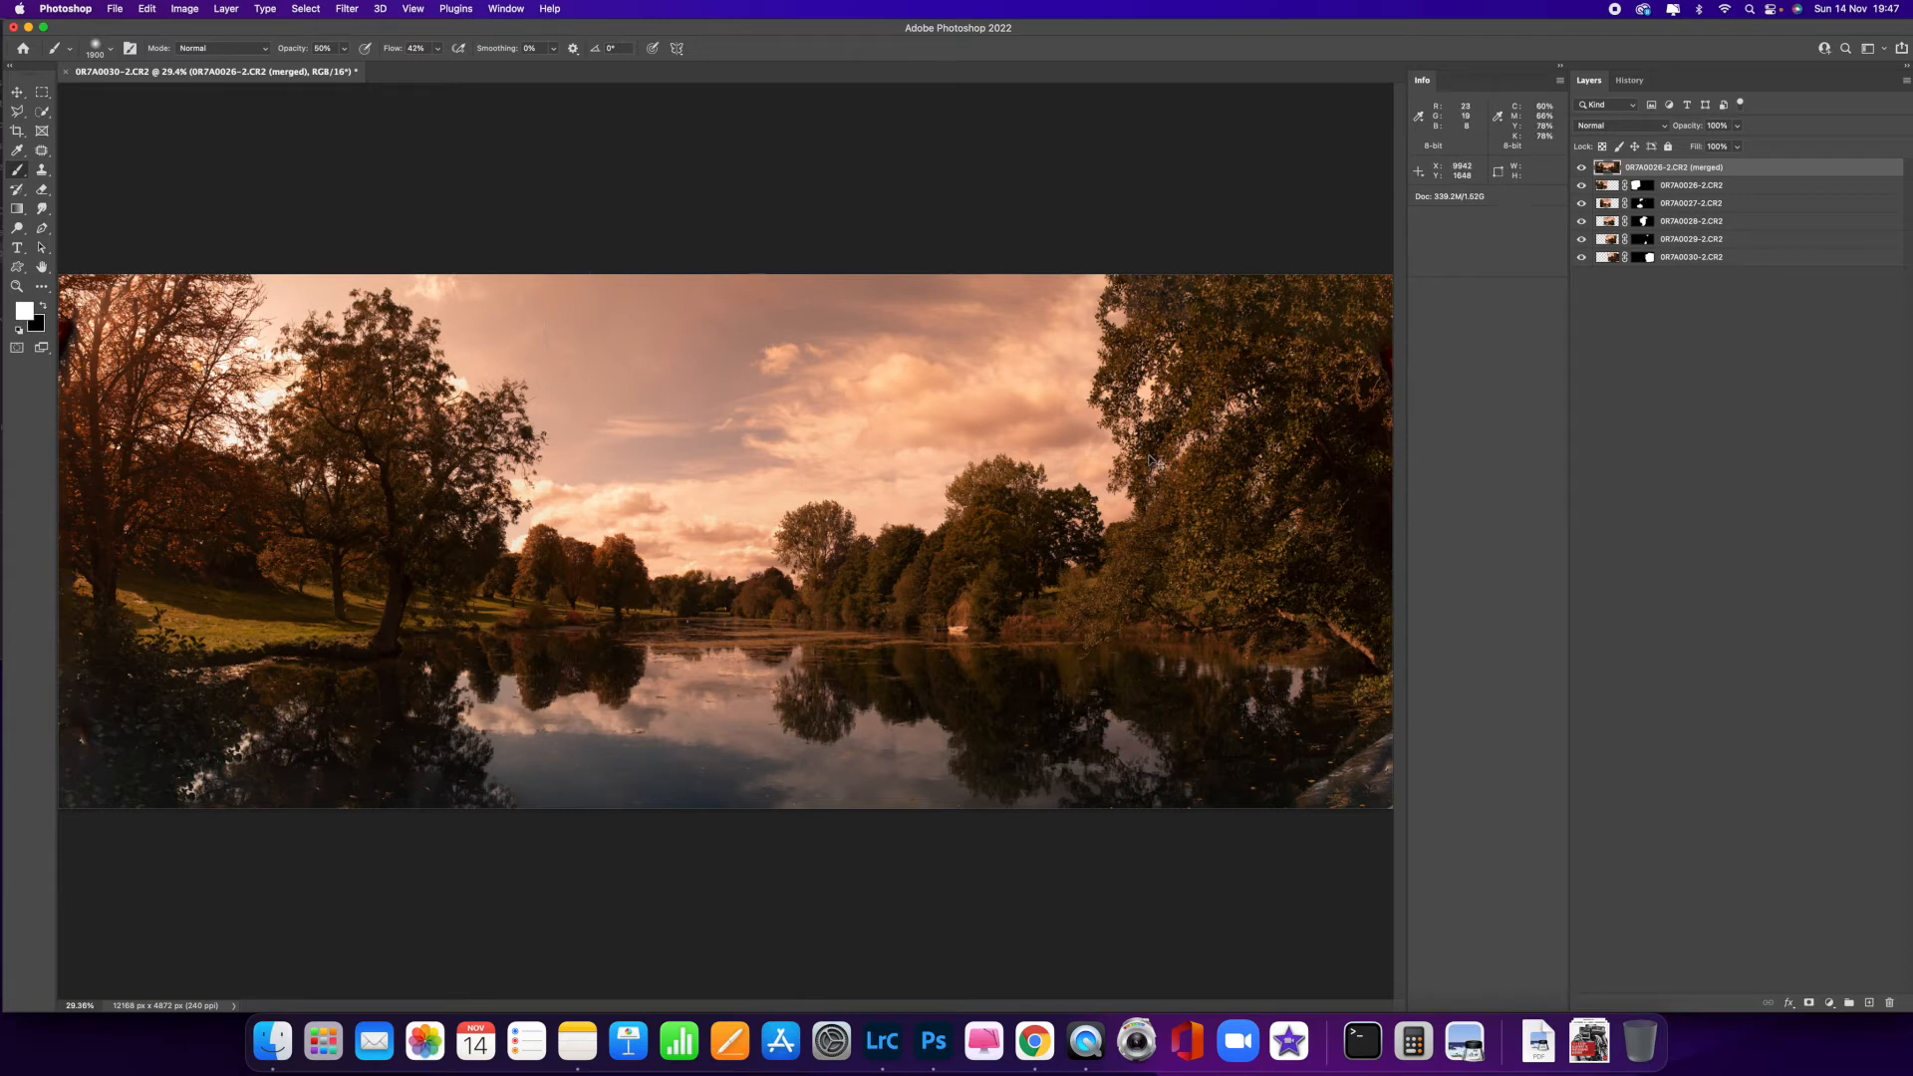
- Inspect the merged panorama at 100%, from the central tree line across to its right edge, using a smaller brush cursor
{"action": "key", "text": "super+minus"}
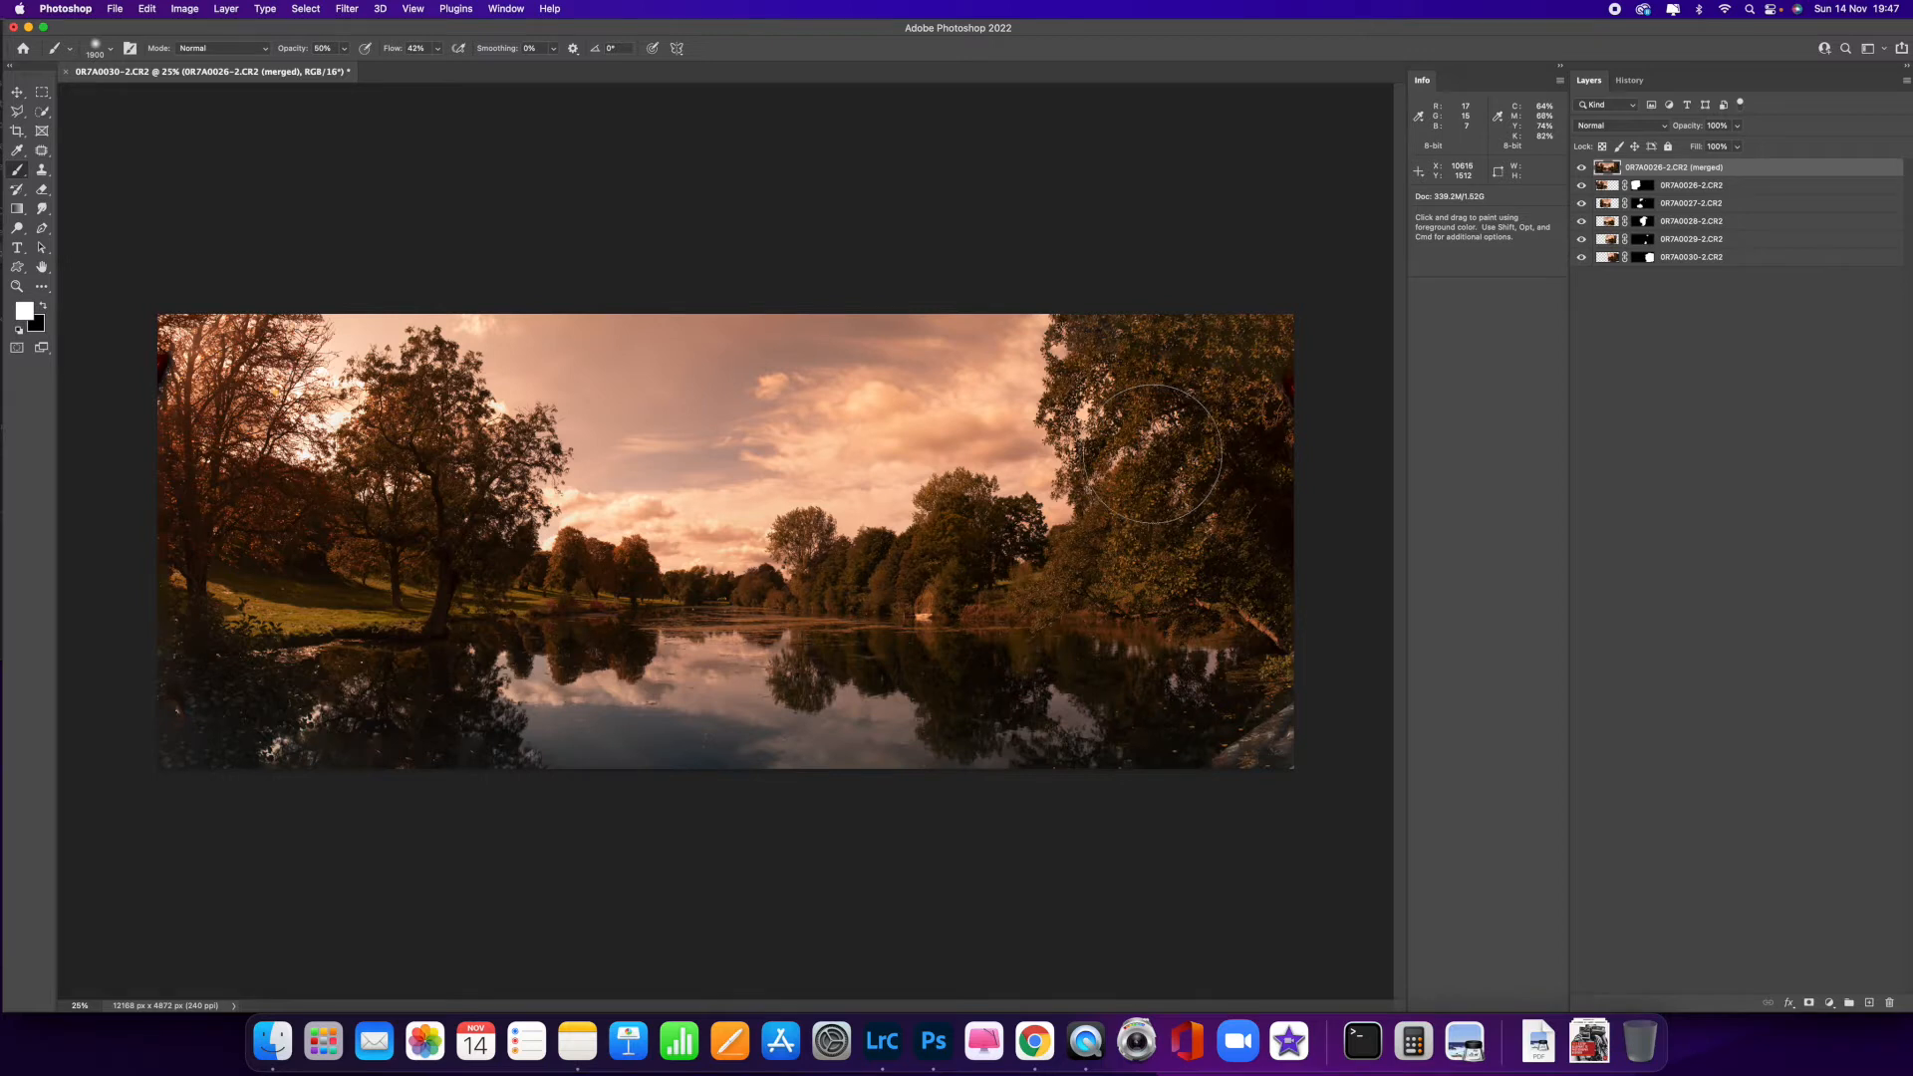
{"action": "key", "text": "super+plus"}
{"action": "key", "text": "super+plus"}
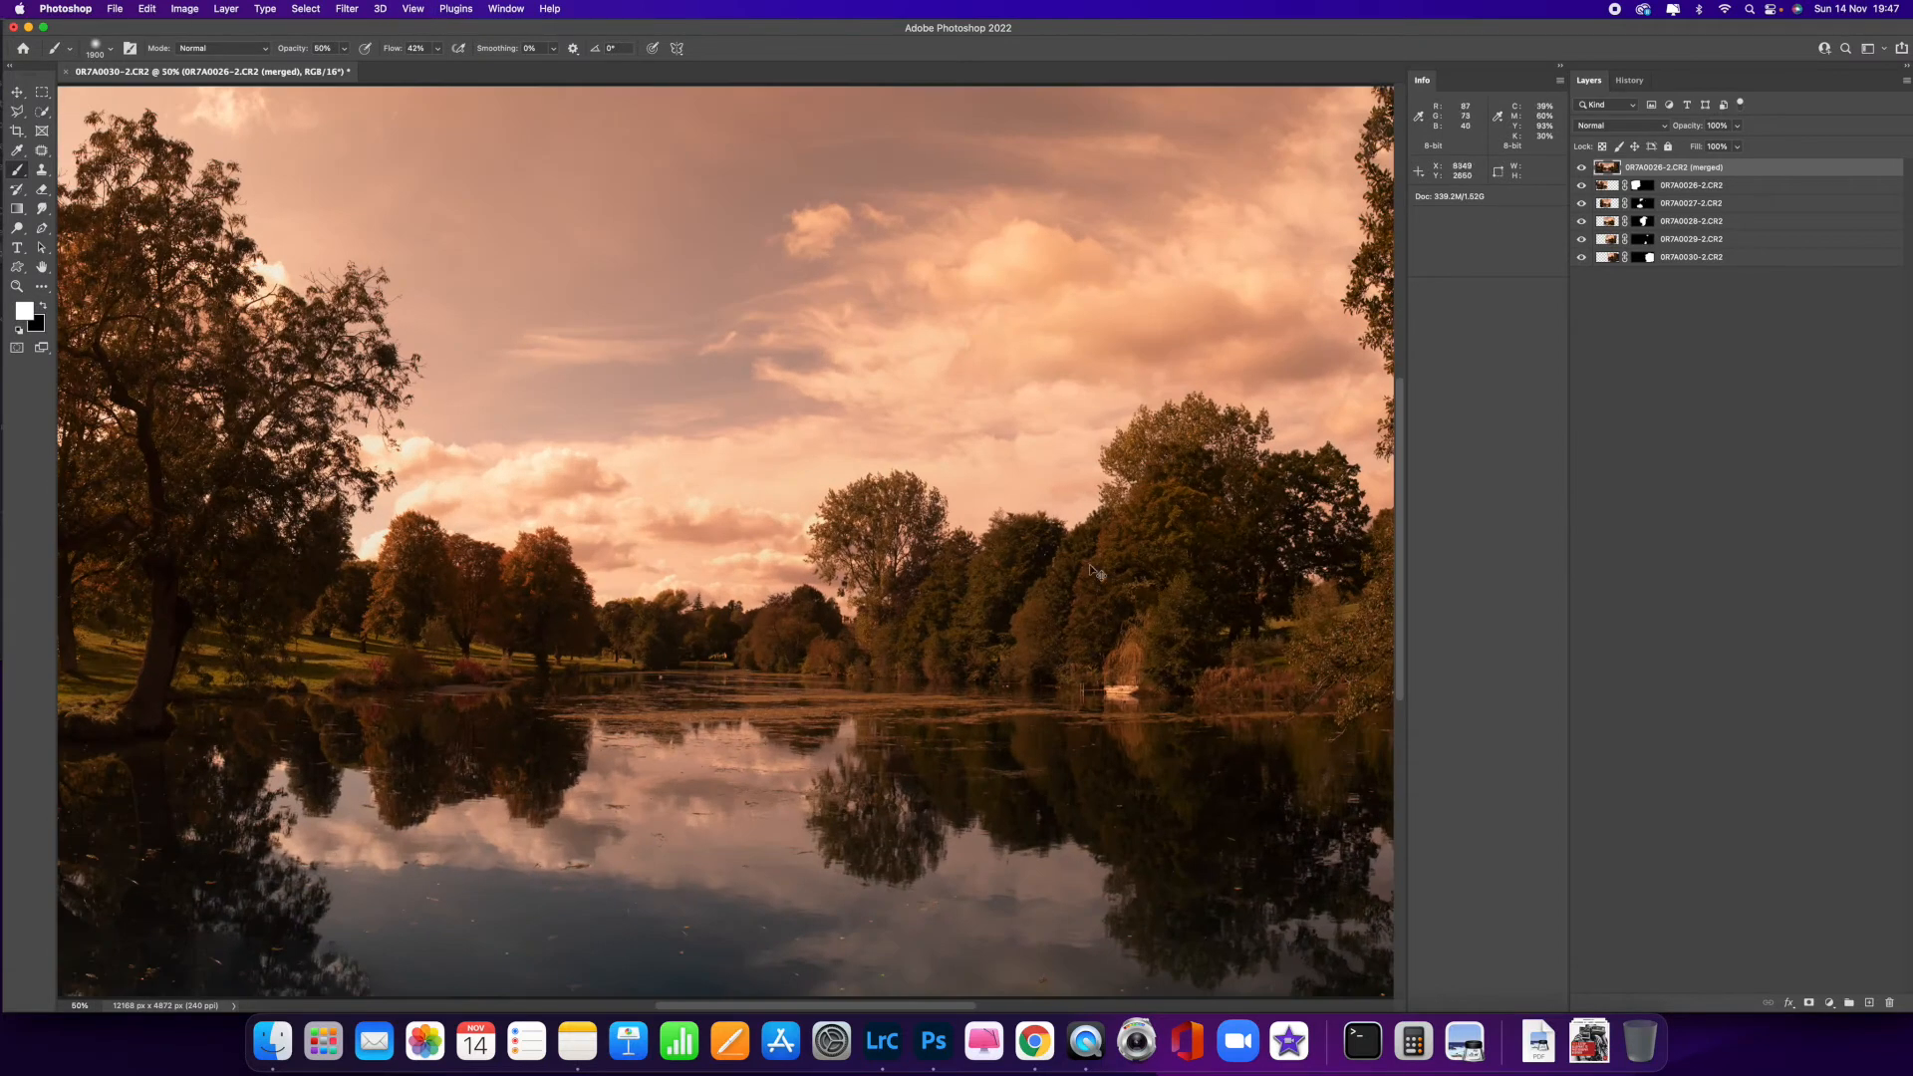
{"action": "key", "text": "super+plus"}
{"action": "key", "text": "super+plus"}
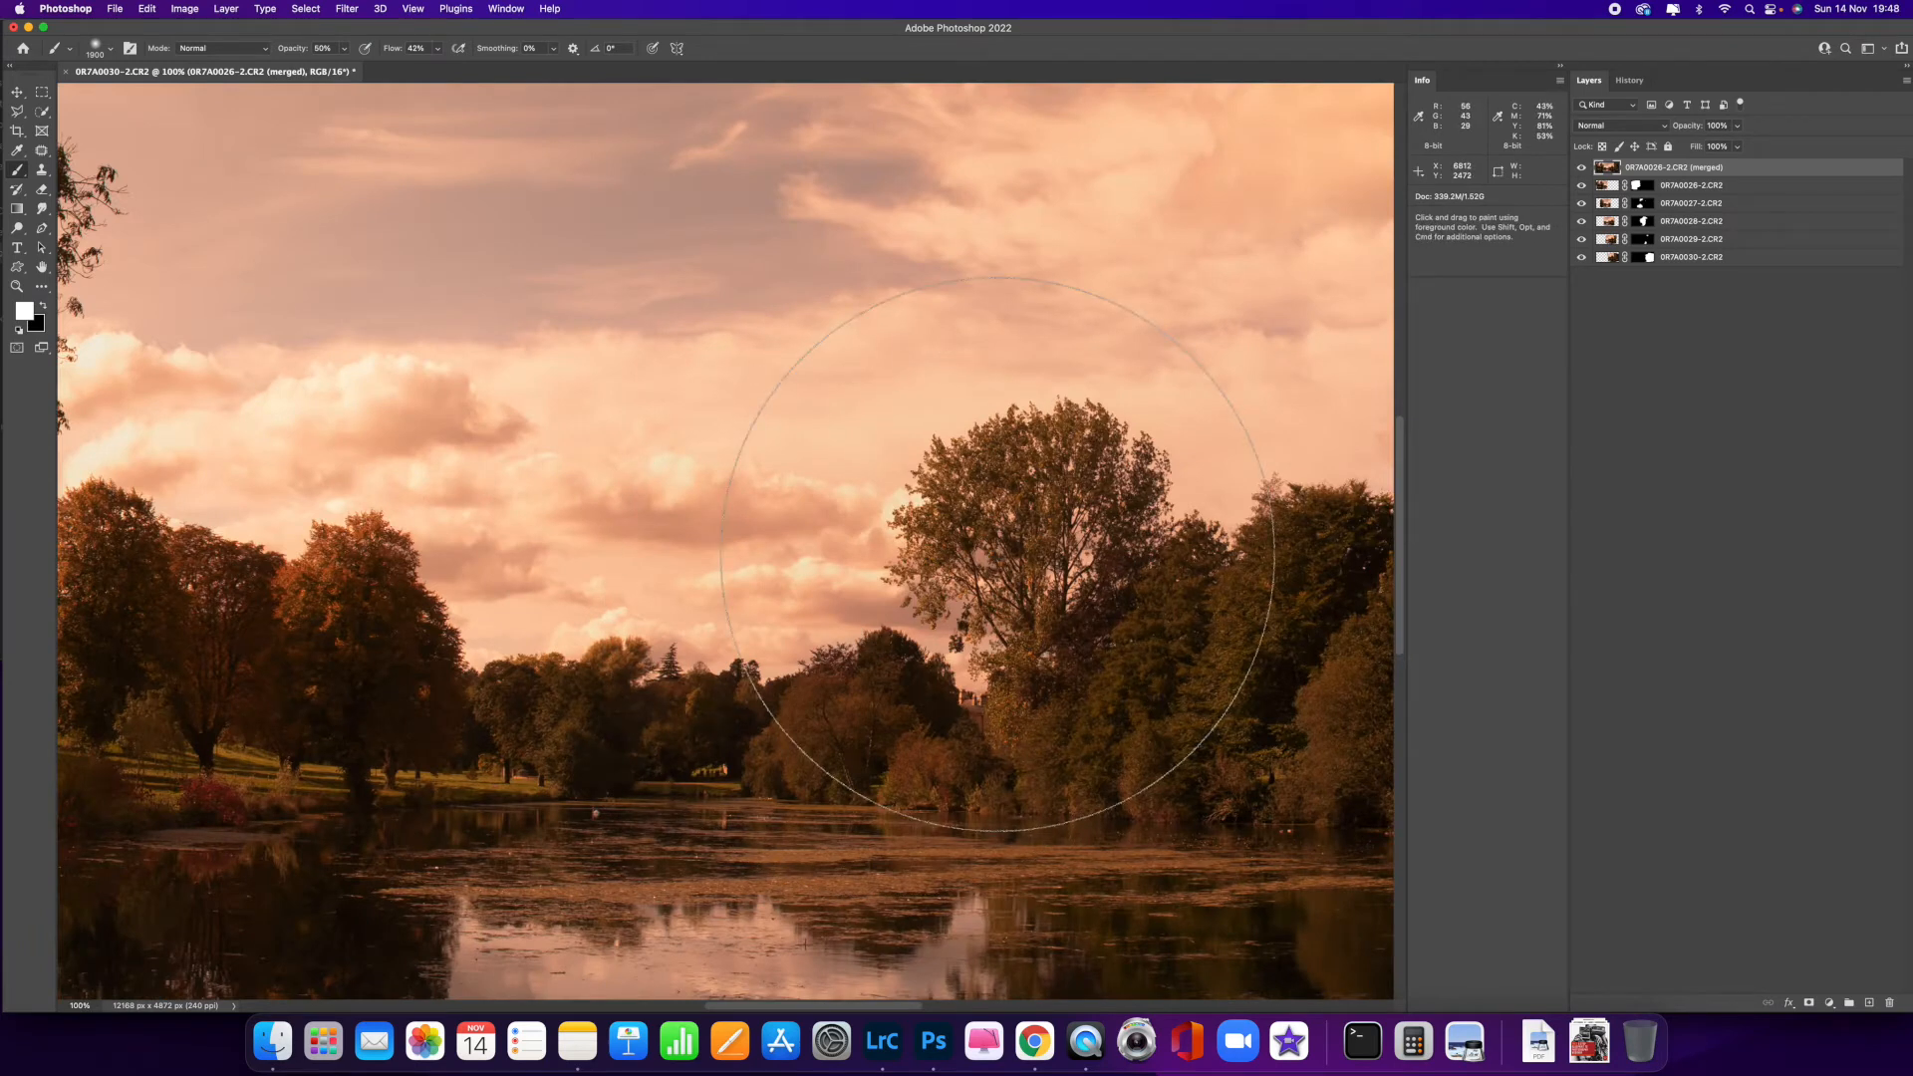
{"action": "key", "text": "bracketleft"}
{"action": "key", "text": "bracketleft"}
{"action": "key", "text": "bracketleft"}
{"action": "key", "text": "bracketleft"}
{"action": "key", "text": "bracketleft"}
{"action": "key", "text": "bracketleft"}
{"action": "key", "text": "bracketleft"}
{"action": "key", "text": "bracketleft"}
{"action": "key", "text": "bracketleft"}
{"action": "key", "text": "bracketleft"}
{"action": "key", "text": "bracketleft"}
{"action": "key", "text": "bracketleft"}
{"action": "key", "text": "bracketleft"}
{"action": "key", "text": "bracketleft"}
{"action": "key", "text": "bracketleft"}
{"action": "key", "text": "bracketleft"}
{"action": "key", "text": "bracketleft"}
{"action": "key", "text": "bracketleft"}
{"action": "key", "text": "bracketleft"}
{"action": "key", "text": "bracketleft"}
{"action": "key", "text": "bracketleft"}
{"action": "key", "text": "bracketleft"}
{"action": "key", "text": "bracketleft"}
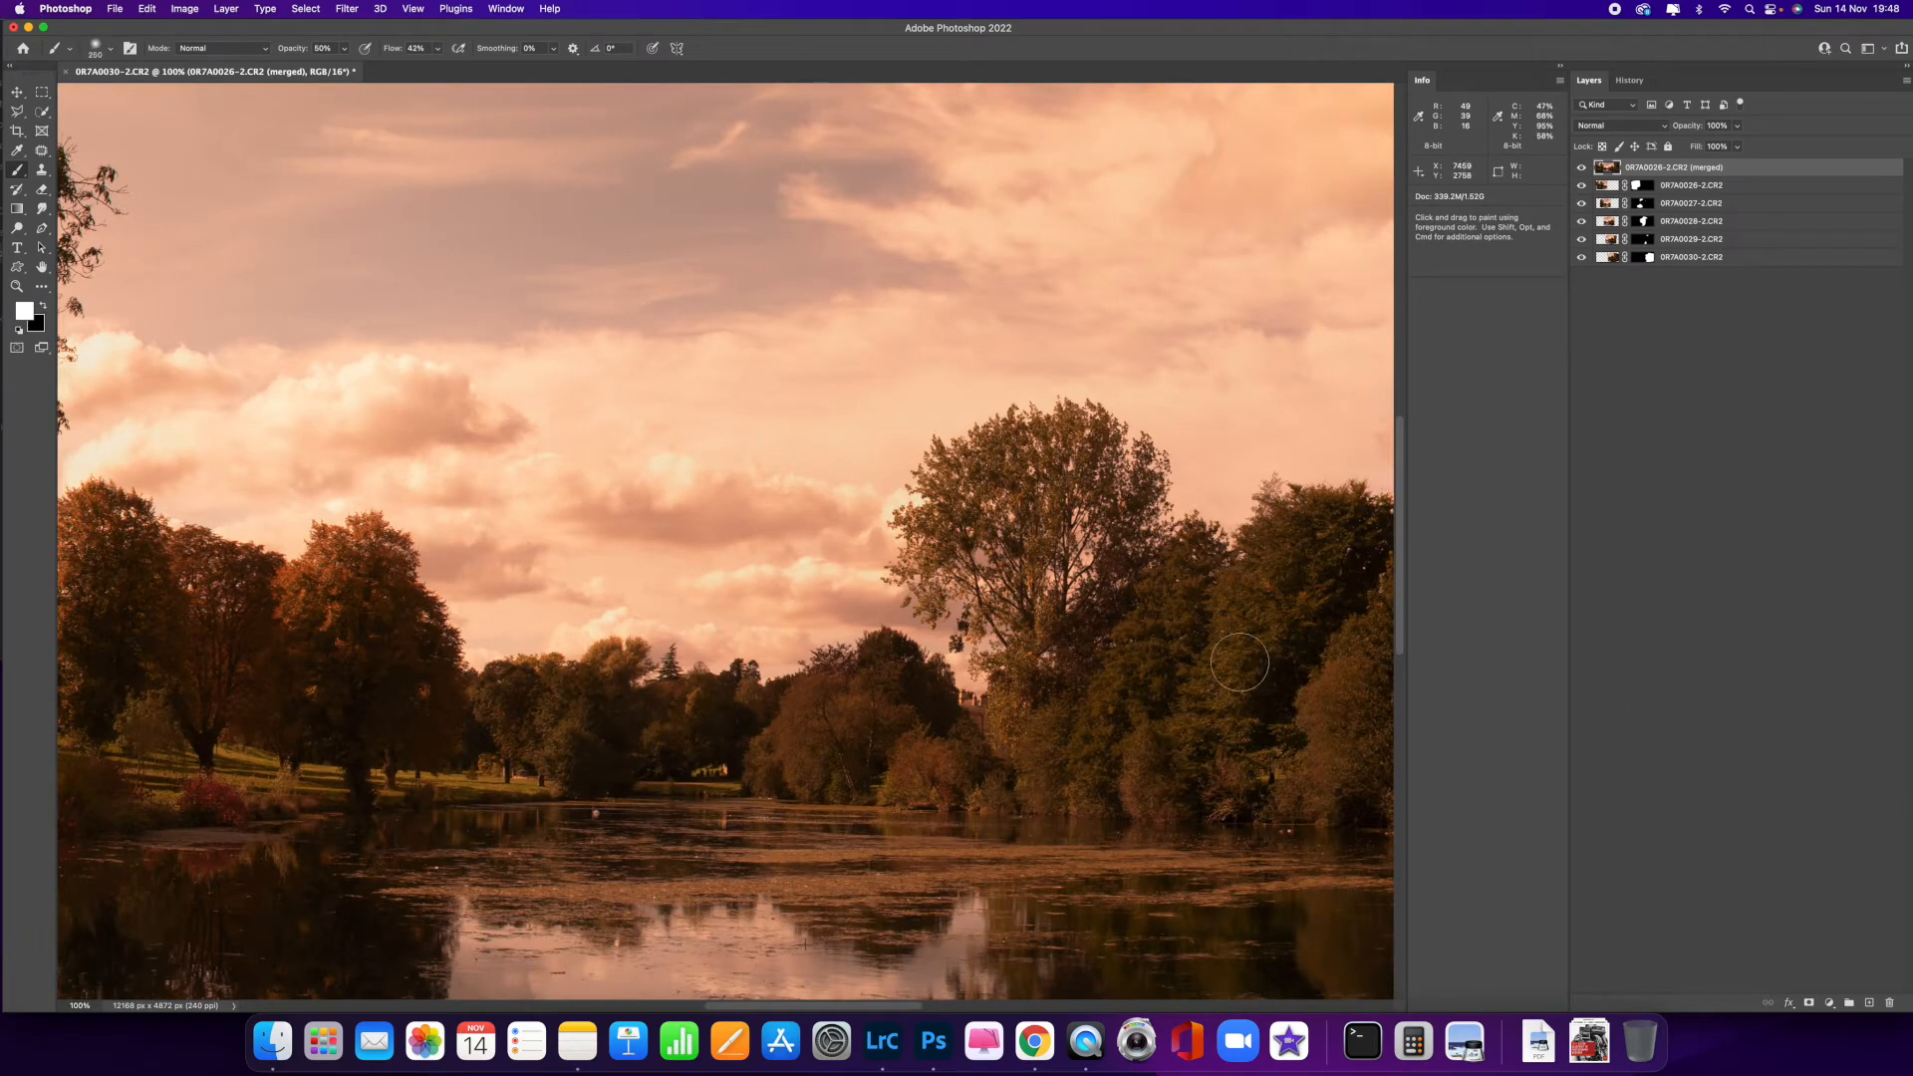
{"action": "key", "text": "space"}
{"action": "left_click_drag", "start_coordinate": [1050, 404], "coordinate": [427, 469]}
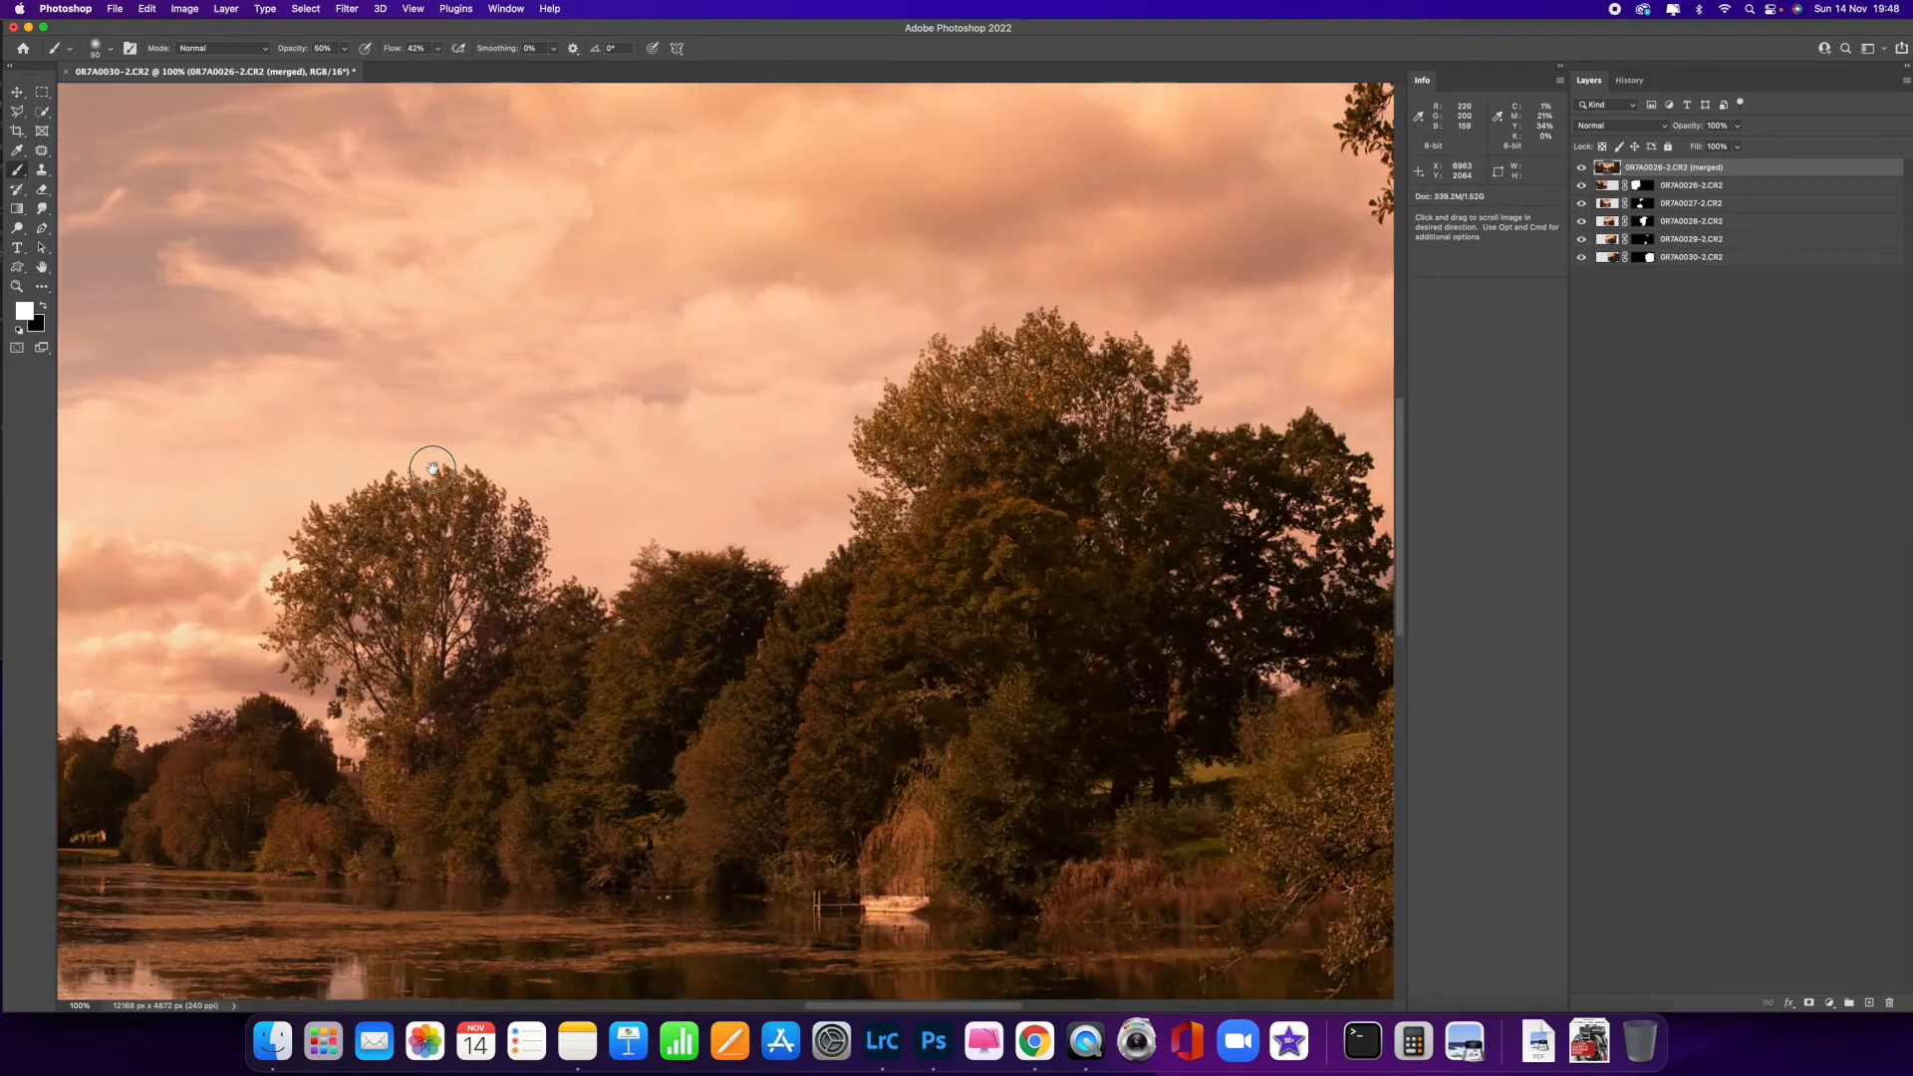
{"action": "left_click_drag", "start_coordinate": [905, 552], "coordinate": [624, 751]}
{"action": "left_click_drag", "start_coordinate": [1215, 494], "coordinate": [508, 588]}
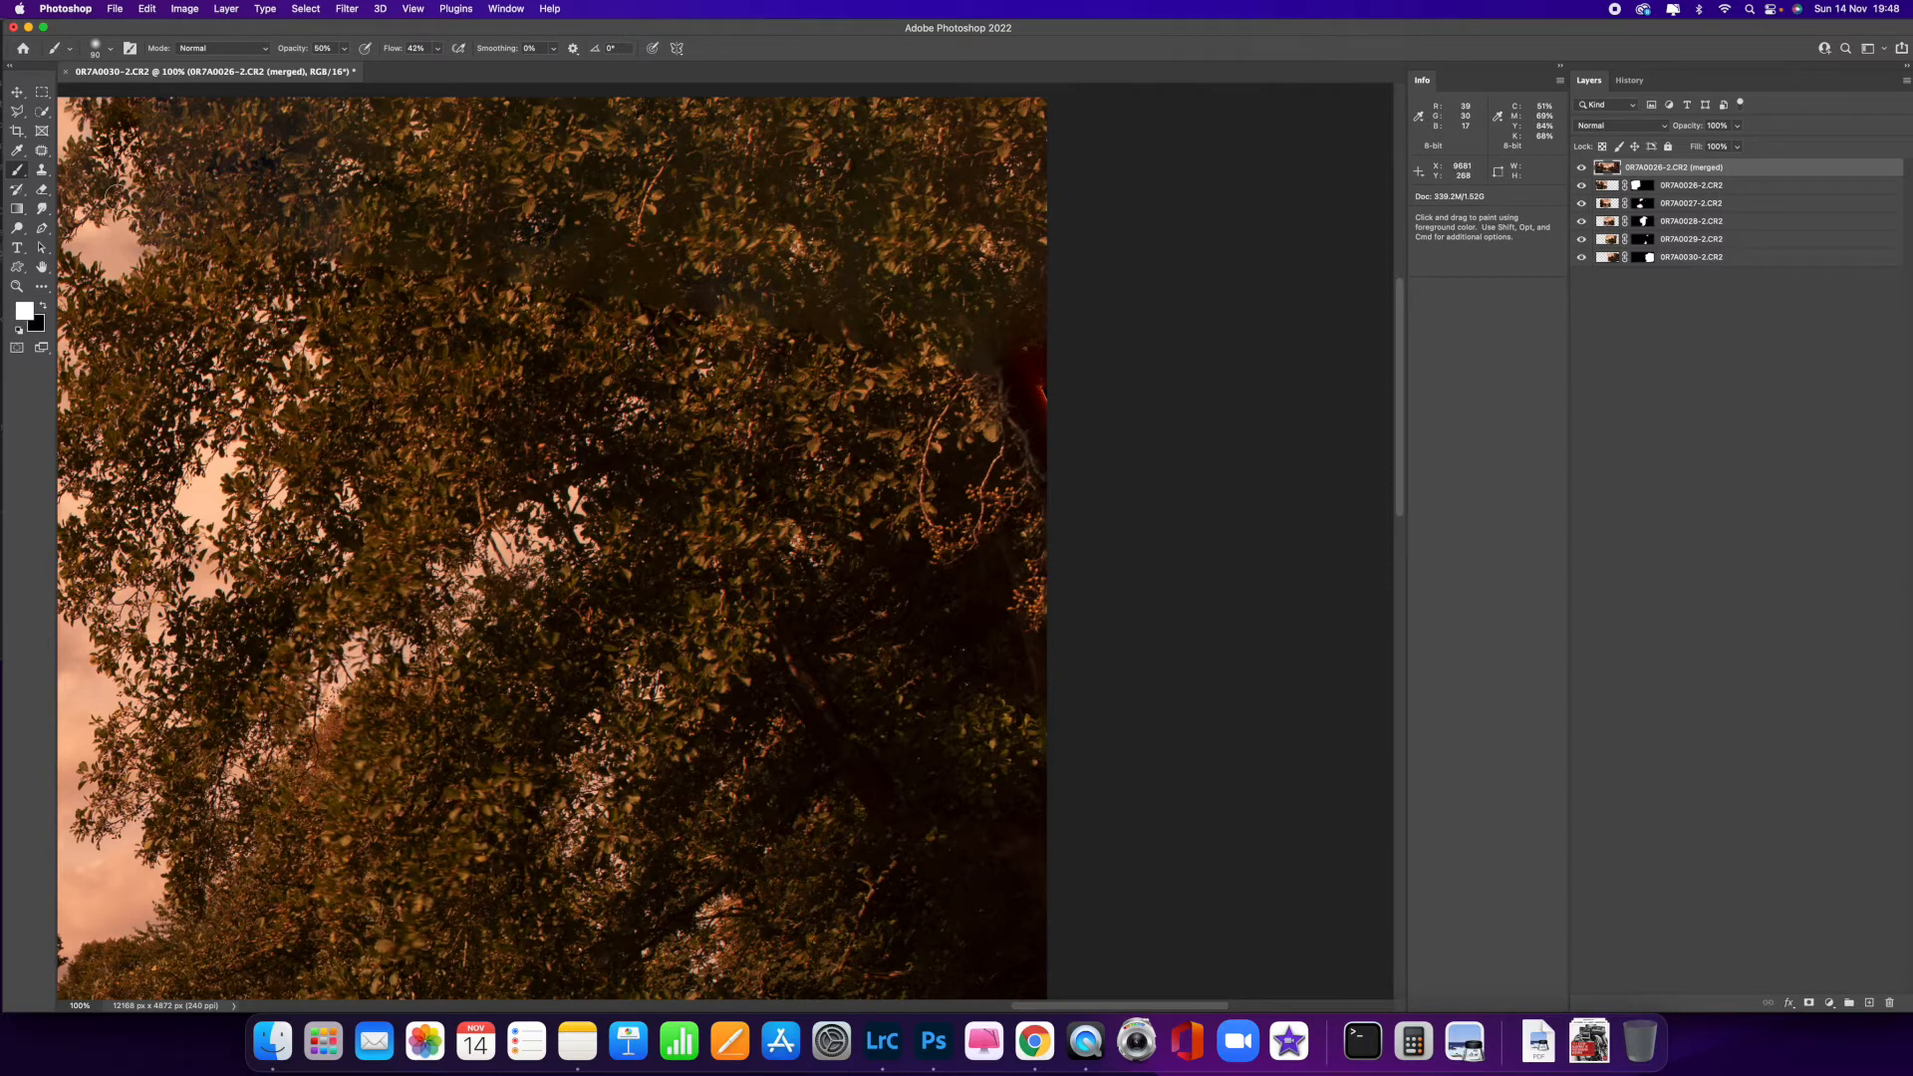
- Remove the red patch at the right edge of the trees with the Spot Healing Brush, reducing the brush to 200 px
{"action": "left_click", "coordinate": [11, 67]}
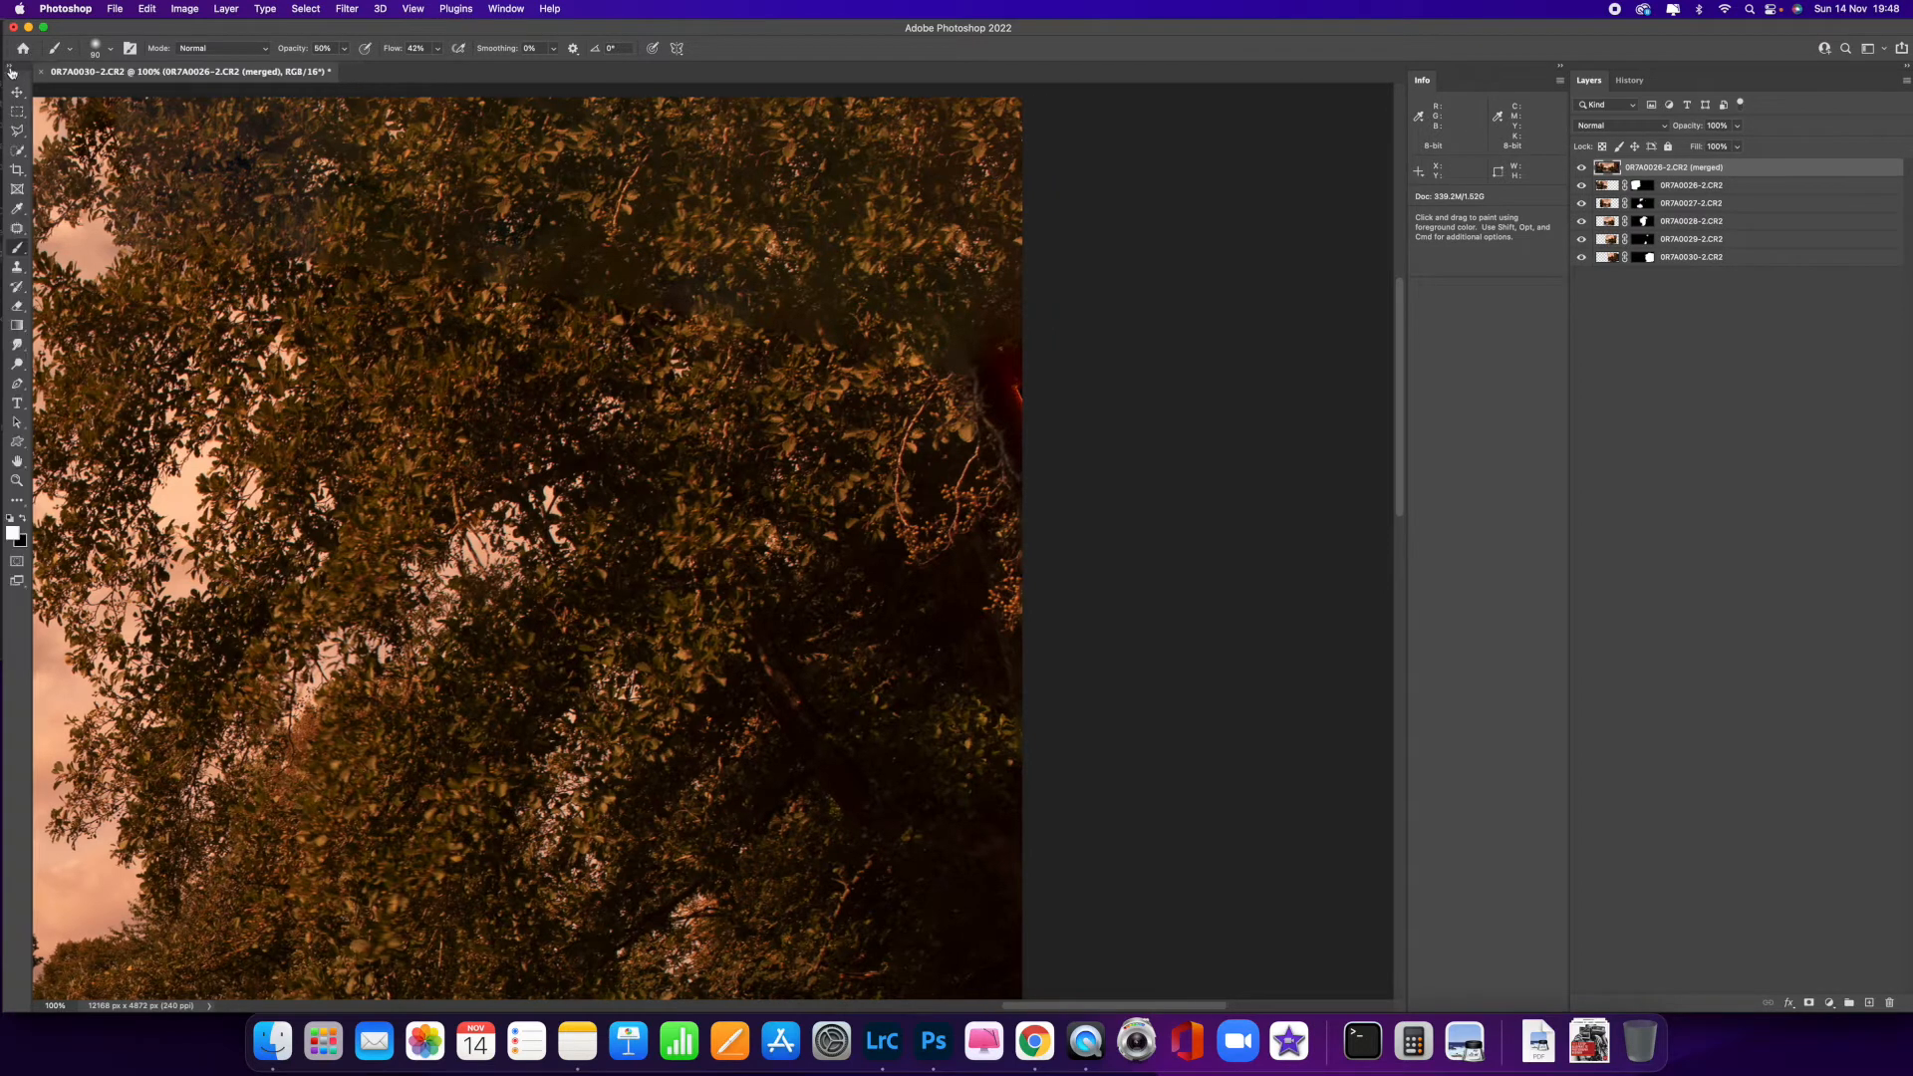
{"action": "left_click", "coordinate": [18, 235]}
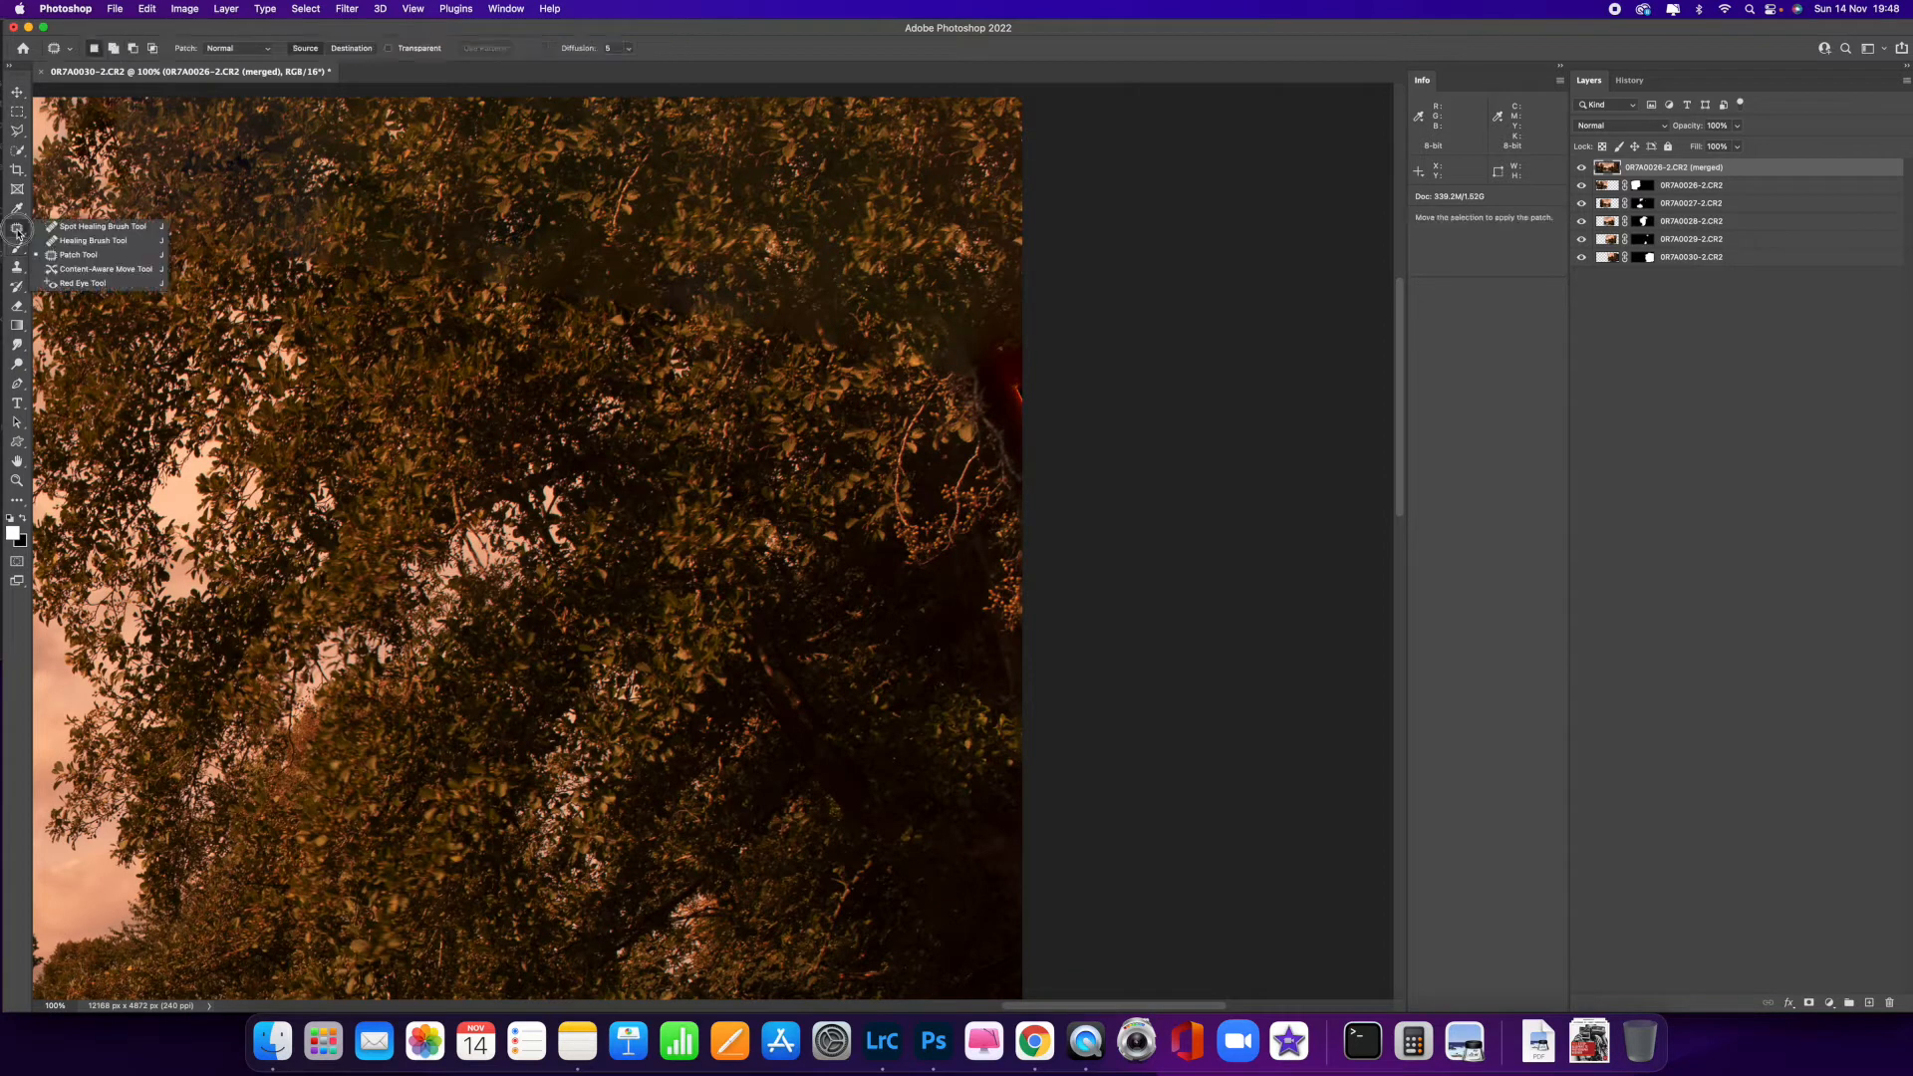
{"action": "left_click", "coordinate": [81, 227]}
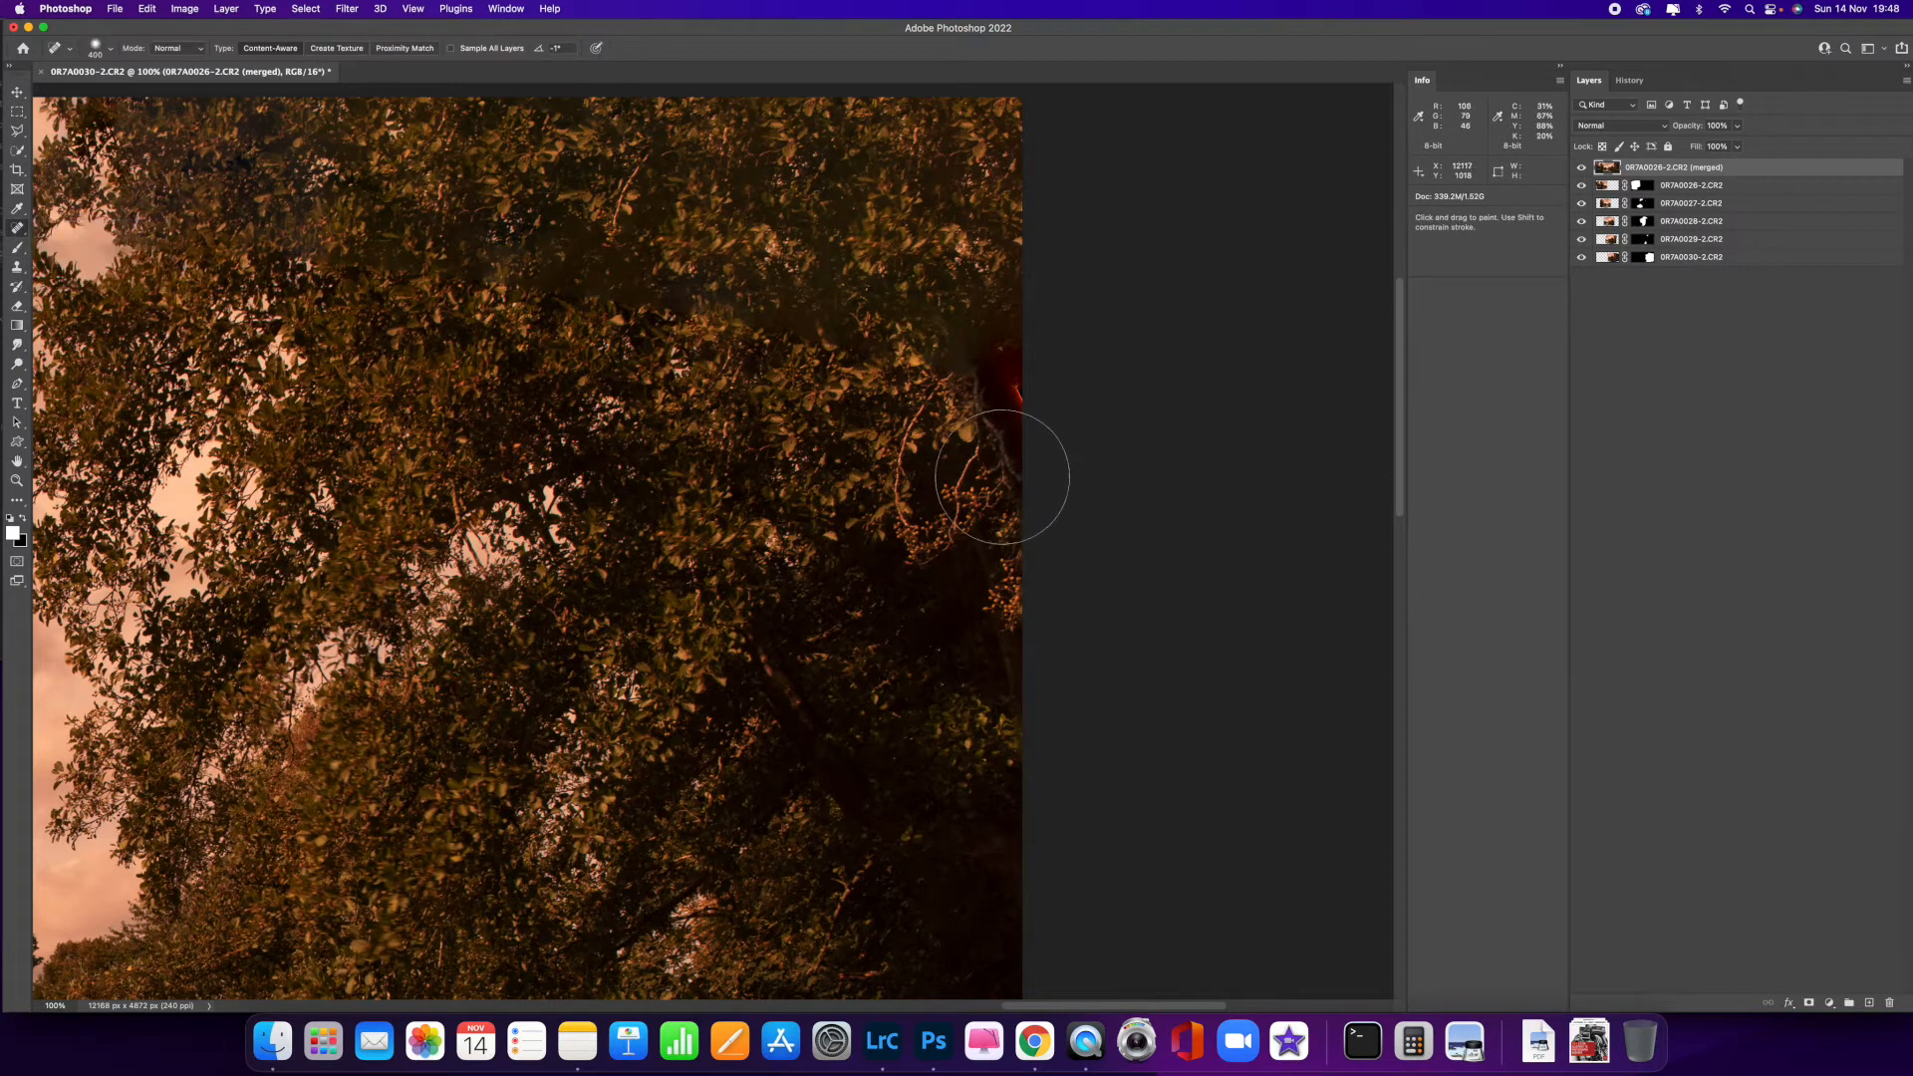
{"action": "left_click_drag", "start_coordinate": [994, 404], "coordinate": [972, 354]}
{"action": "key", "text": "bracketleft"}
{"action": "key", "text": "bracketleft"}
{"action": "key", "text": "bracketleft"}
{"action": "left_click_drag", "start_coordinate": [1004, 464], "coordinate": [984, 458]}
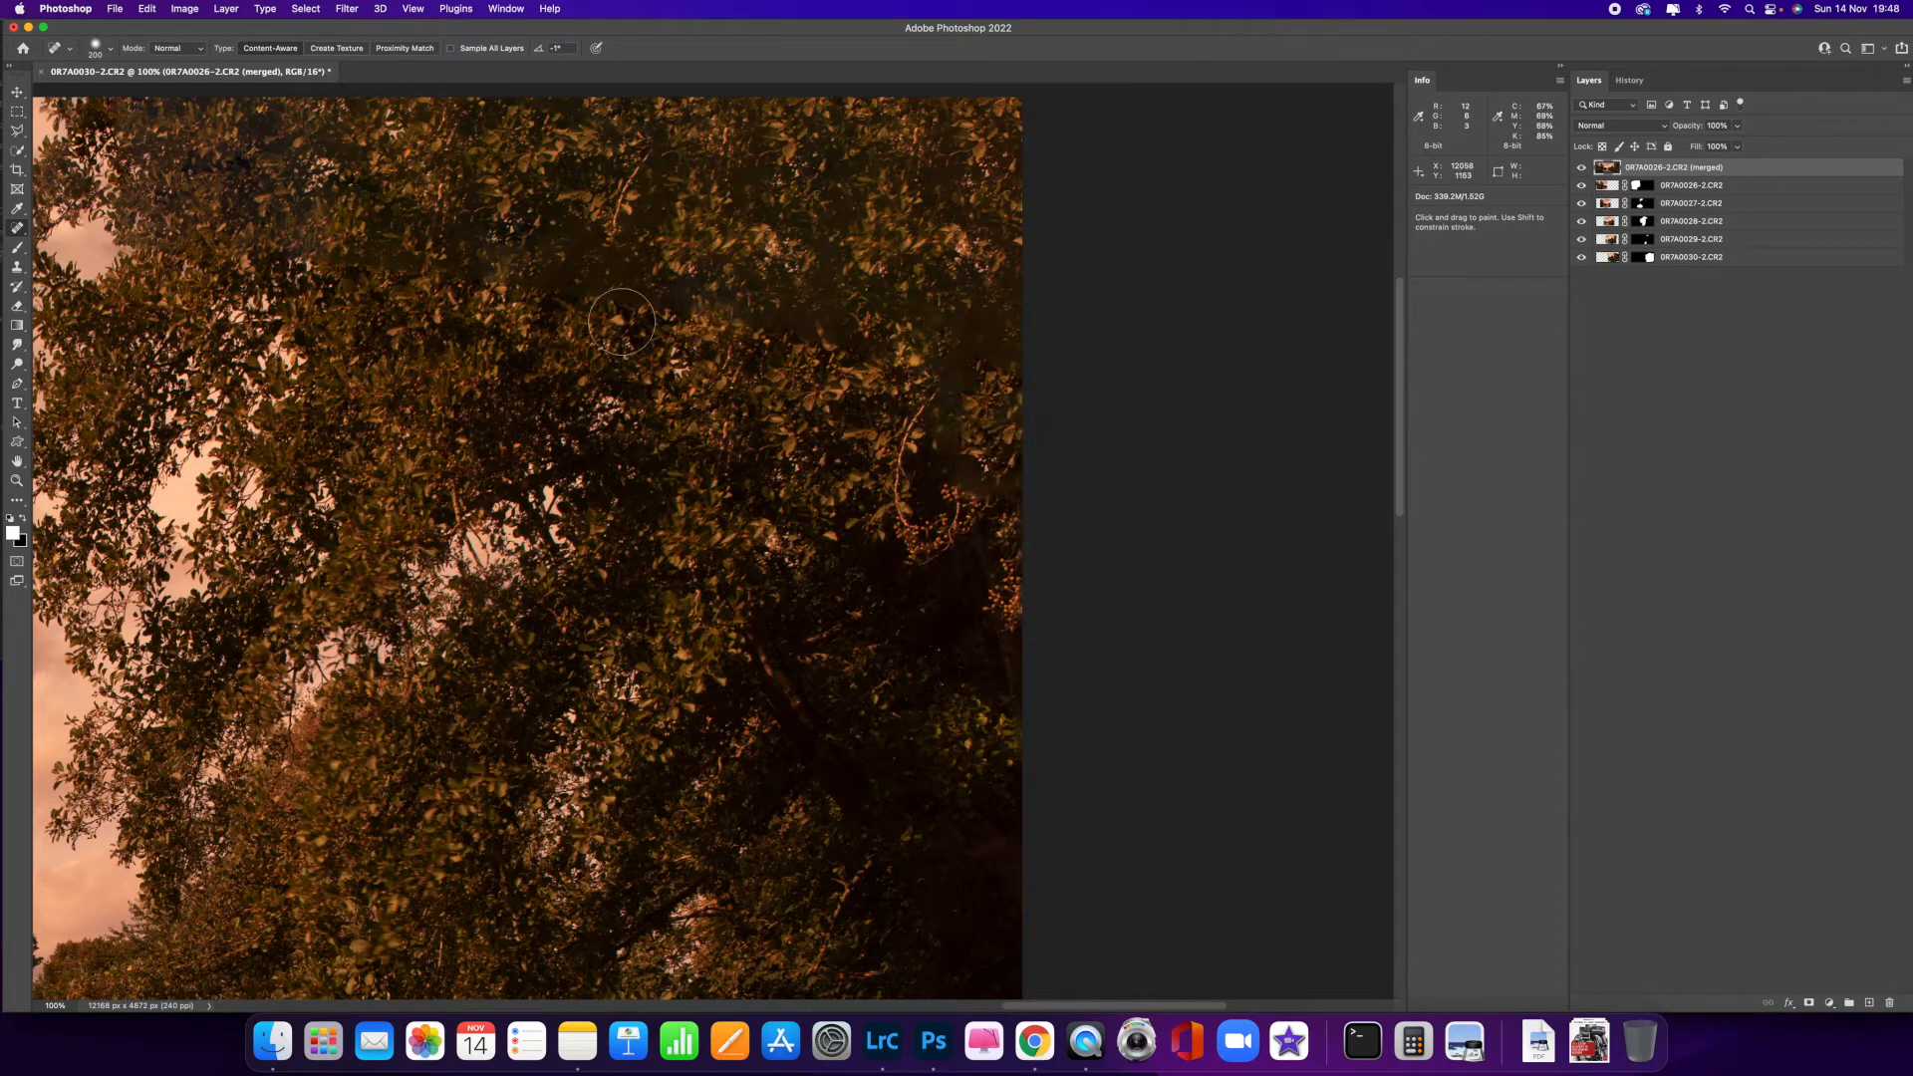
- Heal the smeared foliage near the right edge of the upper trees with the Spot Healing Brush
{"action": "left_click", "coordinate": [112, 49]}
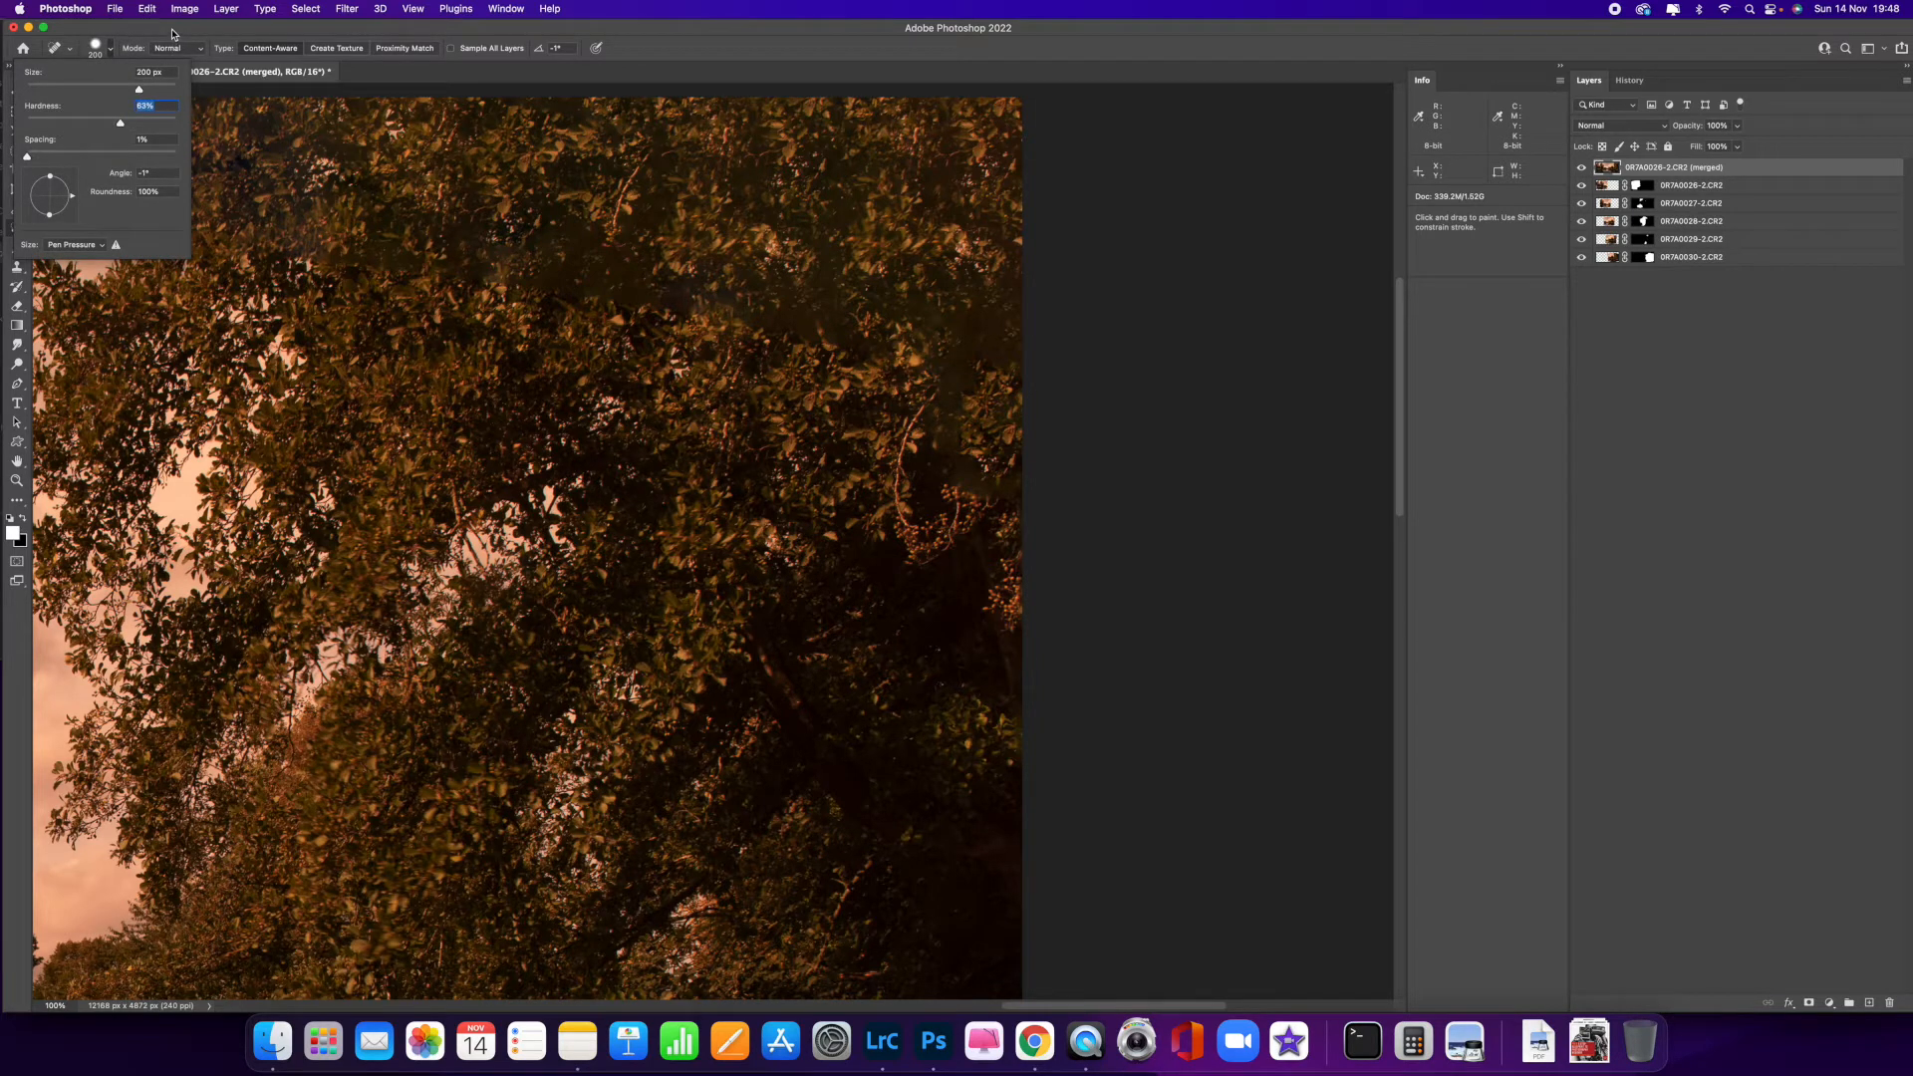
{"action": "key", "text": "Return"}
{"action": "key", "text": "bracketright"}
{"action": "key", "text": "bracketleft"}
{"action": "key", "text": "bracketleft"}
{"action": "mouse_move", "coordinate": [957, 451]}
{"action": "left_mouse_down"}
{"action": "mouse_move", "coordinate": [948, 413]}
{"action": "mouse_move", "coordinate": [986, 343]}
{"action": "mouse_move", "coordinate": [991, 279]}
{"action": "left_mouse_up"}
{"action": "left_click", "coordinate": [927, 333]}
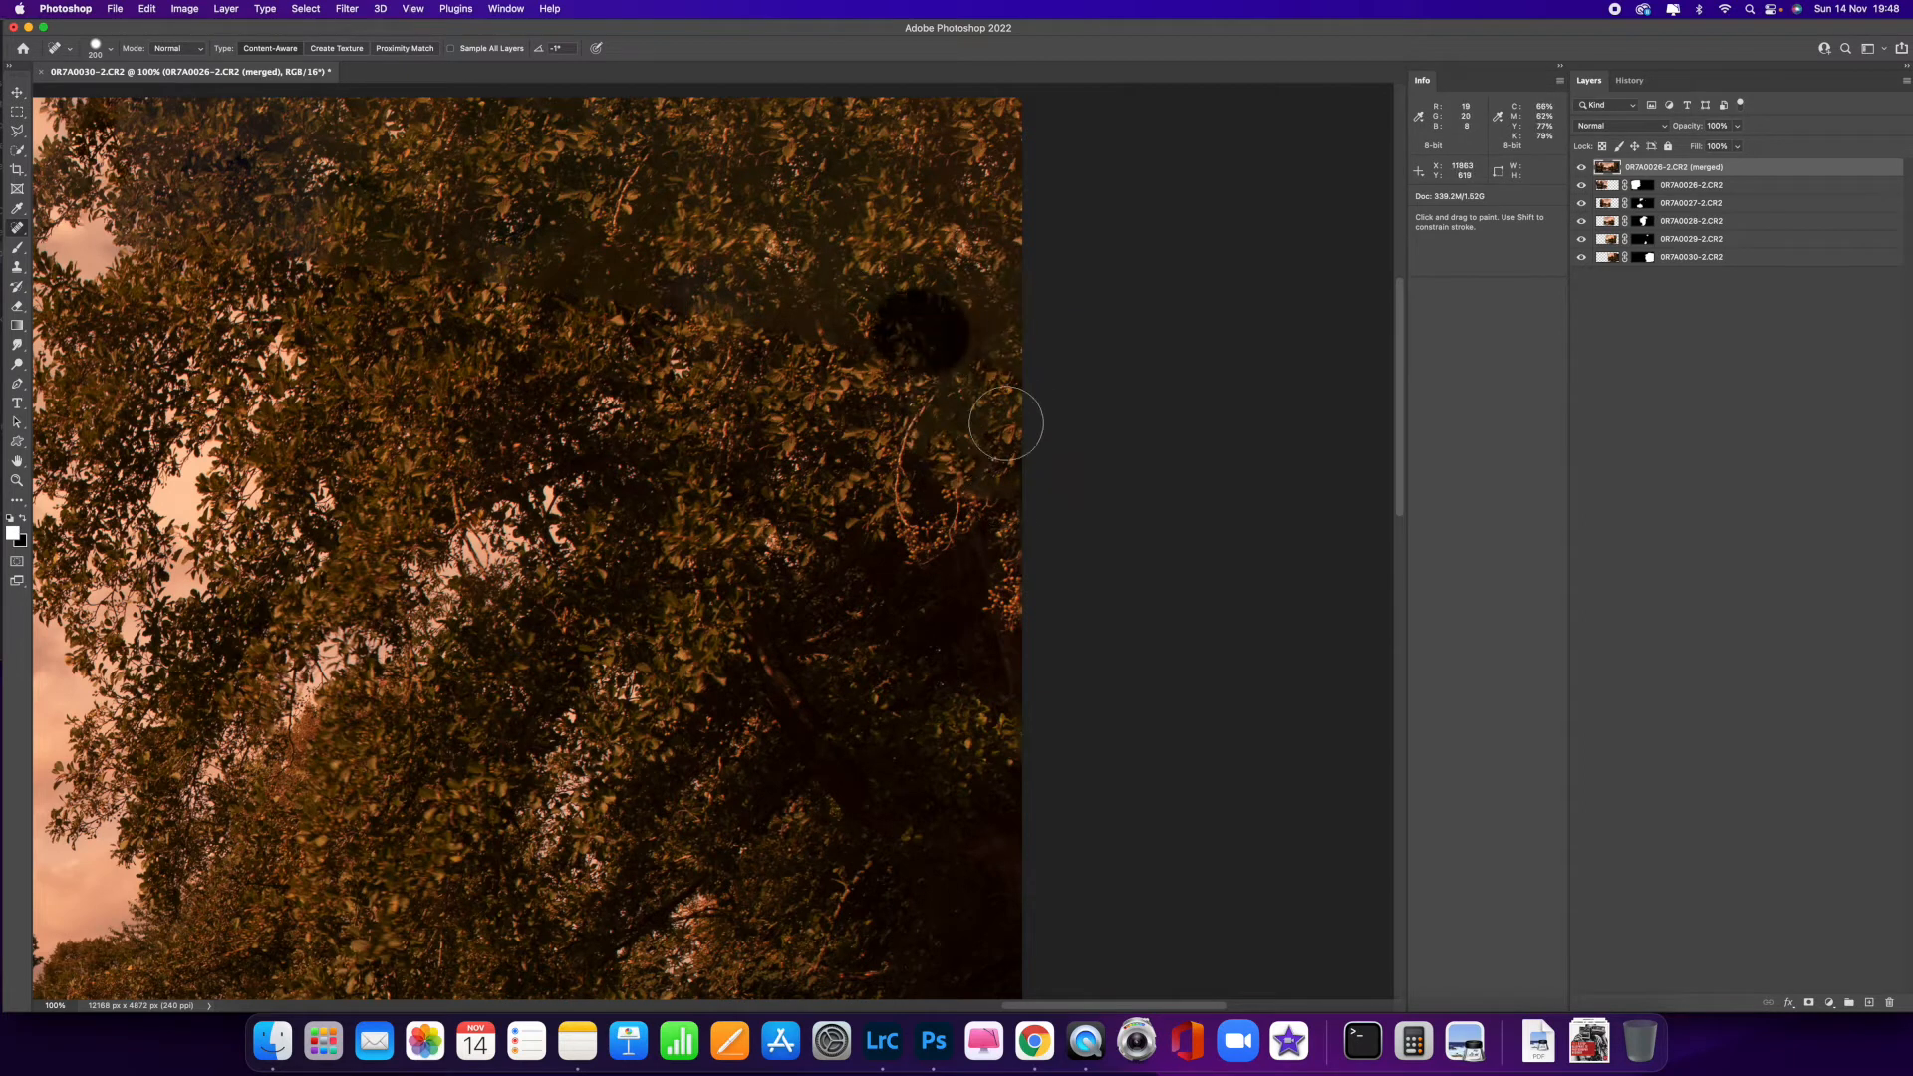
{"action": "left_click", "coordinate": [984, 342]}
{"action": "left_click", "coordinate": [954, 373]}
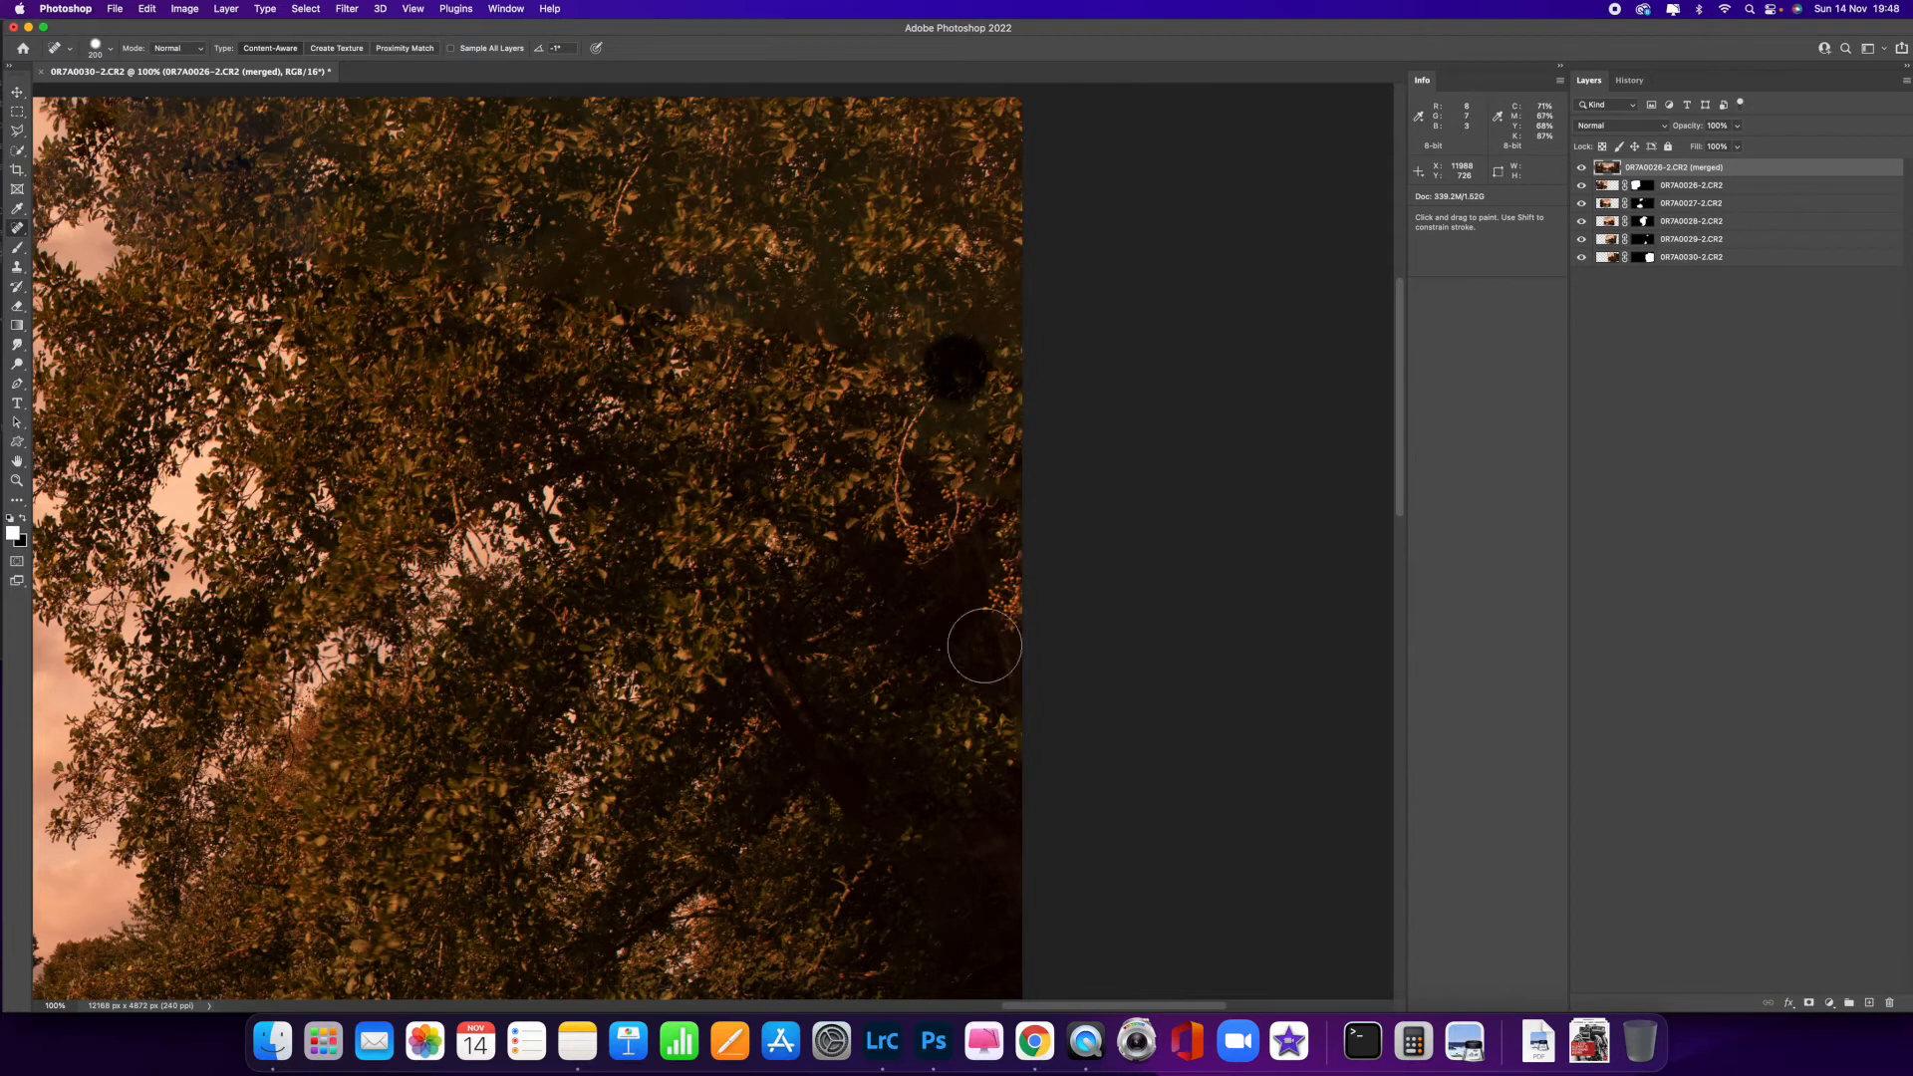
{"action": "left_click", "coordinate": [989, 489]}
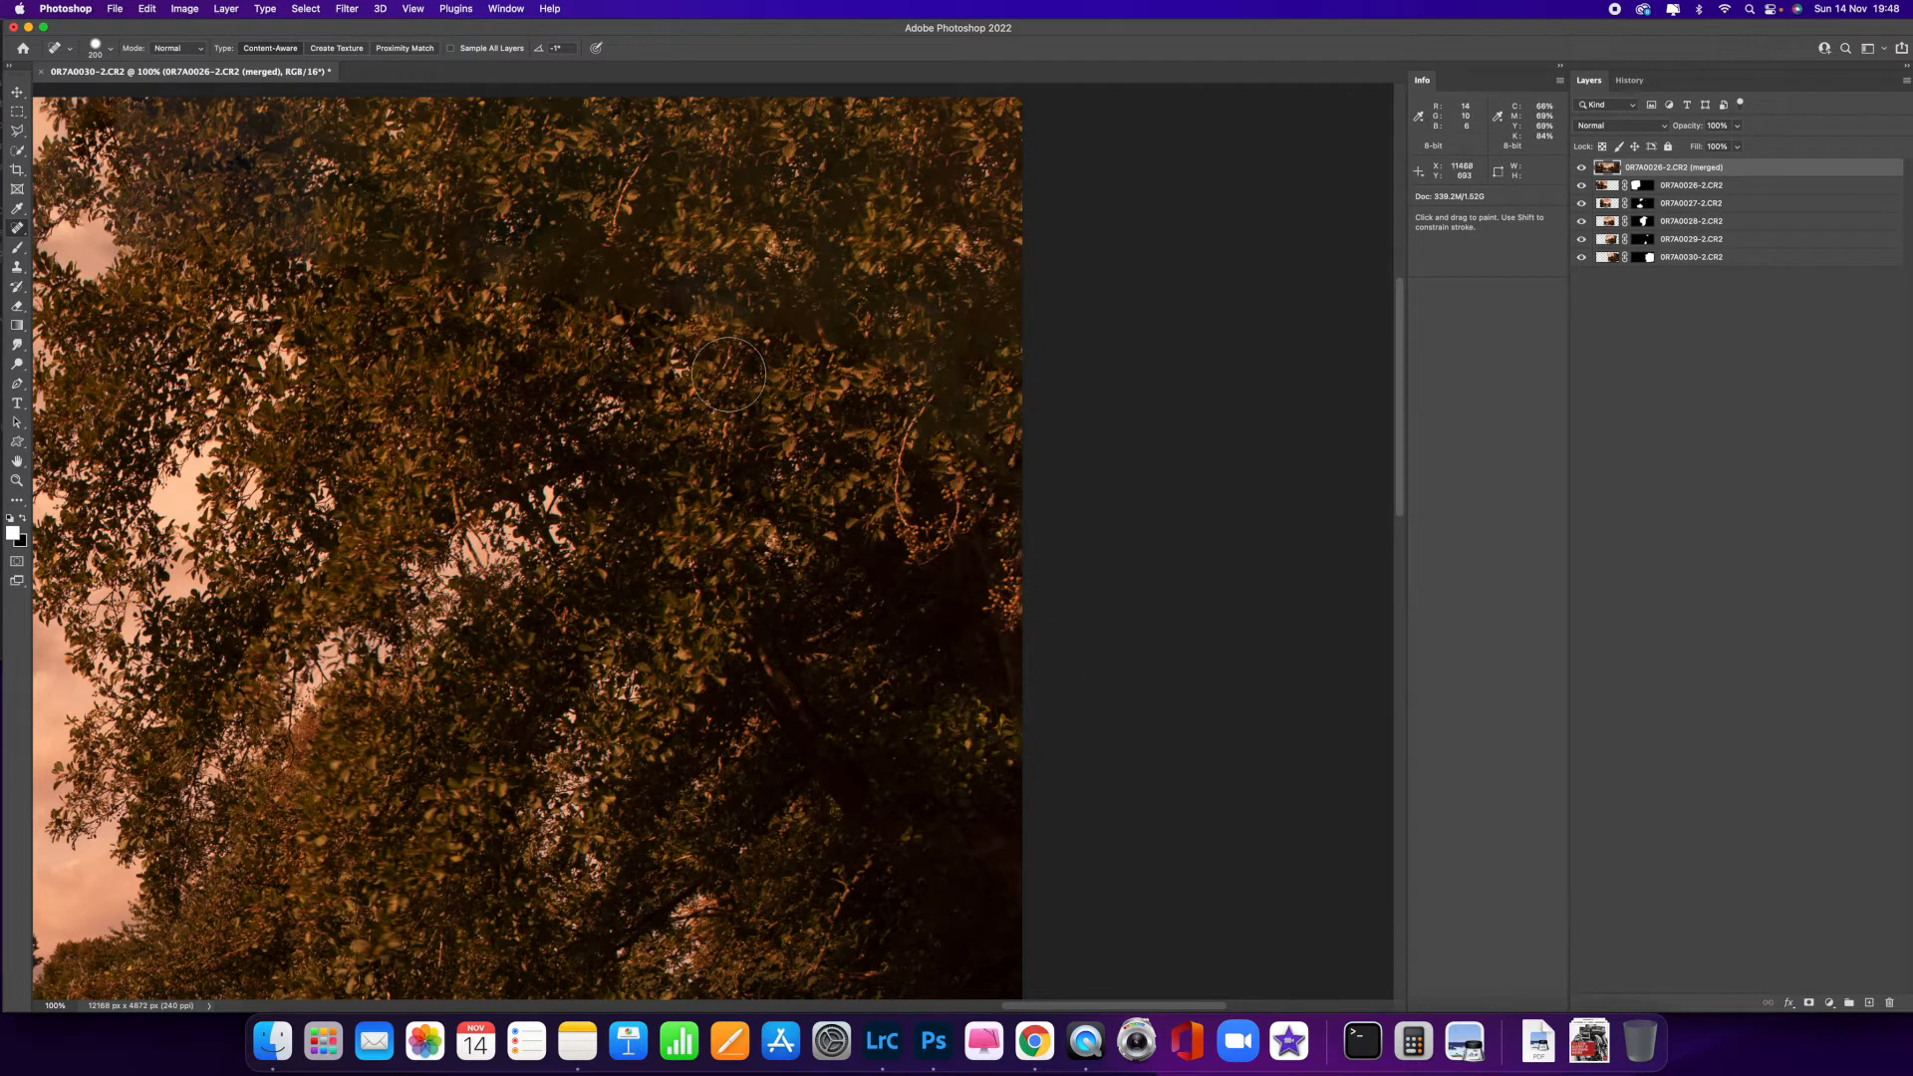
- Heal the blurred horizontal band in the upper tree foliage further in from the right edge, using a smaller brush
{"action": "mouse_move", "coordinate": [677, 286]}
{"action": "left_mouse_down"}
{"action": "mouse_move", "coordinate": [536, 275]}
{"action": "mouse_move", "coordinate": [623, 252]}
{"action": "left_mouse_up"}
{"action": "key", "text": "bracketleft"}
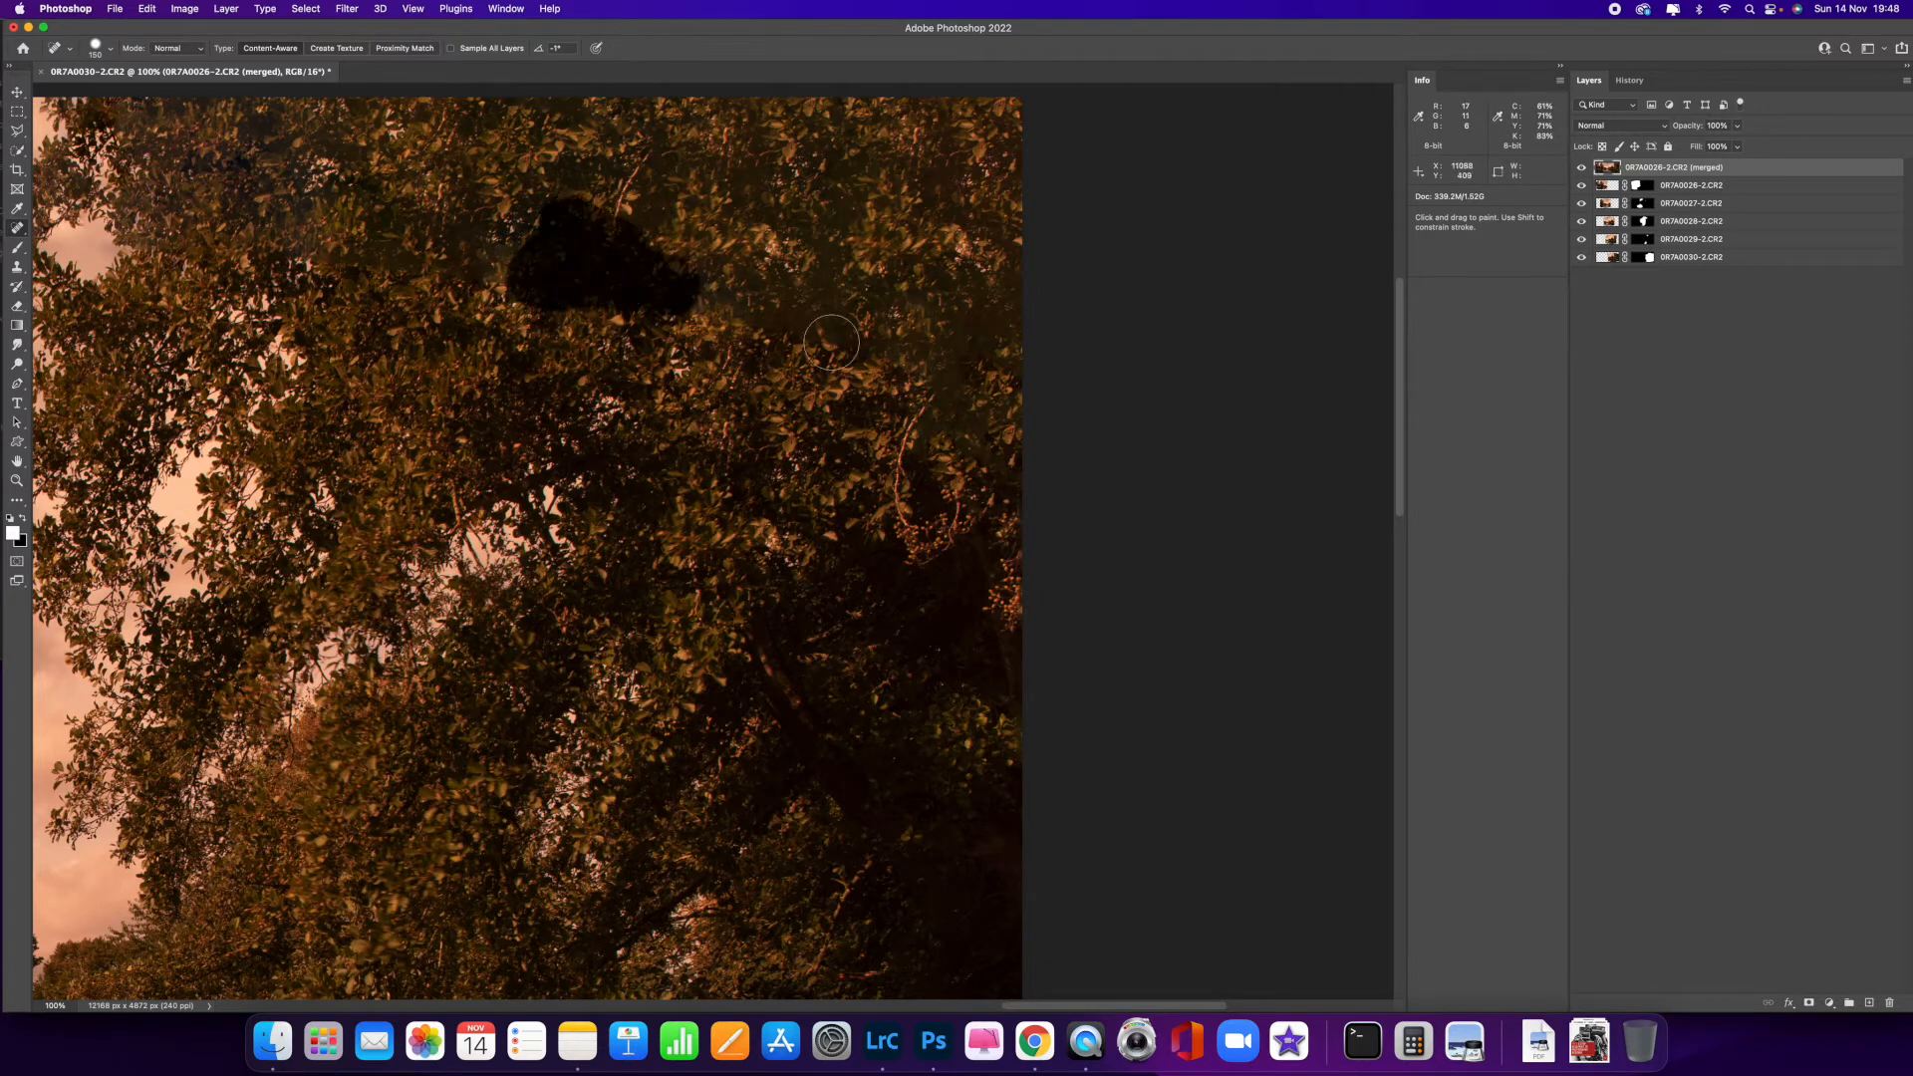
{"action": "left_click_drag", "start_coordinate": [835, 324], "coordinate": [673, 287]}
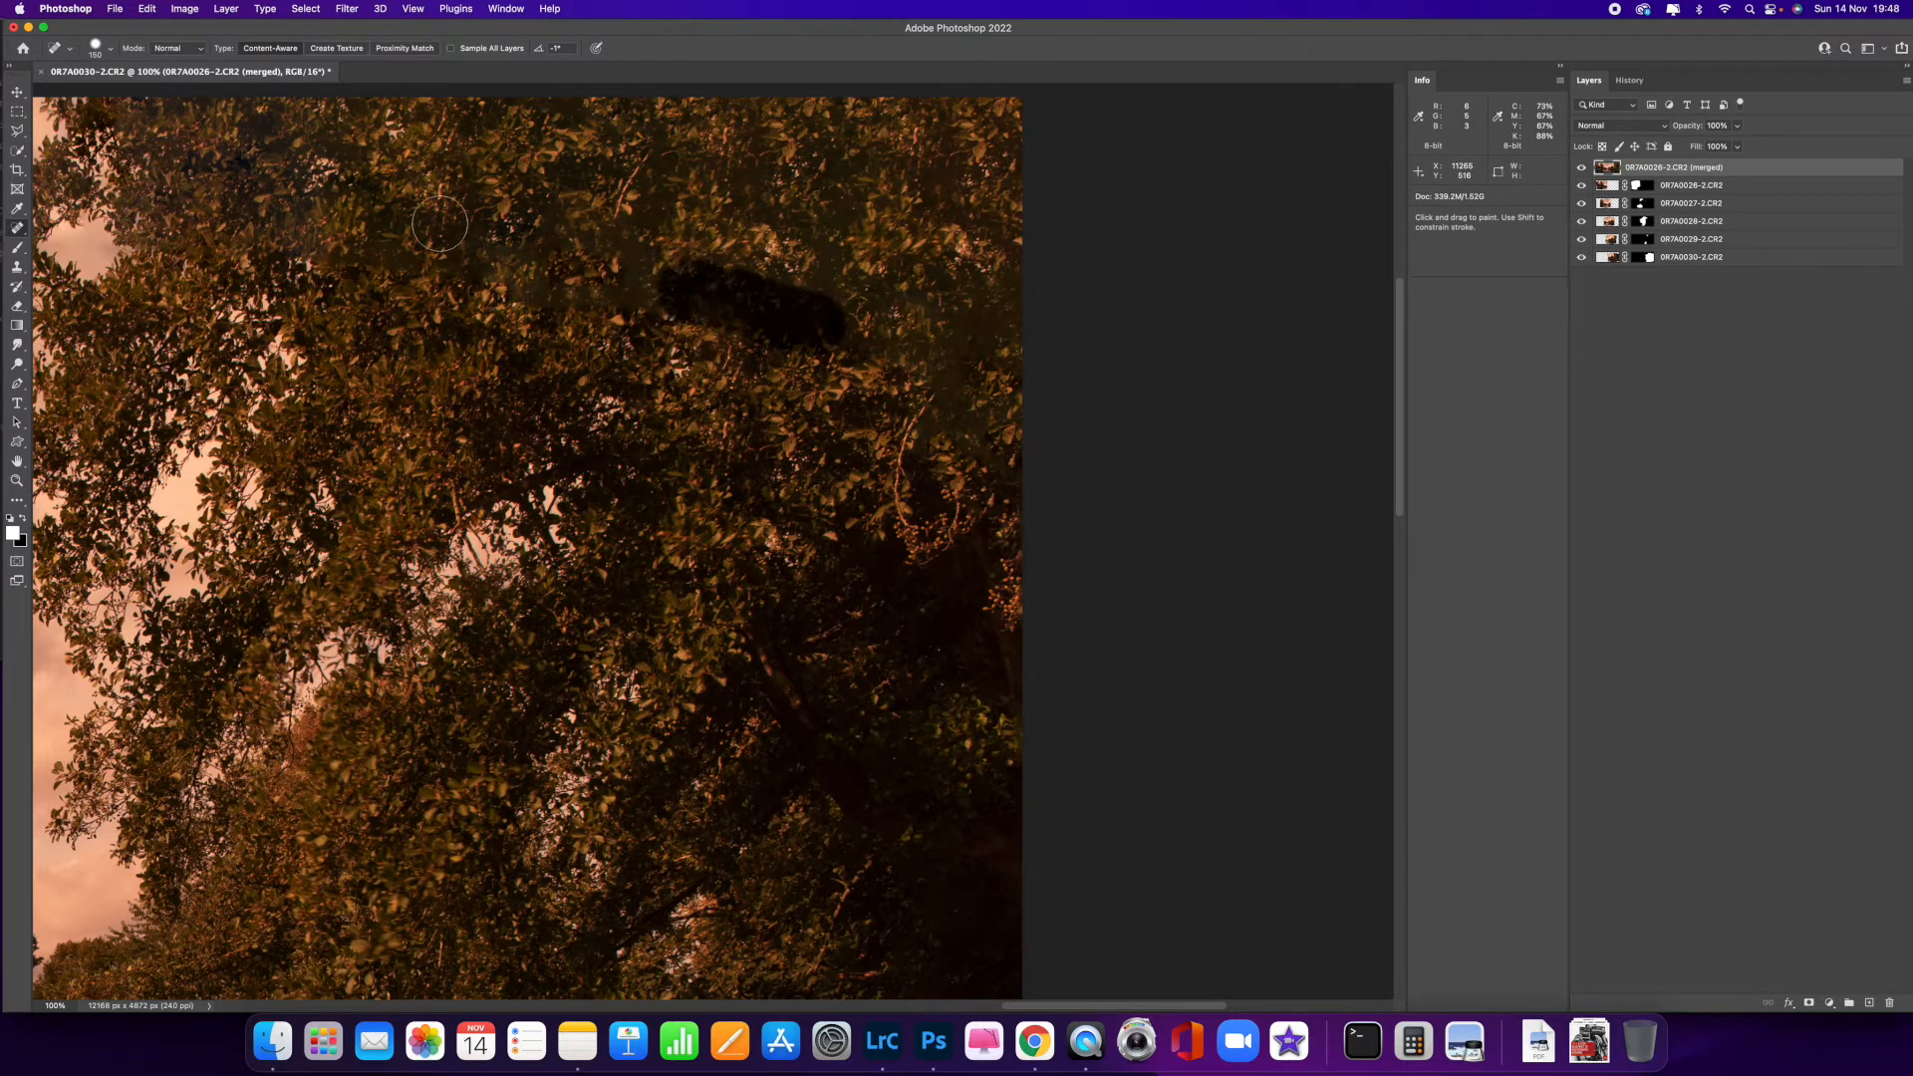
{"action": "left_click", "coordinate": [367, 248]}
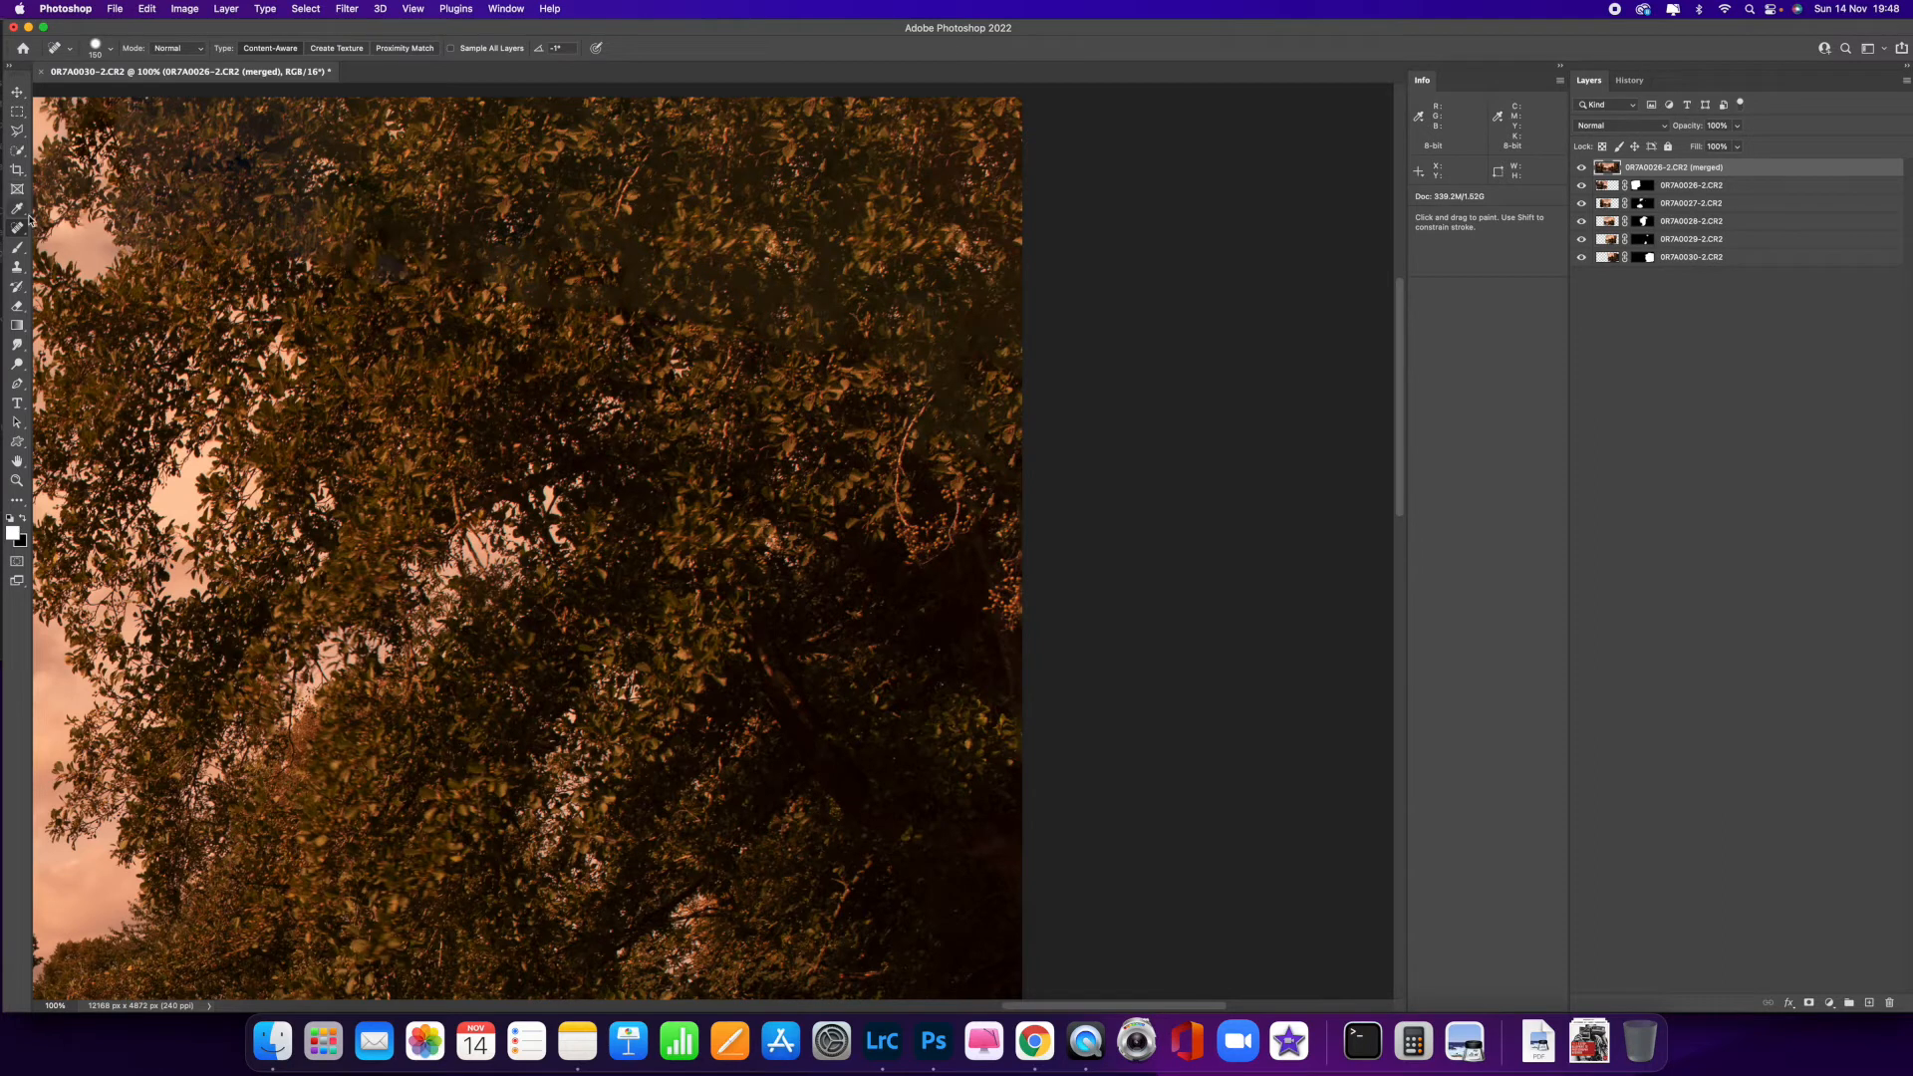
- Clone well-defined leaves over the blurred band and the right edge of the upper trees with the Clone Stamp
{"action": "left_click", "coordinate": [24, 268]}
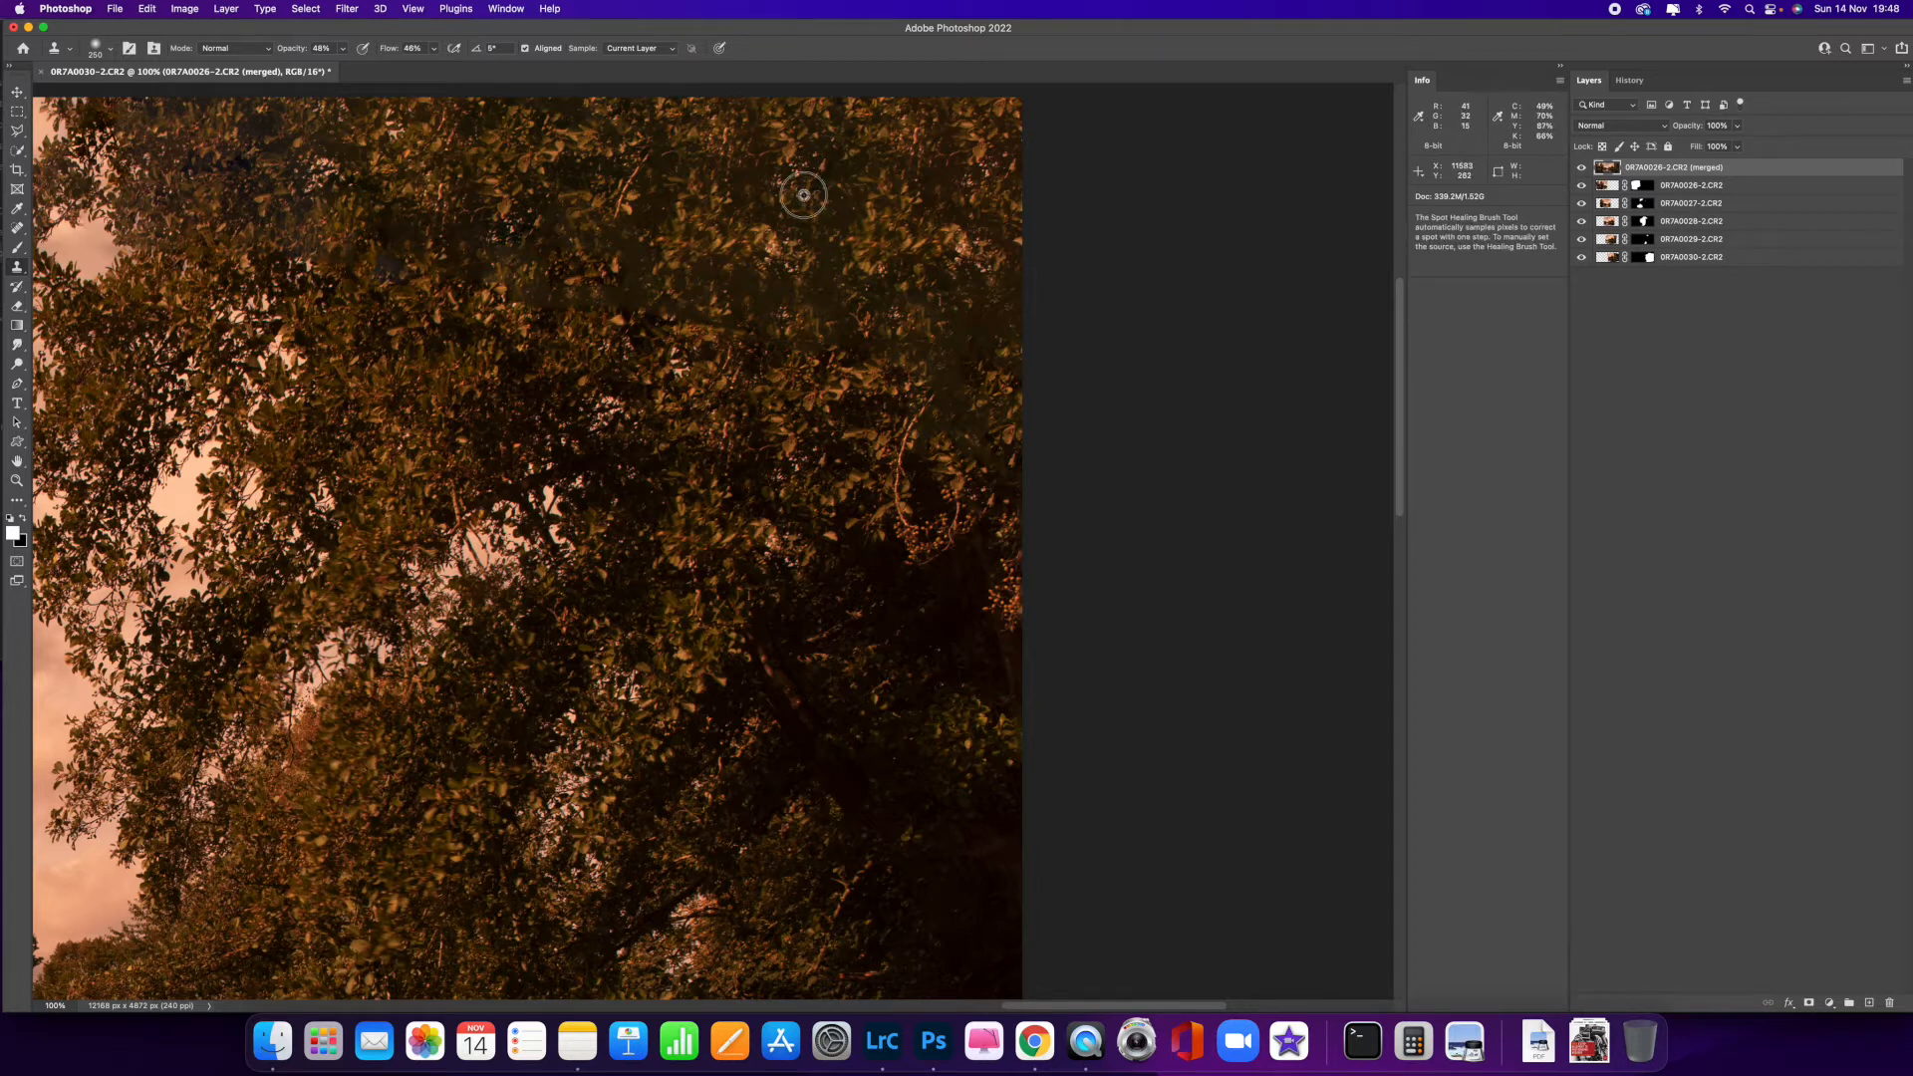
{"action": "left_click", "coordinate": [804, 196], "text": "alt"}
{"action": "mouse_move", "coordinate": [747, 287]}
{"action": "left_mouse_down"}
{"action": "mouse_move", "coordinate": [702, 296]}
{"action": "mouse_move", "coordinate": [659, 275]}
{"action": "mouse_move", "coordinate": [674, 281]}
{"action": "left_mouse_up"}
{"action": "left_click", "coordinate": [885, 207], "text": "alt"}
{"action": "left_click_drag", "start_coordinate": [959, 383], "coordinate": [988, 316]}
{"action": "left_click", "coordinate": [875, 216], "text": "alt"}
{"action": "mouse_move", "coordinate": [815, 317]}
{"action": "left_mouse_down"}
{"action": "mouse_move", "coordinate": [727, 270]}
{"action": "mouse_move", "coordinate": [687, 285]}
{"action": "left_mouse_up"}
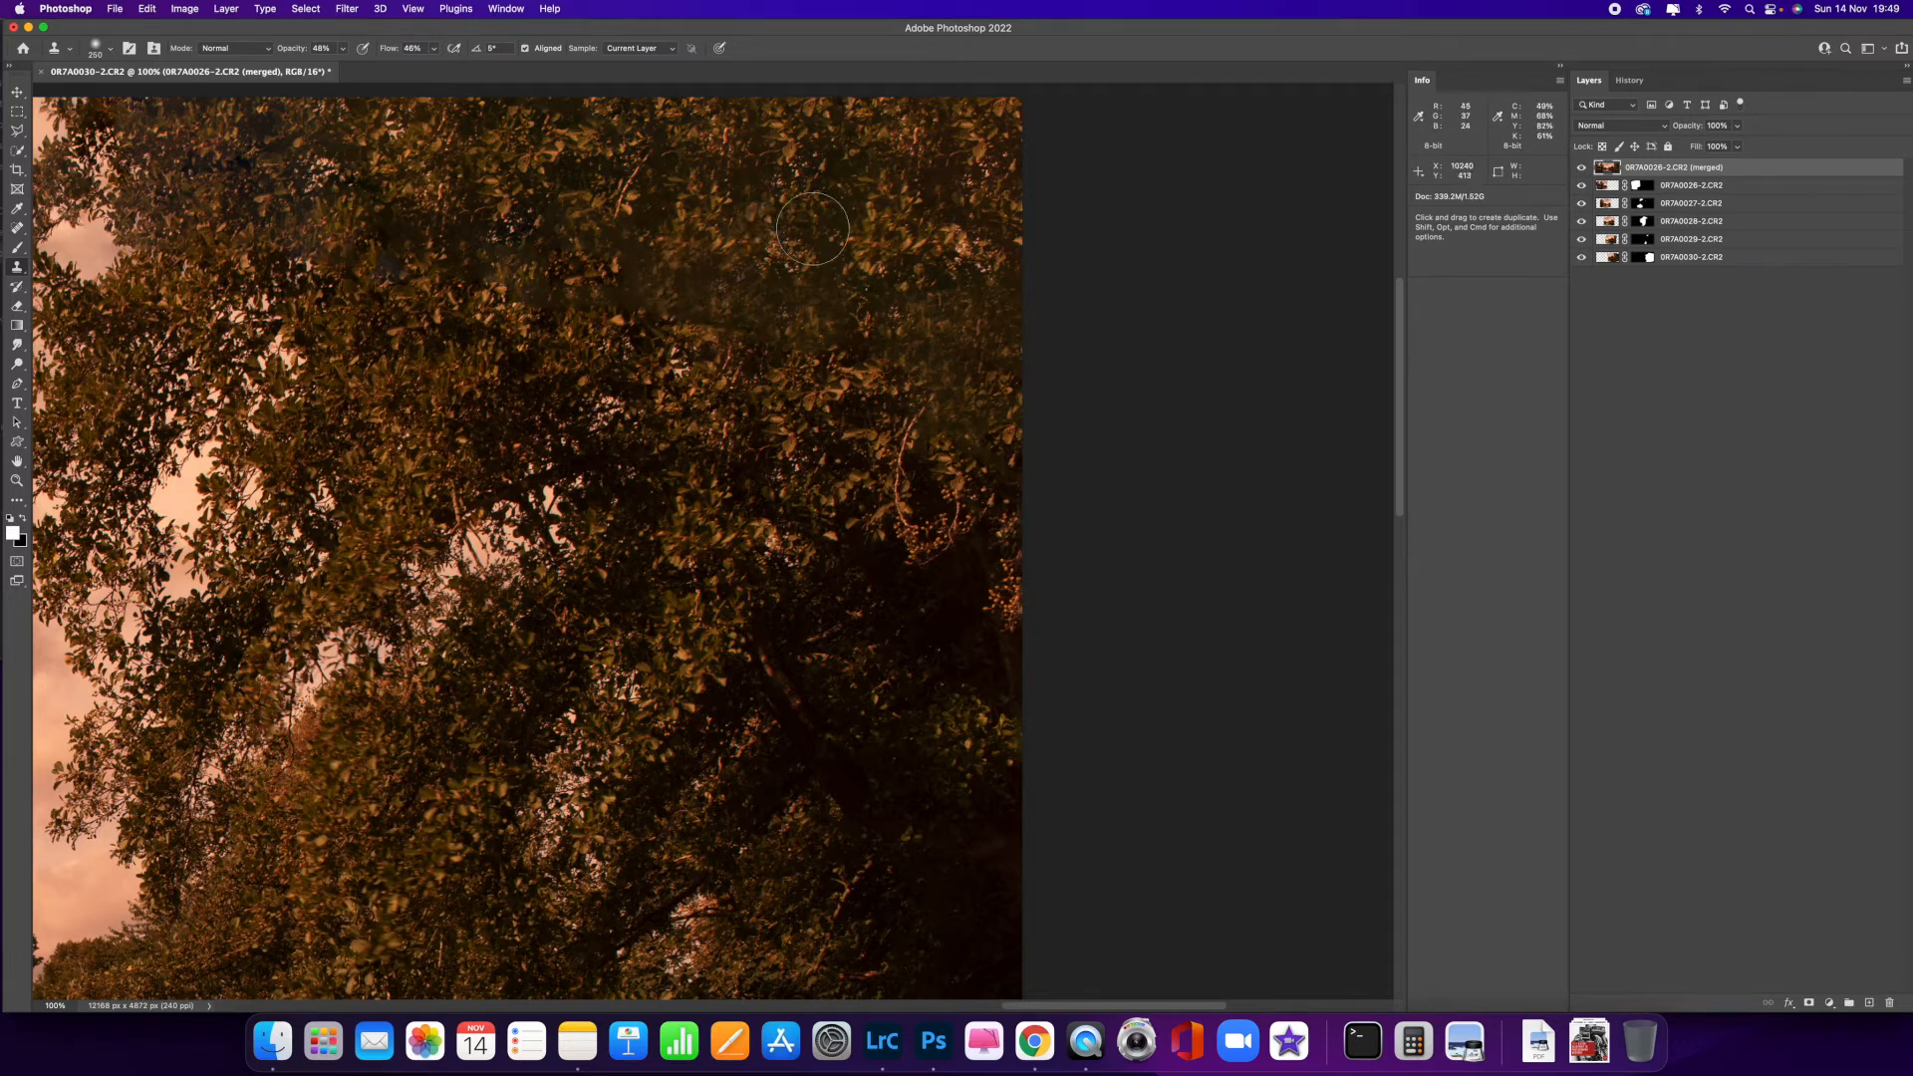
- Extend the cloned foliage over the rest of the dark band, resampling leaves from the branches above it
{"action": "mouse_move", "coordinate": [513, 264]}
{"action": "left_mouse_down"}
{"action": "mouse_move", "coordinate": [504, 277]}
{"action": "mouse_move", "coordinate": [502, 242]}
{"action": "left_mouse_up"}
{"action": "left_click", "coordinate": [631, 160], "text": "alt"}
{"action": "mouse_move", "coordinate": [609, 279]}
{"action": "left_mouse_down"}
{"action": "mouse_move", "coordinate": [622, 242]}
{"action": "mouse_move", "coordinate": [652, 241]}
{"action": "mouse_move", "coordinate": [682, 258]}
{"action": "mouse_move", "coordinate": [695, 315]}
{"action": "mouse_move", "coordinate": [713, 294]}
{"action": "mouse_move", "coordinate": [670, 253]}
{"action": "left_mouse_up"}
{"action": "left_click_drag", "start_coordinate": [819, 314], "coordinate": [675, 305]}
{"action": "left_click_drag", "start_coordinate": [915, 325], "coordinate": [934, 312]}
{"action": "left_click", "coordinate": [957, 204], "text": "alt"}
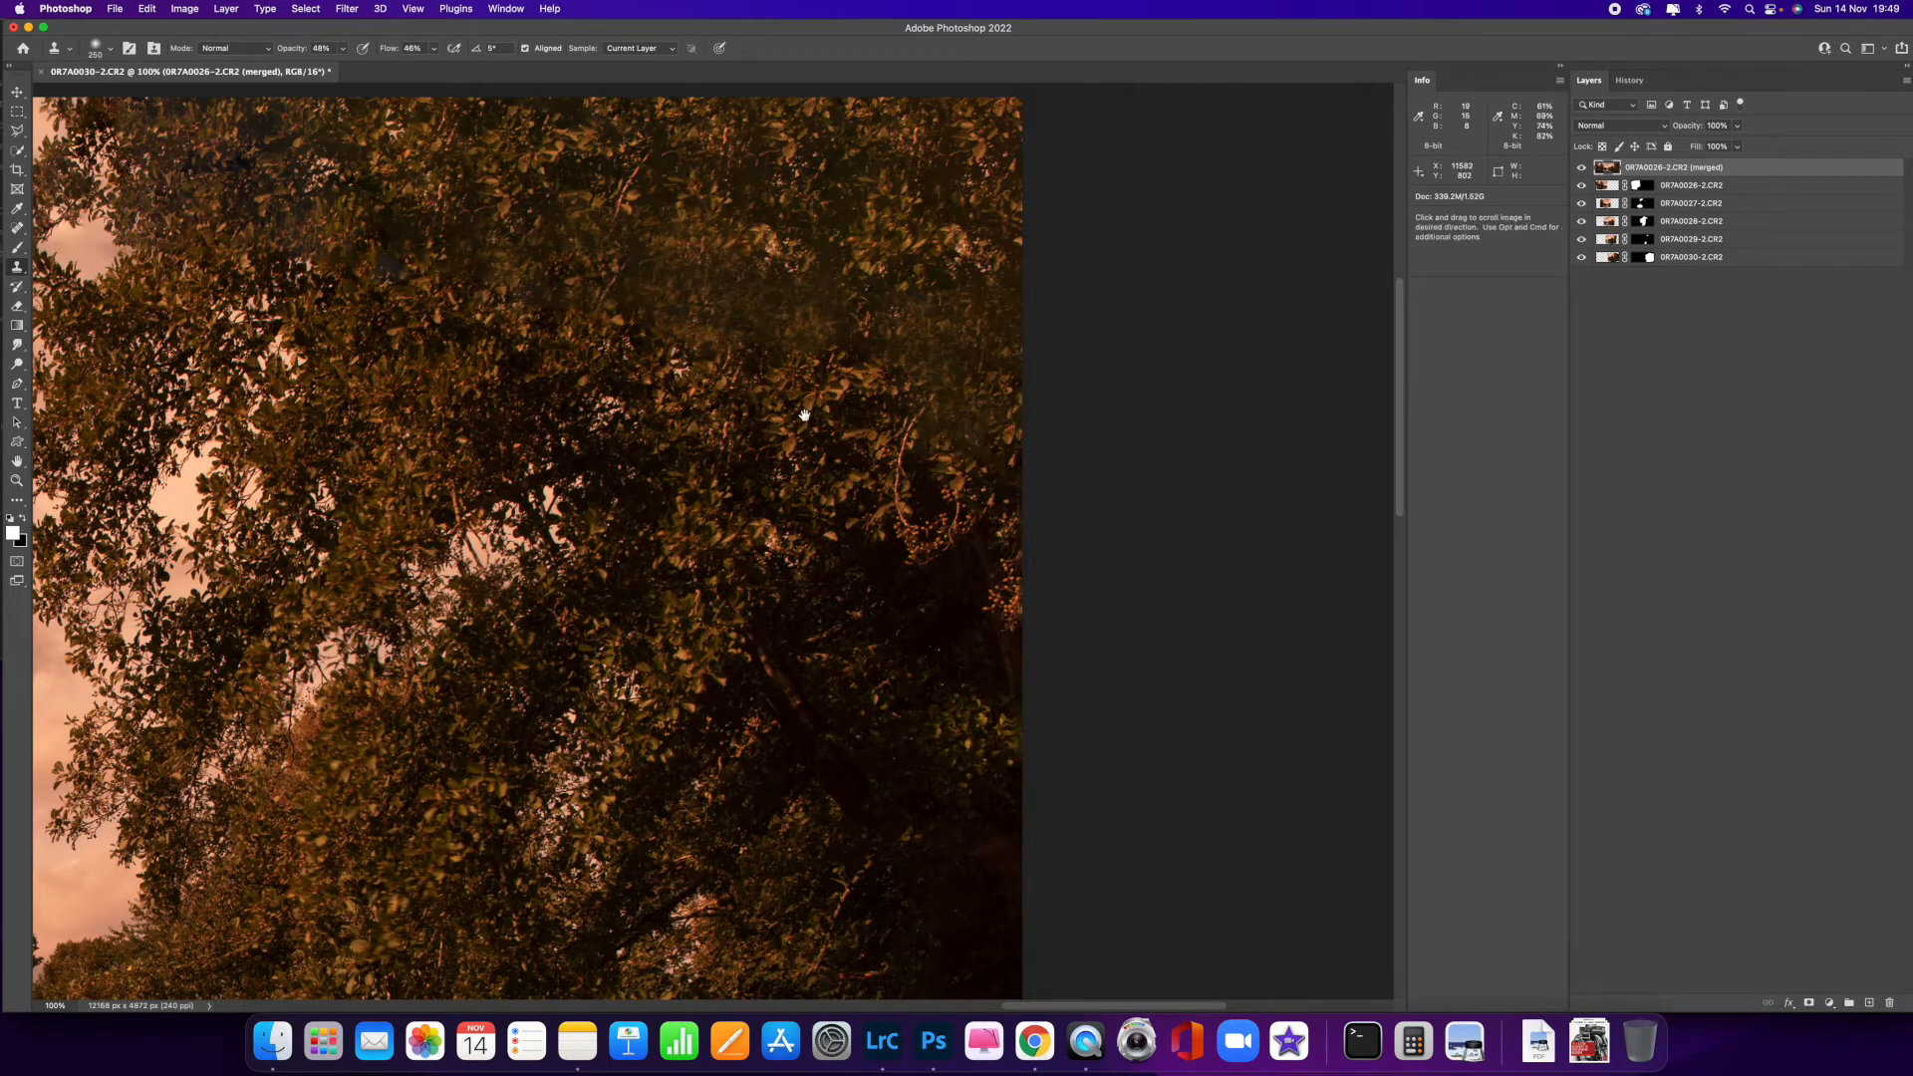
- Clone dark foliage over the right edge of the trees above the leaning branch
{"action": "left_click_drag", "start_coordinate": [804, 415], "coordinate": [918, 51]}
{"action": "left_click_drag", "start_coordinate": [1037, 229], "coordinate": [940, 286]}
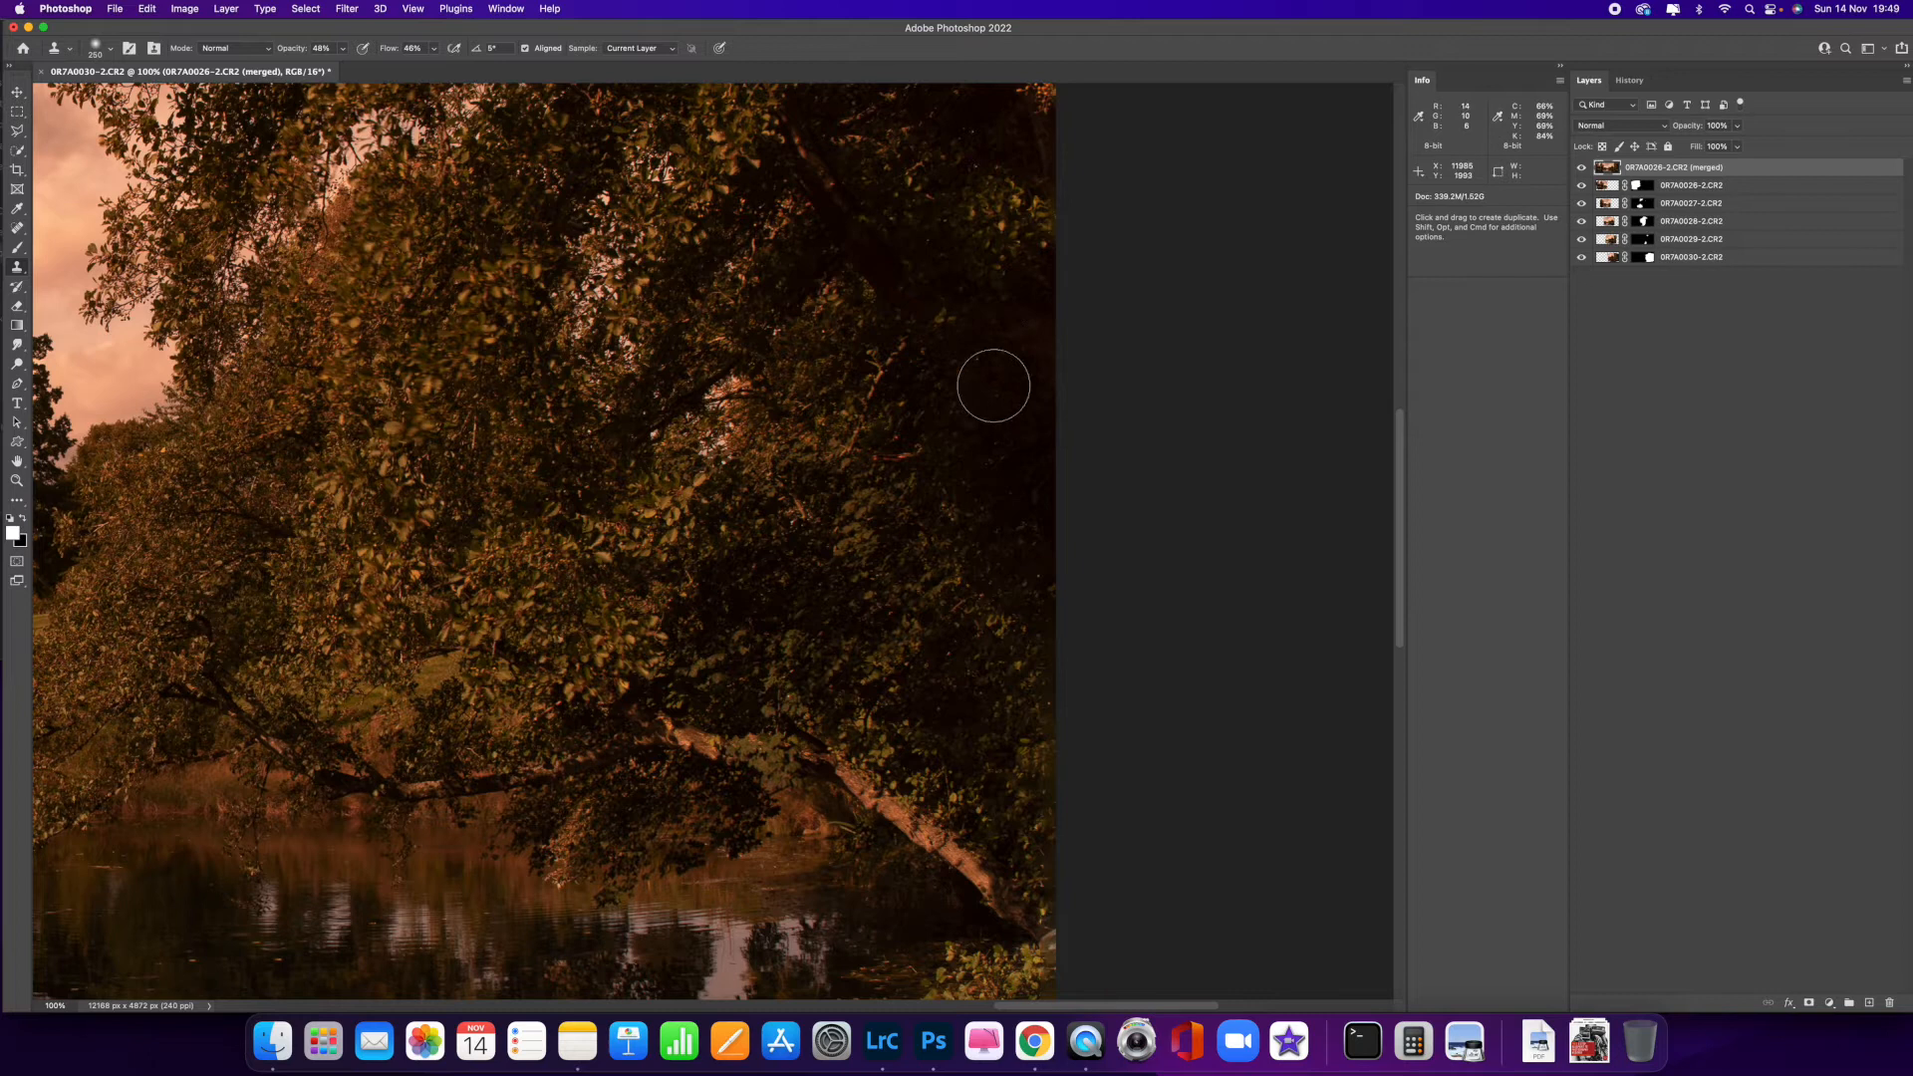
{"action": "left_click", "coordinate": [991, 410], "text": "alt"}
{"action": "left_click_drag", "start_coordinate": [1034, 352], "coordinate": [1025, 333]}
- Enlarge the Clone Stamp brush to 600 px for retouching the pale trunk in the panorama's lower-right corner
{"action": "mouse_move", "coordinate": [947, 628]}
{"action": "left_mouse_down"}
{"action": "mouse_move", "coordinate": [948, 308]}
{"action": "mouse_move", "coordinate": [987, 85]}
{"action": "left_mouse_up"}
{"action": "left_click", "coordinate": [865, 690]}
{"action": "left_click_drag", "start_coordinate": [855, 726], "coordinate": [1035, 683]}
{"action": "key", "text": "bracketright"}
{"action": "key", "text": "bracketright"}
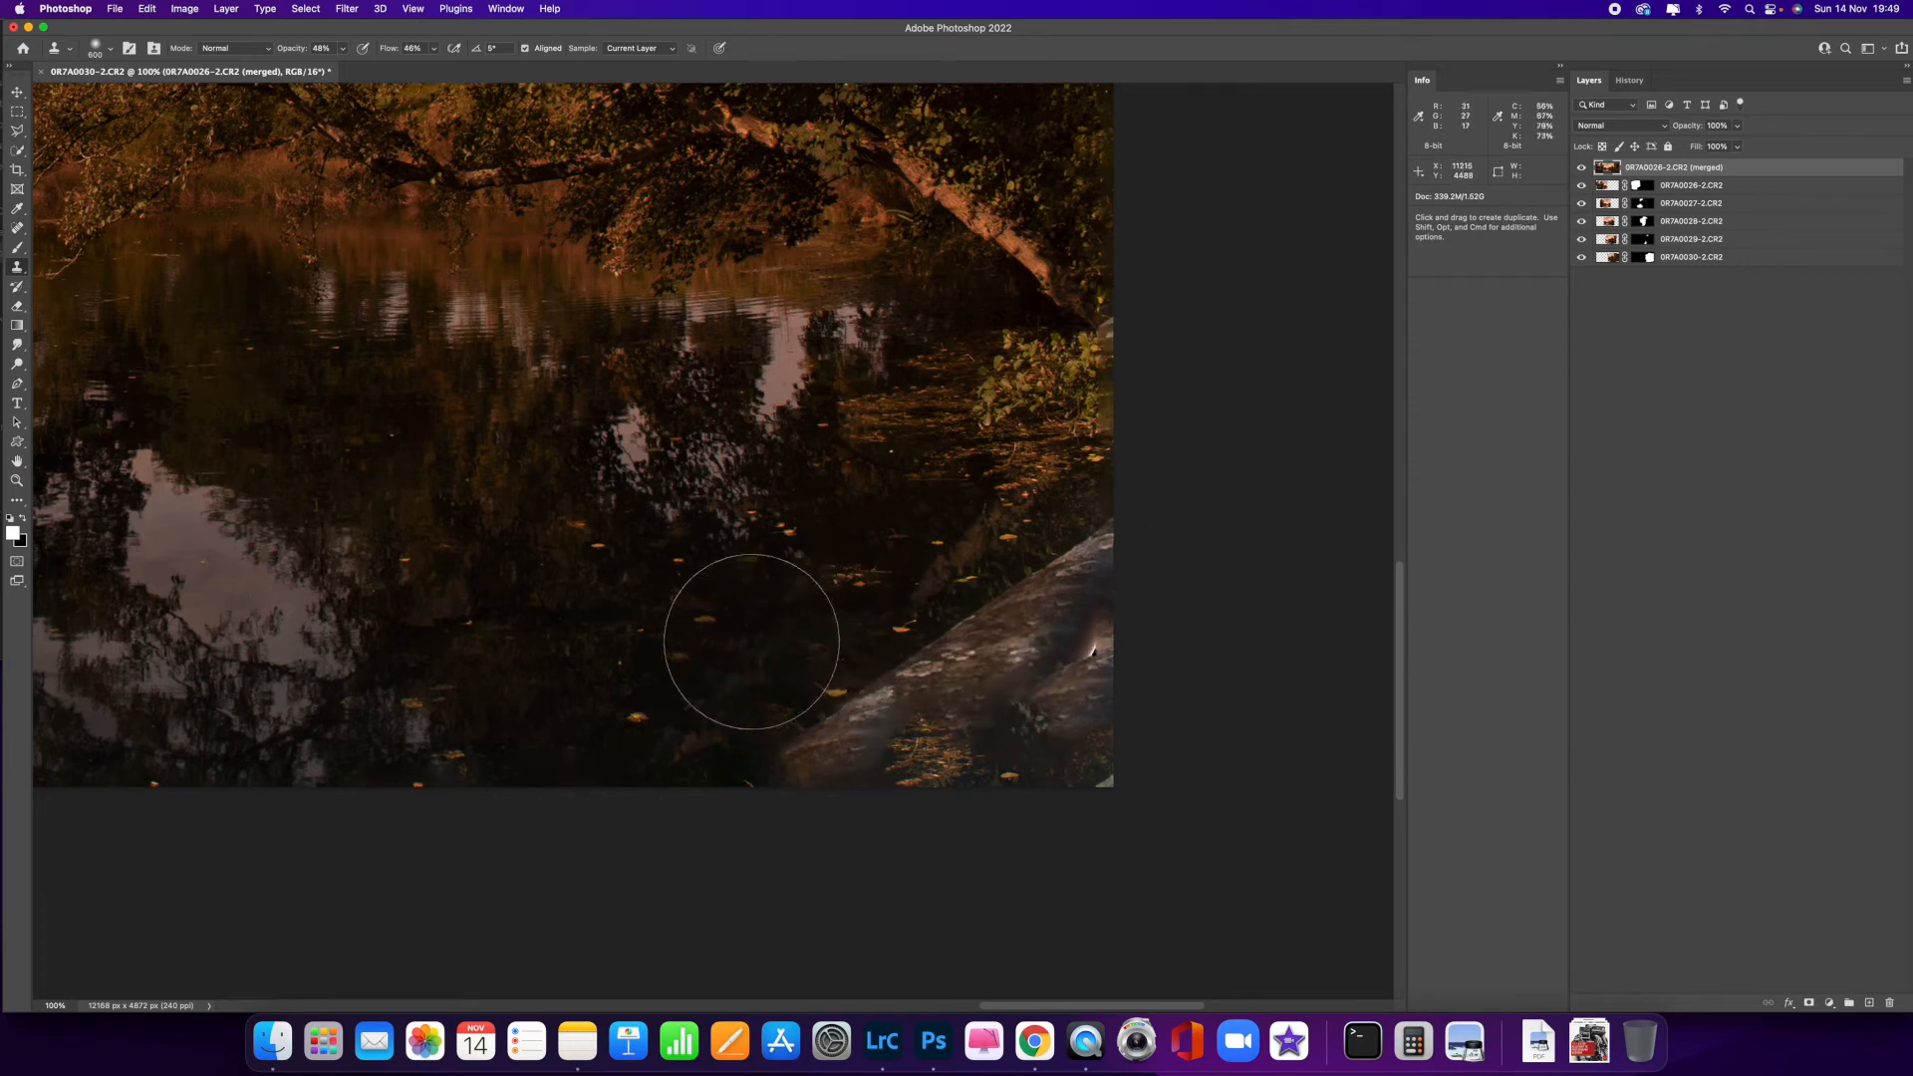
- Try to clone dark water over the pale trunk in the image's lower-right corner, and undo the stroke
{"action": "left_click", "coordinate": [653, 688], "text": "alt"}
{"action": "left_click_drag", "start_coordinate": [897, 748], "coordinate": [867, 743]}
{"action": "key", "text": "super+z"}
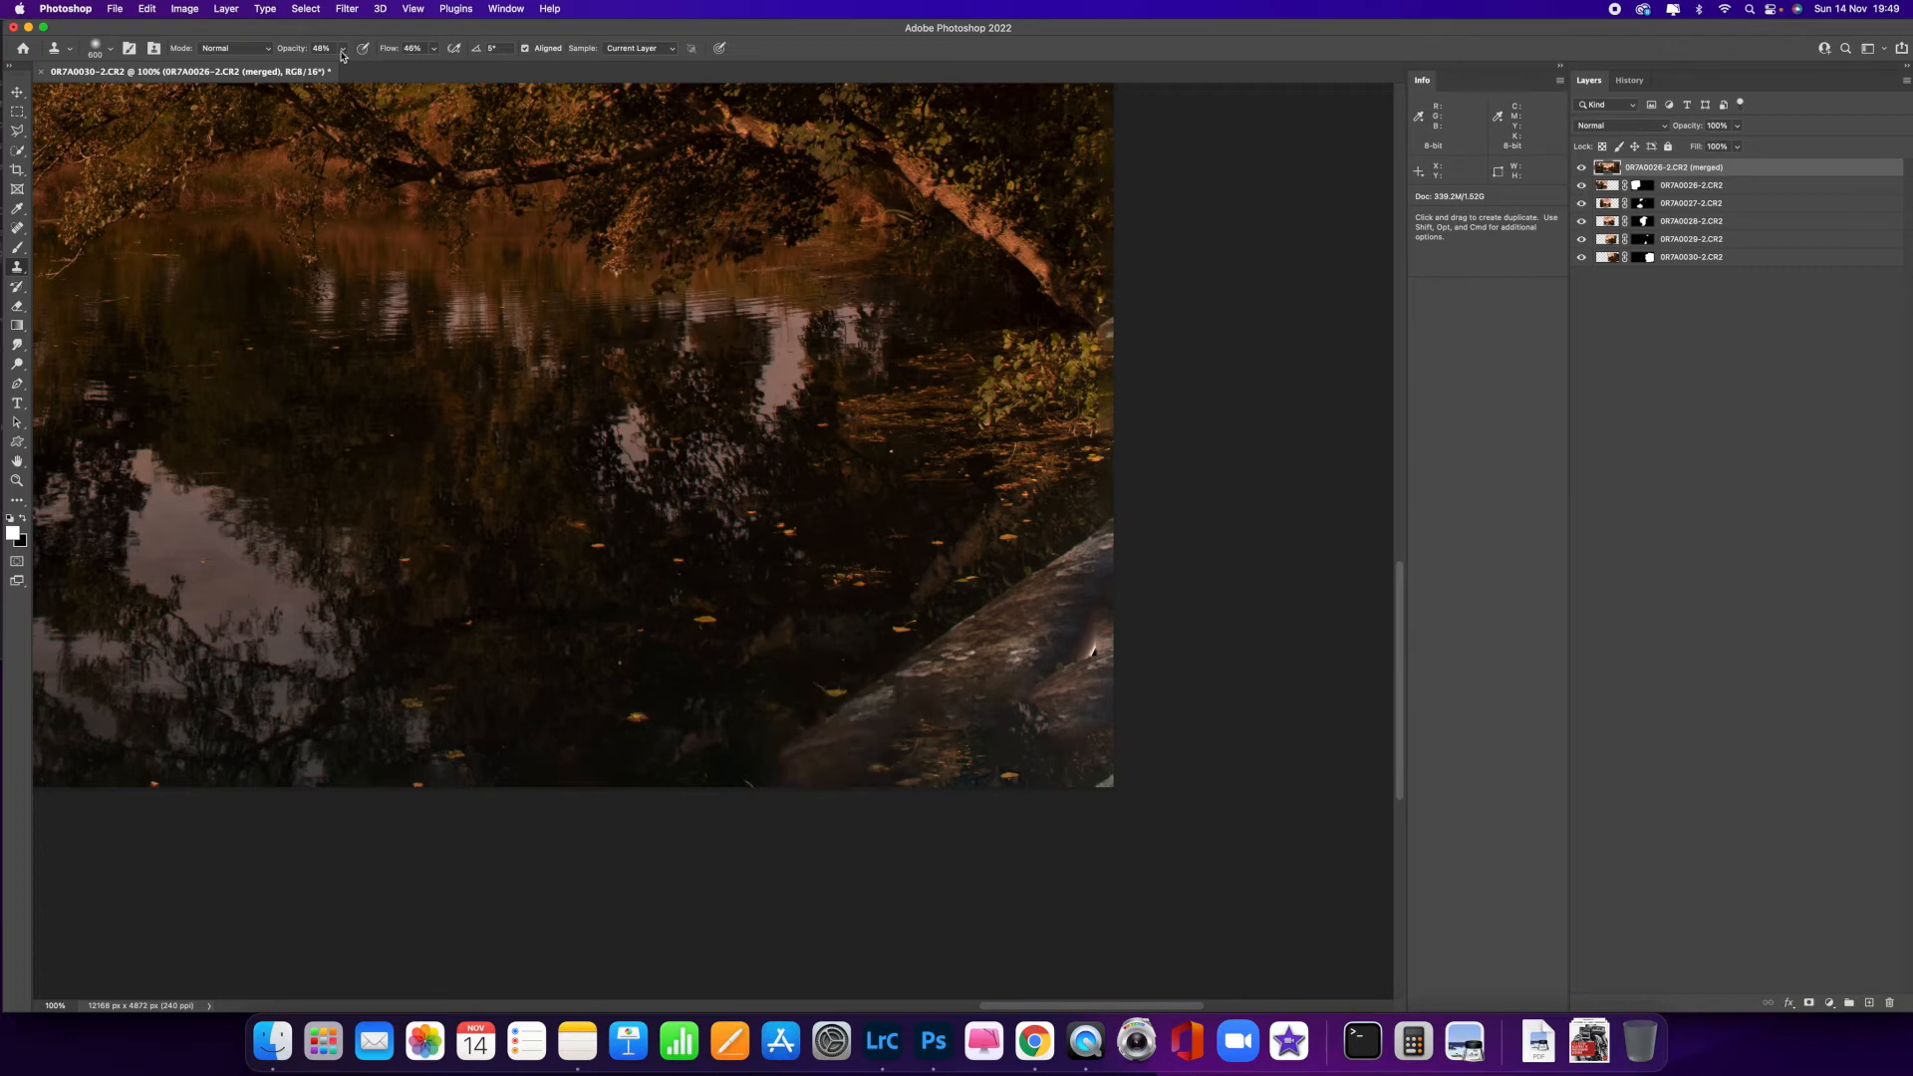
- Set the Clone Stamp's opacity and flow to 100% and clone dark water over the pale trunk in the lower-right corner
{"action": "left_click", "coordinate": [430, 48]}
{"action": "left_click_drag", "start_coordinate": [416, 92], "coordinate": [571, 93]}
{"action": "left_click", "coordinate": [627, 676], "text": "alt"}
{"action": "mouse_move", "coordinate": [1011, 745]}
{"action": "left_mouse_down"}
{"action": "mouse_move", "coordinate": [965, 734]}
{"action": "mouse_move", "coordinate": [1073, 735]}
{"action": "mouse_move", "coordinate": [807, 751]}
{"action": "mouse_move", "coordinate": [1097, 622]}
{"action": "mouse_move", "coordinate": [1119, 572]}
{"action": "mouse_move", "coordinate": [1086, 559]}
{"action": "mouse_move", "coordinate": [1020, 611]}
{"action": "mouse_move", "coordinate": [1040, 616]}
{"action": "mouse_move", "coordinate": [1045, 678]}
{"action": "left_mouse_up"}
- Clone water over the rest of the pale trunk at the right edge with a smaller brush, and sample the lakeside foliage above it
{"action": "key", "text": "bracketleft"}
{"action": "key", "text": "bracketleft"}
{"action": "key", "text": "bracketleft"}
{"action": "key", "text": "bracketleft"}
{"action": "left_click", "coordinate": [910, 676], "text": "alt"}
{"action": "left_click", "coordinate": [1039, 654], "text": "alt"}
{"action": "left_click_drag", "start_coordinate": [1093, 602], "coordinate": [1087, 595]}
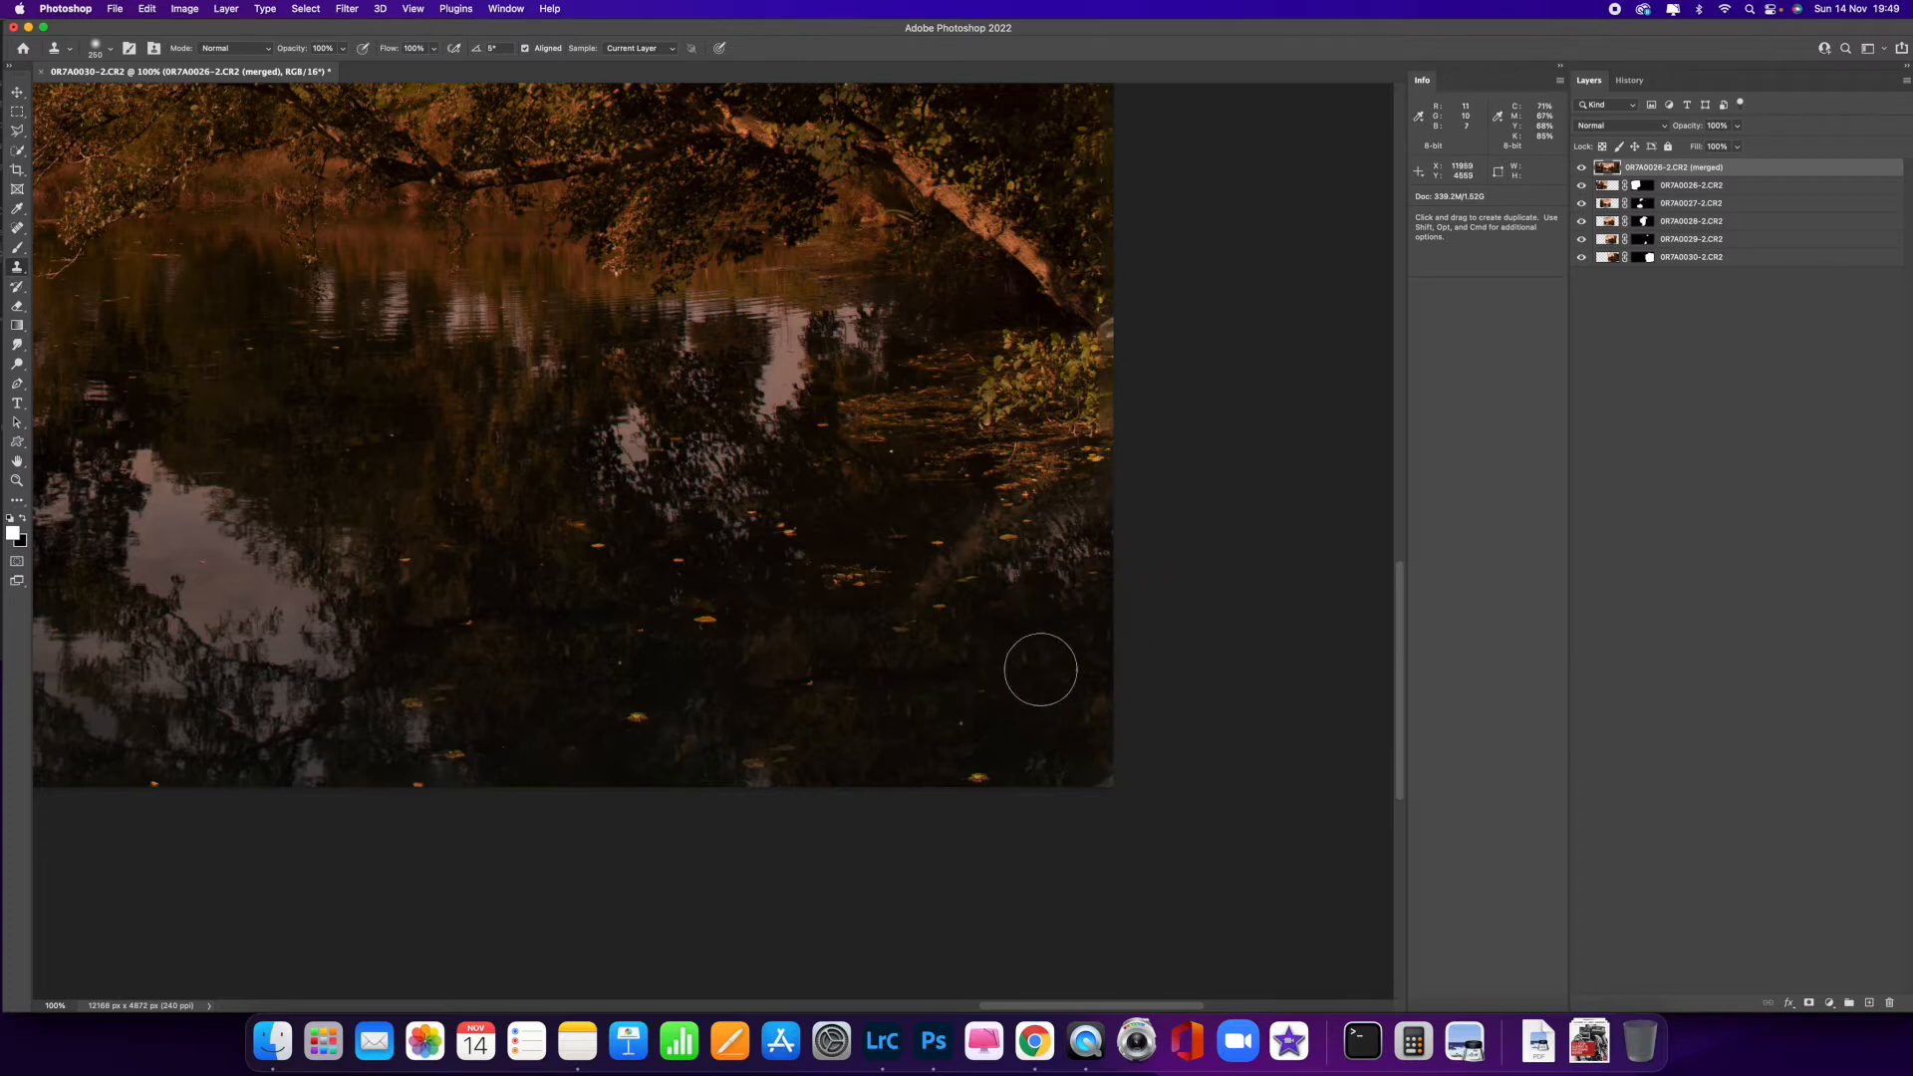
{"action": "left_click", "coordinate": [1038, 394], "text": "alt"}
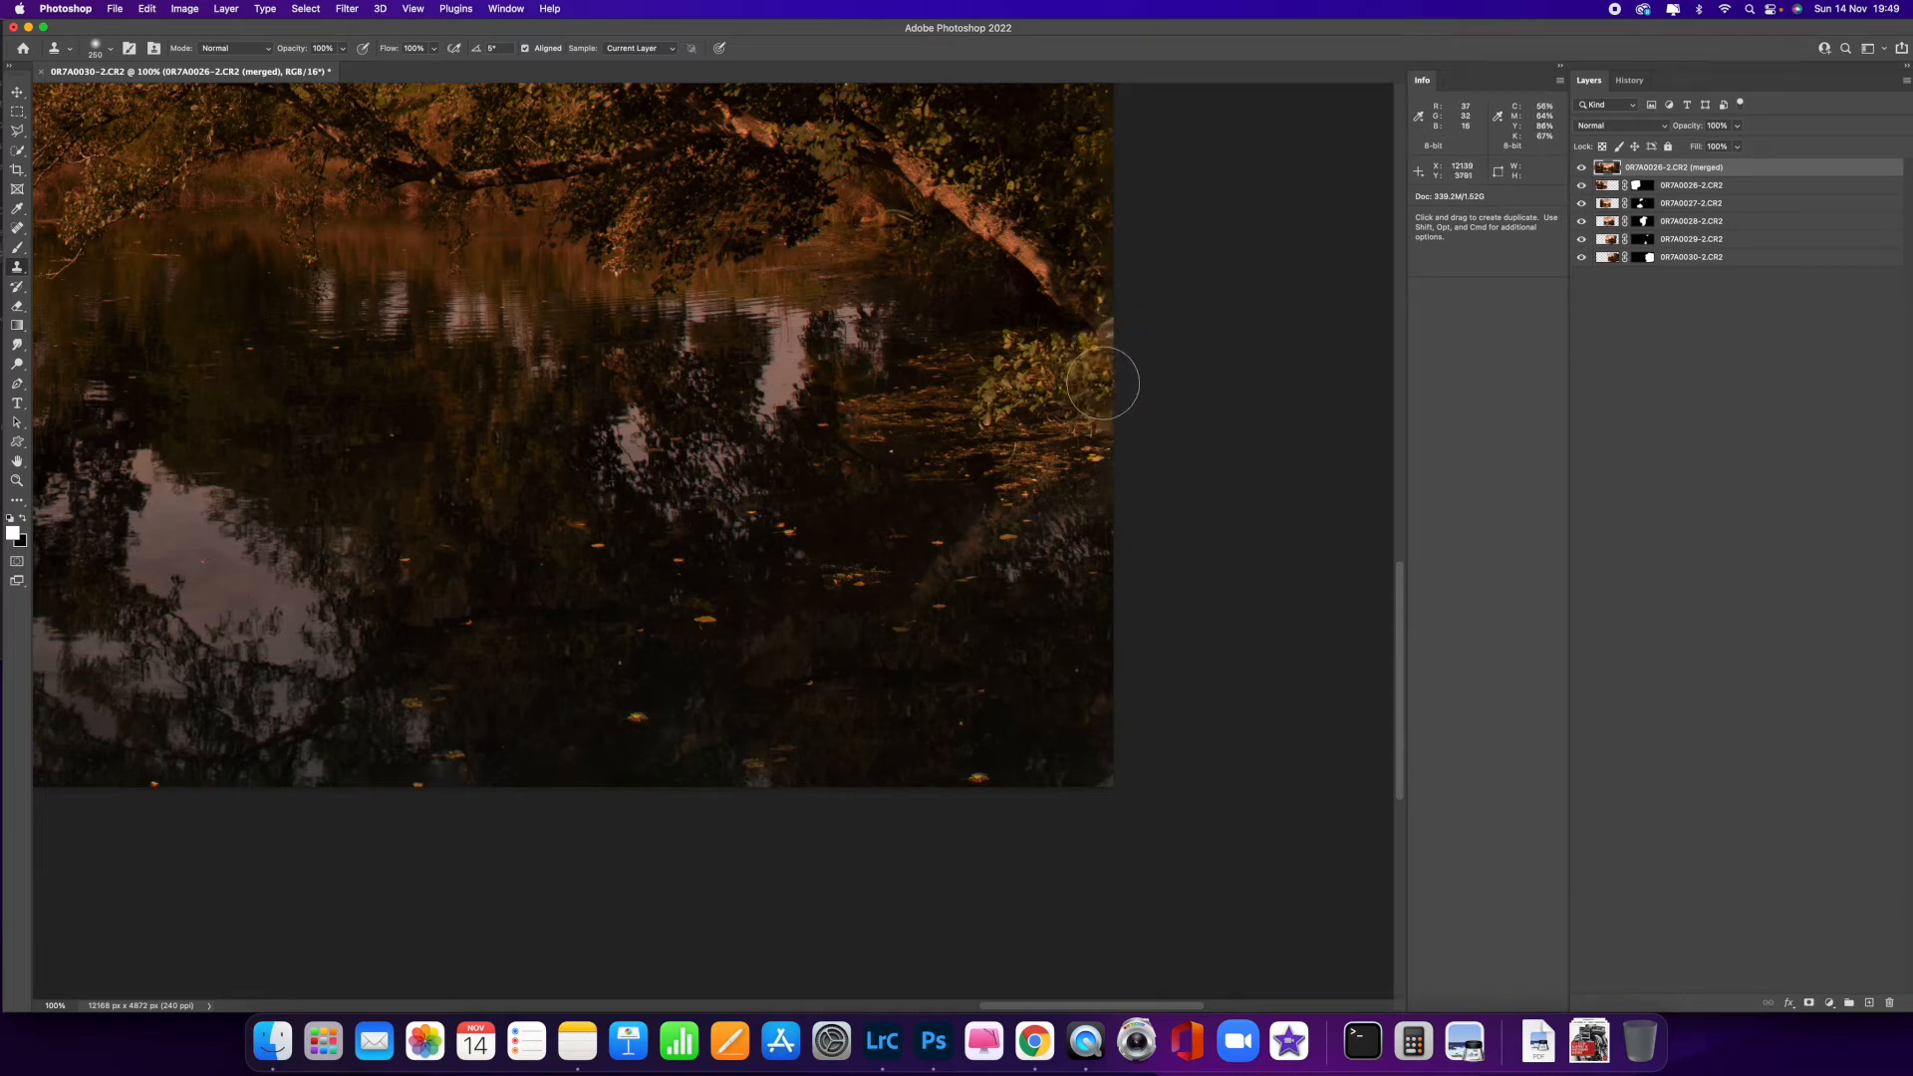
- Examine the panorama at 100% from the lower-right water across the lake and sky to the upper-left trees
{"action": "left_click_drag", "start_coordinate": [697, 542], "coordinate": [1157, 431]}
{"action": "left_click_drag", "start_coordinate": [970, 475], "coordinate": [1385, 653]}
{"action": "left_click_drag", "start_coordinate": [845, 700], "coordinate": [996, 286]}
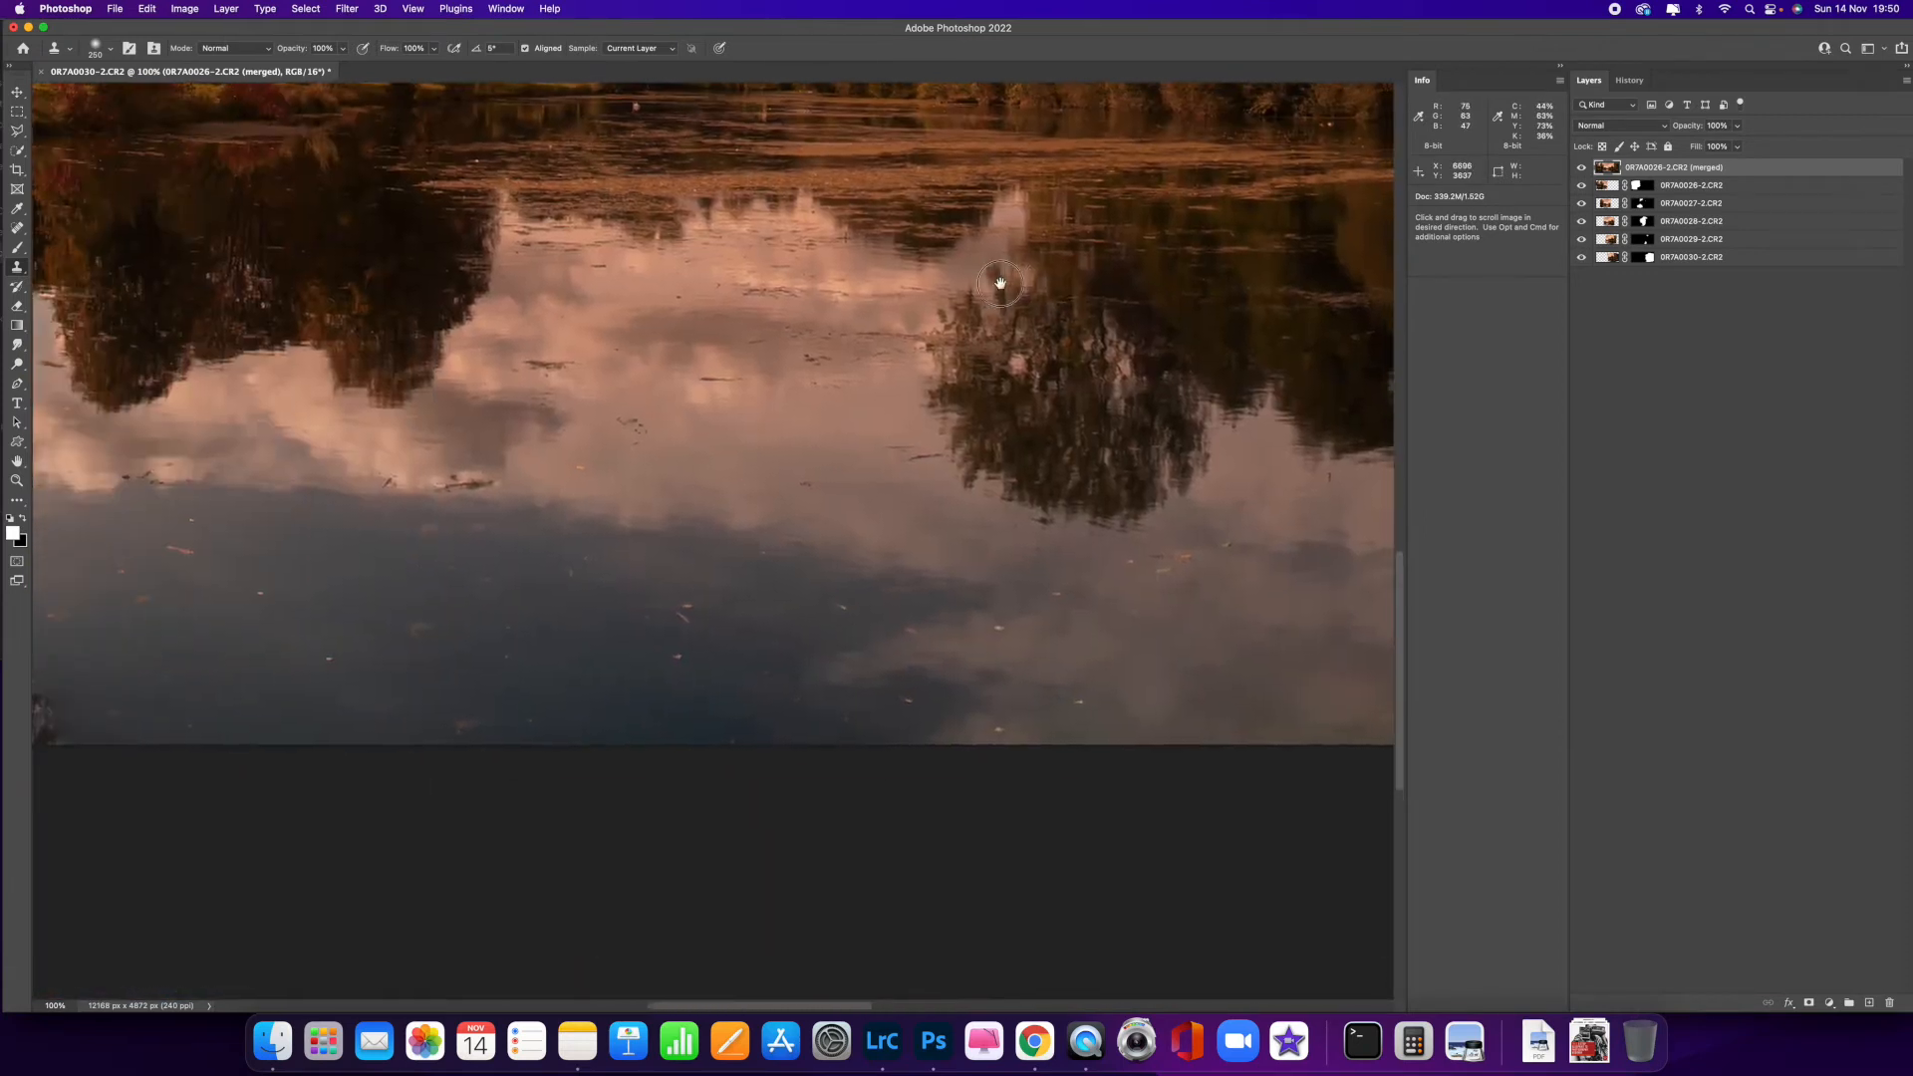
{"action": "left_click_drag", "start_coordinate": [669, 382], "coordinate": [957, 735]}
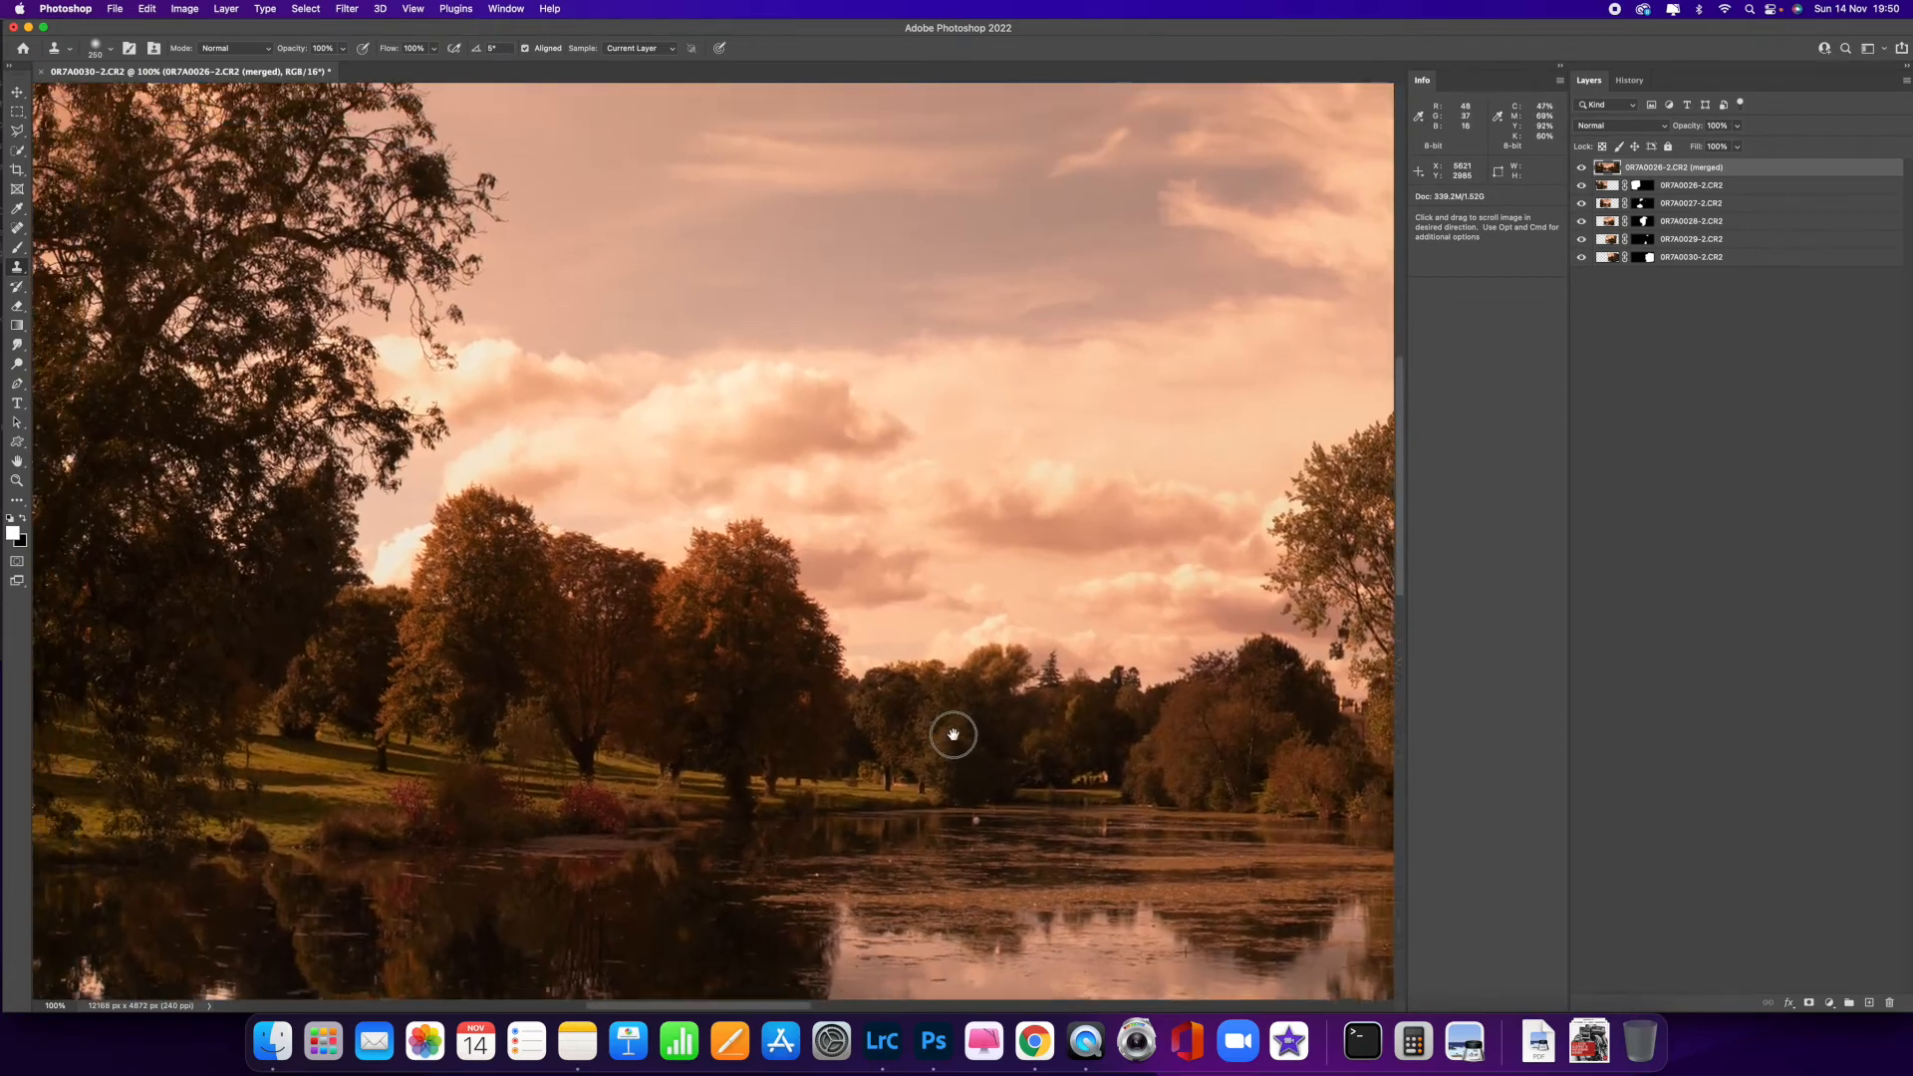
{"action": "left_click_drag", "start_coordinate": [656, 301], "coordinate": [846, 688]}
{"action": "left_click_drag", "start_coordinate": [1020, 389], "coordinate": [648, 698]}
{"action": "left_click_drag", "start_coordinate": [678, 319], "coordinate": [695, 861]}
{"action": "left_click_drag", "start_coordinate": [638, 454], "coordinate": [859, 588]}
{"action": "left_click_drag", "start_coordinate": [781, 351], "coordinate": [787, 367]}
{"action": "left_click_drag", "start_coordinate": [672, 502], "coordinate": [895, 401]}
{"action": "left_click_drag", "start_coordinate": [745, 464], "coordinate": [947, 419]}
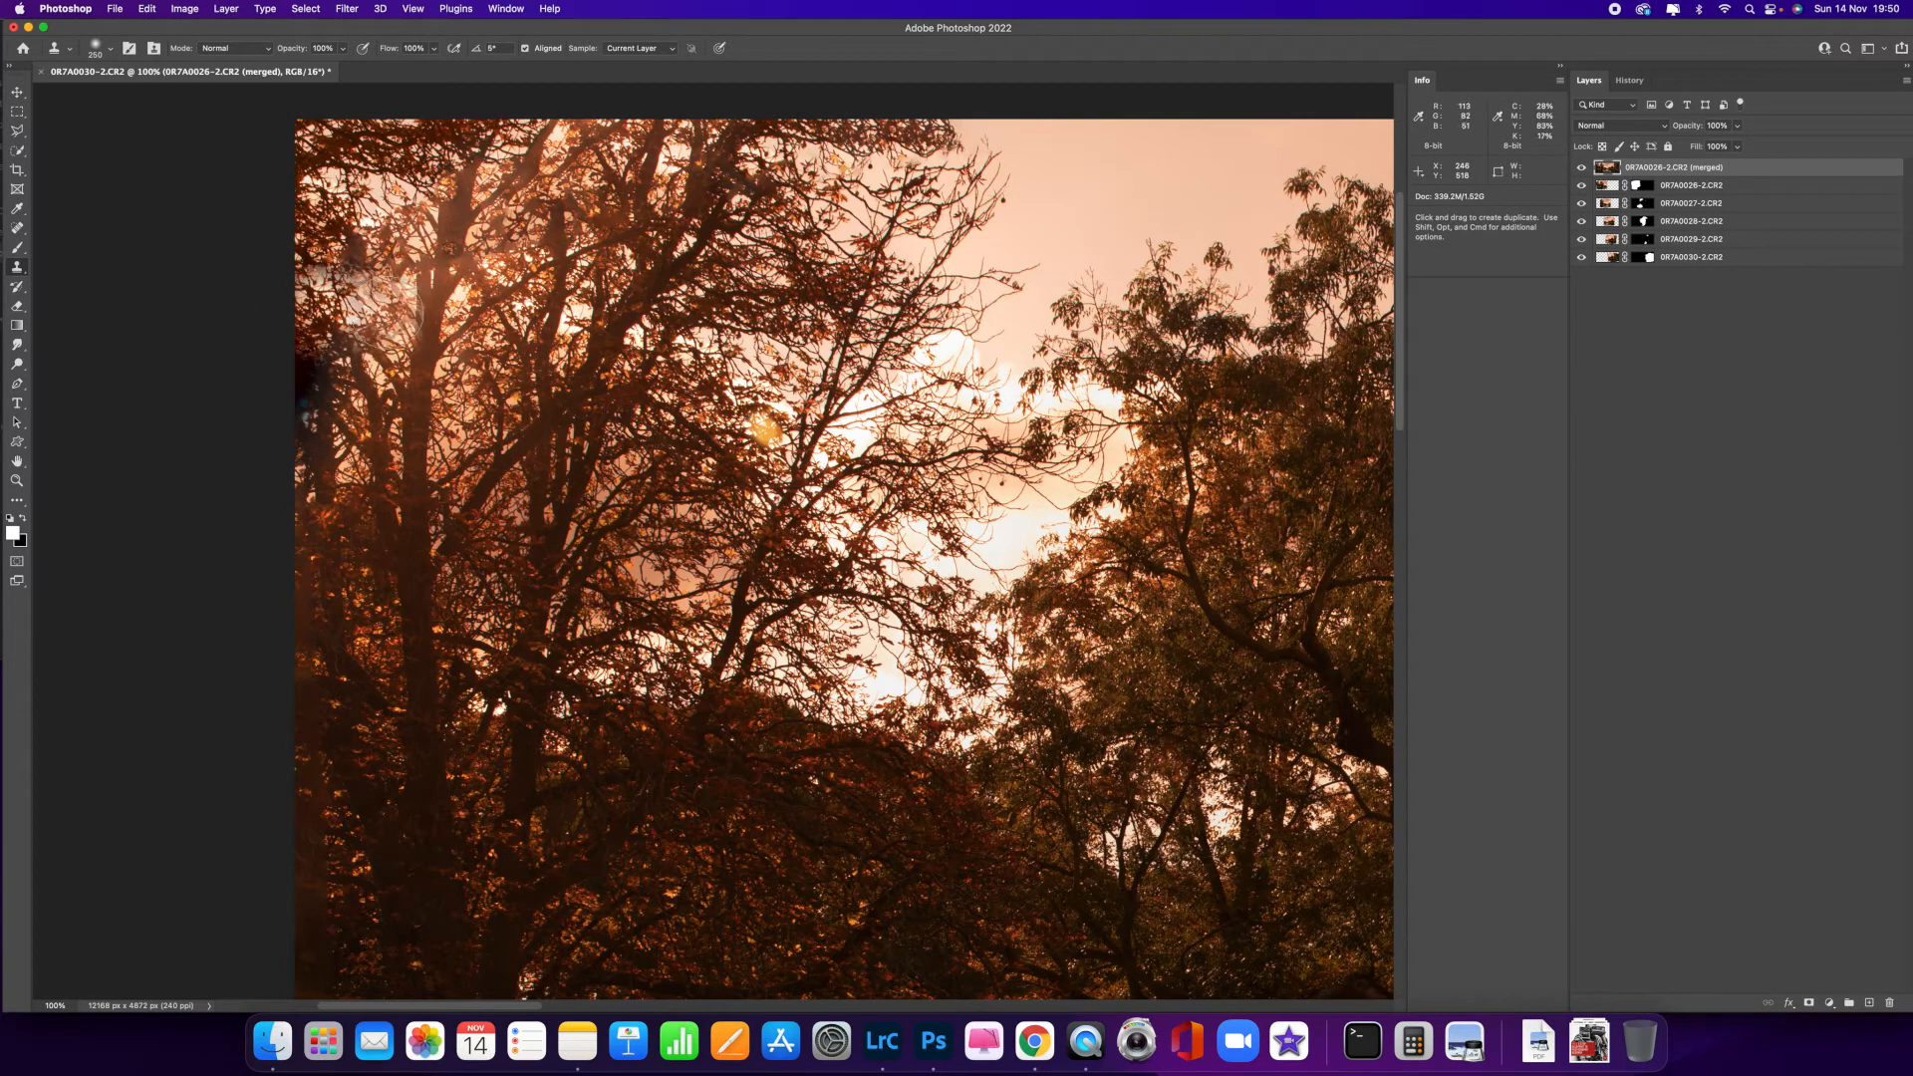
- Undo the last cloning at the upper-left edge and clone foliage over the red patch at 58% opacity and 51% flow
{"action": "key", "text": "super+z"}
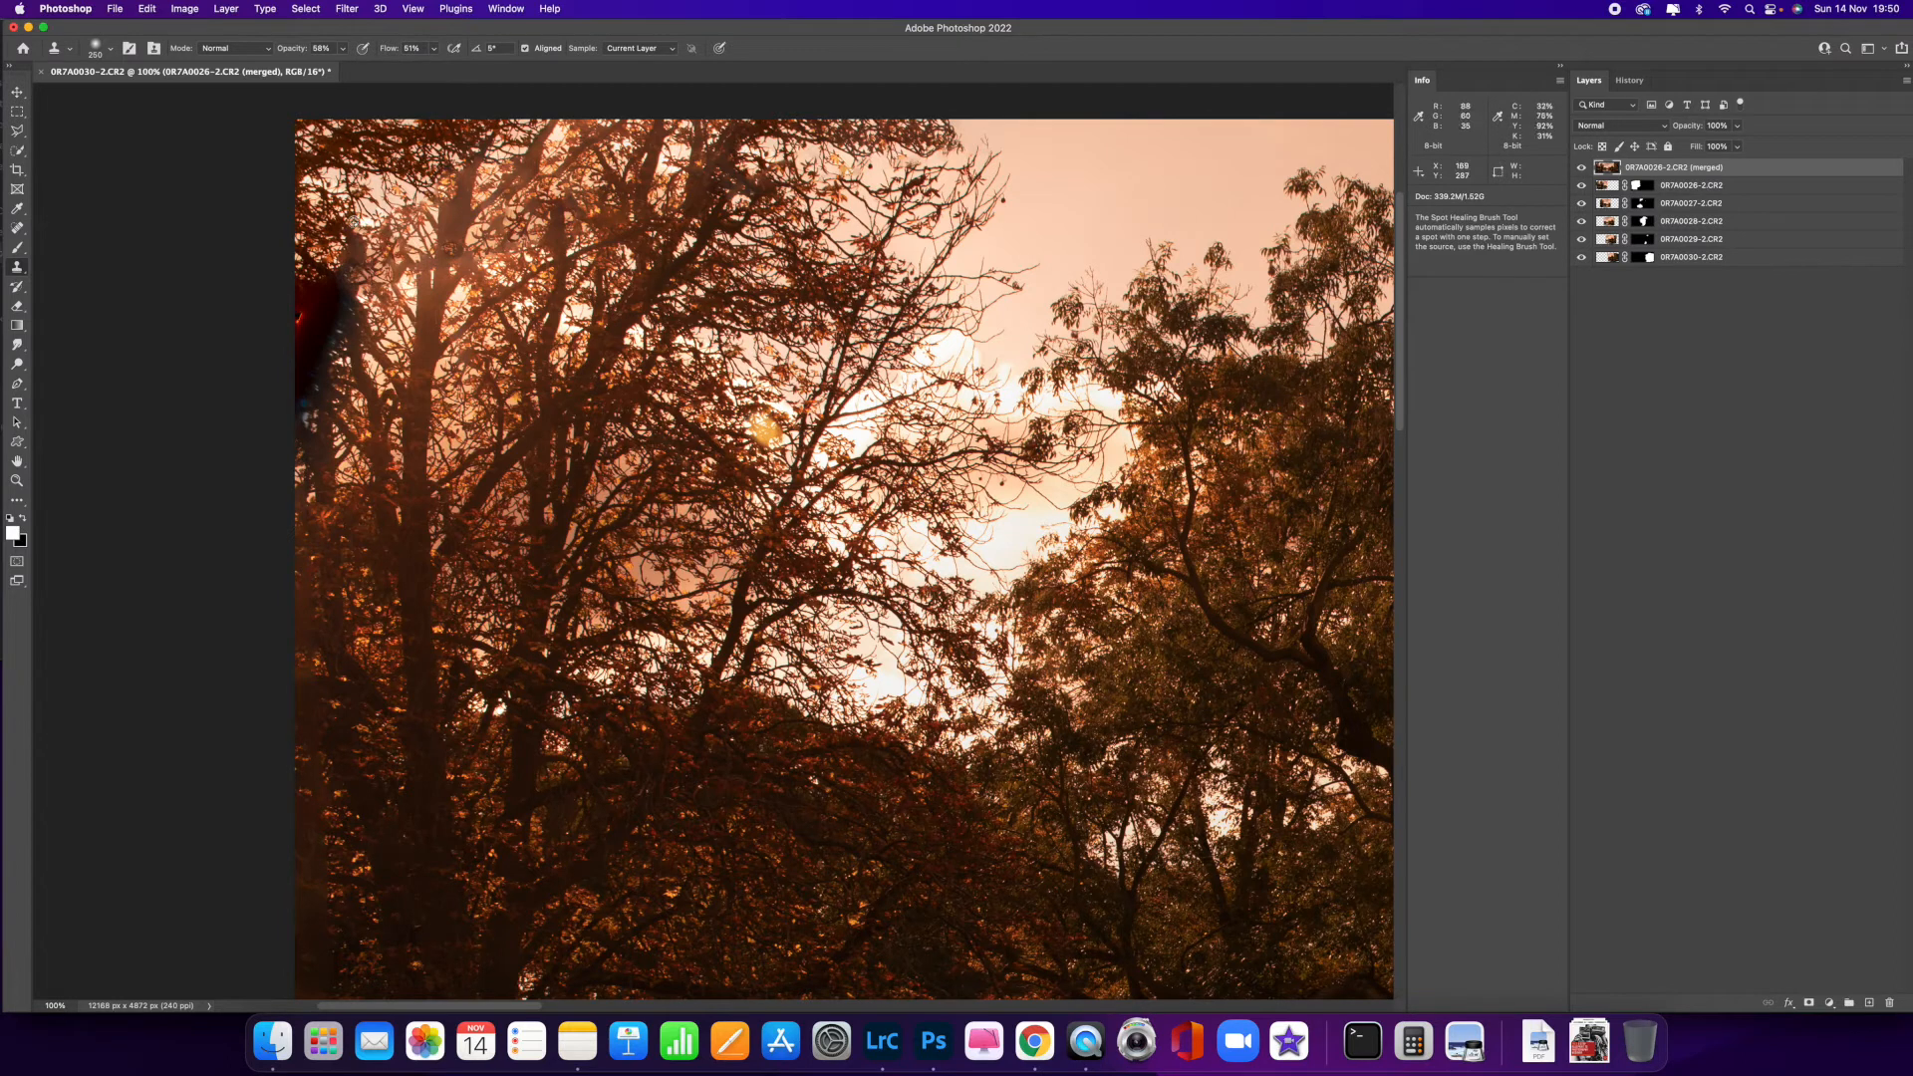
{"action": "mouse_move", "coordinate": [331, 323]}
{"action": "left_mouse_down"}
{"action": "mouse_move", "coordinate": [324, 299]}
{"action": "mouse_move", "coordinate": [307, 305]}
{"action": "mouse_move", "coordinate": [314, 380]}
{"action": "mouse_move", "coordinate": [290, 405]}
{"action": "mouse_move", "coordinate": [353, 465]}
{"action": "mouse_move", "coordinate": [299, 422]}
{"action": "mouse_move", "coordinate": [306, 395]}
{"action": "left_mouse_up"}
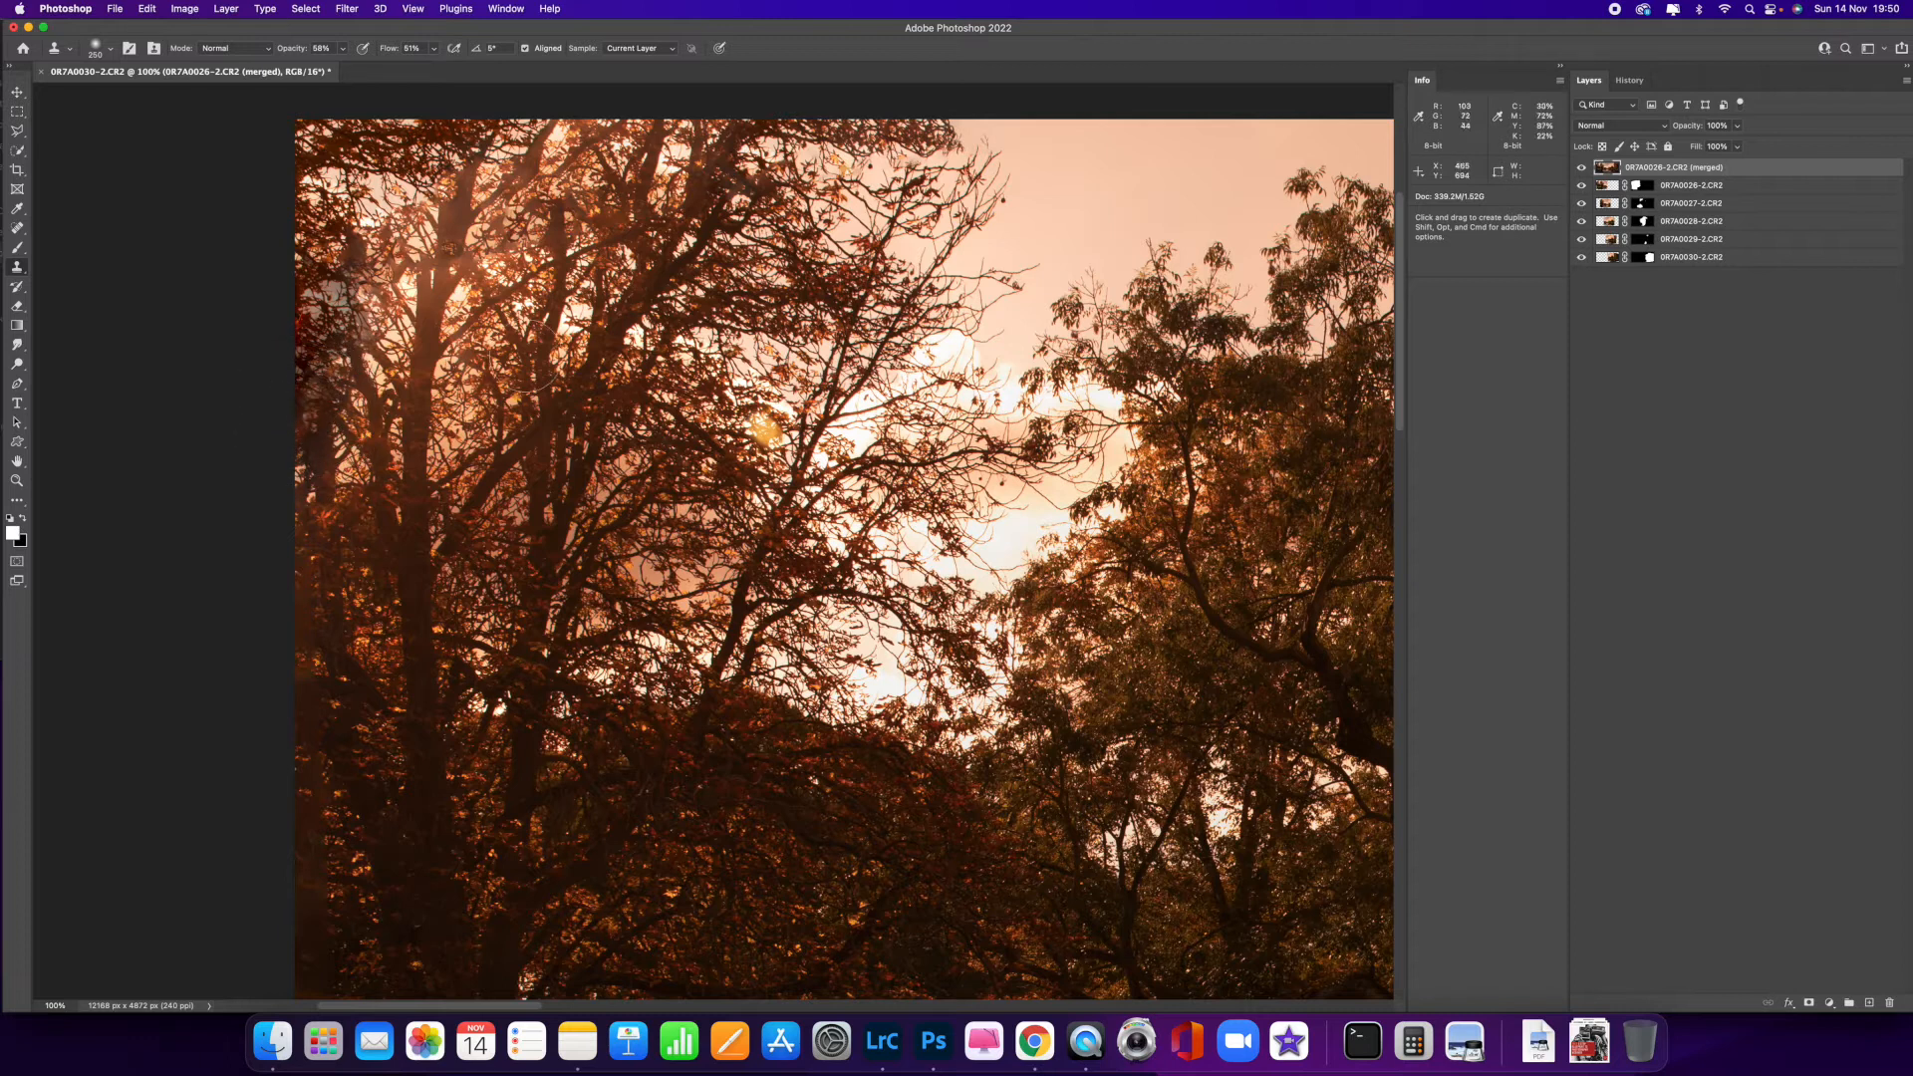
- Clone dark water over the hazy strip along the lake's bottom edge near the left bush, using a 400 px brush
{"action": "left_click_drag", "start_coordinate": [430, 561], "coordinate": [520, 251]}
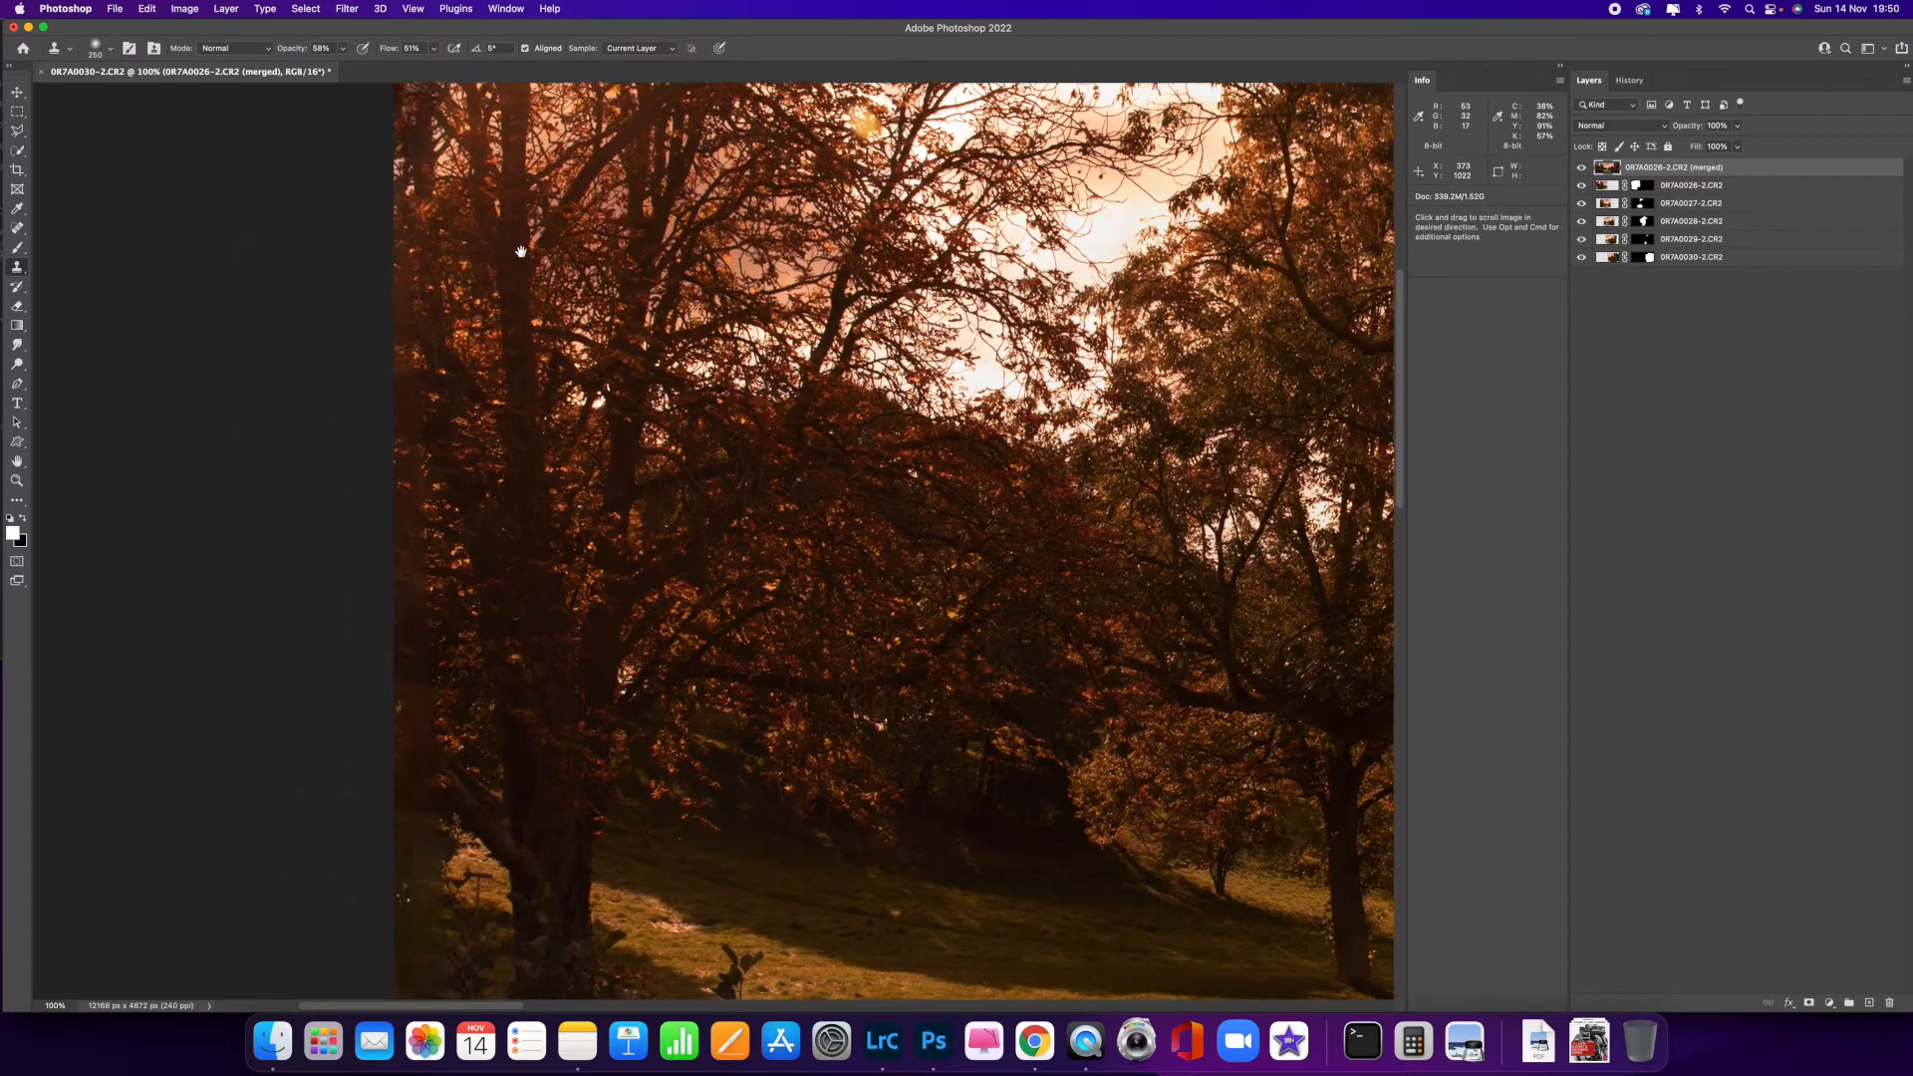
{"action": "left_click_drag", "start_coordinate": [444, 865], "coordinate": [426, 325]}
{"action": "left_click_drag", "start_coordinate": [560, 953], "coordinate": [417, 668]}
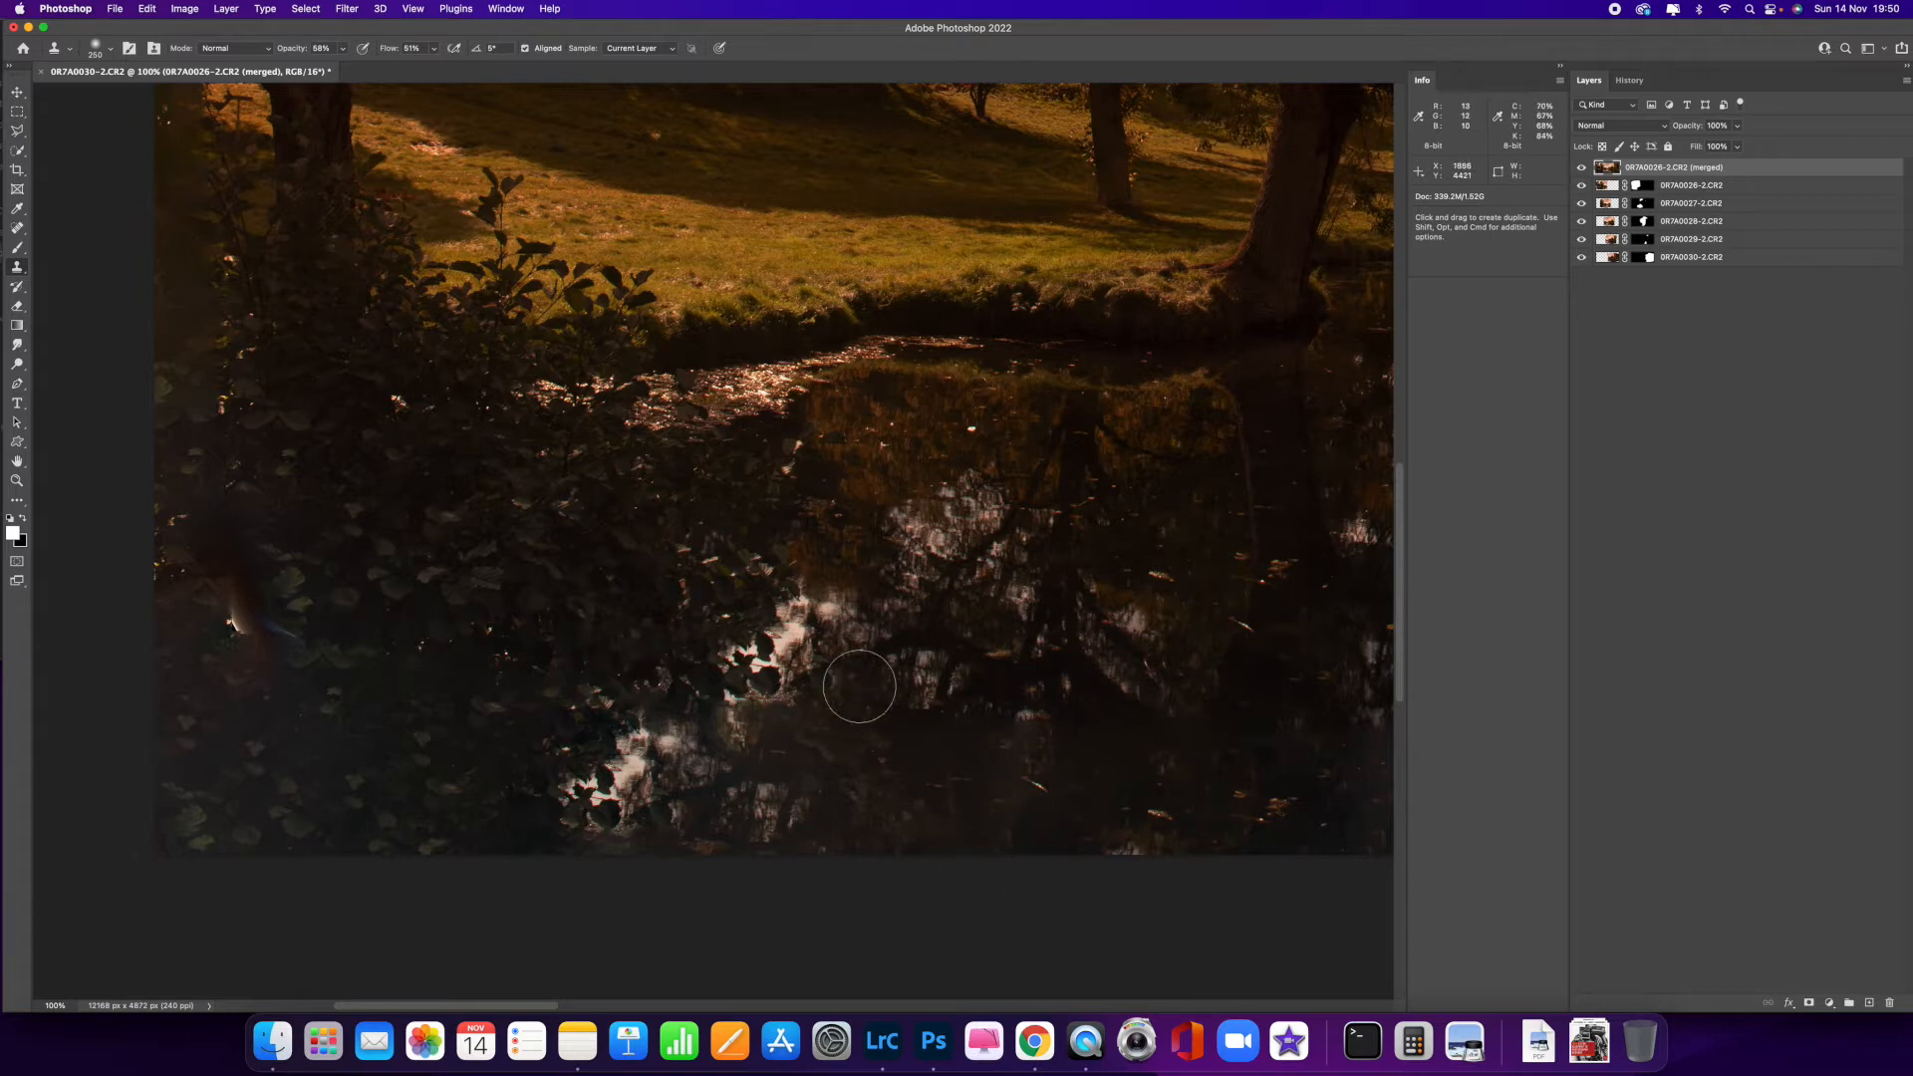
{"action": "key", "text": "j"}
{"action": "key", "text": "s"}
{"action": "key", "text": "j"}
{"action": "key", "text": "s"}
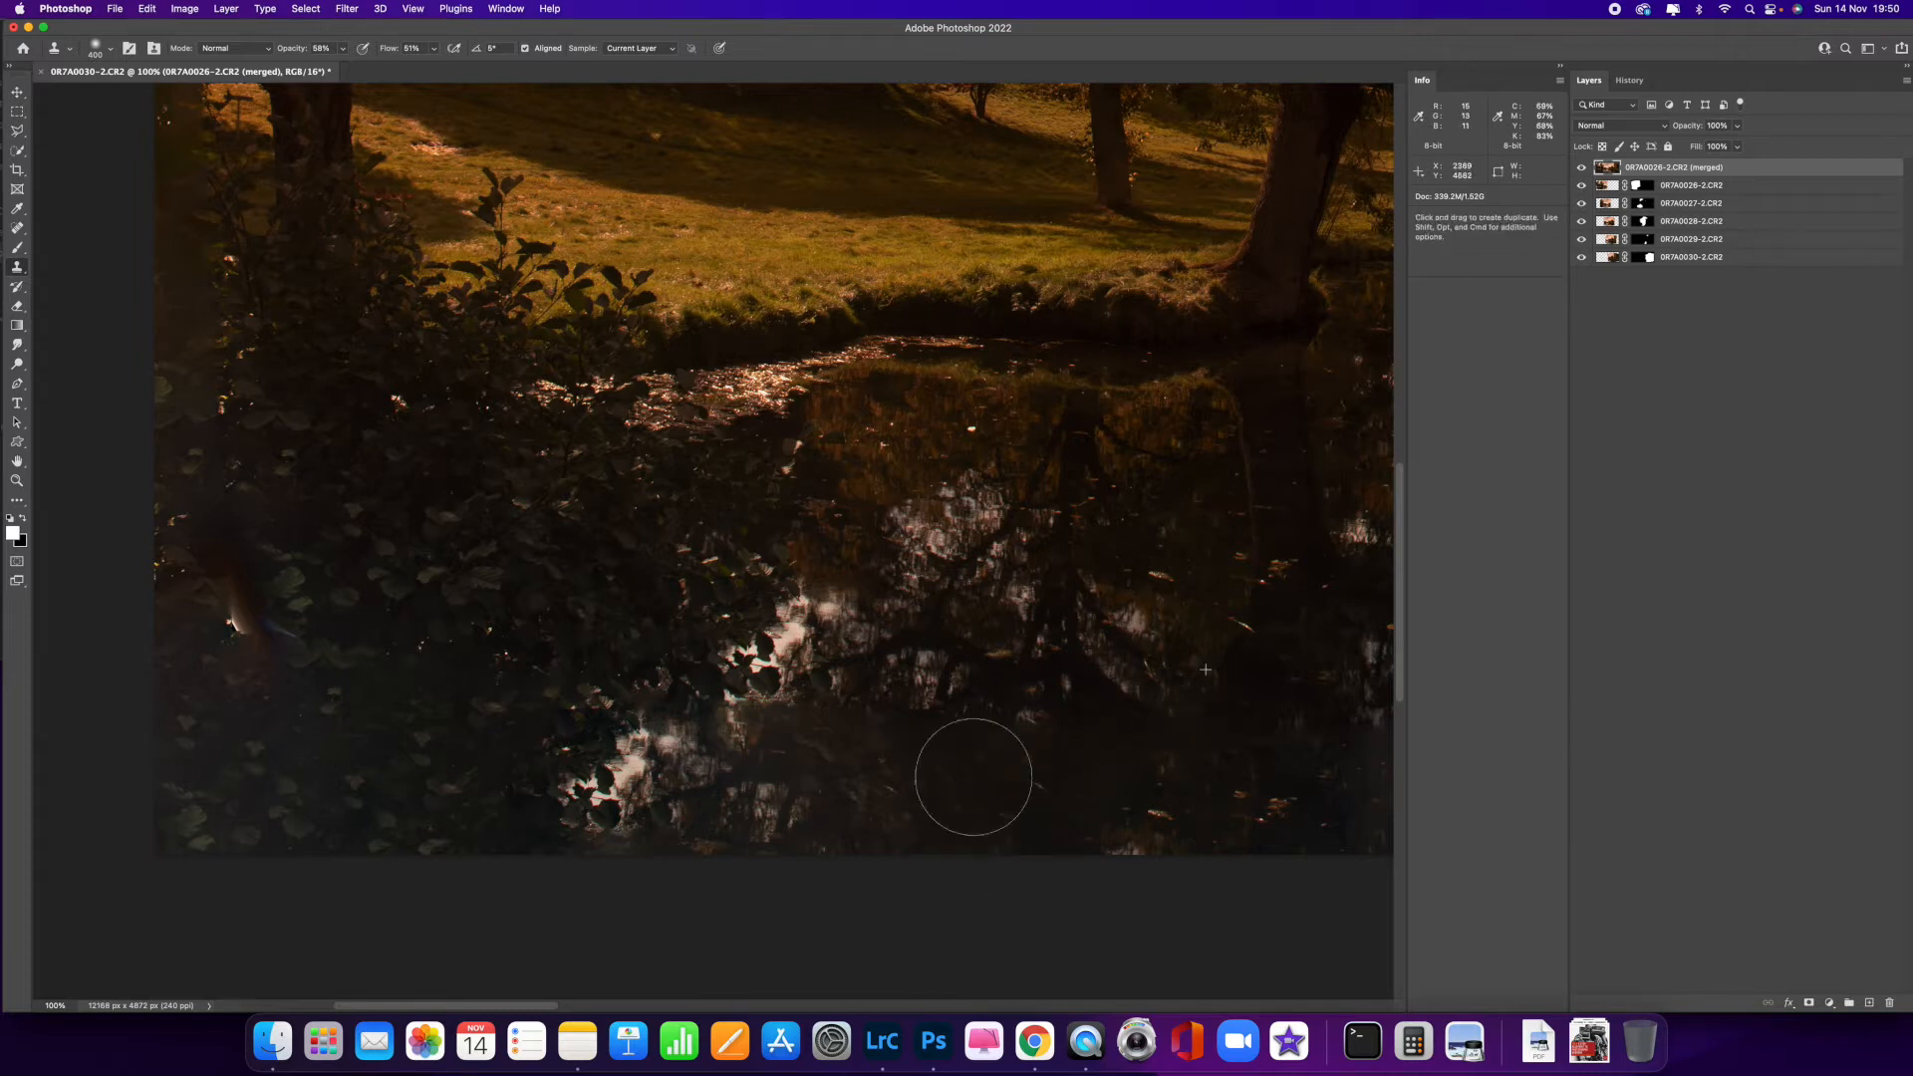
{"action": "mouse_move", "coordinate": [813, 792]}
{"action": "left_mouse_down"}
{"action": "mouse_move", "coordinate": [838, 719]}
{"action": "mouse_move", "coordinate": [747, 809]}
{"action": "left_mouse_up"}
{"action": "left_click", "coordinate": [1215, 764], "text": "alt"}
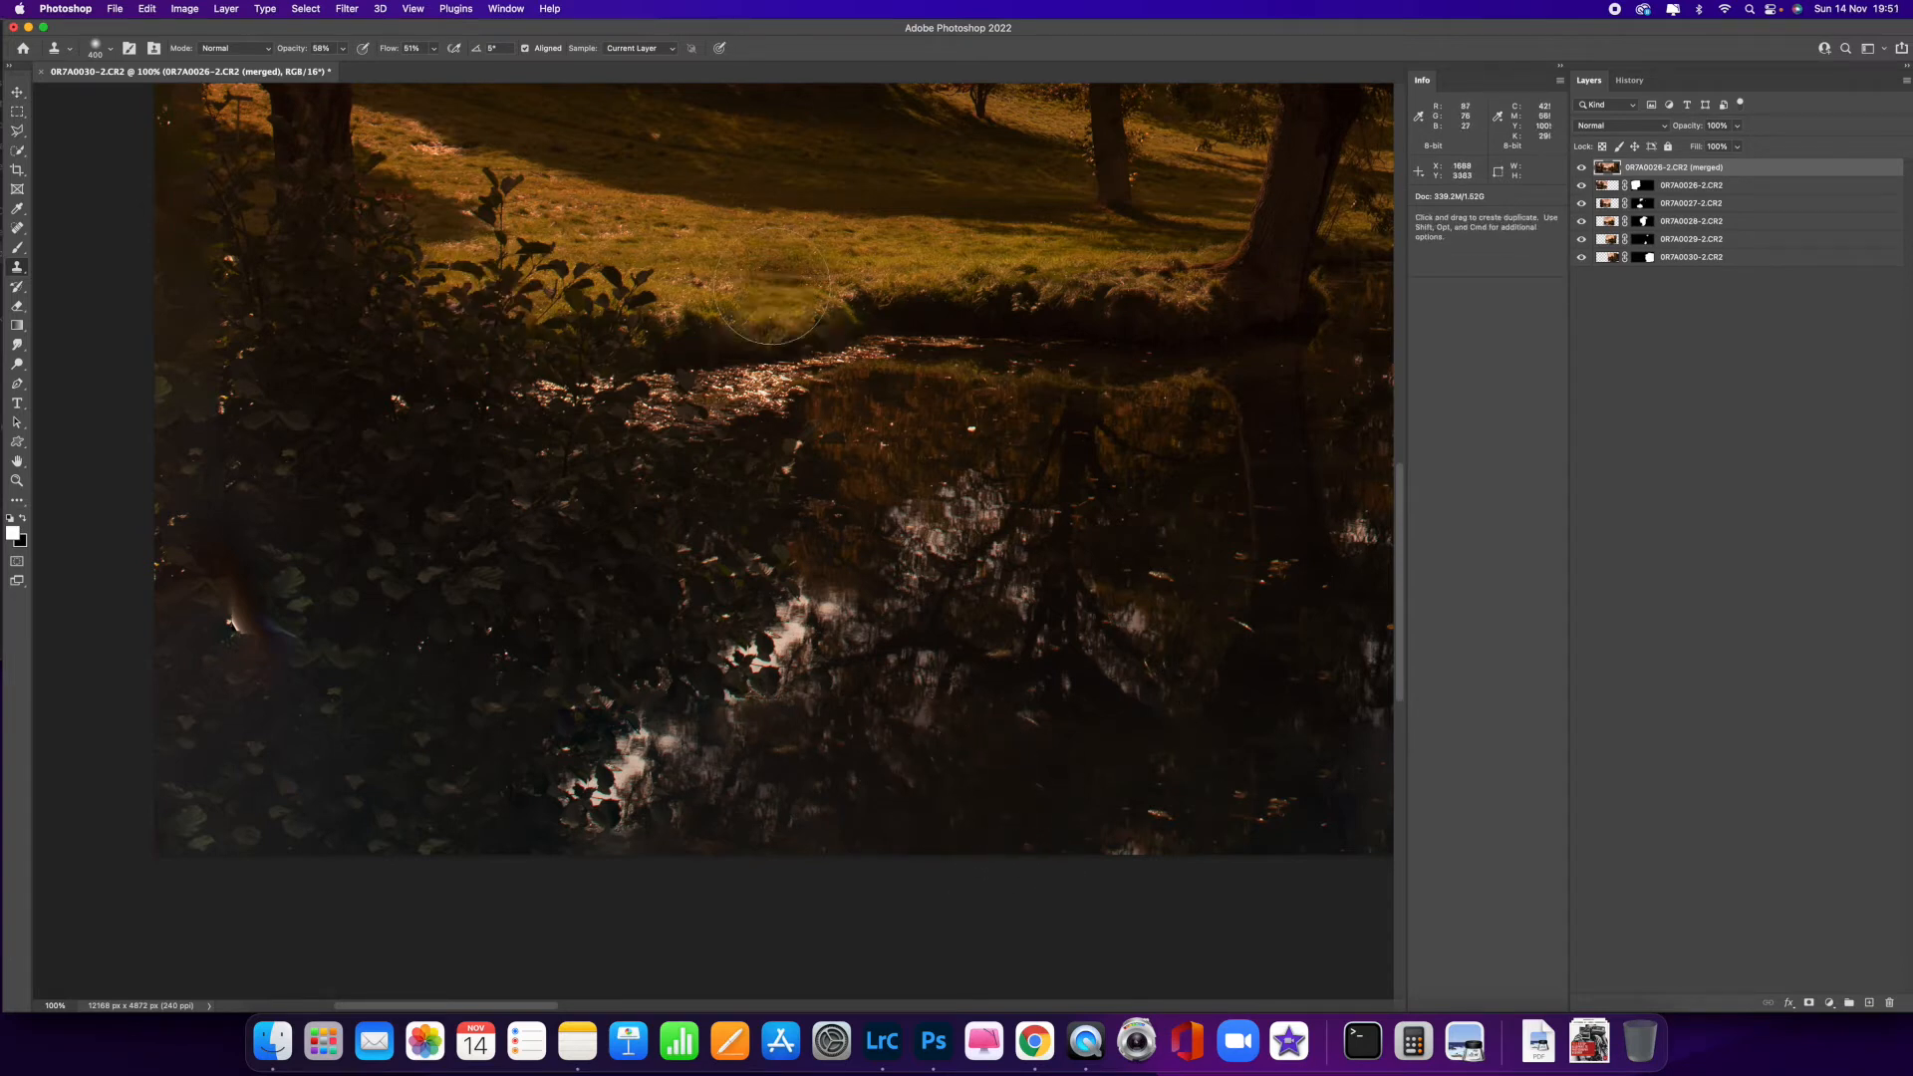
- Clone dark leaves over the pale streak near the left edge and the hazy lower-left corner of the bush
{"action": "left_click", "coordinate": [110, 50]}
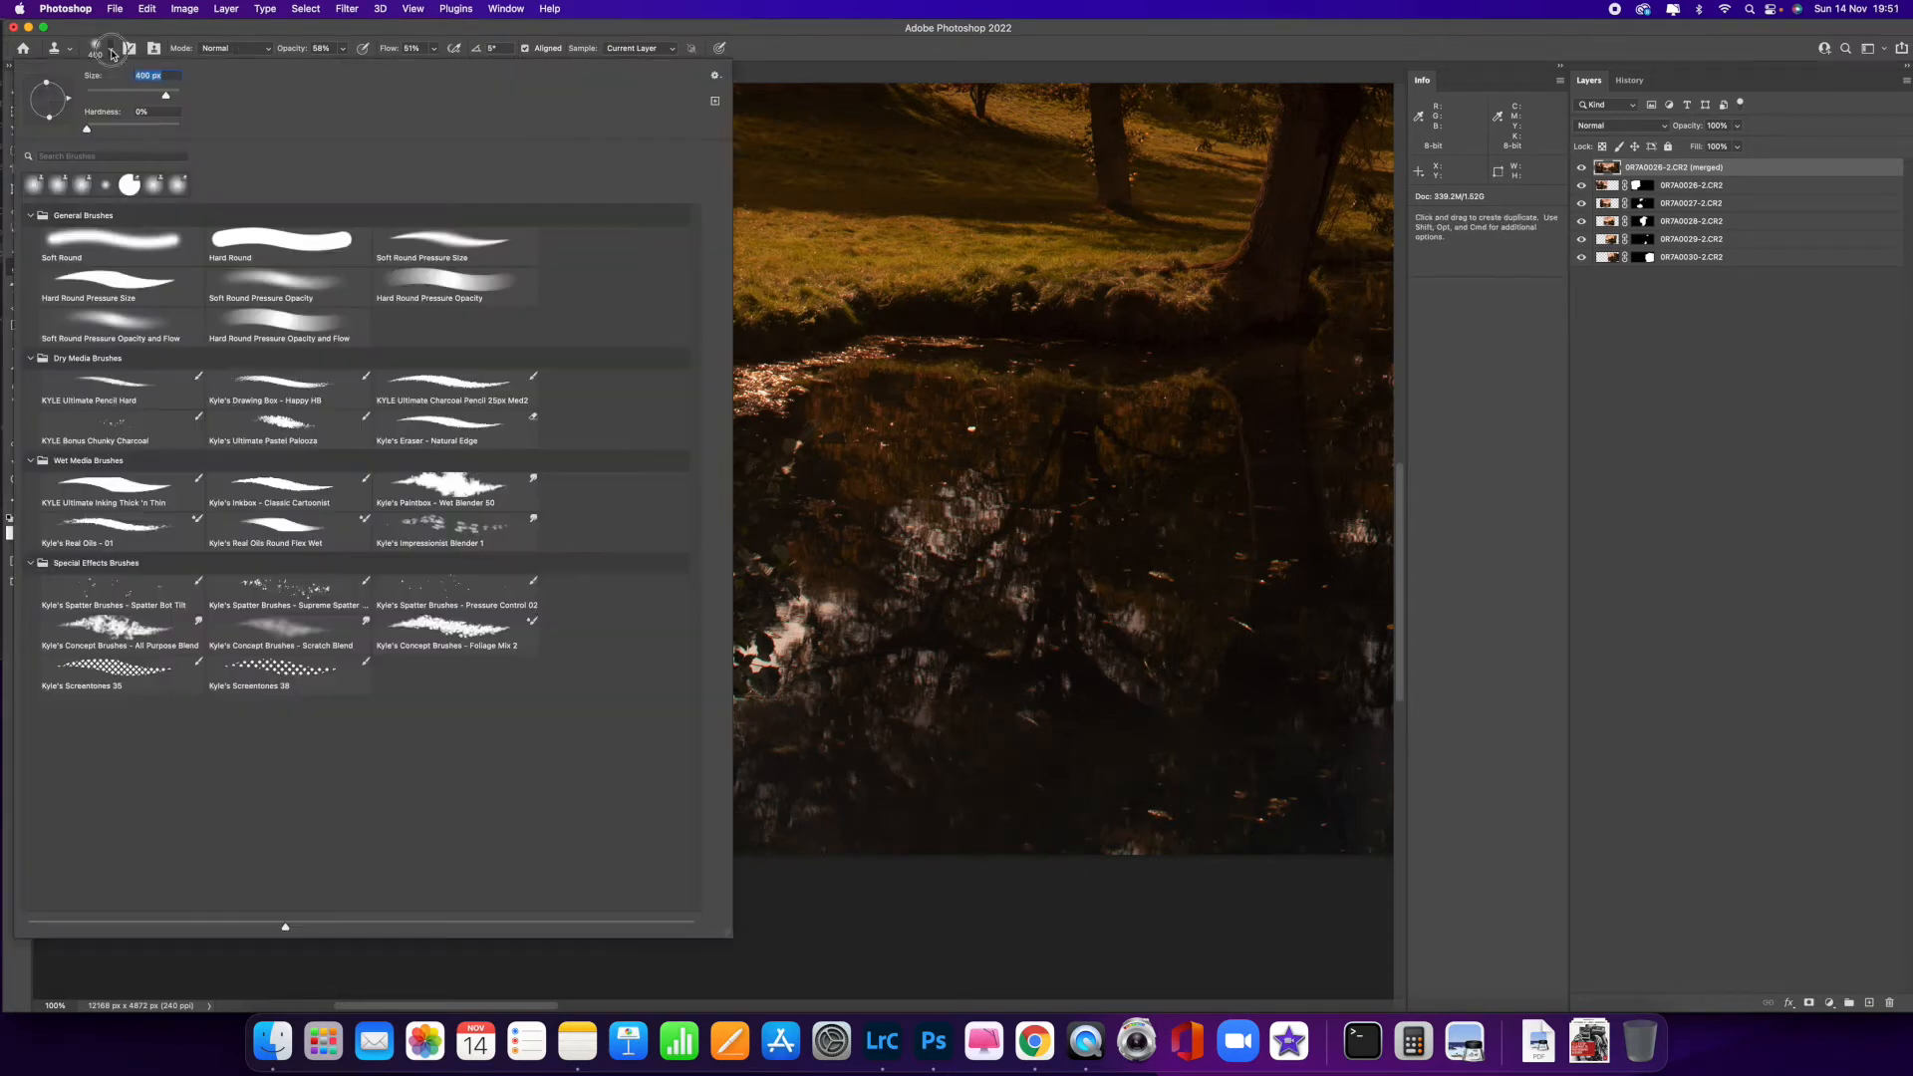
{"action": "left_click", "coordinate": [296, 37]}
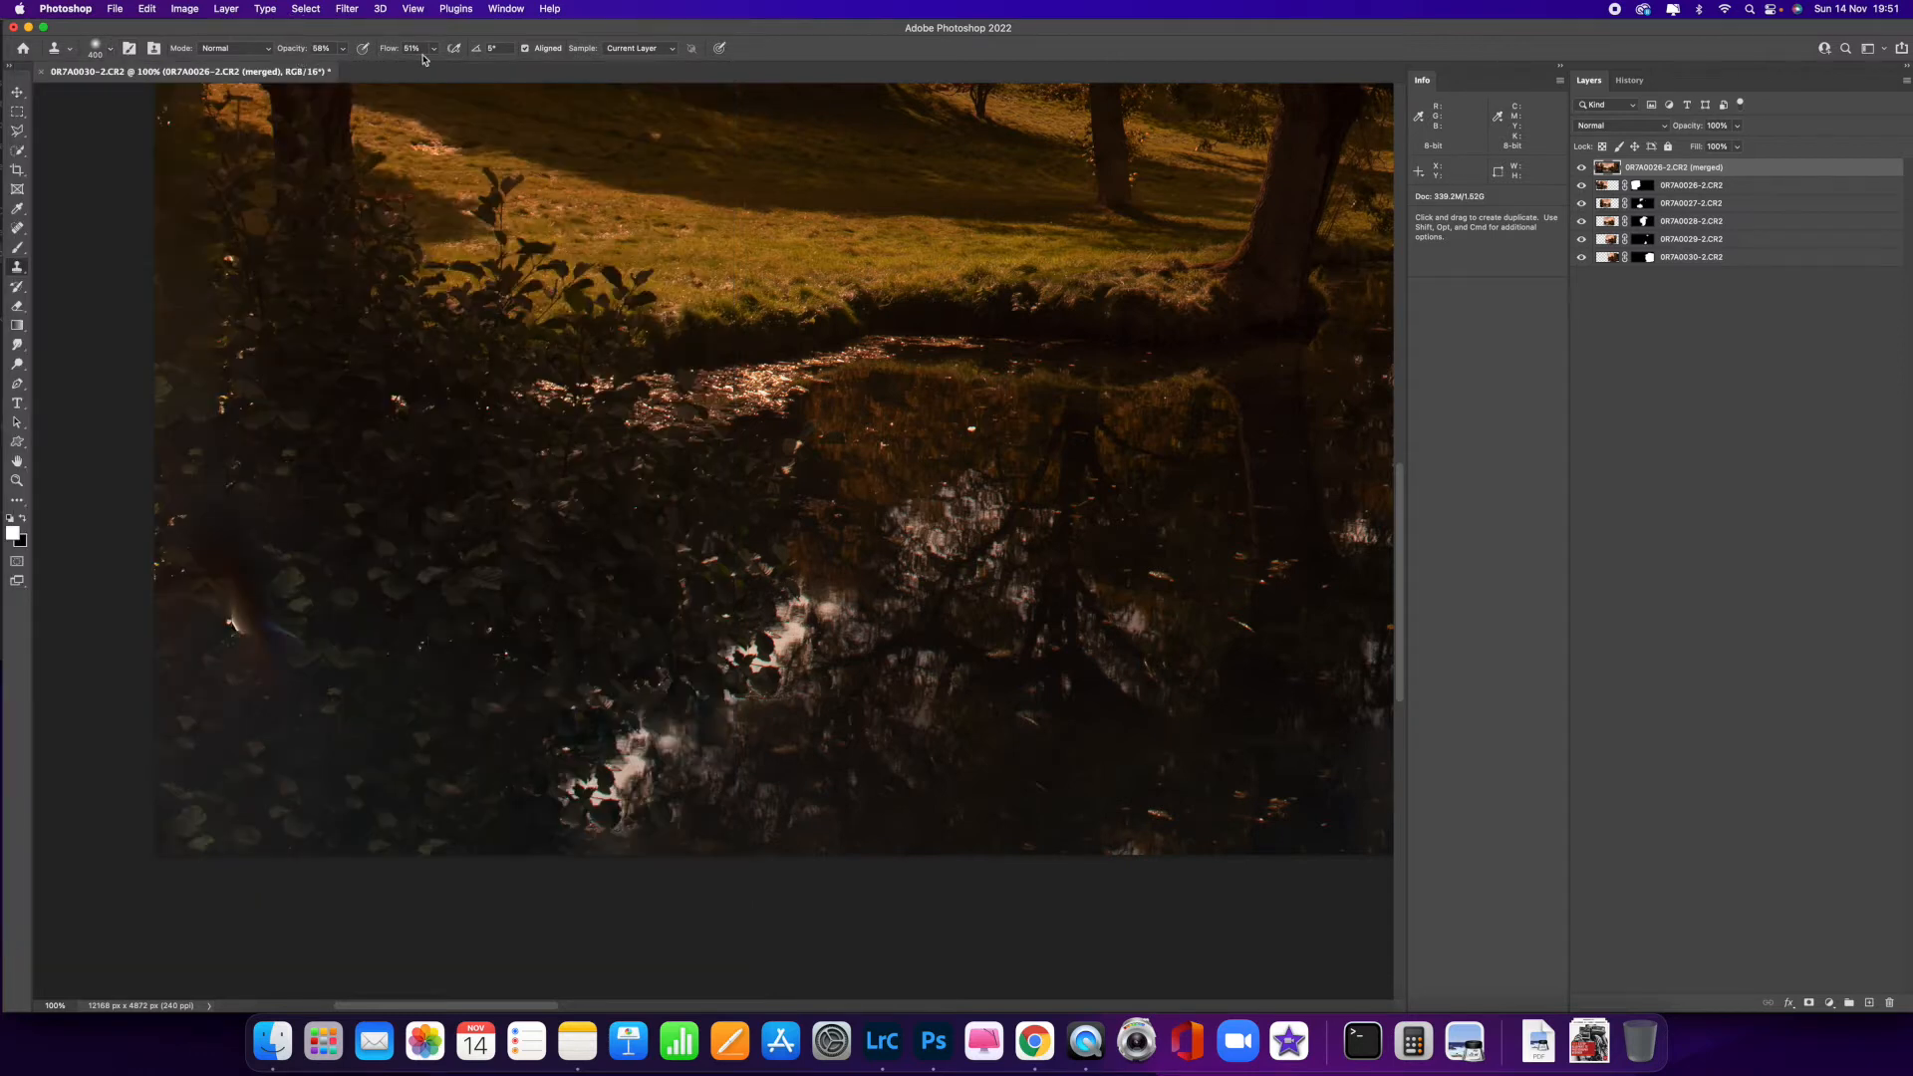
{"action": "scroll", "coordinate": [714, 644], "scroll_direction": "left", "scroll_amount": 5}
{"action": "scroll", "coordinate": [559, 521], "scroll_direction": "down", "scroll_amount": 2}
{"action": "left_click", "coordinate": [644, 523], "text": "alt"}
{"action": "mouse_move", "coordinate": [479, 635]}
{"action": "left_mouse_down"}
{"action": "mouse_move", "coordinate": [491, 584]}
{"action": "mouse_move", "coordinate": [462, 583]}
{"action": "mouse_move", "coordinate": [466, 547]}
{"action": "mouse_move", "coordinate": [494, 571]}
{"action": "mouse_move", "coordinate": [412, 582]}
{"action": "mouse_move", "coordinate": [443, 550]}
{"action": "mouse_move", "coordinate": [444, 578]}
{"action": "mouse_move", "coordinate": [548, 570]}
{"action": "mouse_move", "coordinate": [478, 600]}
{"action": "left_mouse_up"}
{"action": "mouse_move", "coordinate": [421, 522]}
{"action": "left_mouse_down"}
{"action": "mouse_move", "coordinate": [410, 448]}
{"action": "mouse_move", "coordinate": [386, 592]}
{"action": "left_mouse_up"}
{"action": "left_click_drag", "start_coordinate": [412, 654], "coordinate": [445, 767]}
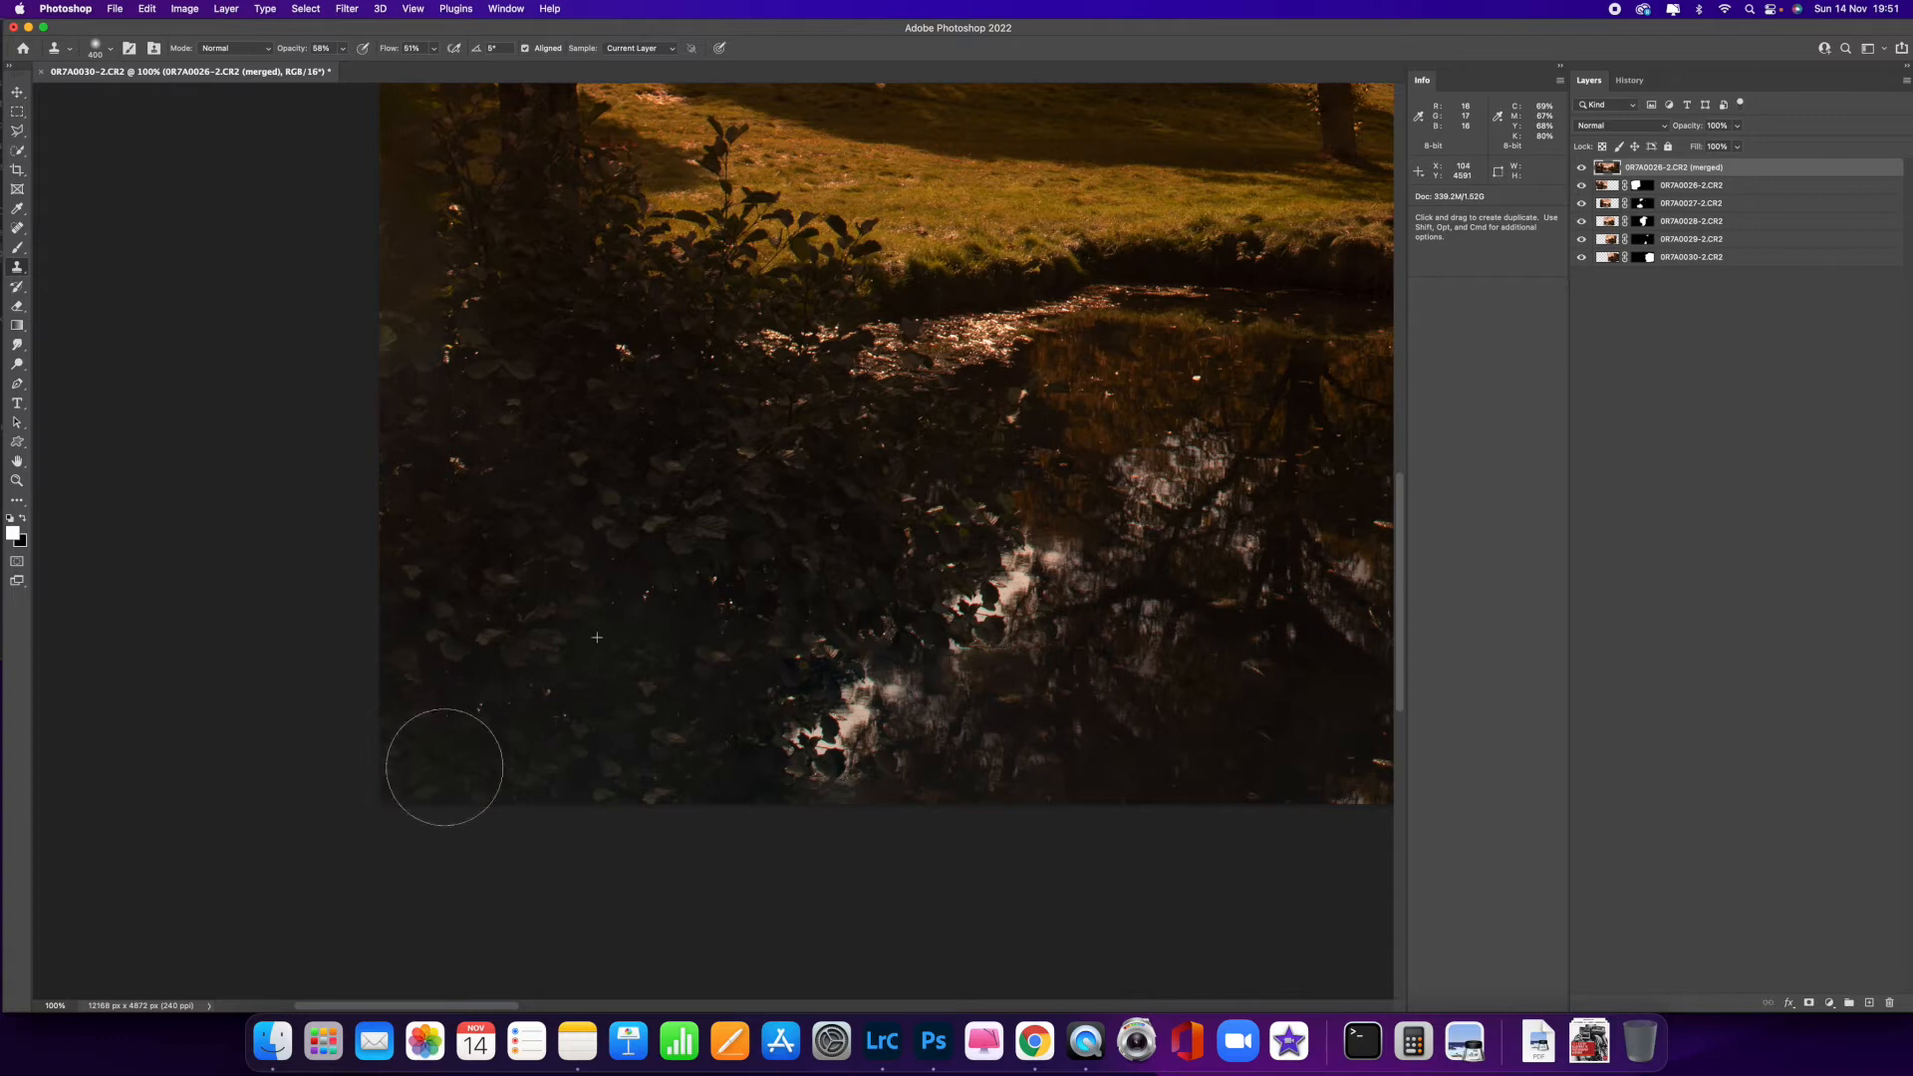
{"action": "left_click", "coordinate": [674, 576], "text": "alt"}
{"action": "left_click_drag", "start_coordinate": [605, 733], "coordinate": [459, 754]}
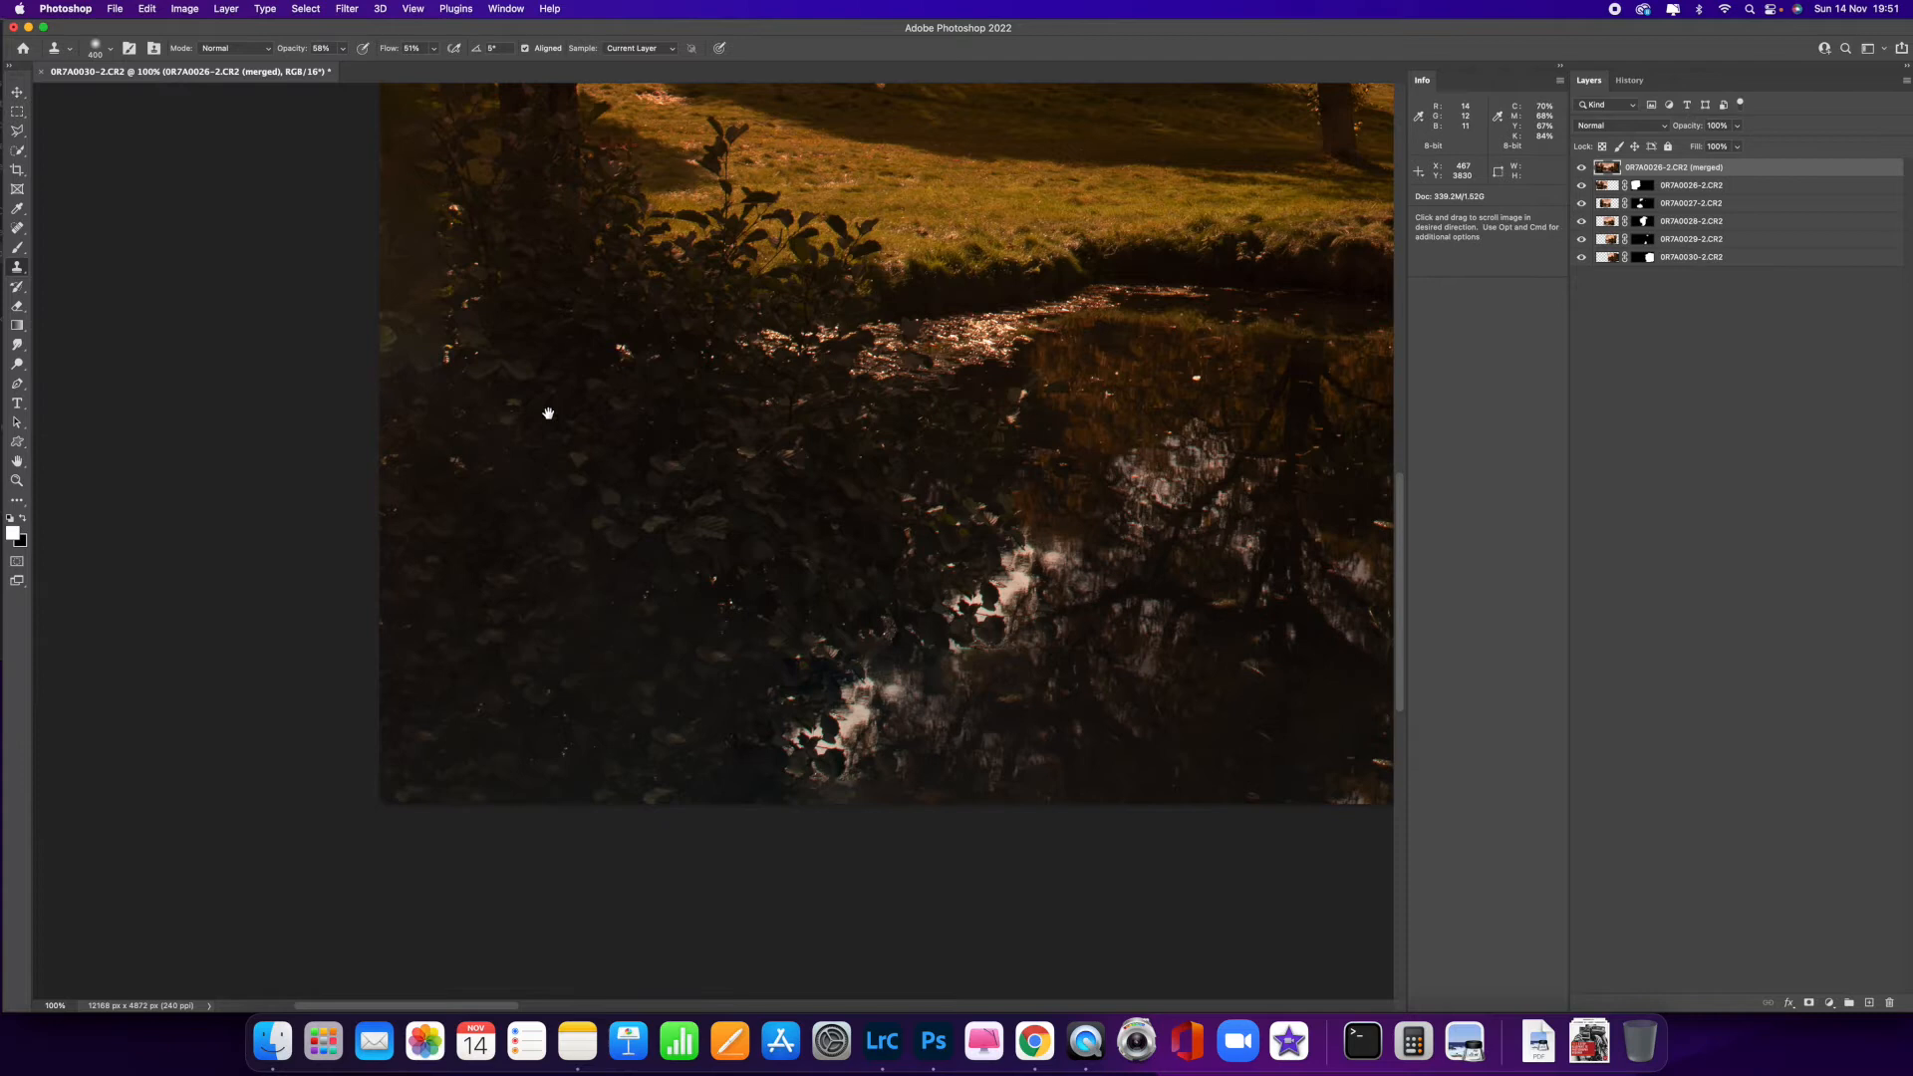
- Examine the retouched left edge and lower-left corner at several reduced zoom levels
{"action": "left_click_drag", "start_coordinate": [548, 413], "coordinate": [768, 709]}
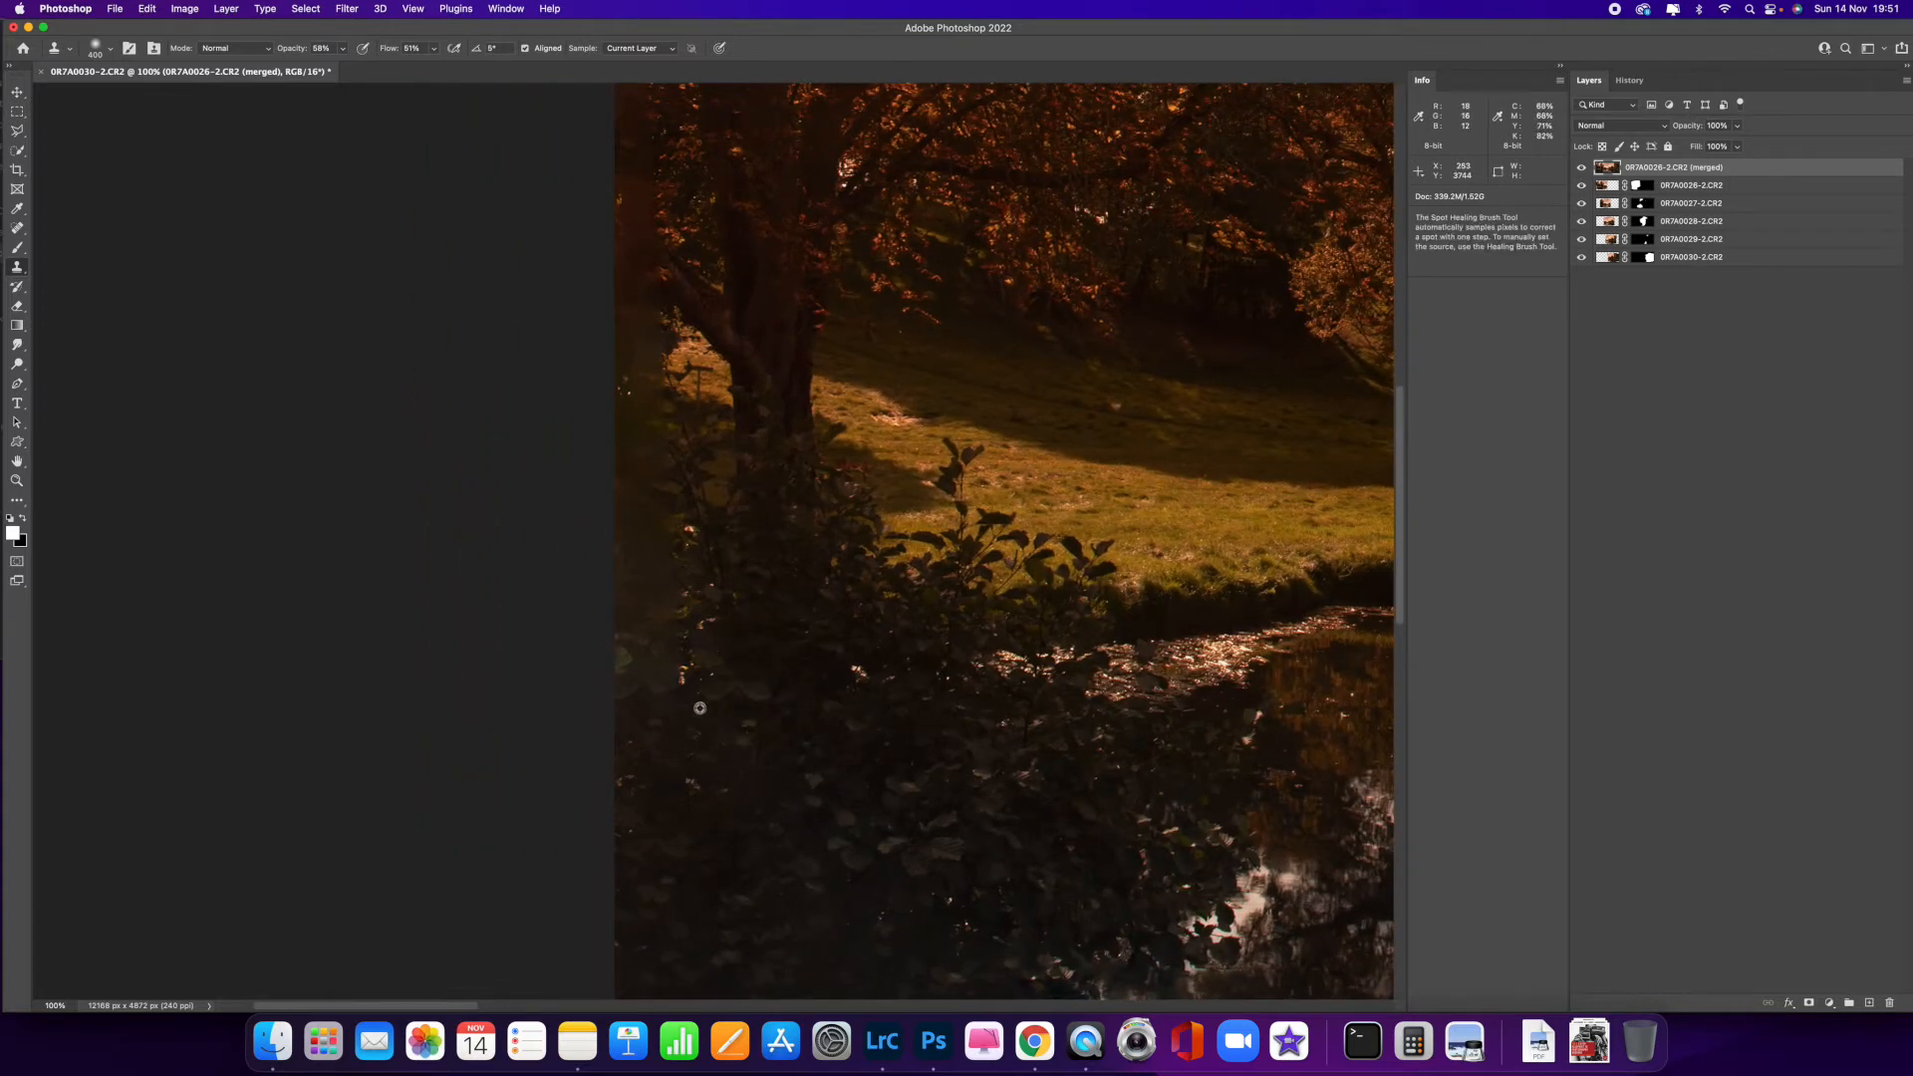
{"action": "key", "text": "super+minus"}
{"action": "key", "text": "super+minus"}
{"action": "key", "text": "super+minus"}
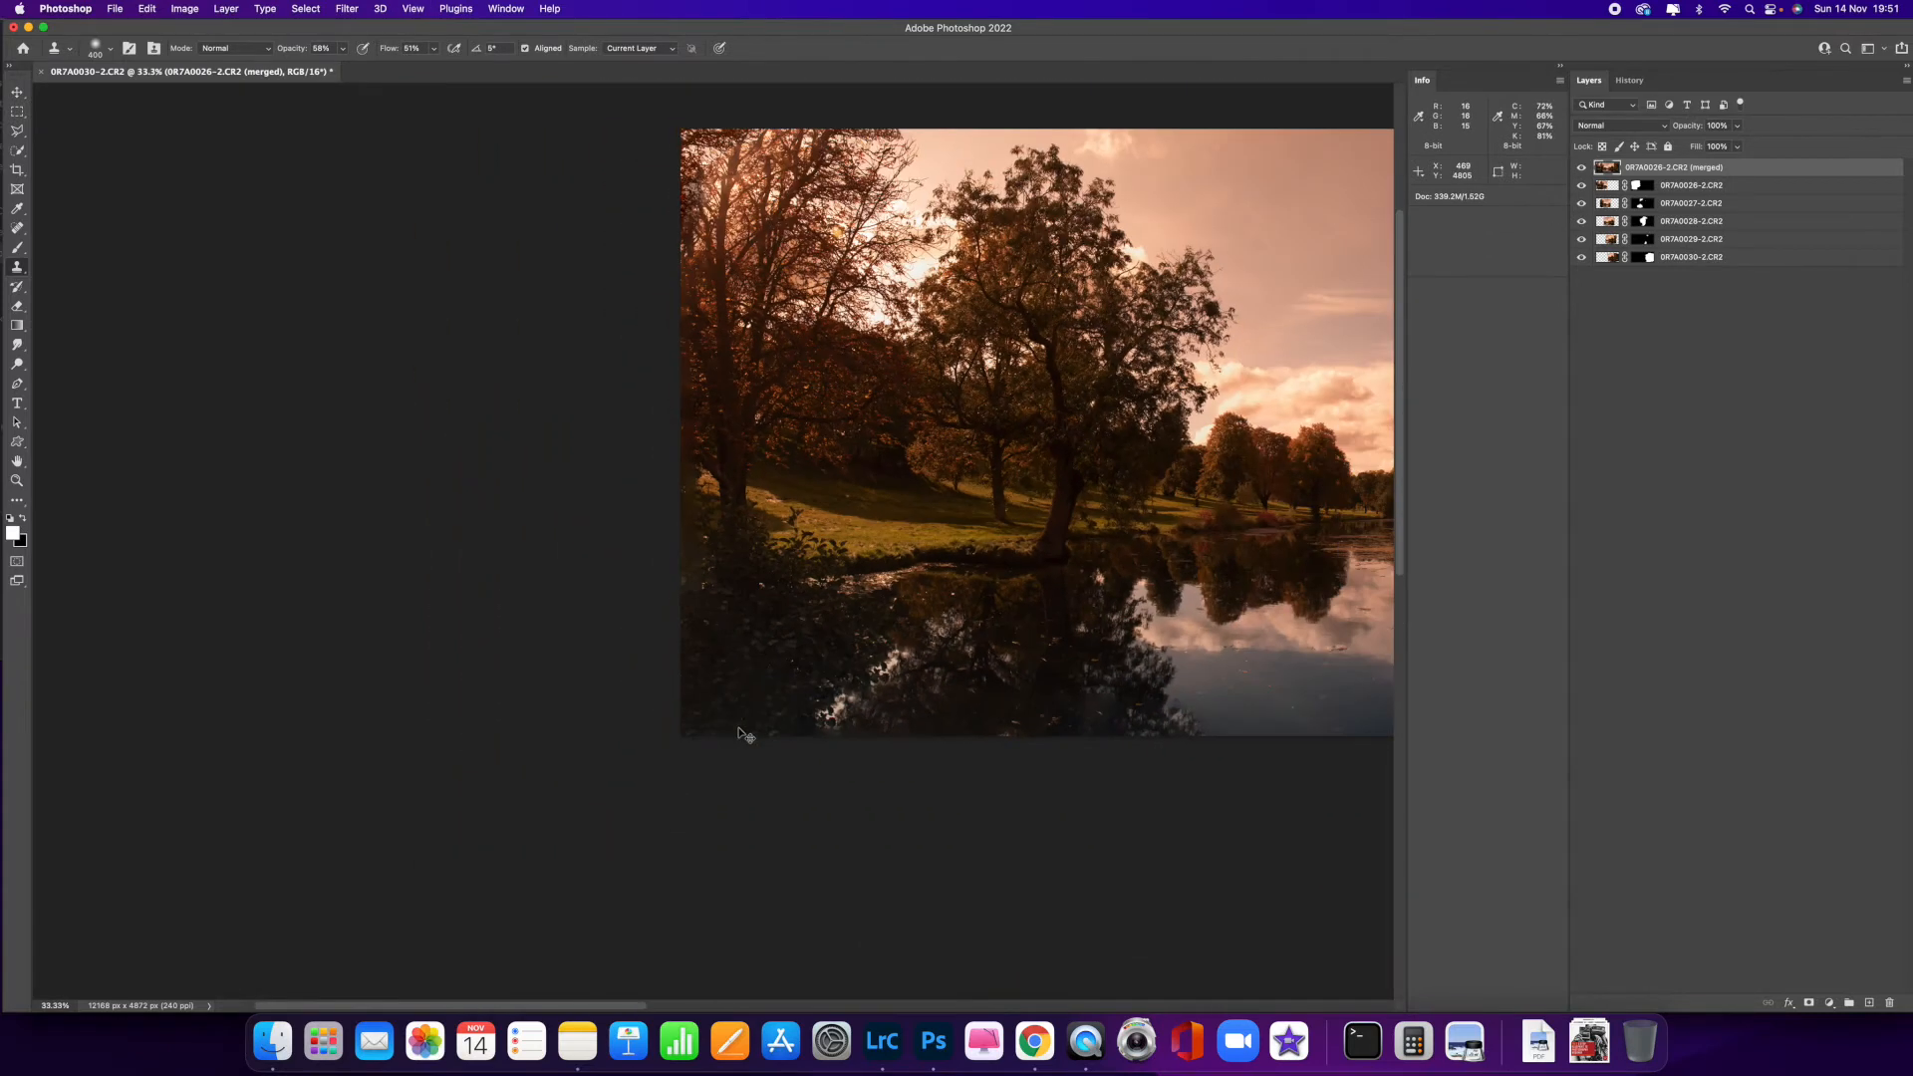
{"action": "key", "text": "super+plus"}
{"action": "key", "text": "super+plus"}
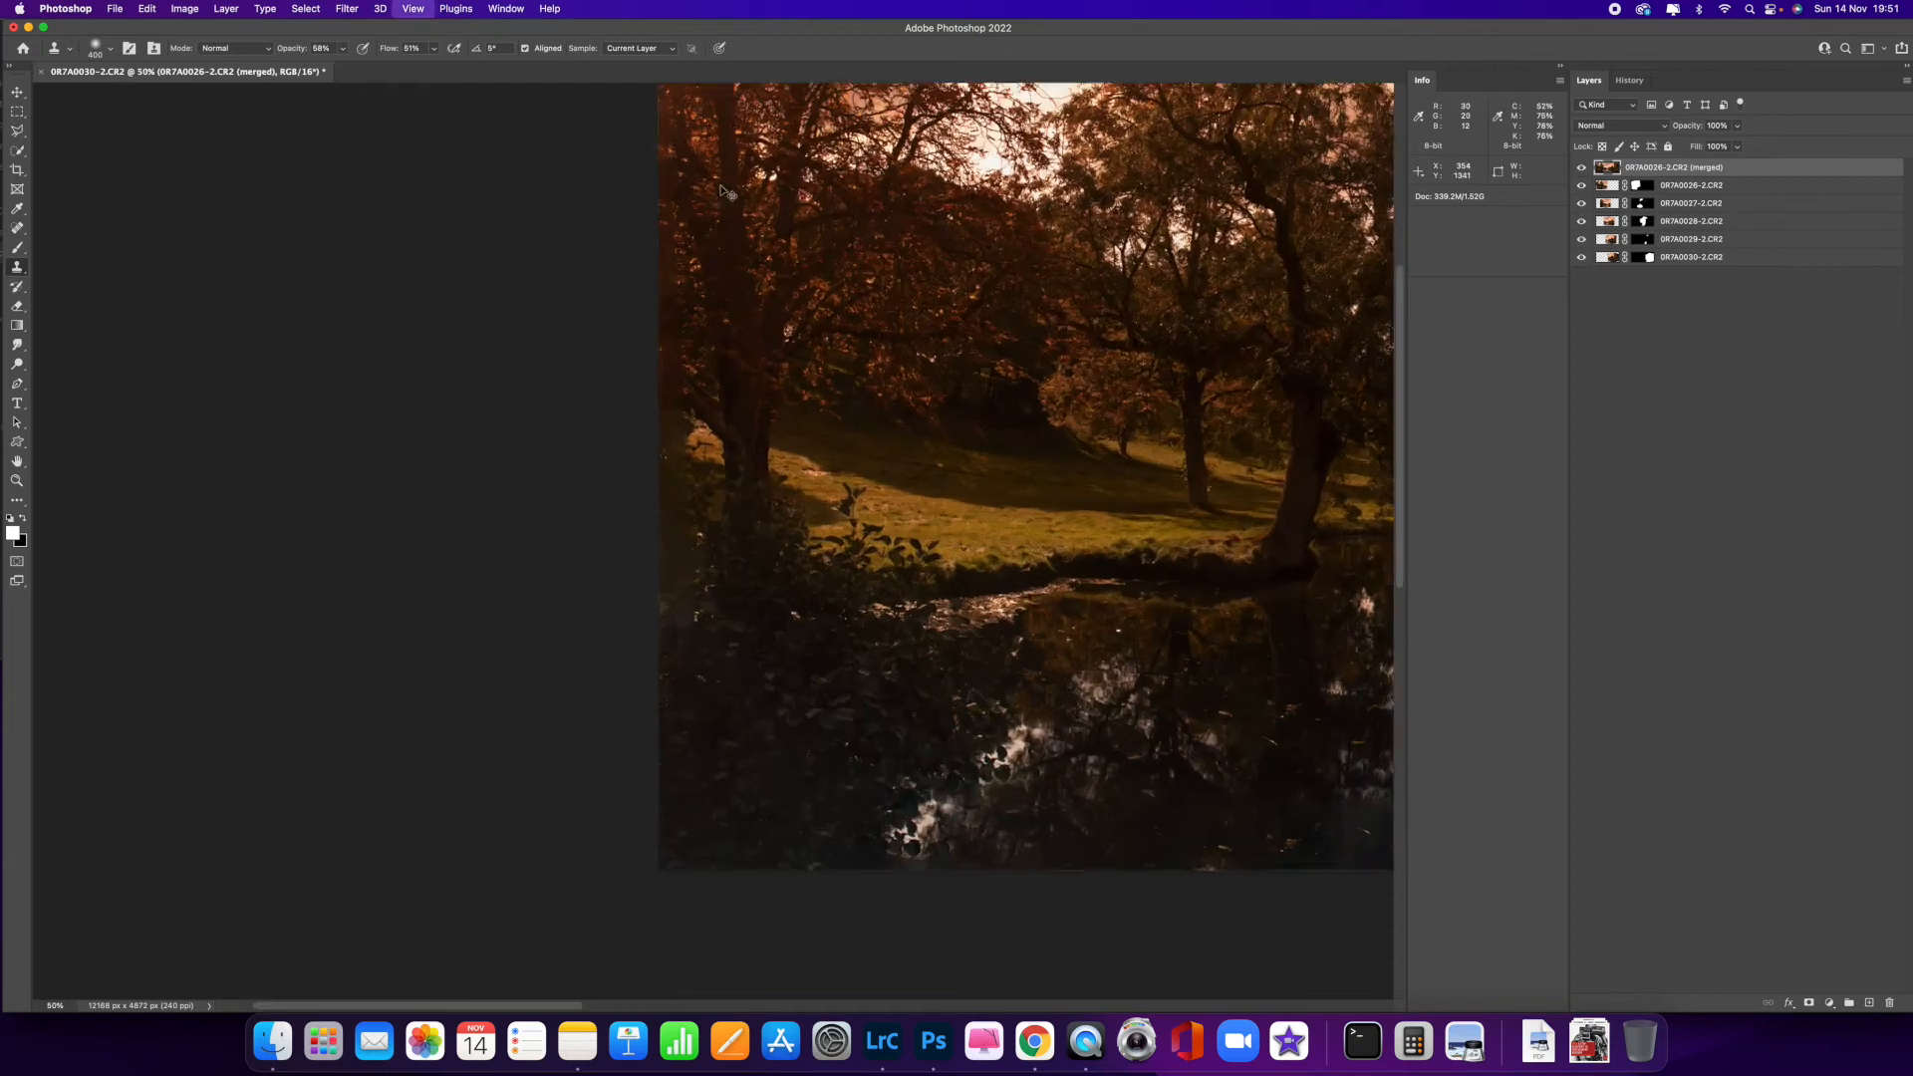
{"action": "key", "text": "super+minus"}
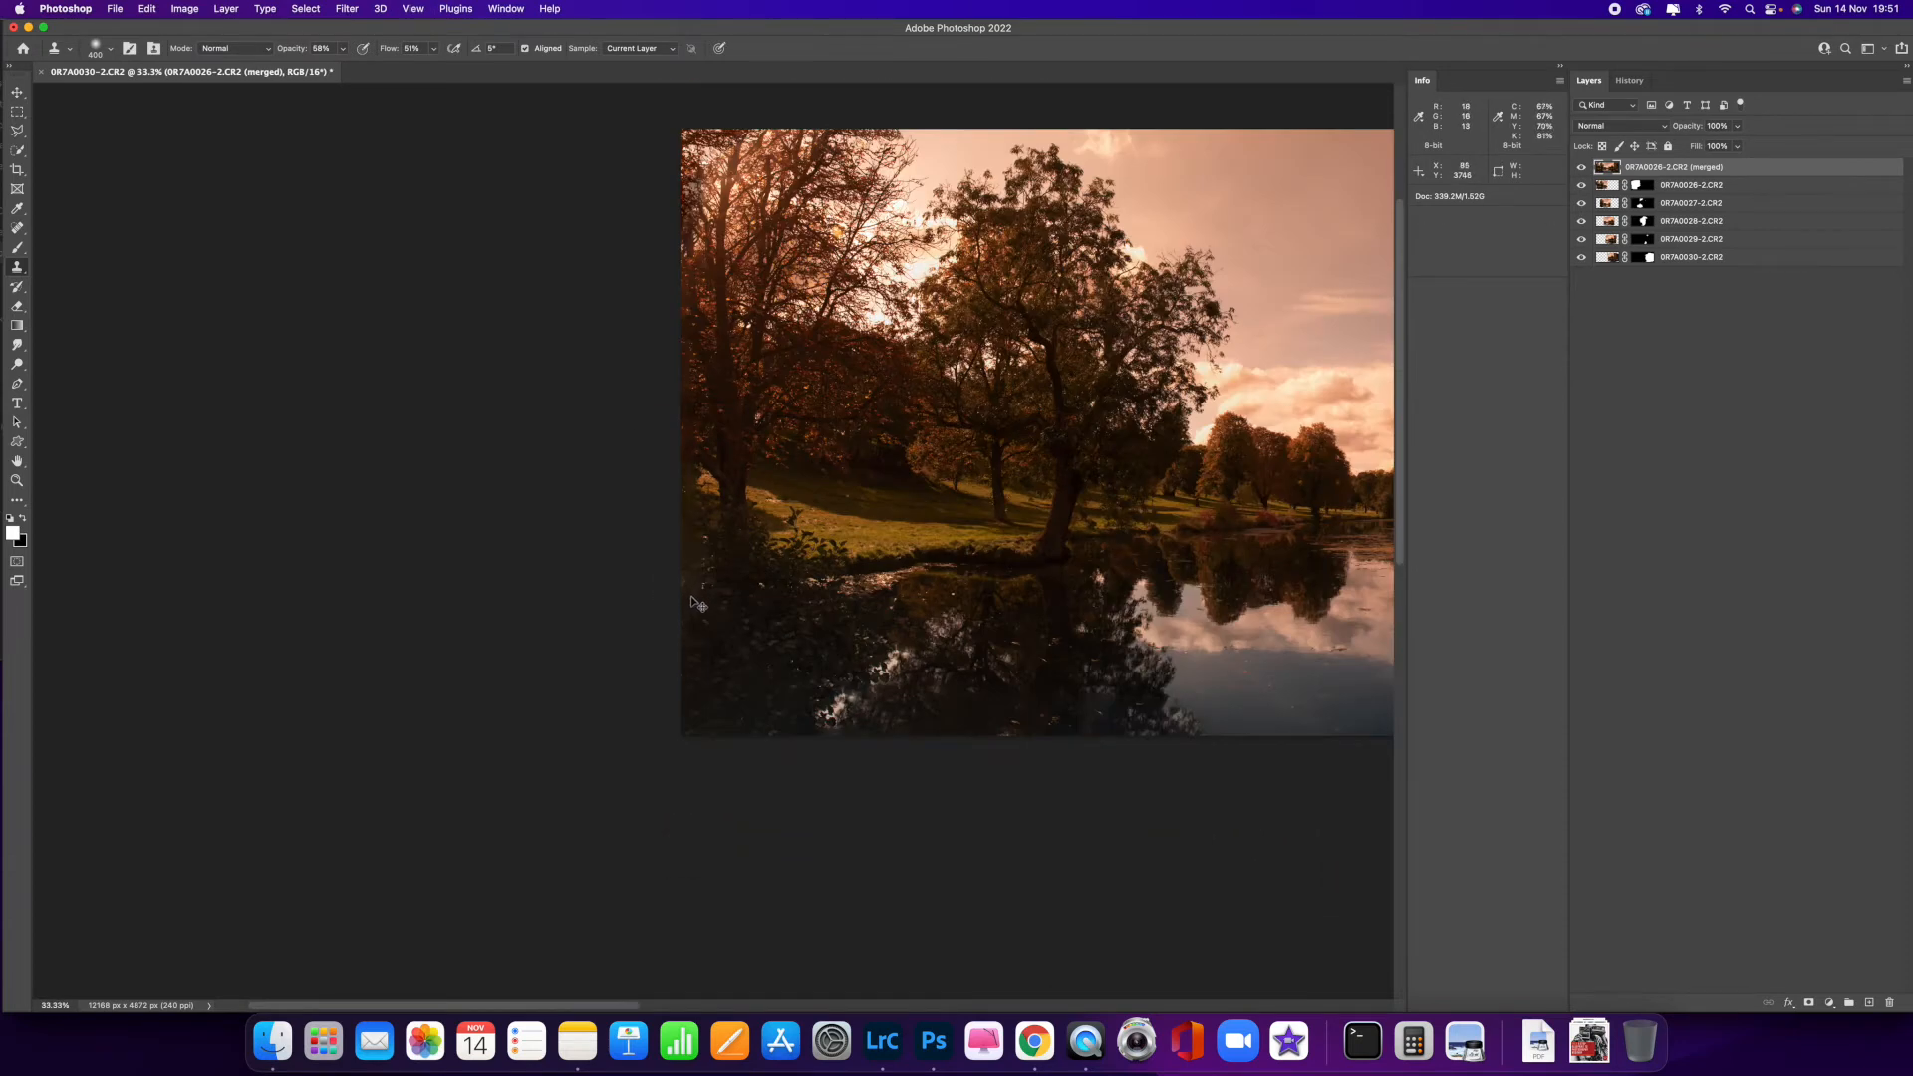
{"action": "key", "text": "super+minus"}
- Crop the blurred strip off the panorama's left edge, making the image 12003 px wide
{"action": "left_click", "coordinate": [17, 172]}
{"action": "key", "text": "super+plus"}
{"action": "key", "text": "super+plus"}
{"action": "key", "text": "super+plus"}
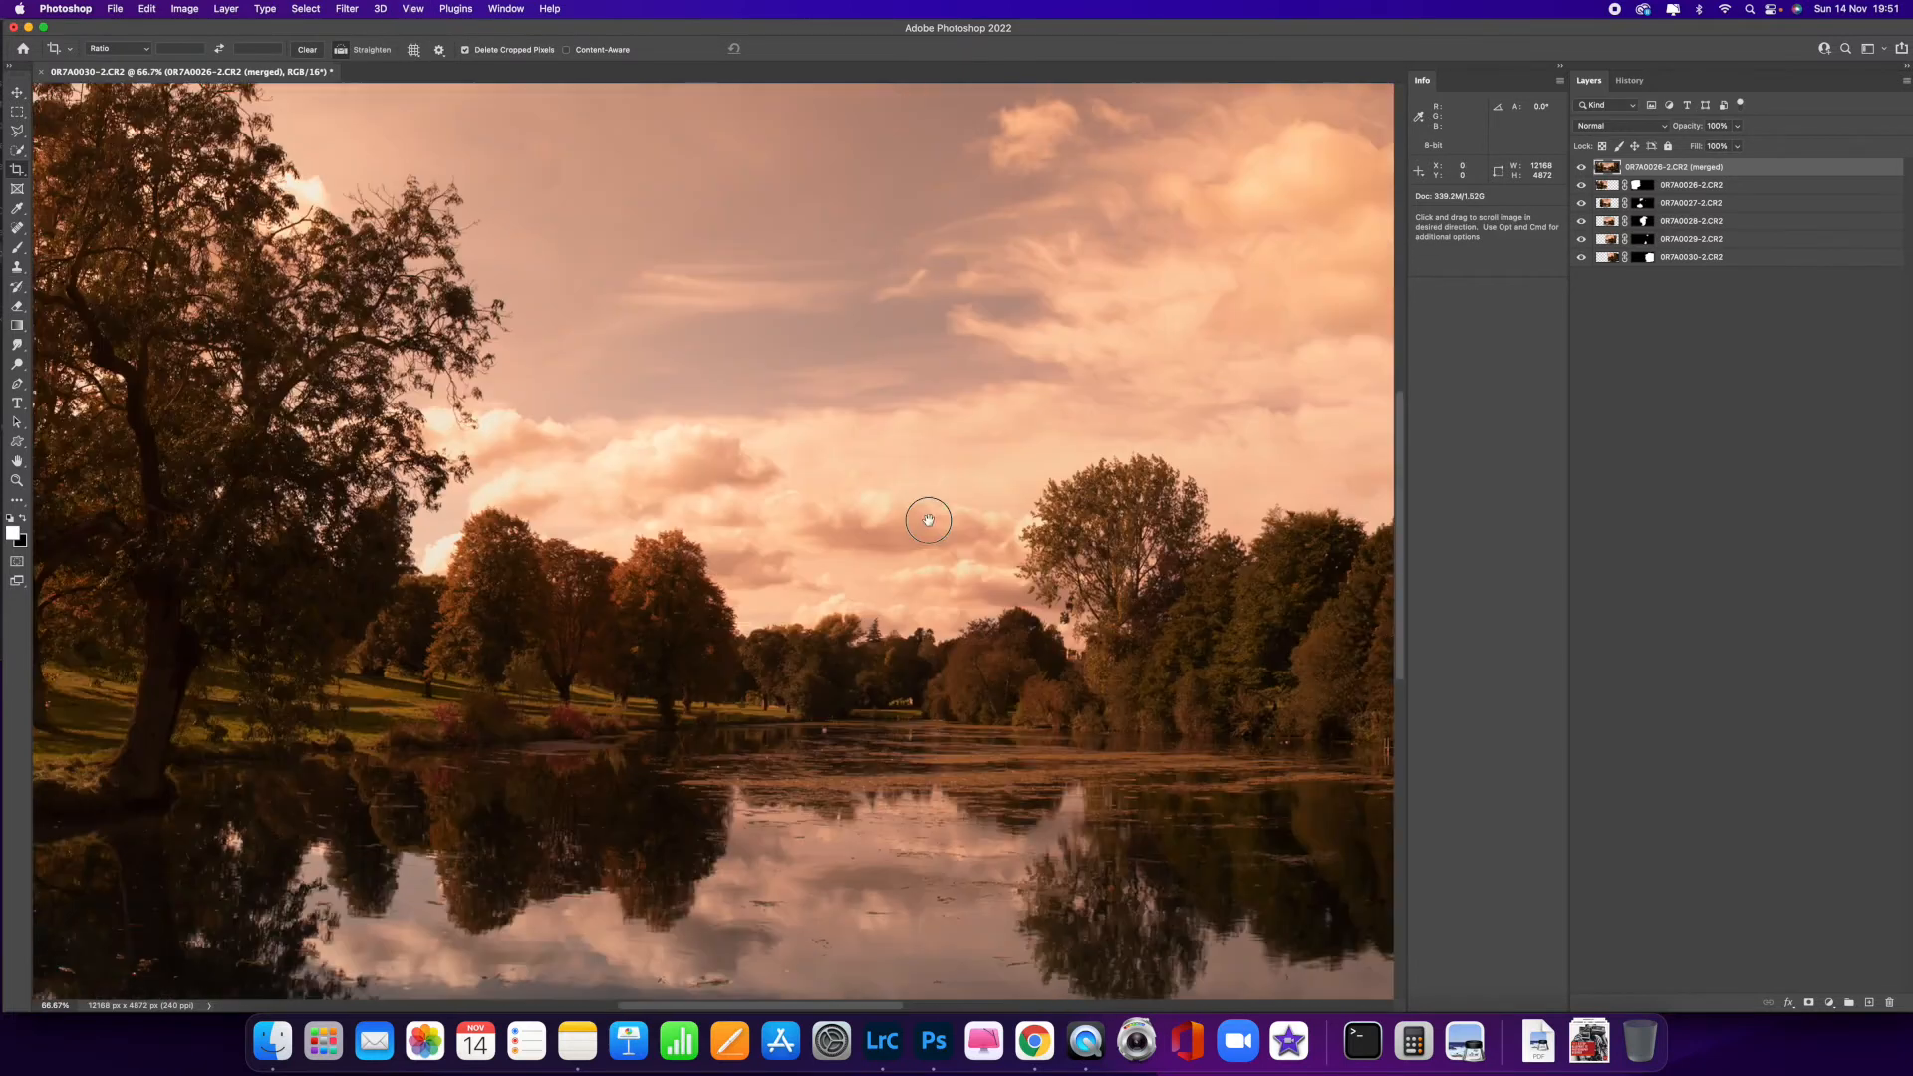
{"action": "left_click_drag", "start_coordinate": [928, 520], "coordinate": [1440, 444]}
{"action": "left_click_drag", "start_coordinate": [405, 441], "coordinate": [428, 442]}
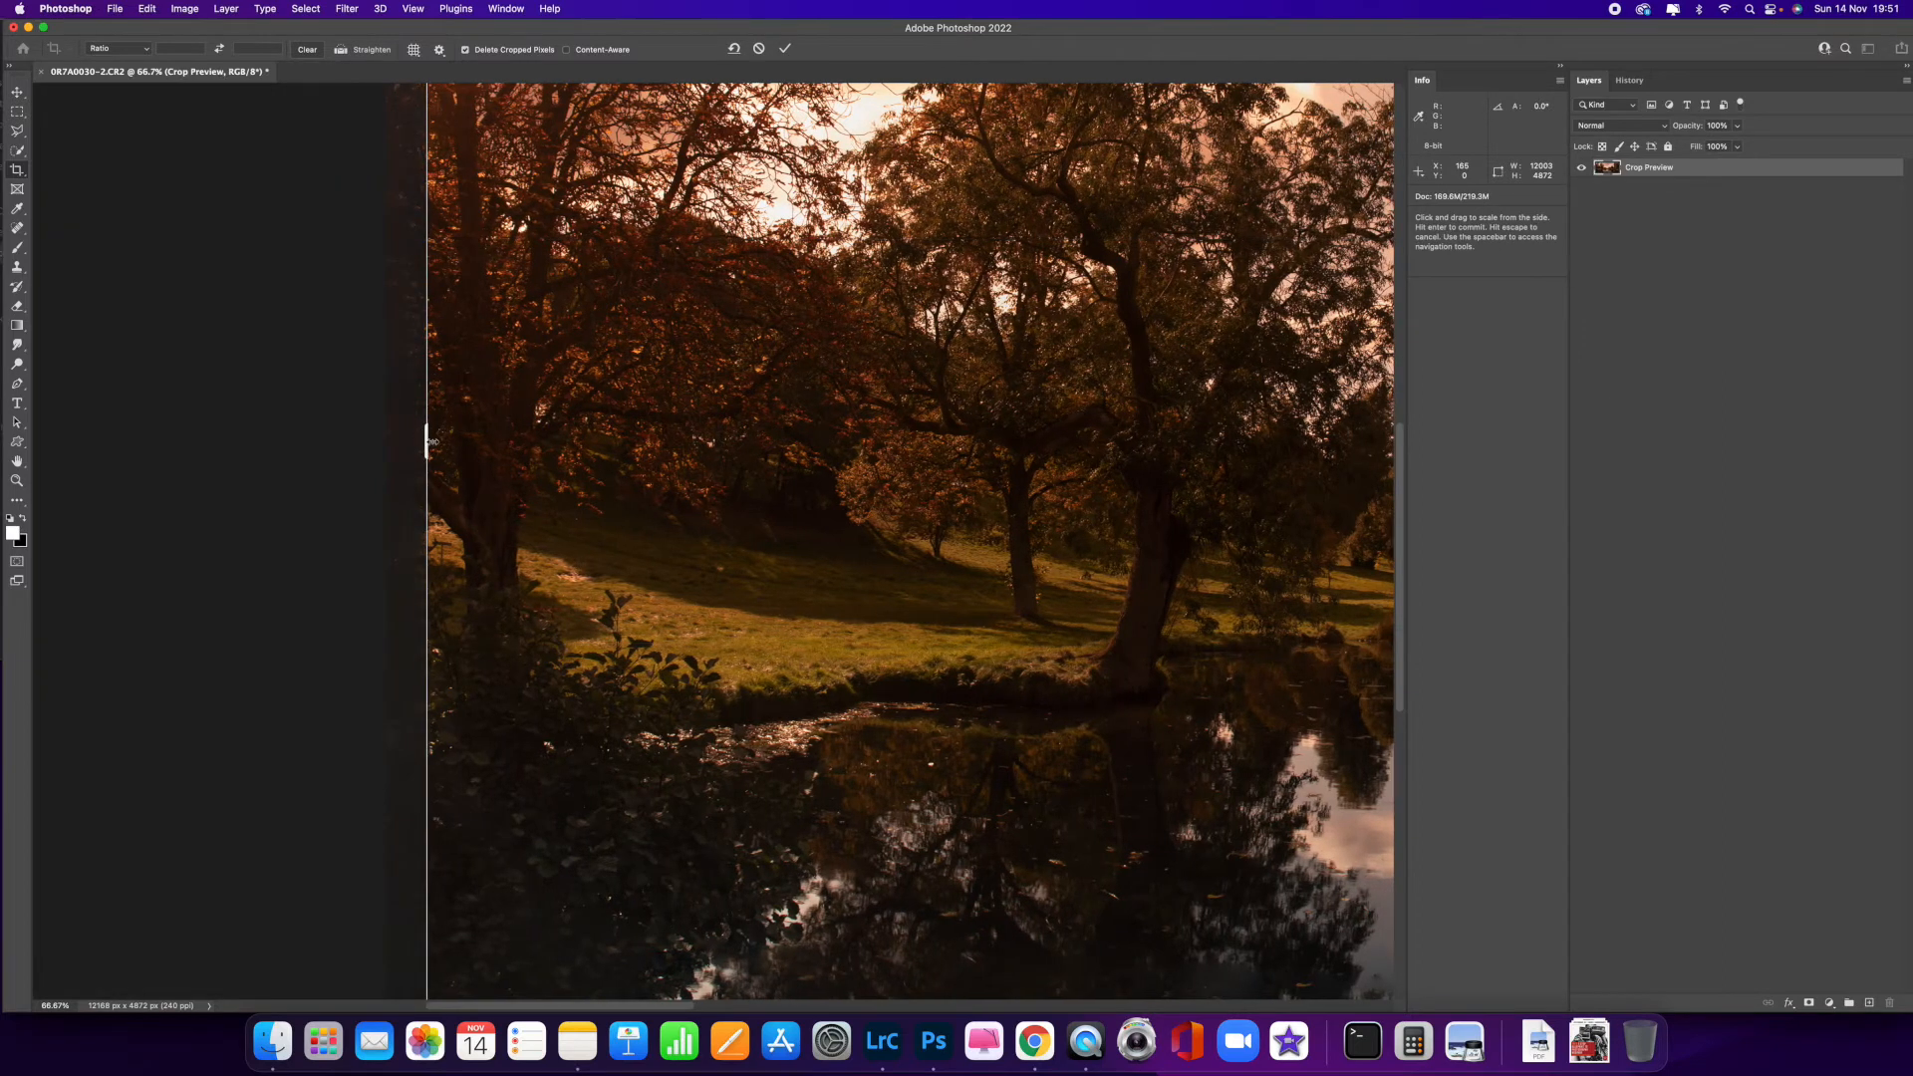
{"action": "key", "text": "super+minus"}
{"action": "key", "text": "super+minus"}
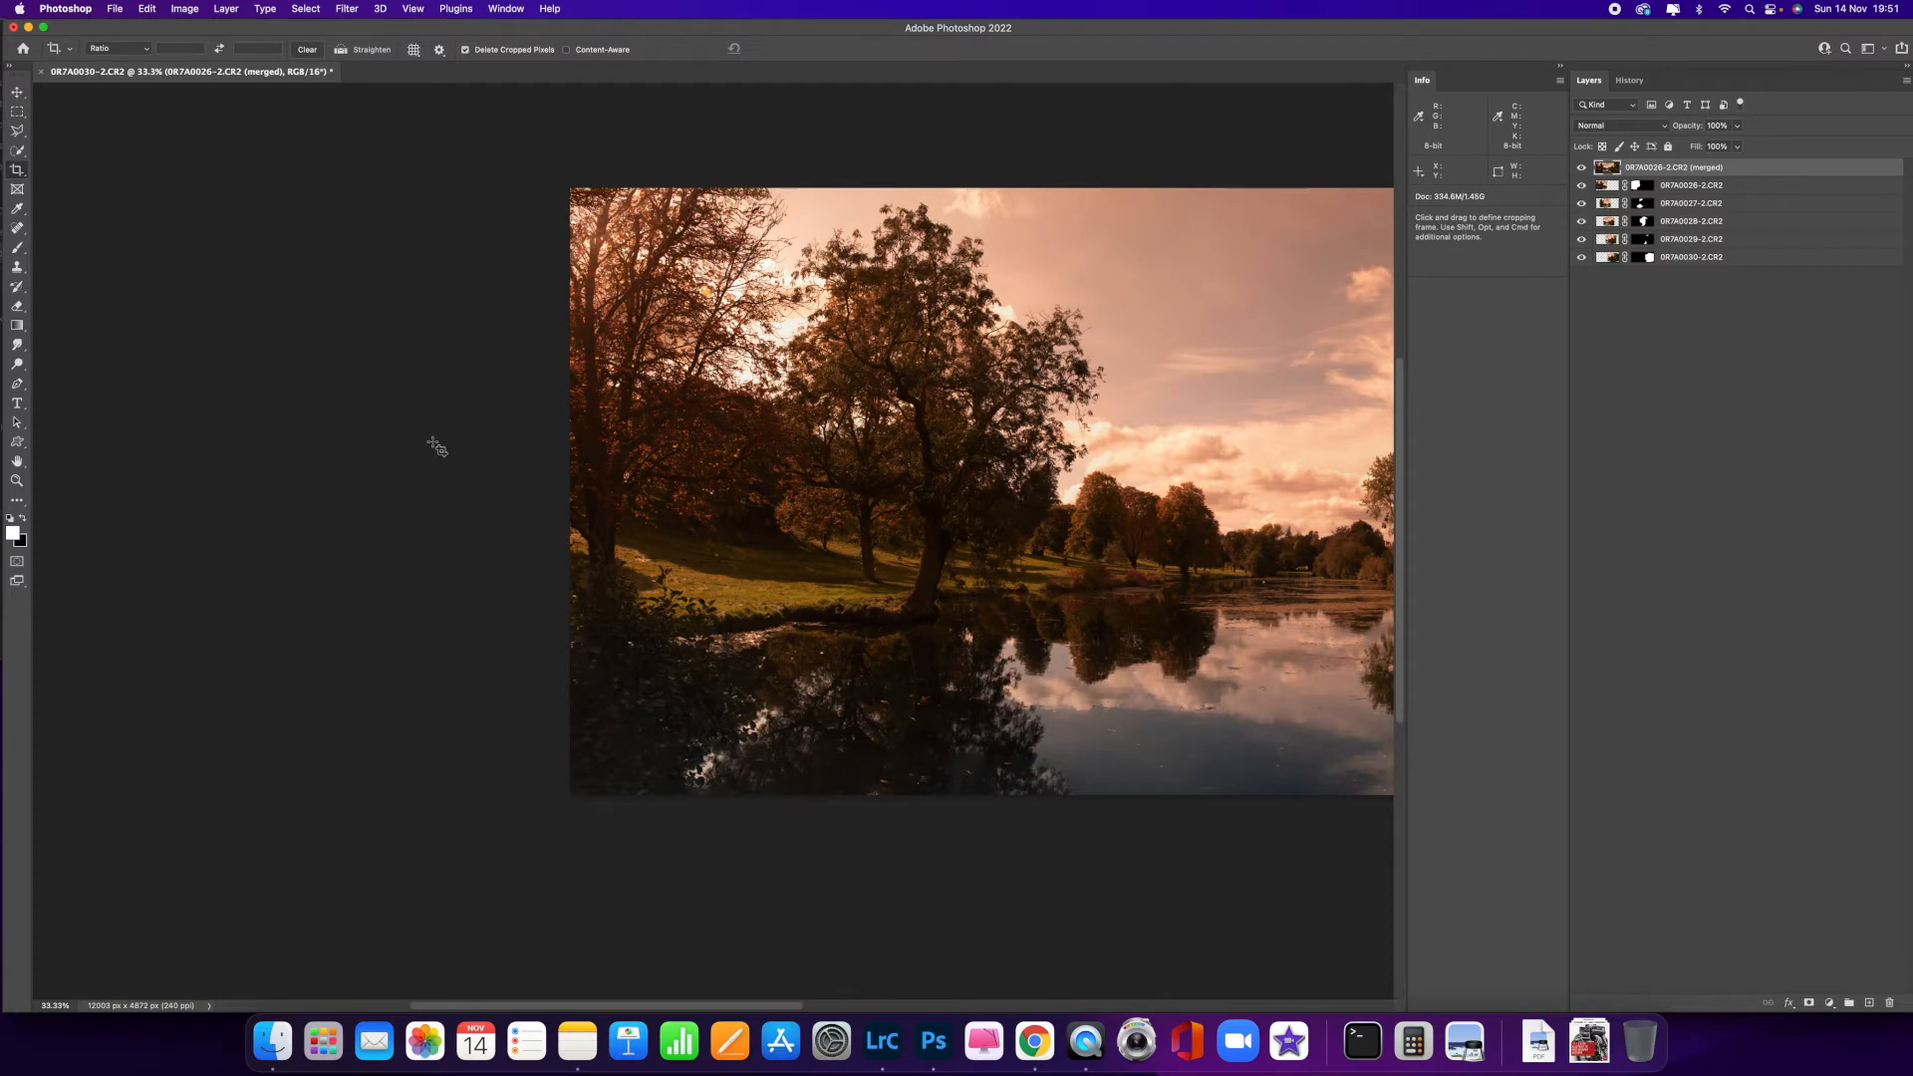
- Undo the crop of the panorama's left edge
{"action": "key", "text": "super+z"}
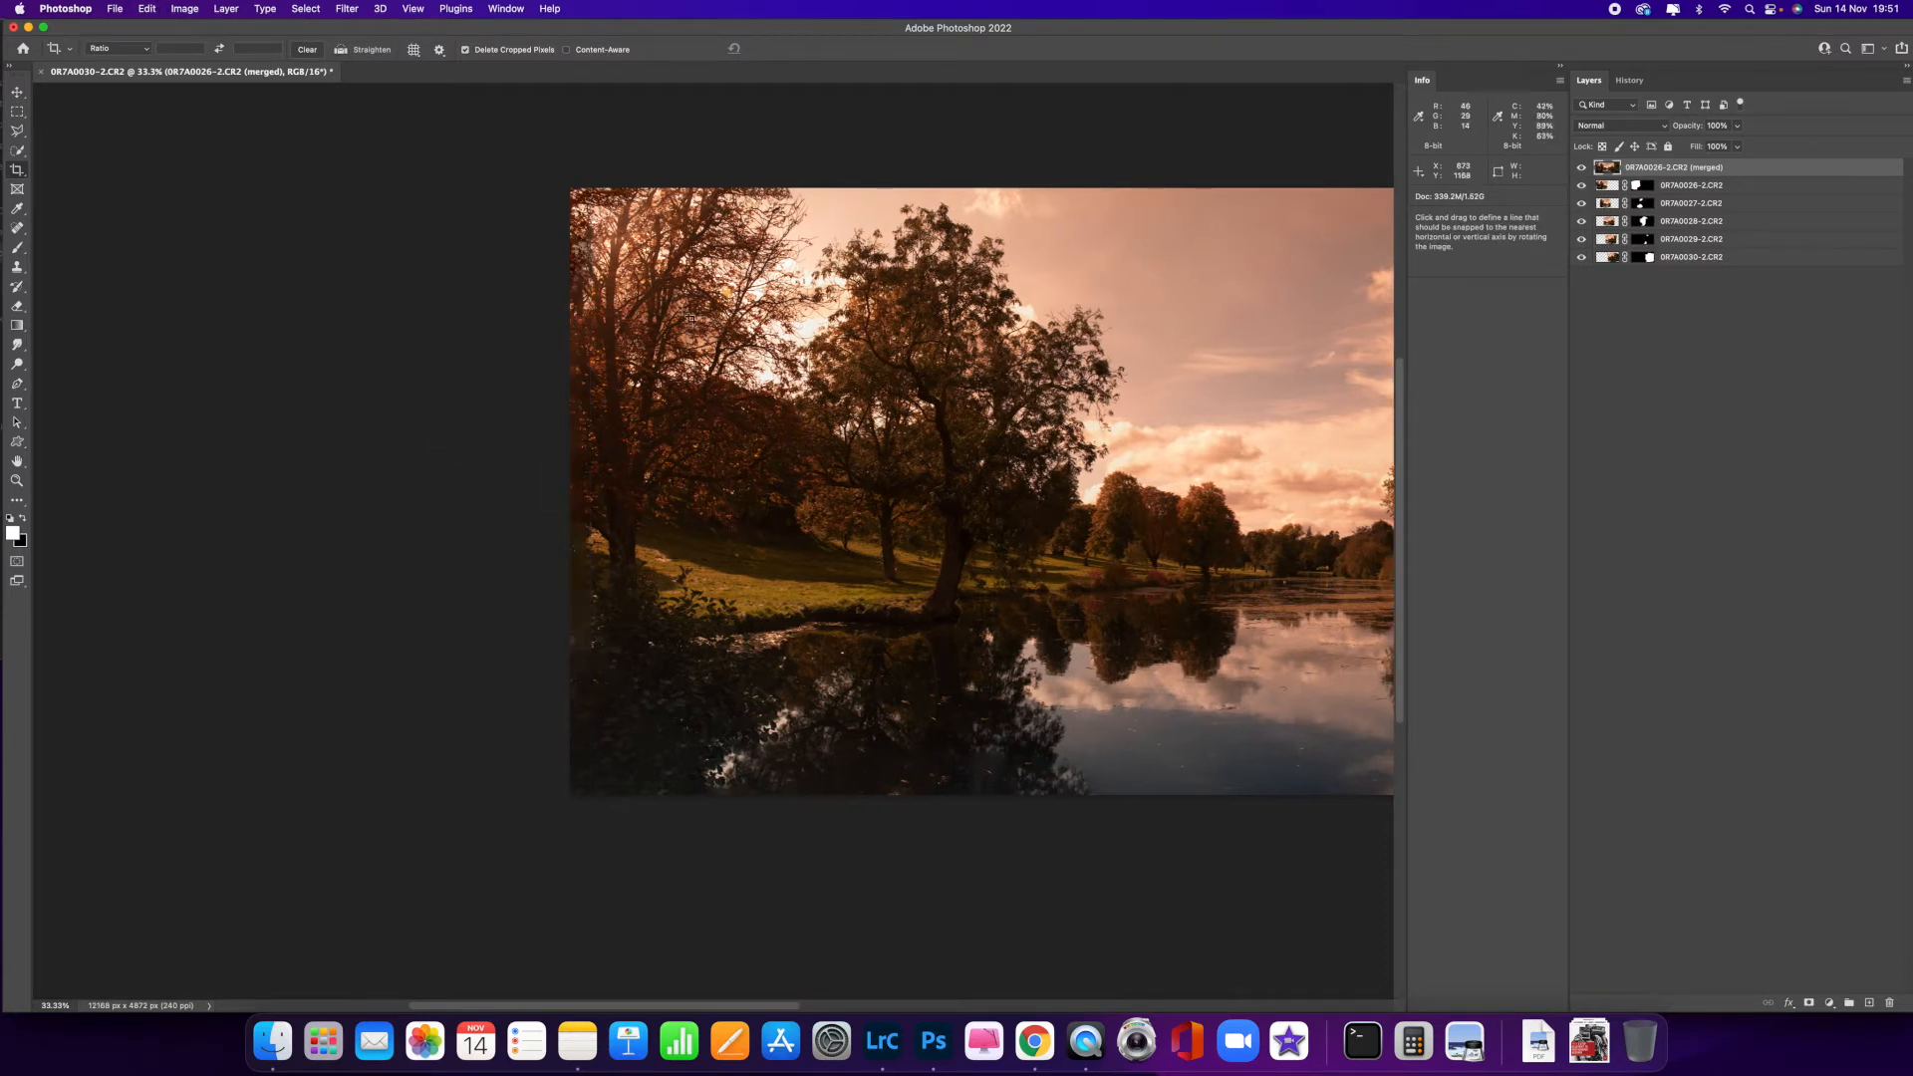
{"action": "key", "text": "super+plus"}
{"action": "key", "text": "super+plus"}
{"action": "left_click_drag", "start_coordinate": [613, 460], "coordinate": [858, 805]}
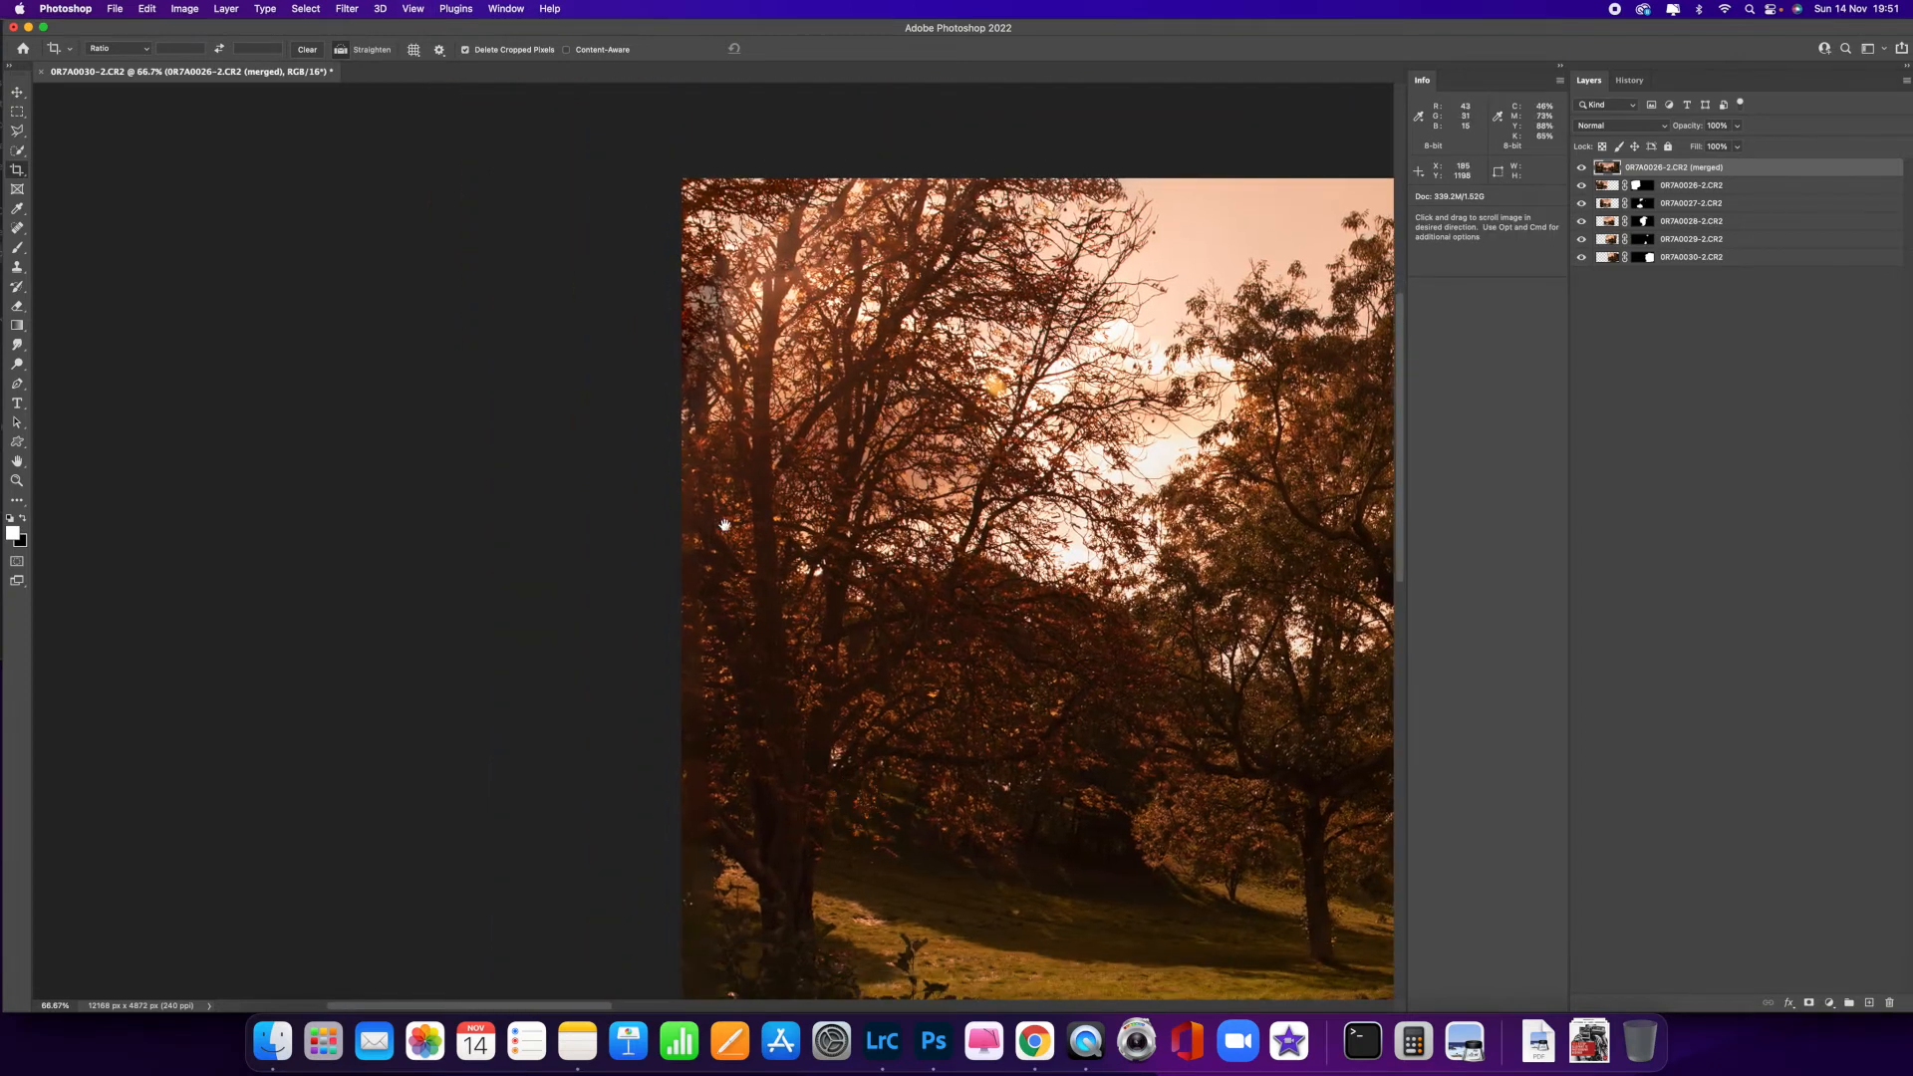
- Try to spot-heal the discoloured patch in the tree along the panorama's left edge, and undo the stroke
{"action": "left_click", "coordinate": [27, 230]}
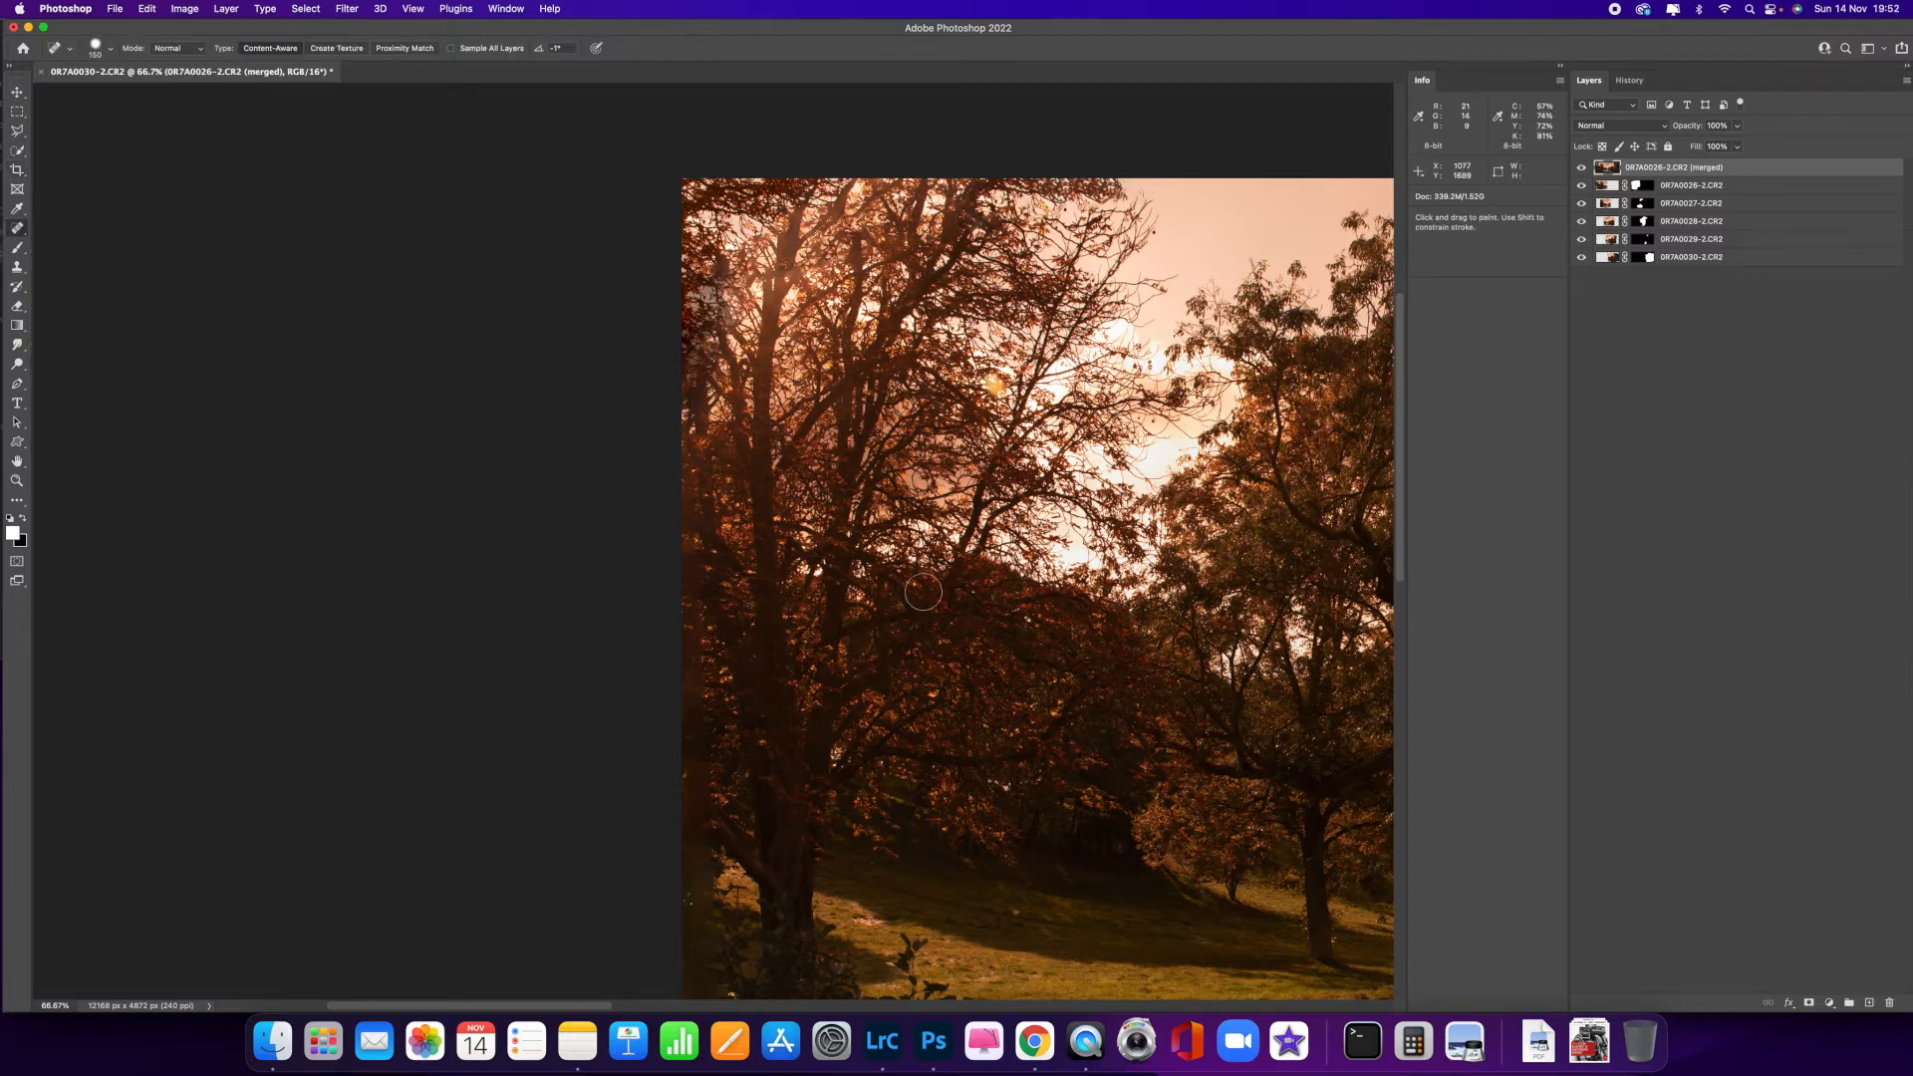
{"action": "mouse_move", "coordinate": [693, 480]}
{"action": "left_mouse_down"}
{"action": "mouse_move", "coordinate": [687, 308]}
{"action": "mouse_move", "coordinate": [737, 430]}
{"action": "left_mouse_up"}
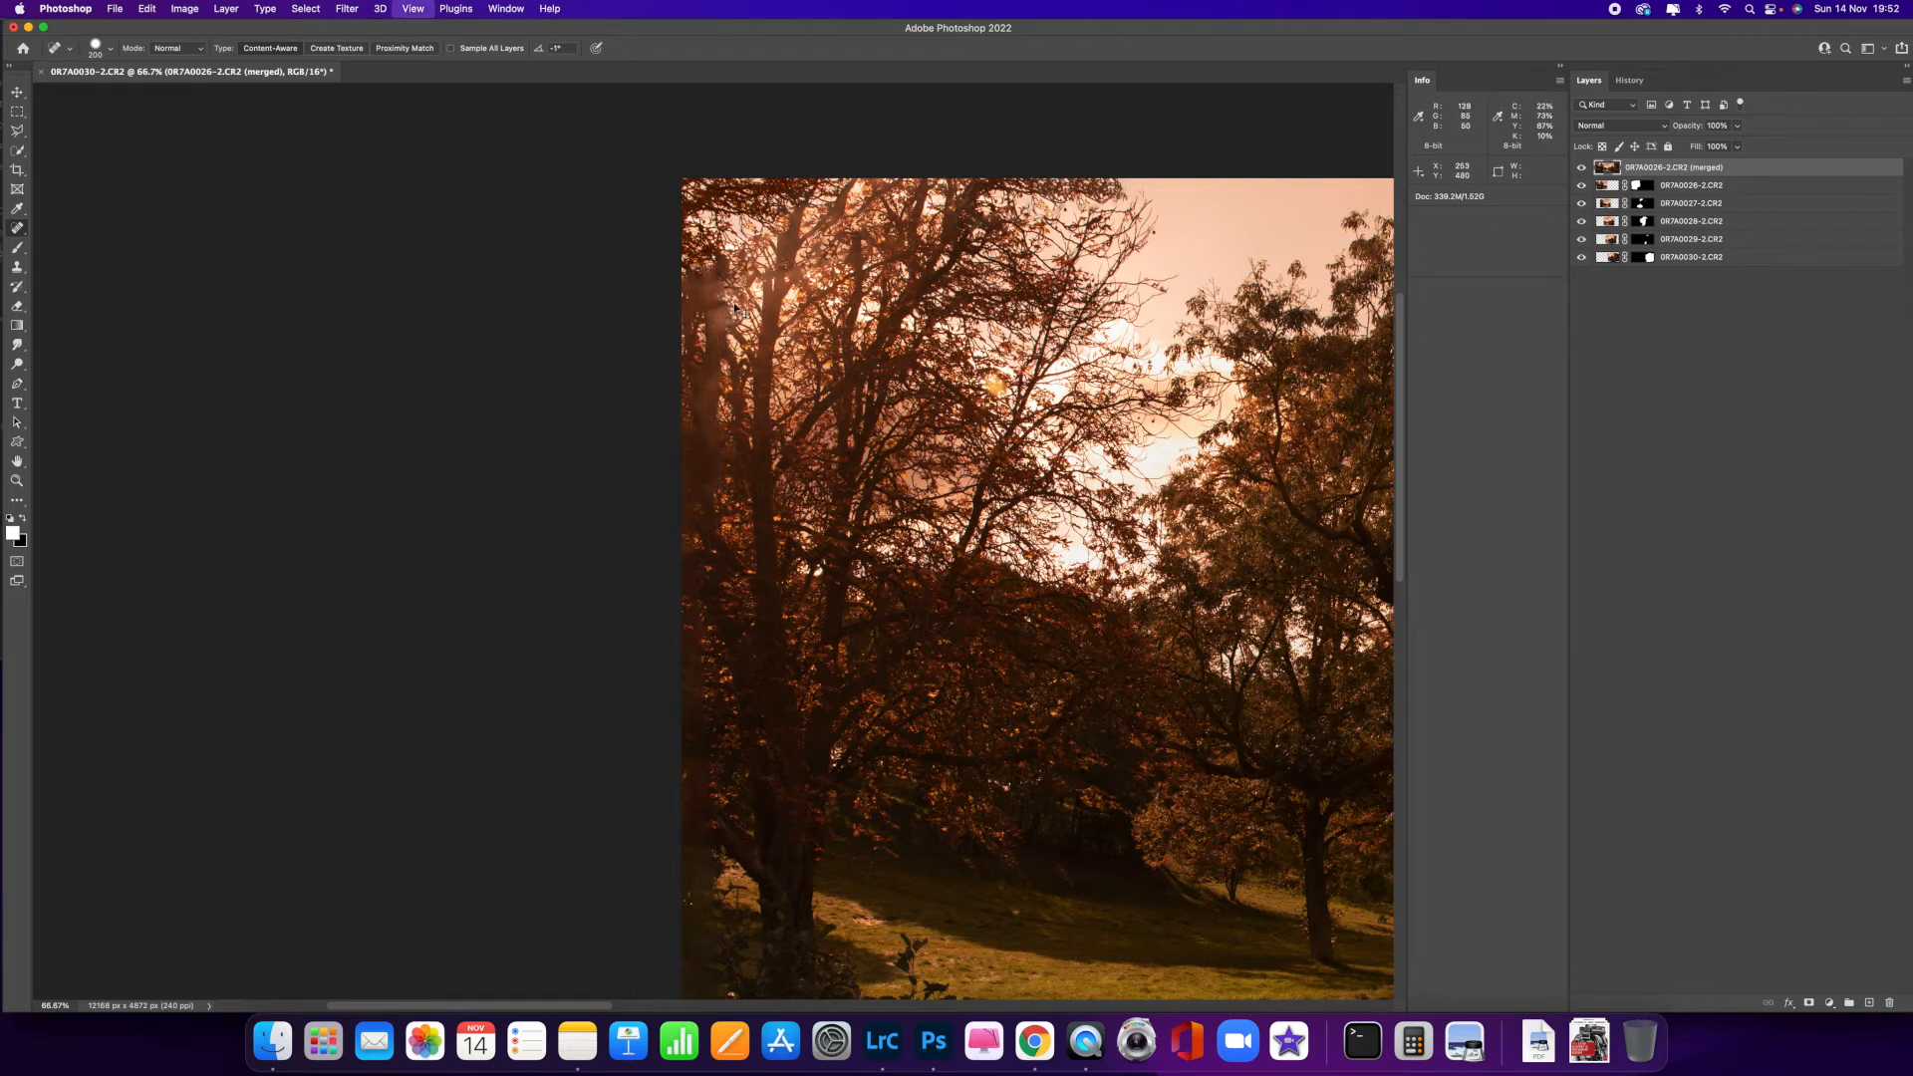
{"action": "key", "text": "super+equal"}
{"action": "key", "text": "super+equal"}
{"action": "scroll", "coordinate": [722, 598], "scroll_direction": "up", "scroll_amount": 3}
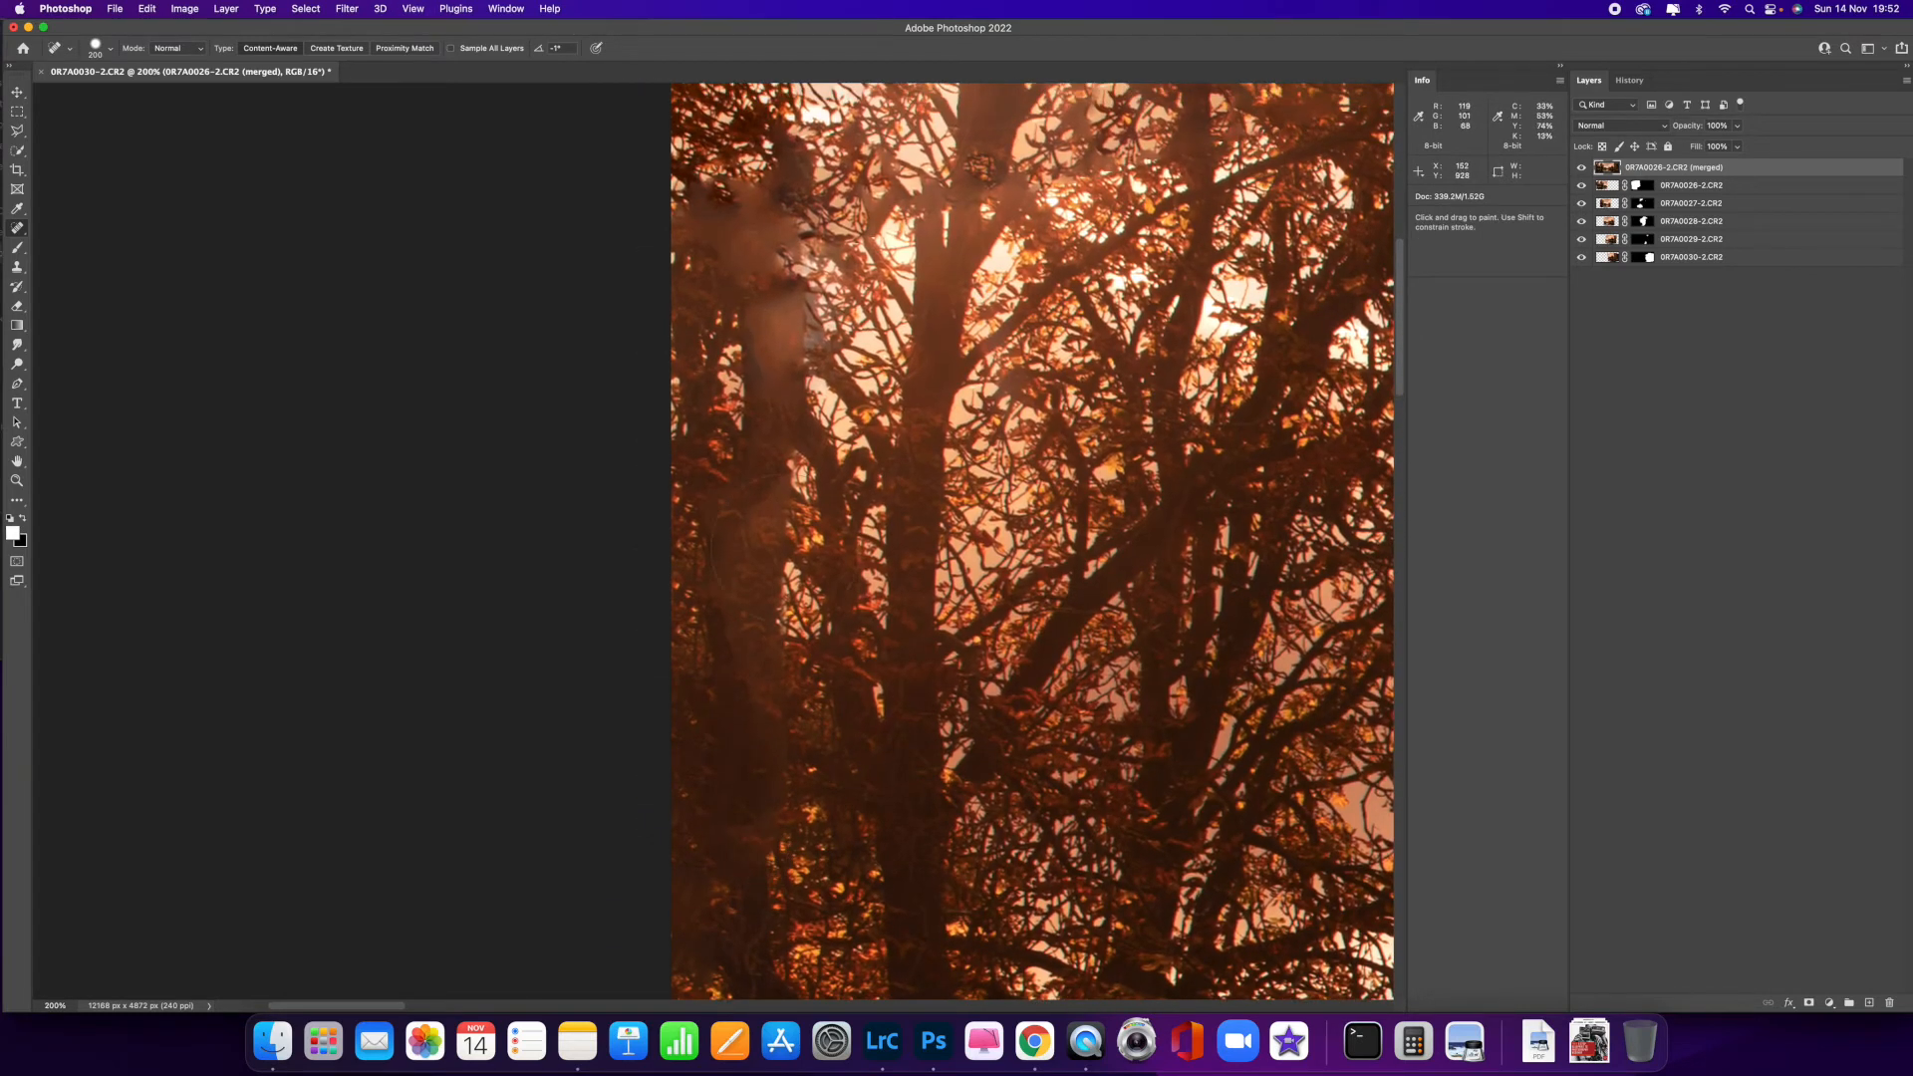
{"action": "key", "text": "super+z"}
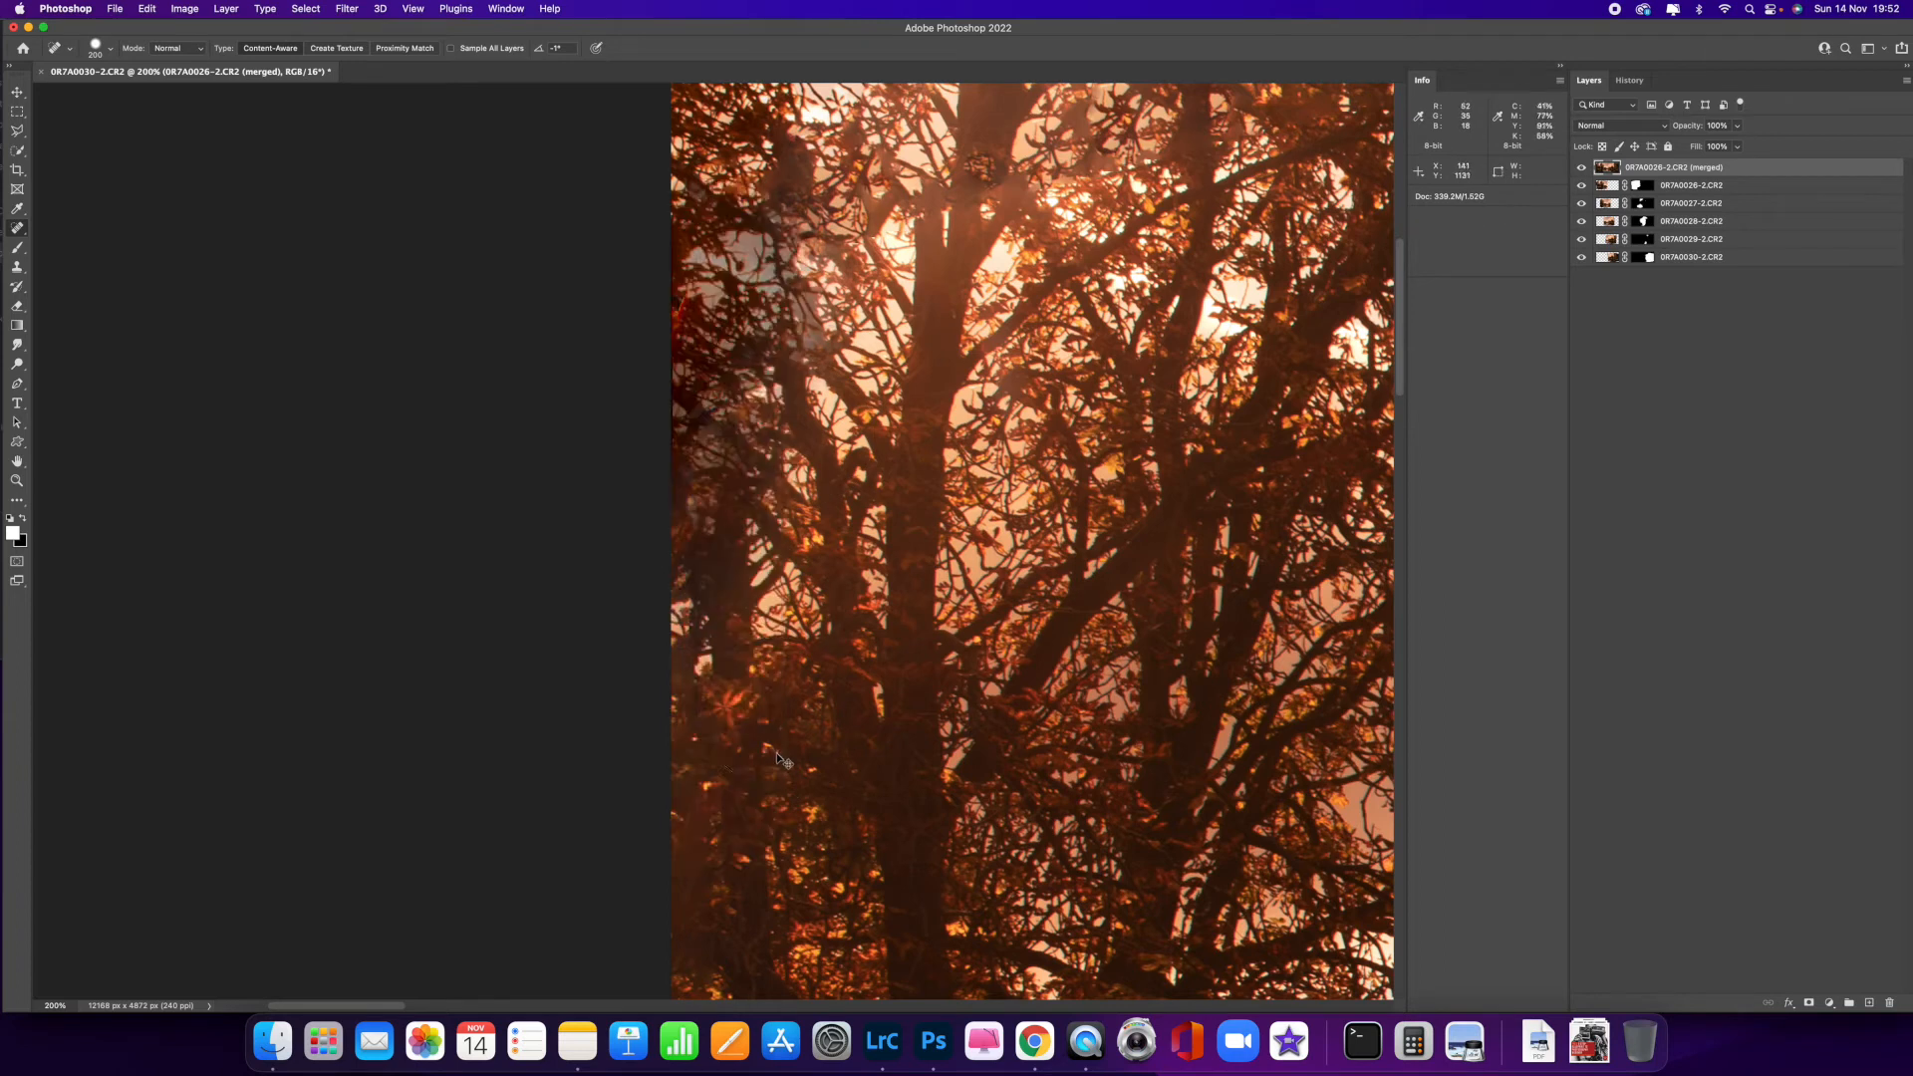
- Clone branches over the pale patch in the upper tree near the left edge, using a 100 px brush
{"action": "left_click", "coordinate": [18, 268]}
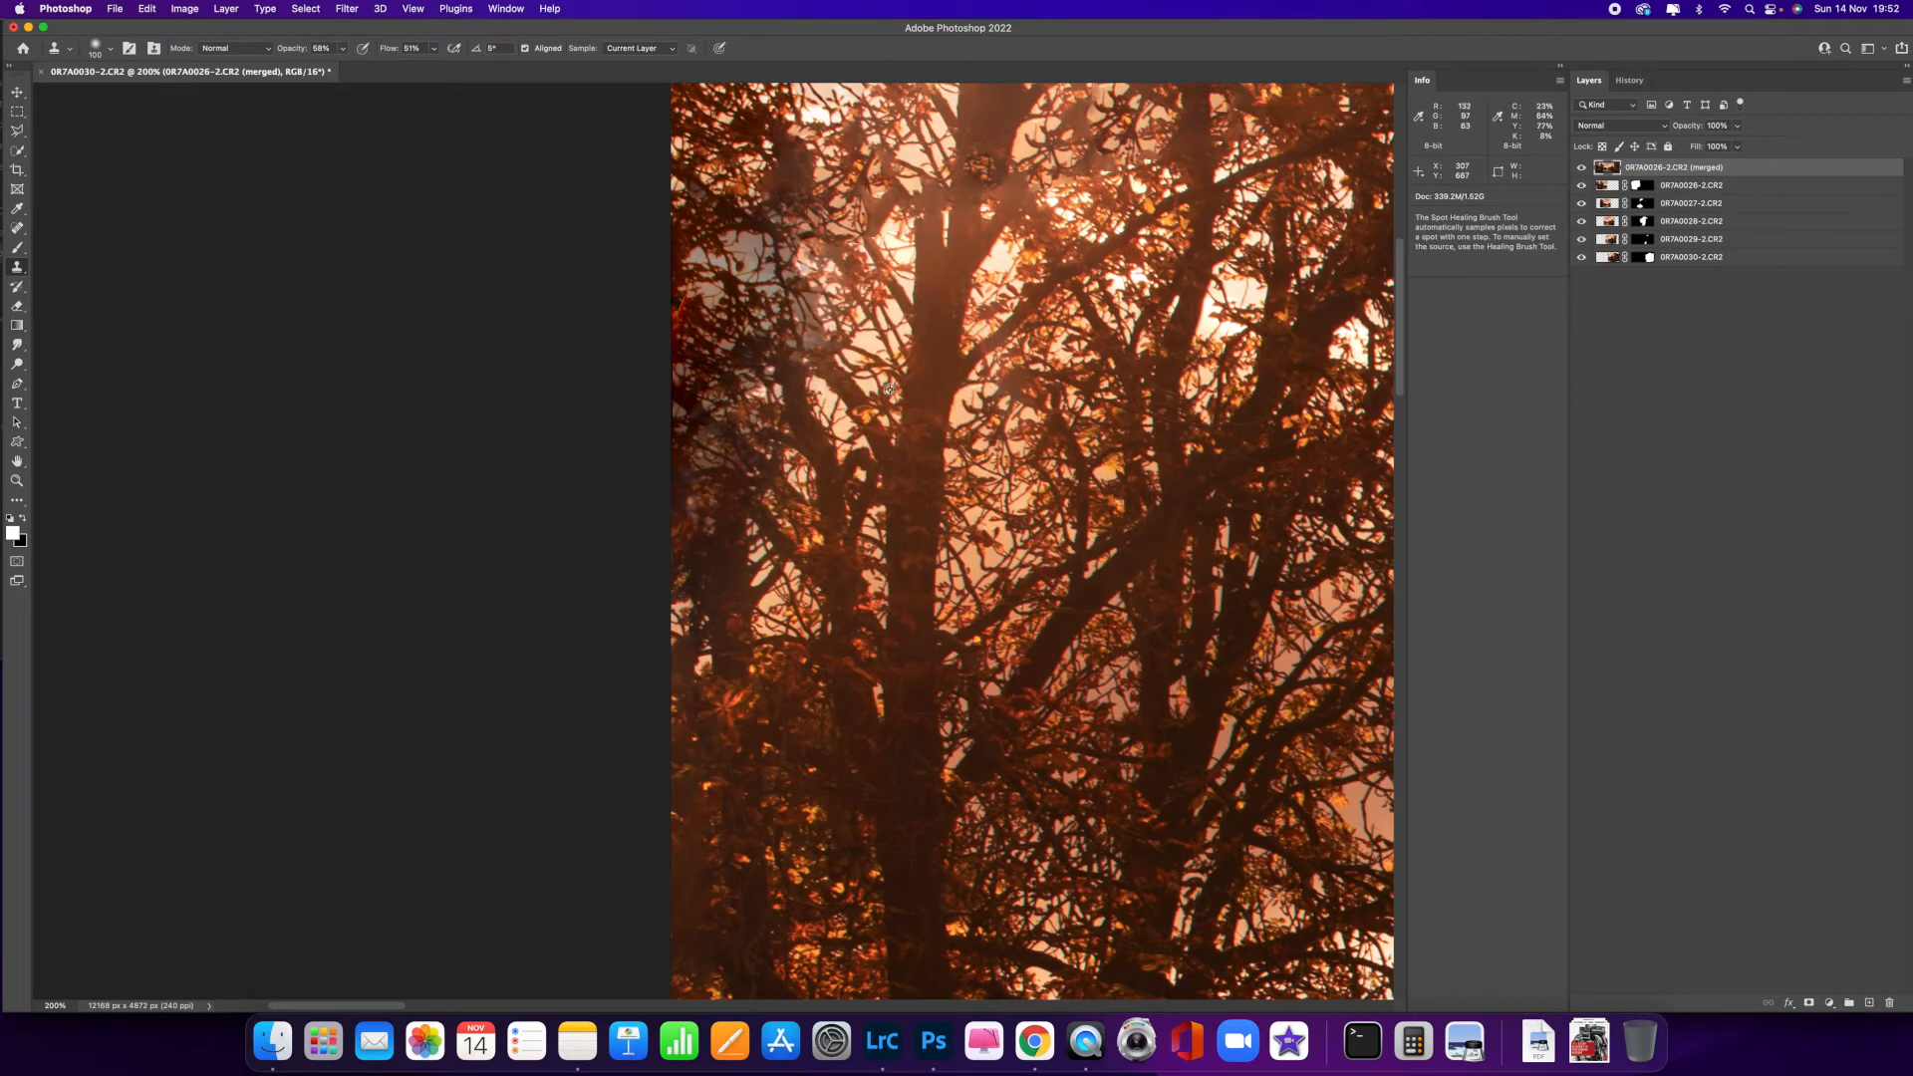
{"action": "left_click", "coordinate": [863, 363], "text": "alt"}
{"action": "left_click_drag", "start_coordinate": [811, 330], "coordinate": [808, 307]}
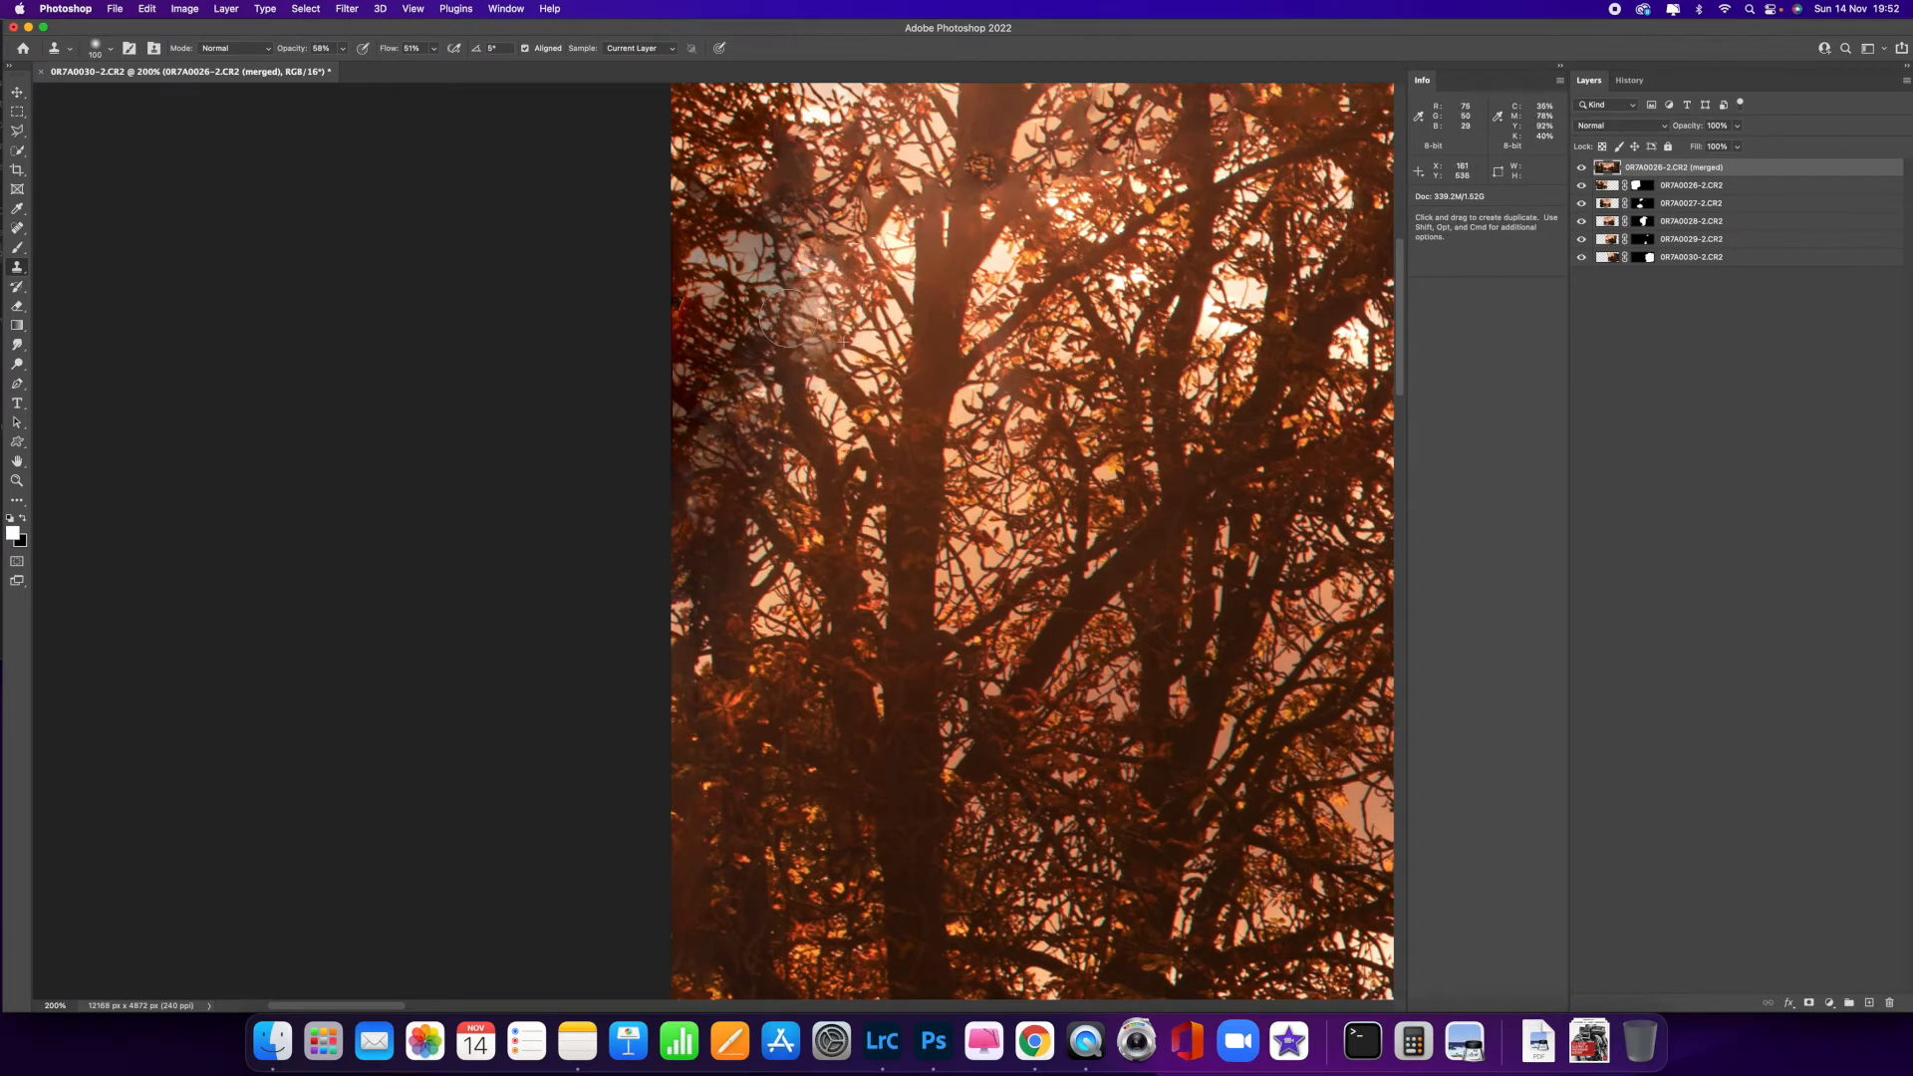
{"action": "scroll", "coordinate": [792, 348], "scroll_direction": "down", "scroll_amount": 2}
{"action": "scroll", "coordinate": [793, 349], "scroll_direction": "left", "scroll_amount": 1}
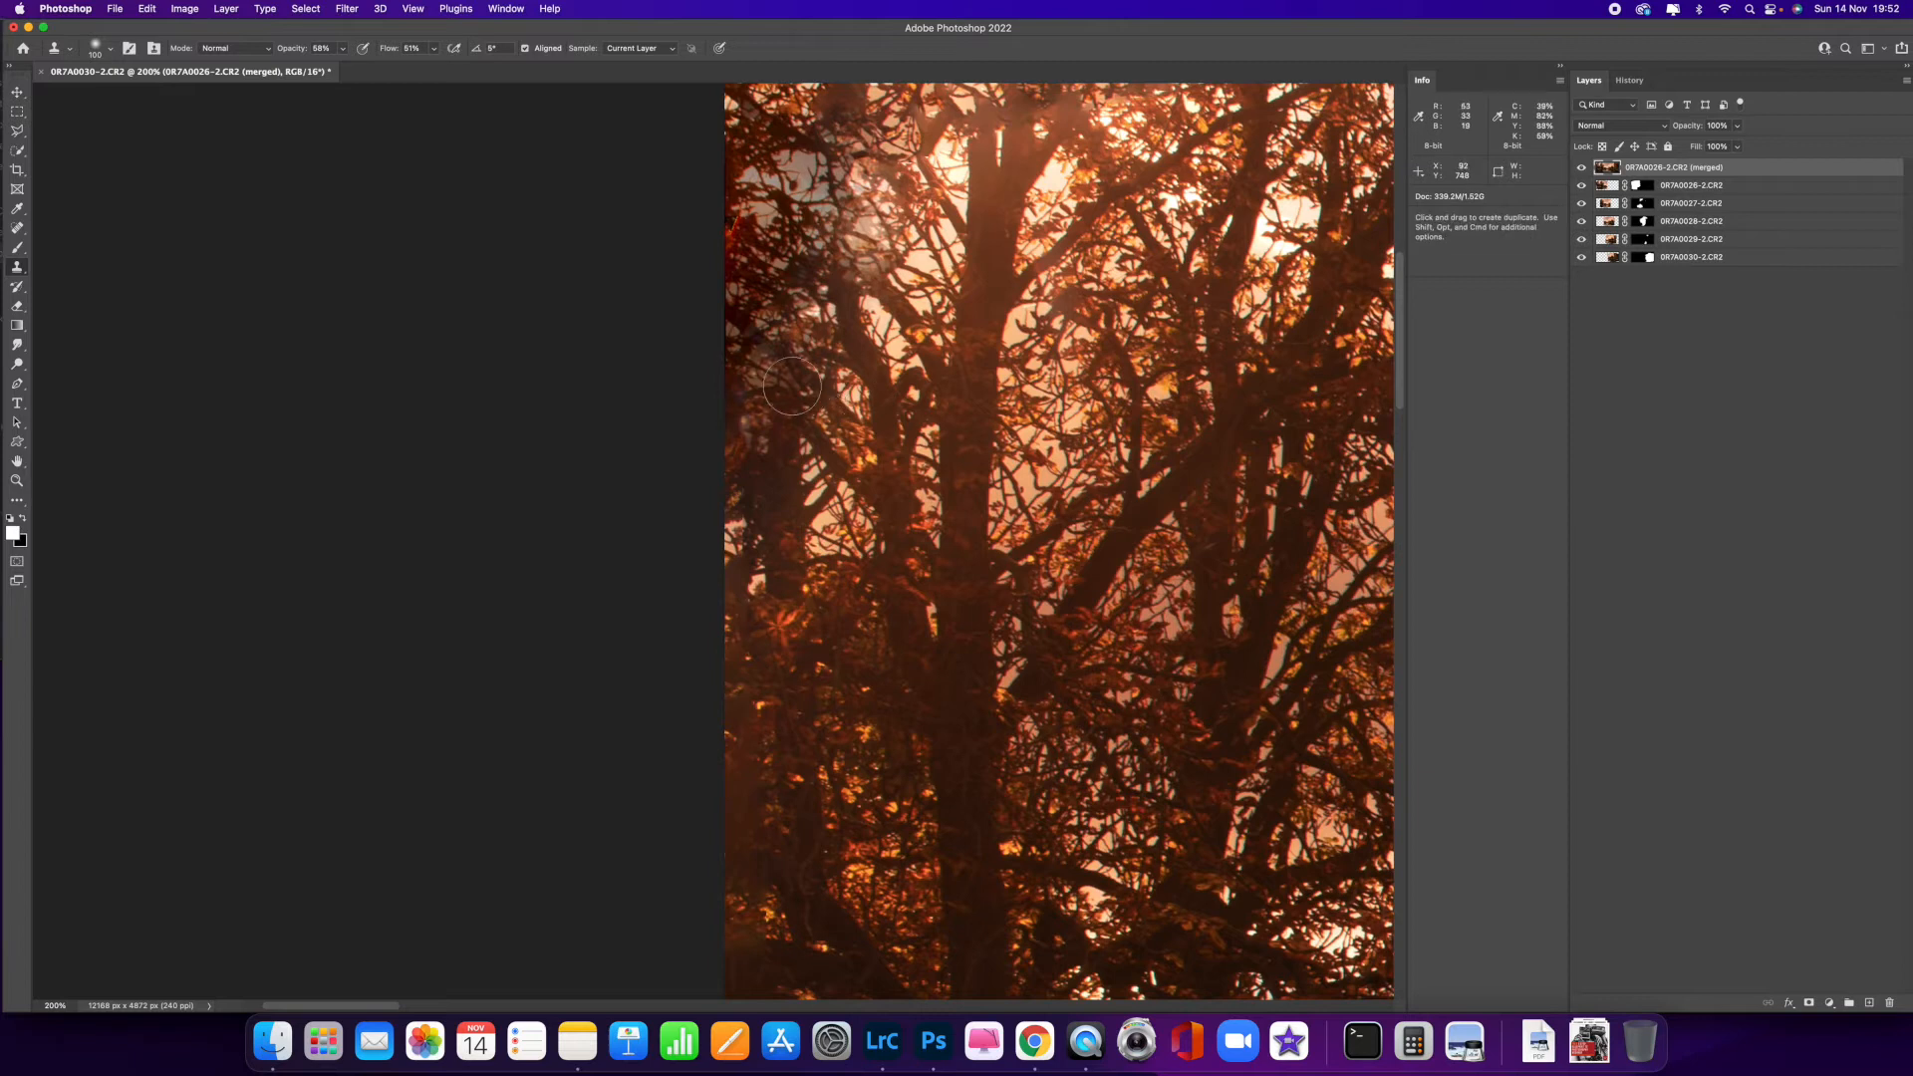
- Clone reddish leaves over the hazy strip along the left edge, working down the tree's lower foliage
{"action": "left_click_drag", "start_coordinate": [880, 550], "coordinate": [862, 245]}
{"action": "mouse_move", "coordinate": [828, 487]}
{"action": "left_mouse_down"}
{"action": "mouse_move", "coordinate": [880, 316]}
{"action": "mouse_move", "coordinate": [823, 548]}
{"action": "left_mouse_up"}
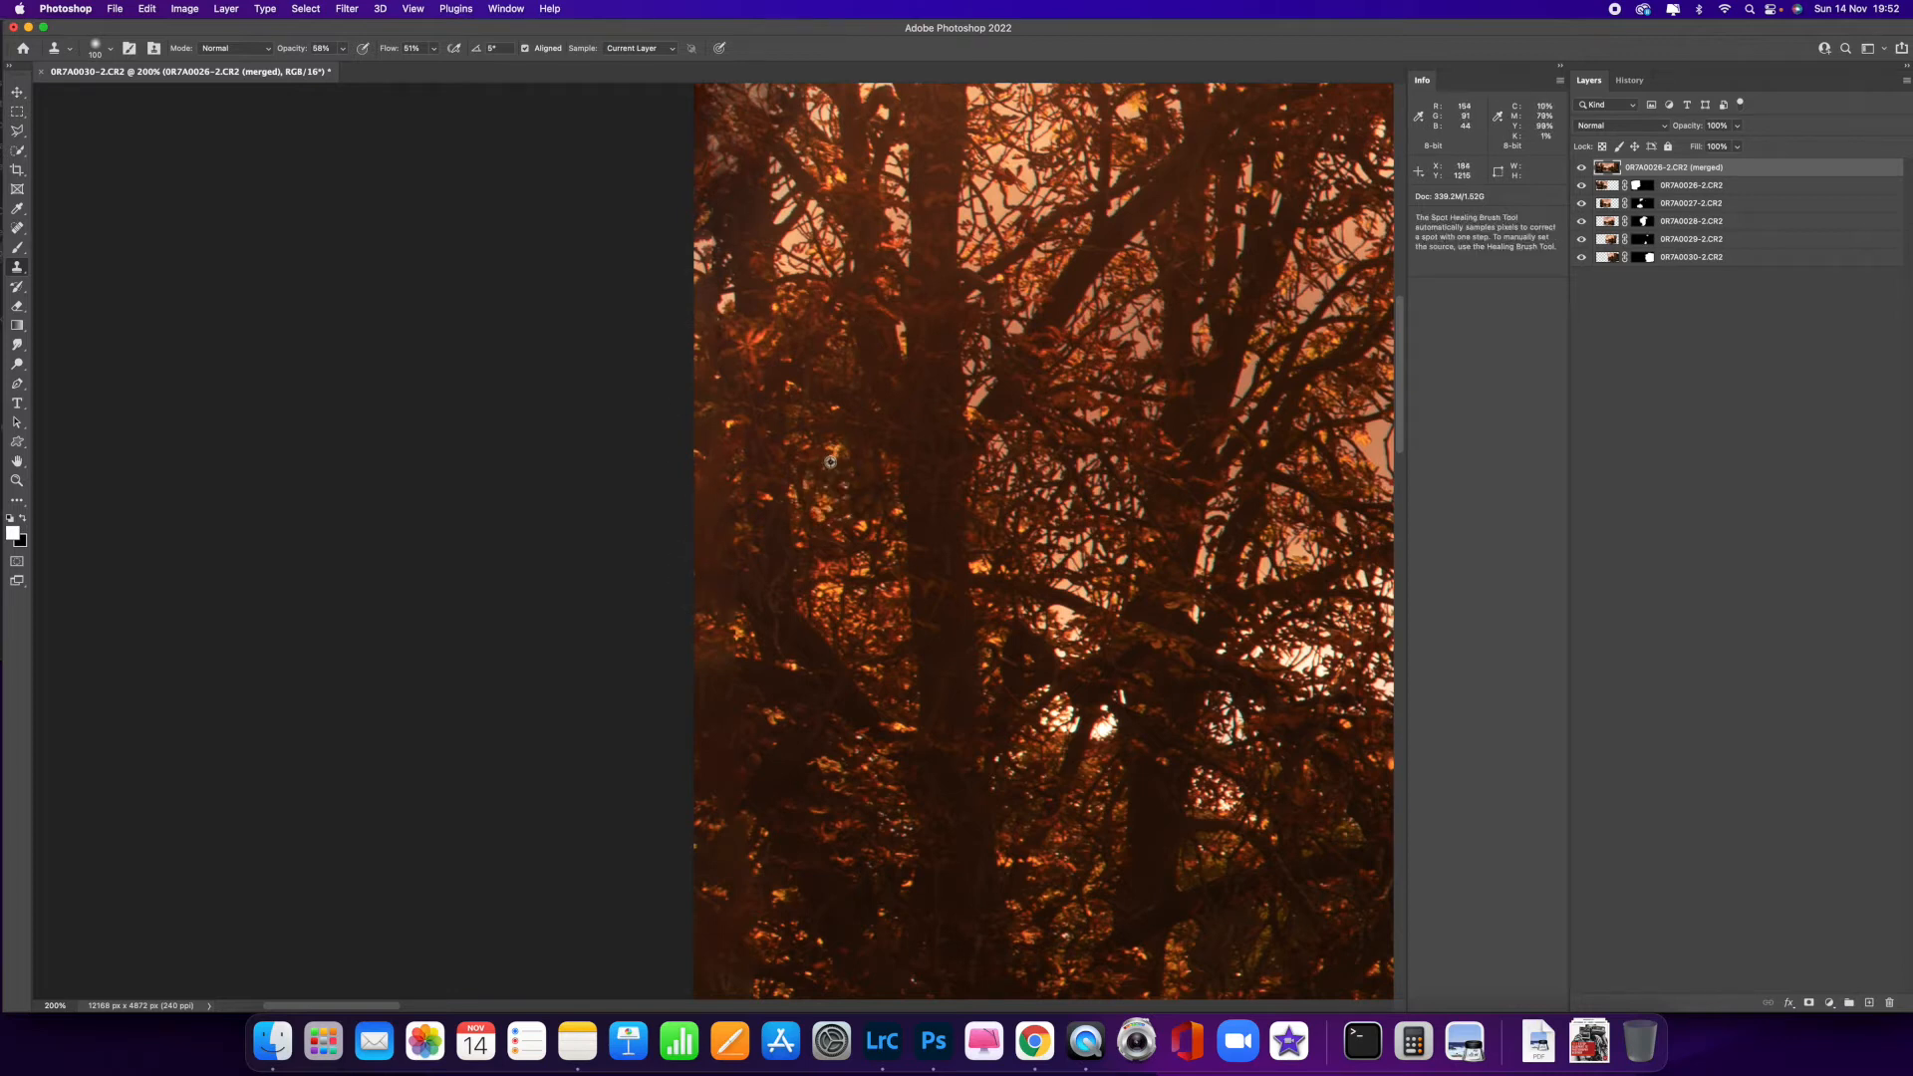
{"action": "mouse_move", "coordinate": [721, 588]}
{"action": "left_mouse_down"}
{"action": "mouse_move", "coordinate": [711, 308]}
{"action": "mouse_move", "coordinate": [725, 834]}
{"action": "mouse_move", "coordinate": [827, 785]}
{"action": "mouse_move", "coordinate": [886, 408]}
{"action": "mouse_move", "coordinate": [797, 421]}
{"action": "mouse_move", "coordinate": [791, 567]}
{"action": "mouse_move", "coordinate": [768, 458]}
{"action": "mouse_move", "coordinate": [787, 634]}
{"action": "mouse_move", "coordinate": [849, 639]}
{"action": "mouse_move", "coordinate": [796, 626]}
{"action": "mouse_move", "coordinate": [781, 400]}
{"action": "mouse_move", "coordinate": [797, 369]}
{"action": "mouse_move", "coordinate": [804, 573]}
{"action": "mouse_move", "coordinate": [777, 690]}
{"action": "mouse_move", "coordinate": [821, 763]}
{"action": "mouse_move", "coordinate": [817, 457]}
{"action": "left_mouse_up"}
{"action": "mouse_move", "coordinate": [819, 846]}
{"action": "left_mouse_down"}
{"action": "mouse_move", "coordinate": [803, 897]}
{"action": "mouse_move", "coordinate": [772, 894]}
{"action": "left_mouse_up"}
{"action": "mouse_move", "coordinate": [873, 616]}
{"action": "left_mouse_down"}
{"action": "mouse_move", "coordinate": [834, 594]}
{"action": "mouse_move", "coordinate": [777, 608]}
{"action": "mouse_move", "coordinate": [804, 642]}
{"action": "mouse_move", "coordinate": [781, 726]}
{"action": "mouse_move", "coordinate": [846, 452]}
{"action": "left_mouse_up"}
{"action": "left_click_drag", "start_coordinate": [791, 542], "coordinate": [831, 633]}
{"action": "mouse_move", "coordinate": [803, 809]}
{"action": "left_mouse_down"}
{"action": "mouse_move", "coordinate": [770, 853]}
{"action": "mouse_move", "coordinate": [804, 886]}
{"action": "mouse_move", "coordinate": [761, 939]}
{"action": "mouse_move", "coordinate": [807, 970]}
{"action": "mouse_move", "coordinate": [808, 785]}
{"action": "left_mouse_up"}
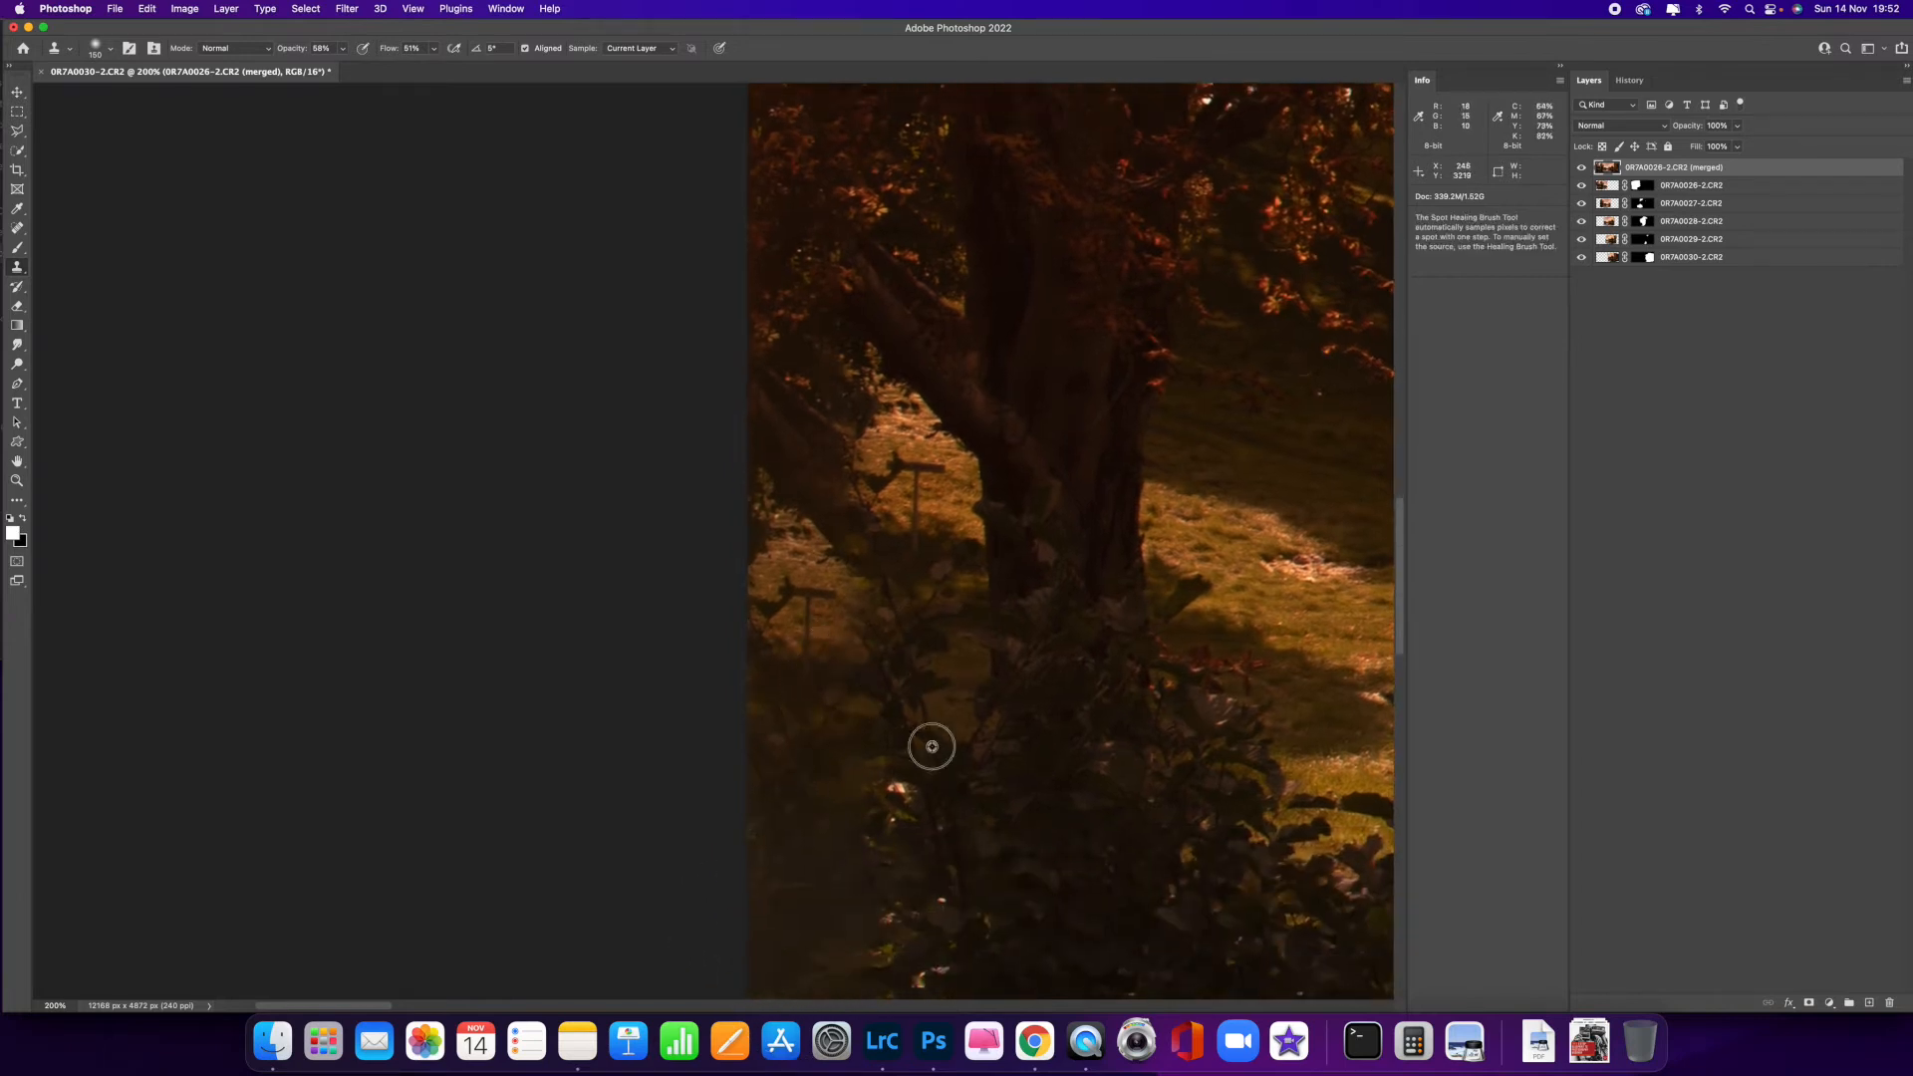
- Clone dark leaves over the hazy part of the bush beside the tree's base at the left edge
{"action": "mouse_move", "coordinate": [847, 666]}
{"action": "left_mouse_down"}
{"action": "mouse_move", "coordinate": [833, 611]}
{"action": "mouse_move", "coordinate": [790, 602]}
{"action": "mouse_move", "coordinate": [859, 737]}
{"action": "mouse_move", "coordinate": [866, 863]}
{"action": "mouse_move", "coordinate": [811, 597]}
{"action": "left_mouse_up"}
{"action": "left_click", "coordinate": [1037, 870], "text": "alt"}
{"action": "left_click", "coordinate": [968, 658], "text": "alt"}
{"action": "mouse_move", "coordinate": [799, 830]}
{"action": "left_mouse_down"}
{"action": "mouse_move", "coordinate": [704, 803]}
{"action": "mouse_move", "coordinate": [772, 819]}
{"action": "mouse_move", "coordinate": [814, 765]}
{"action": "mouse_move", "coordinate": [777, 718]}
{"action": "mouse_move", "coordinate": [733, 742]}
{"action": "left_mouse_up"}
{"action": "left_click", "coordinate": [1035, 692], "text": "alt"}
{"action": "mouse_move", "coordinate": [748, 669]}
{"action": "left_mouse_down"}
{"action": "mouse_move", "coordinate": [793, 643]}
{"action": "mouse_move", "coordinate": [738, 668]}
{"action": "mouse_move", "coordinate": [797, 556]}
{"action": "mouse_move", "coordinate": [762, 529]}
{"action": "mouse_move", "coordinate": [773, 445]}
{"action": "mouse_move", "coordinate": [714, 350]}
{"action": "mouse_move", "coordinate": [748, 376]}
{"action": "mouse_move", "coordinate": [799, 362]}
{"action": "mouse_move", "coordinate": [773, 328]}
{"action": "mouse_move", "coordinate": [799, 376]}
{"action": "mouse_move", "coordinate": [793, 310]}
{"action": "mouse_move", "coordinate": [696, 398]}
{"action": "mouse_move", "coordinate": [692, 315]}
{"action": "mouse_move", "coordinate": [733, 710]}
{"action": "left_mouse_up"}
{"action": "left_click", "coordinate": [915, 658], "text": "alt"}
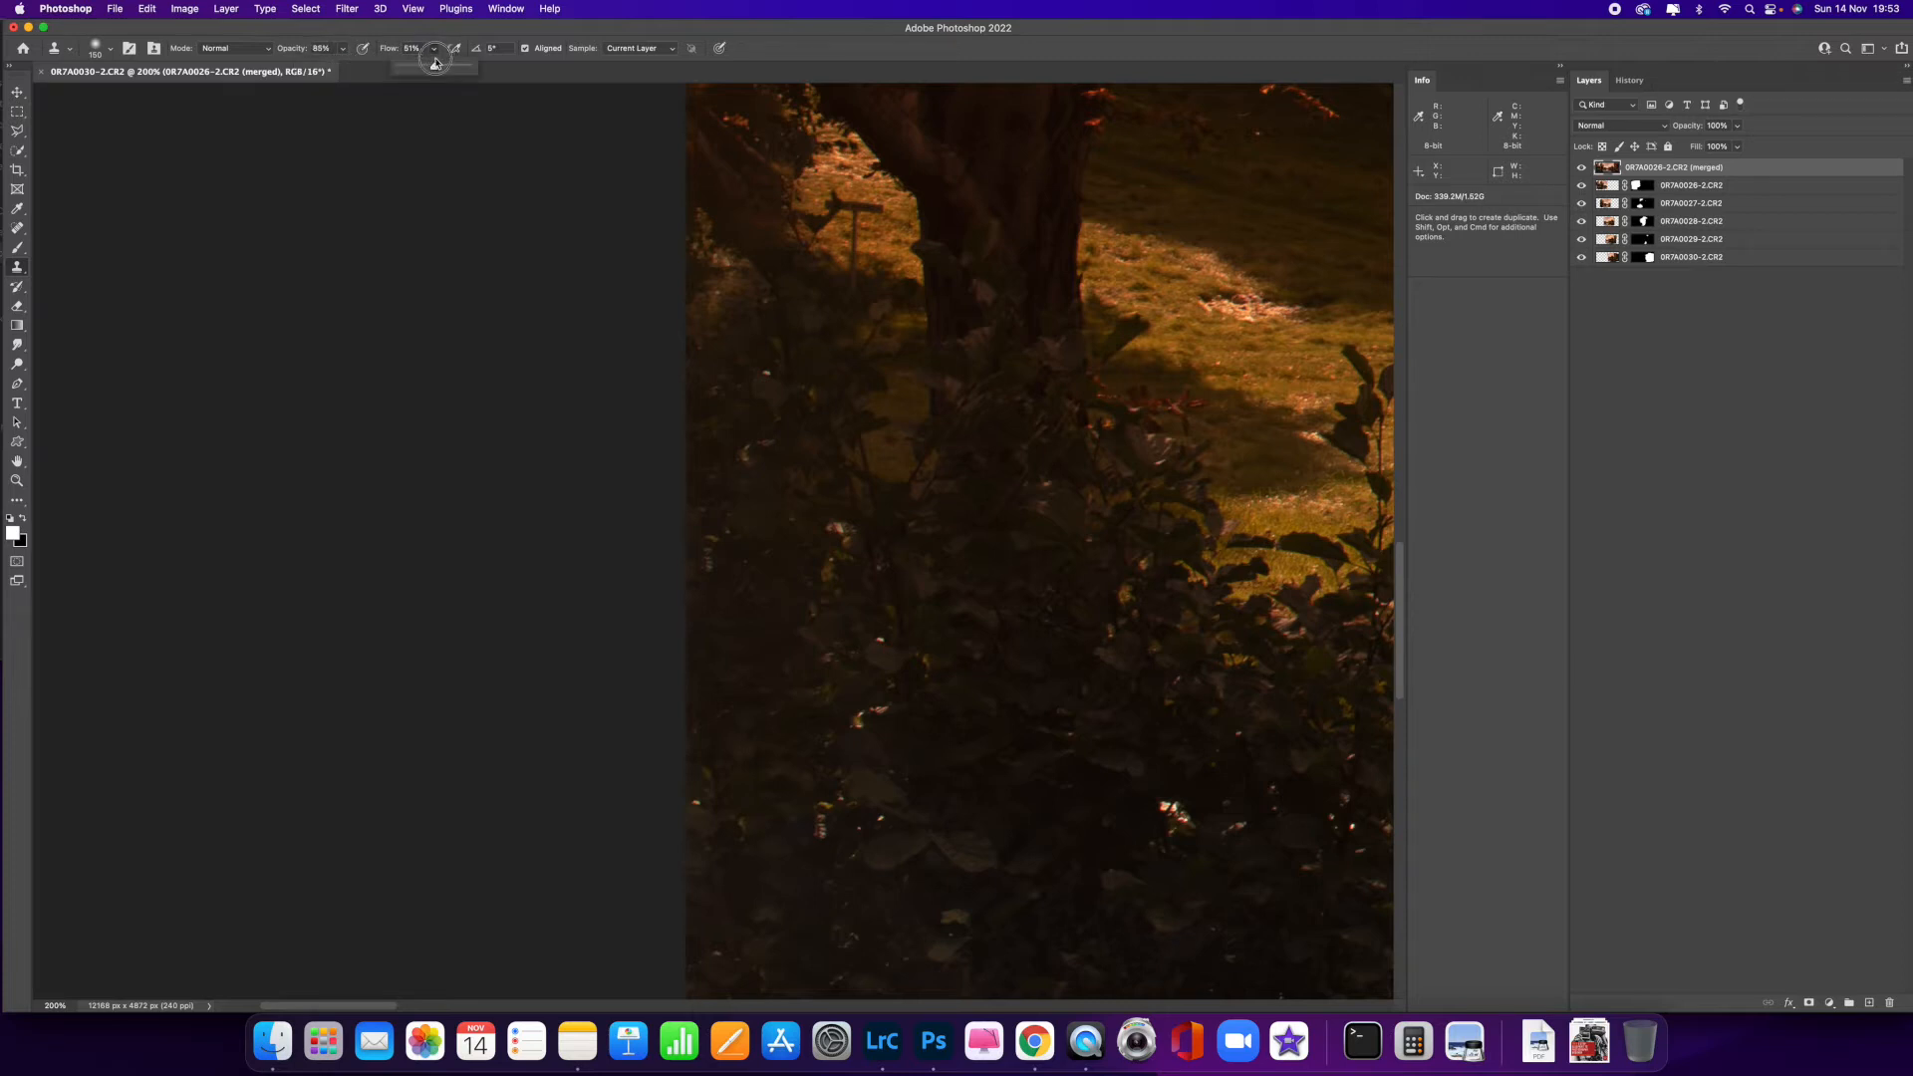
- Clone dark leaves over the rest of the lower-left bush at 85% opacity and 87% flow, using a 300 px brush
{"action": "left_click_drag", "start_coordinate": [453, 75], "coordinate": [462, 72]}
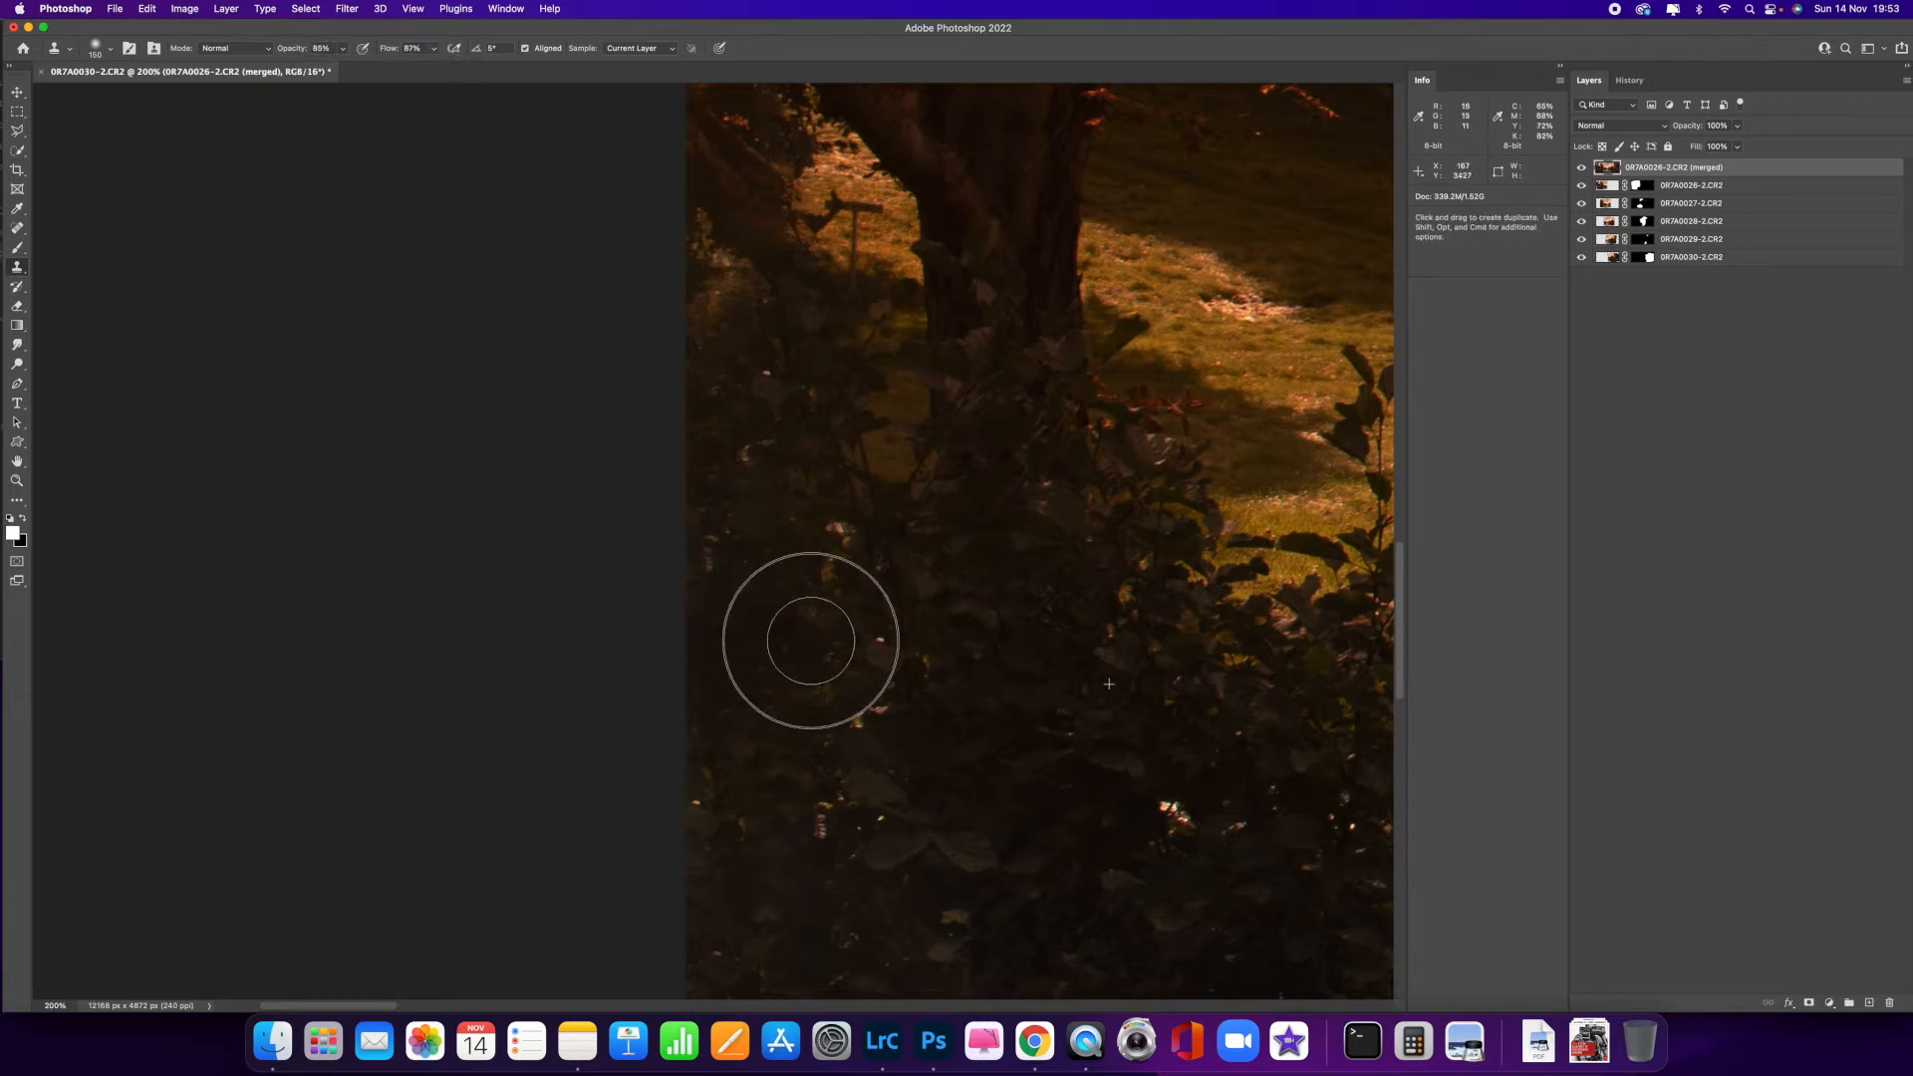
{"action": "key", "text": "]"}
{"action": "mouse_move", "coordinate": [812, 732]}
{"action": "left_mouse_down"}
{"action": "mouse_move", "coordinate": [766, 602]}
{"action": "mouse_move", "coordinate": [754, 663]}
{"action": "mouse_move", "coordinate": [785, 439]}
{"action": "mouse_move", "coordinate": [788, 569]}
{"action": "mouse_move", "coordinate": [740, 377]}
{"action": "mouse_move", "coordinate": [738, 718]}
{"action": "left_mouse_up"}
{"action": "left_click_drag", "start_coordinate": [951, 680], "coordinate": [939, 518]}
{"action": "mouse_move", "coordinate": [651, 803]}
{"action": "left_mouse_down"}
{"action": "mouse_move", "coordinate": [674, 660]}
{"action": "mouse_move", "coordinate": [833, 786]}
{"action": "mouse_move", "coordinate": [817, 828]}
{"action": "mouse_move", "coordinate": [816, 529]}
{"action": "left_mouse_up"}
{"action": "mouse_move", "coordinate": [706, 757]}
{"action": "left_mouse_down"}
{"action": "mouse_move", "coordinate": [888, 667]}
{"action": "mouse_move", "coordinate": [905, 854]}
{"action": "mouse_move", "coordinate": [845, 436]}
{"action": "mouse_move", "coordinate": [620, 488]}
{"action": "left_mouse_up"}
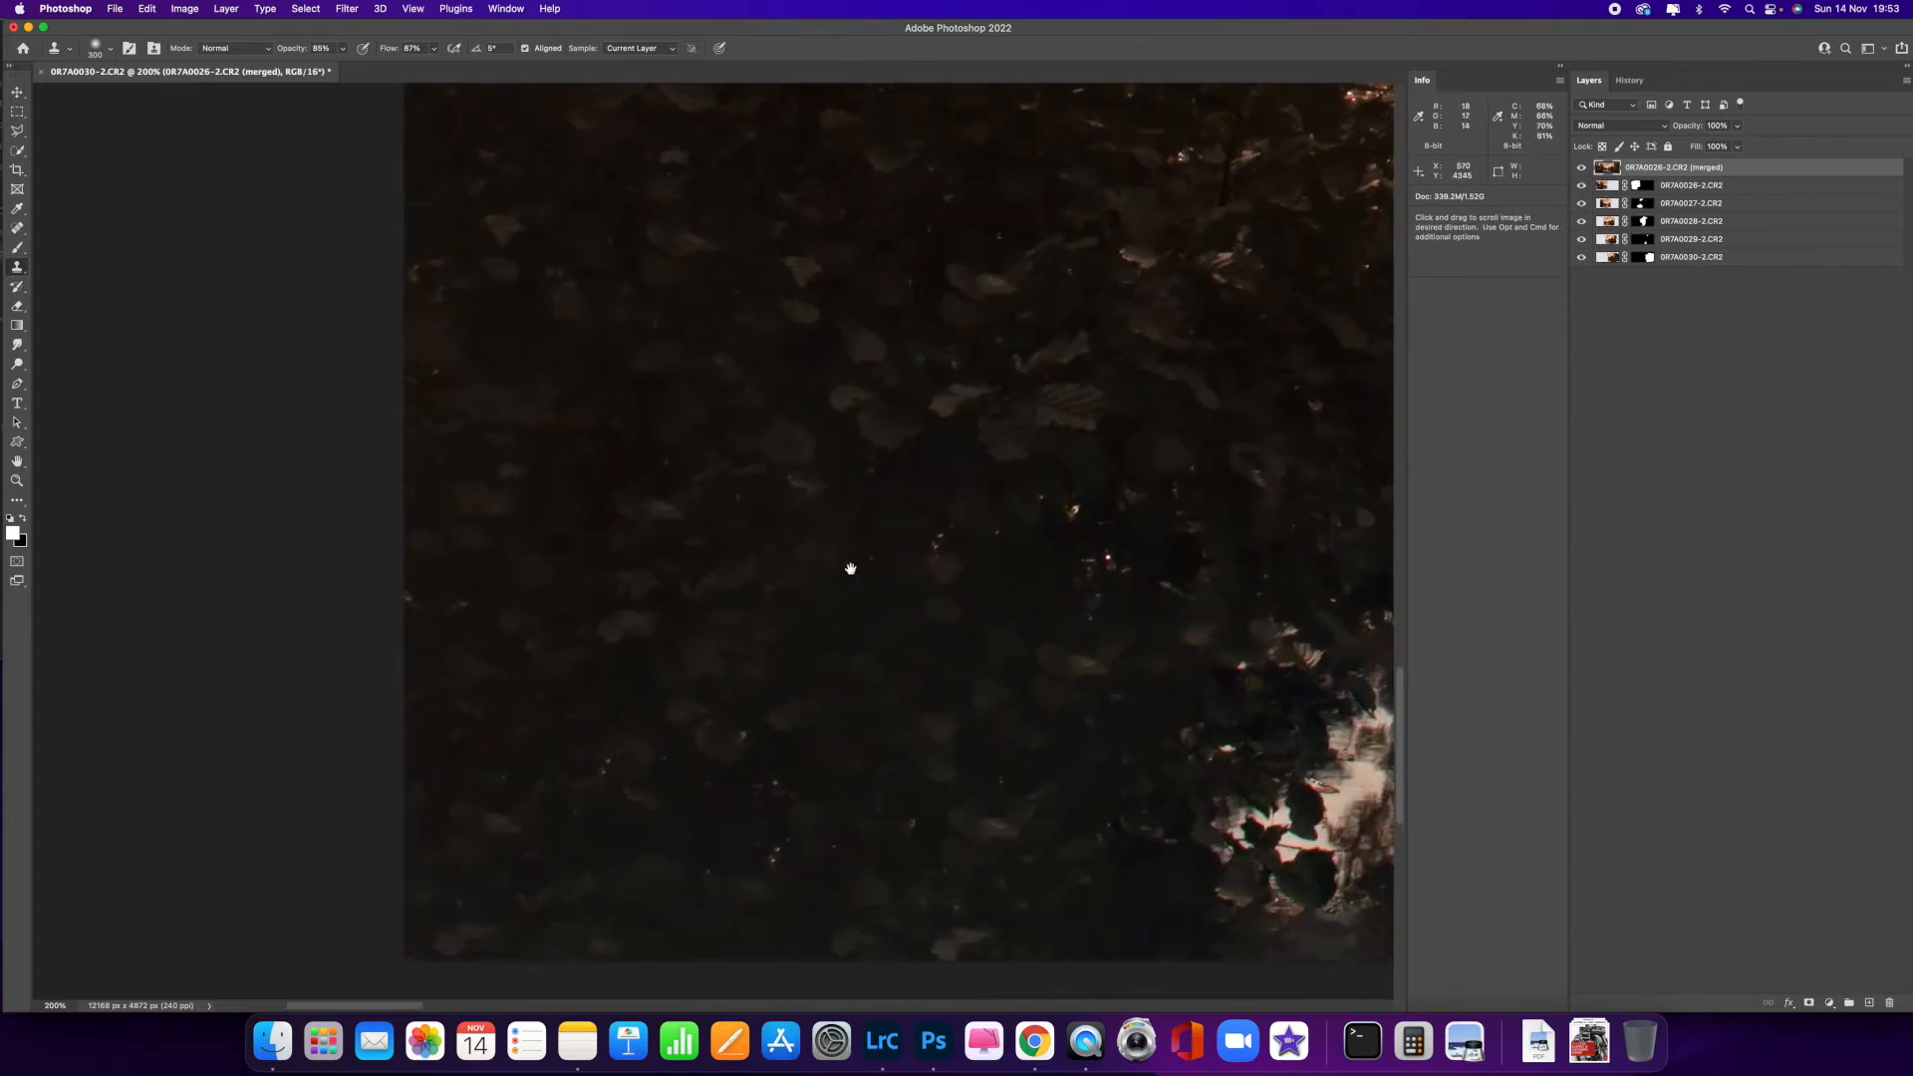
- Clone branches over the grey and red patch at the left edge of the upper tree, using the 300 px brush
{"action": "left_click_drag", "start_coordinate": [653, 423], "coordinate": [794, 1007]}
{"action": "left_click_drag", "start_coordinate": [710, 465], "coordinate": [718, 986]}
{"action": "left_click_drag", "start_coordinate": [696, 265], "coordinate": [731, 692]}
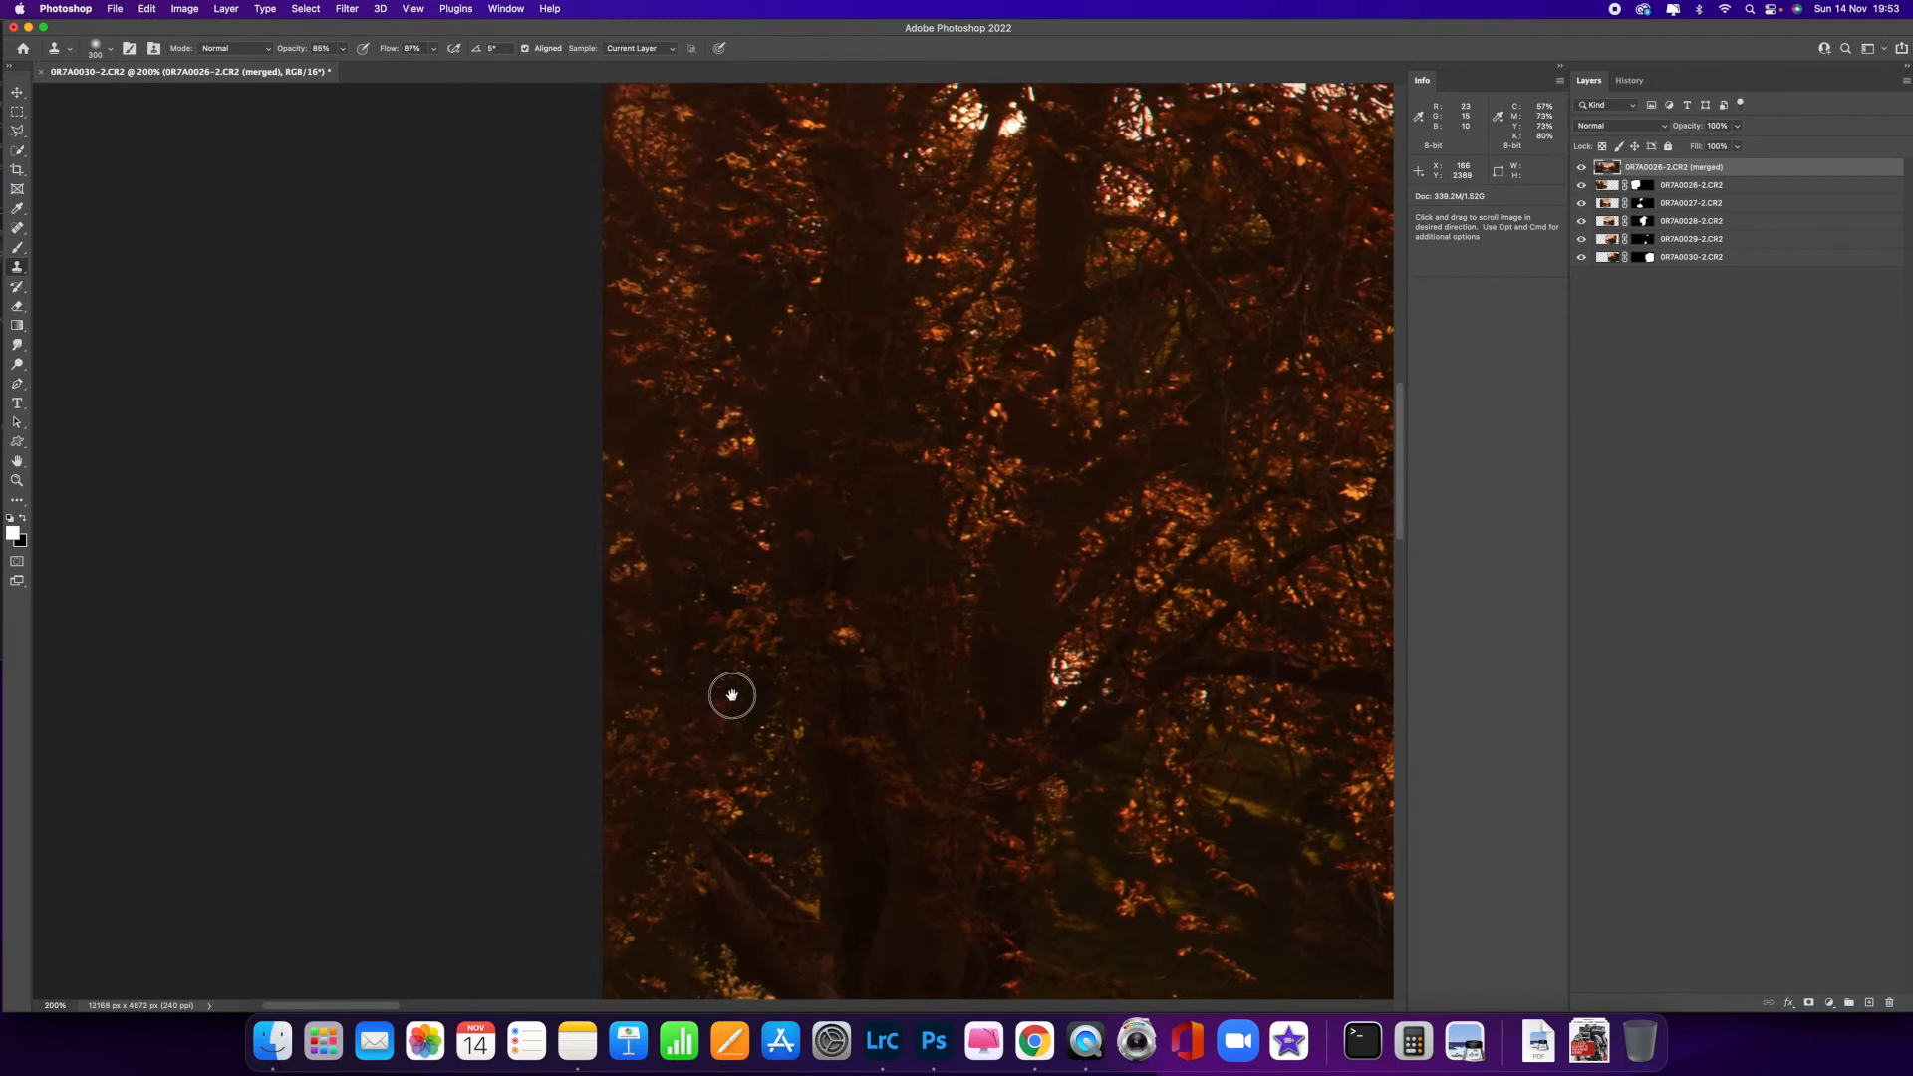
{"action": "left_click_drag", "start_coordinate": [717, 427], "coordinate": [711, 705]}
{"action": "left_click_drag", "start_coordinate": [713, 385], "coordinate": [717, 674]}
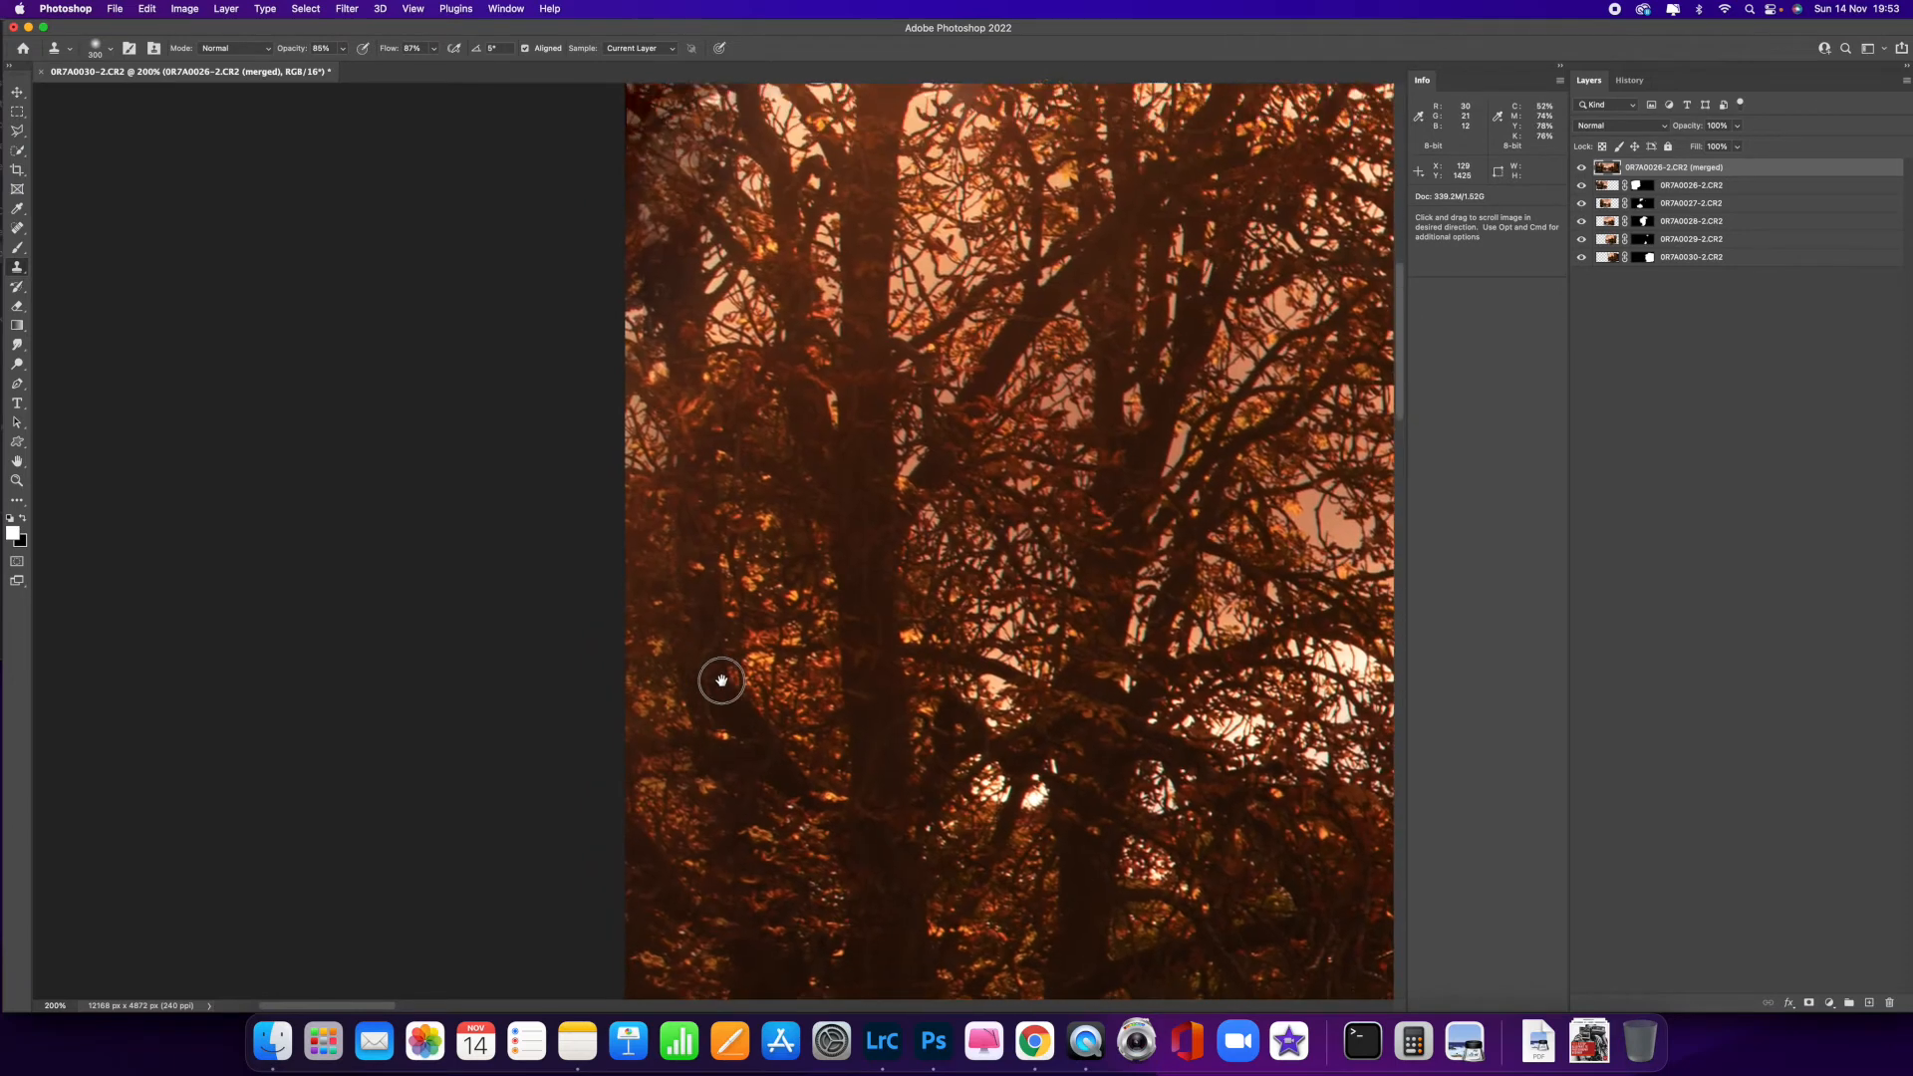
{"action": "left_click_drag", "start_coordinate": [719, 408], "coordinate": [635, 682]}
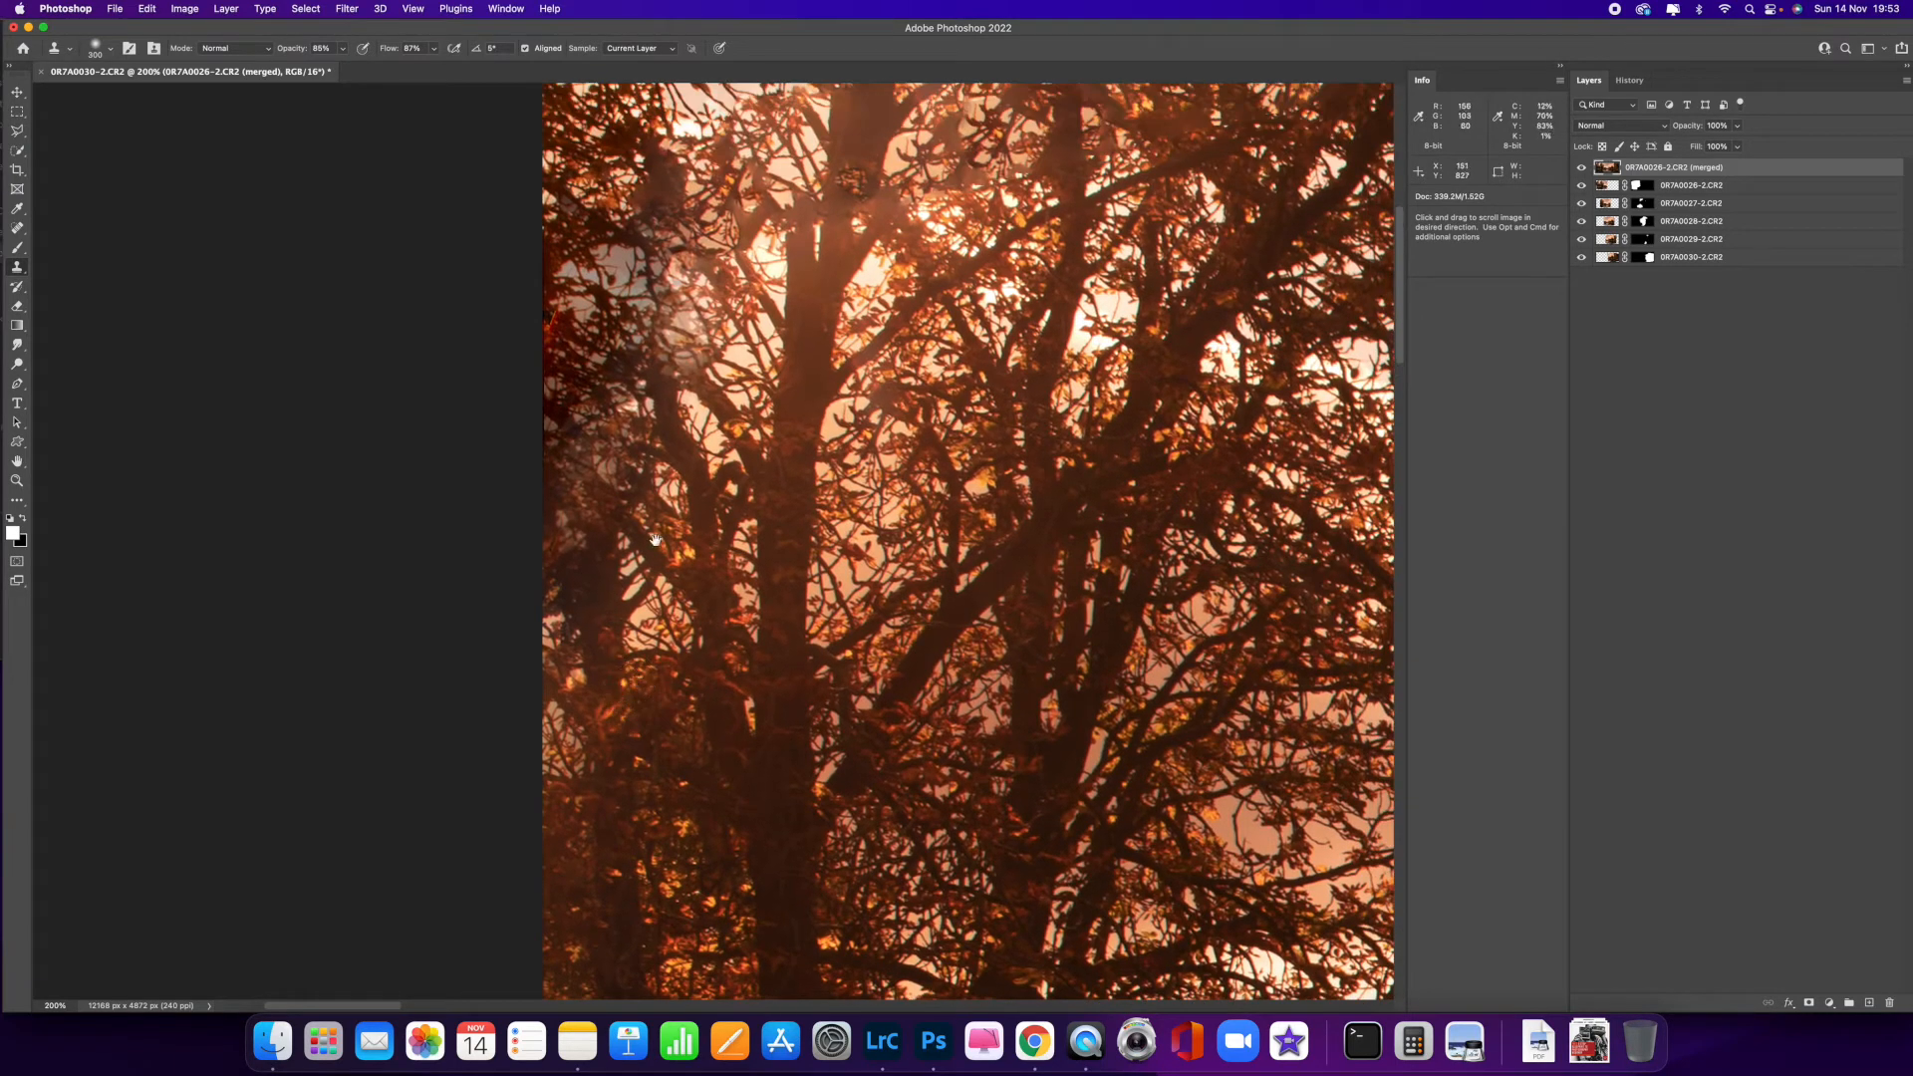
{"action": "left_click_drag", "start_coordinate": [655, 541], "coordinate": [659, 658]}
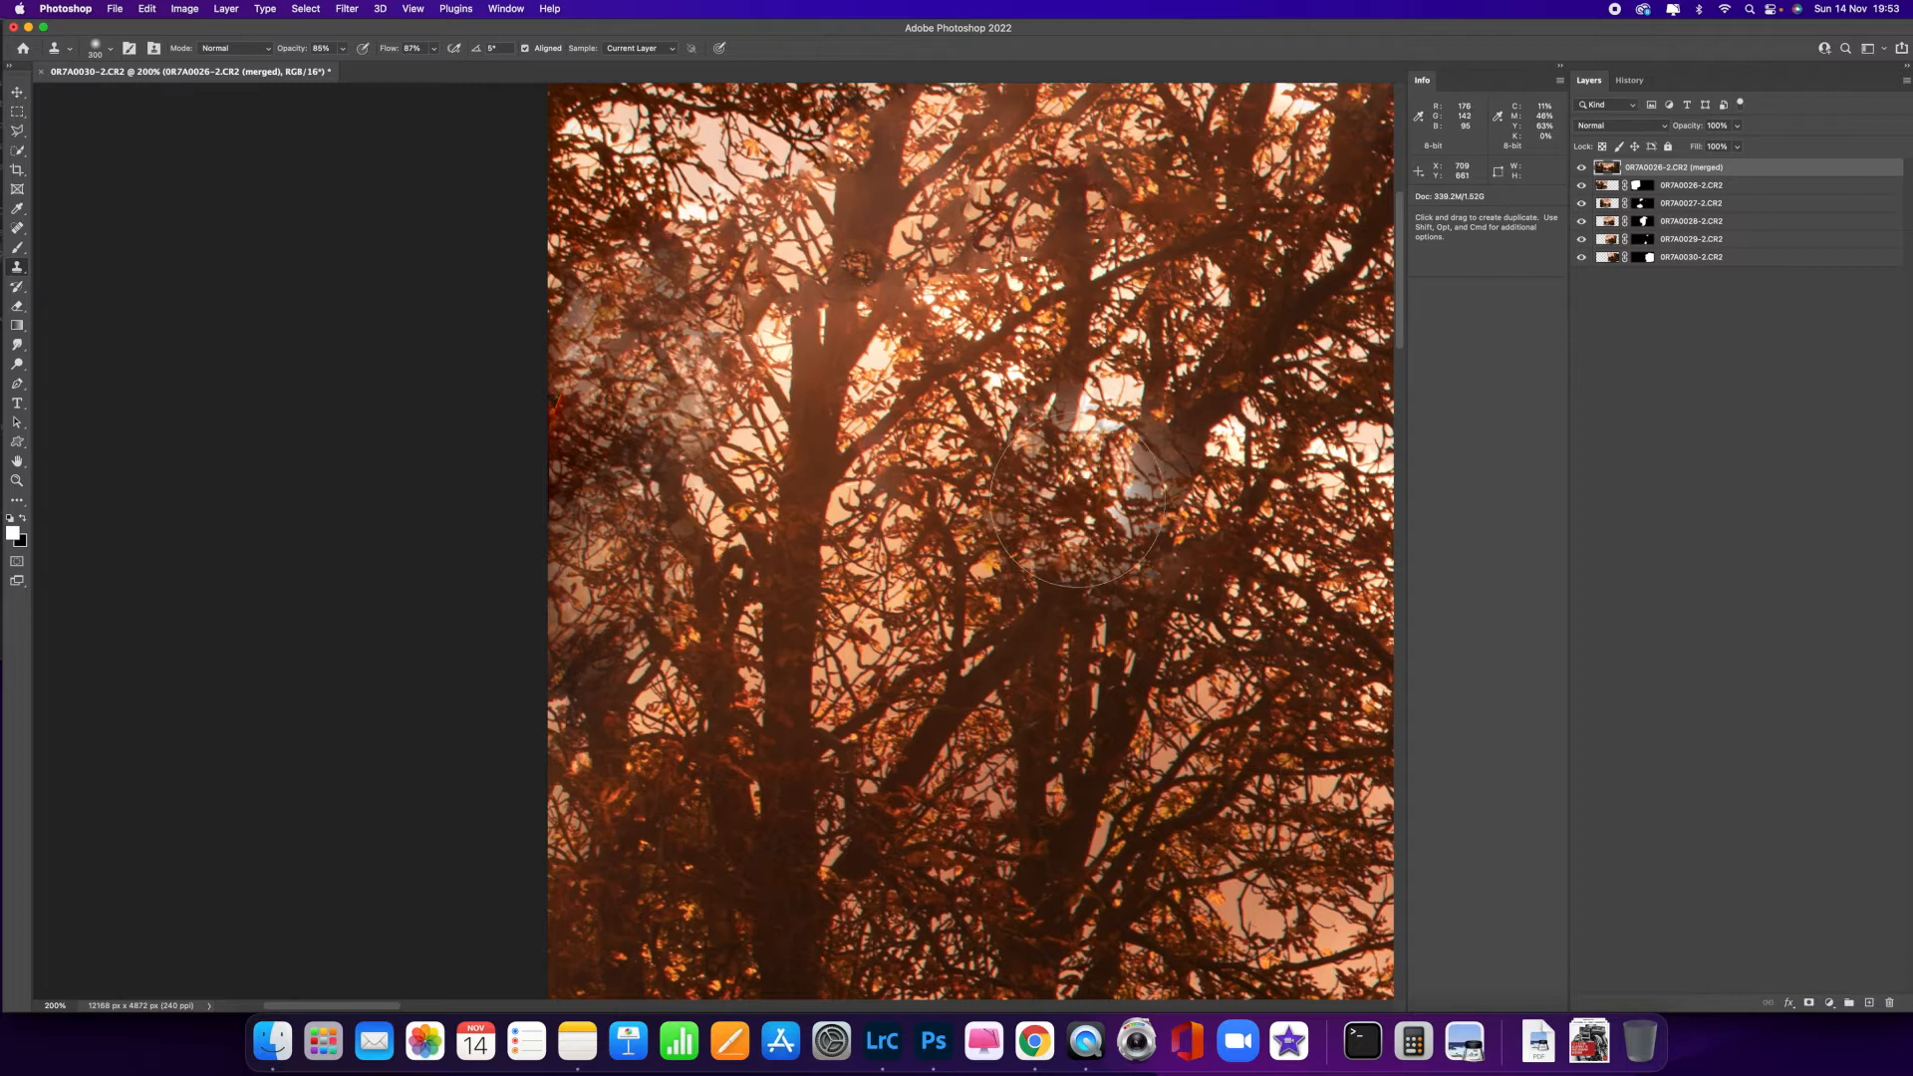
- Clone bark over the dark spot on the upper trunk with a smaller brush, and undo the last two strokes
{"action": "key", "text": "bracketleft"}
{"action": "key", "text": "bracketleft"}
{"action": "key", "text": "bracketleft"}
{"action": "key", "text": "bracketleft"}
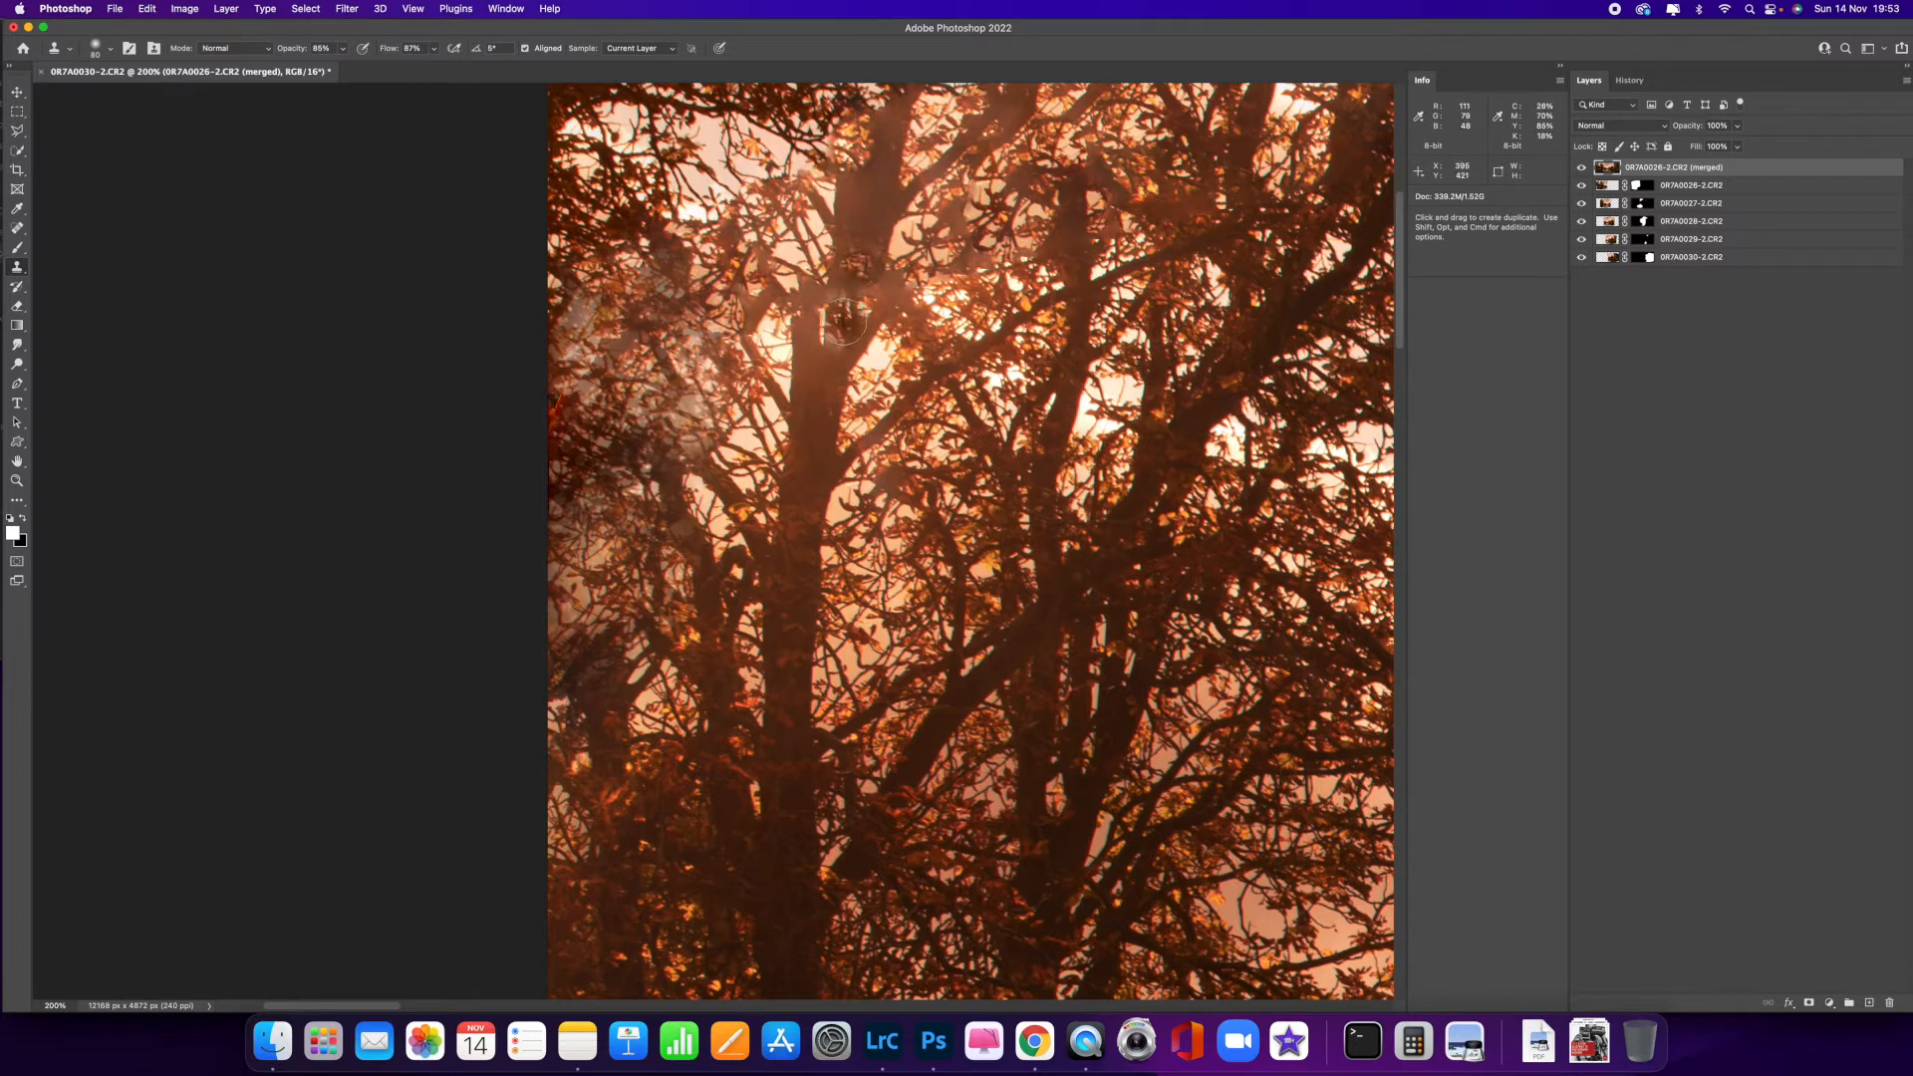
{"action": "left_click", "coordinate": [882, 199], "text": "alt"}
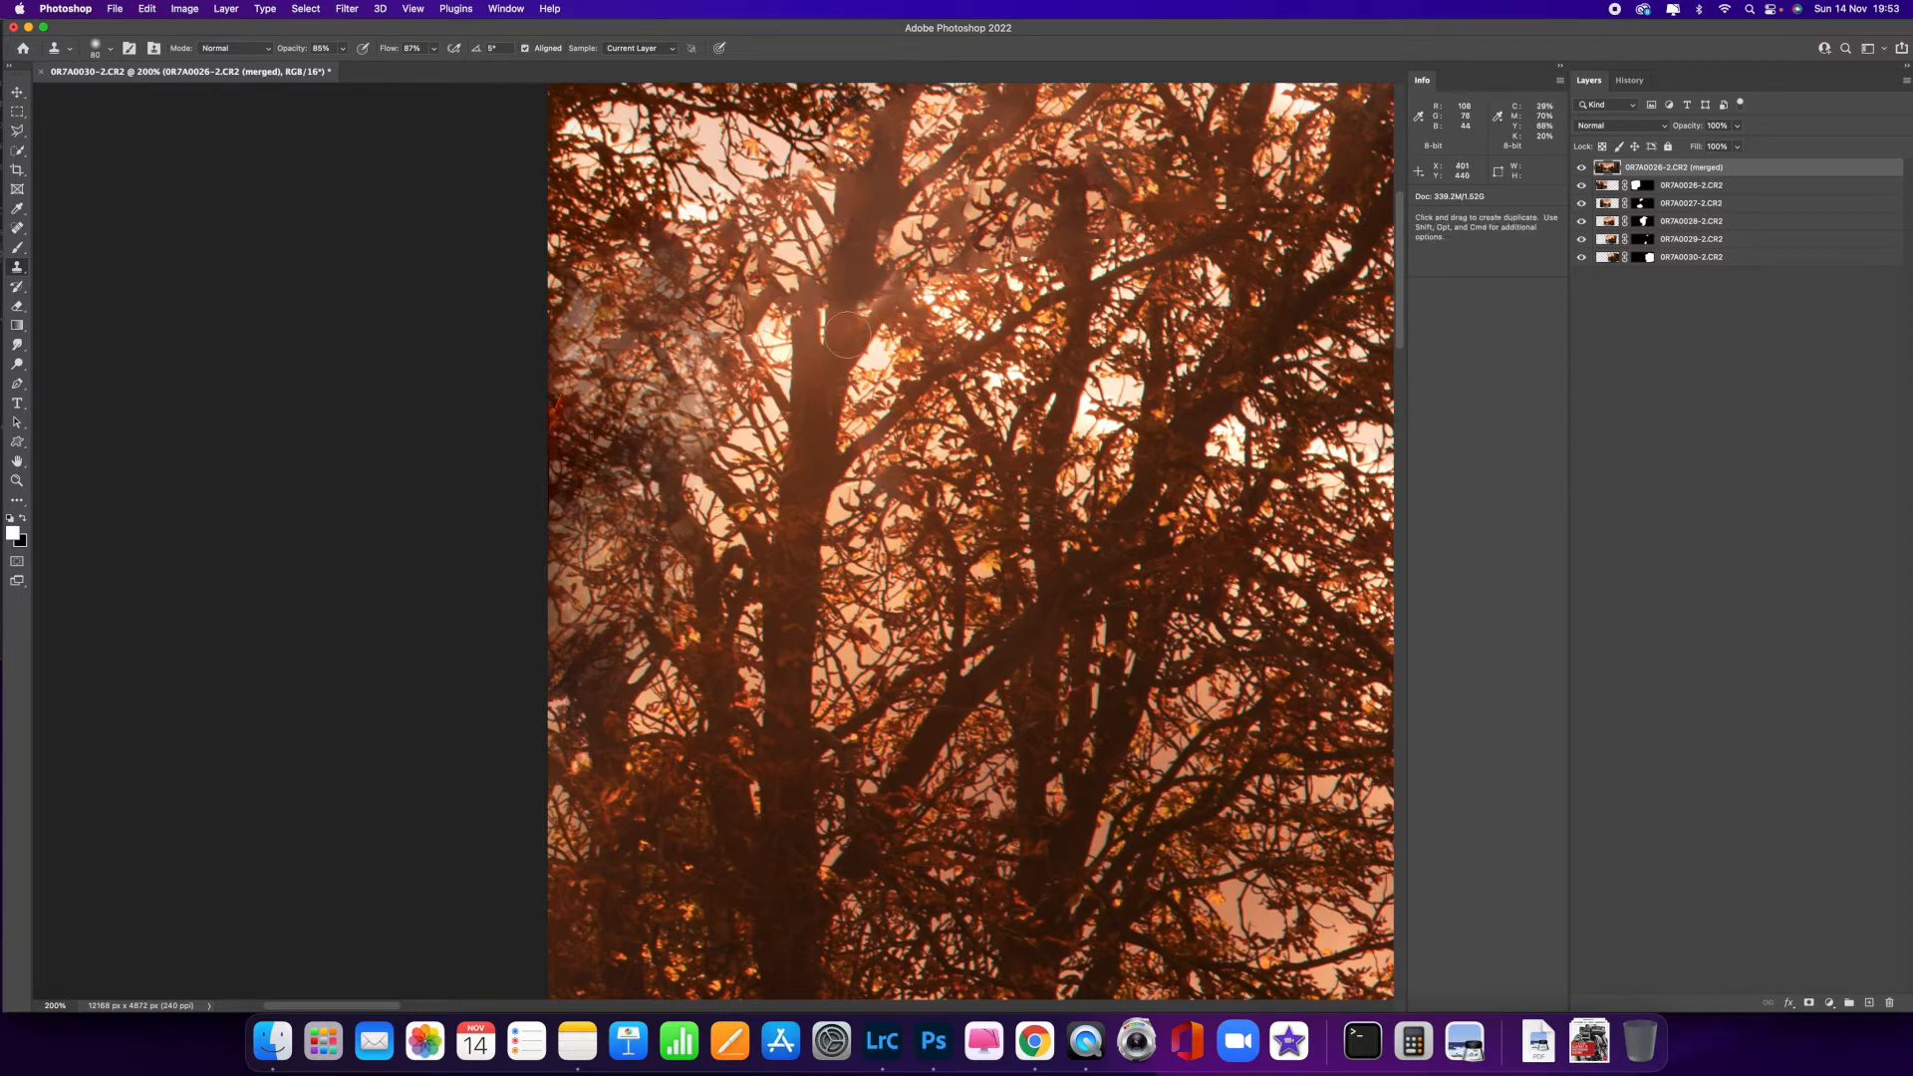
{"action": "key", "text": "super+z"}
{"action": "key", "text": "super+z"}
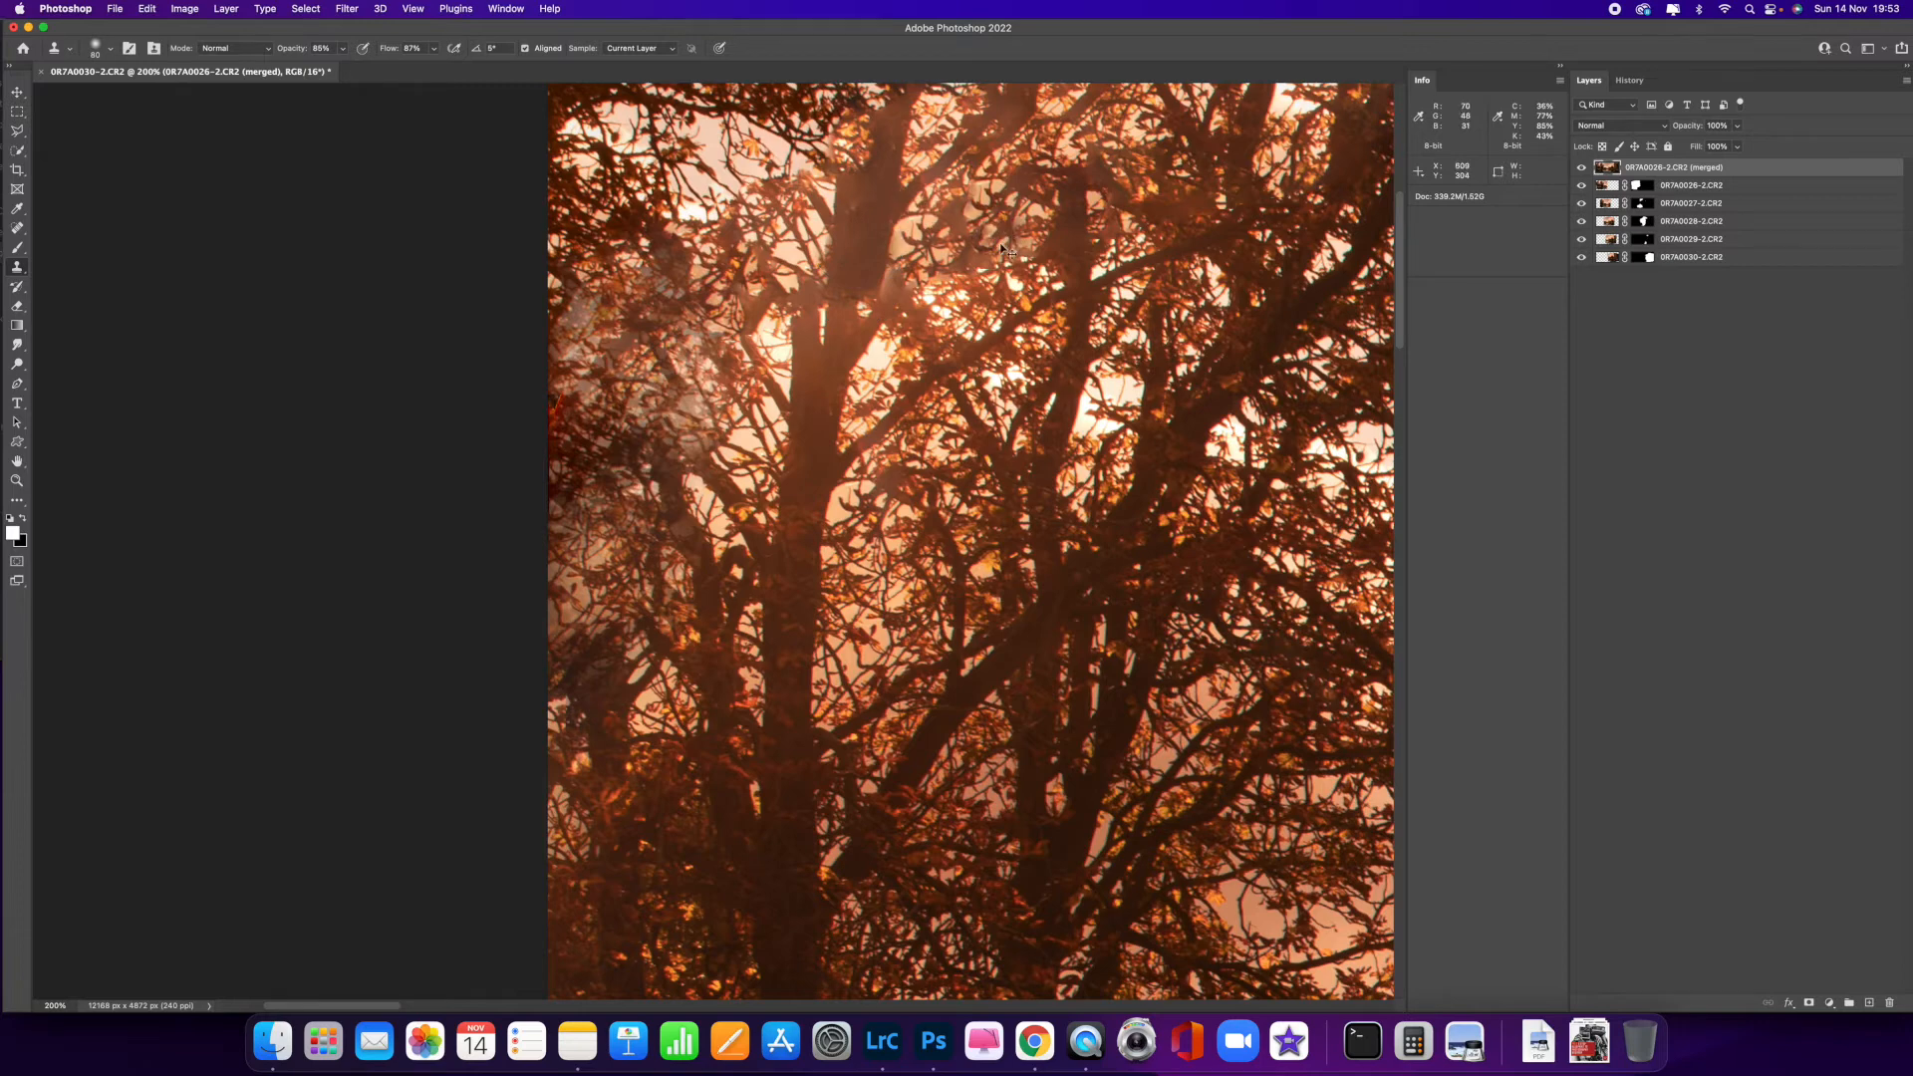
- Examine the retouched upper tree near the left edge at reduced and enlarged zoom levels
{"action": "key", "text": "super+minus"}
{"action": "key", "text": "super+minus"}
{"action": "key", "text": "super+minus"}
{"action": "key", "text": "super+plus"}
{"action": "key", "text": "super+plus"}
{"action": "key", "text": "super+plus"}
{"action": "key", "text": "super+plus"}
{"action": "scroll", "coordinate": [840, 304], "scroll_direction": "up", "scroll_amount": 5}
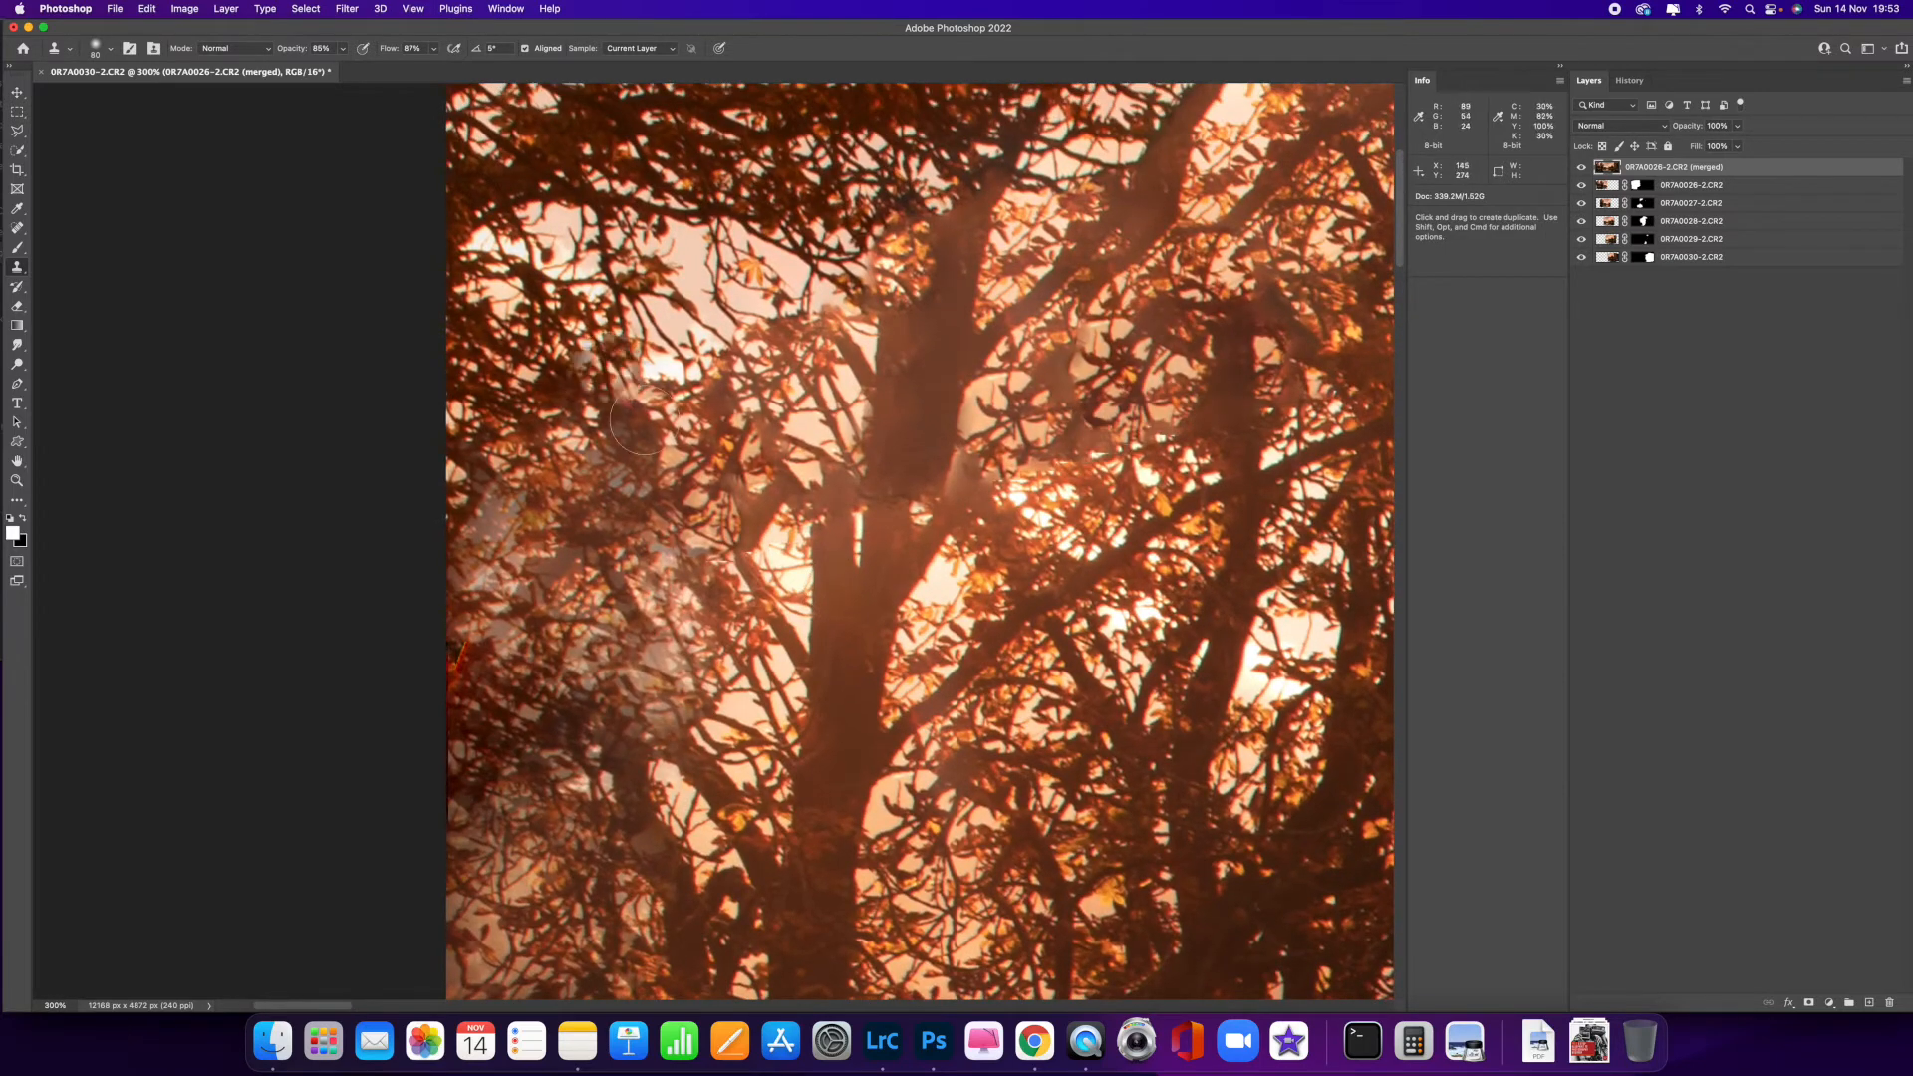
- Clone leaves over the hazy patches right of the upper trunk at 64% opacity and 48% flow, using a 100 px brush
{"action": "scroll", "coordinate": [555, 376], "scroll_direction": "right", "scroll_amount": 10}
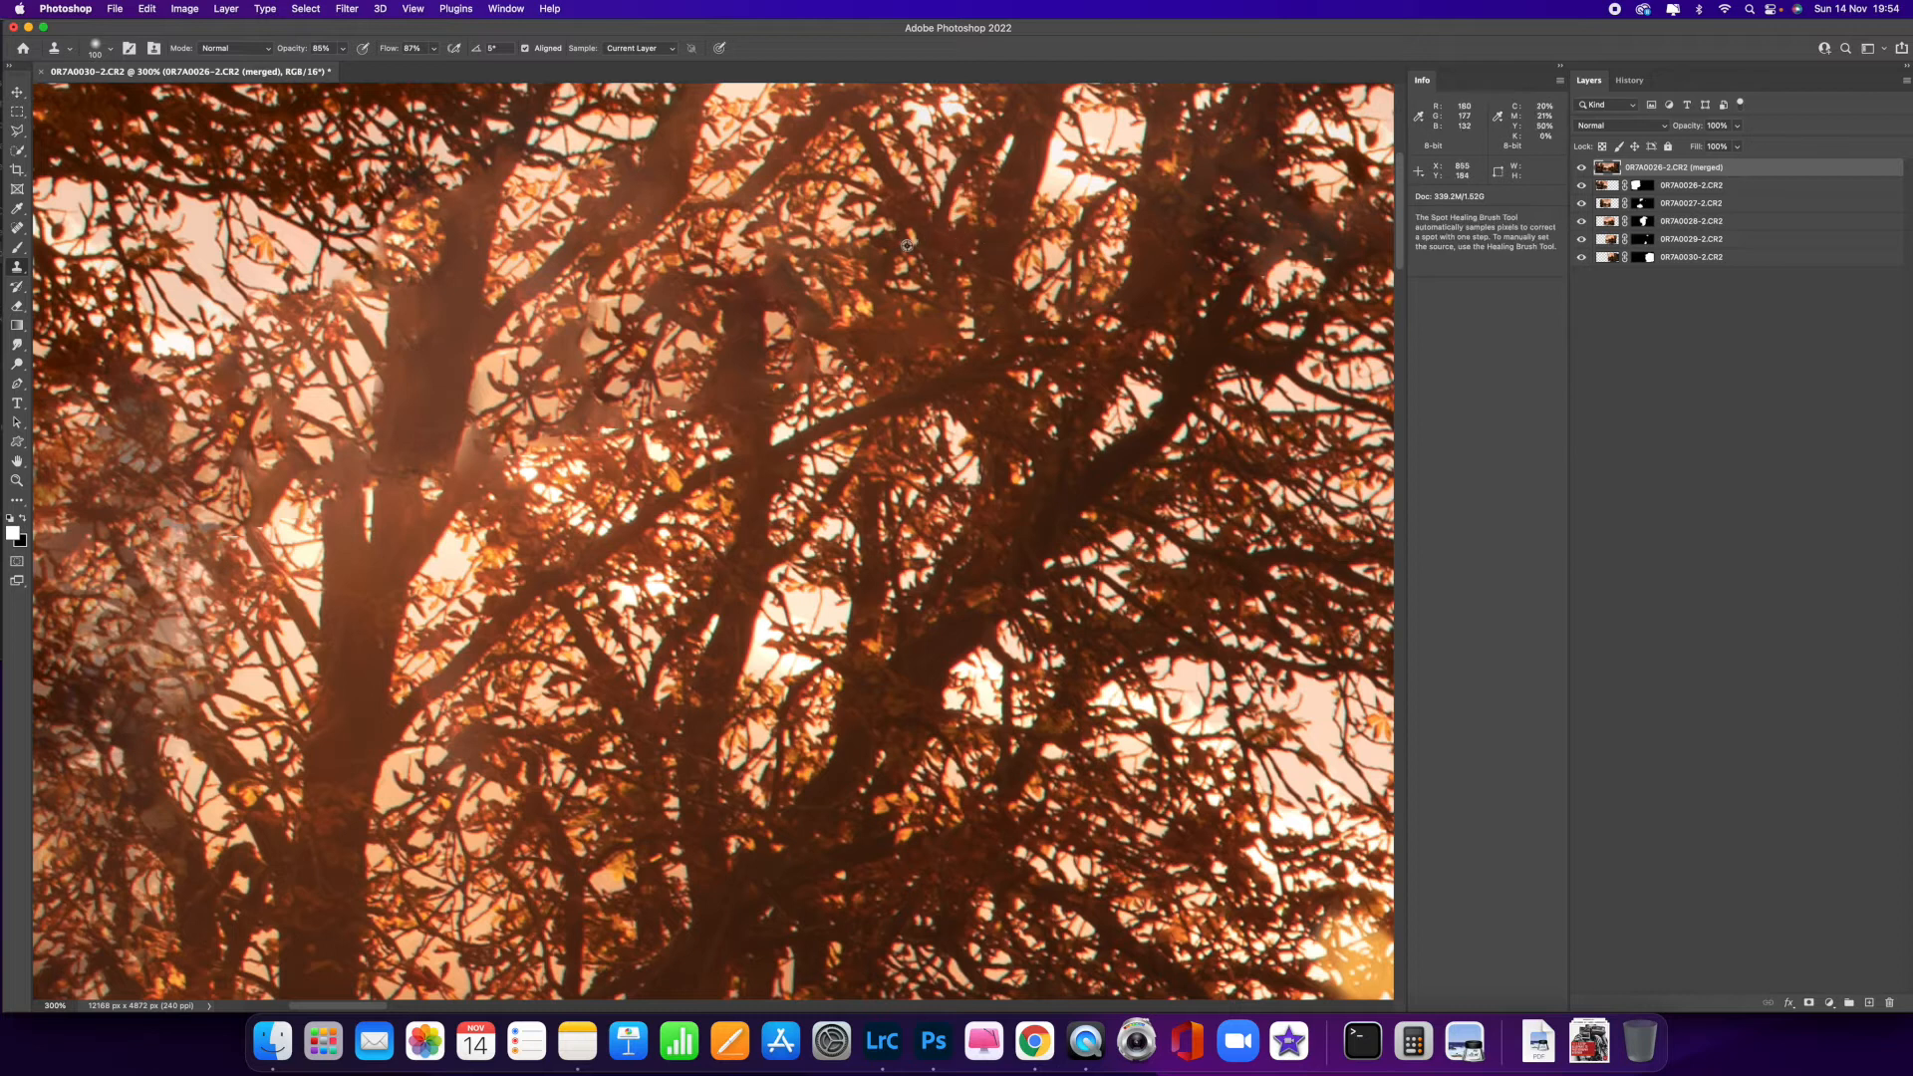
{"action": "left_click", "coordinate": [948, 339], "text": "alt"}
{"action": "left_click", "coordinate": [863, 298]}
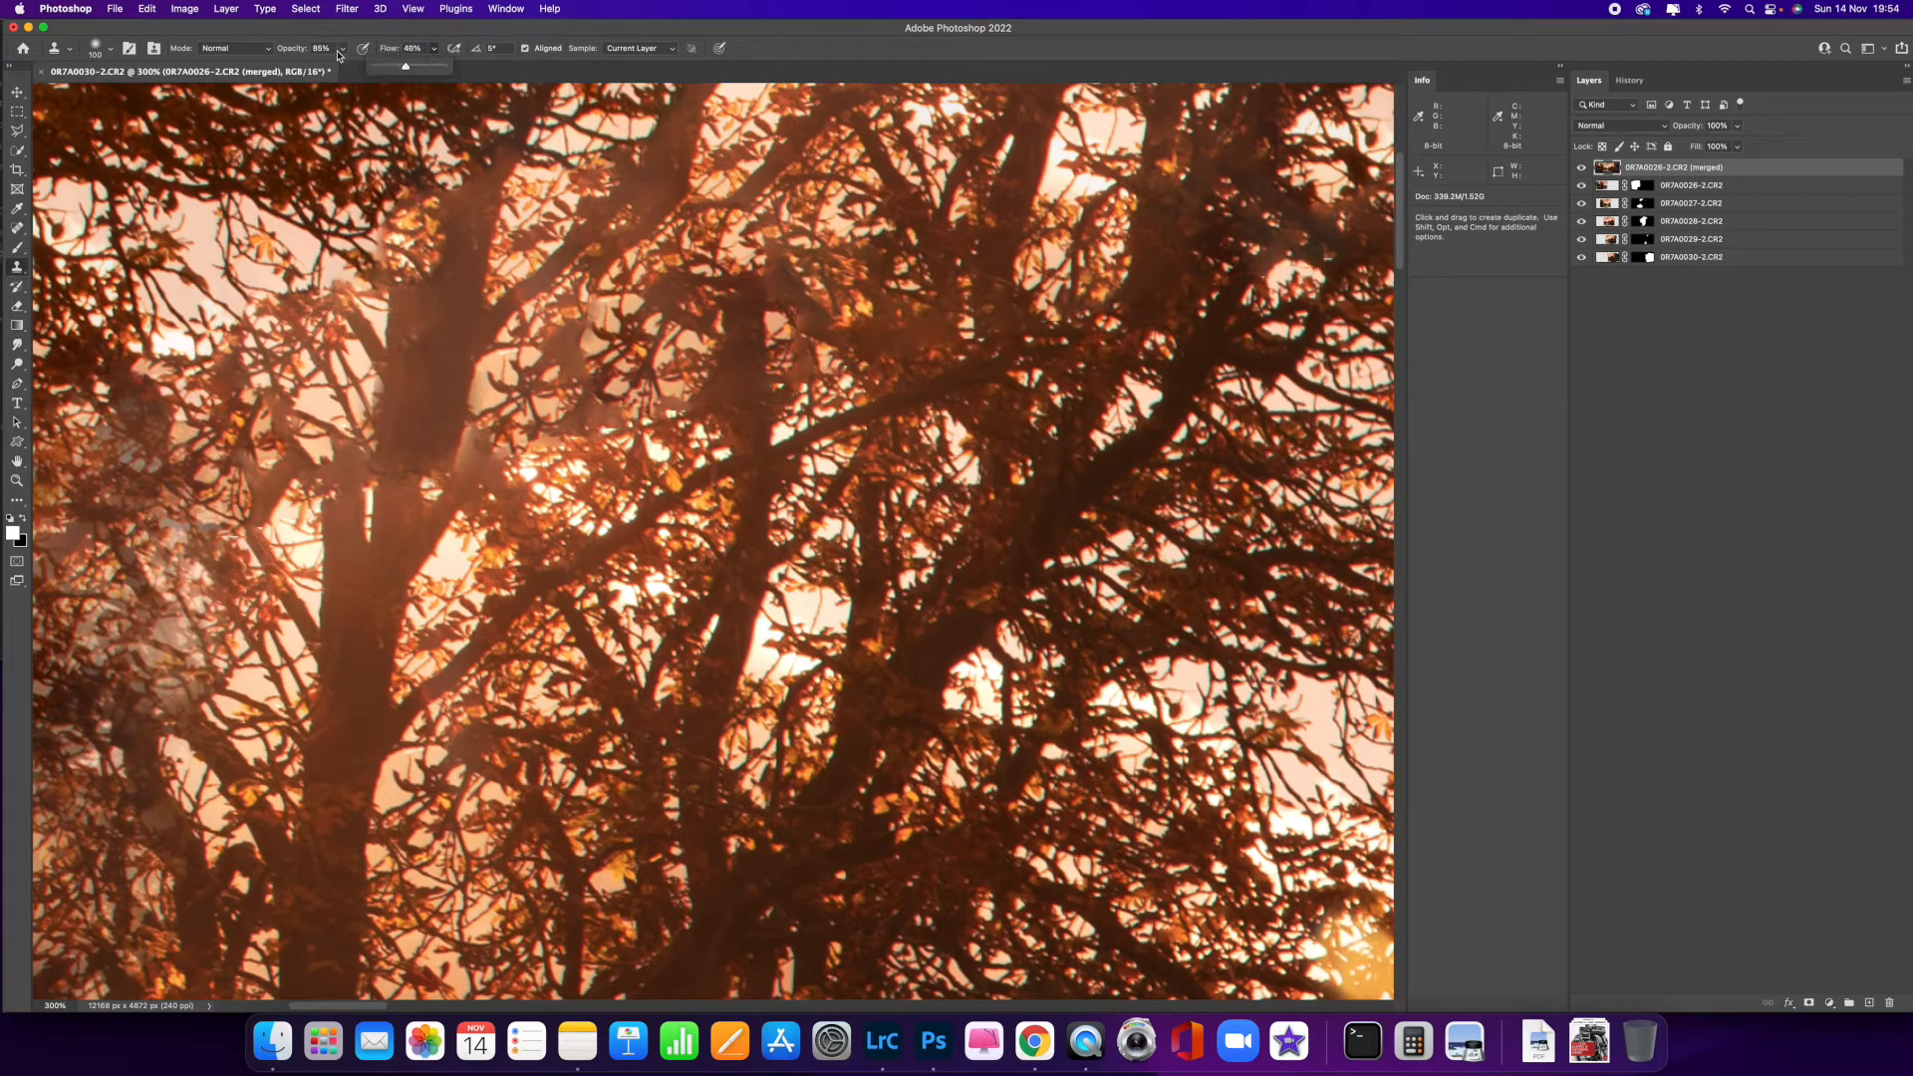
{"action": "left_click", "coordinate": [895, 255], "text": "alt"}
{"action": "mouse_move", "coordinate": [918, 329]}
{"action": "left_mouse_down"}
{"action": "mouse_move", "coordinate": [716, 398]}
{"action": "mouse_move", "coordinate": [628, 391]}
{"action": "mouse_move", "coordinate": [775, 371]}
{"action": "mouse_move", "coordinate": [879, 311]}
{"action": "mouse_move", "coordinate": [837, 367]}
{"action": "left_mouse_up"}
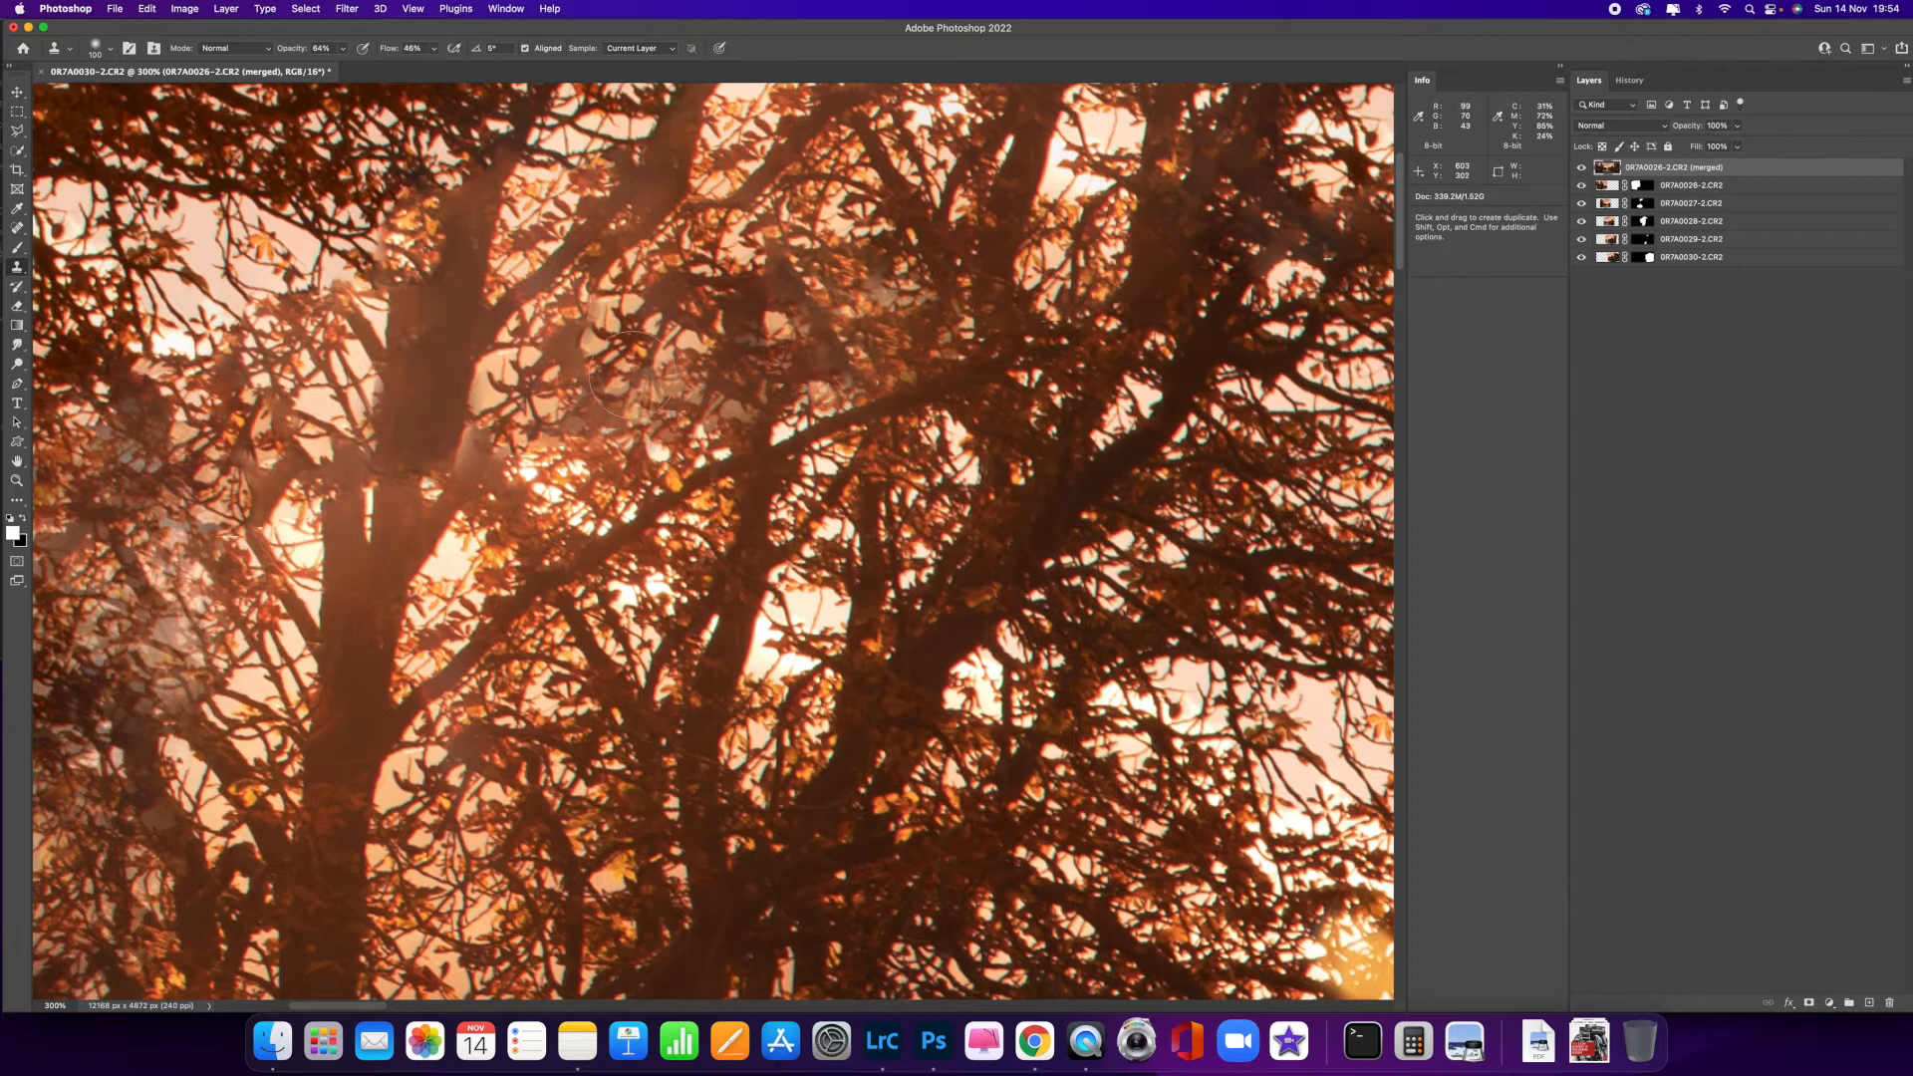
{"action": "scroll", "coordinate": [643, 364], "scroll_direction": "left", "scroll_amount": 4}
{"action": "left_click_drag", "start_coordinate": [683, 359], "coordinate": [717, 384]}
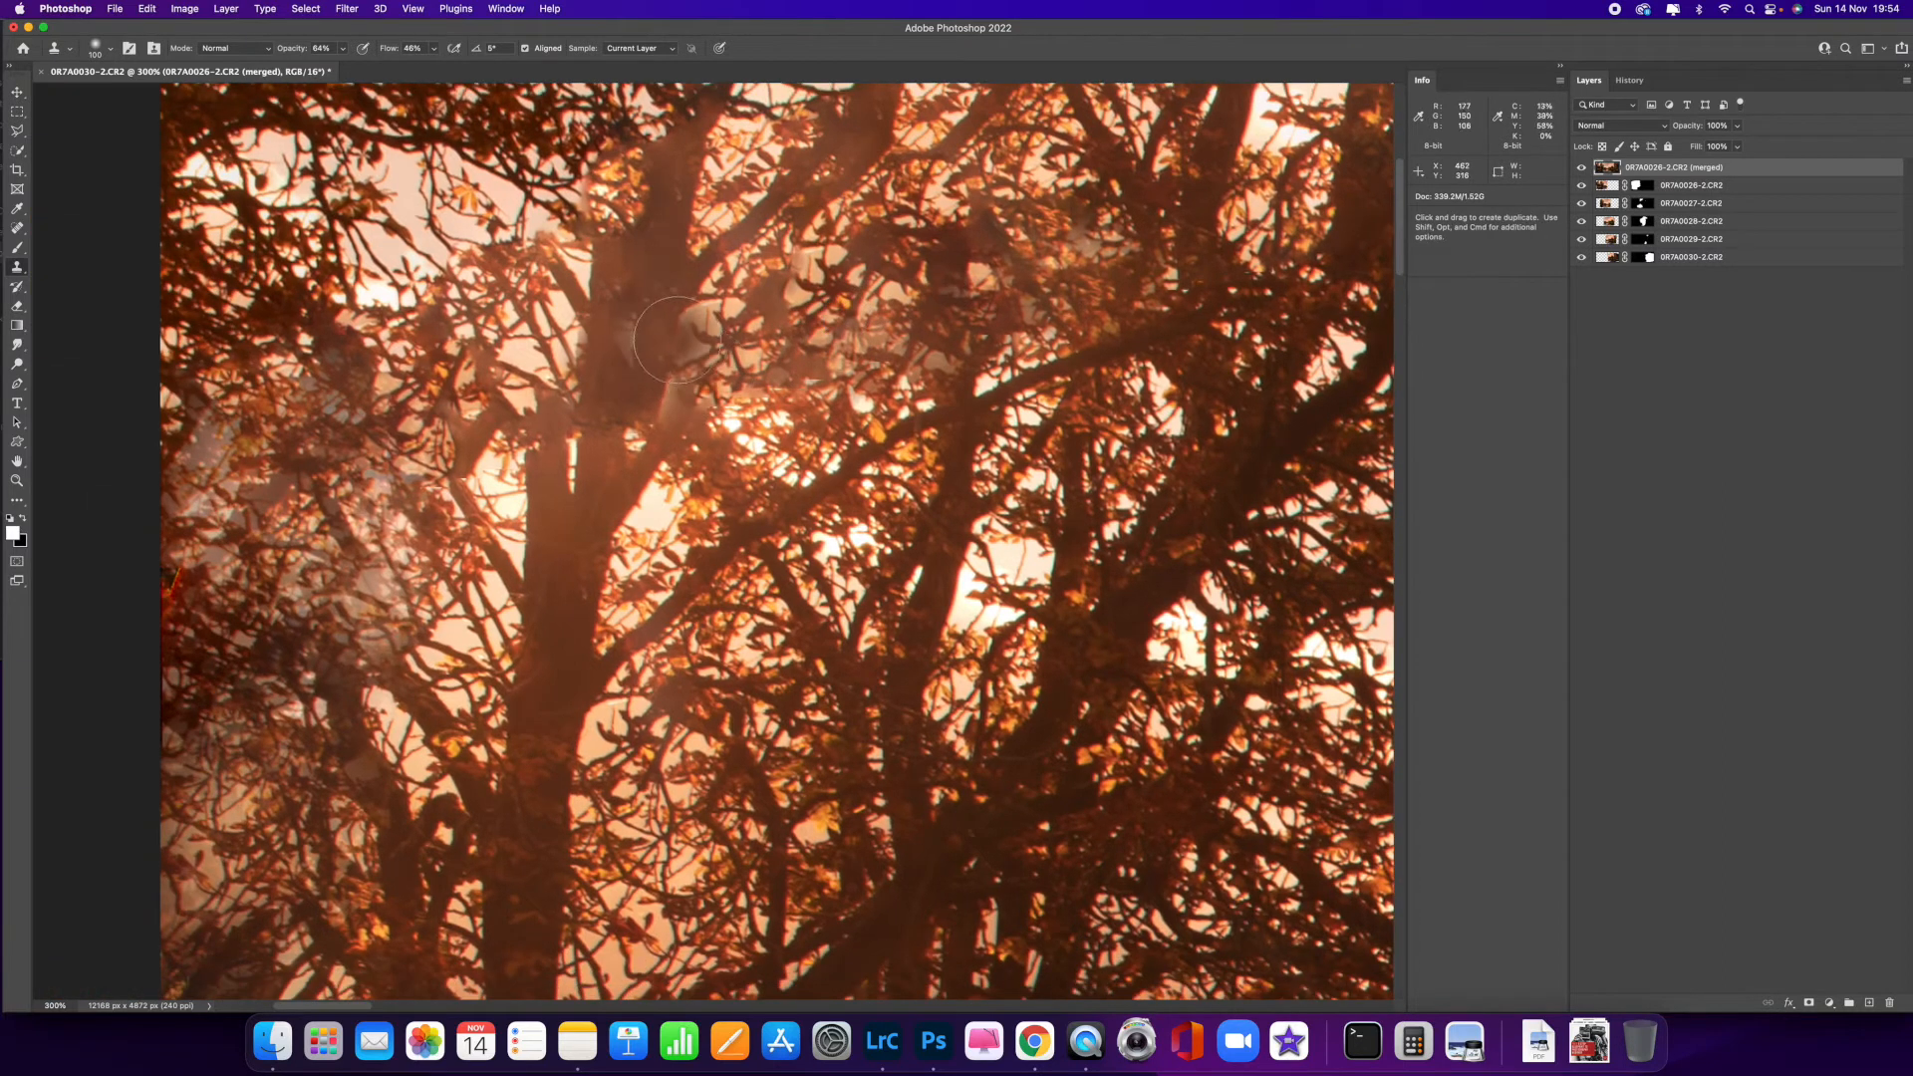
- Try to rebuild the broken upper trunk by cloning bark from the trunk section below it
{"action": "left_click", "coordinate": [544, 519], "text": "alt"}
{"action": "mouse_move", "coordinate": [573, 468]}
{"action": "left_mouse_down"}
{"action": "mouse_move", "coordinate": [616, 364]}
{"action": "mouse_move", "coordinate": [602, 318]}
{"action": "mouse_move", "coordinate": [635, 445]}
{"action": "left_mouse_up"}
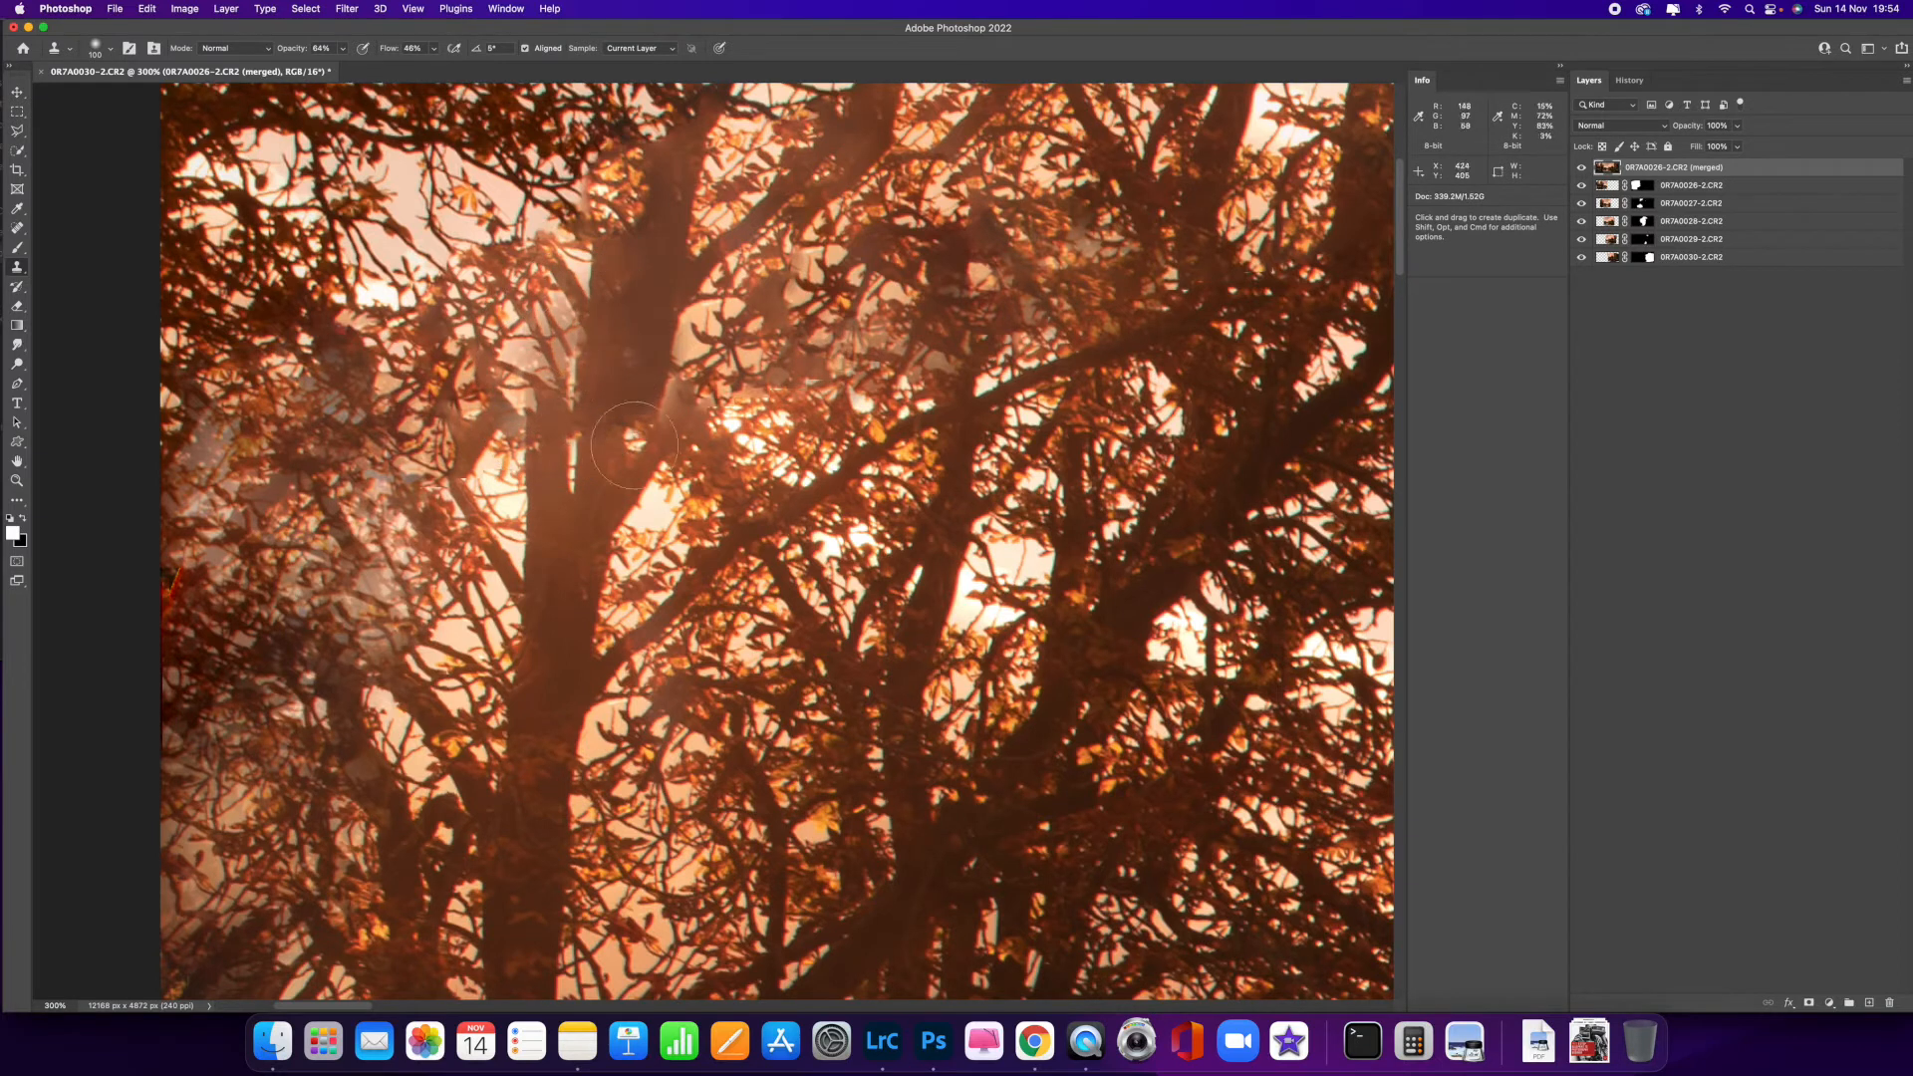
{"action": "left_click", "coordinate": [611, 515], "text": "alt"}
{"action": "mouse_move", "coordinate": [608, 215]}
{"action": "left_mouse_down"}
{"action": "mouse_move", "coordinate": [616, 309]}
{"action": "mouse_move", "coordinate": [595, 275]}
{"action": "mouse_move", "coordinate": [613, 311]}
{"action": "left_mouse_up"}
{"action": "left_click", "coordinate": [588, 574], "text": "alt"}
{"action": "left_click", "coordinate": [579, 519], "text": "alt"}
{"action": "mouse_move", "coordinate": [608, 419]}
{"action": "left_mouse_down"}
{"action": "mouse_move", "coordinate": [604, 304]}
{"action": "mouse_move", "coordinate": [628, 311]}
{"action": "left_mouse_up"}
{"action": "left_click", "coordinate": [573, 566], "text": "alt"}
{"action": "mouse_move", "coordinate": [578, 235]}
{"action": "left_mouse_down"}
{"action": "mouse_move", "coordinate": [579, 190]}
{"action": "mouse_move", "coordinate": [560, 434]}
{"action": "mouse_move", "coordinate": [544, 294]}
{"action": "mouse_move", "coordinate": [547, 316]}
{"action": "mouse_move", "coordinate": [554, 297]}
{"action": "mouse_move", "coordinate": [606, 324]}
{"action": "mouse_move", "coordinate": [613, 436]}
{"action": "mouse_move", "coordinate": [619, 181]}
{"action": "left_mouse_up"}
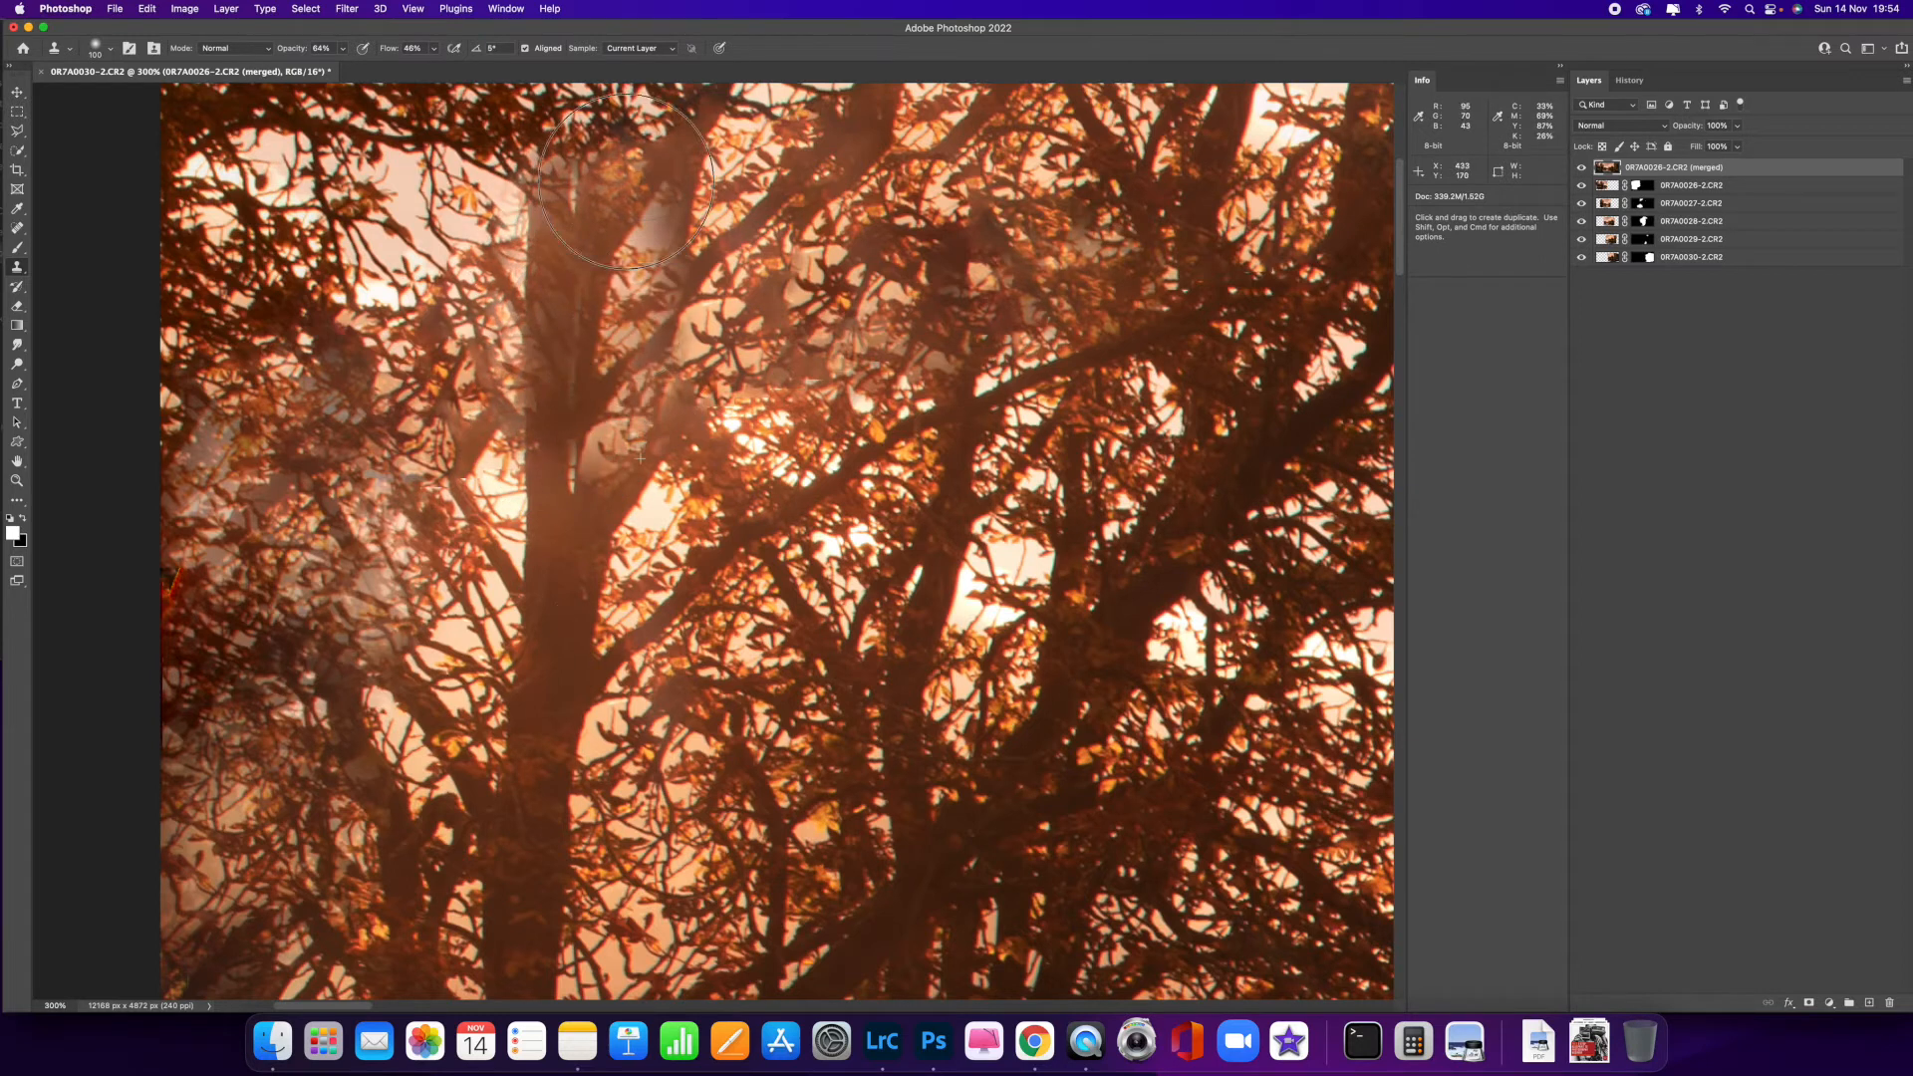
- Undo the last four clone strokes on the upper trunk
{"action": "key", "text": "super+z"}
{"action": "key", "text": "super+z"}
{"action": "key", "text": "super+z"}
{"action": "key", "text": "super+z"}
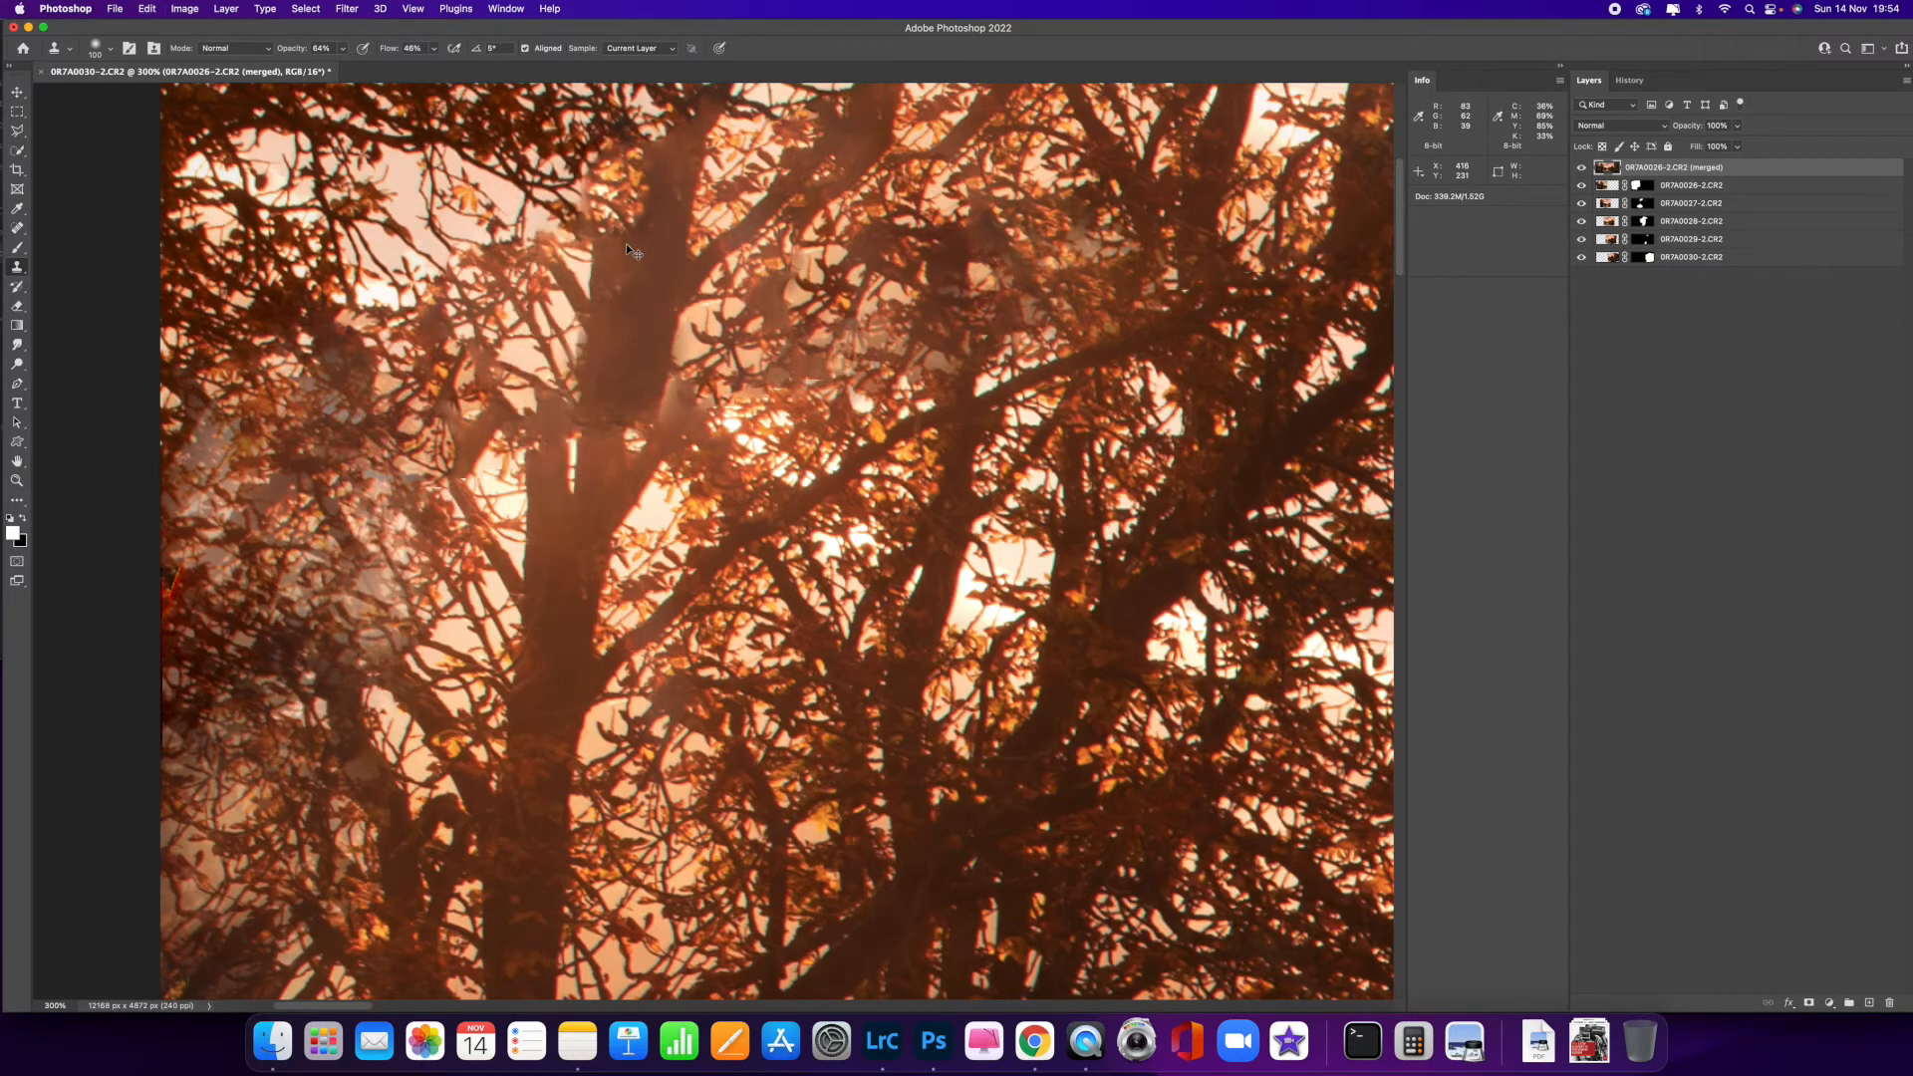
- Clone twigs and sky over the broken trunk stub and the trunk's ragged left side, using a smaller brush
{"action": "key", "text": "j"}
{"action": "key", "text": "bracketleft"}
{"action": "key", "text": "bracketleft"}
{"action": "key", "text": "bracketleft"}
{"action": "mouse_move", "coordinate": [541, 455]}
{"action": "left_mouse_down"}
{"action": "mouse_move", "coordinate": [548, 405]}
{"action": "mouse_move", "coordinate": [531, 500]}
{"action": "left_mouse_up"}
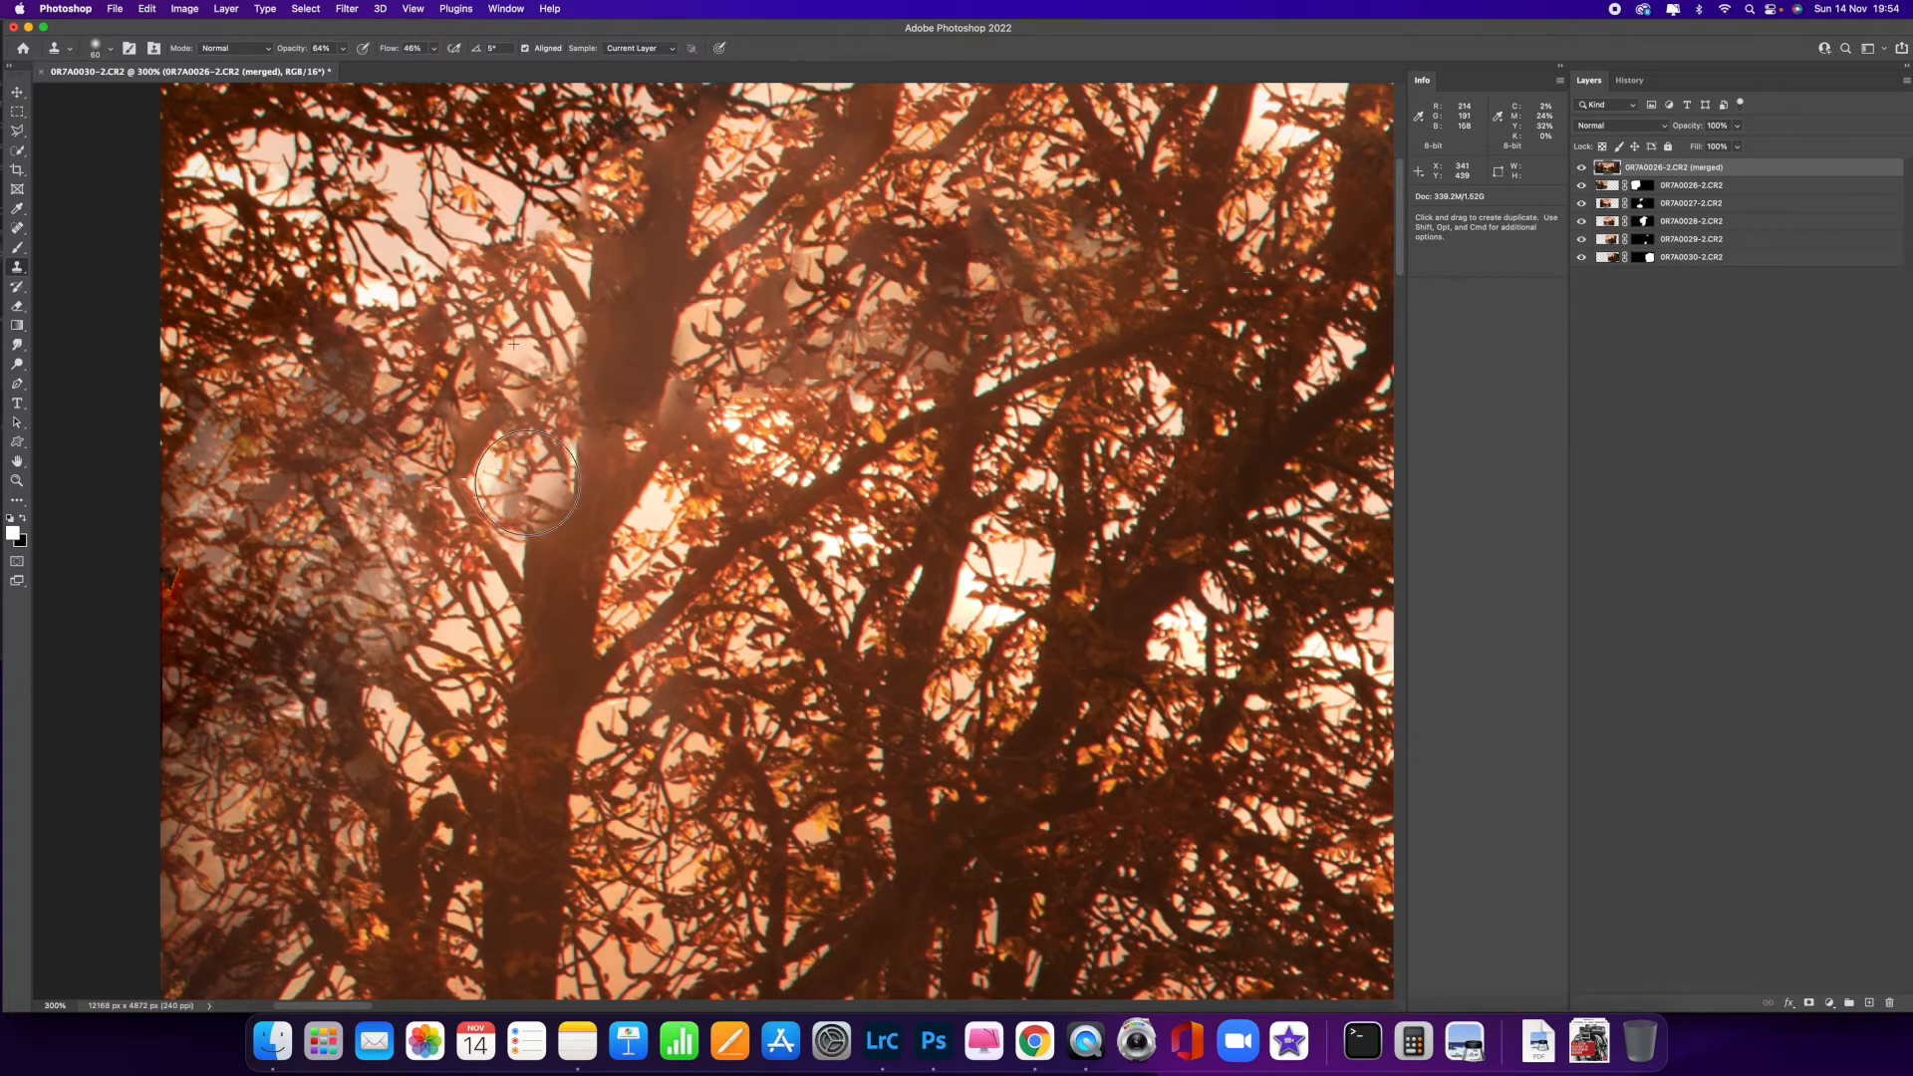
{"action": "left_click_drag", "start_coordinate": [574, 364], "coordinate": [586, 286]}
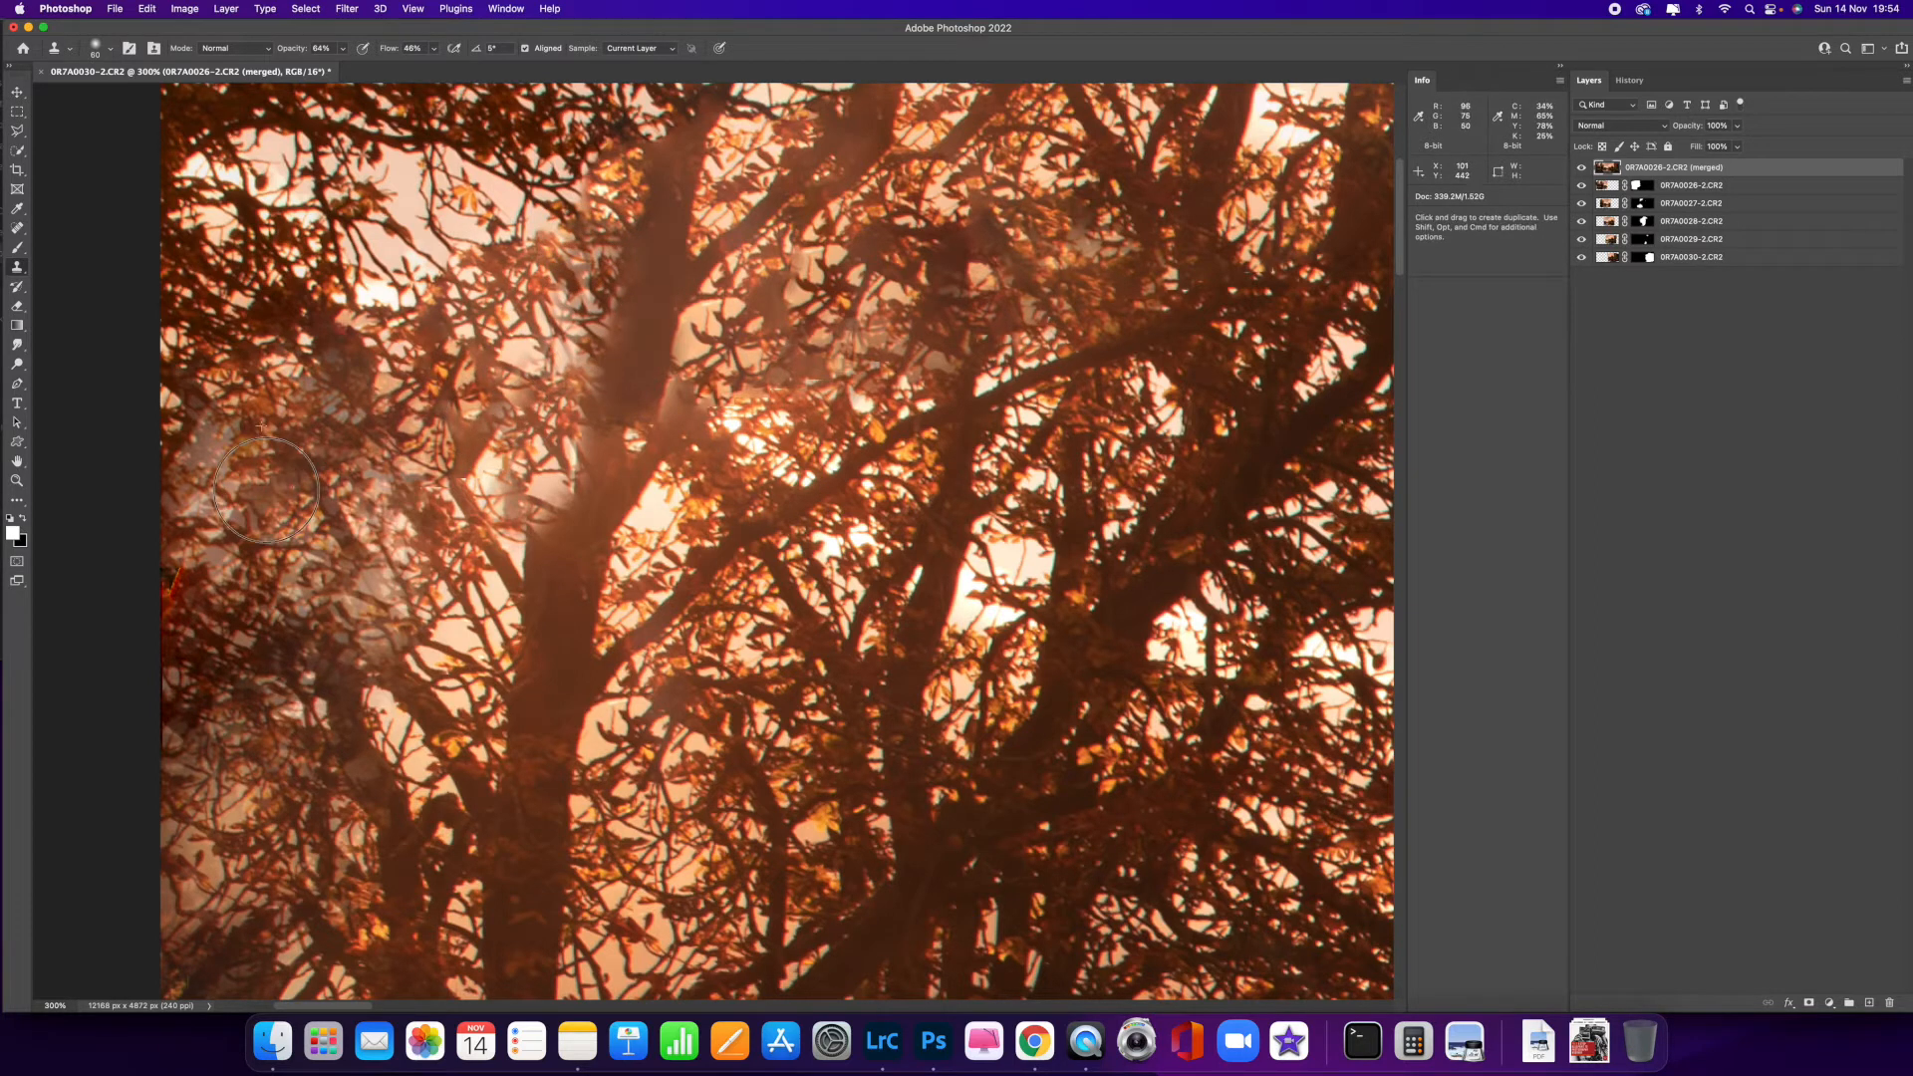
- Clone leaves over the pale patches in the foliage near the left edge and beside the trunk fork
{"action": "mouse_move", "coordinate": [341, 412]}
{"action": "left_mouse_down"}
{"action": "mouse_move", "coordinate": [321, 374]}
{"action": "mouse_move", "coordinate": [347, 427]}
{"action": "left_mouse_up"}
{"action": "left_click", "coordinate": [306, 434], "text": "alt"}
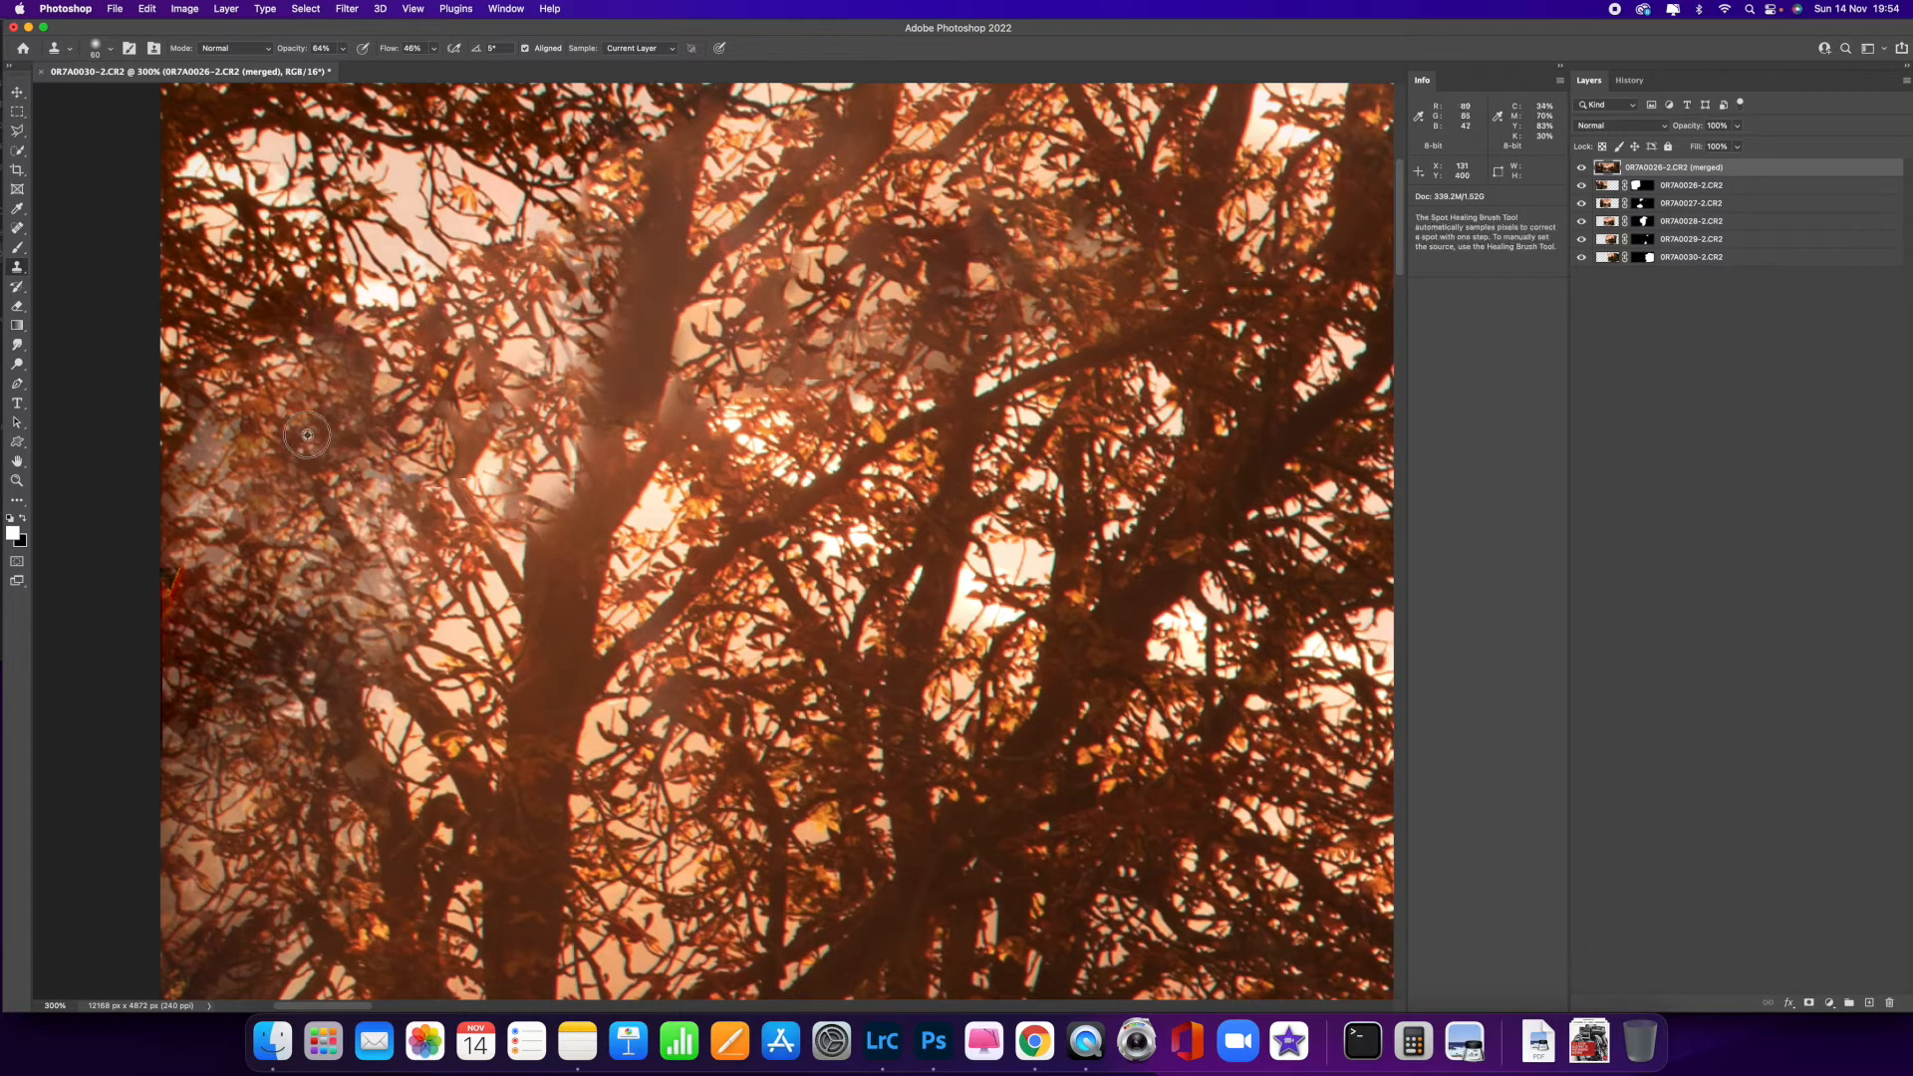
{"action": "mouse_move", "coordinate": [227, 445]}
{"action": "left_mouse_down"}
{"action": "mouse_move", "coordinate": [200, 439]}
{"action": "mouse_move", "coordinate": [204, 466]}
{"action": "left_mouse_up"}
{"action": "left_click", "coordinate": [277, 466], "text": "alt"}
{"action": "mouse_move", "coordinate": [509, 510]}
{"action": "left_mouse_down"}
{"action": "mouse_move", "coordinate": [559, 517]}
{"action": "mouse_move", "coordinate": [528, 512]}
{"action": "left_mouse_up"}
- Clone foliage over the hazy area right of the upper trunk and along the trunk's right side
{"action": "left_click", "coordinate": [1103, 325], "text": "alt"}
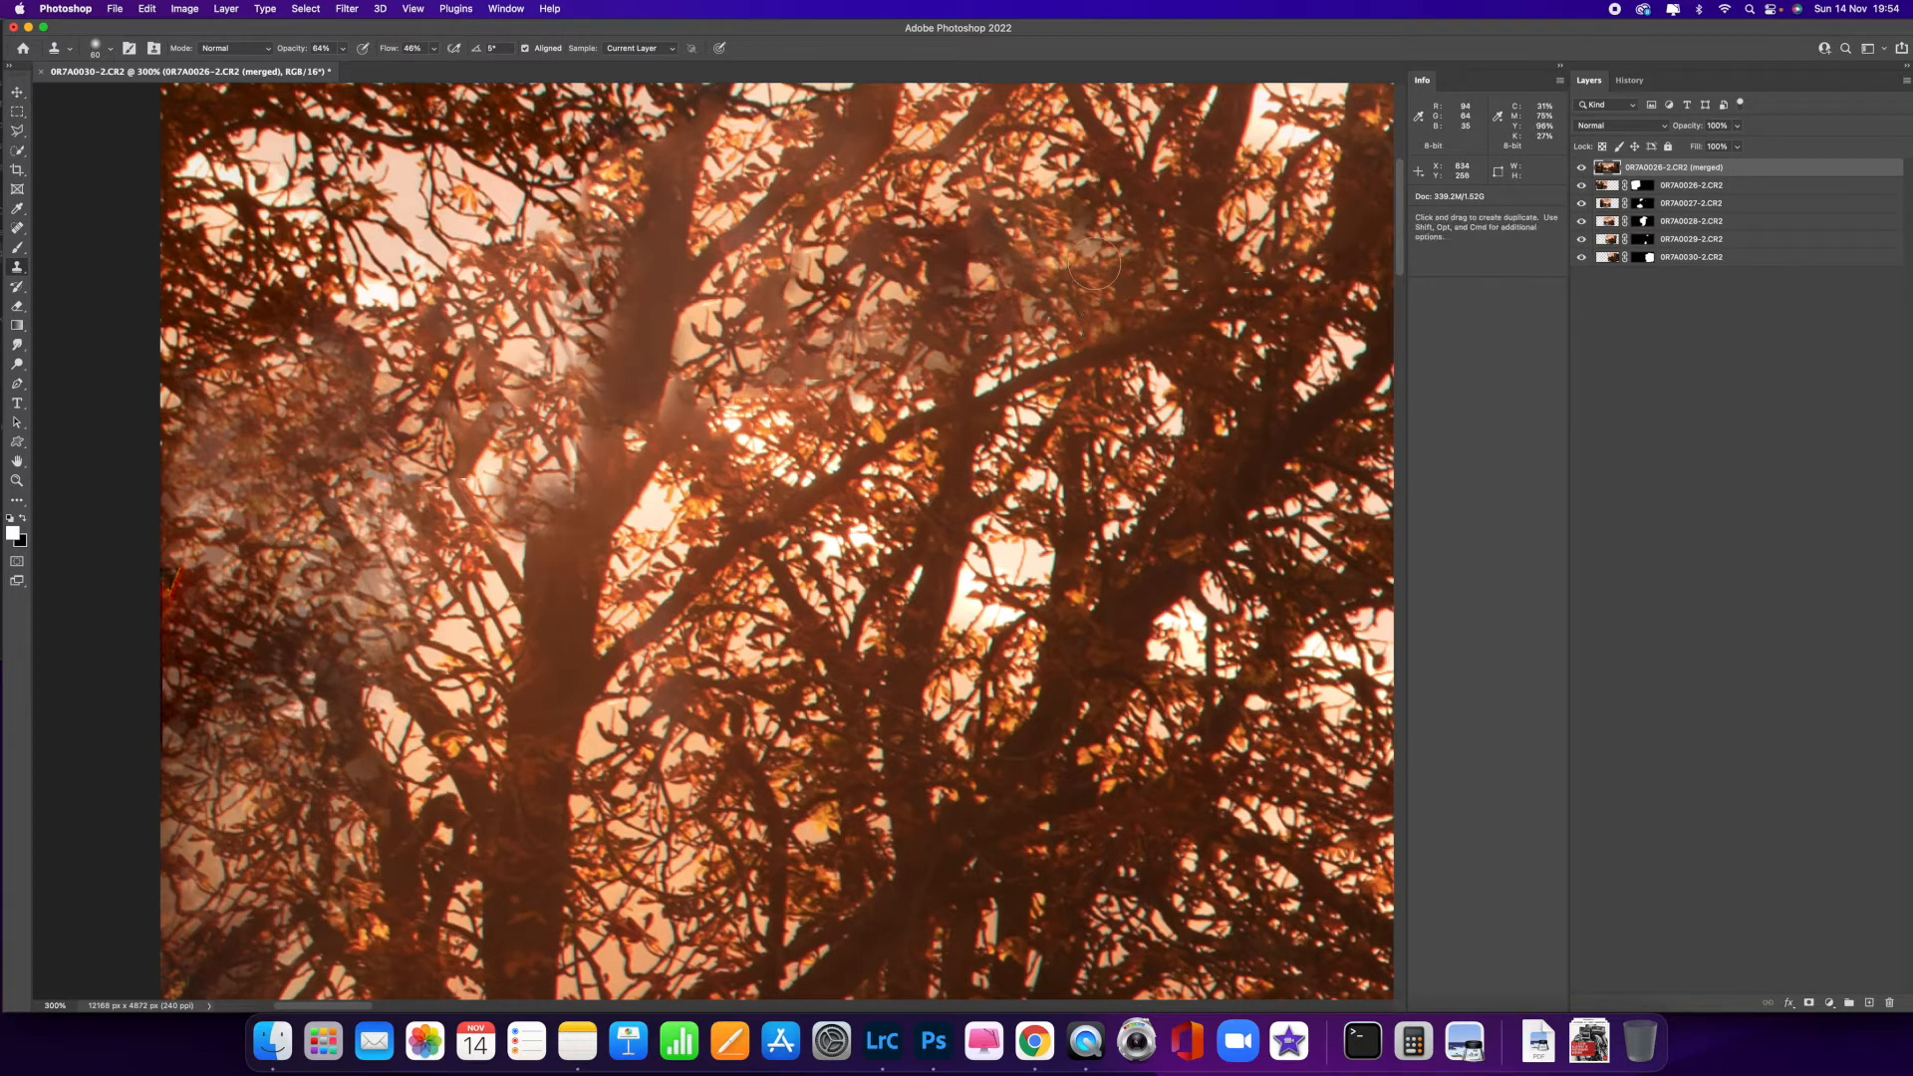
{"action": "mouse_move", "coordinate": [1060, 262]}
{"action": "left_mouse_down"}
{"action": "mouse_move", "coordinate": [1108, 303]}
{"action": "mouse_move", "coordinate": [994, 294]}
{"action": "mouse_move", "coordinate": [1119, 309]}
{"action": "mouse_move", "coordinate": [960, 295]}
{"action": "mouse_move", "coordinate": [962, 355]}
{"action": "mouse_move", "coordinate": [830, 350]}
{"action": "mouse_move", "coordinate": [683, 414]}
{"action": "mouse_move", "coordinate": [666, 363]}
{"action": "left_mouse_up"}
{"action": "left_click", "coordinate": [1106, 302], "text": "alt"}
{"action": "left_click", "coordinate": [1113, 306], "text": "alt"}
{"action": "left_click", "coordinate": [739, 433], "text": "alt"}
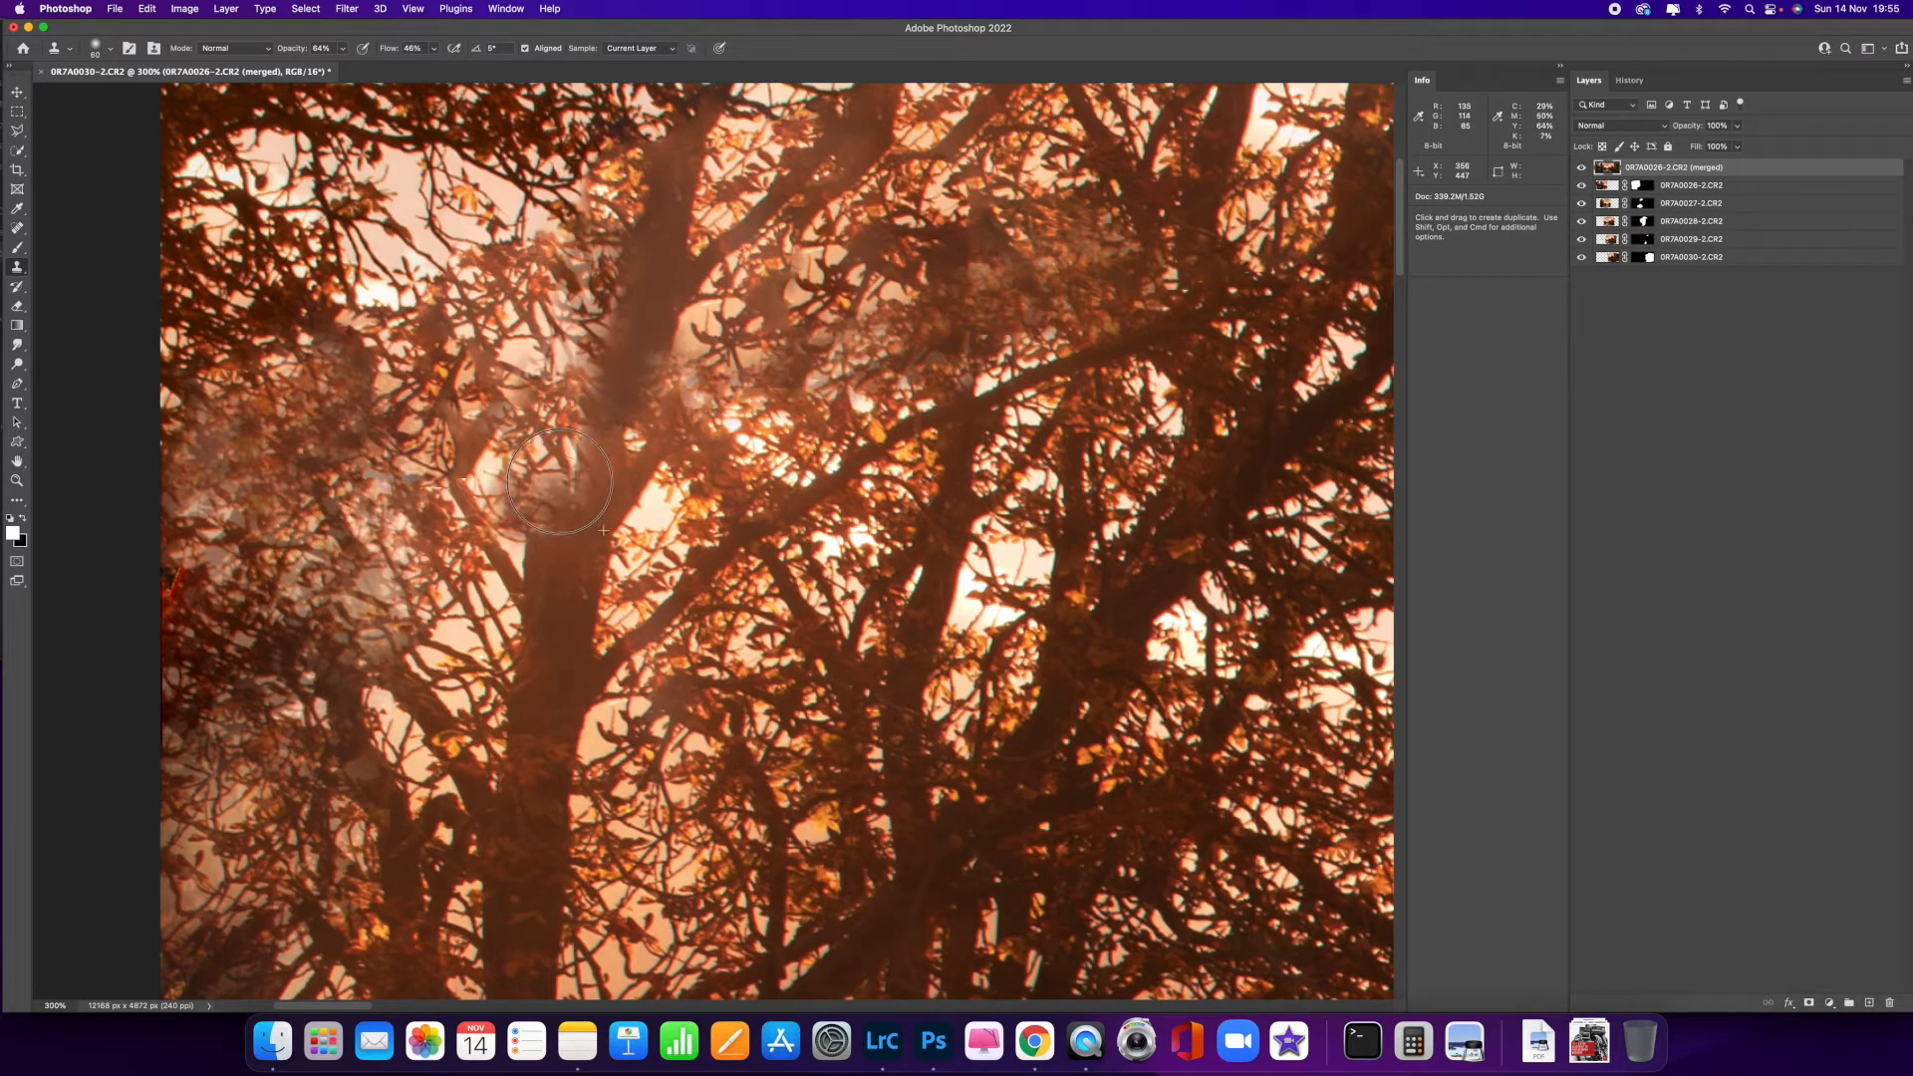
{"action": "key", "text": "super+minus"}
{"action": "key", "text": "super+minus"}
{"action": "key", "text": "super+minus"}
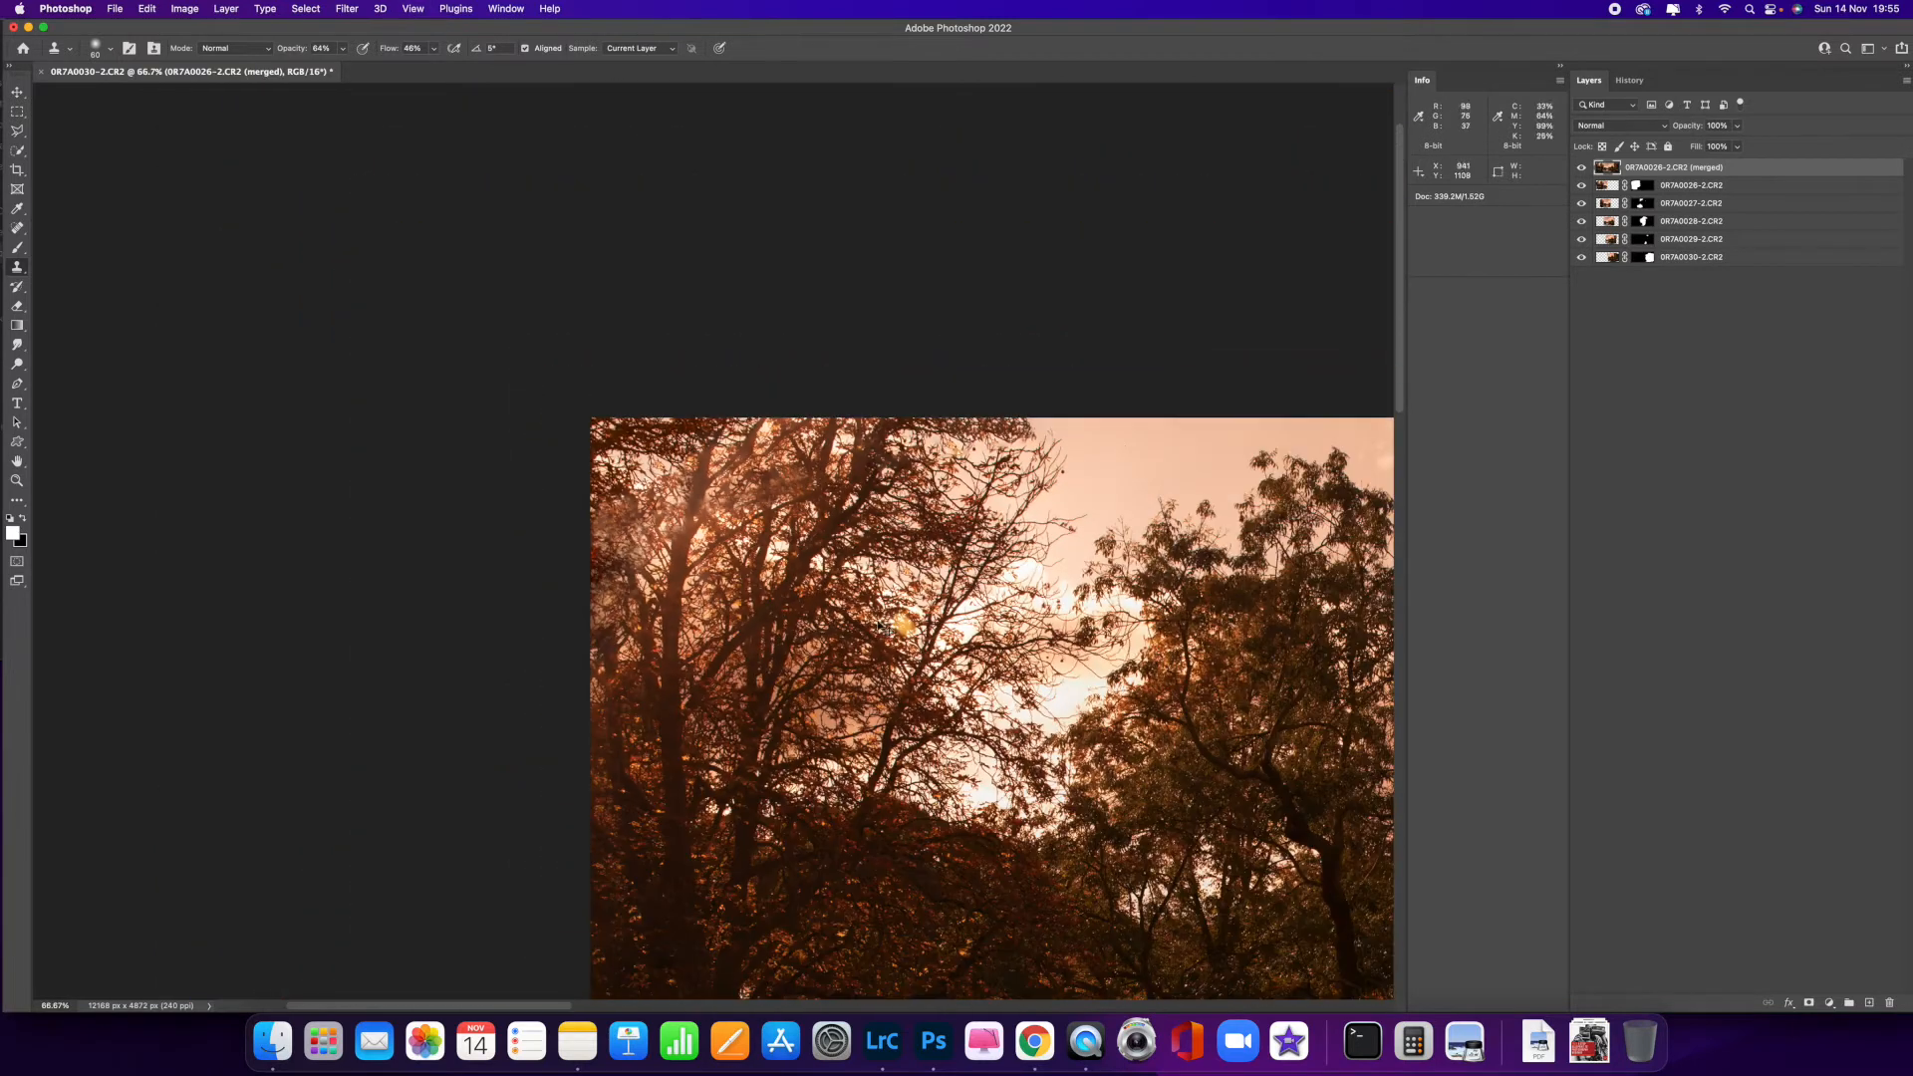
- Clone foliage over the hazy patch near the right edge of the right-hand tree, using a much larger brush
{"action": "key", "text": "super+minus"}
{"action": "key", "text": "super+minus"}
{"action": "key", "text": "super+minus"}
{"action": "key", "text": "super+minus"}
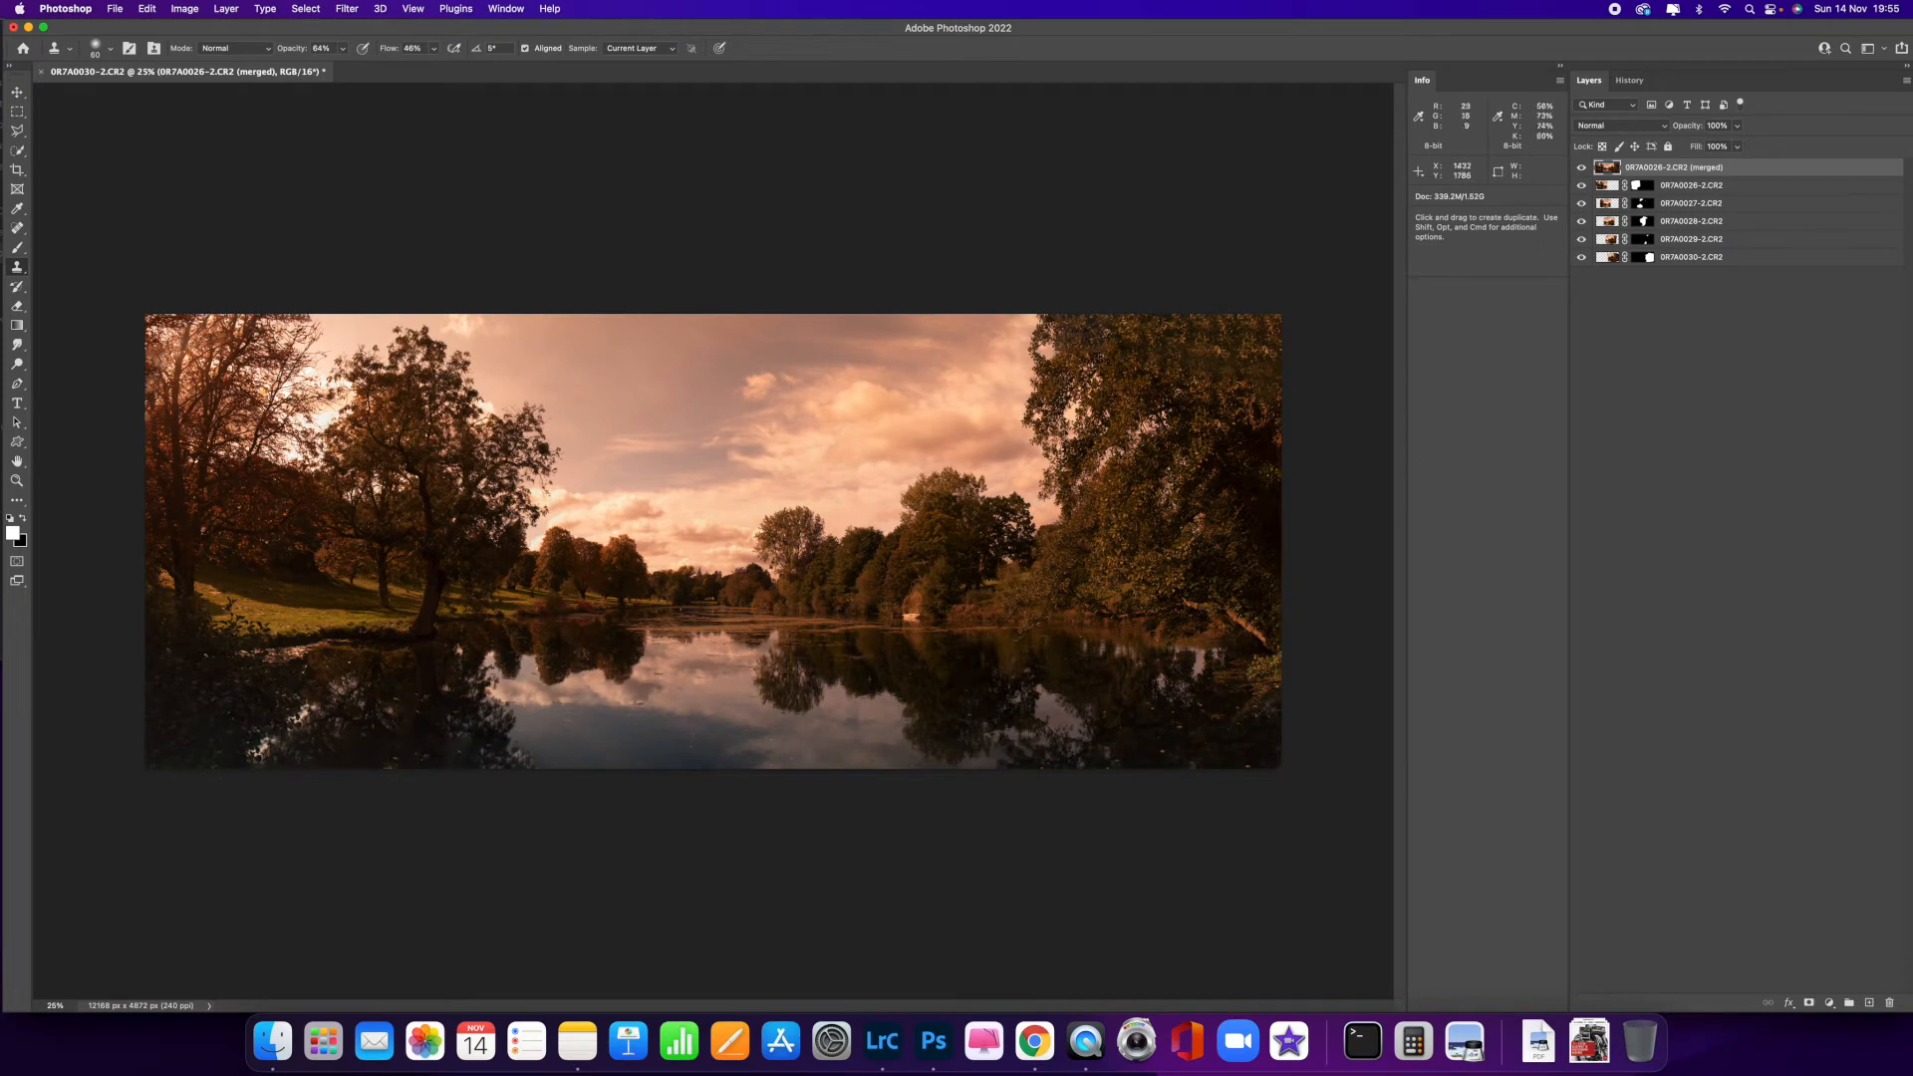
{"action": "key", "text": "super+plus"}
{"action": "key", "text": "super+plus"}
{"action": "left_click_drag", "start_coordinate": [1192, 360], "coordinate": [349, 631]}
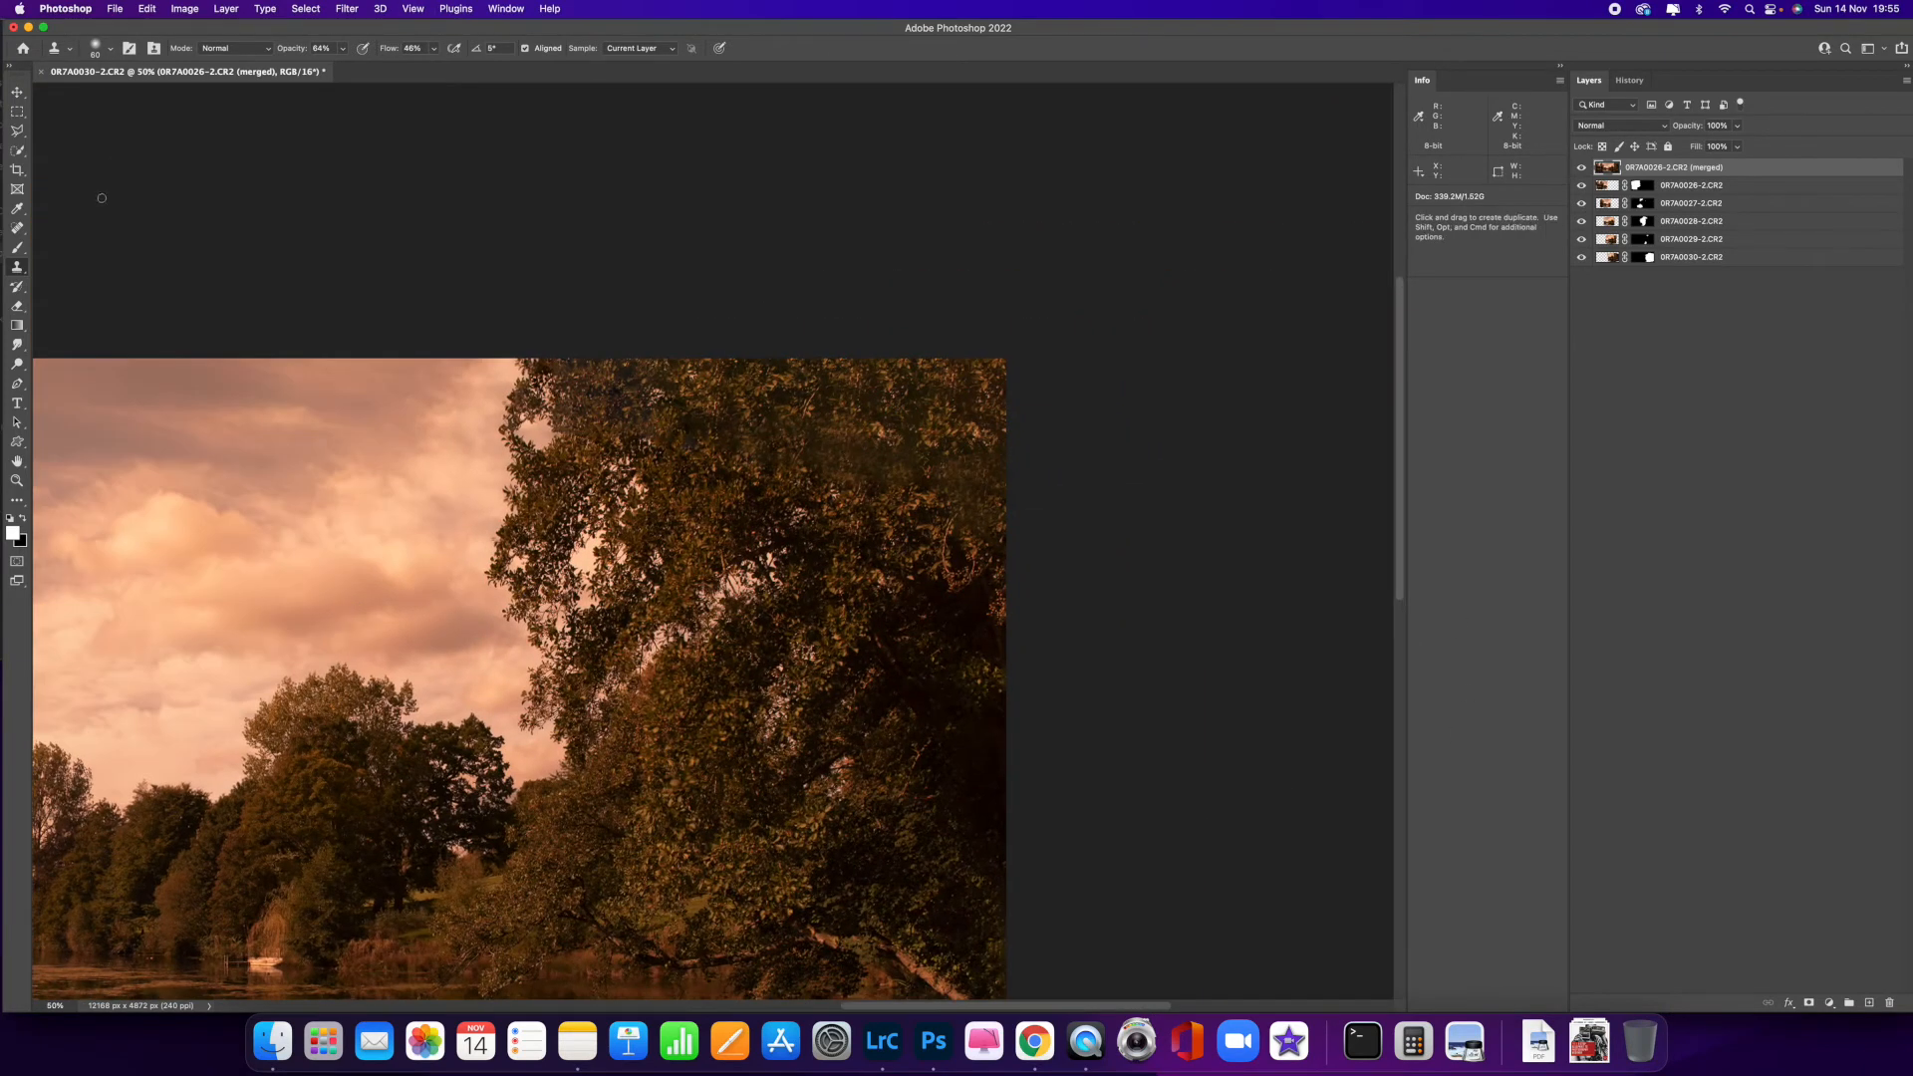
{"action": "key", "text": "bracketright"}
{"action": "key", "text": "bracketright"}
{"action": "key", "text": "bracketright"}
{"action": "key", "text": "bracketright"}
{"action": "key", "text": "bracketright"}
{"action": "left_click", "coordinate": [959, 404], "text": "alt"}
{"action": "key", "text": "bracketright"}
{"action": "key", "text": "bracketright"}
{"action": "key", "text": "bracketright"}
{"action": "key", "text": "bracketright"}
{"action": "key", "text": "bracketright"}
{"action": "key", "text": "bracketright"}
{"action": "mouse_move", "coordinate": [979, 489]}
{"action": "left_mouse_down"}
{"action": "mouse_move", "coordinate": [827, 458]}
{"action": "mouse_move", "coordinate": [853, 447]}
{"action": "mouse_move", "coordinate": [936, 494]}
{"action": "mouse_move", "coordinate": [966, 460]}
{"action": "mouse_move", "coordinate": [983, 490]}
{"action": "mouse_move", "coordinate": [997, 472]}
{"action": "left_mouse_up"}
- Check the rest of the retouched panorama and flatten the image into a single background layer
{"action": "key", "text": "space"}
{"action": "mouse_move", "coordinate": [739, 670]}
{"action": "left_mouse_down"}
{"action": "mouse_move", "coordinate": [880, 389]}
{"action": "mouse_move", "coordinate": [905, 292]}
{"action": "left_mouse_up"}
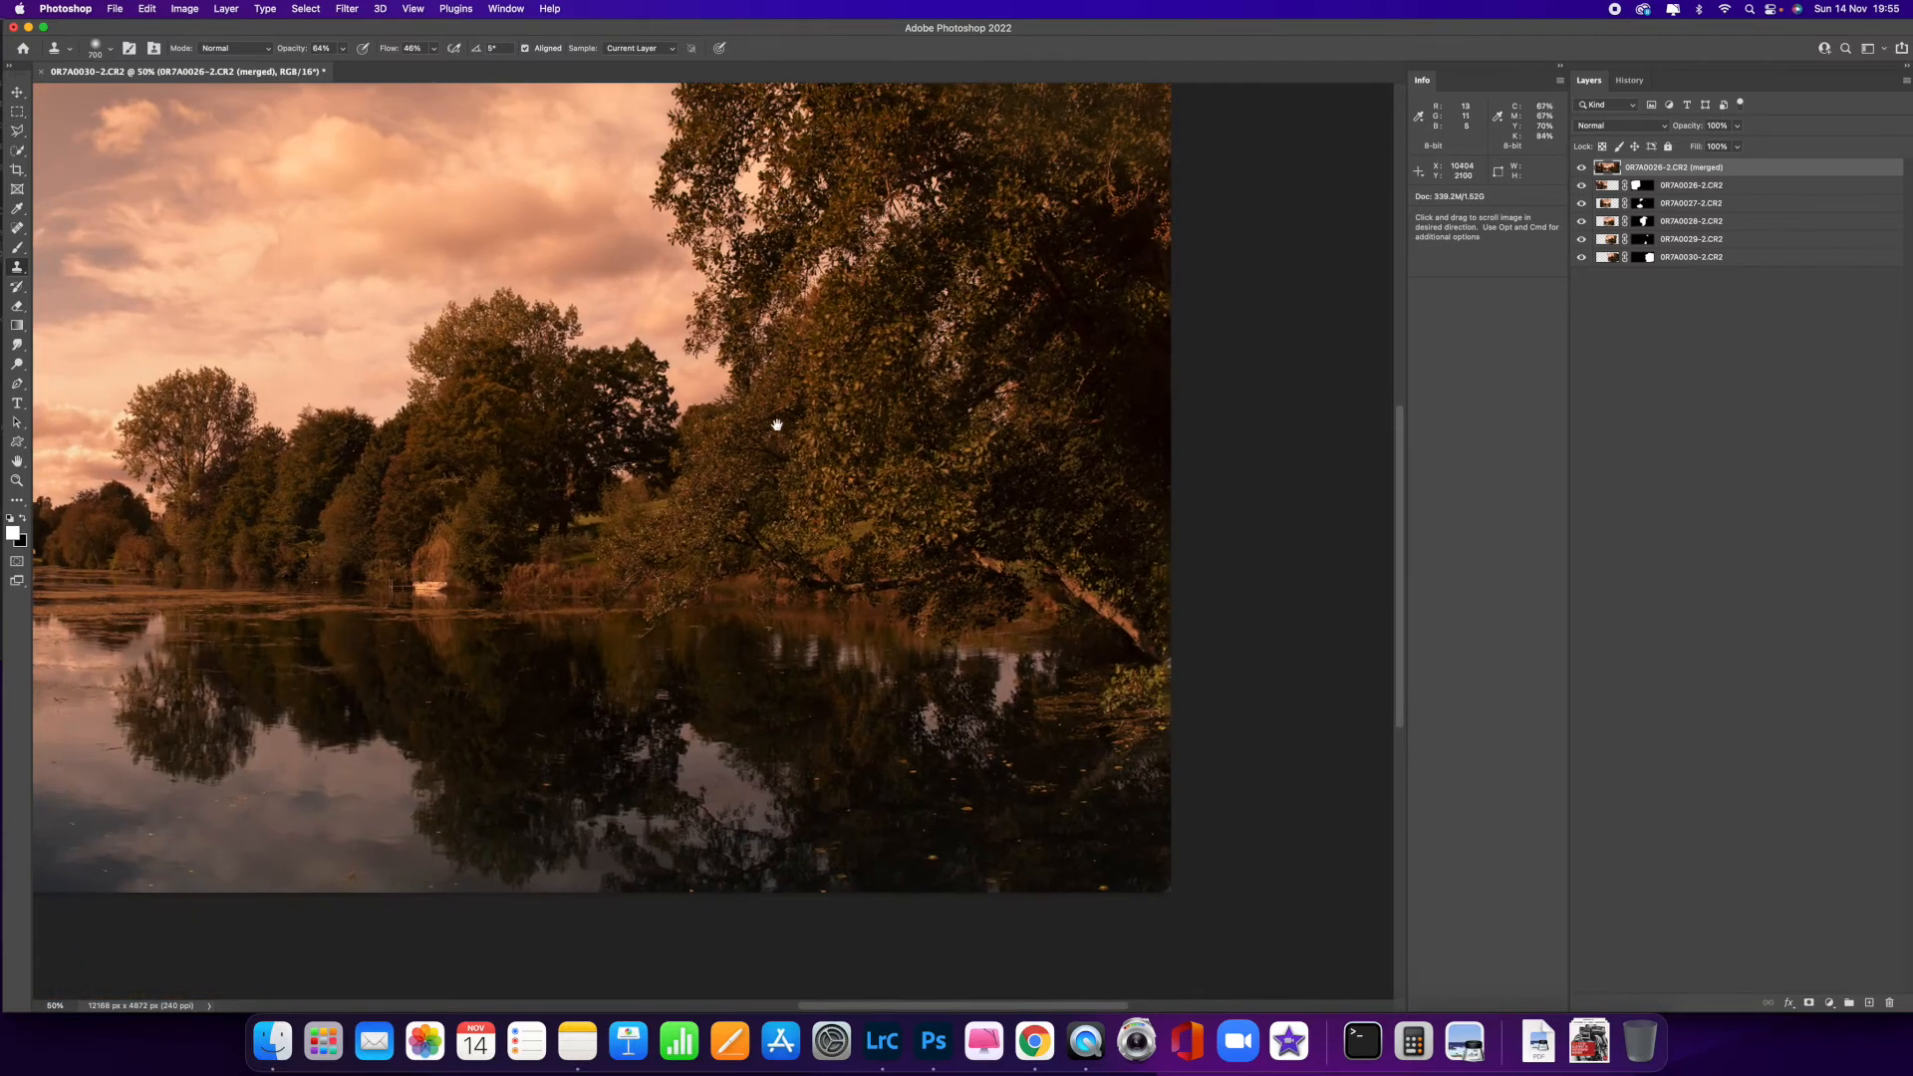
{"action": "left_click_drag", "start_coordinate": [777, 425], "coordinate": [1026, 354]}
{"action": "left_click_drag", "start_coordinate": [781, 320], "coordinate": [1201, 326]}
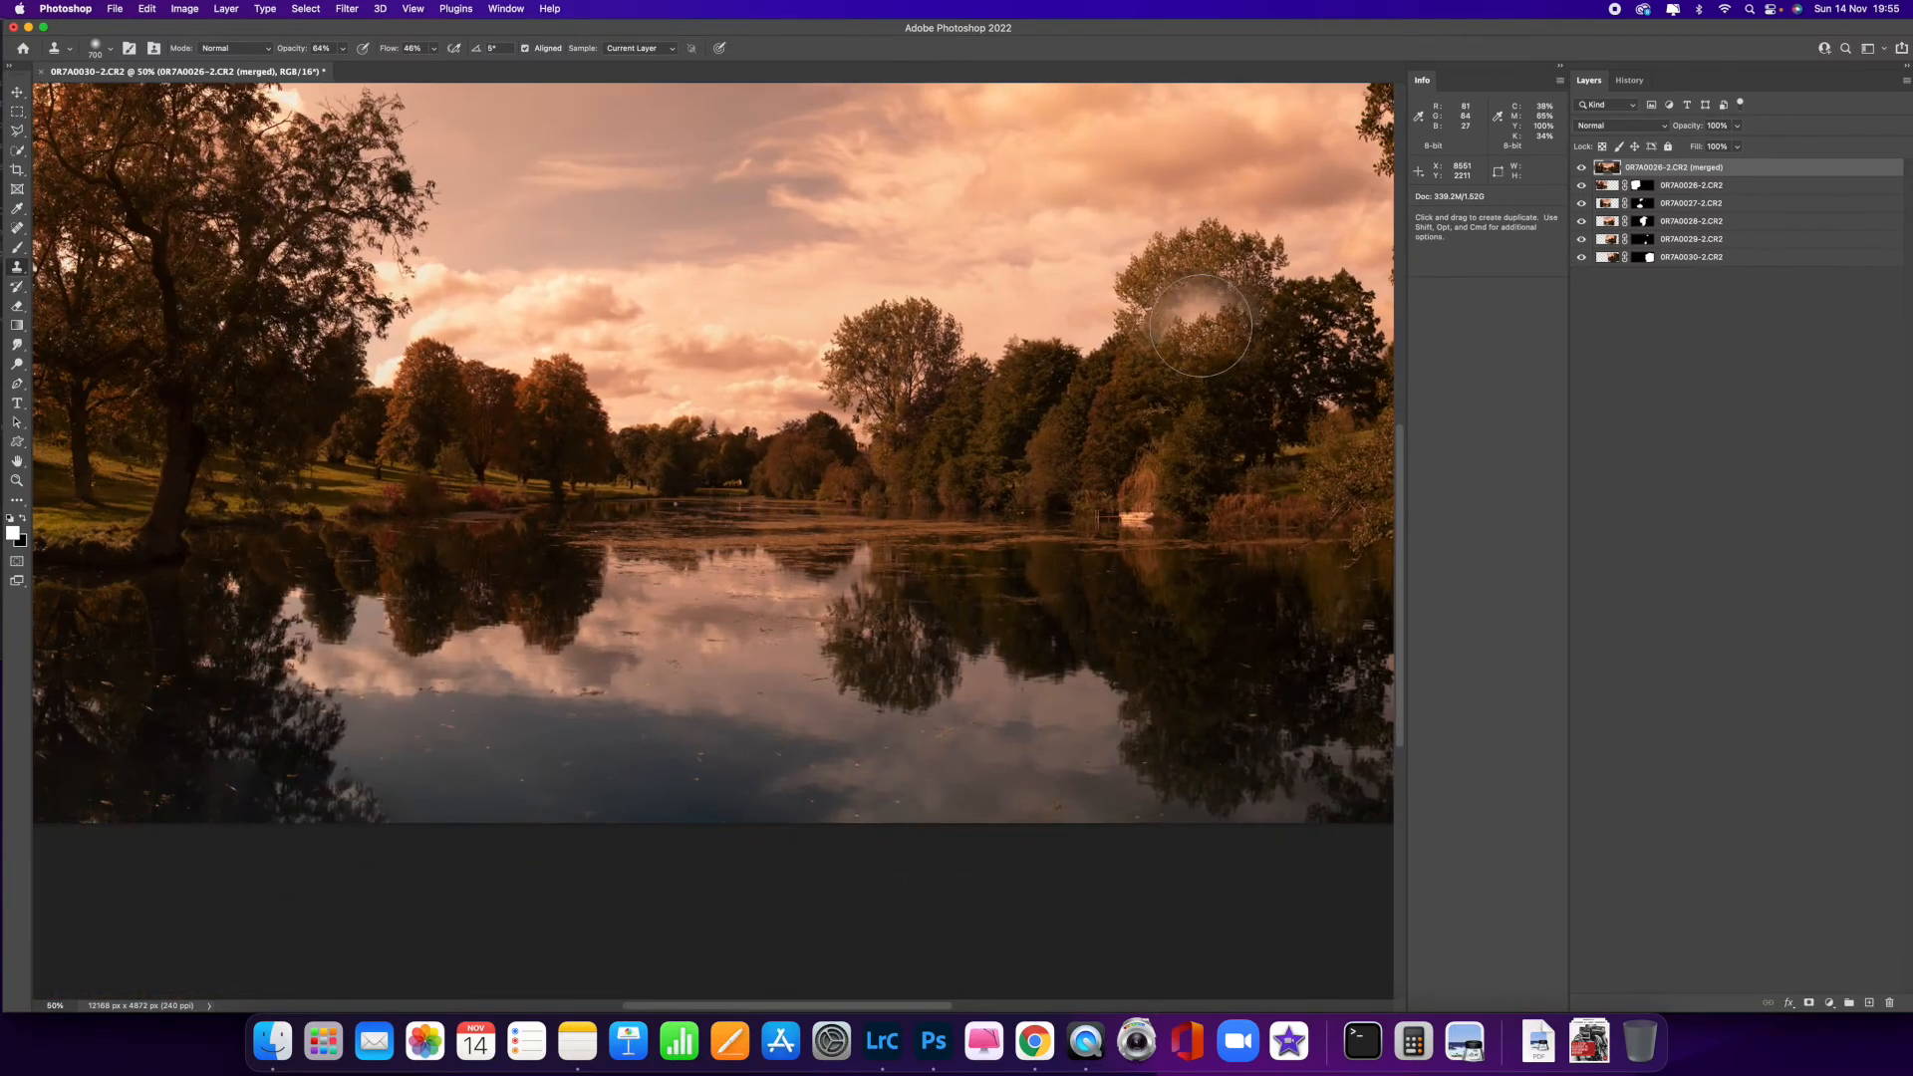
{"action": "key", "text": "super+minus"}
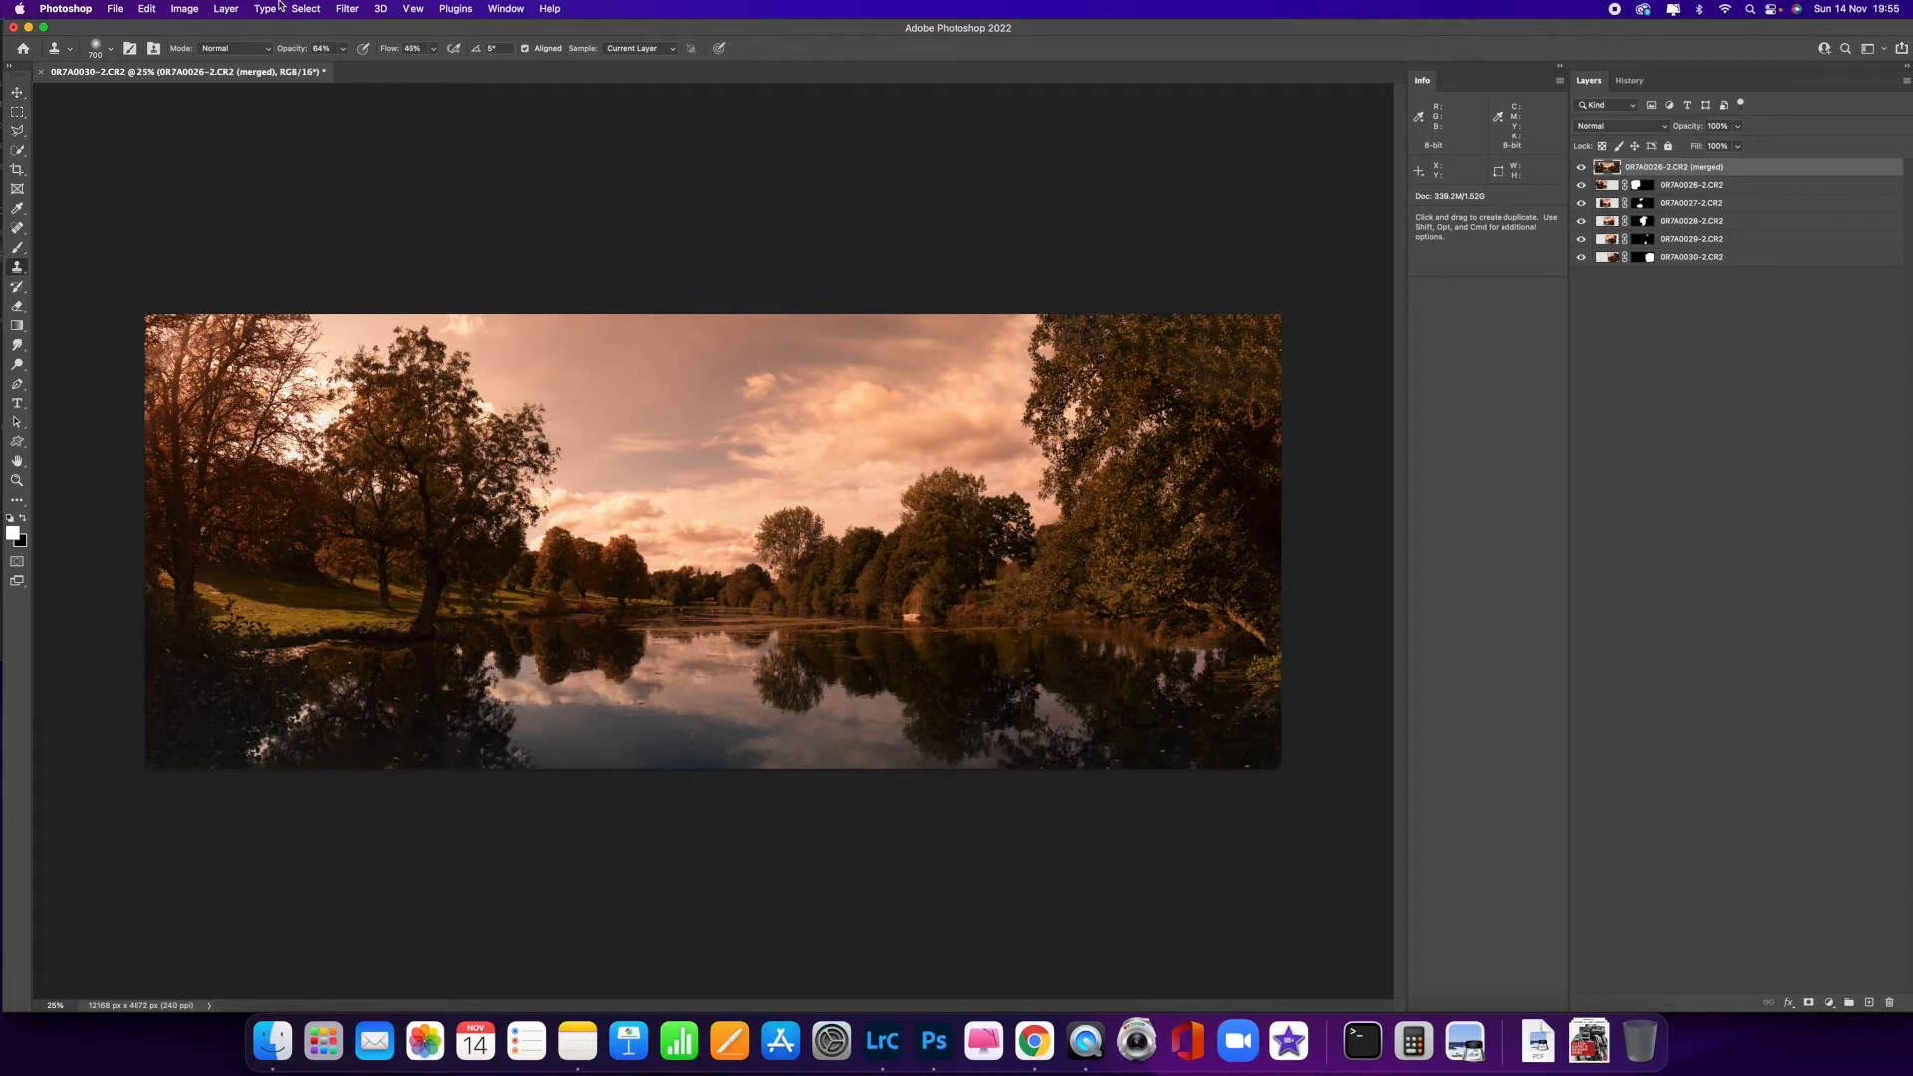
{"action": "left_click", "coordinate": [223, 8]}
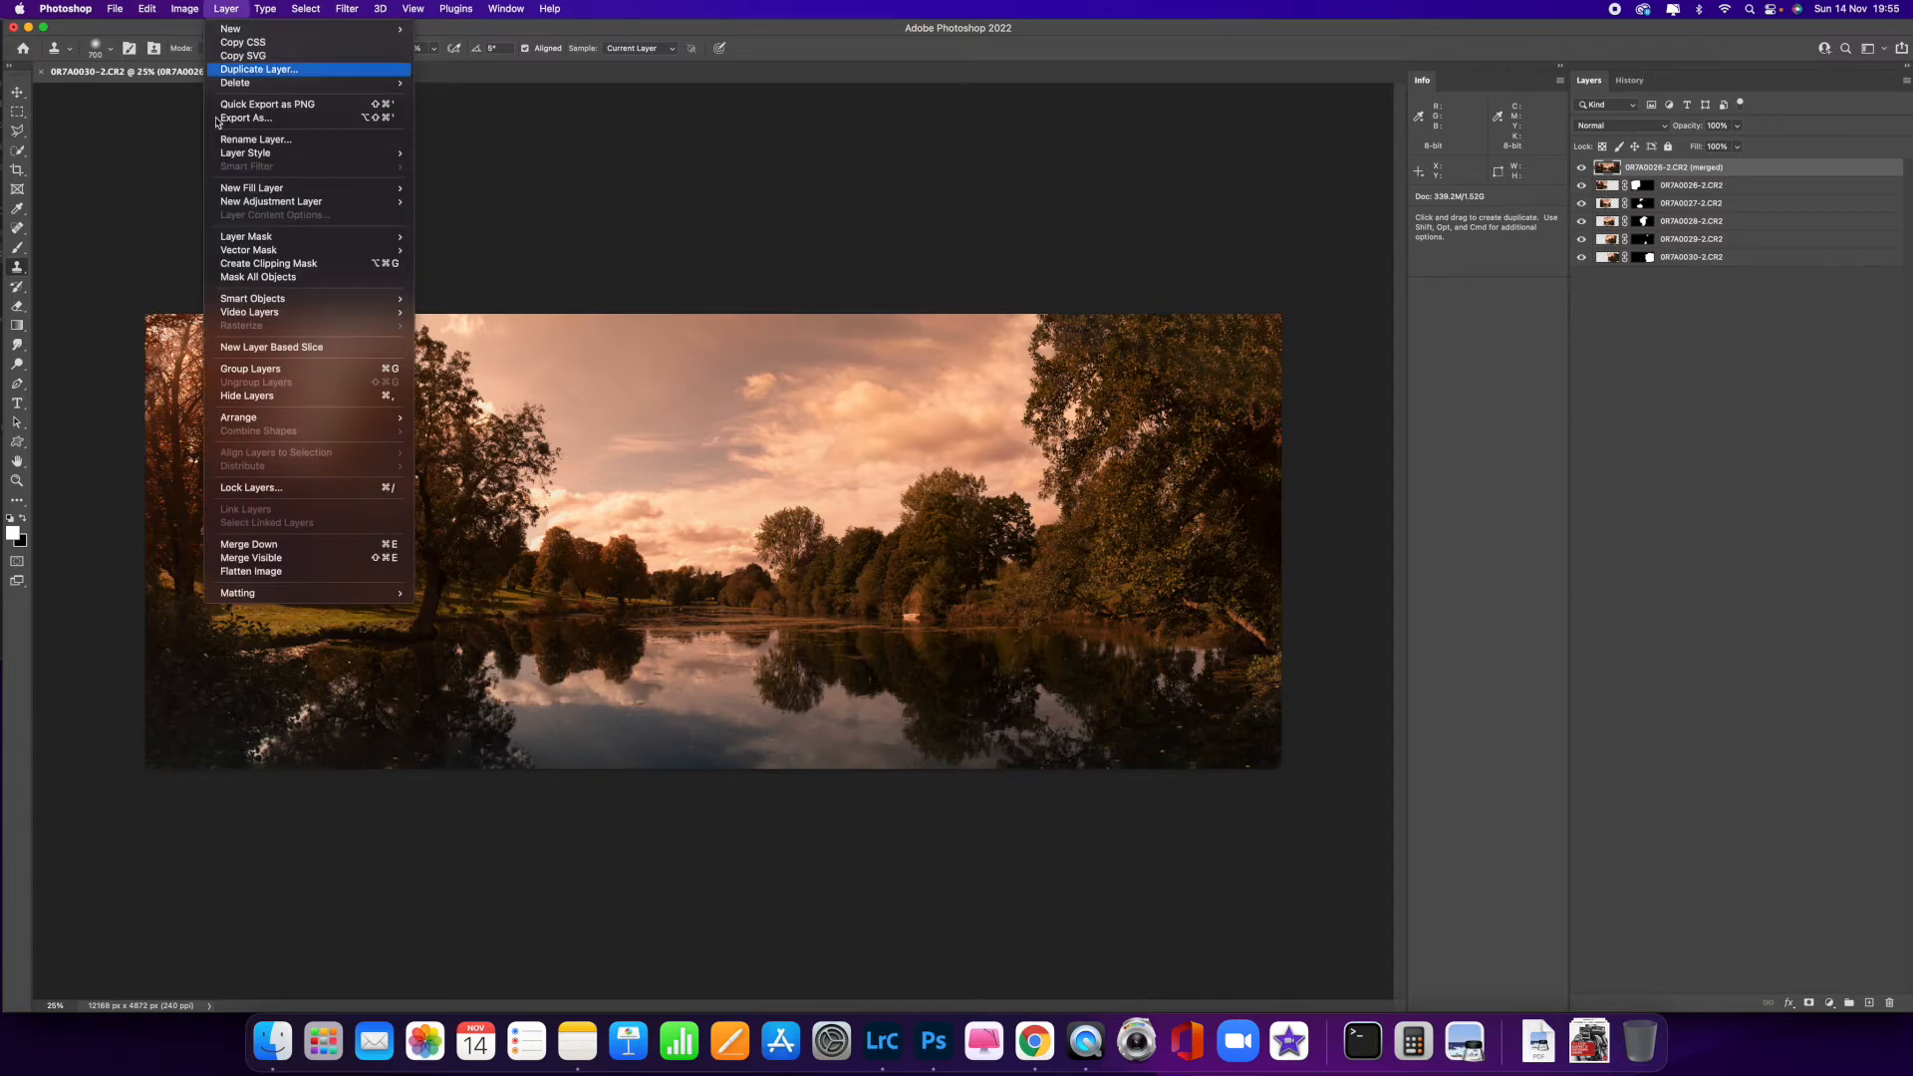
{"action": "left_click", "coordinate": [320, 573]}
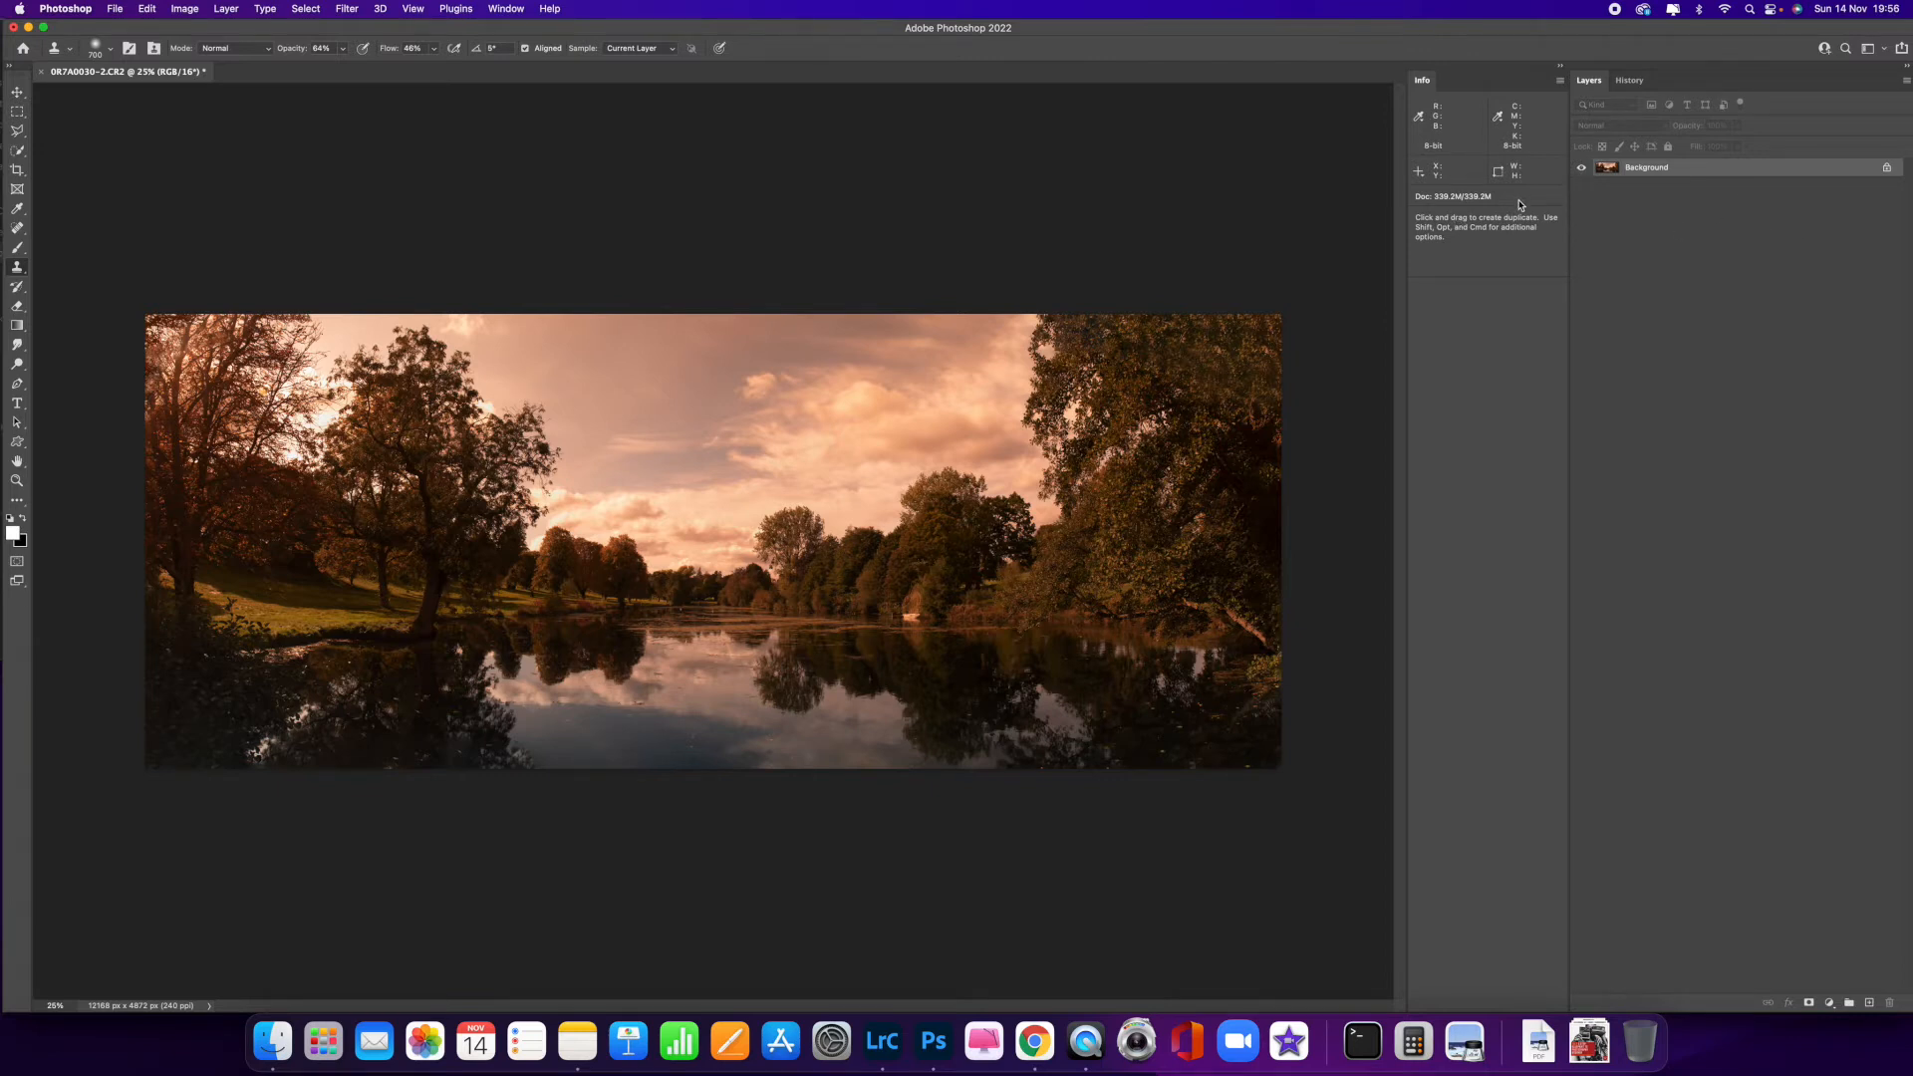
- Add a white-to-transparent gradient fill layer above the background, using the Angle style
{"action": "left_click", "coordinate": [11, 519]}
{"action": "left_click", "coordinate": [25, 519]}
{"action": "left_click", "coordinate": [1831, 1004]}
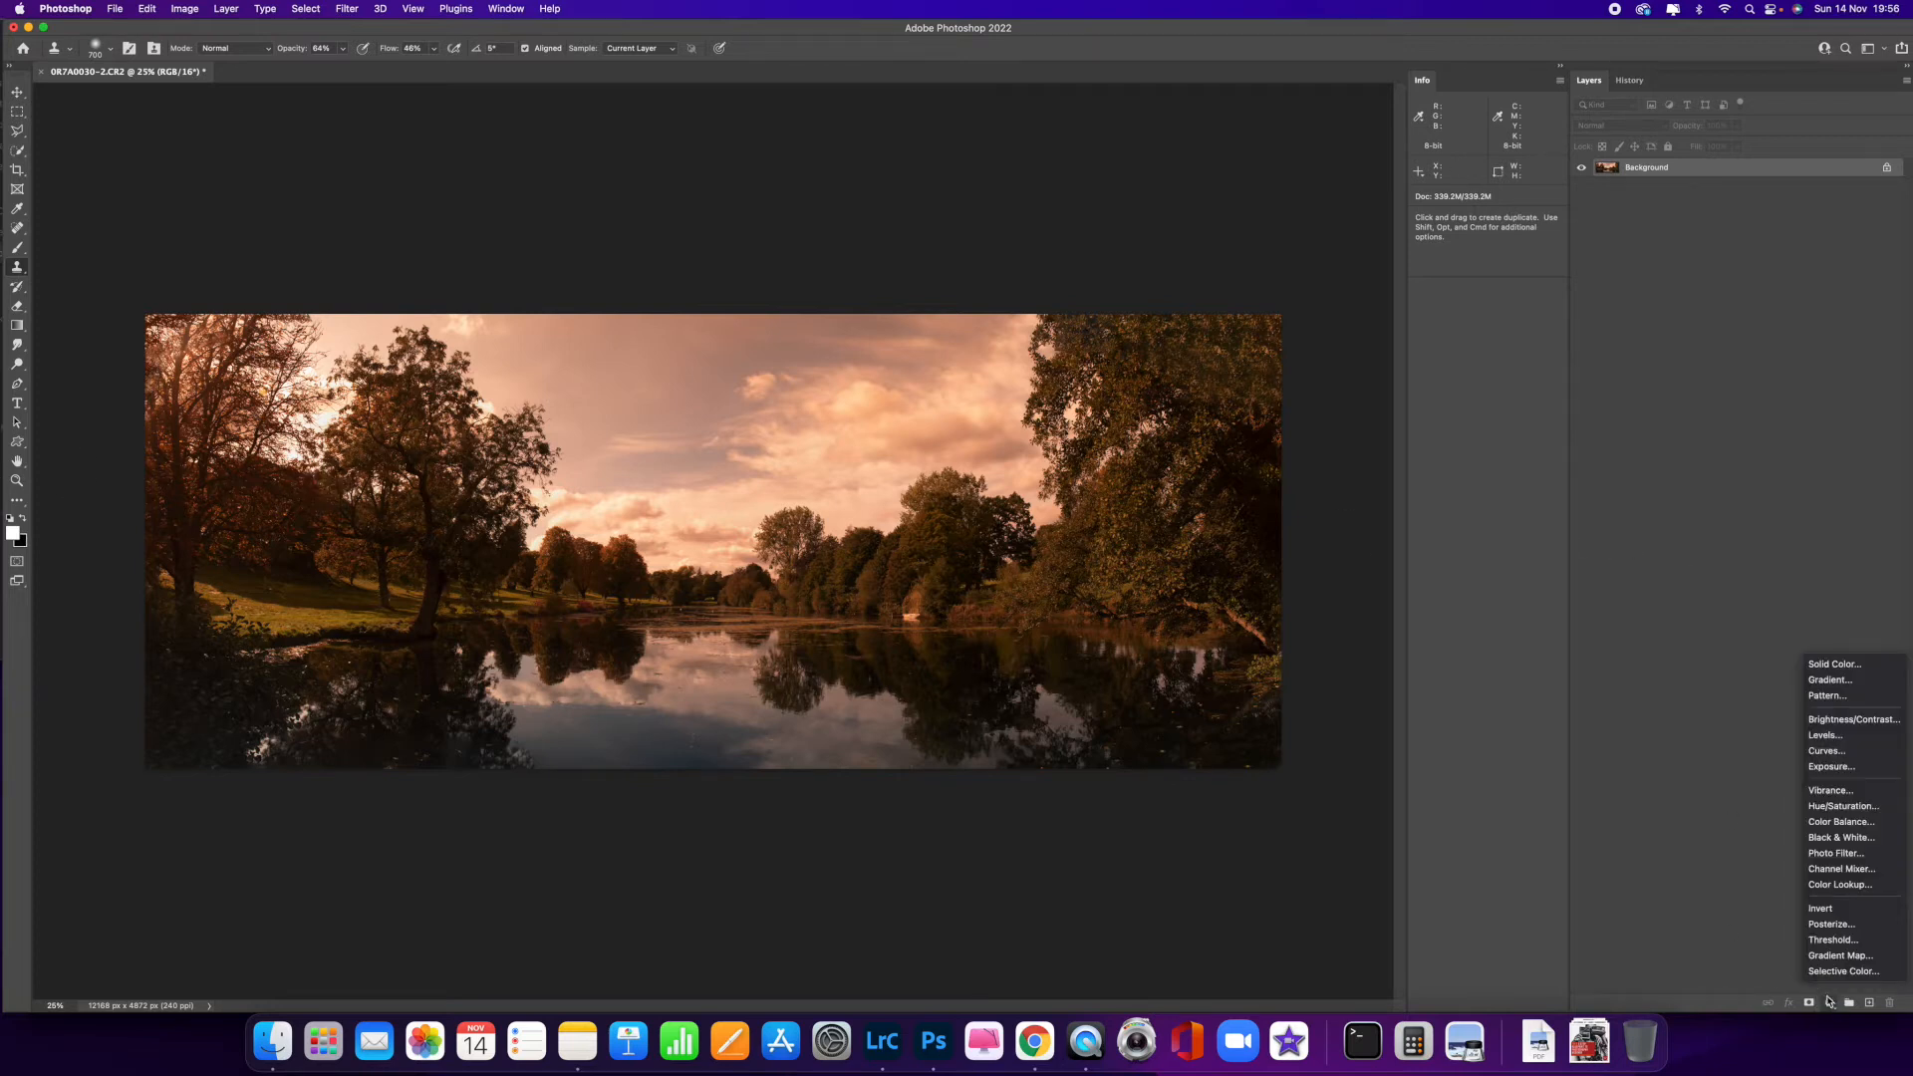
{"action": "left_click", "coordinate": [1845, 688]}
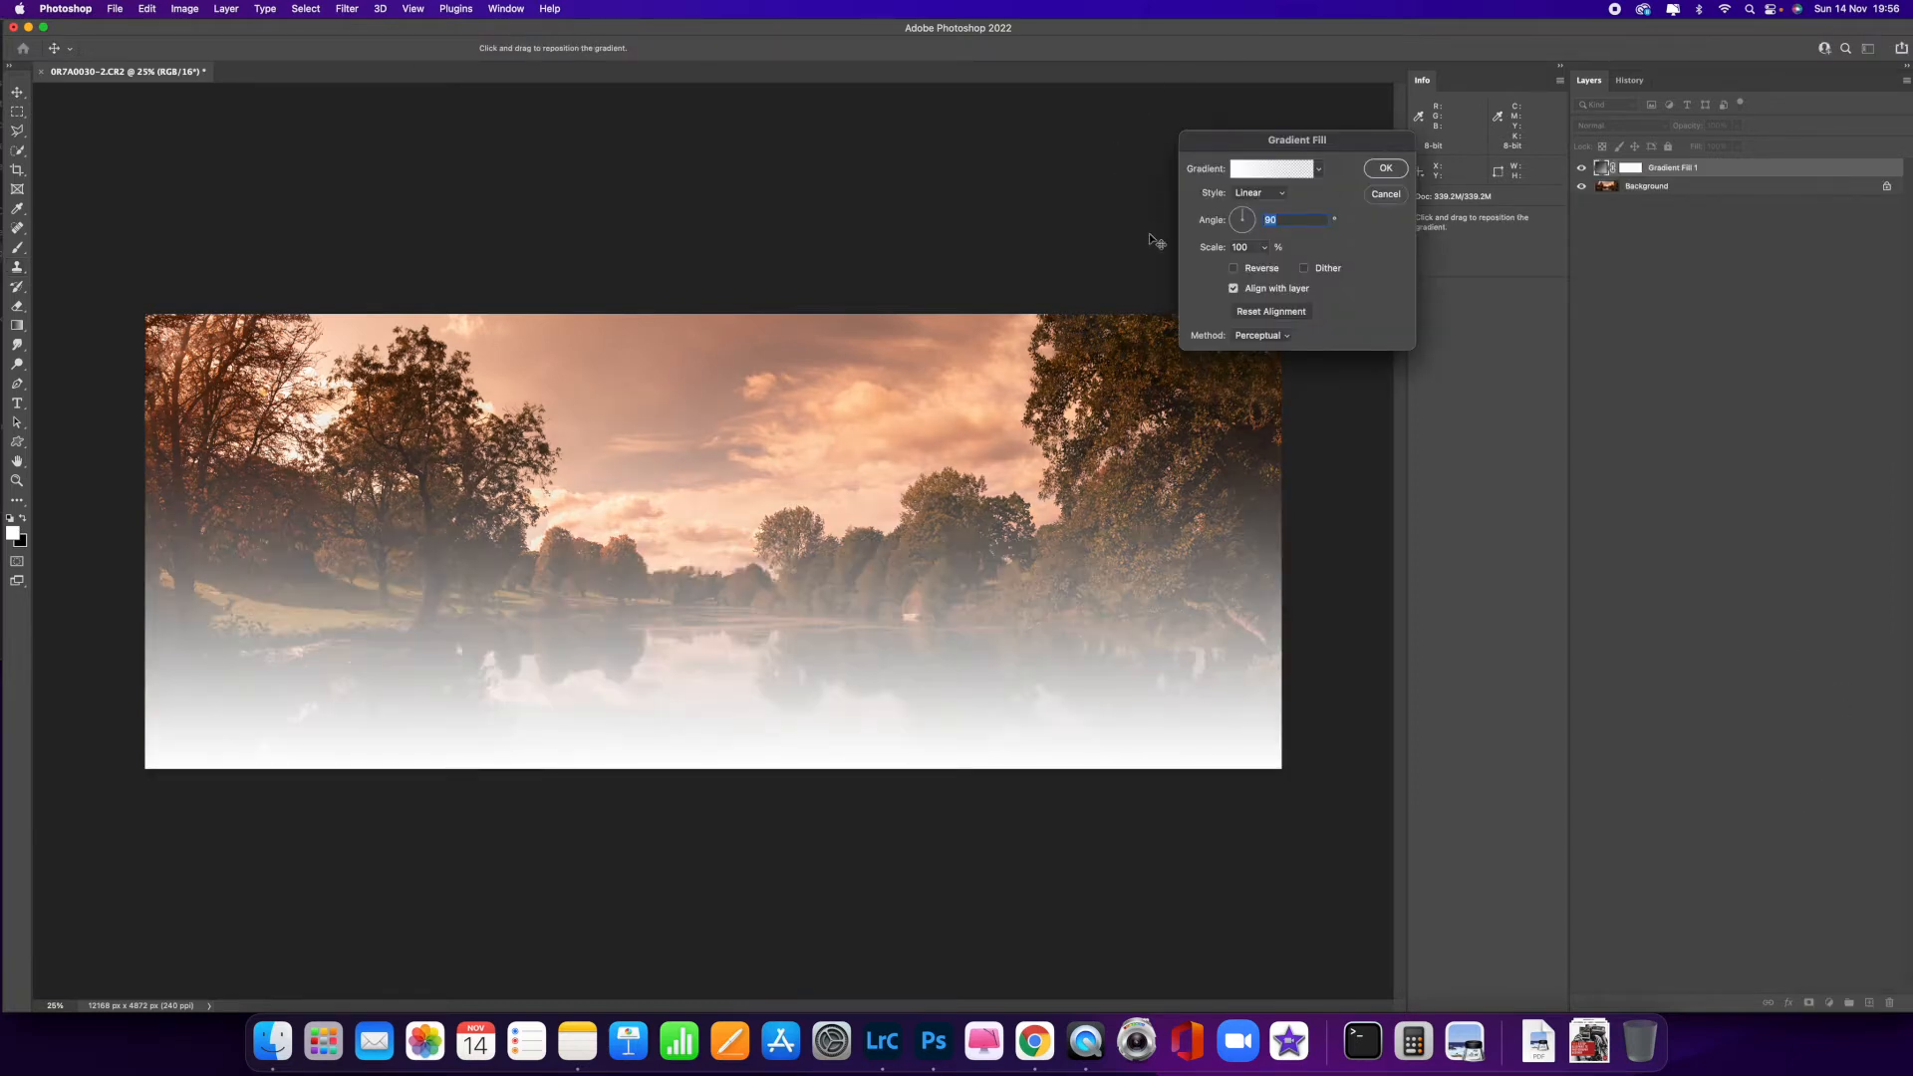
{"action": "left_click", "coordinate": [1276, 196]}
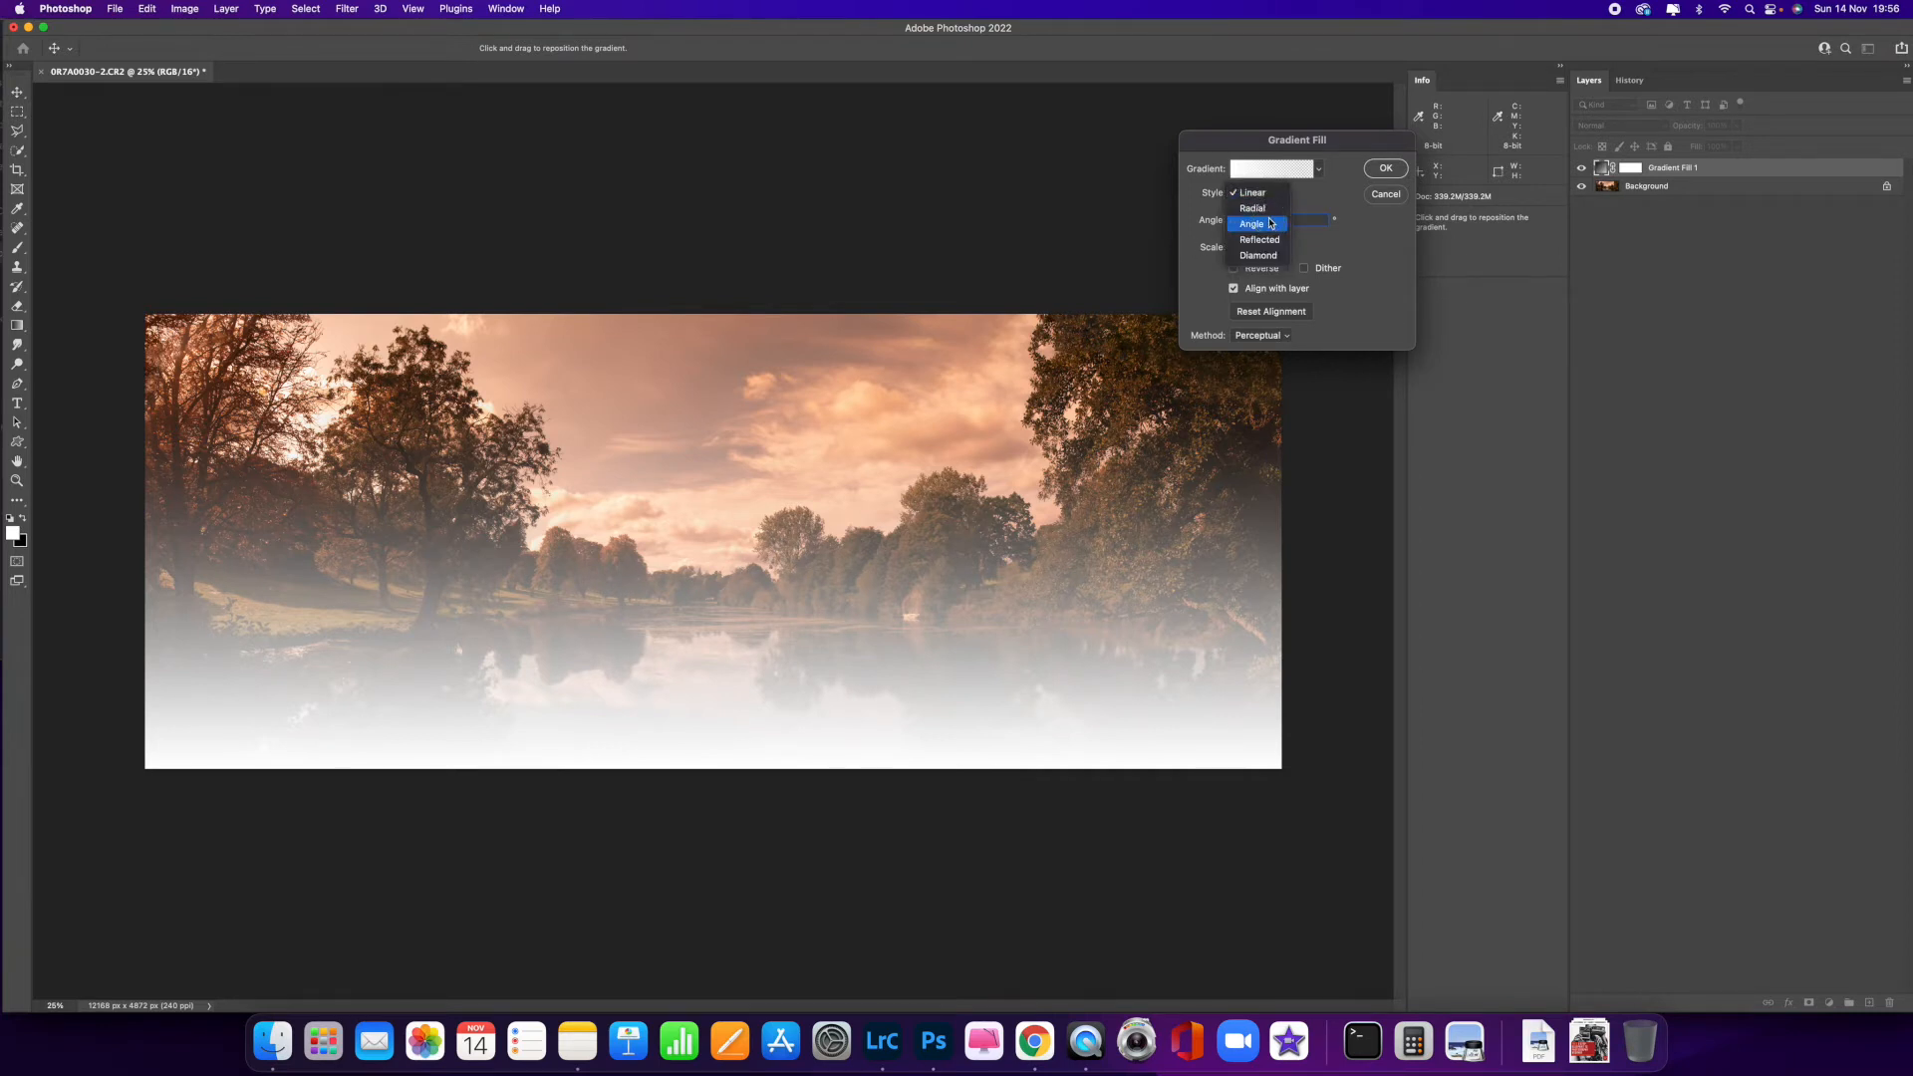
{"action": "left_click", "coordinate": [1258, 218]}
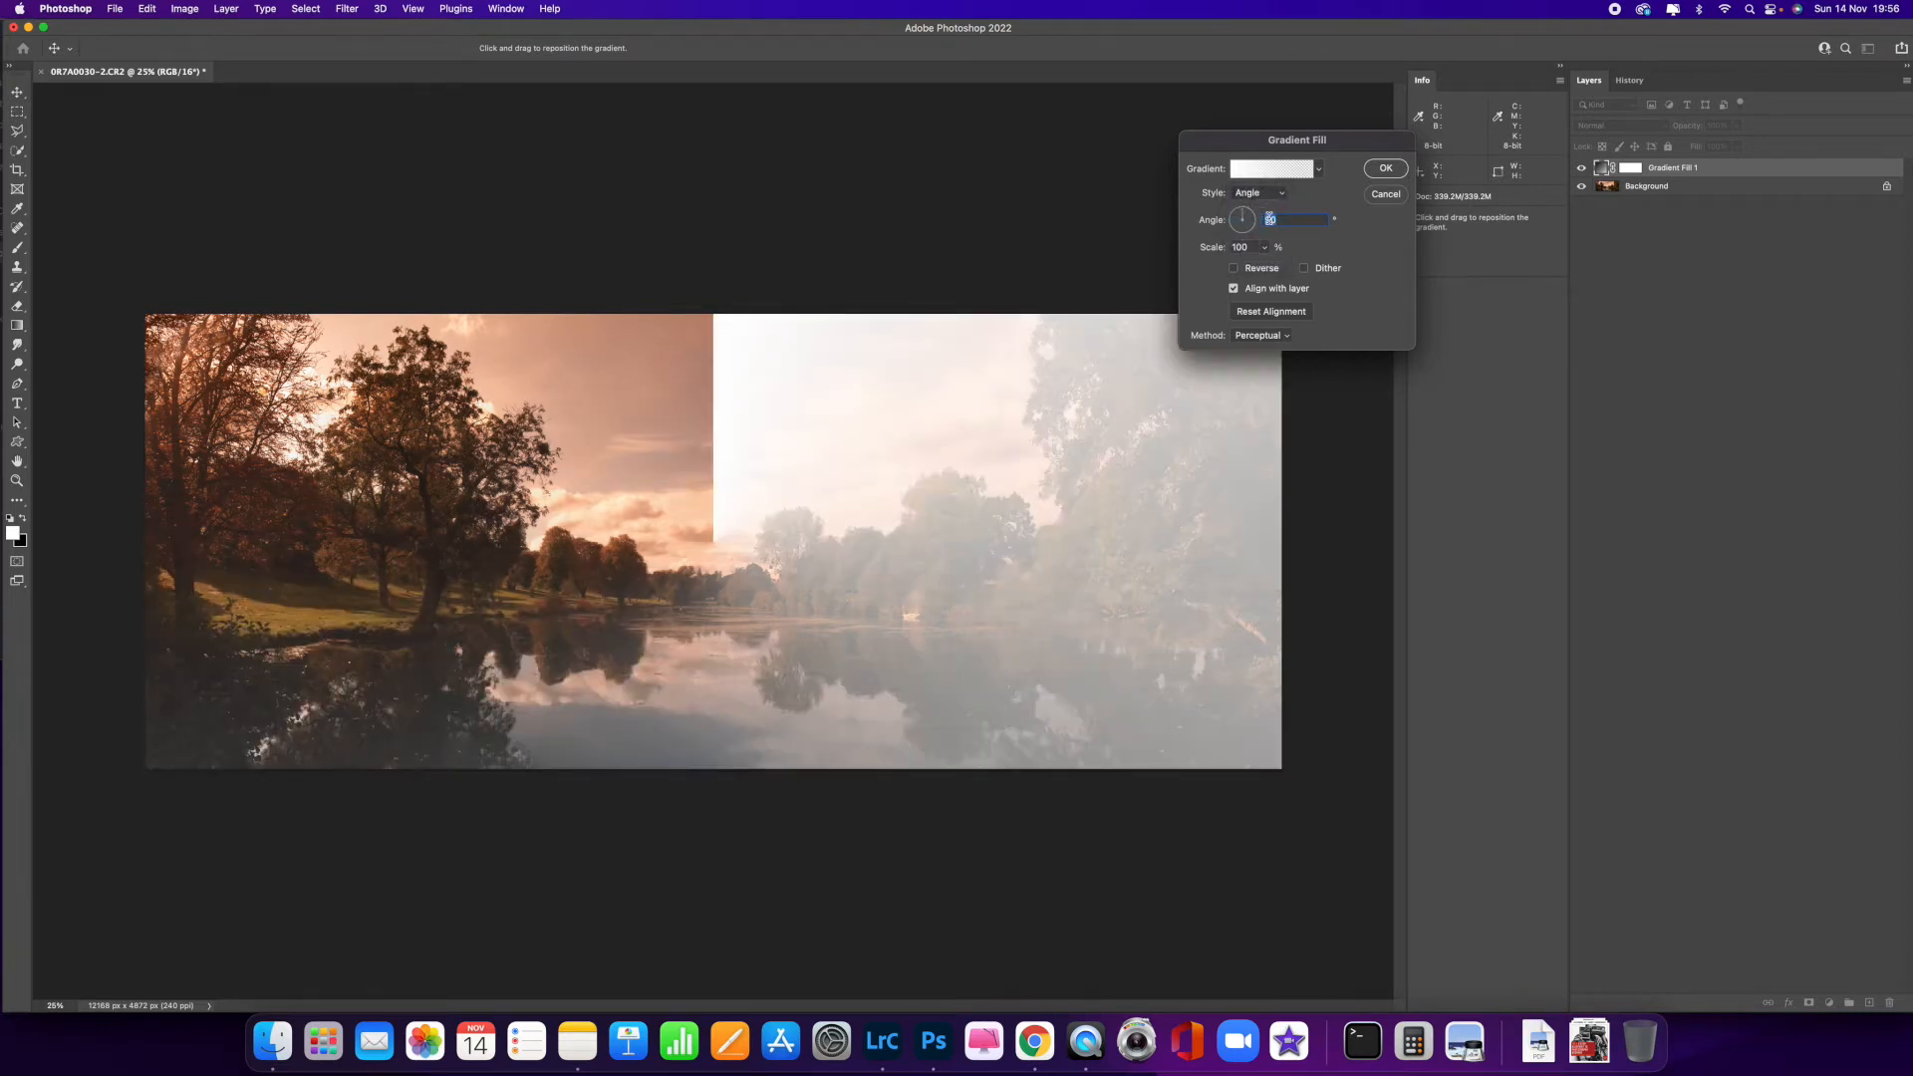
{"action": "left_click", "coordinate": [1384, 170]}
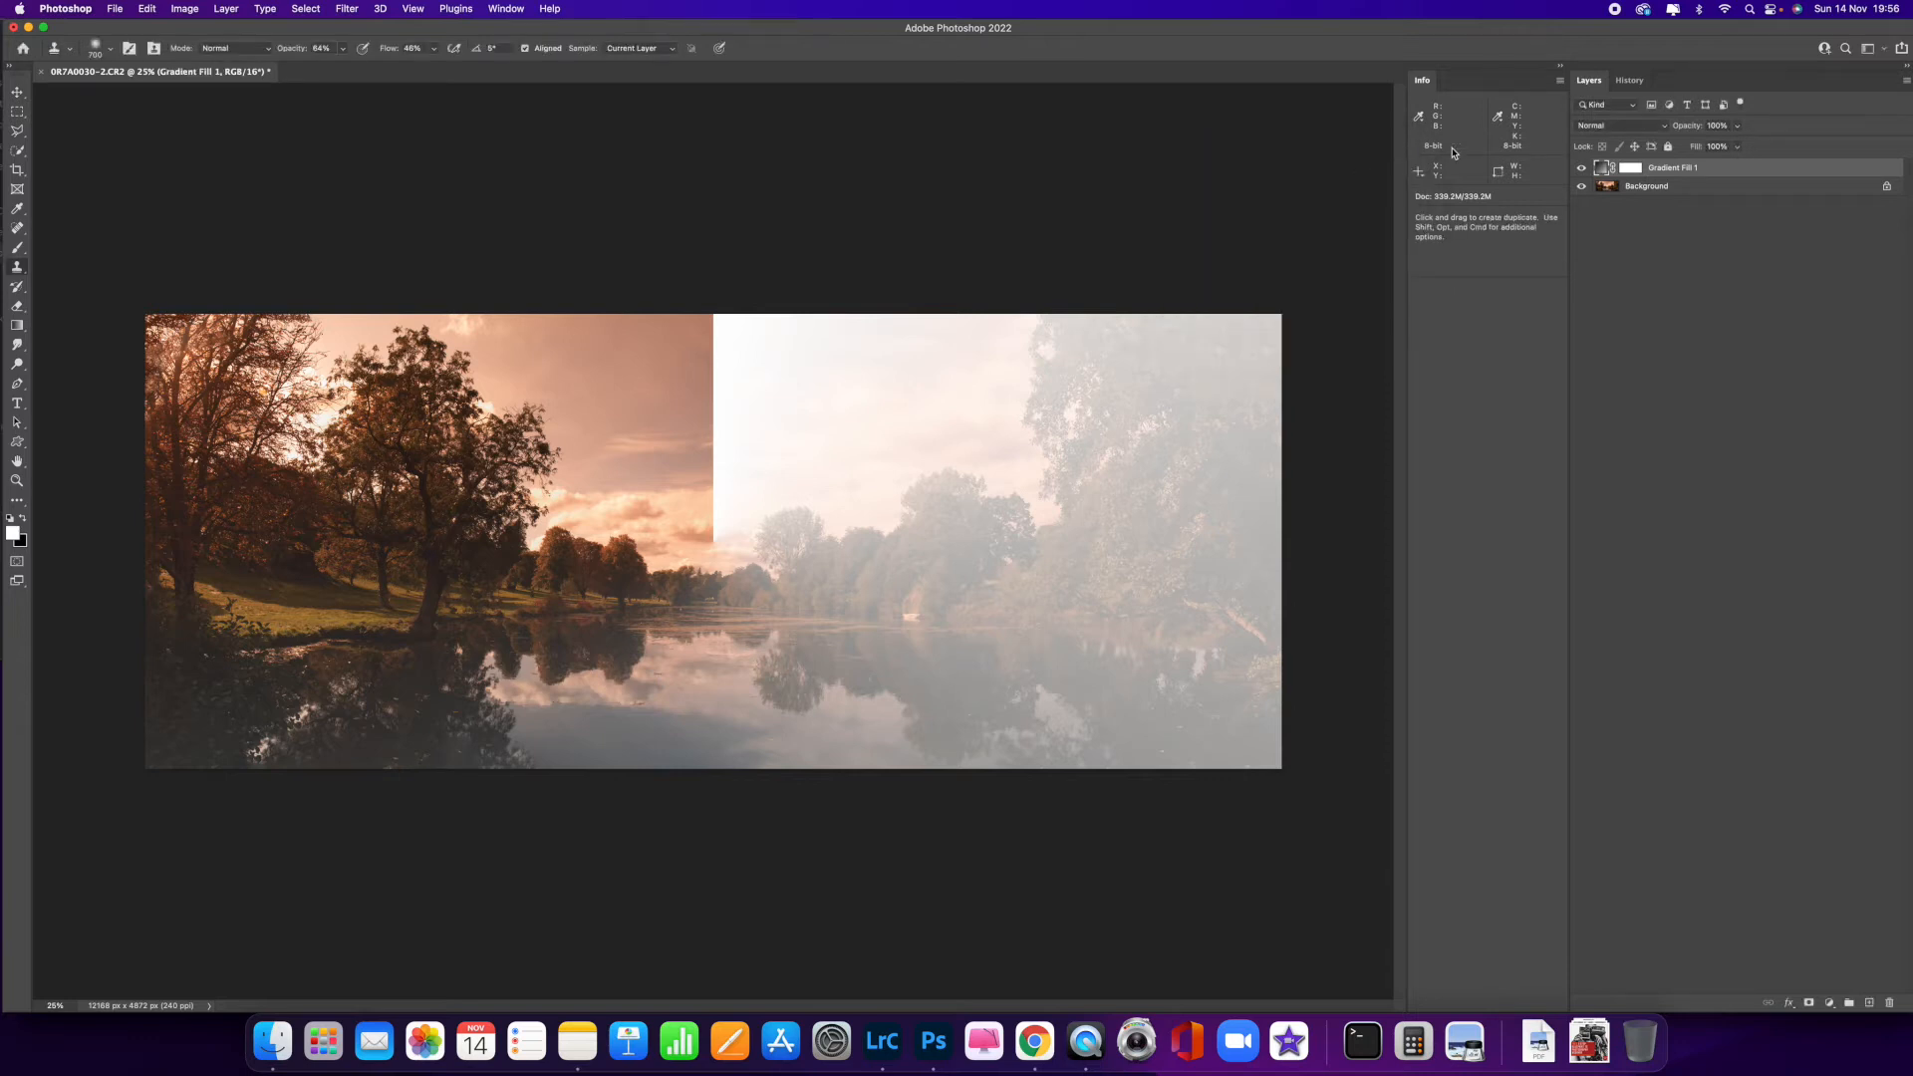
- Set the gradient fill layer's blend mode to Screen
{"action": "left_click", "coordinate": [1595, 127]}
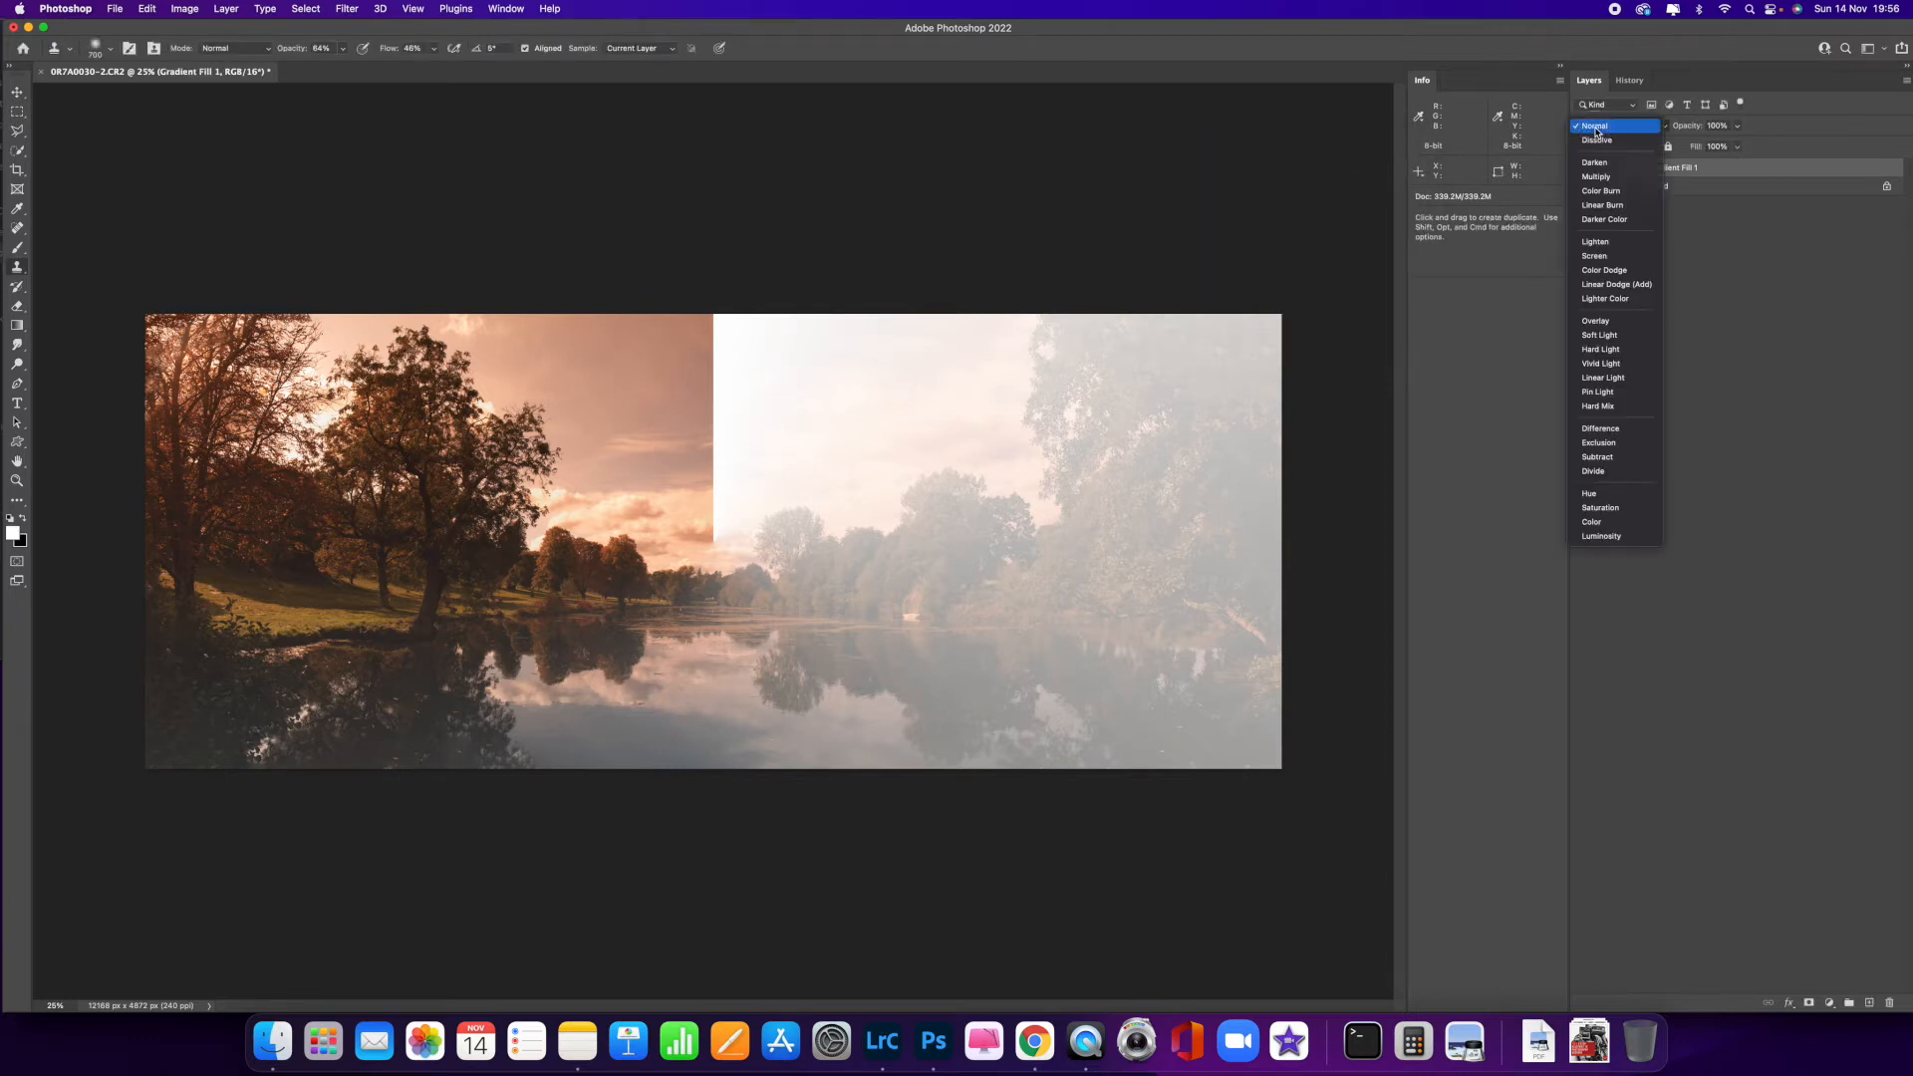
{"action": "left_click", "coordinate": [1606, 259]}
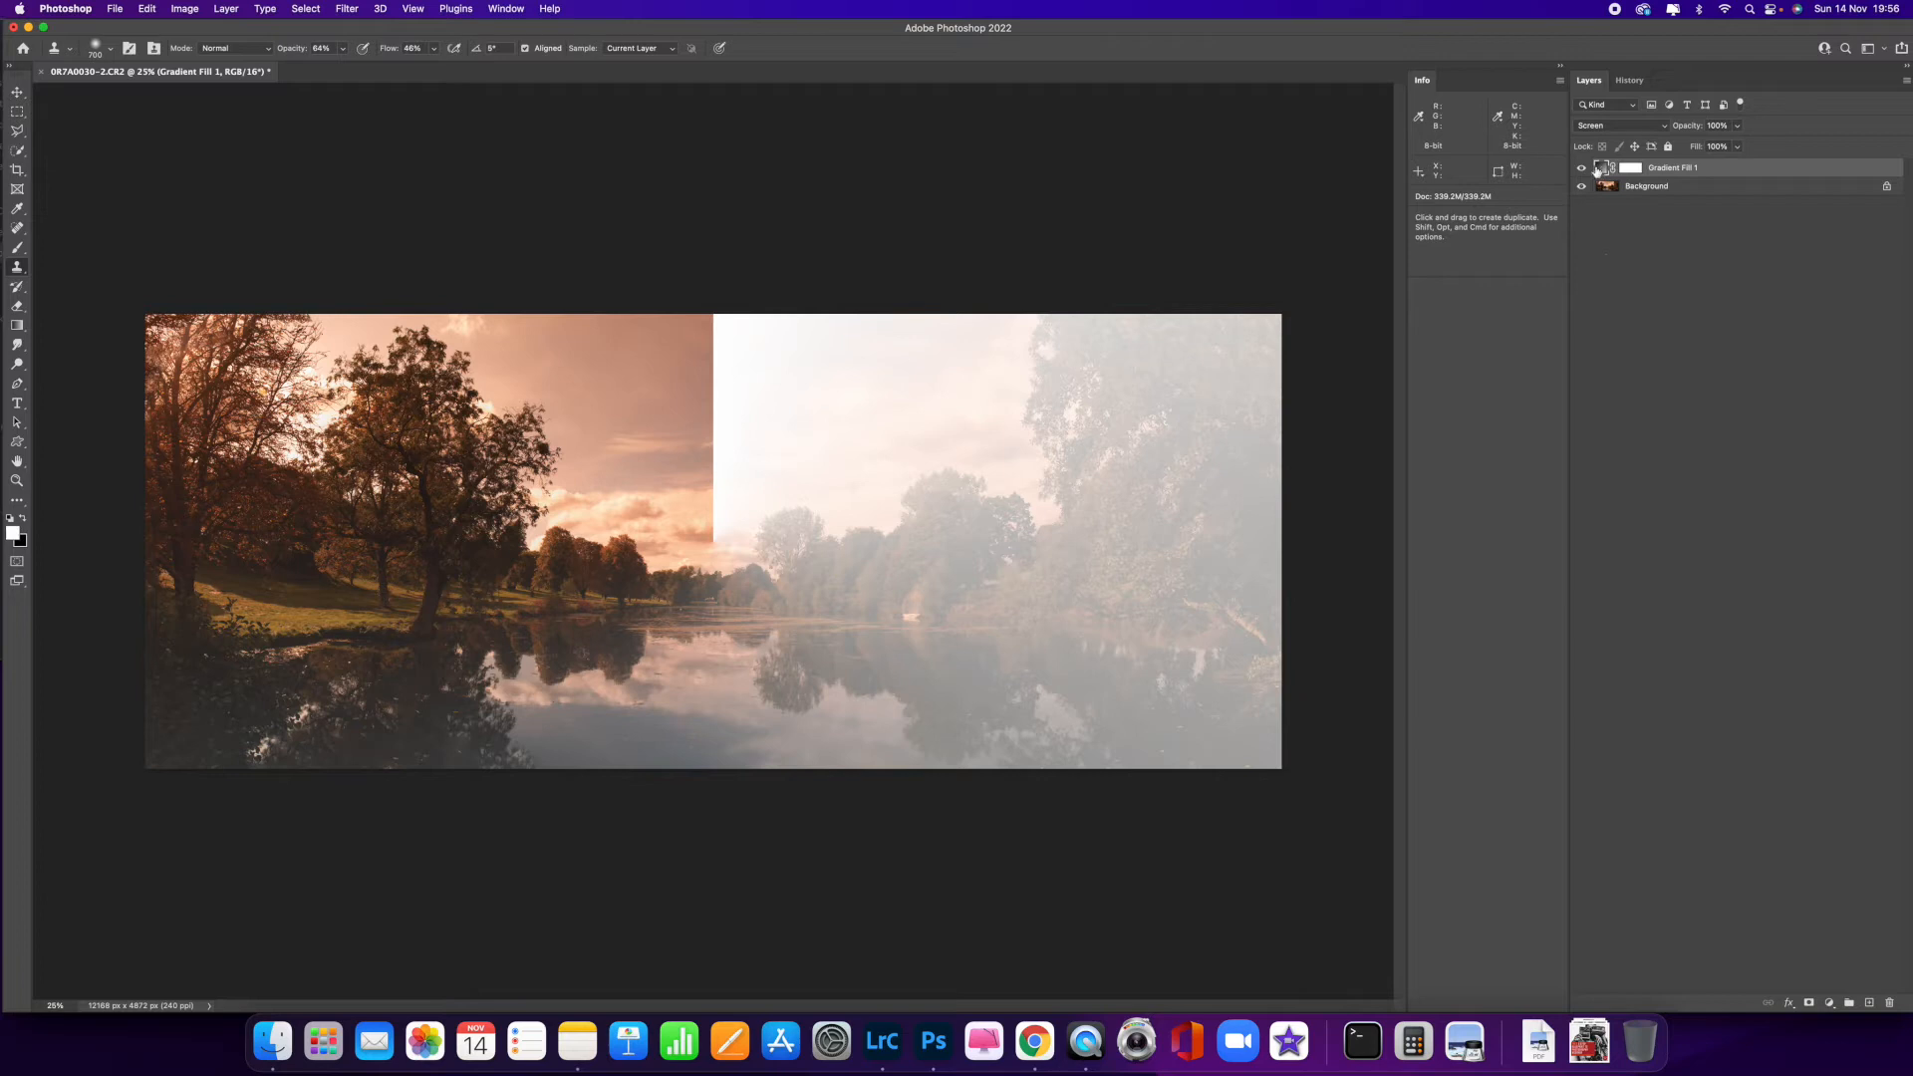
{"action": "left_click_drag", "start_coordinate": [1568, 164], "coordinate": [1478, 166]}
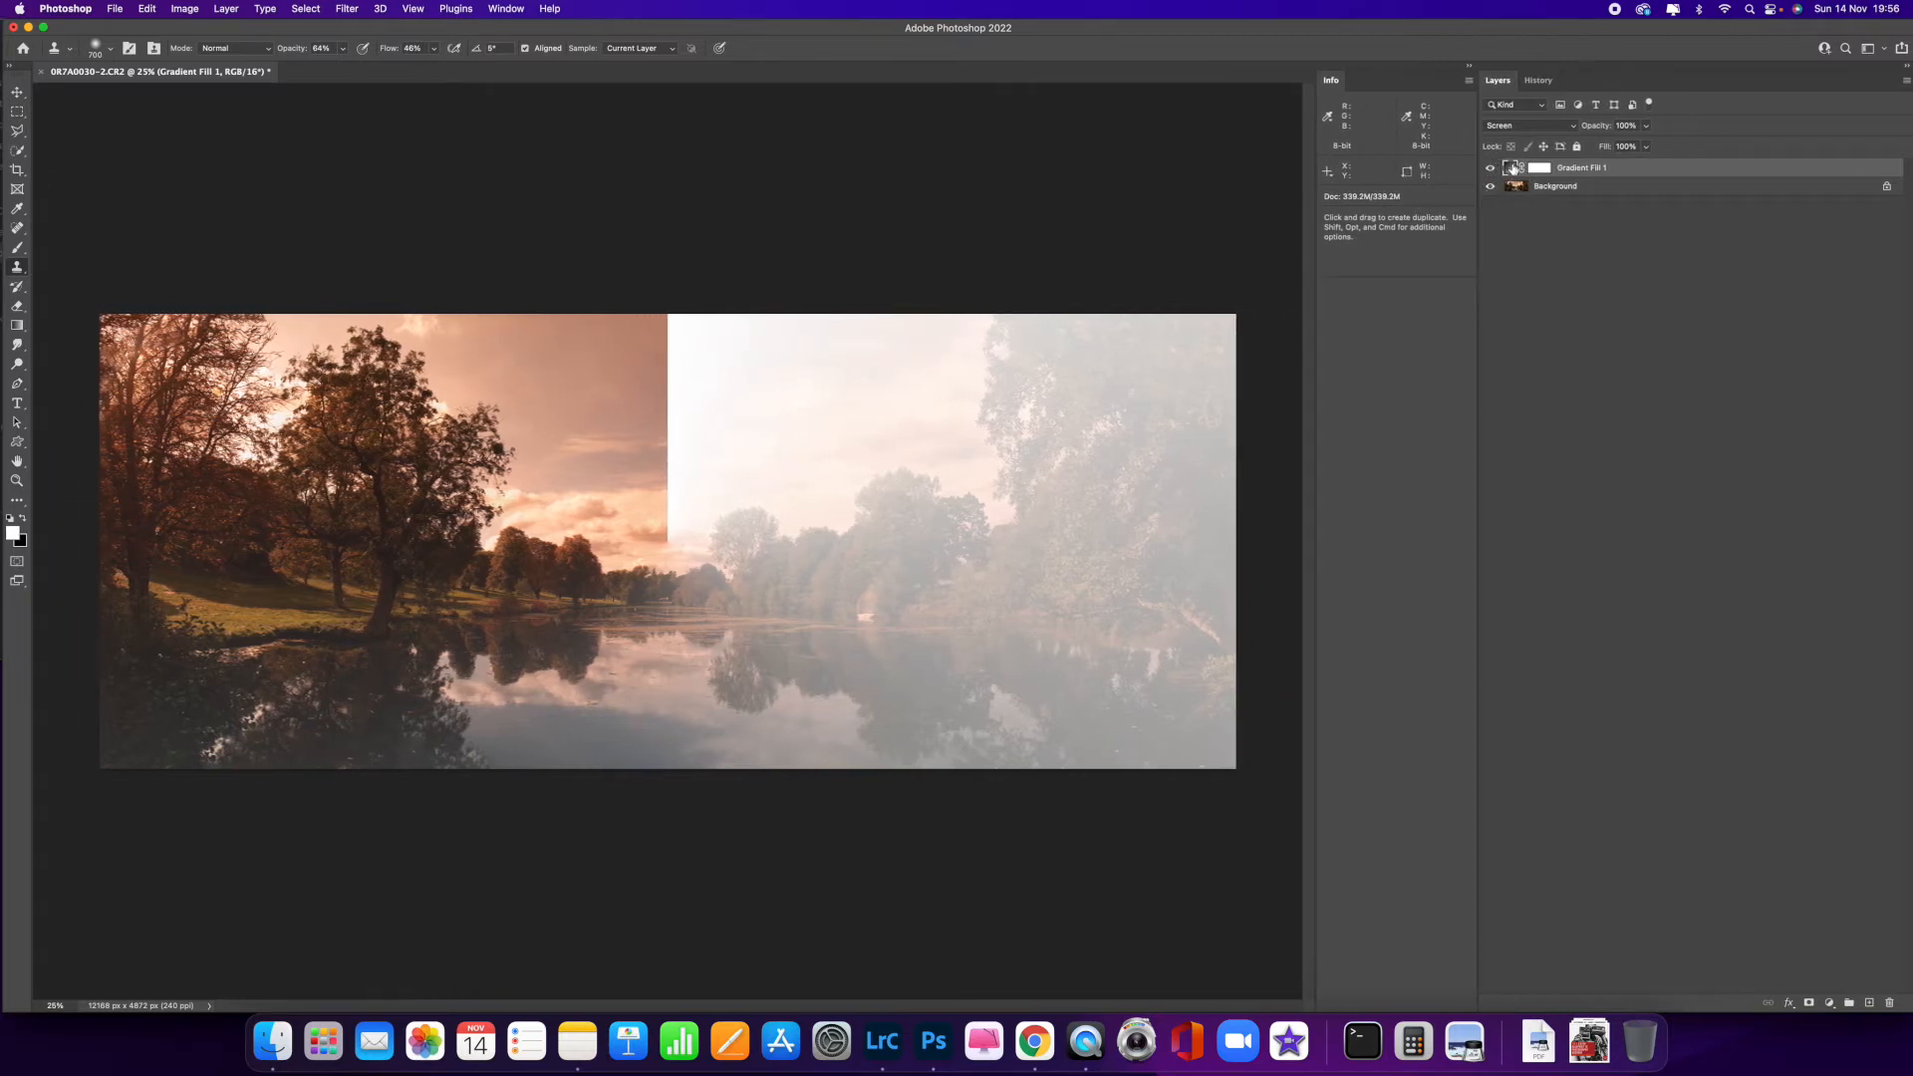
- Change the fill layer's gradient to the Noise type with the HSB color model, and reduce its saturation to the minimum
{"action": "double_click", "coordinate": [1511, 169]}
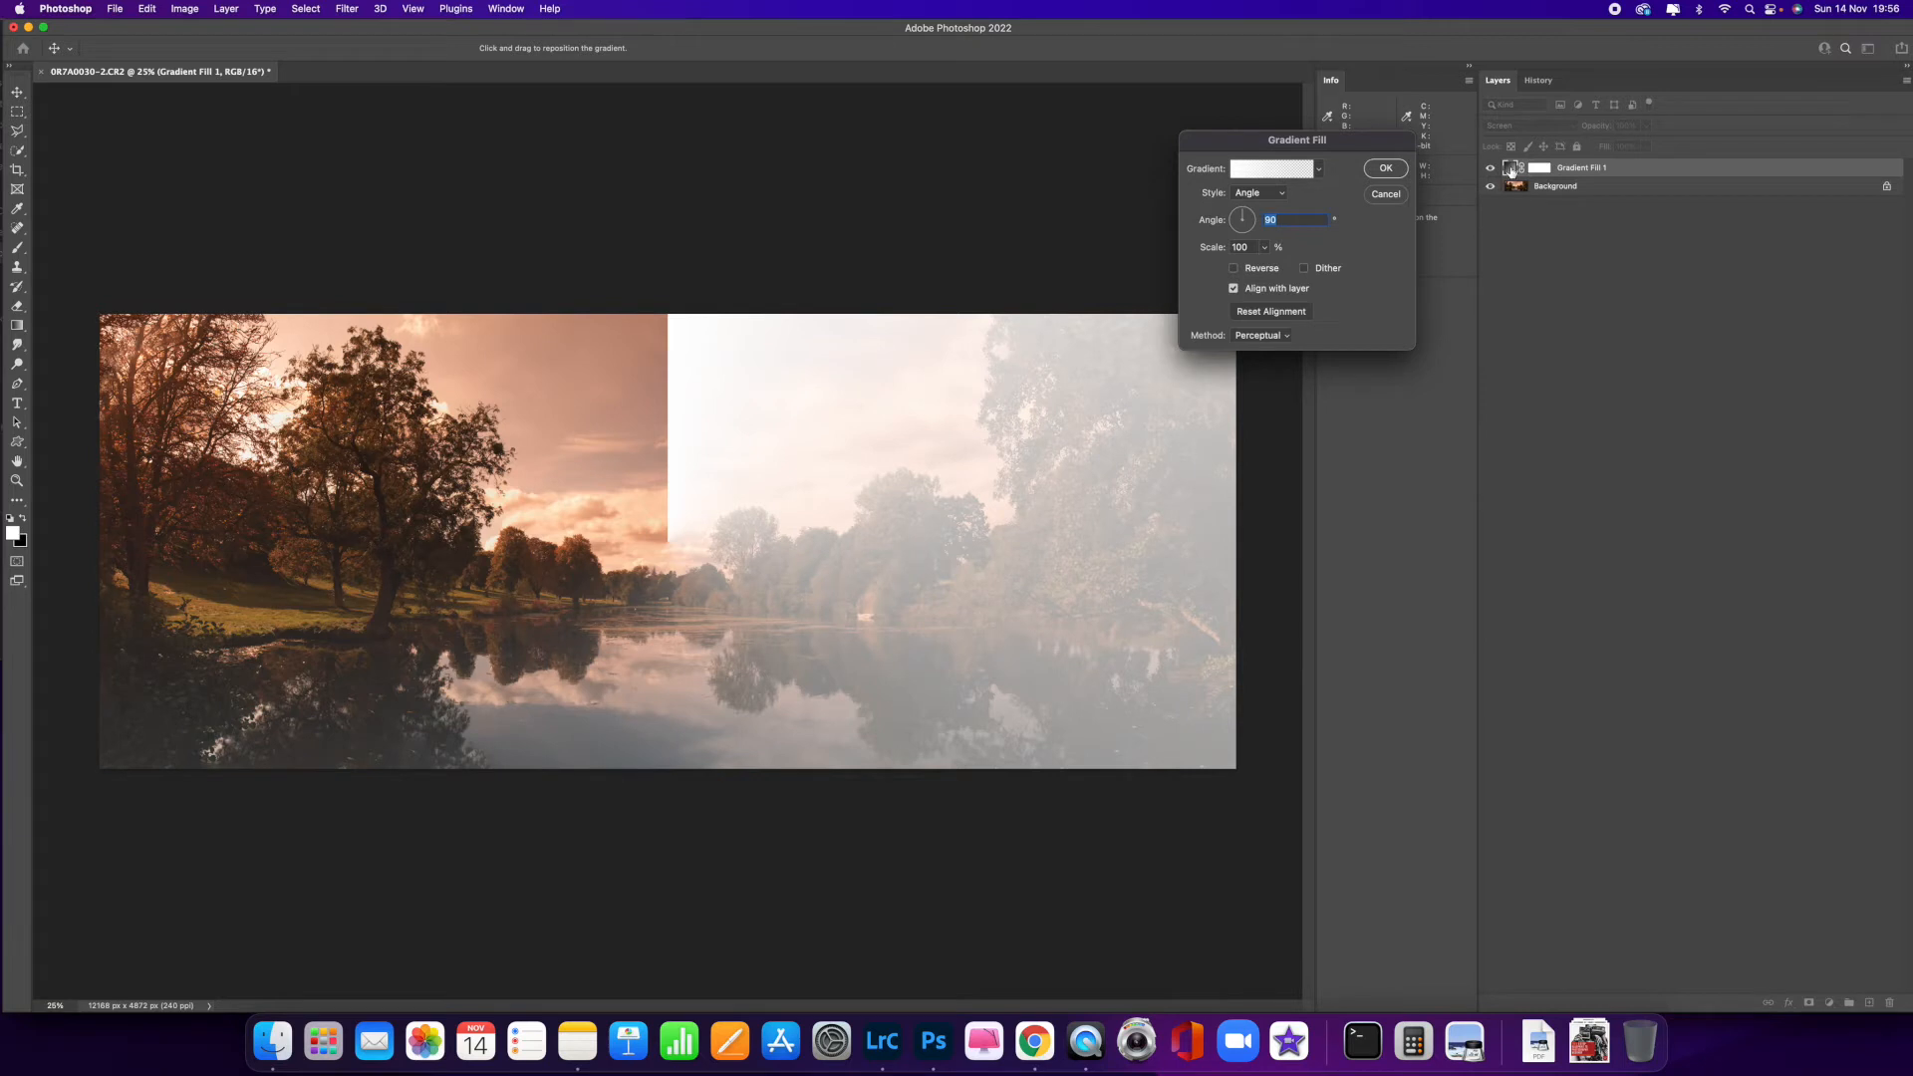
{"action": "left_click", "coordinate": [1265, 177]}
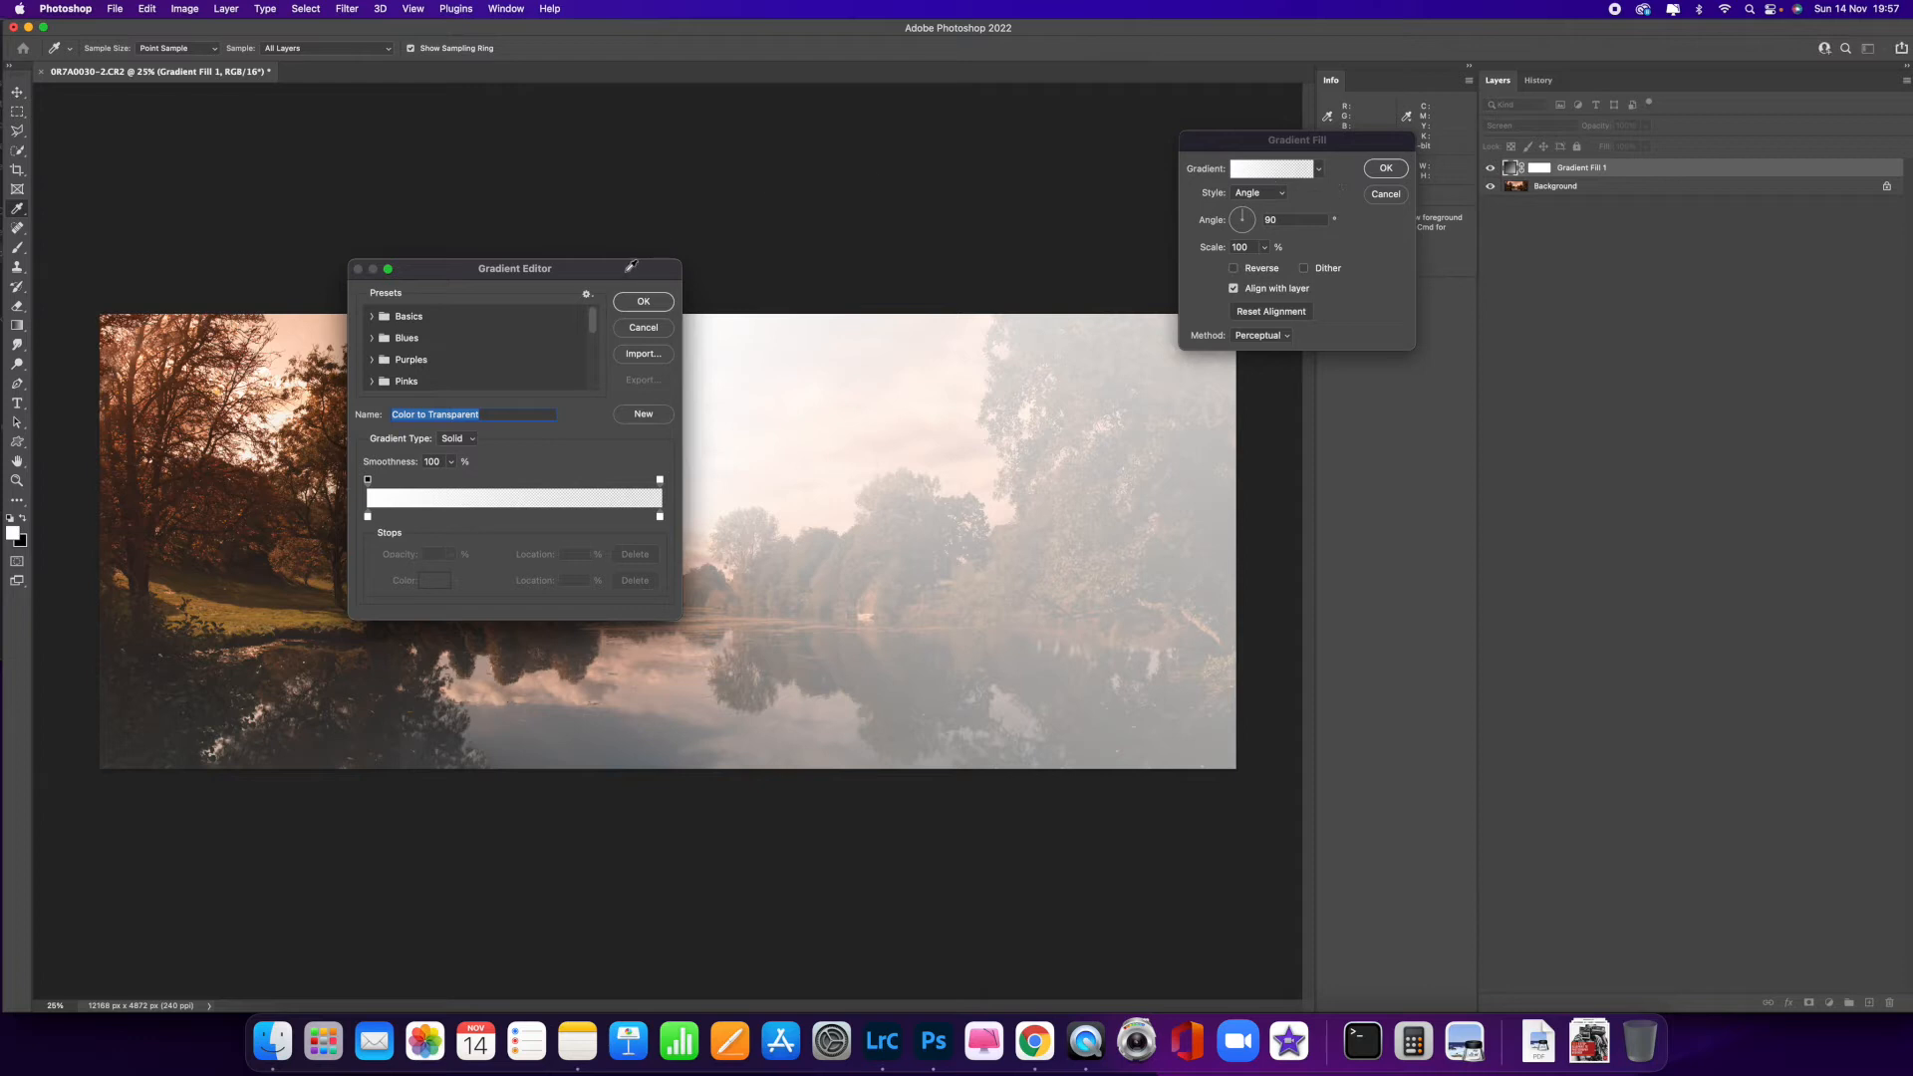
{"action": "left_click_drag", "start_coordinate": [632, 265], "coordinate": [837, 116]}
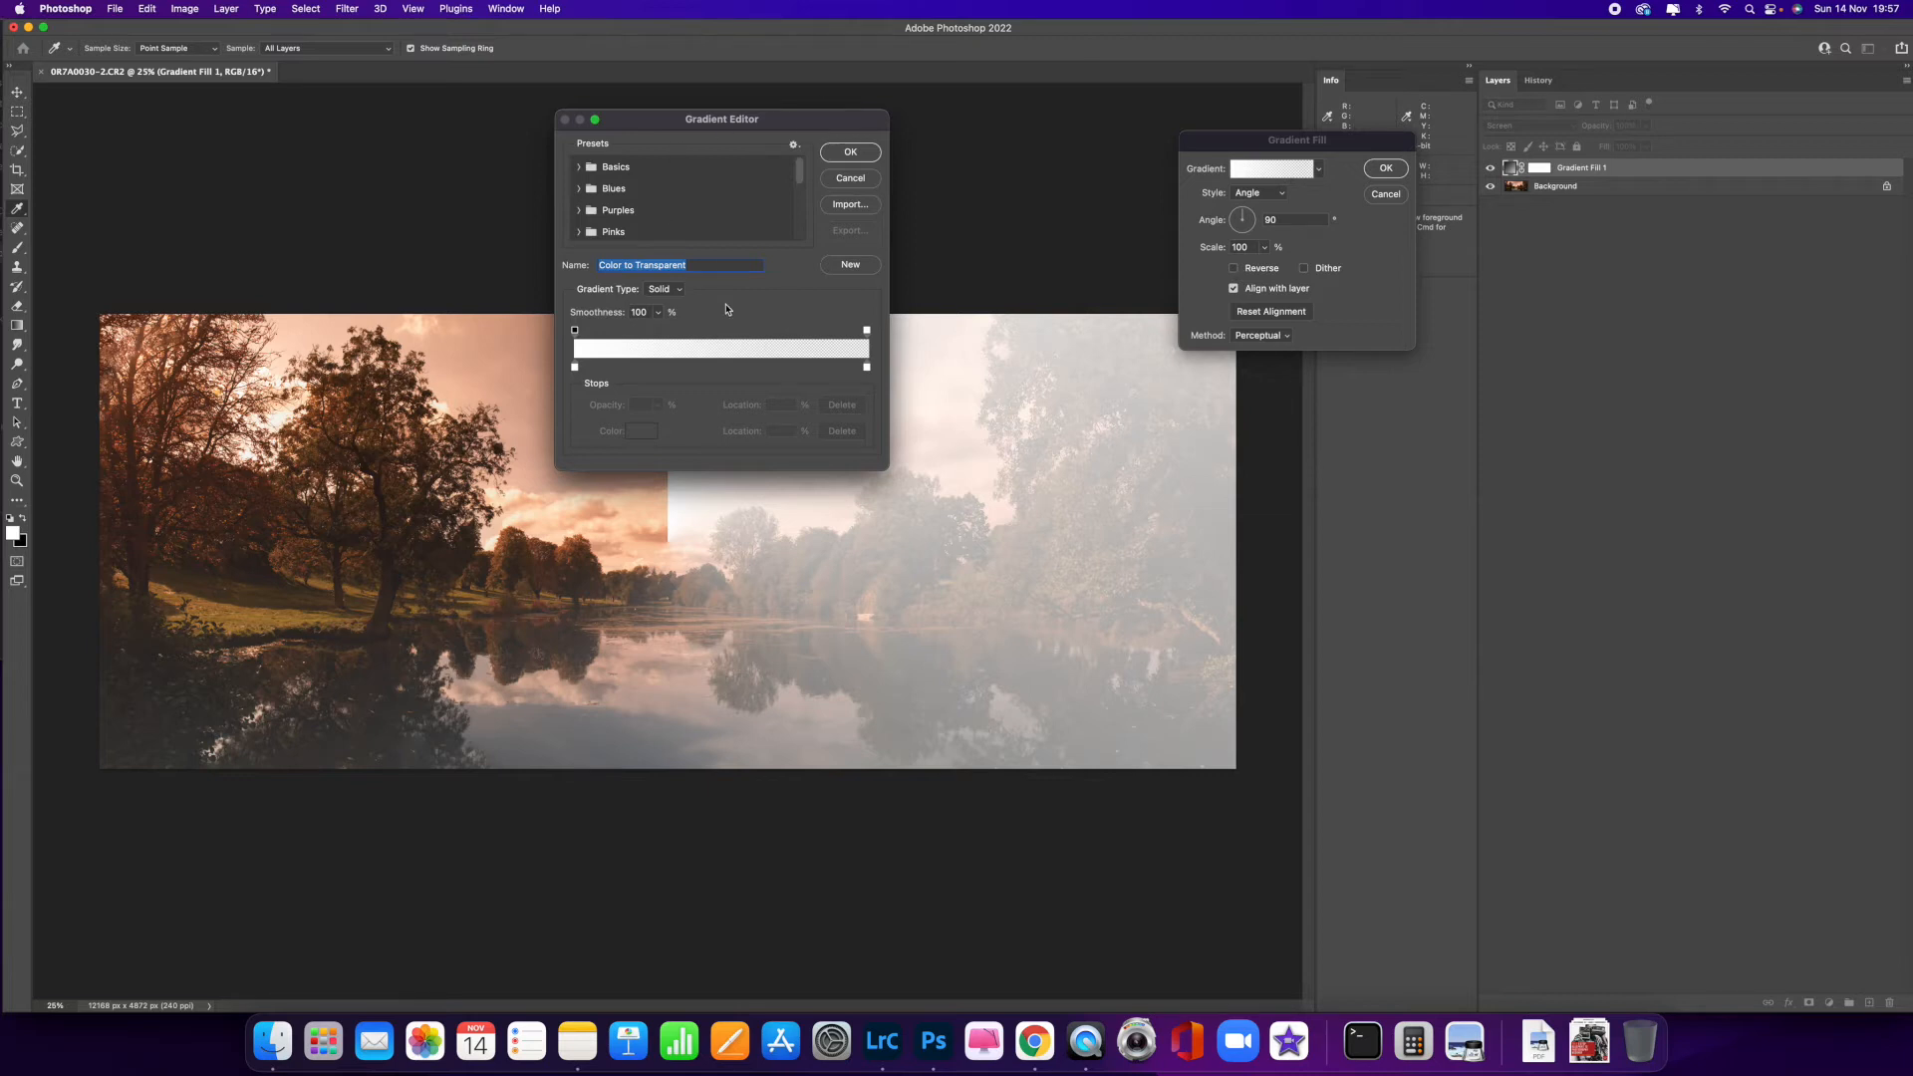
{"action": "left_click", "coordinate": [675, 291]}
{"action": "left_click", "coordinate": [674, 309]}
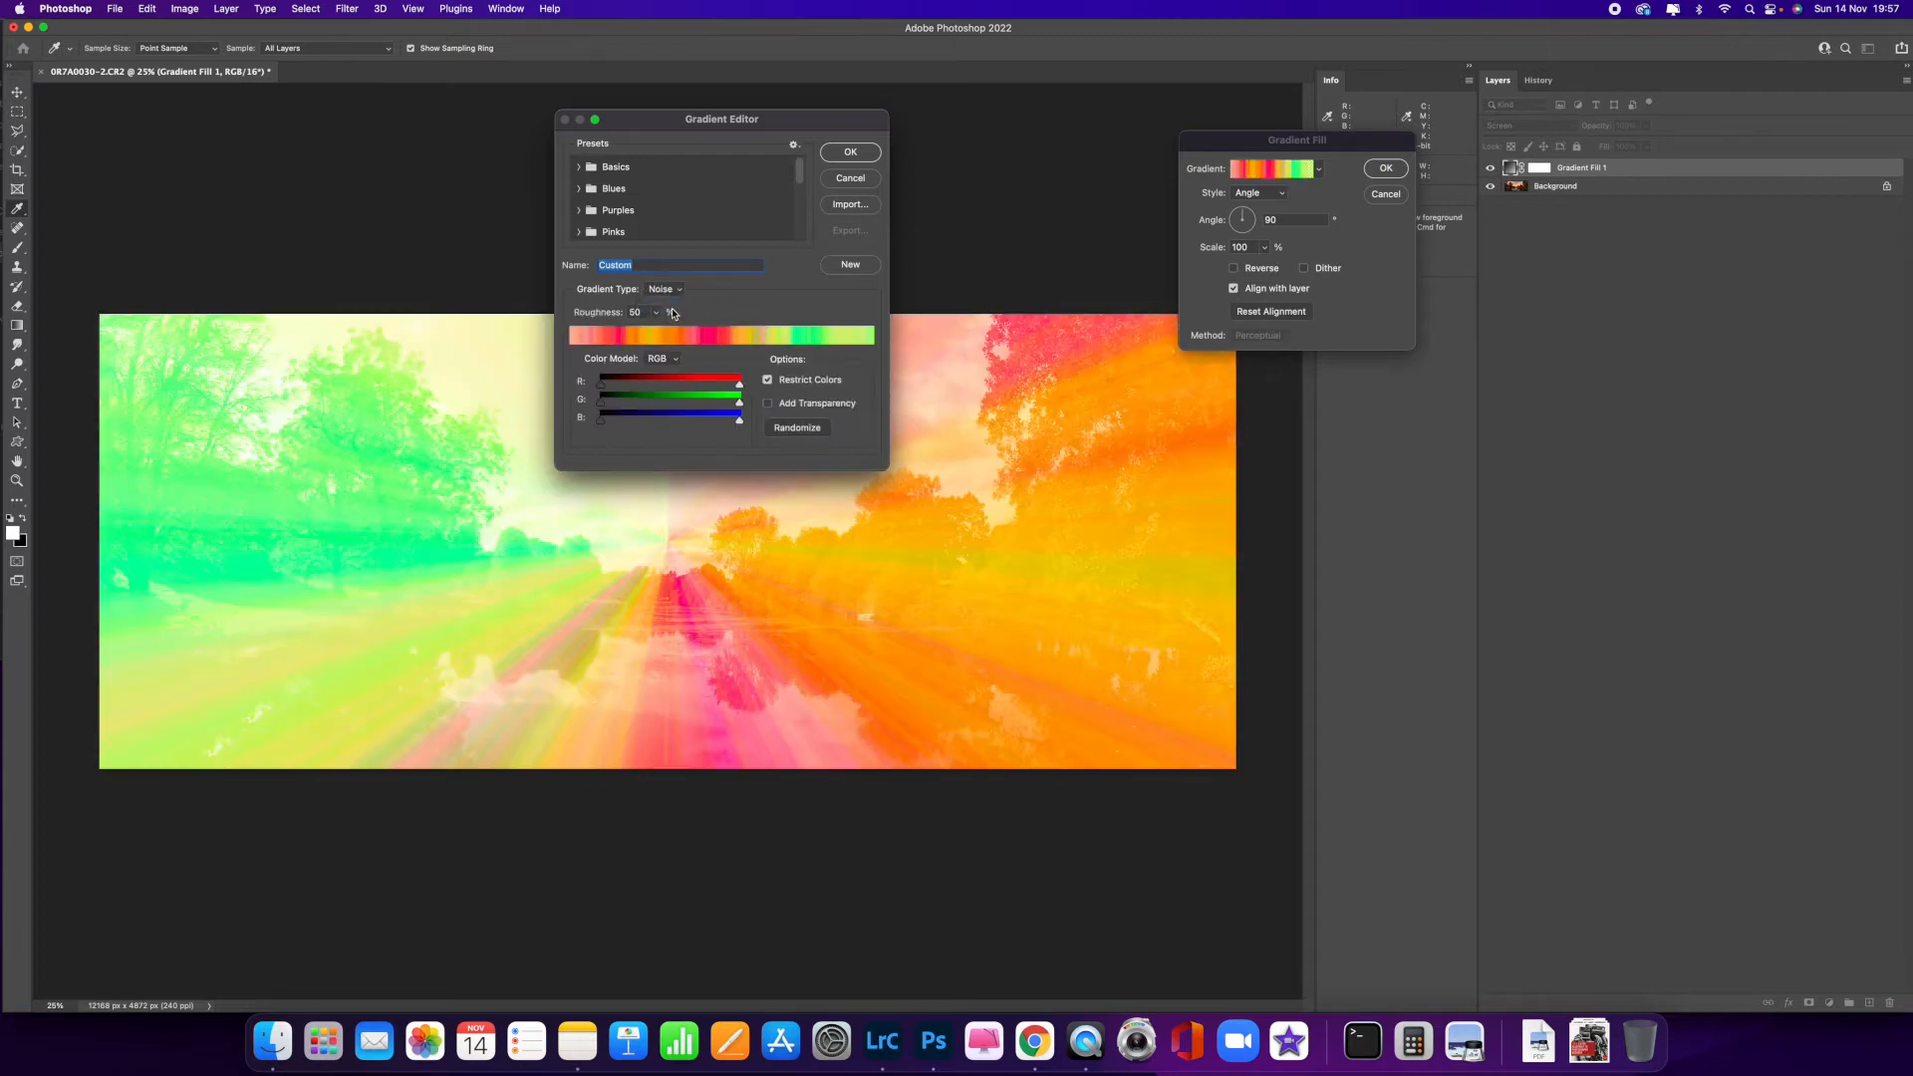
{"action": "left_click", "coordinate": [659, 359]}
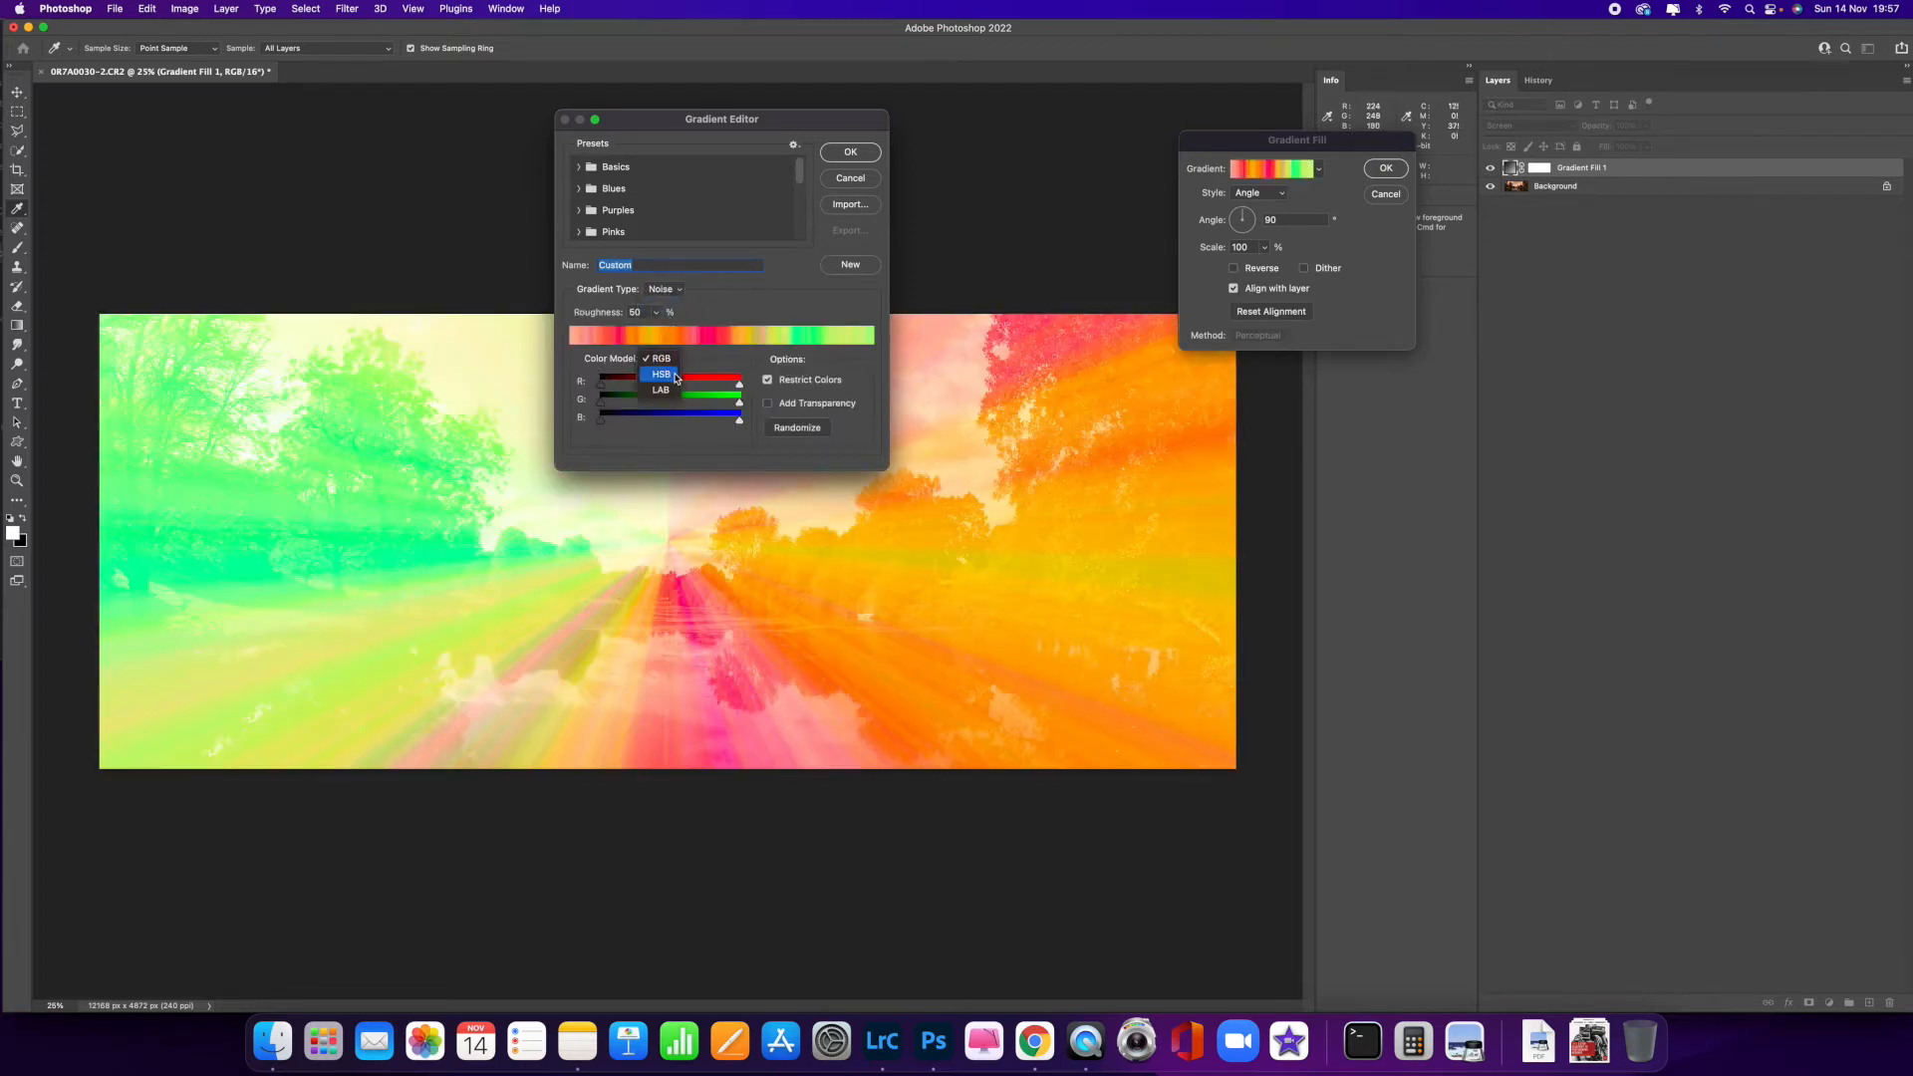
{"action": "left_click", "coordinate": [663, 375]}
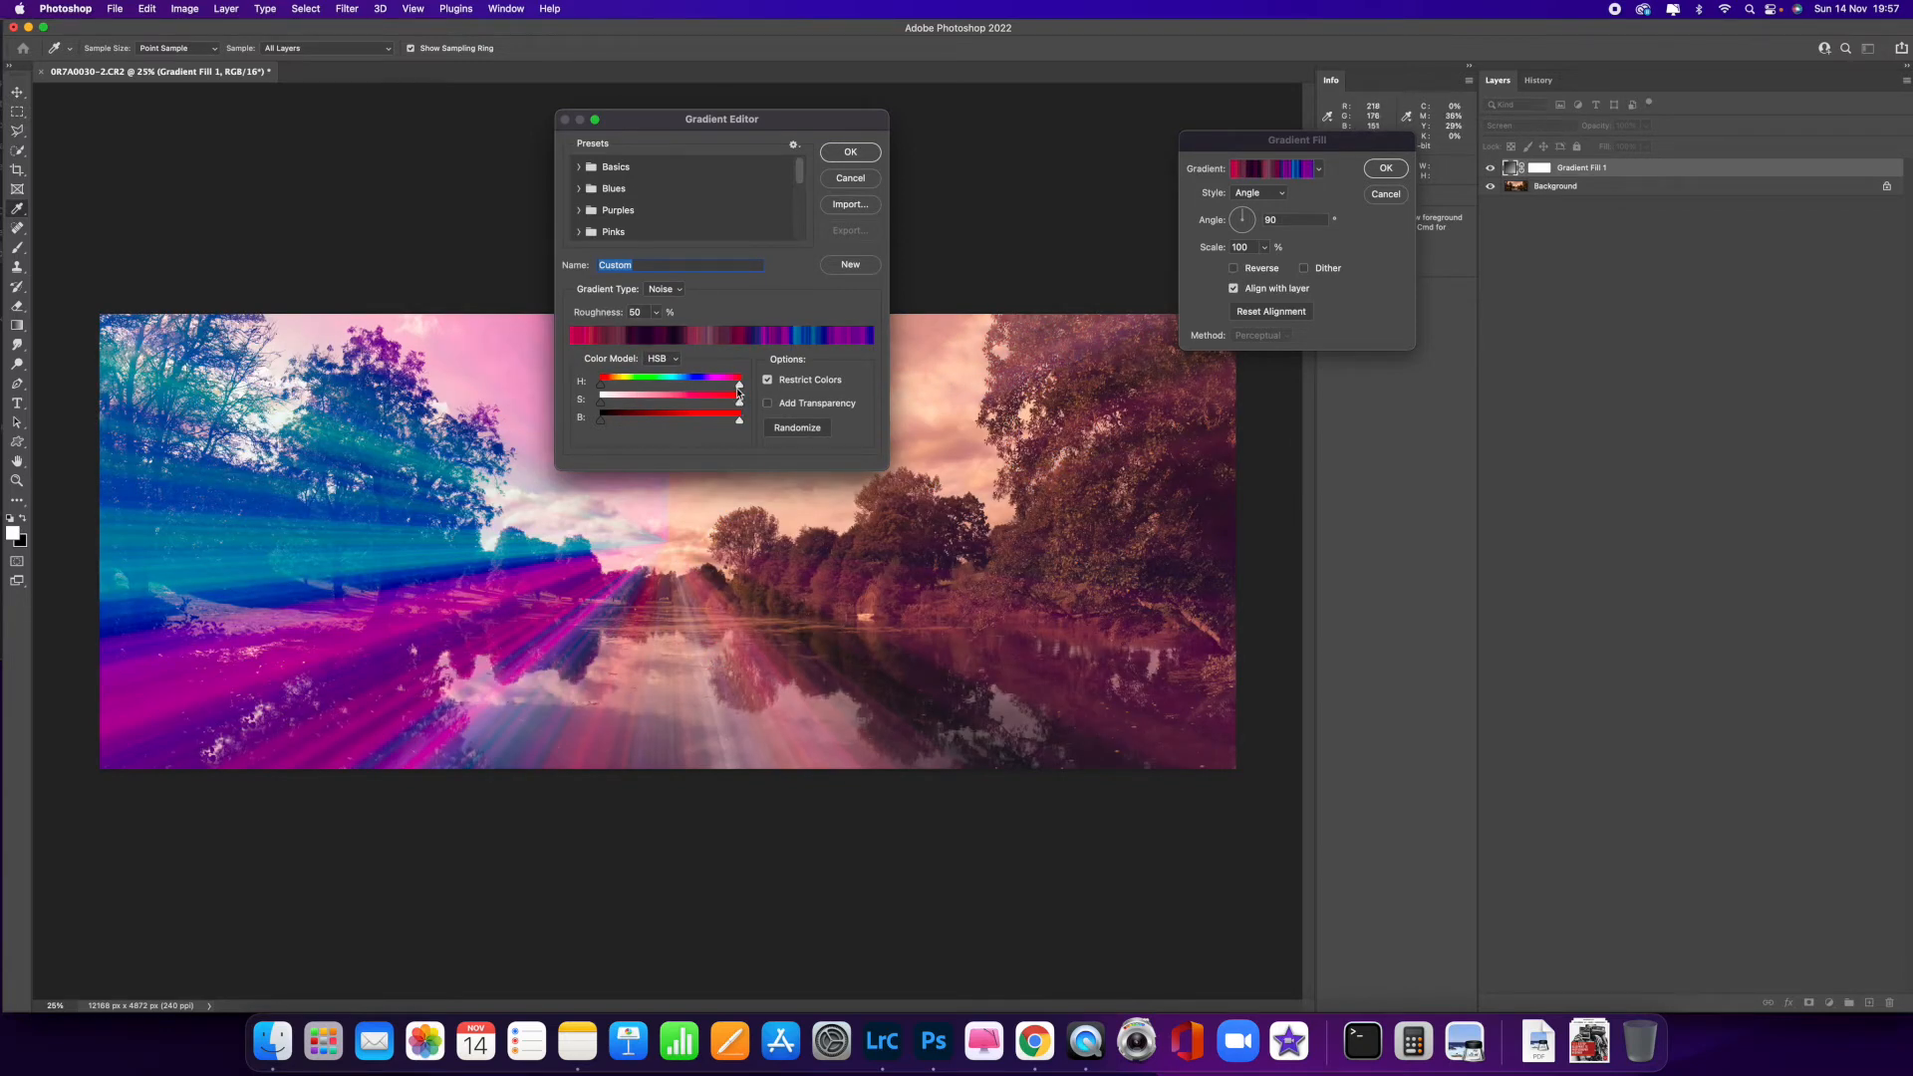
{"action": "left_click", "coordinate": [739, 402]}
{"action": "left_click_drag", "start_coordinate": [741, 406], "coordinate": [584, 407]}
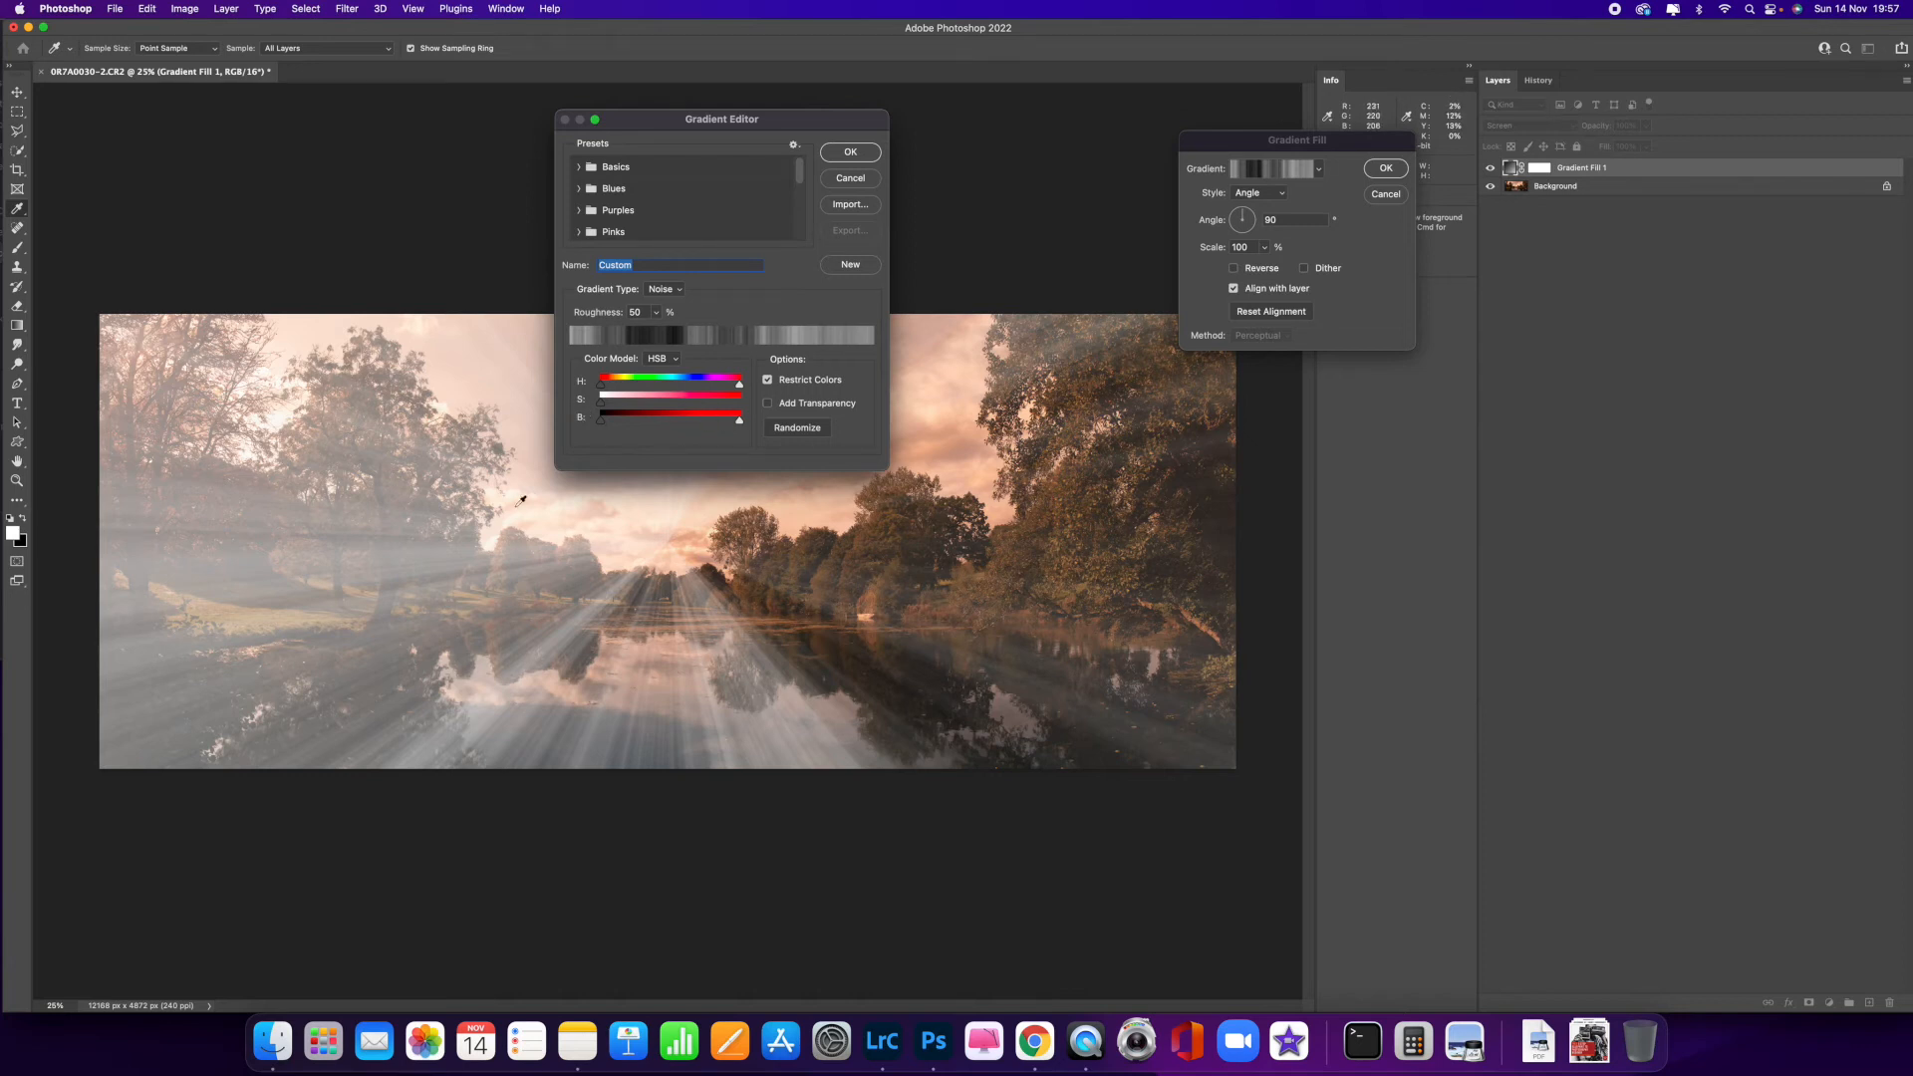
{"action": "left_click", "coordinate": [850, 153]}
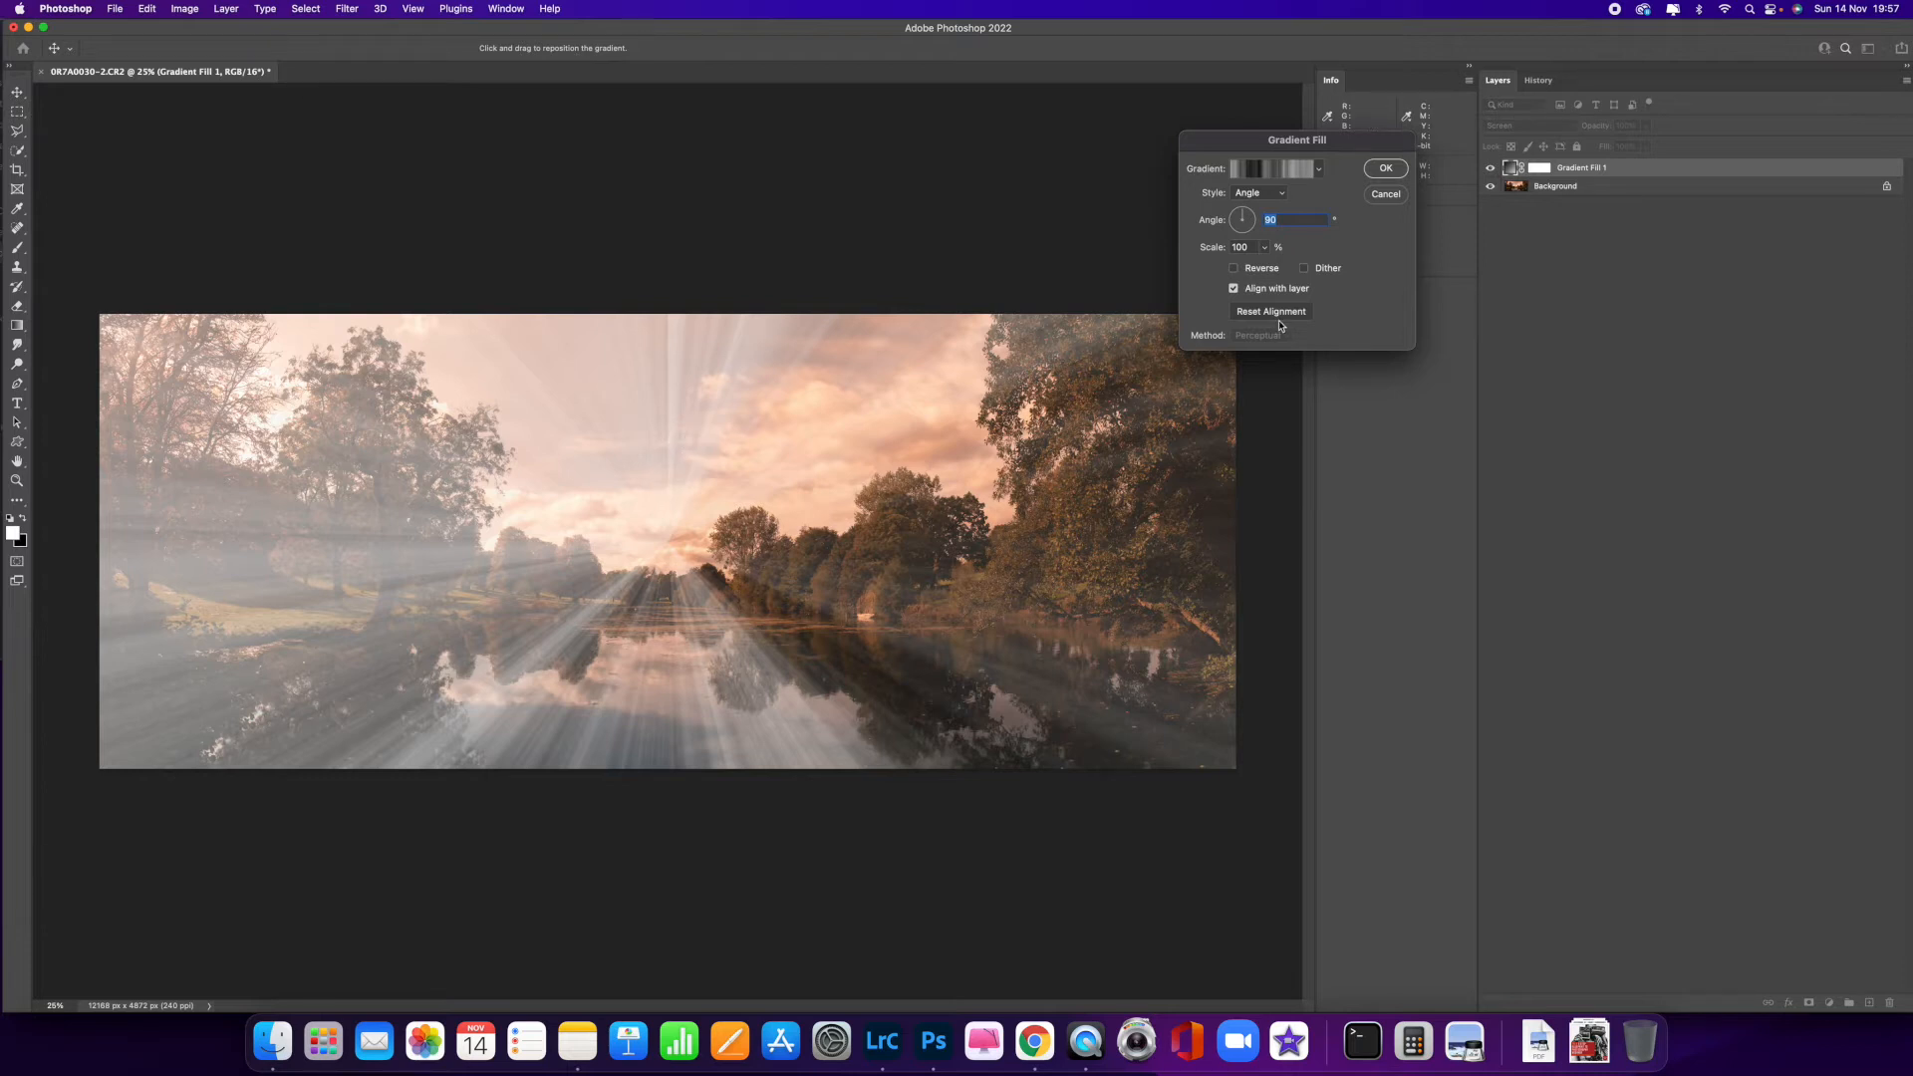
- Turn off the gradient's alignment with the layer and move the rays' origin to the bright gap beside the left tree
{"action": "left_click", "coordinate": [1237, 290]}
{"action": "left_click_drag", "start_coordinate": [718, 417], "coordinate": [665, 419]}
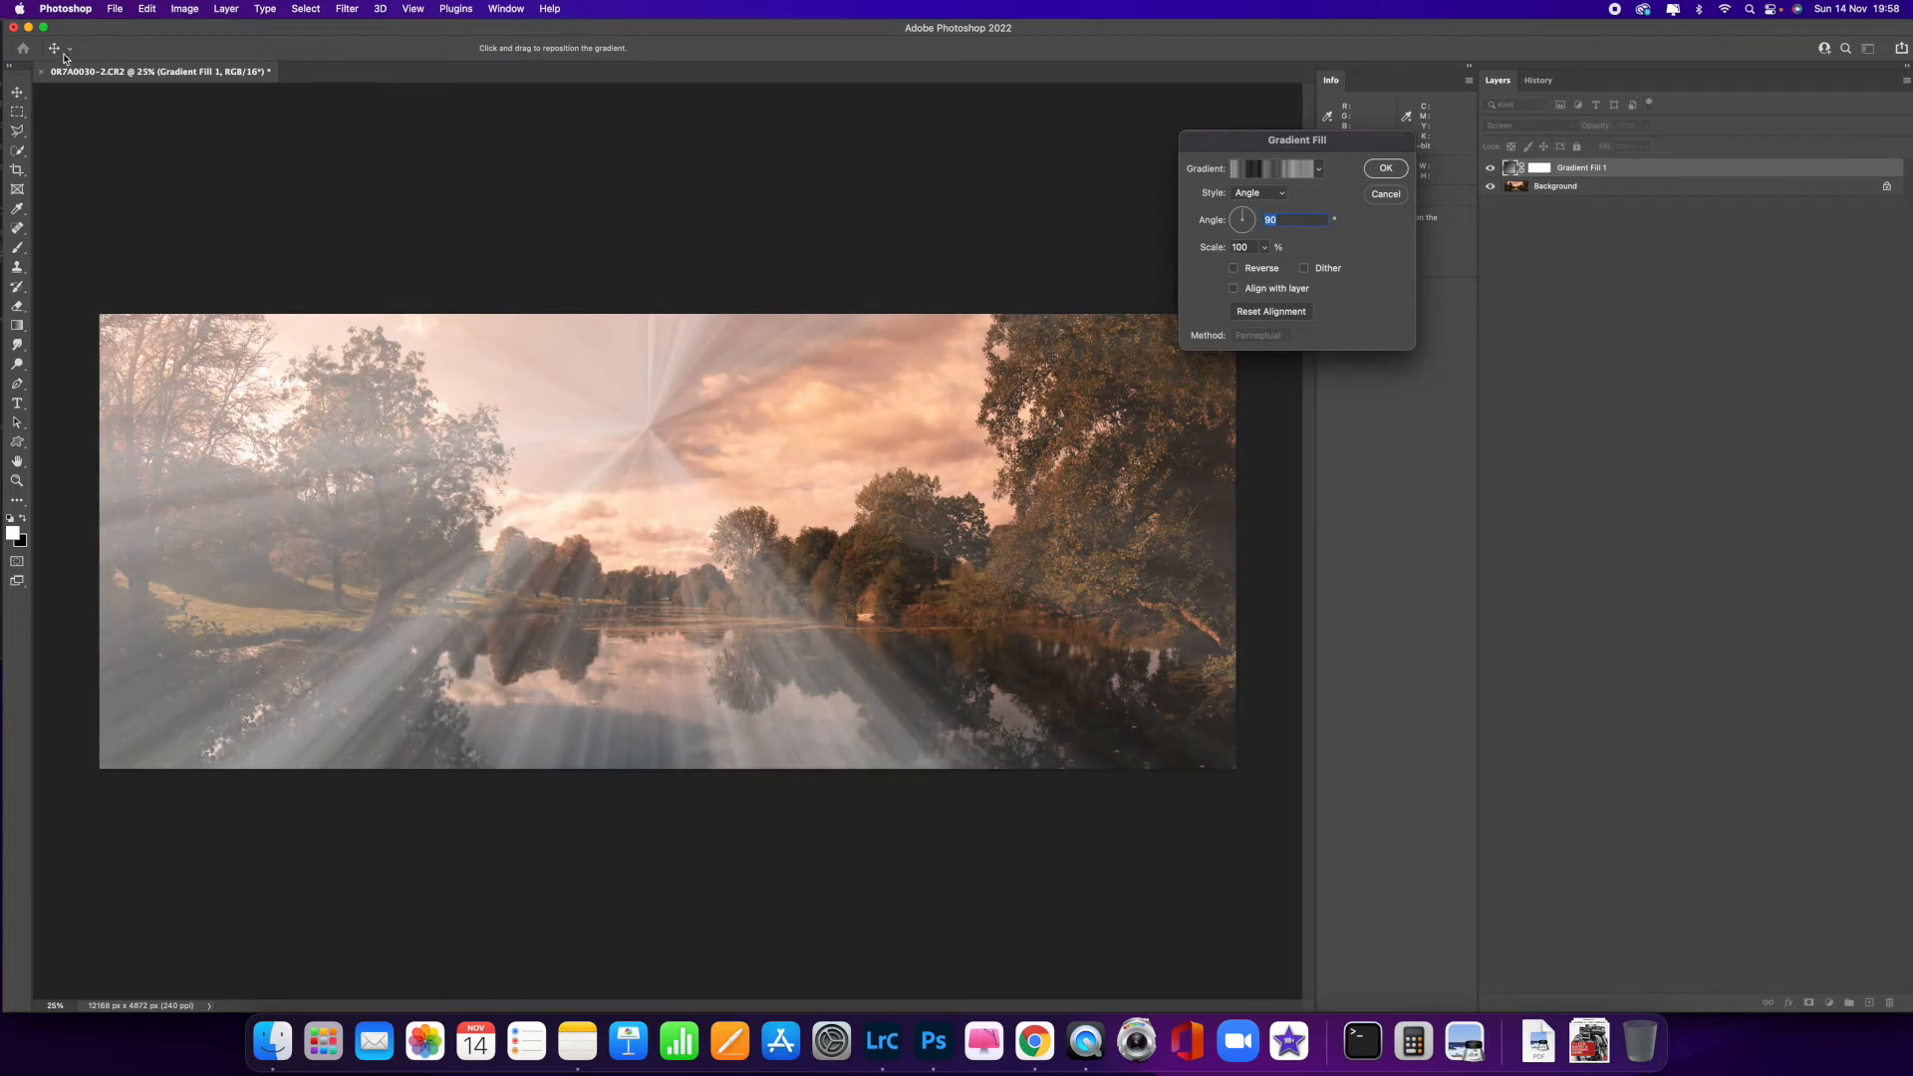
{"action": "left_click_drag", "start_coordinate": [641, 419], "coordinate": [248, 384]}
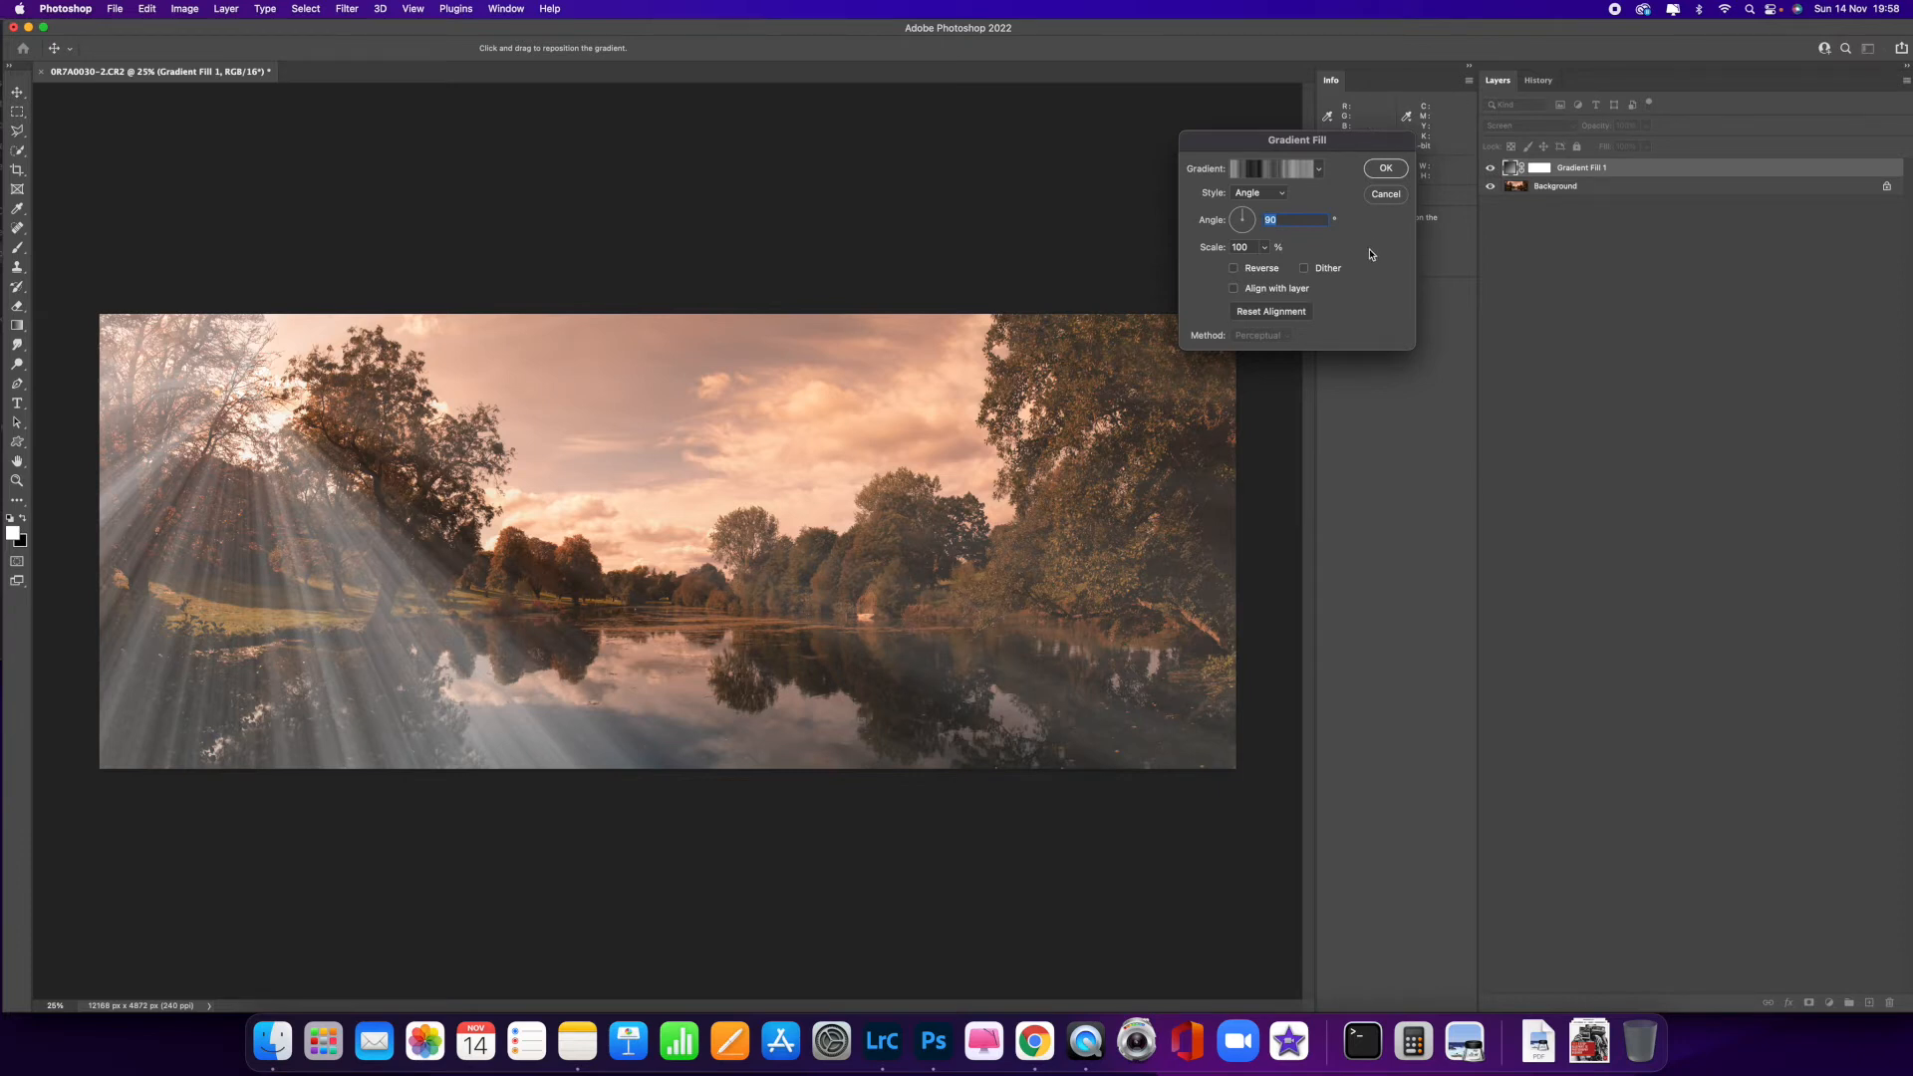
{"action": "left_click", "coordinate": [1385, 169]}
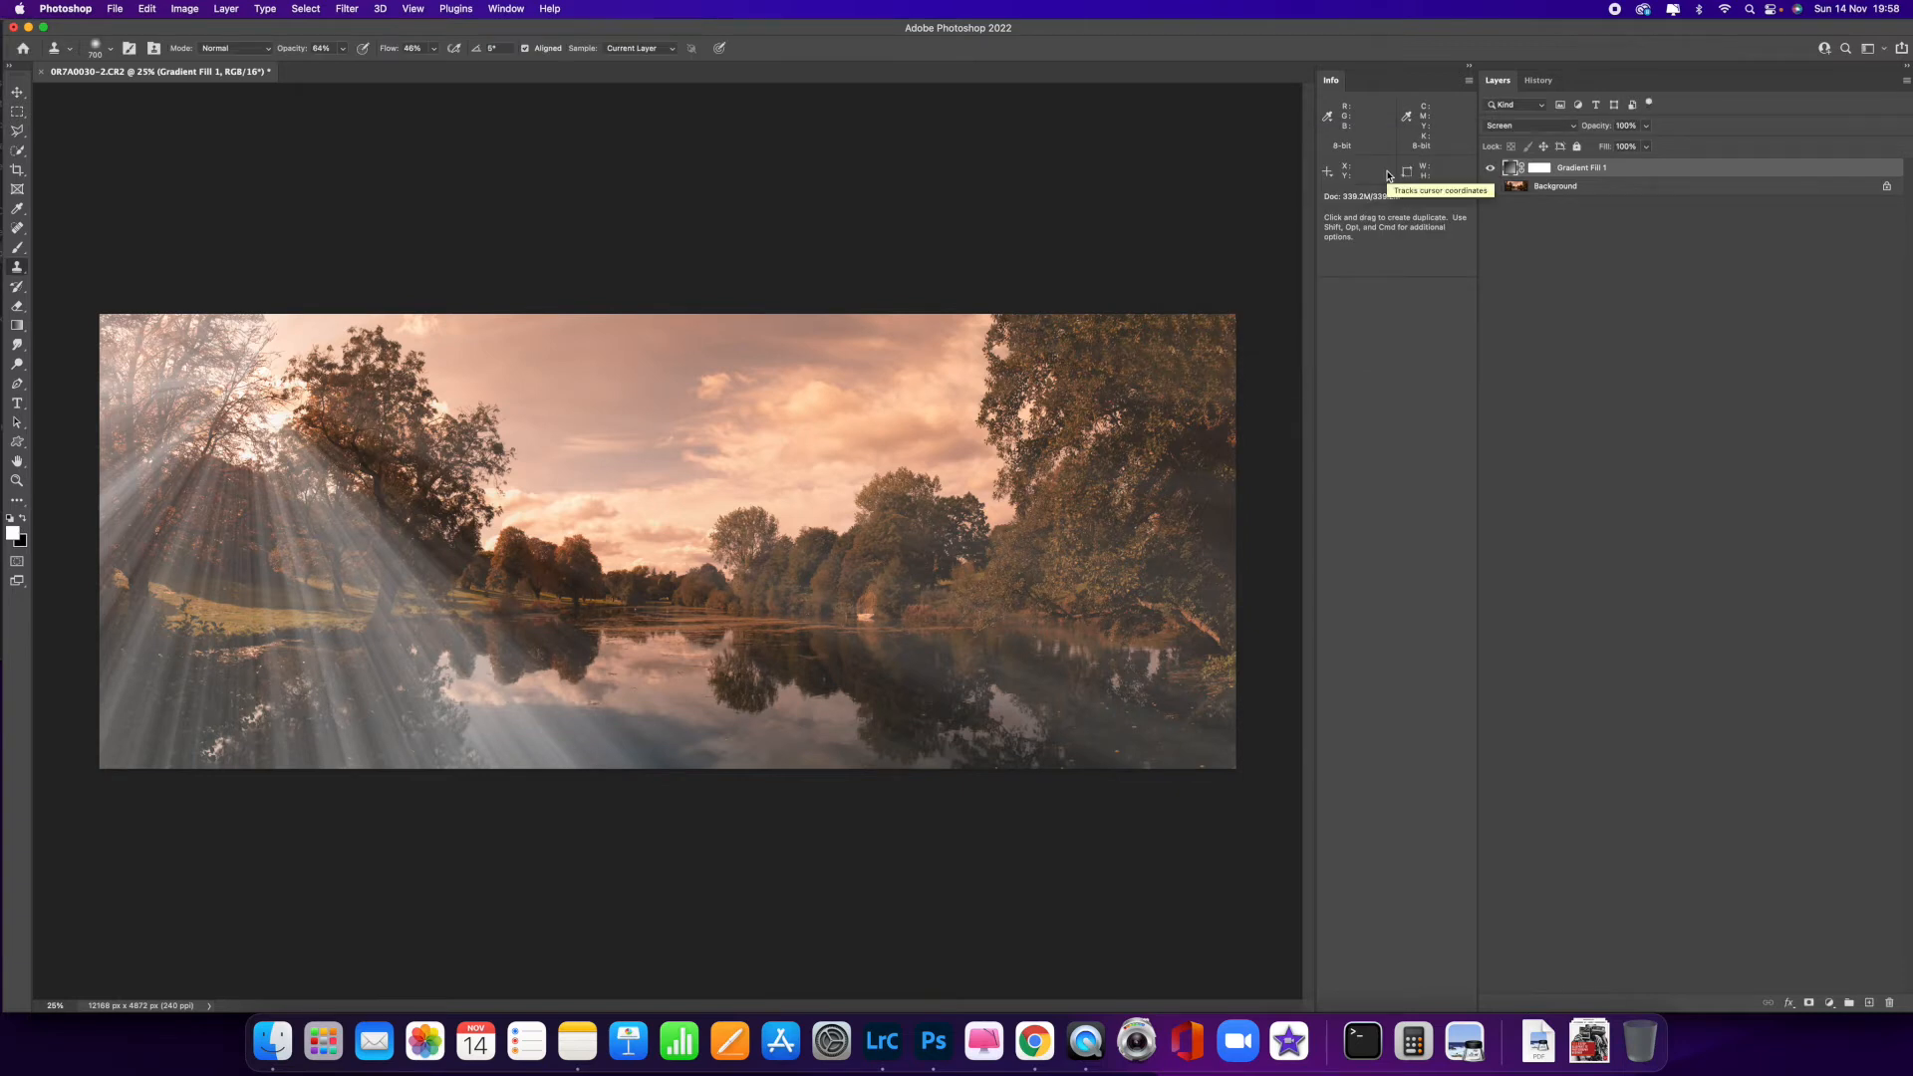
- Add a Levels adjustment layer clipped to the gradient fill, and preview the rays with the other layers switched off
{"action": "left_click", "coordinate": [1830, 1003]}
{"action": "left_click", "coordinate": [1833, 736]}
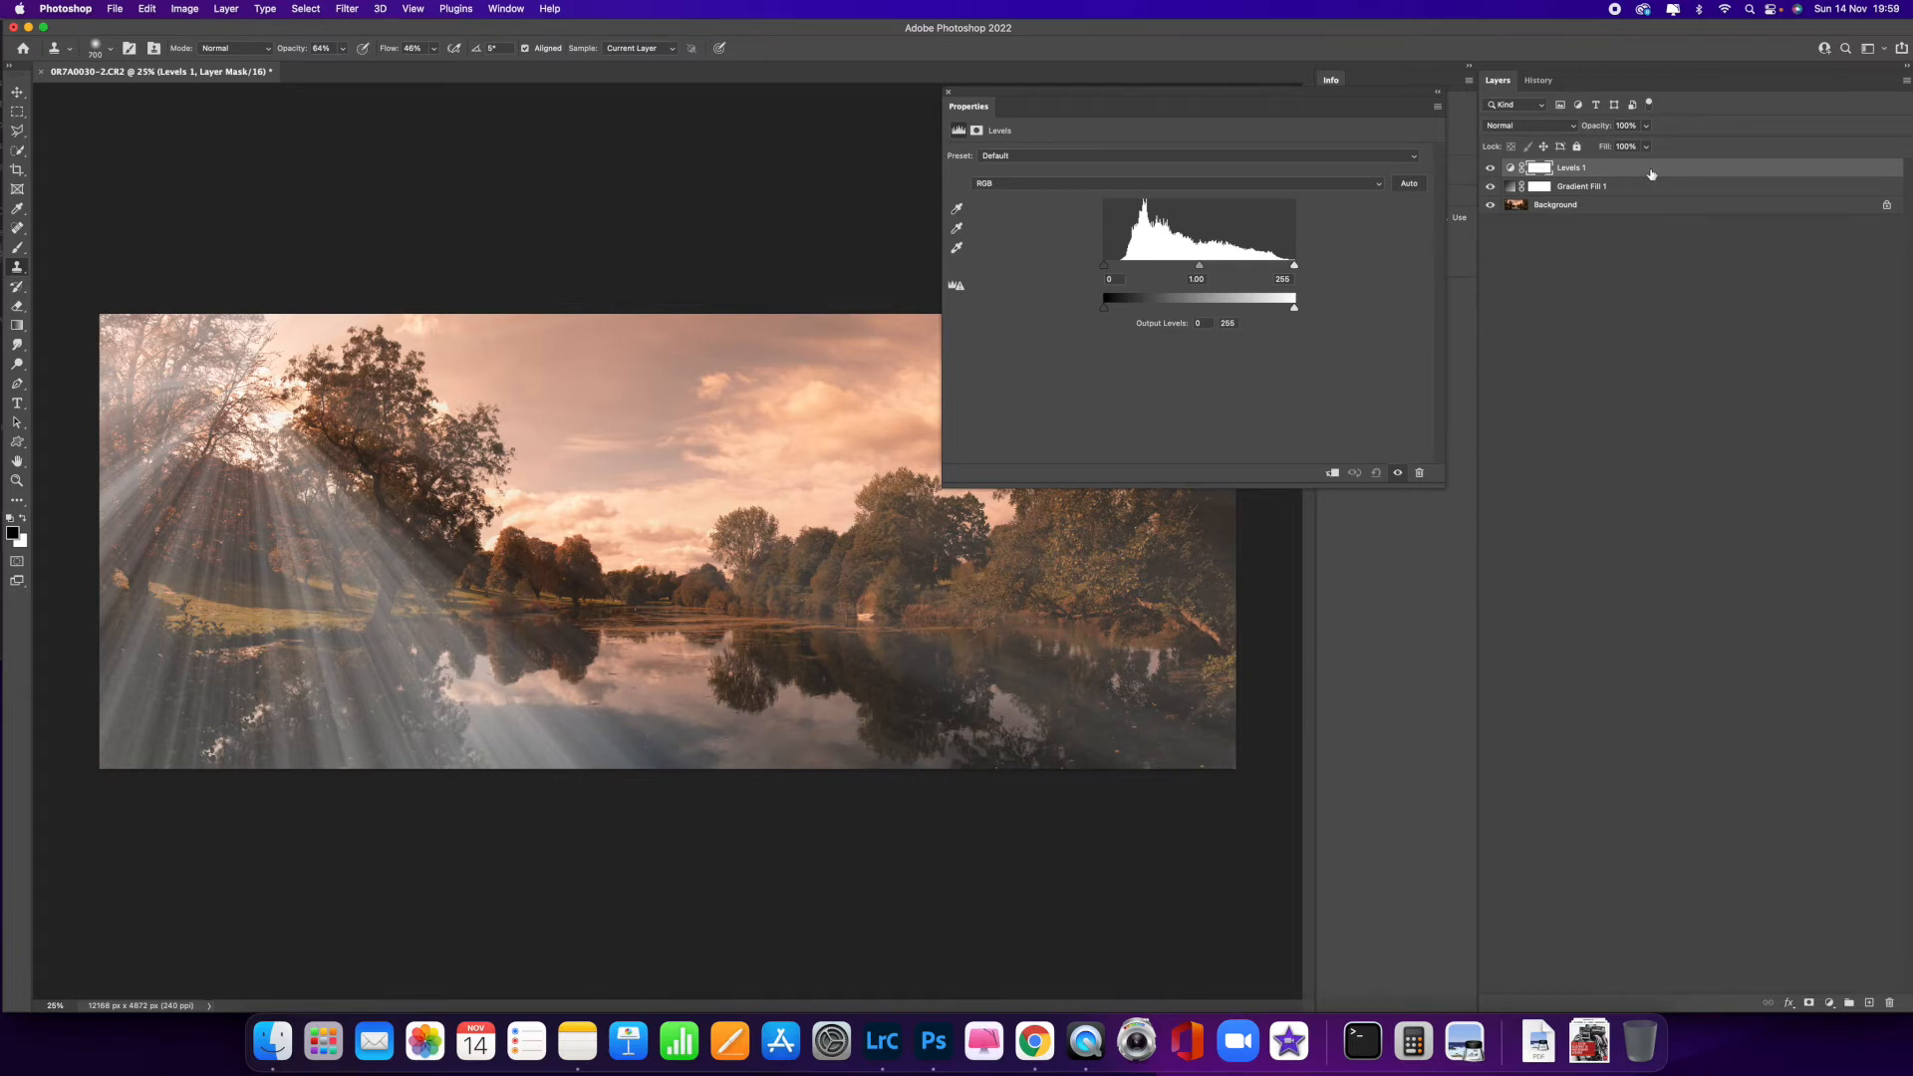
{"action": "left_click_drag", "start_coordinate": [1653, 176], "coordinate": [1655, 171]}
{"action": "left_click", "coordinate": [1651, 176], "text": "alt"}
{"action": "left_click", "coordinate": [1491, 187]}
{"action": "left_click", "coordinate": [1491, 187]}
{"action": "left_click", "coordinate": [1491, 207]}
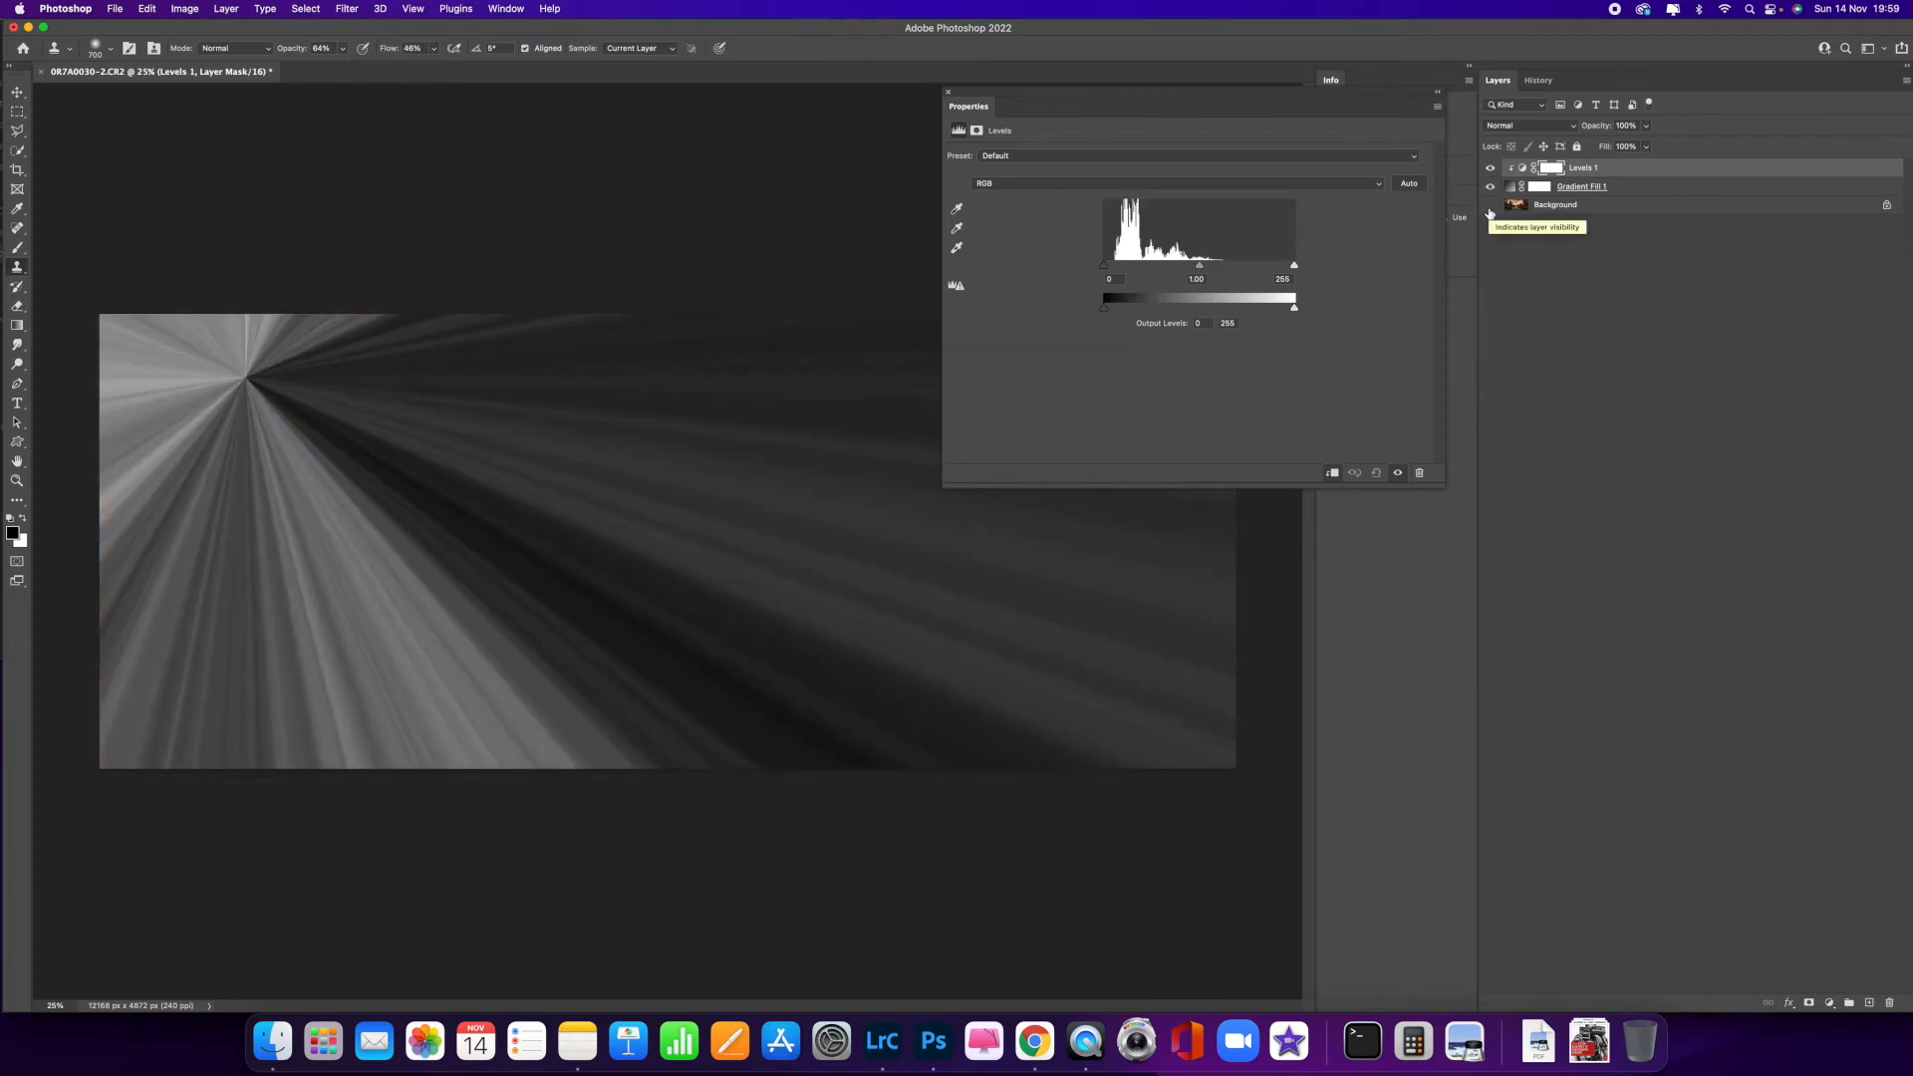
{"action": "left_click", "coordinate": [1491, 206]}
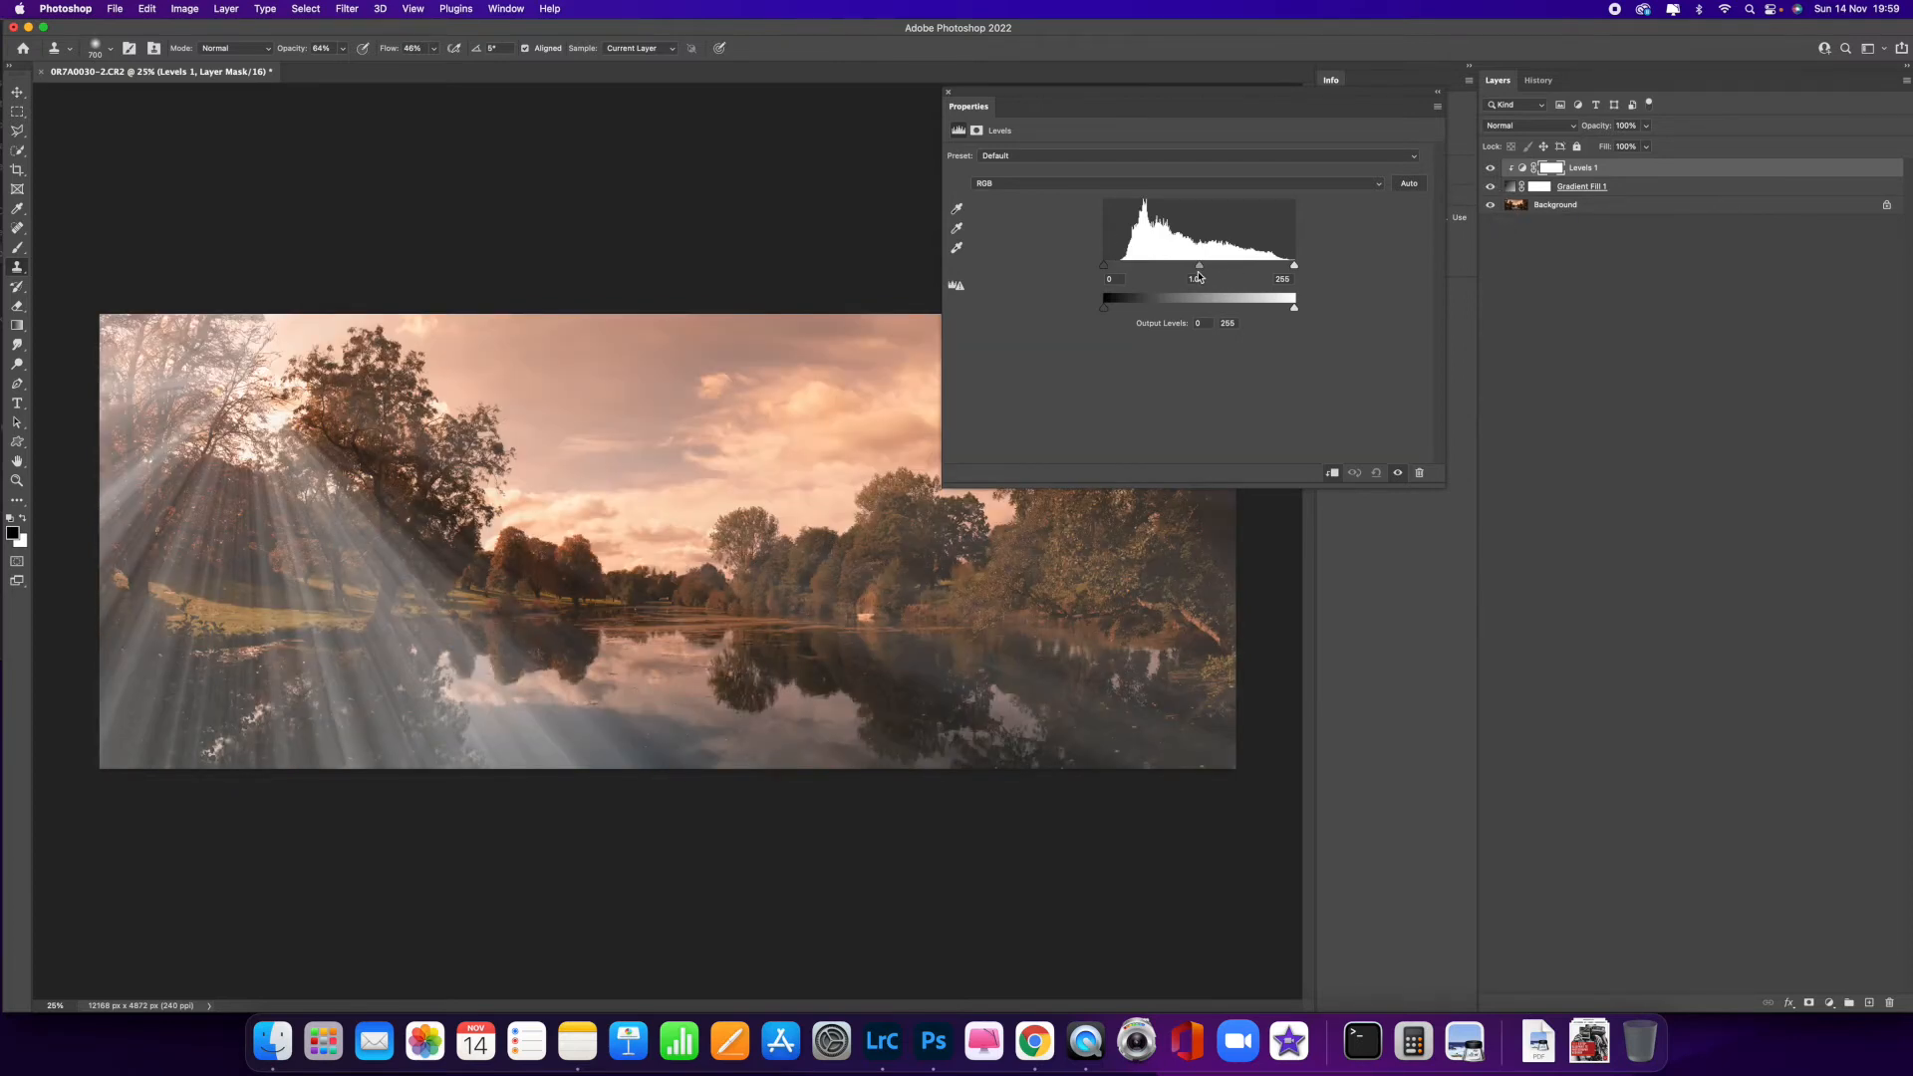
- Darken the rays by setting the Levels midtone value to 0.53
{"action": "left_click_drag", "start_coordinate": [1199, 267], "coordinate": [1295, 267]}
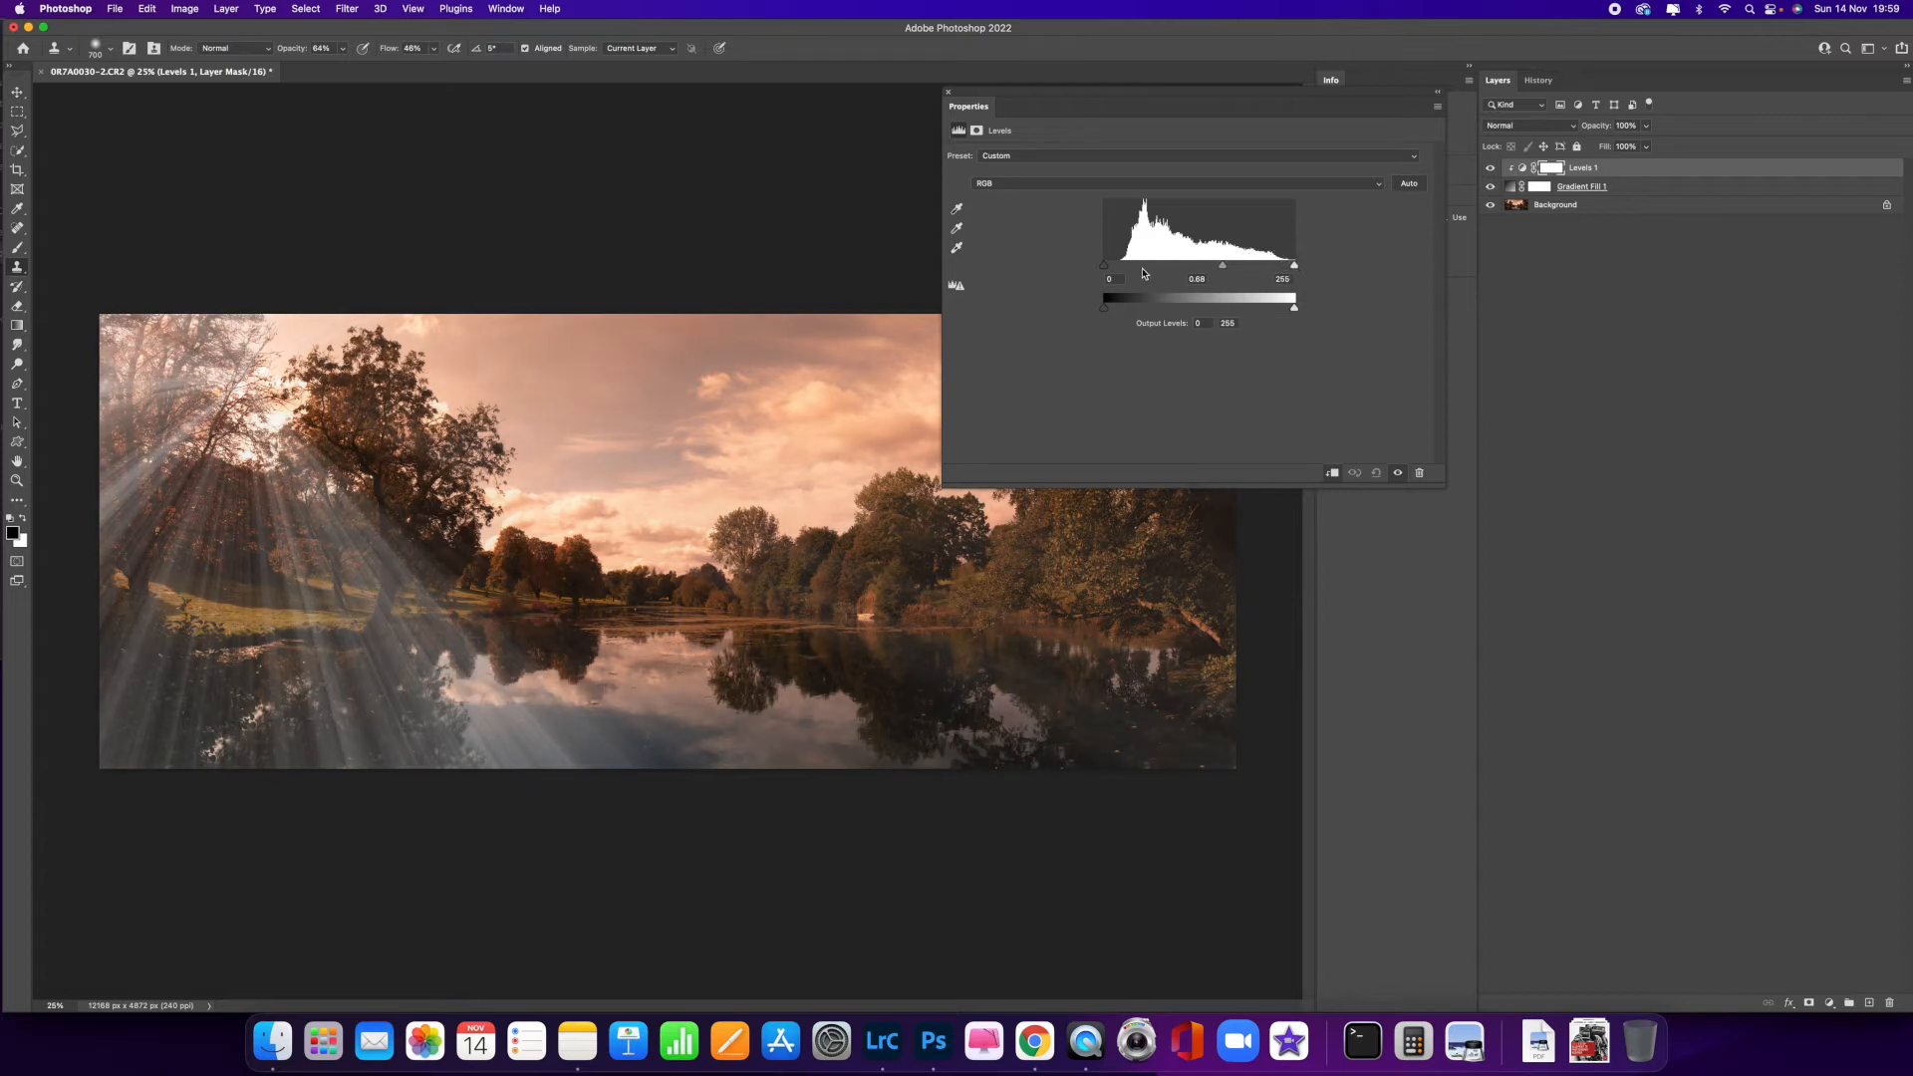
{"action": "mouse_move", "coordinate": [1103, 268]}
{"action": "left_mouse_down"}
{"action": "mouse_move", "coordinate": [1137, 267]}
{"action": "mouse_move", "coordinate": [1077, 267]}
{"action": "left_mouse_up"}
{"action": "mouse_move", "coordinate": [1221, 267]}
{"action": "left_mouse_down"}
{"action": "mouse_move", "coordinate": [1193, 267]}
{"action": "mouse_move", "coordinate": [1239, 268]}
{"action": "left_mouse_up"}
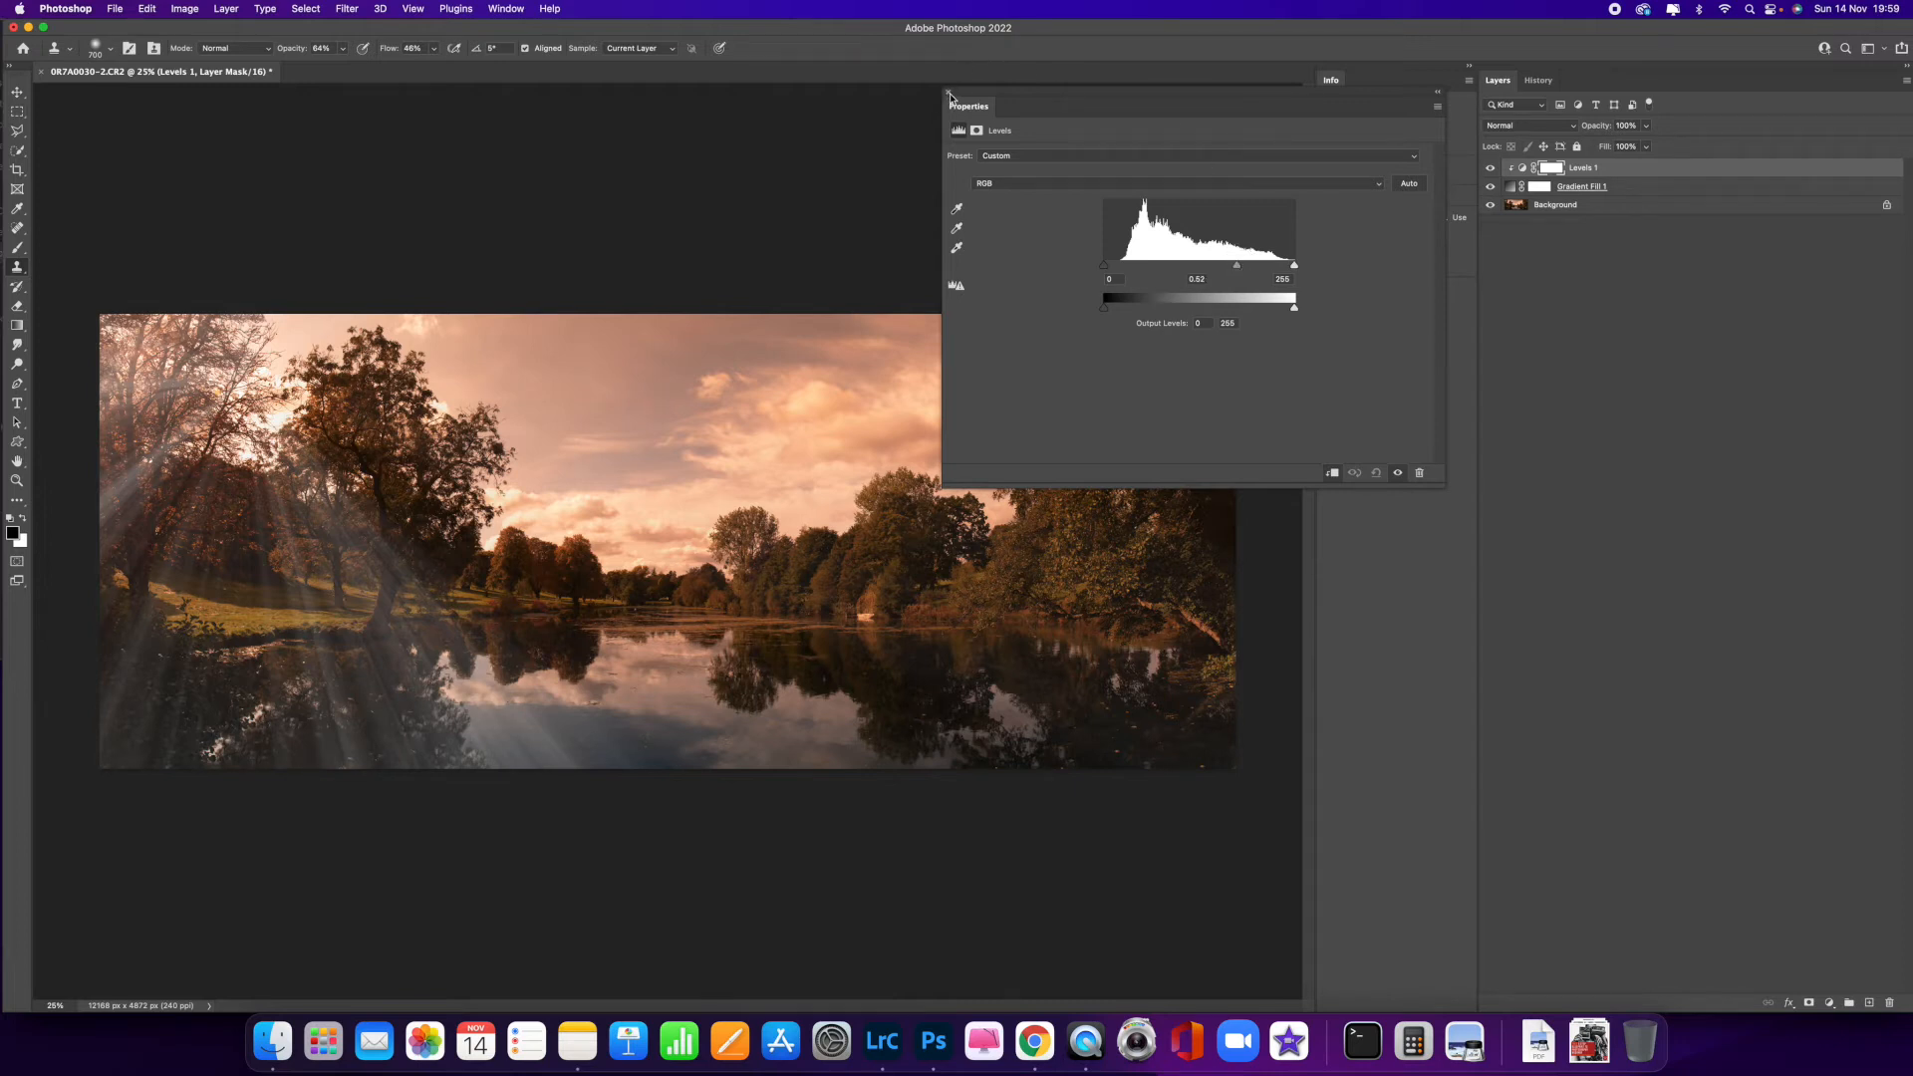
{"action": "left_click", "coordinate": [949, 96]}
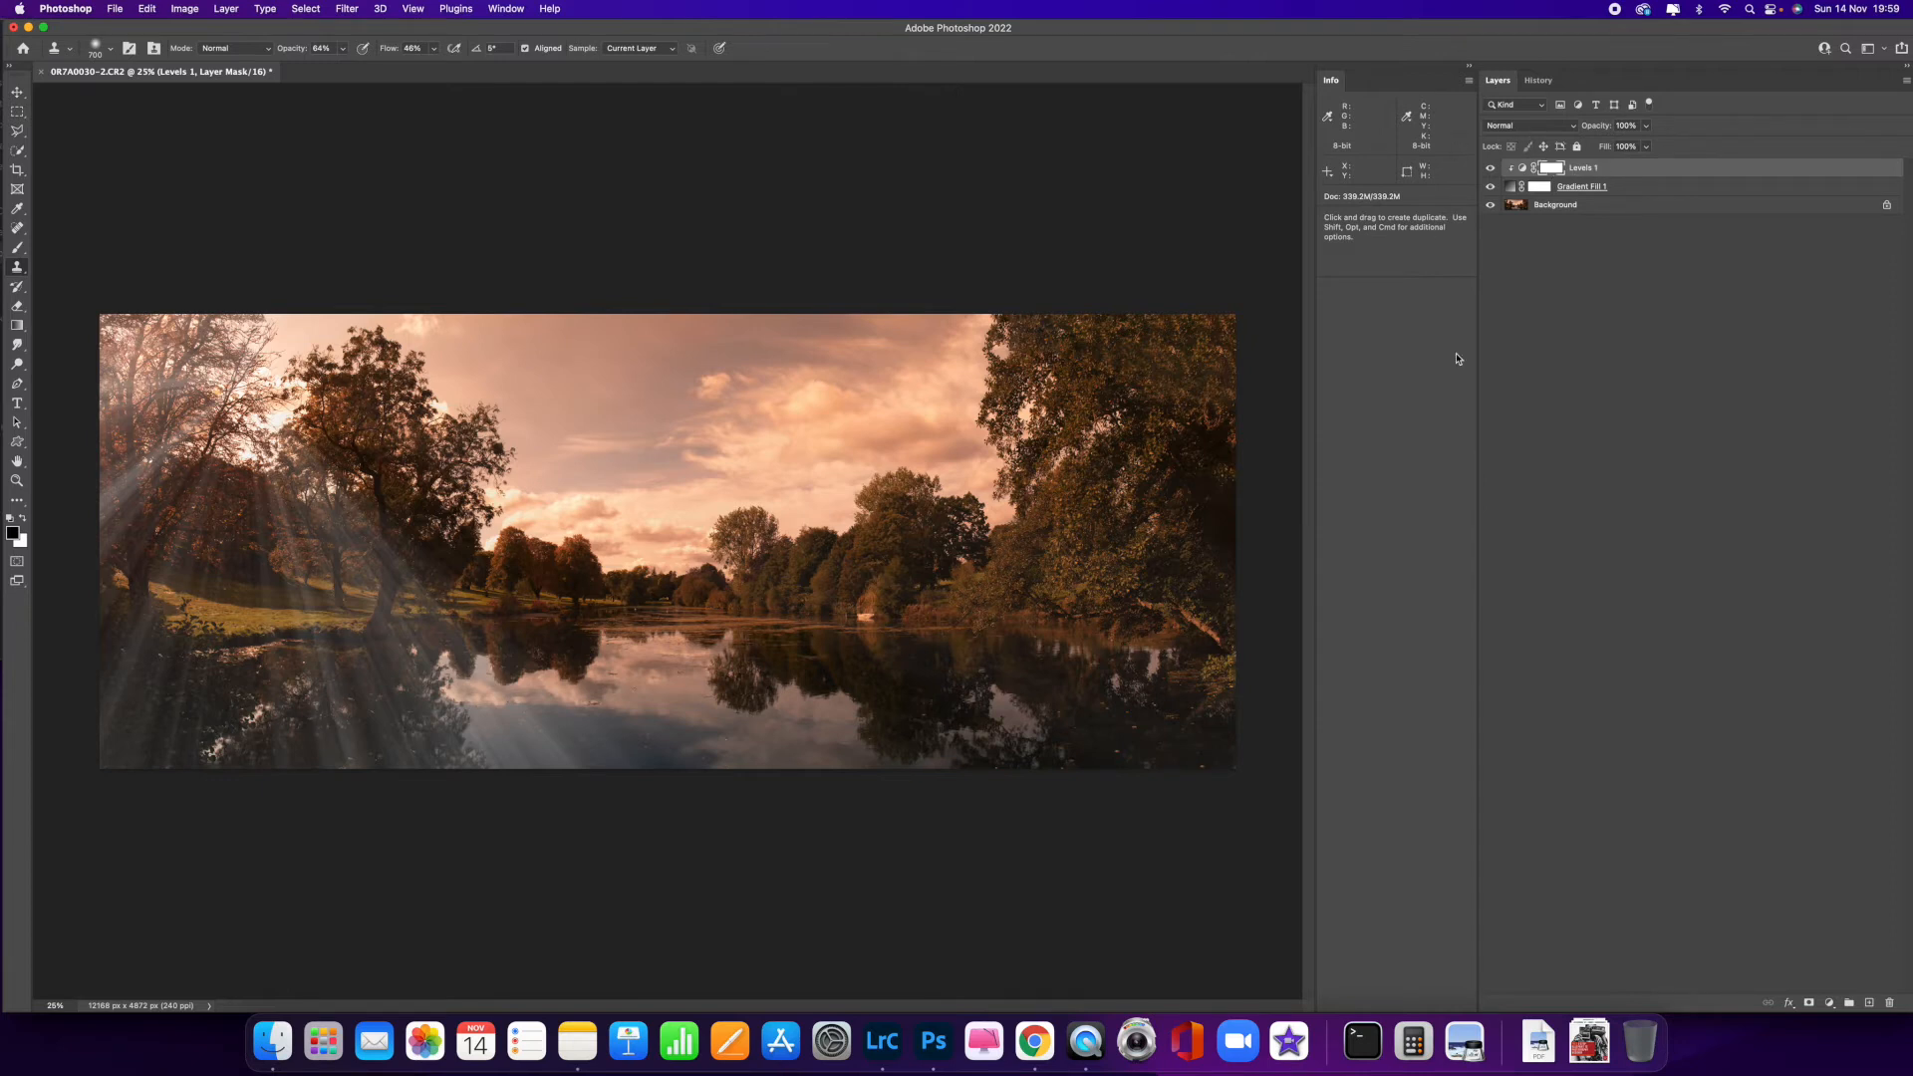
- Add a Hue/Saturation adjustment layer clipped to the gradient fill and turn on Colorize
{"action": "left_click", "coordinate": [1829, 1003]}
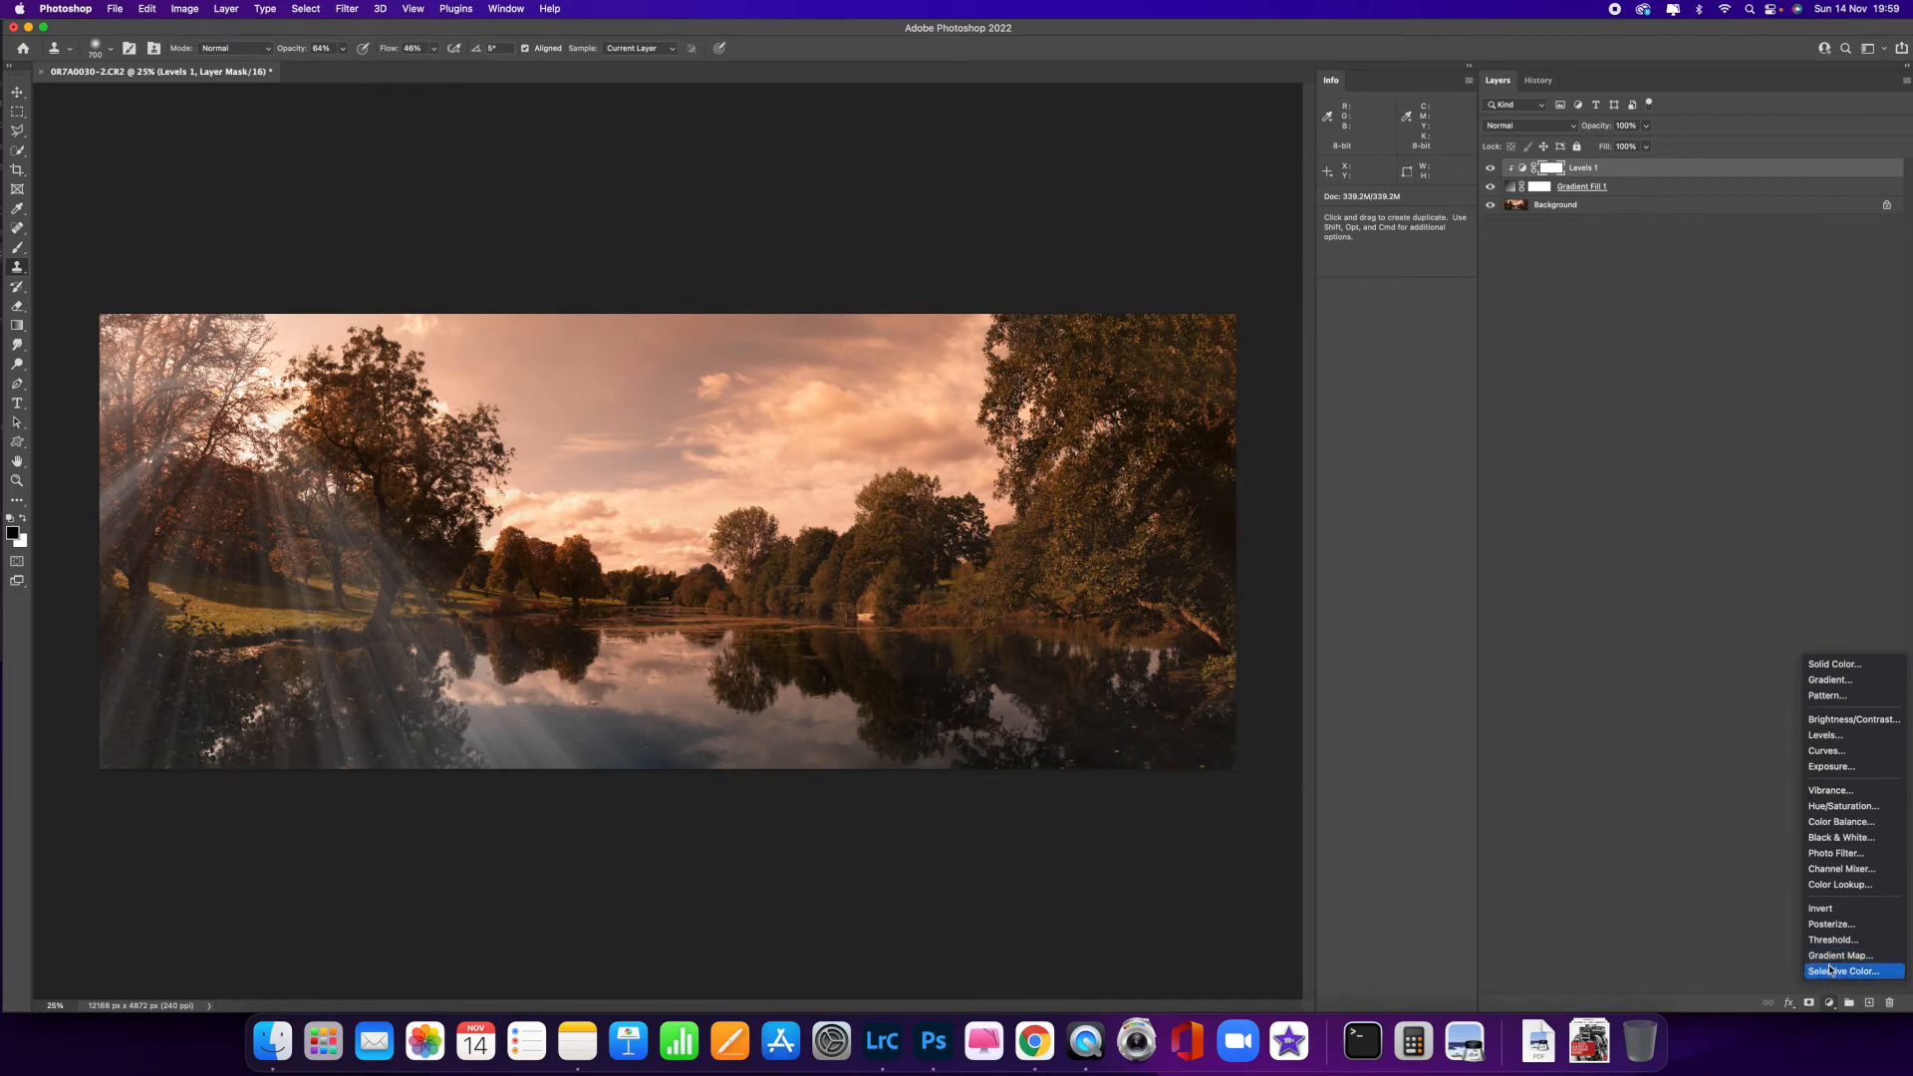
{"action": "left_click", "coordinate": [1861, 808]}
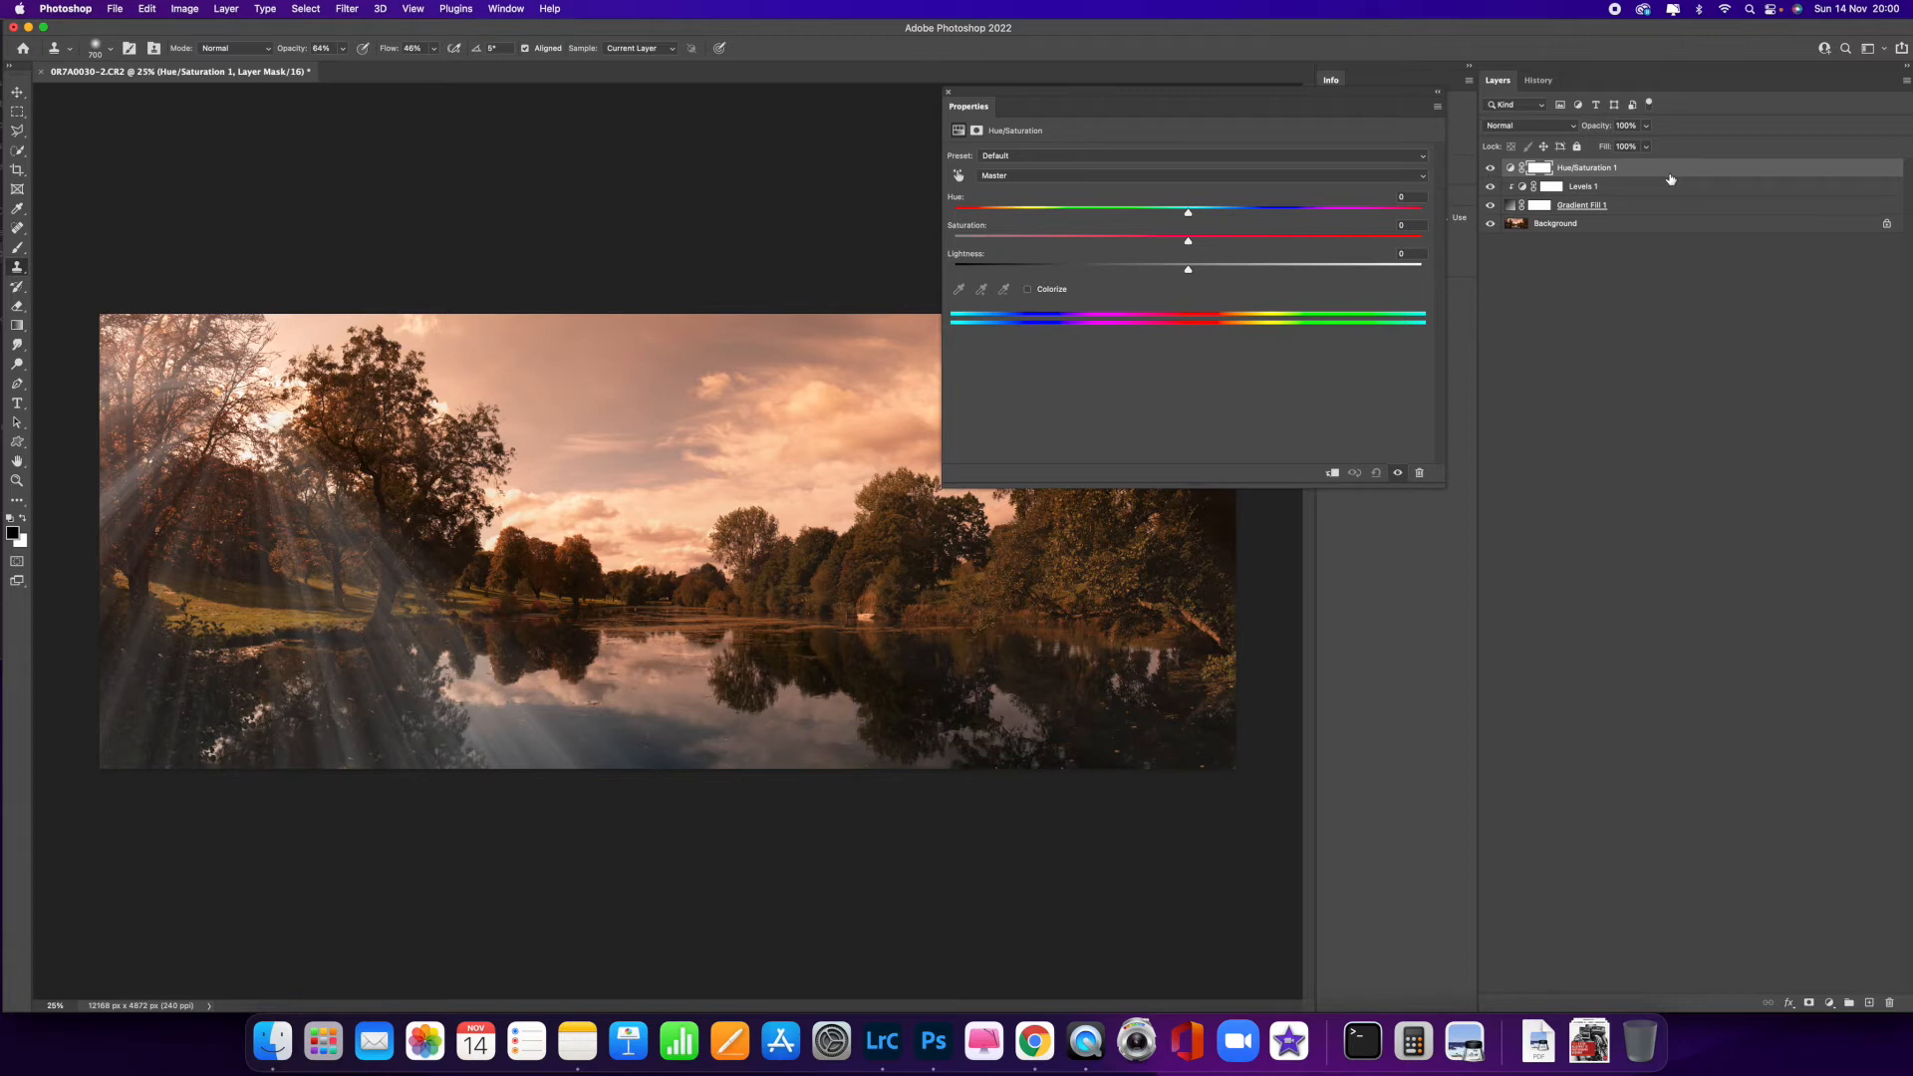
{"action": "left_click_drag", "start_coordinate": [1691, 177], "coordinate": [1691, 171]}
{"action": "left_click", "coordinate": [1691, 172], "text": "alt"}
{"action": "left_click", "coordinate": [1029, 290]}
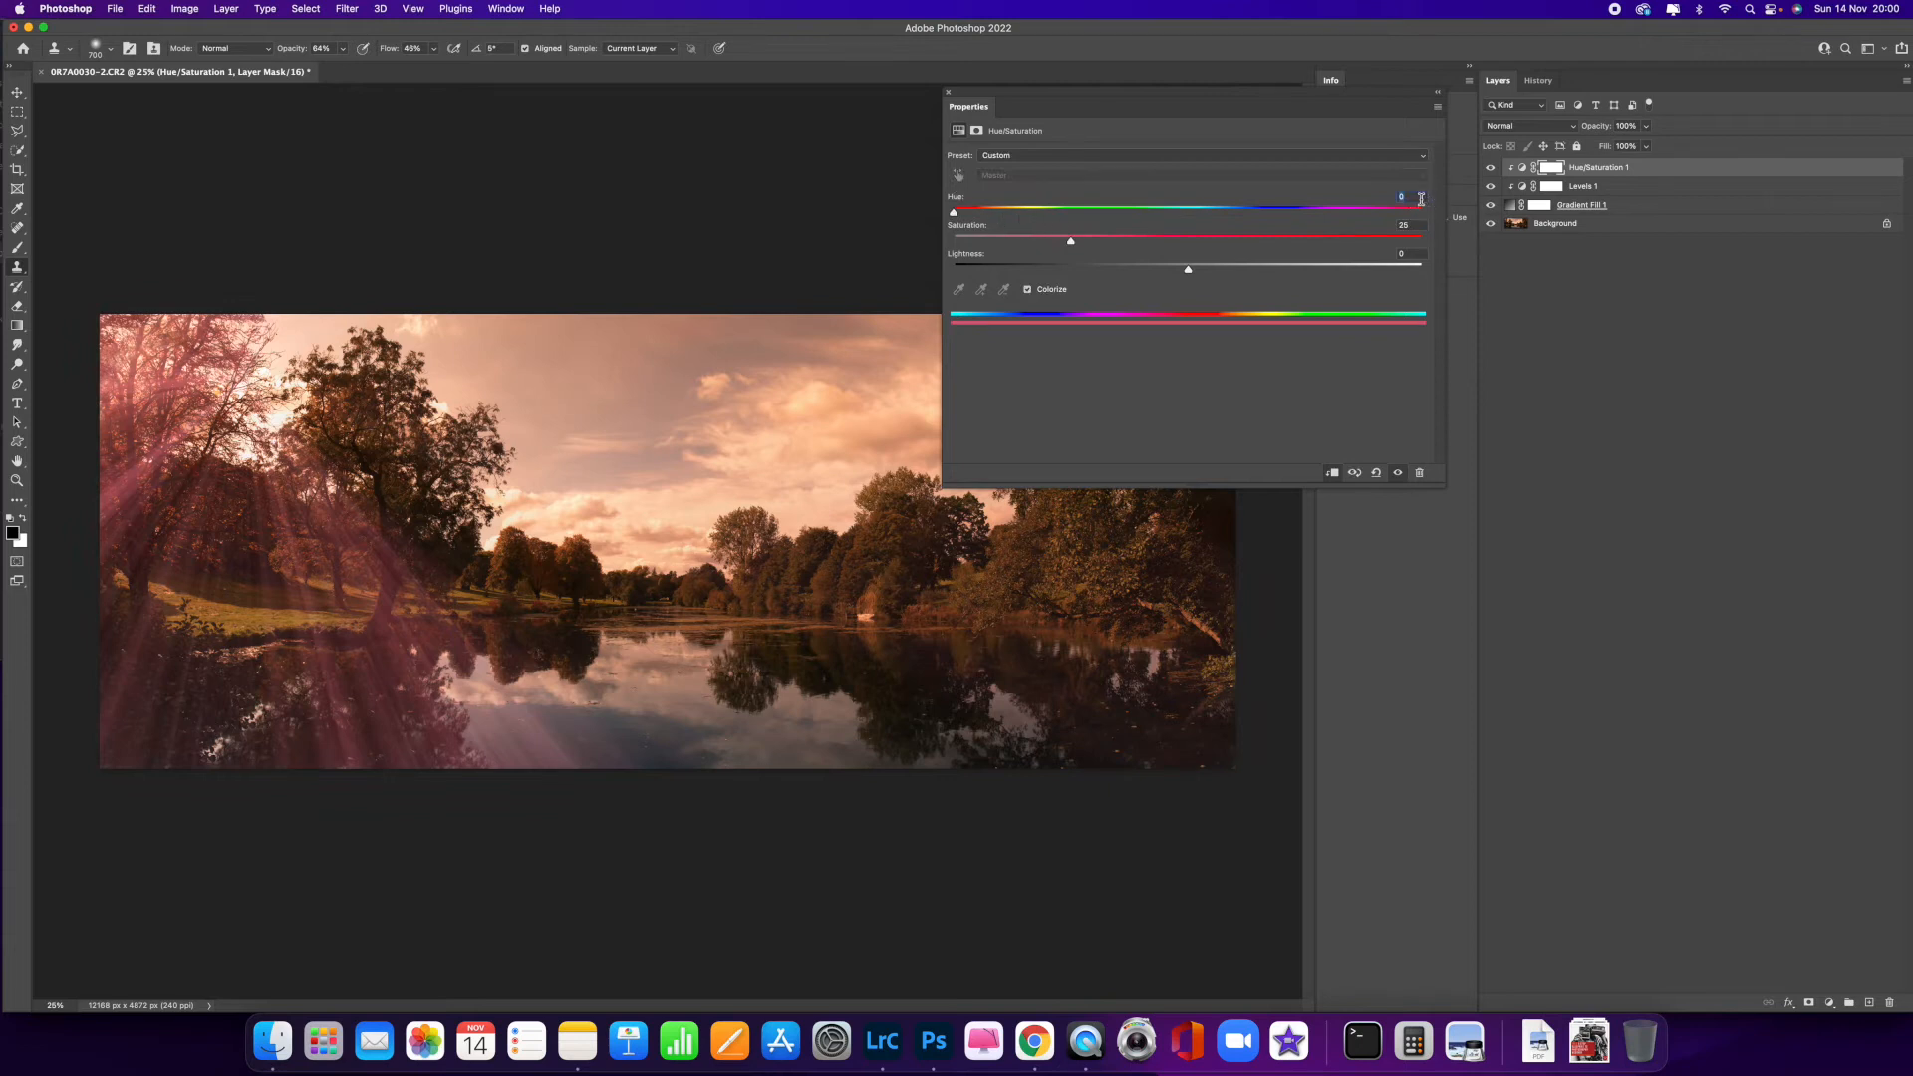
- Set the Hue/Saturation adjustment's hue to 30 to warm the rays and close its properties
{"action": "type", "text": "30"}
{"action": "key", "text": "Return"}
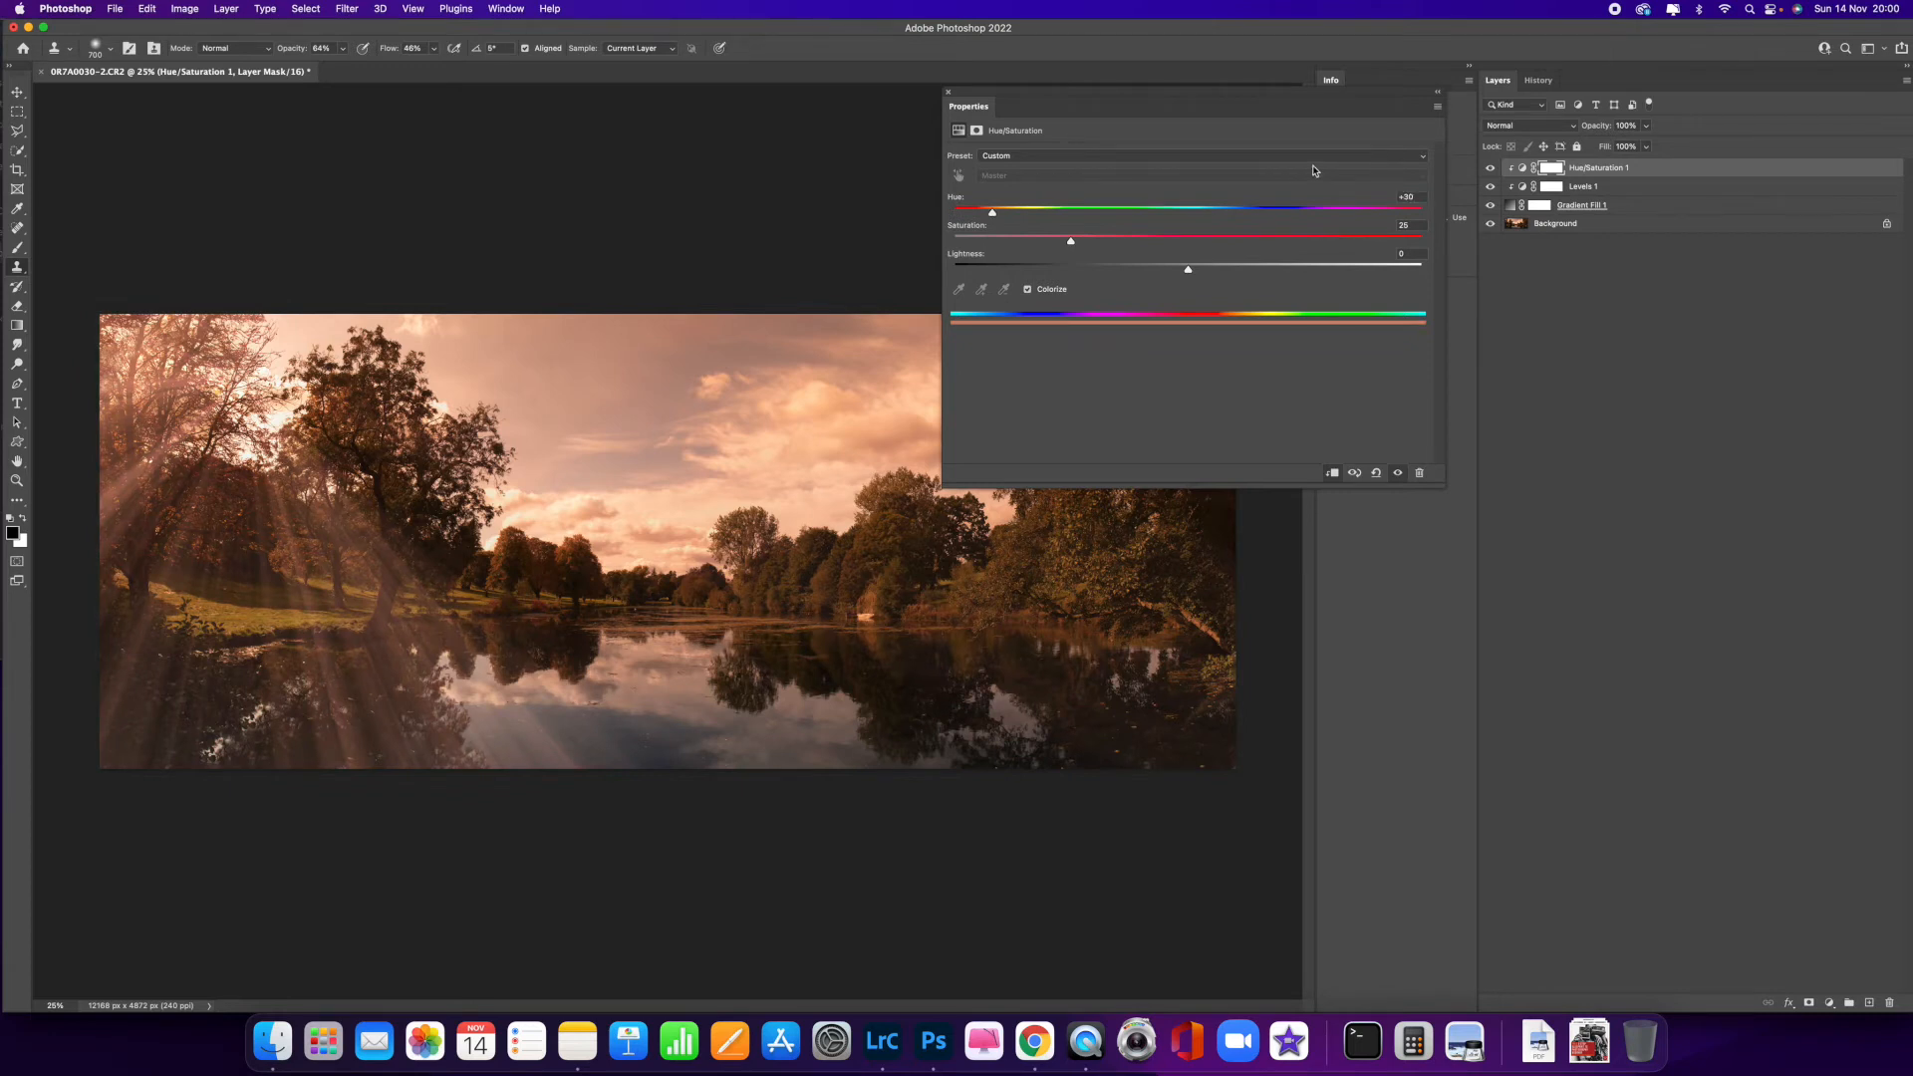
{"action": "left_click", "coordinate": [948, 95]}
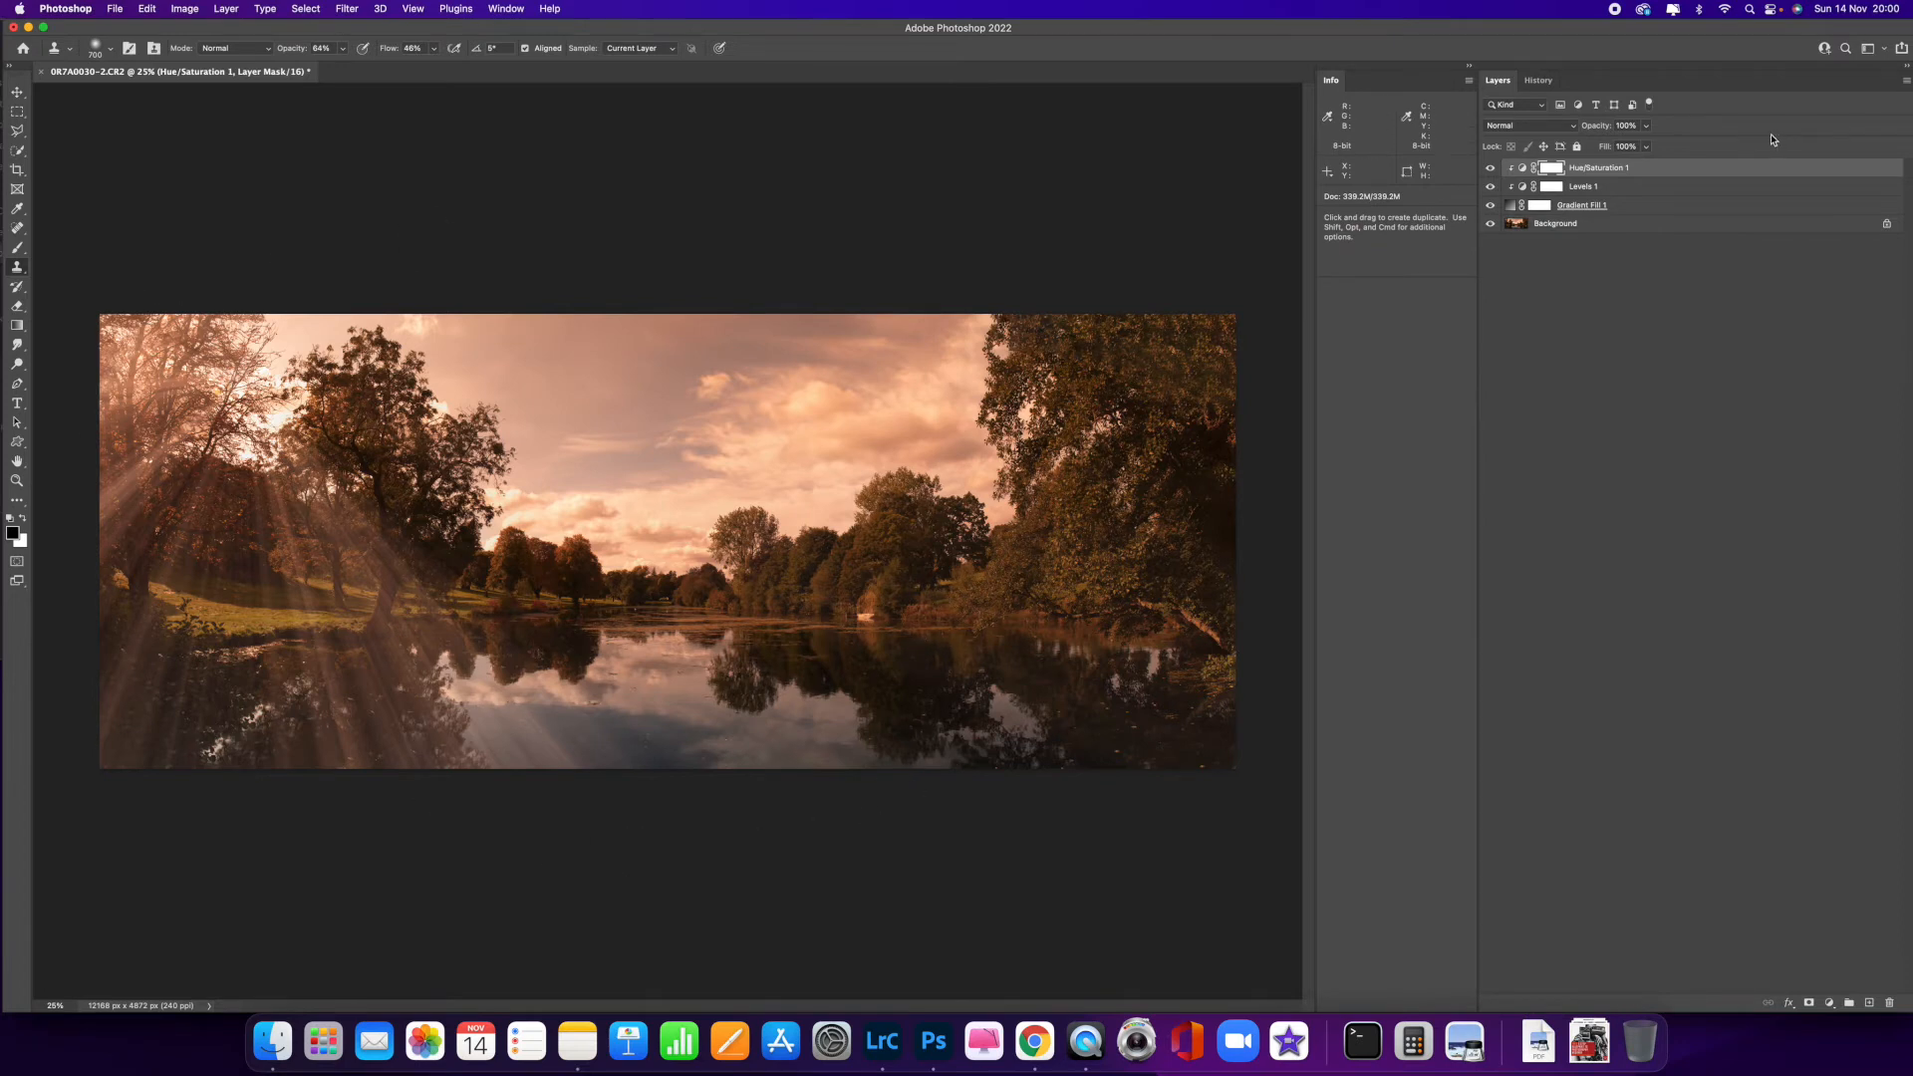
- Group the Hue/Saturation, Levels and Gradient Fill layers into a group named sun
{"action": "left_click", "coordinate": [1672, 172]}
{"action": "left_click", "coordinate": [1663, 211], "text": "shift"}
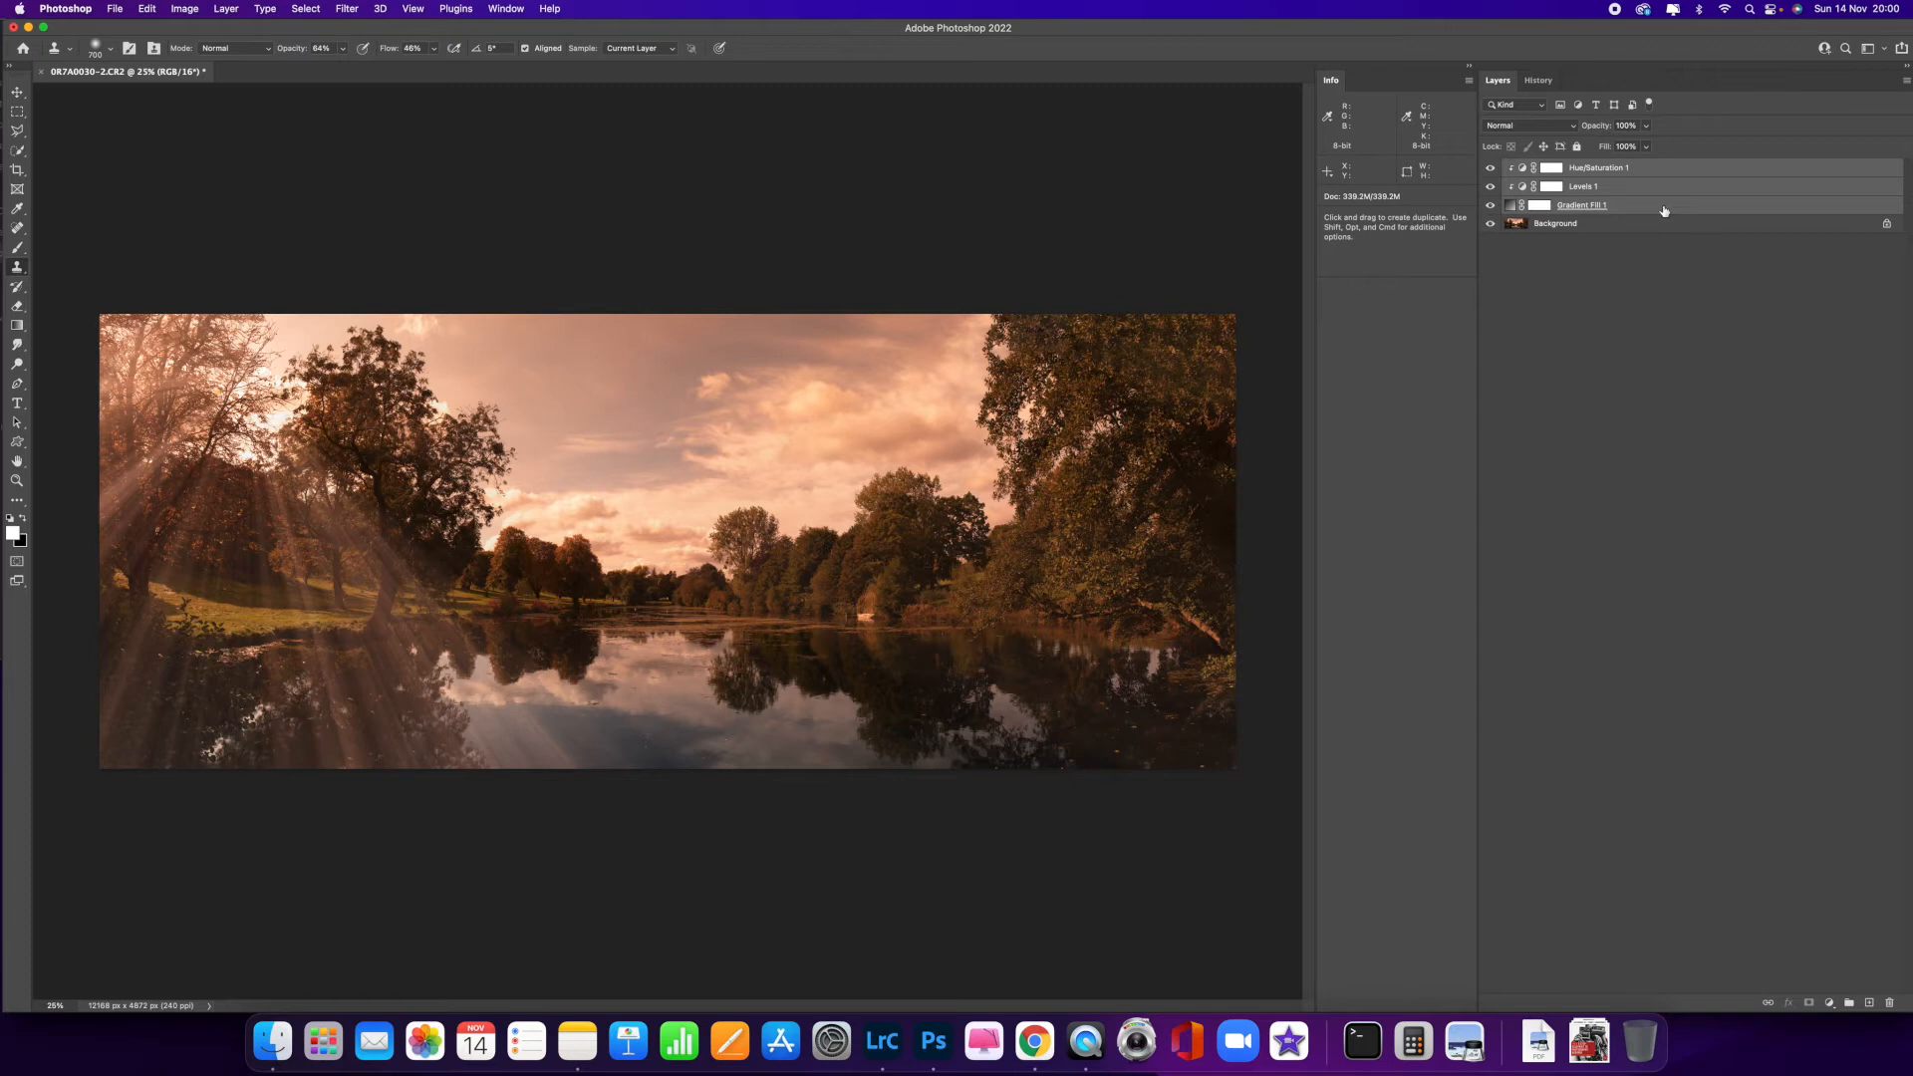
{"action": "right_click", "coordinate": [1663, 197]}
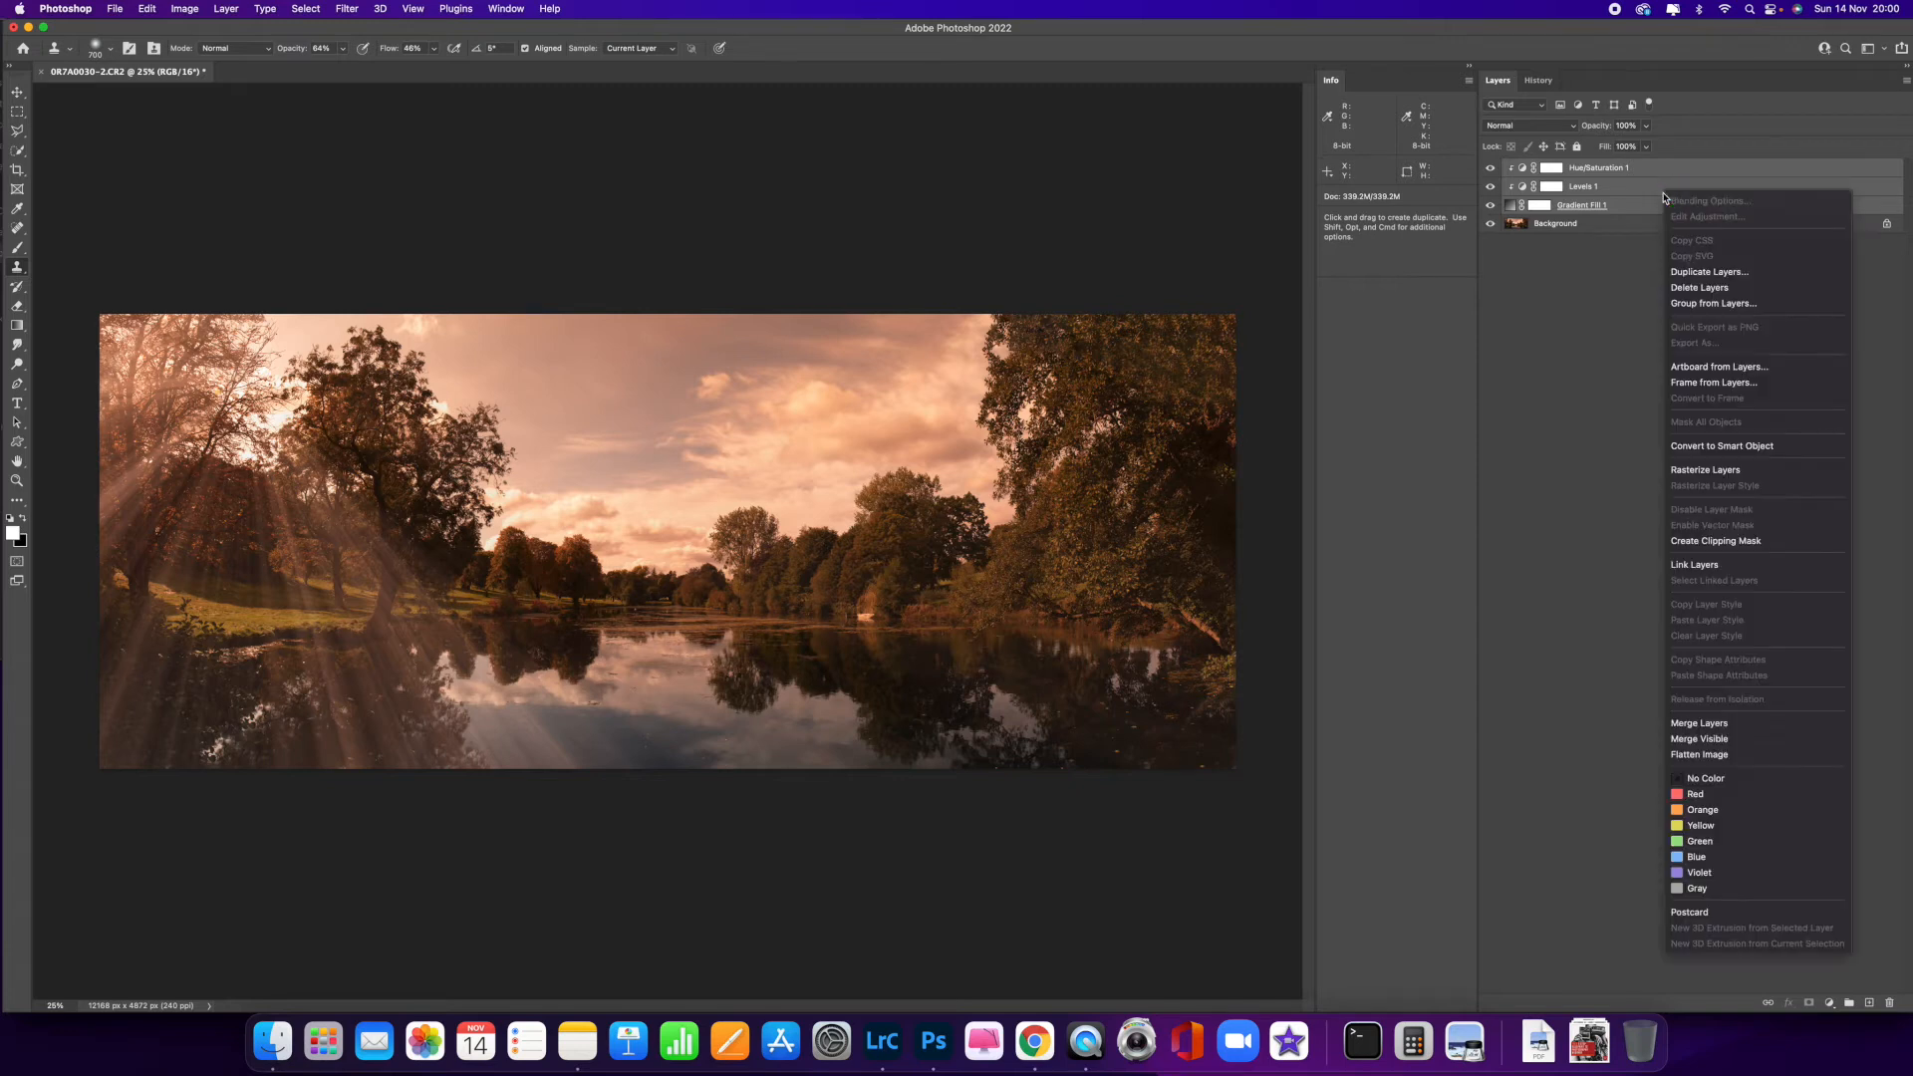
{"action": "left_click", "coordinate": [1753, 311]}
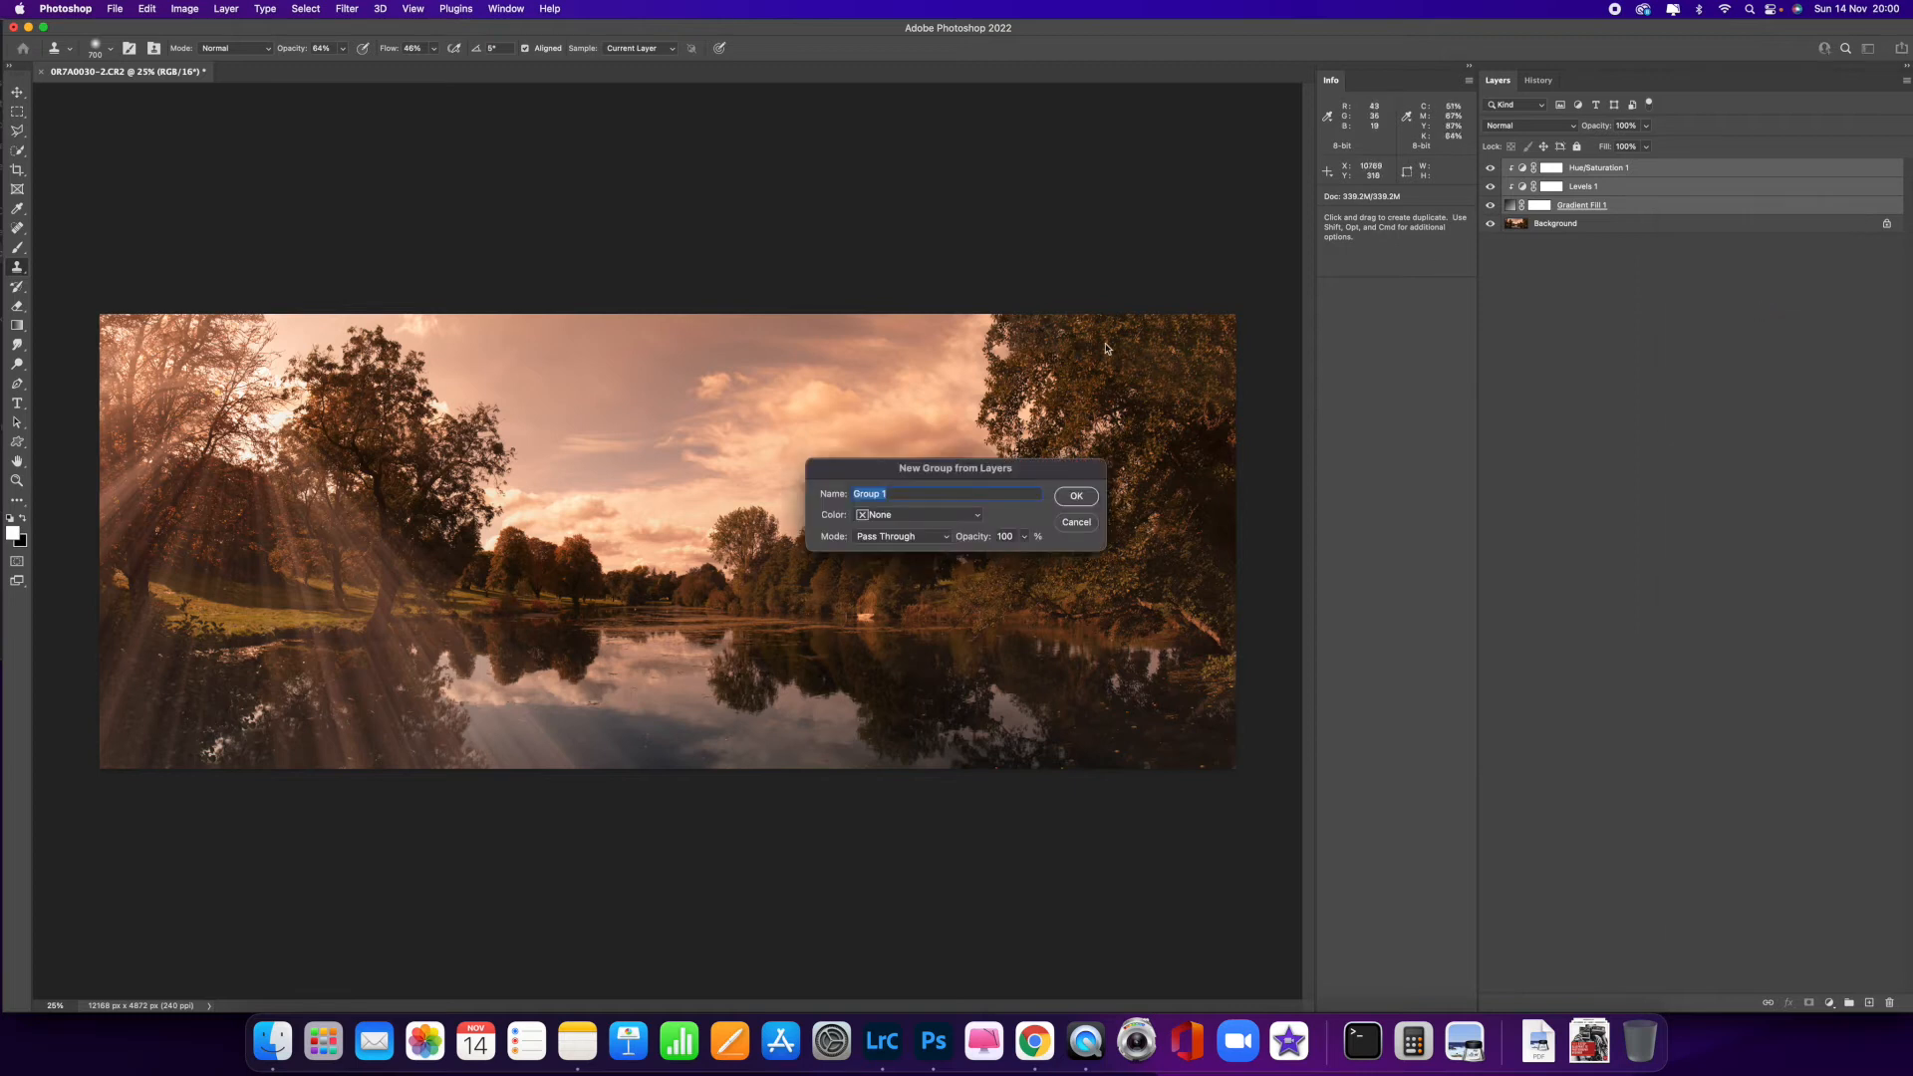
{"action": "type", "text": "sun"}
{"action": "key", "text": "Return"}
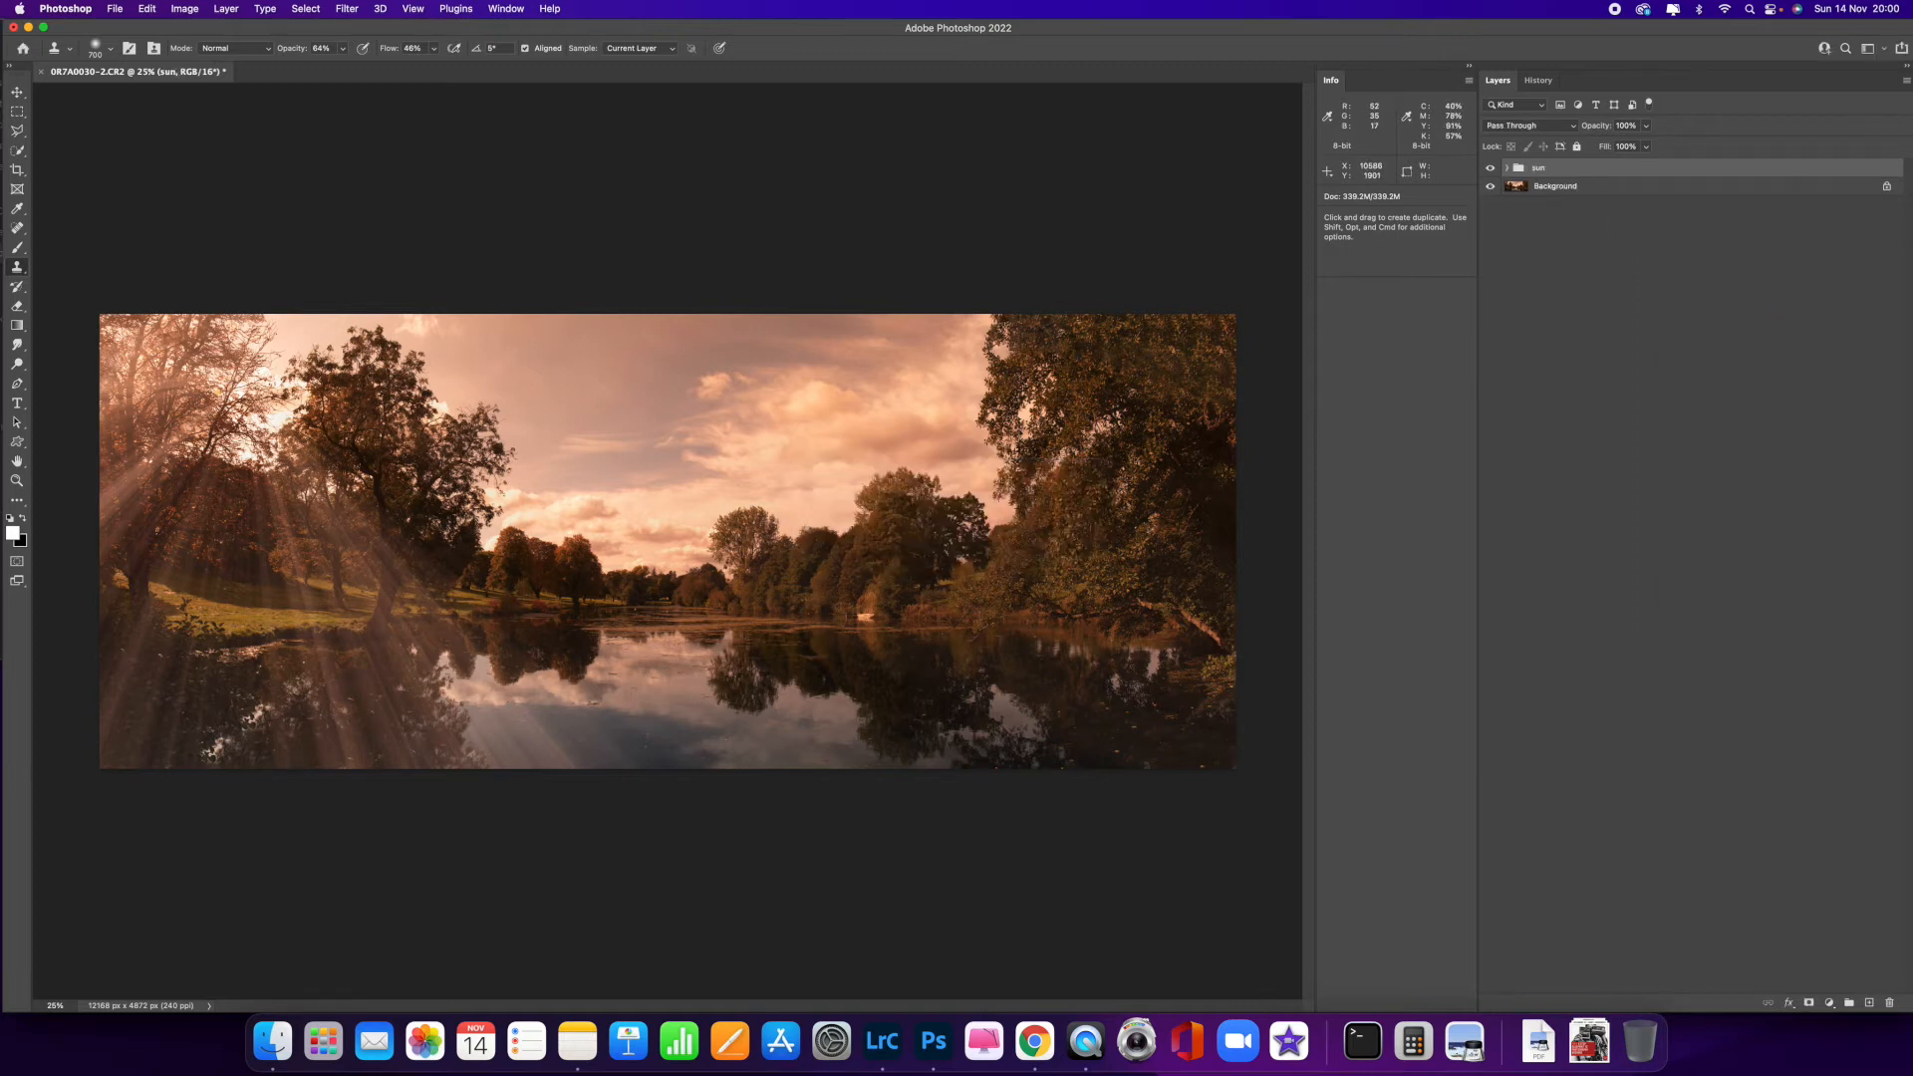
- Check the layers inside the sun group and lower the group's opacity to 55%
{"action": "left_click", "coordinate": [1508, 169]}
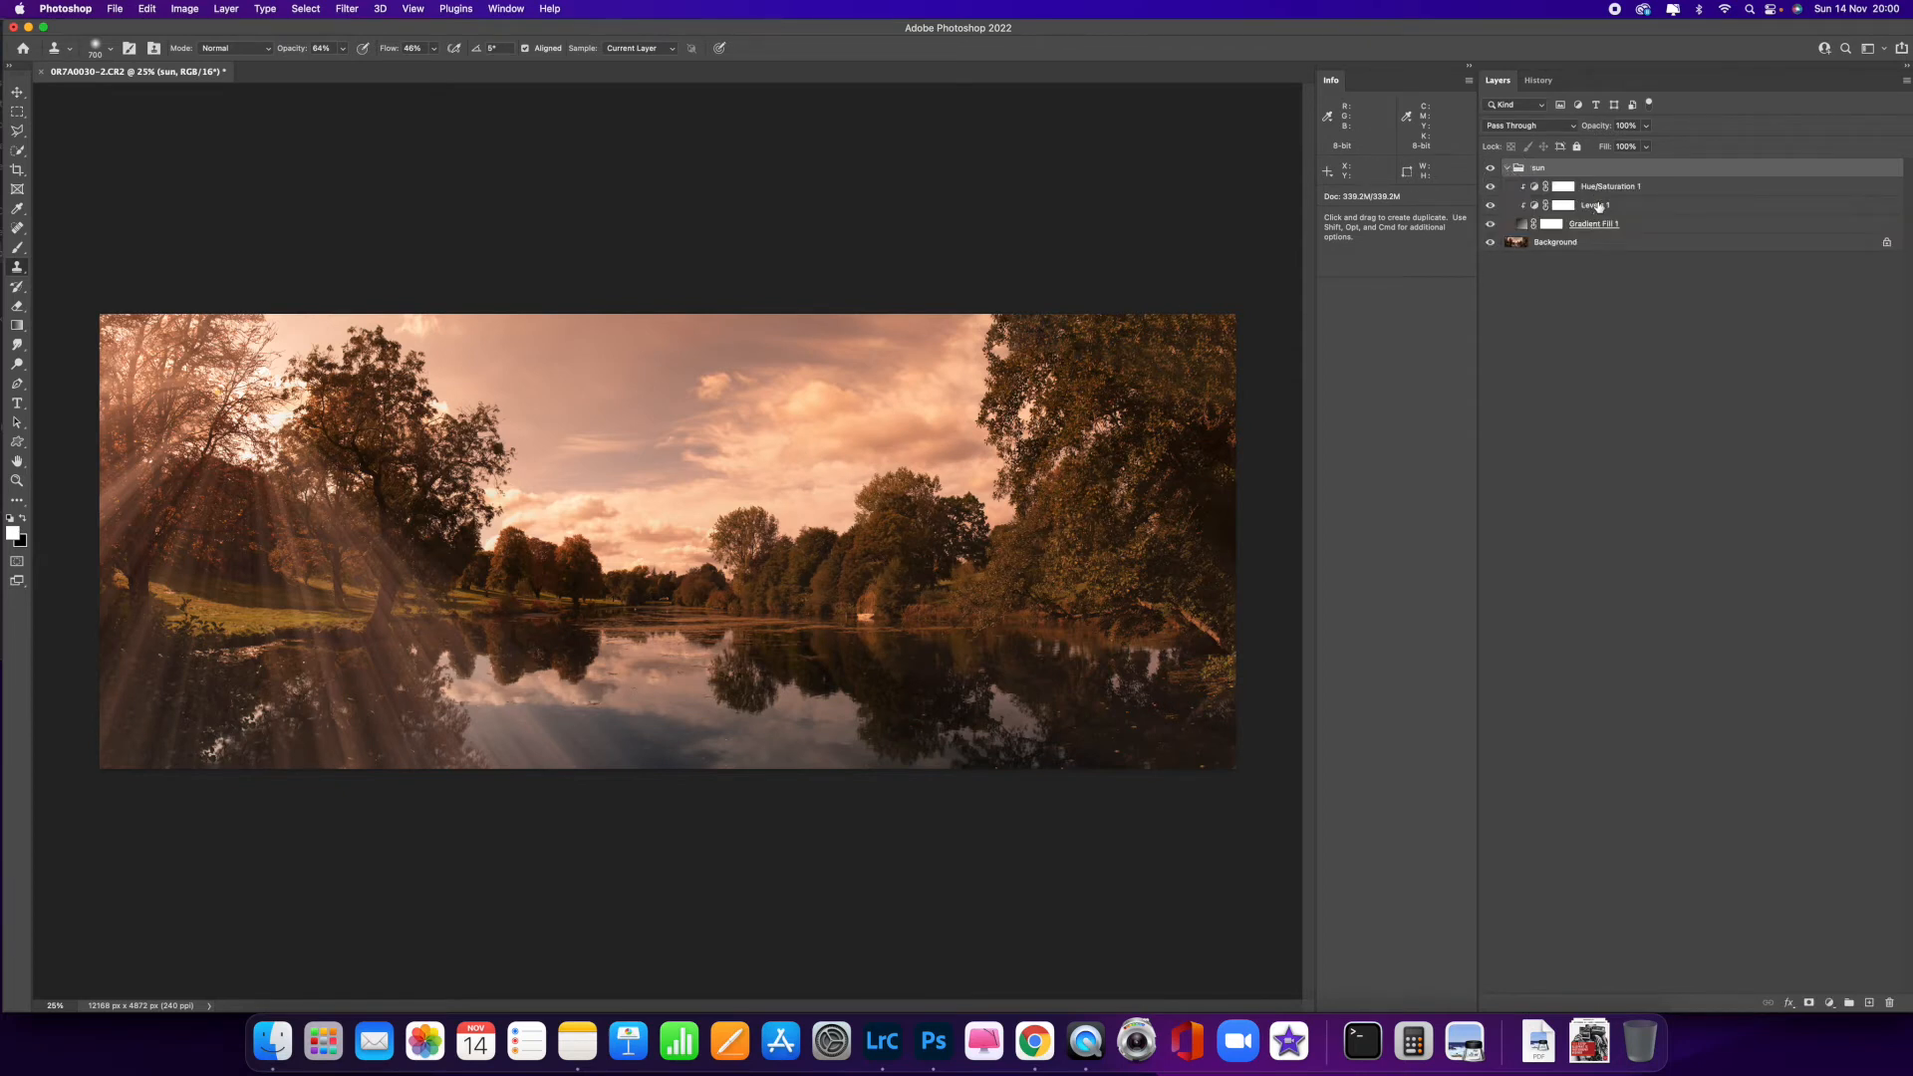
{"action": "left_click", "coordinate": [1506, 168]}
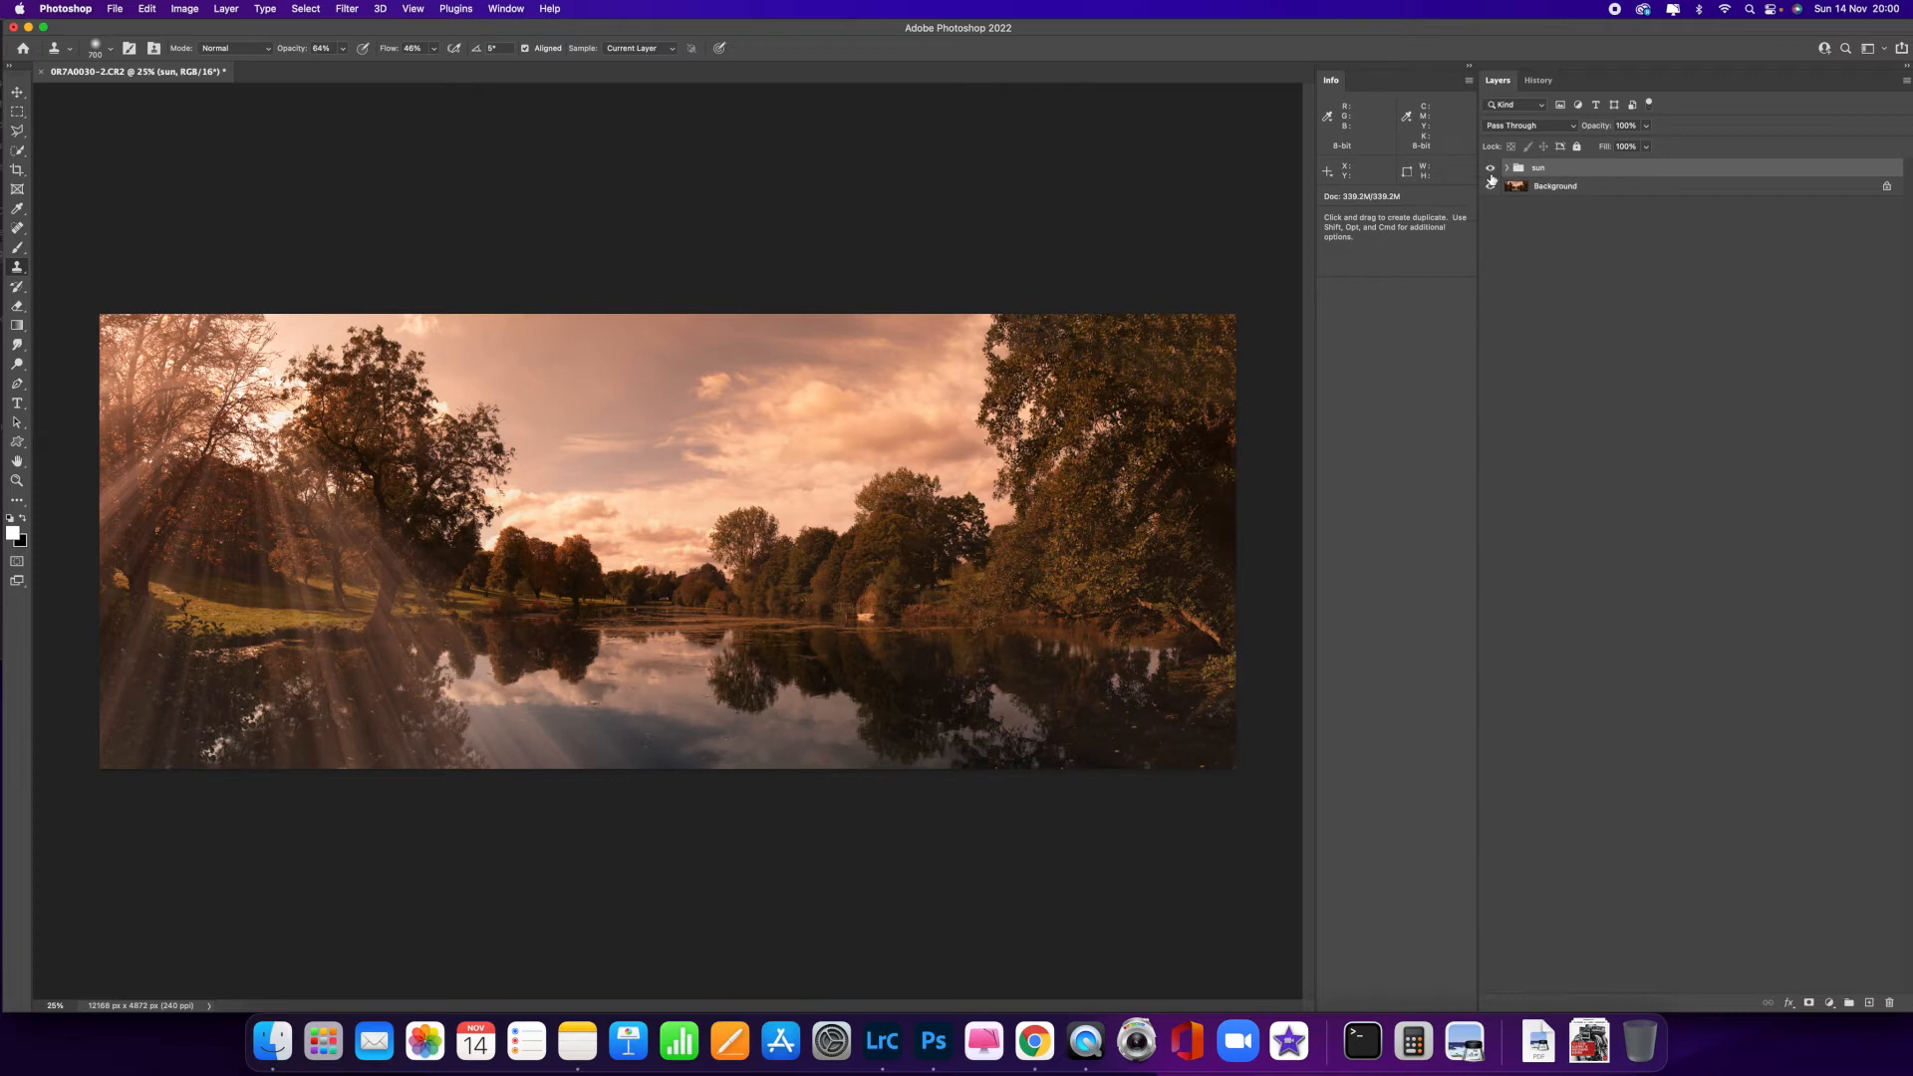
{"action": "left_click", "coordinate": [1646, 126]}
{"action": "left_click_drag", "start_coordinate": [1645, 146], "coordinate": [1618, 150]}
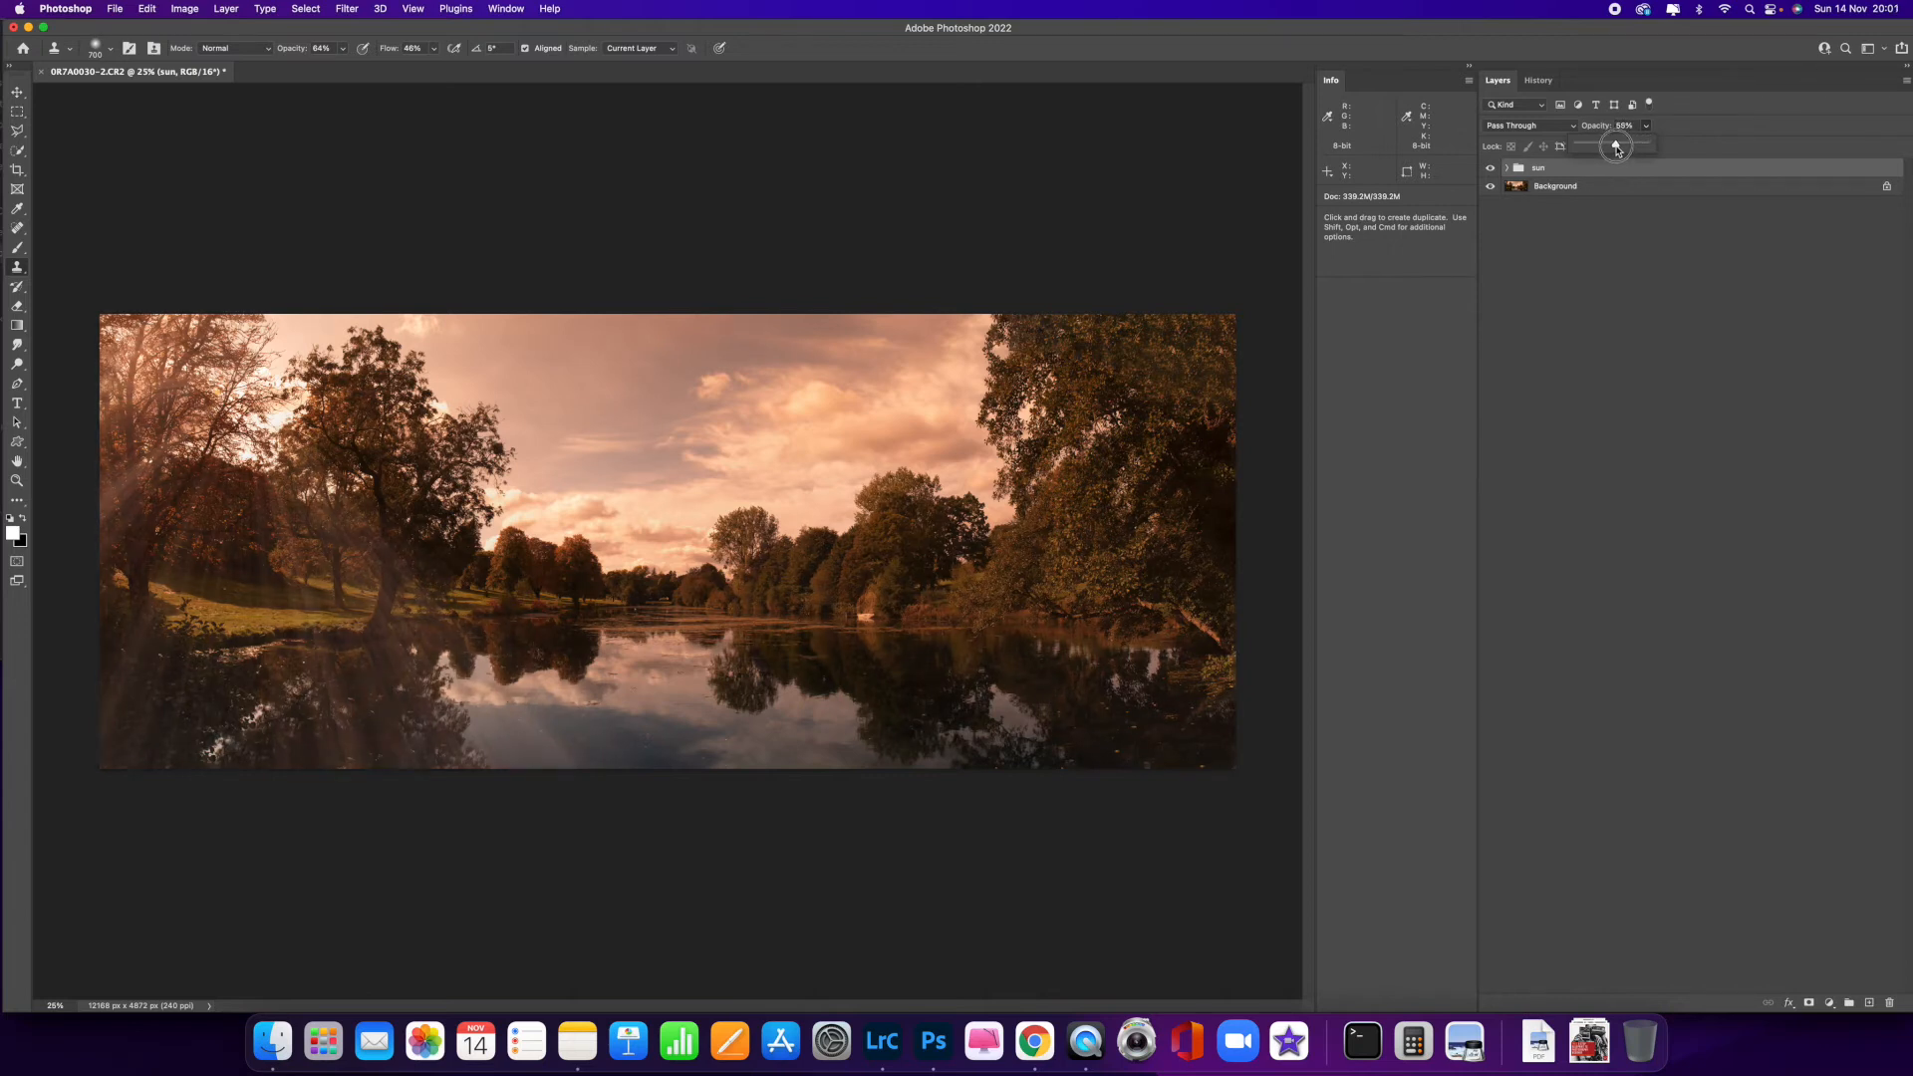
- Add a layer mask to the sun group and select the Brush tool with the Soft Round tip
{"action": "left_click", "coordinate": [1580, 176]}
{"action": "left_click", "coordinate": [1809, 1004]}
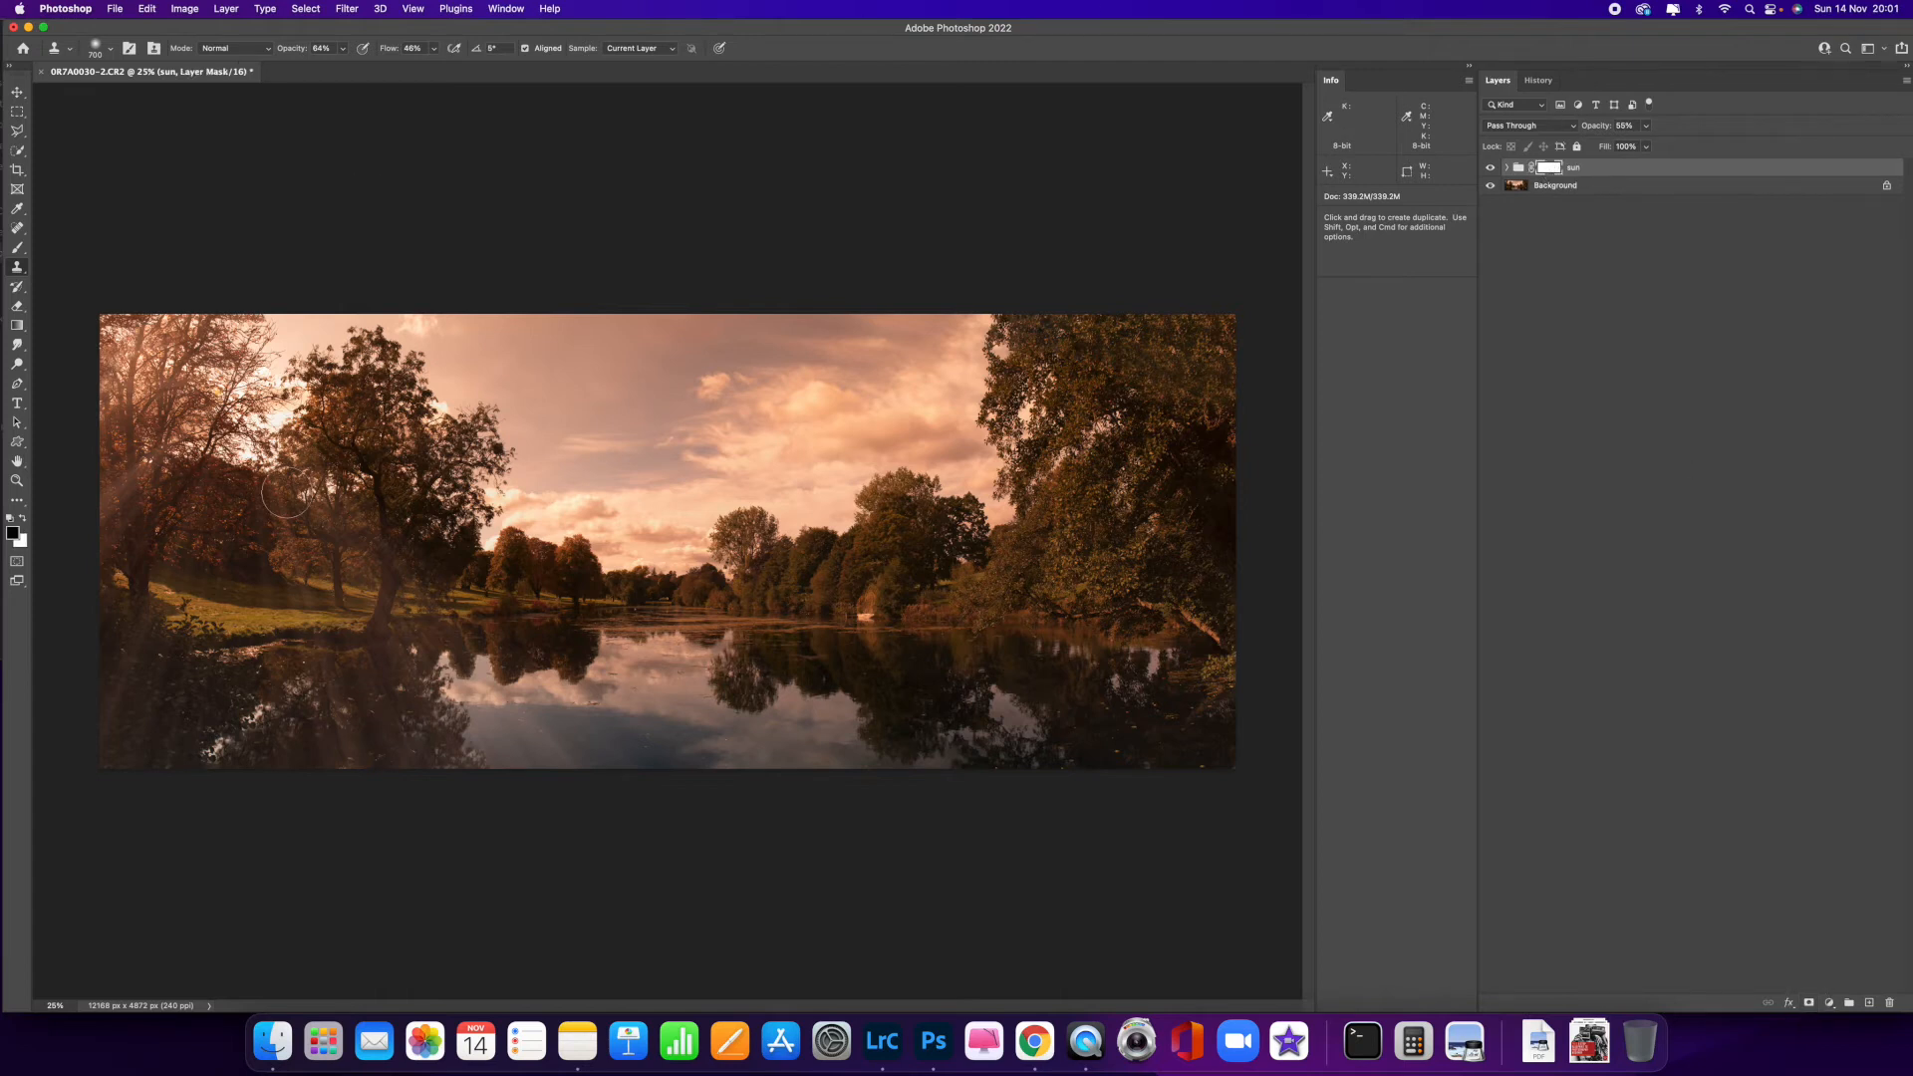
{"action": "left_click", "coordinate": [17, 250]}
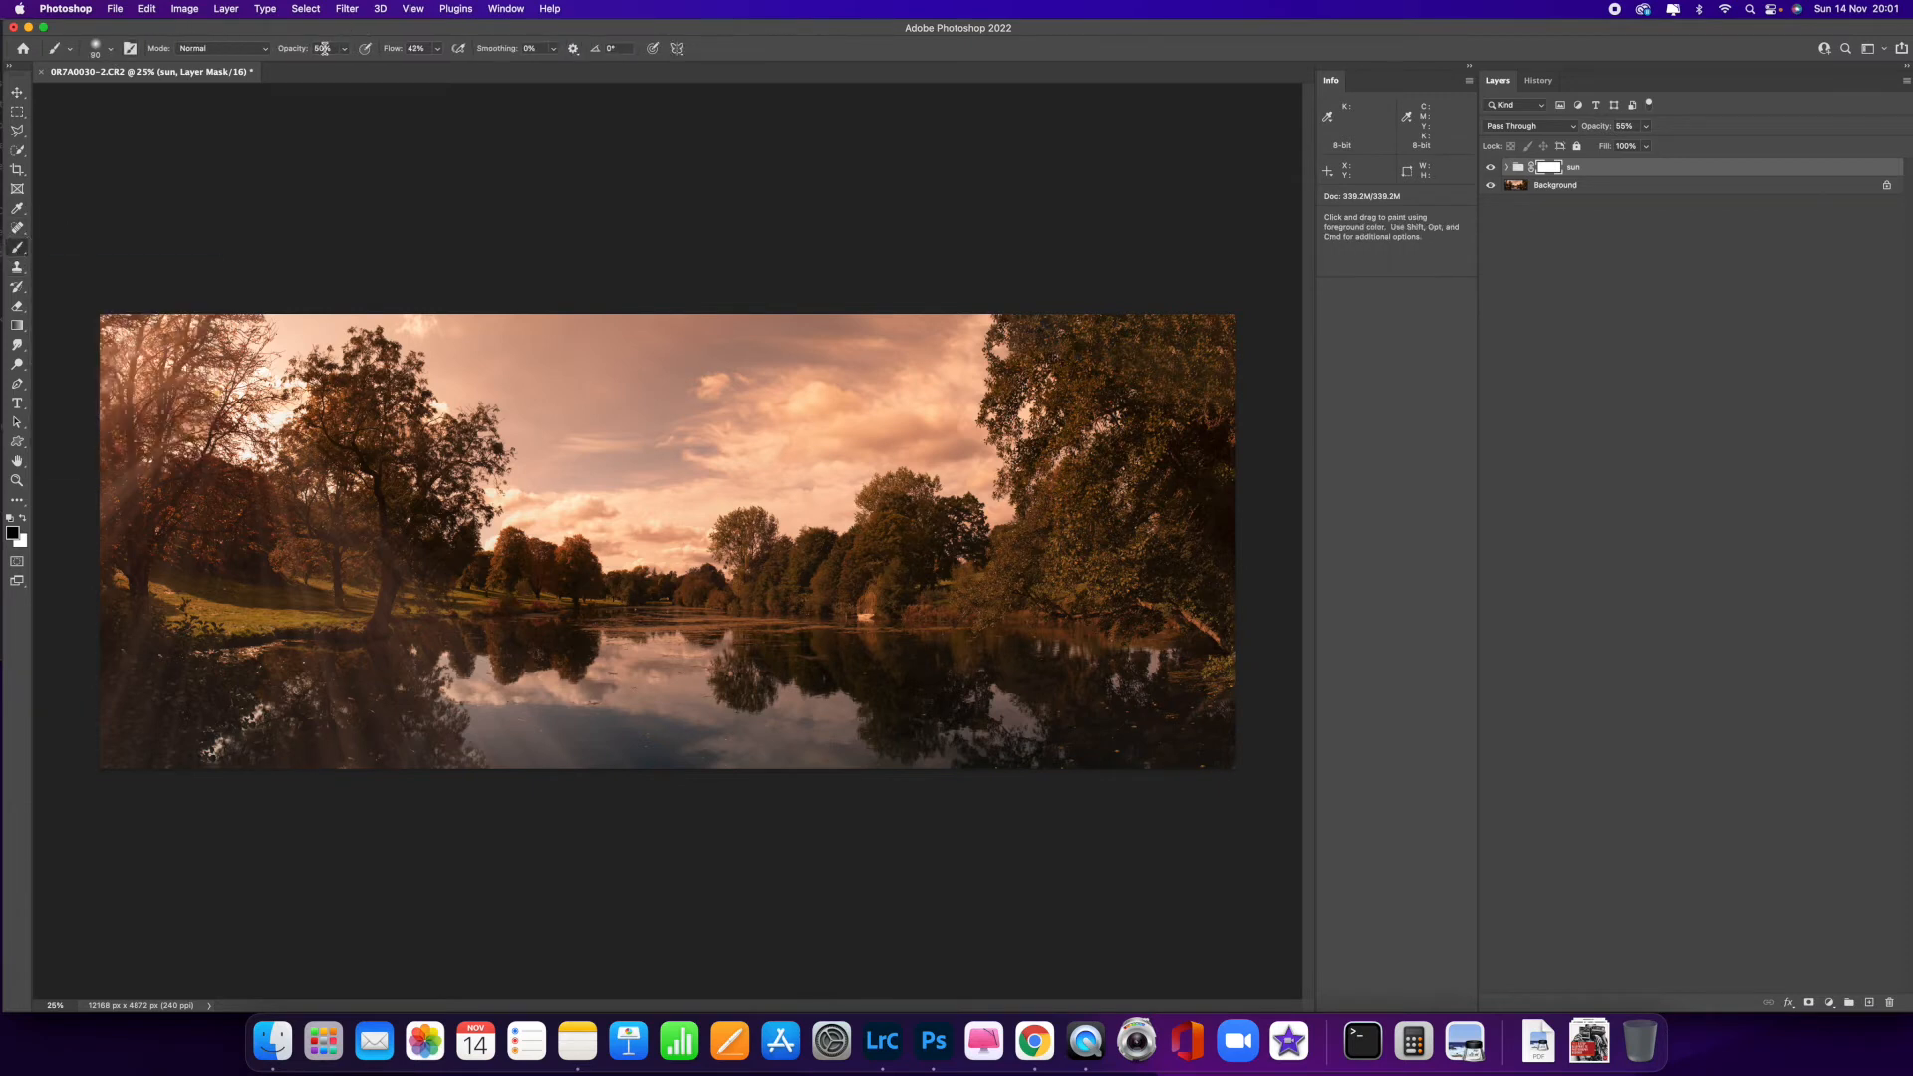
{"action": "left_click", "coordinate": [110, 52]}
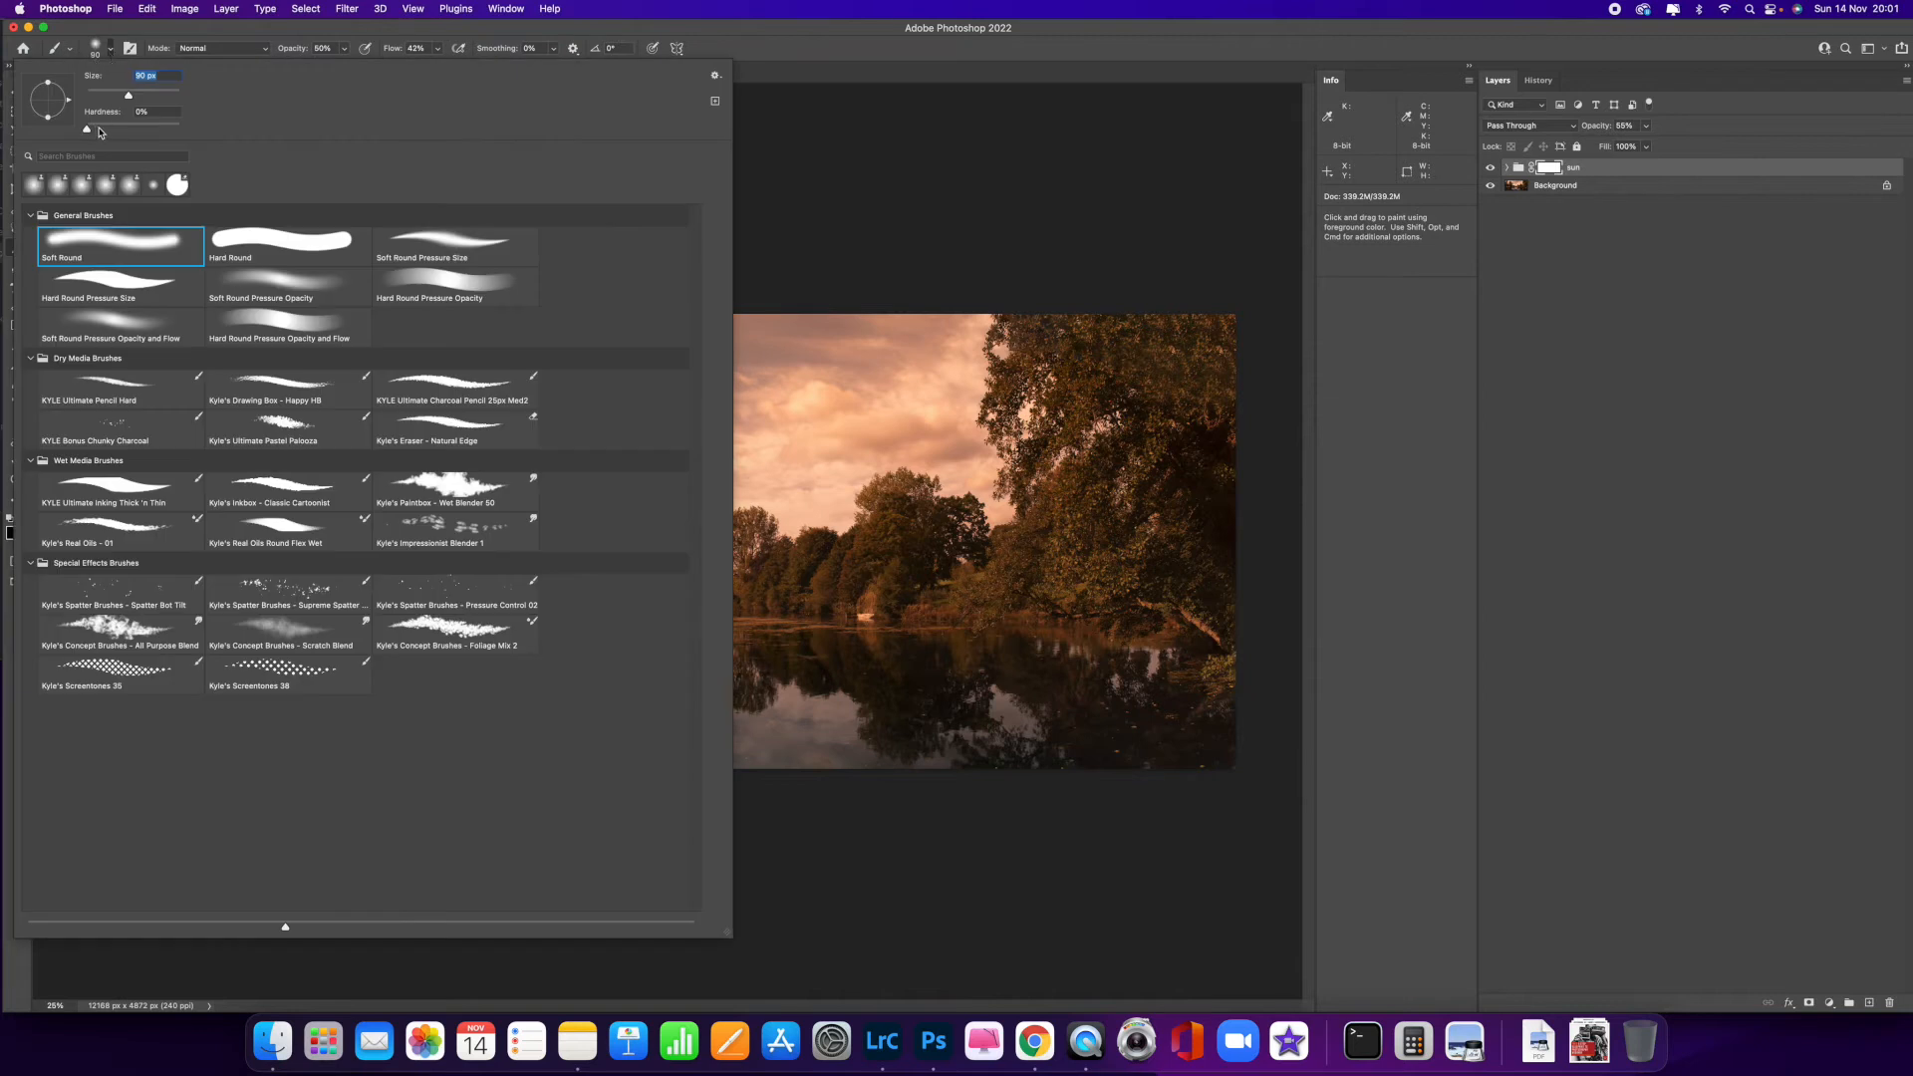
{"action": "left_click", "coordinate": [156, 29]}
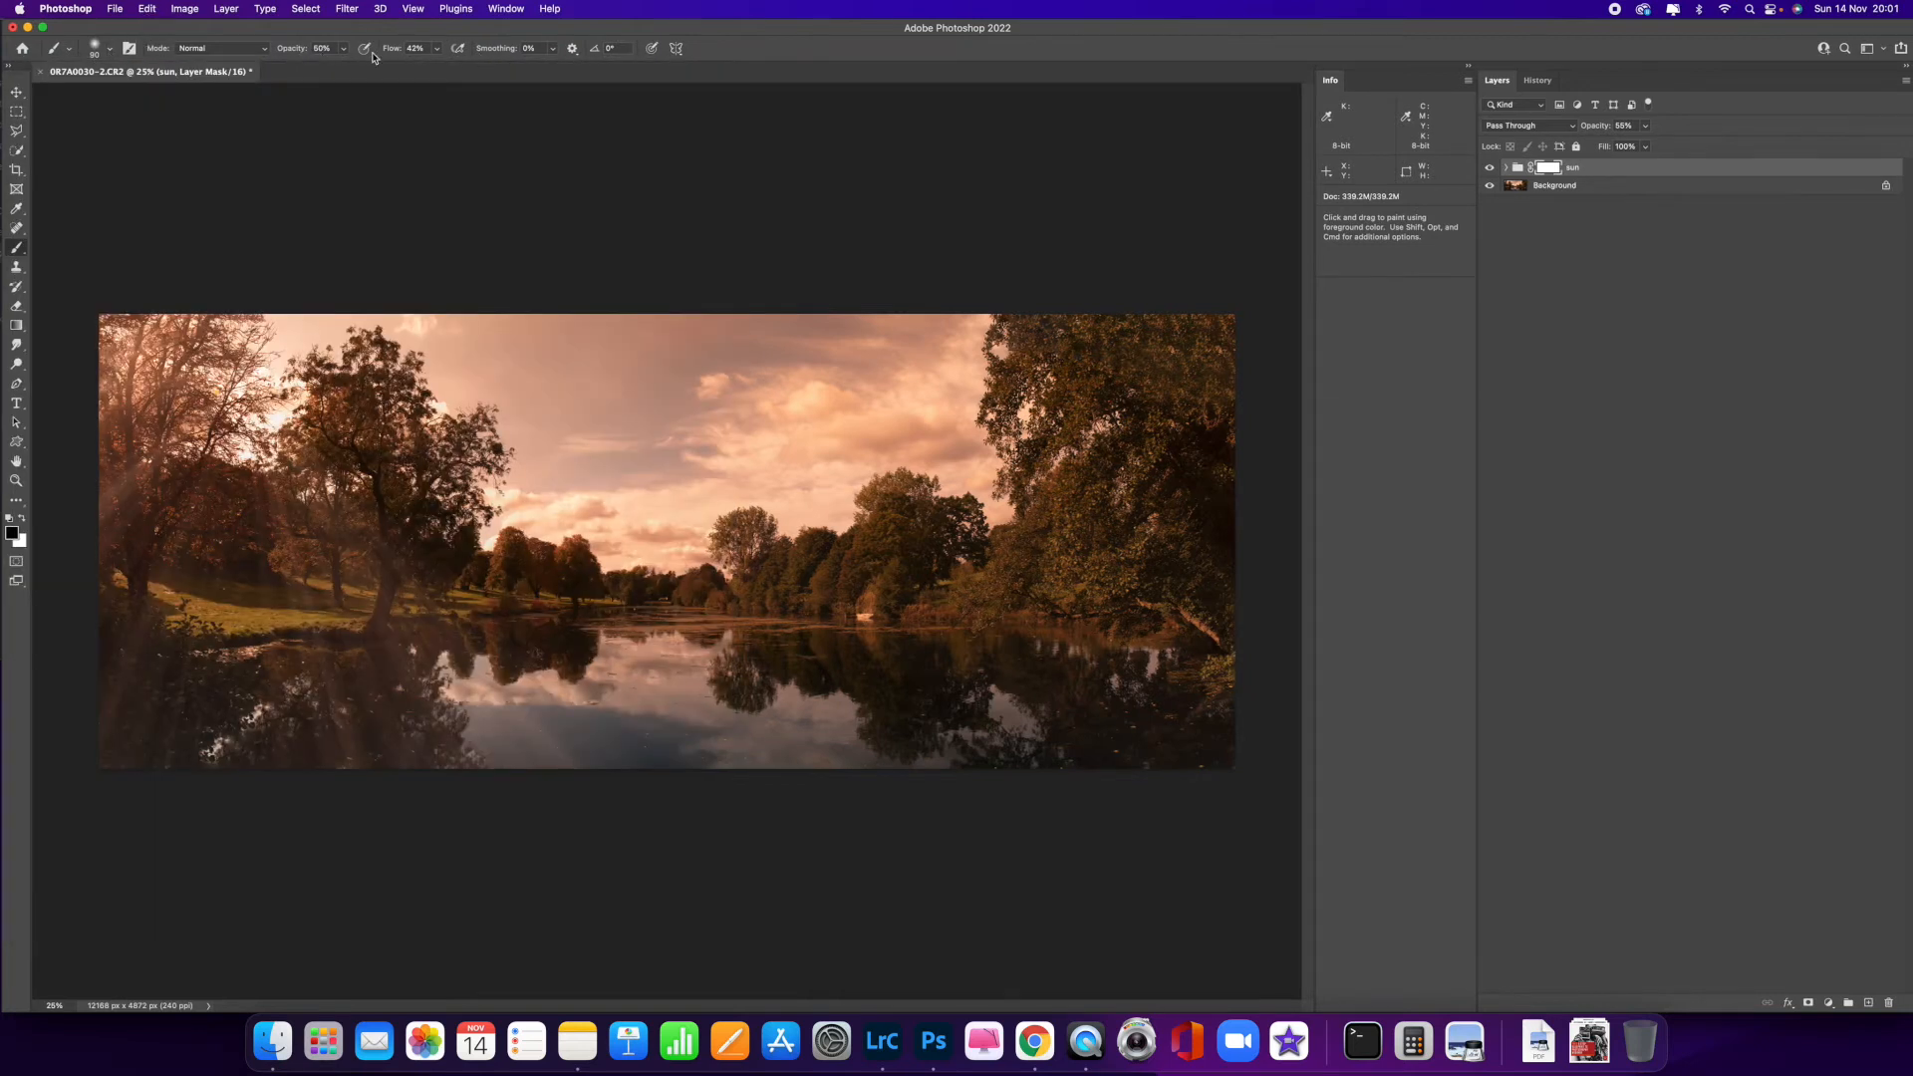
- Enlarge the soft brush to 1600 px for painting on the group mask
{"action": "key", "text": "]"}
{"action": "key", "text": "]"}
{"action": "key", "text": "]"}
{"action": "key", "text": "]"}
{"action": "key", "text": "]"}
{"action": "key", "text": "]"}
{"action": "key", "text": "]"}
{"action": "key", "text": "]"}
{"action": "key", "text": "]"}
{"action": "key", "text": "]"}
{"action": "key", "text": "]"}
{"action": "key", "text": "]"}
{"action": "key", "text": "]"}
{"action": "key", "text": "]"}
{"action": "key", "text": "bracketright"}
{"action": "key", "text": "bracketright"}
{"action": "key", "text": "bracketright"}
{"action": "left_click", "coordinate": [109, 49]}
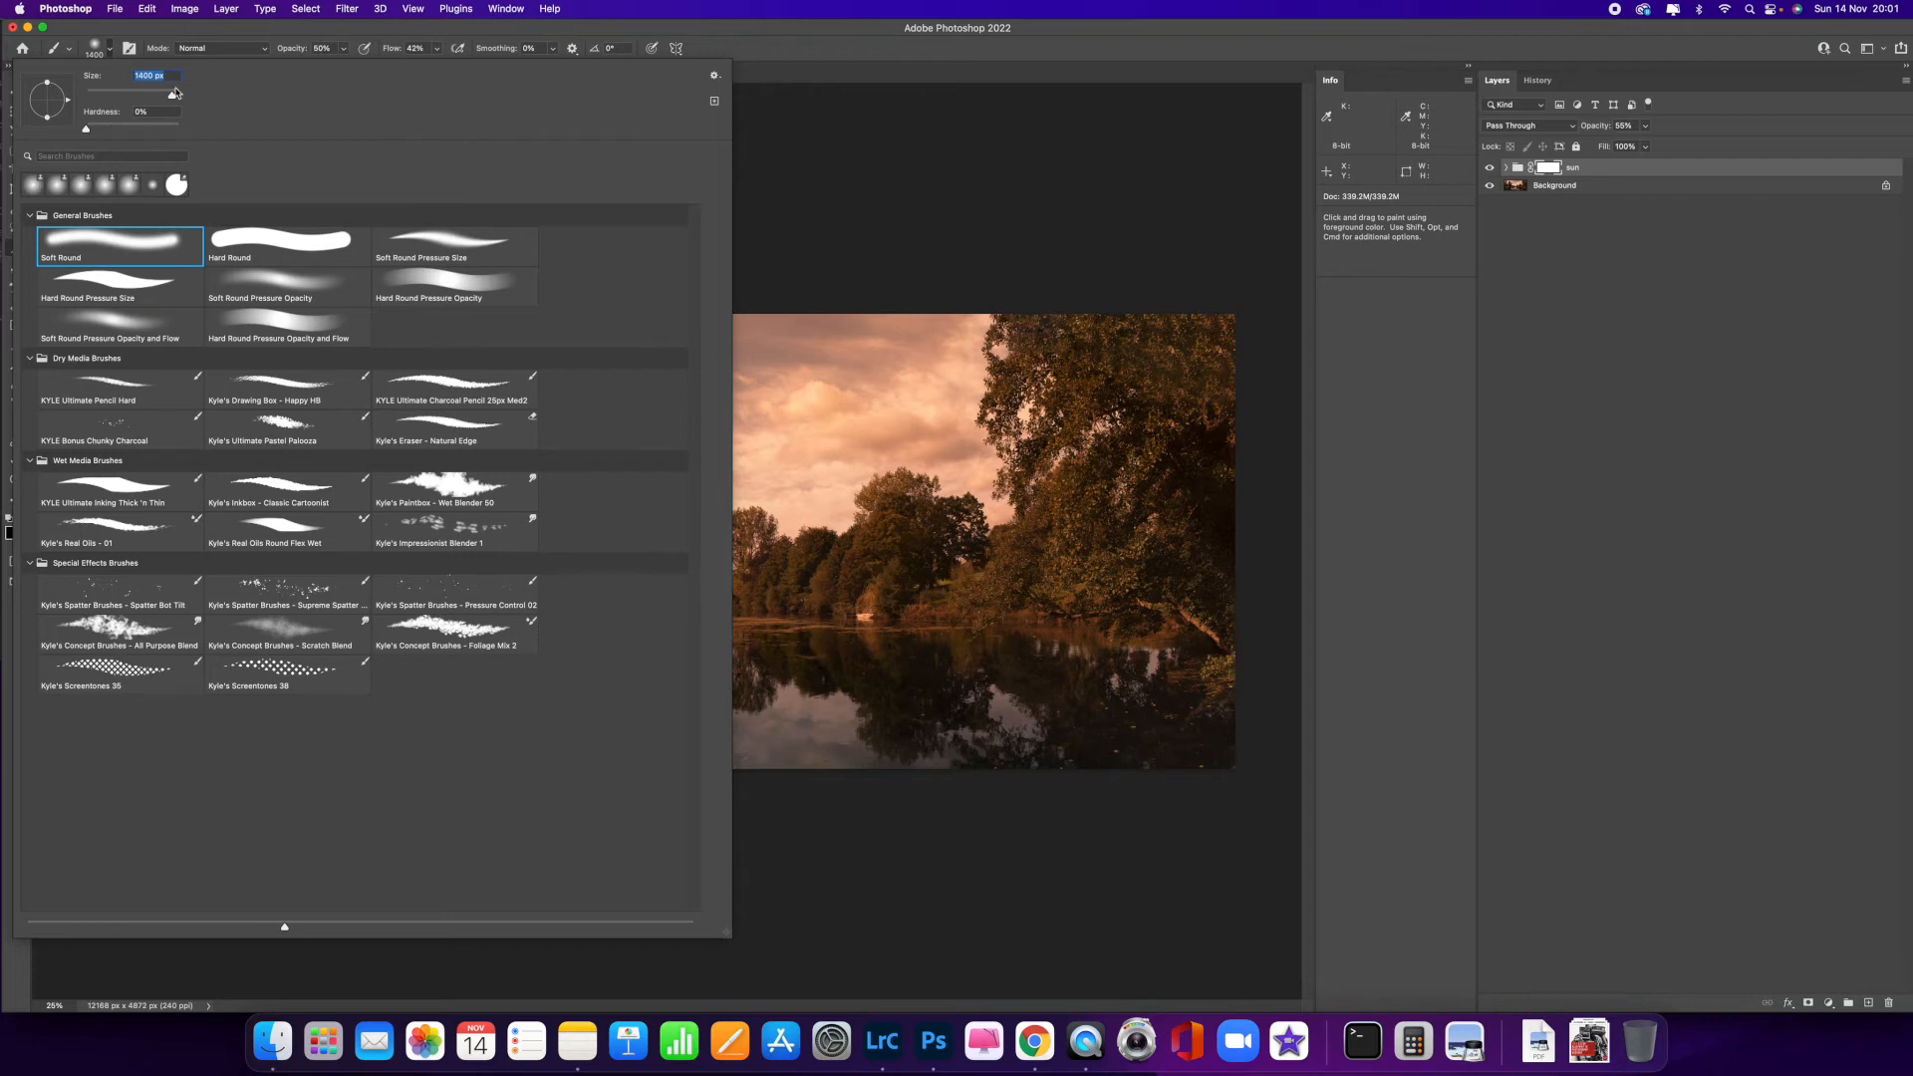
{"action": "left_click", "coordinate": [263, 29]}
{"action": "key", "text": "bracketright"}
{"action": "key", "text": "bracketright"}
- Try painting the sun group's mask black across the water, and undo the painting and the added mask
{"action": "mouse_move", "coordinate": [559, 716]}
{"action": "left_mouse_down"}
{"action": "mouse_move", "coordinate": [499, 717]}
{"action": "mouse_move", "coordinate": [379, 615]}
{"action": "mouse_move", "coordinate": [328, 606]}
{"action": "mouse_move", "coordinate": [433, 834]}
{"action": "mouse_move", "coordinate": [473, 704]}
{"action": "mouse_move", "coordinate": [345, 649]}
{"action": "mouse_move", "coordinate": [288, 721]}
{"action": "mouse_move", "coordinate": [141, 618]}
{"action": "mouse_move", "coordinate": [143, 738]}
{"action": "mouse_move", "coordinate": [97, 452]}
{"action": "mouse_move", "coordinate": [94, 507]}
{"action": "mouse_move", "coordinate": [145, 457]}
{"action": "mouse_move", "coordinate": [539, 789]}
{"action": "mouse_move", "coordinate": [942, 761]}
{"action": "mouse_move", "coordinate": [447, 569]}
{"action": "mouse_move", "coordinate": [917, 719]}
{"action": "left_mouse_up"}
{"action": "key", "text": "super+z"}
{"action": "key", "text": "super+z"}
{"action": "key", "text": "super+z"}
{"action": "key", "text": "super+z"}
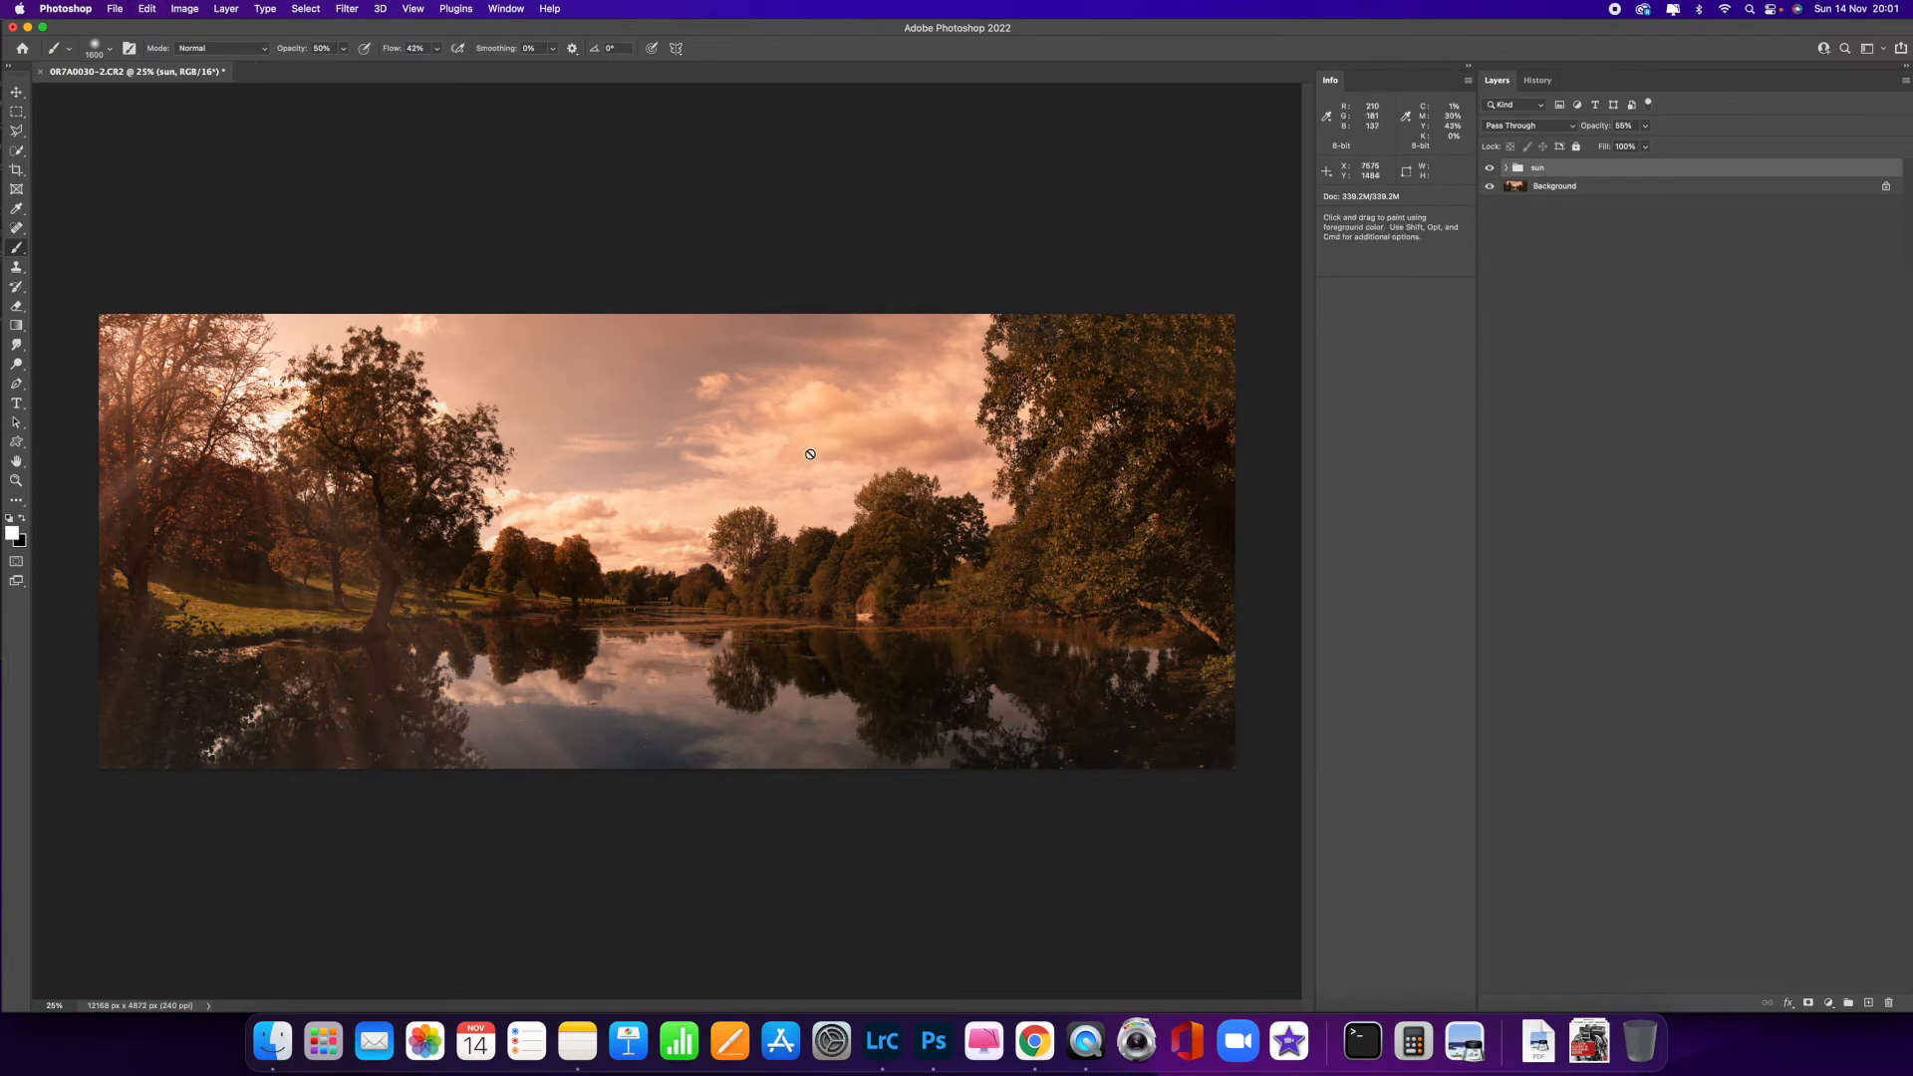
- Reposition the gradient fill's ray origin to the gap beside the left tree and rotate the gradient to about 138°
{"action": "left_click", "coordinate": [1506, 169]}
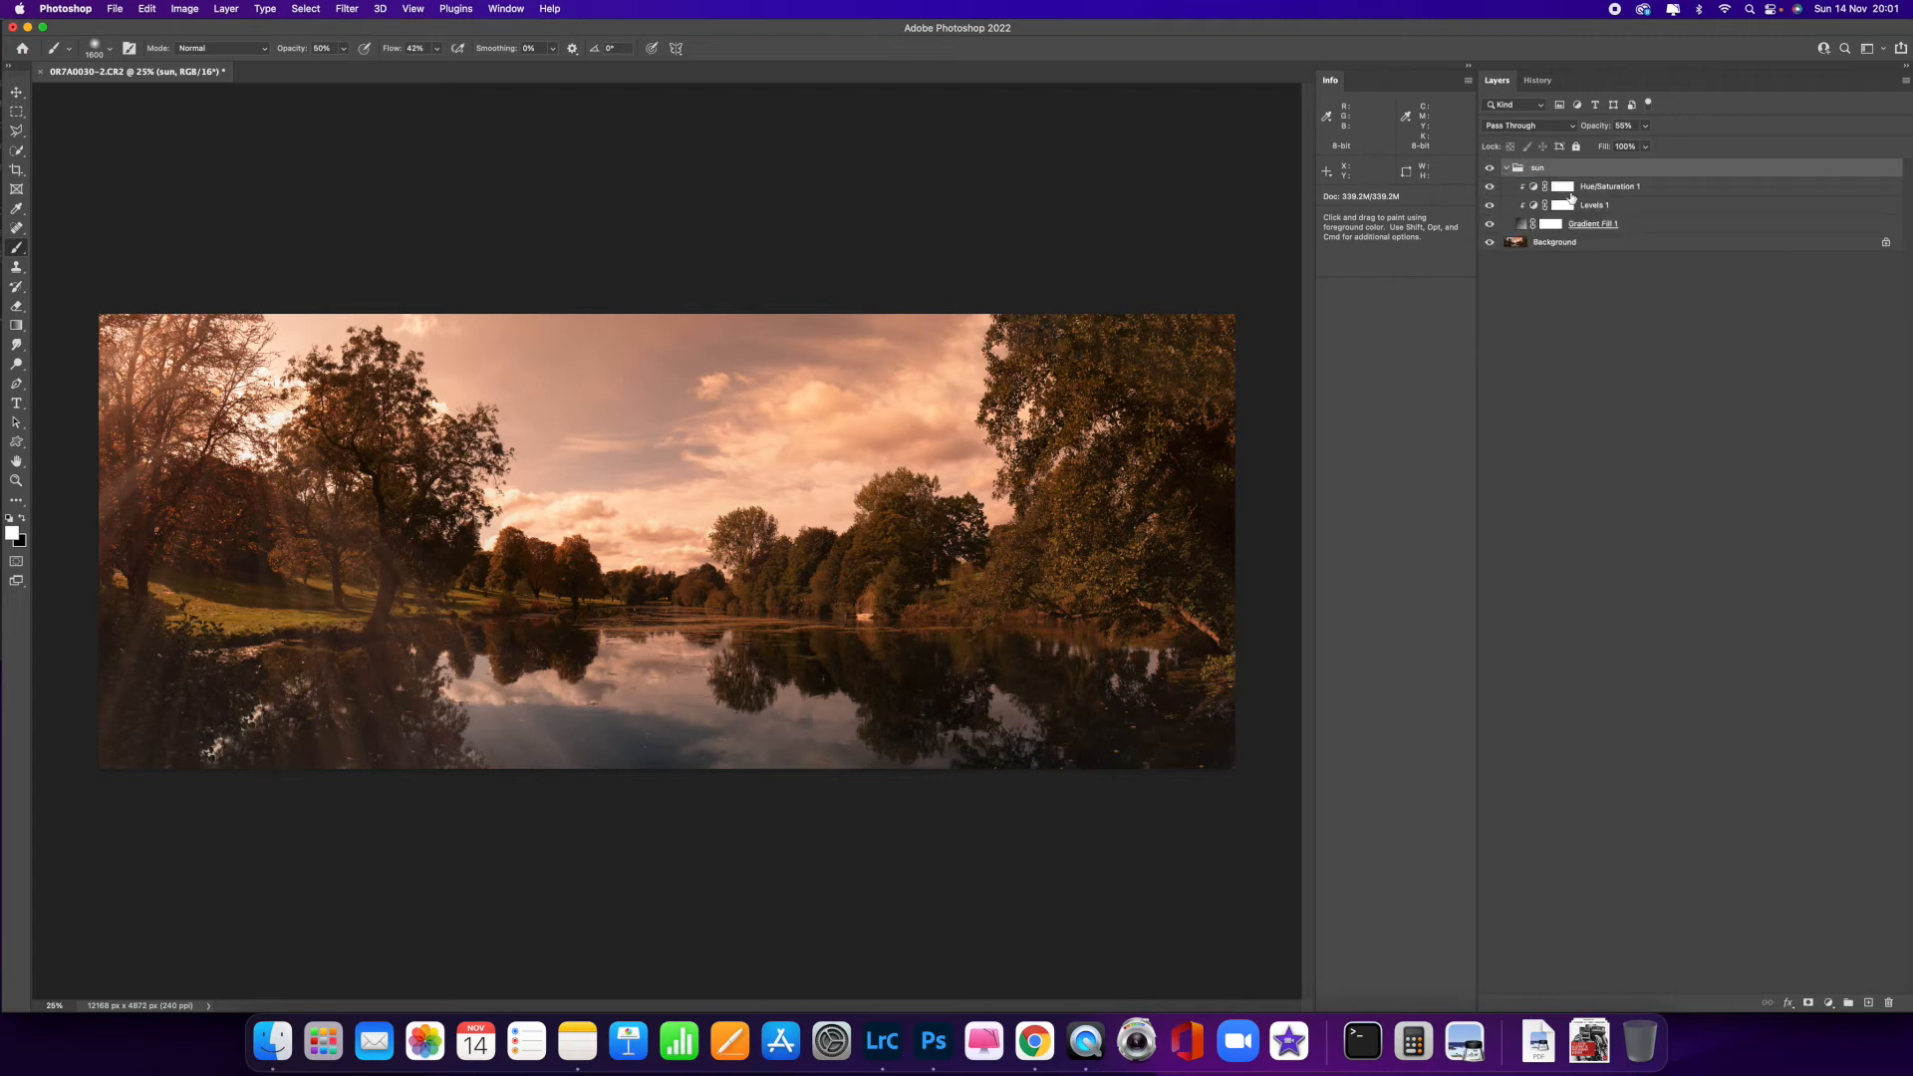
{"action": "double_click", "coordinate": [1522, 225]}
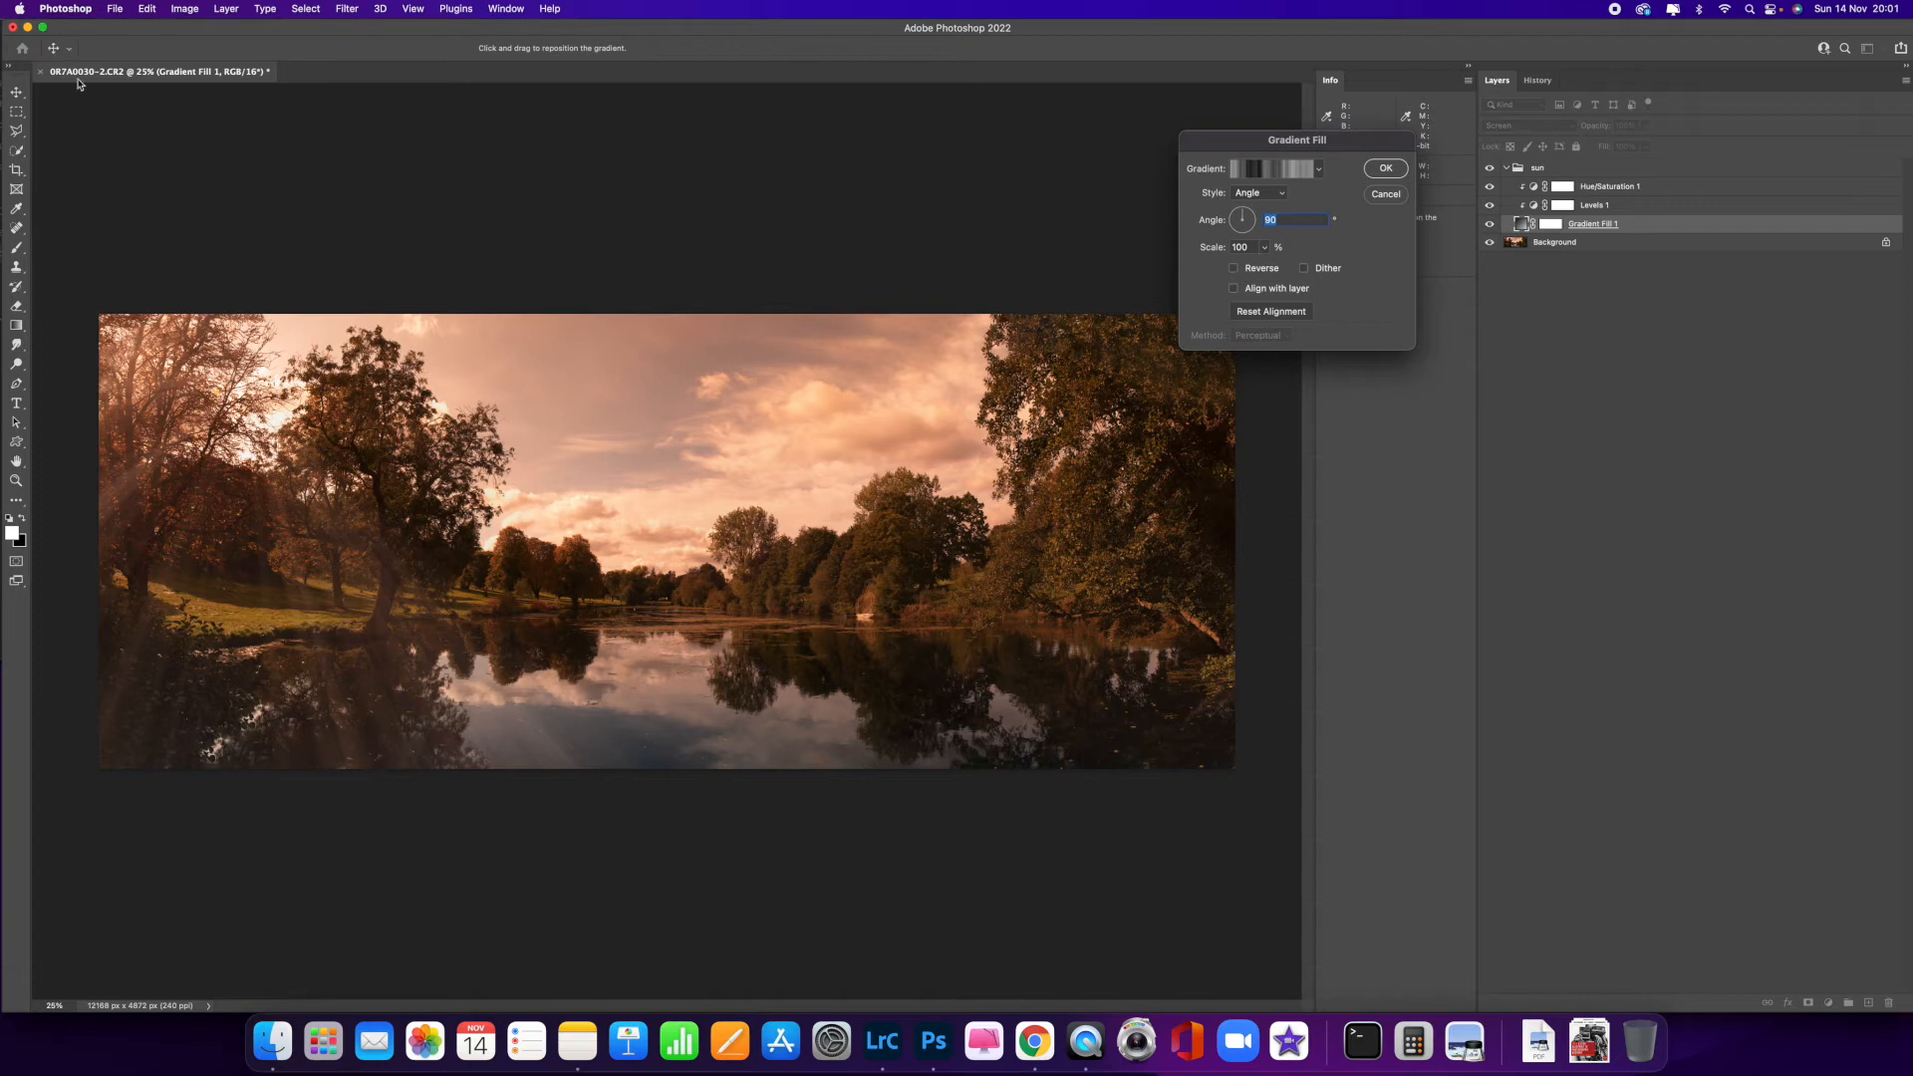
{"action": "left_click_drag", "start_coordinate": [221, 390], "coordinate": [271, 379]}
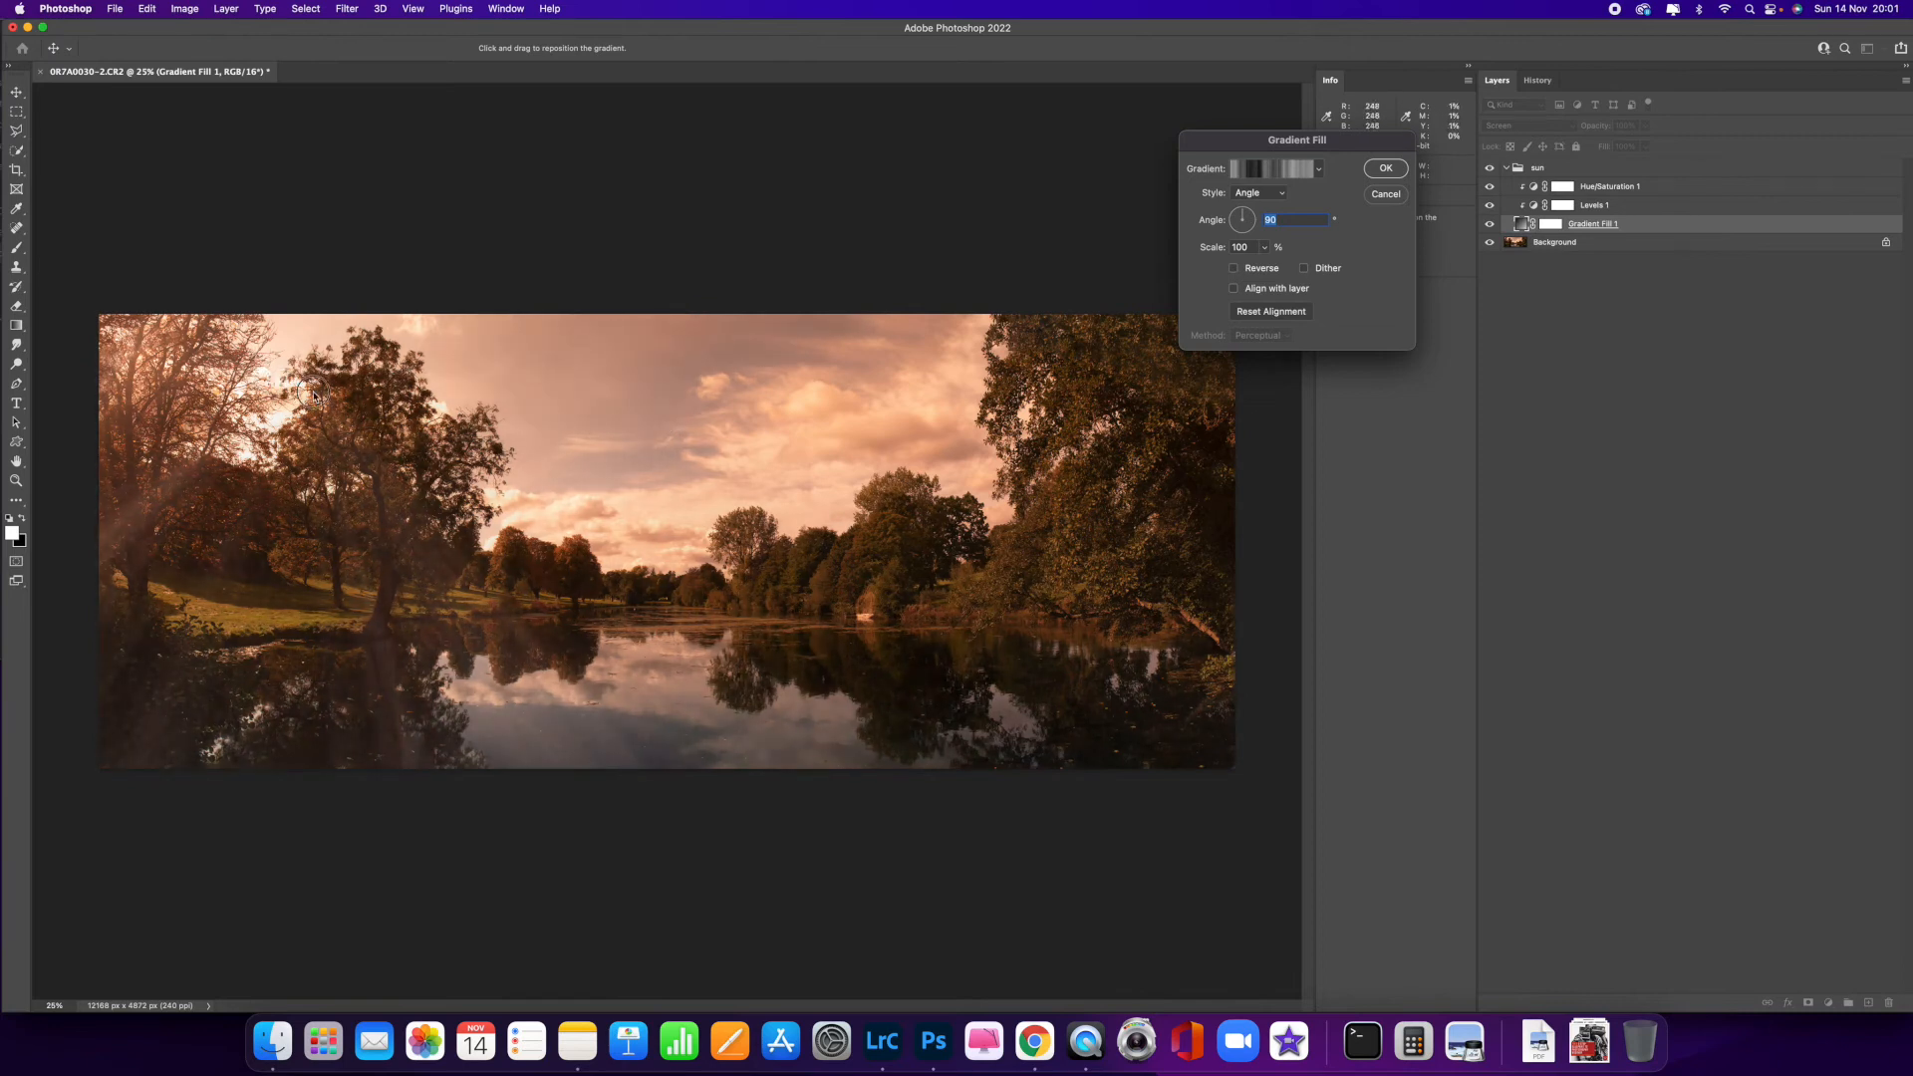
{"action": "left_click_drag", "start_coordinate": [1243, 216], "coordinate": [1239, 221]}
{"action": "left_click_drag", "start_coordinate": [321, 417], "coordinate": [273, 416]}
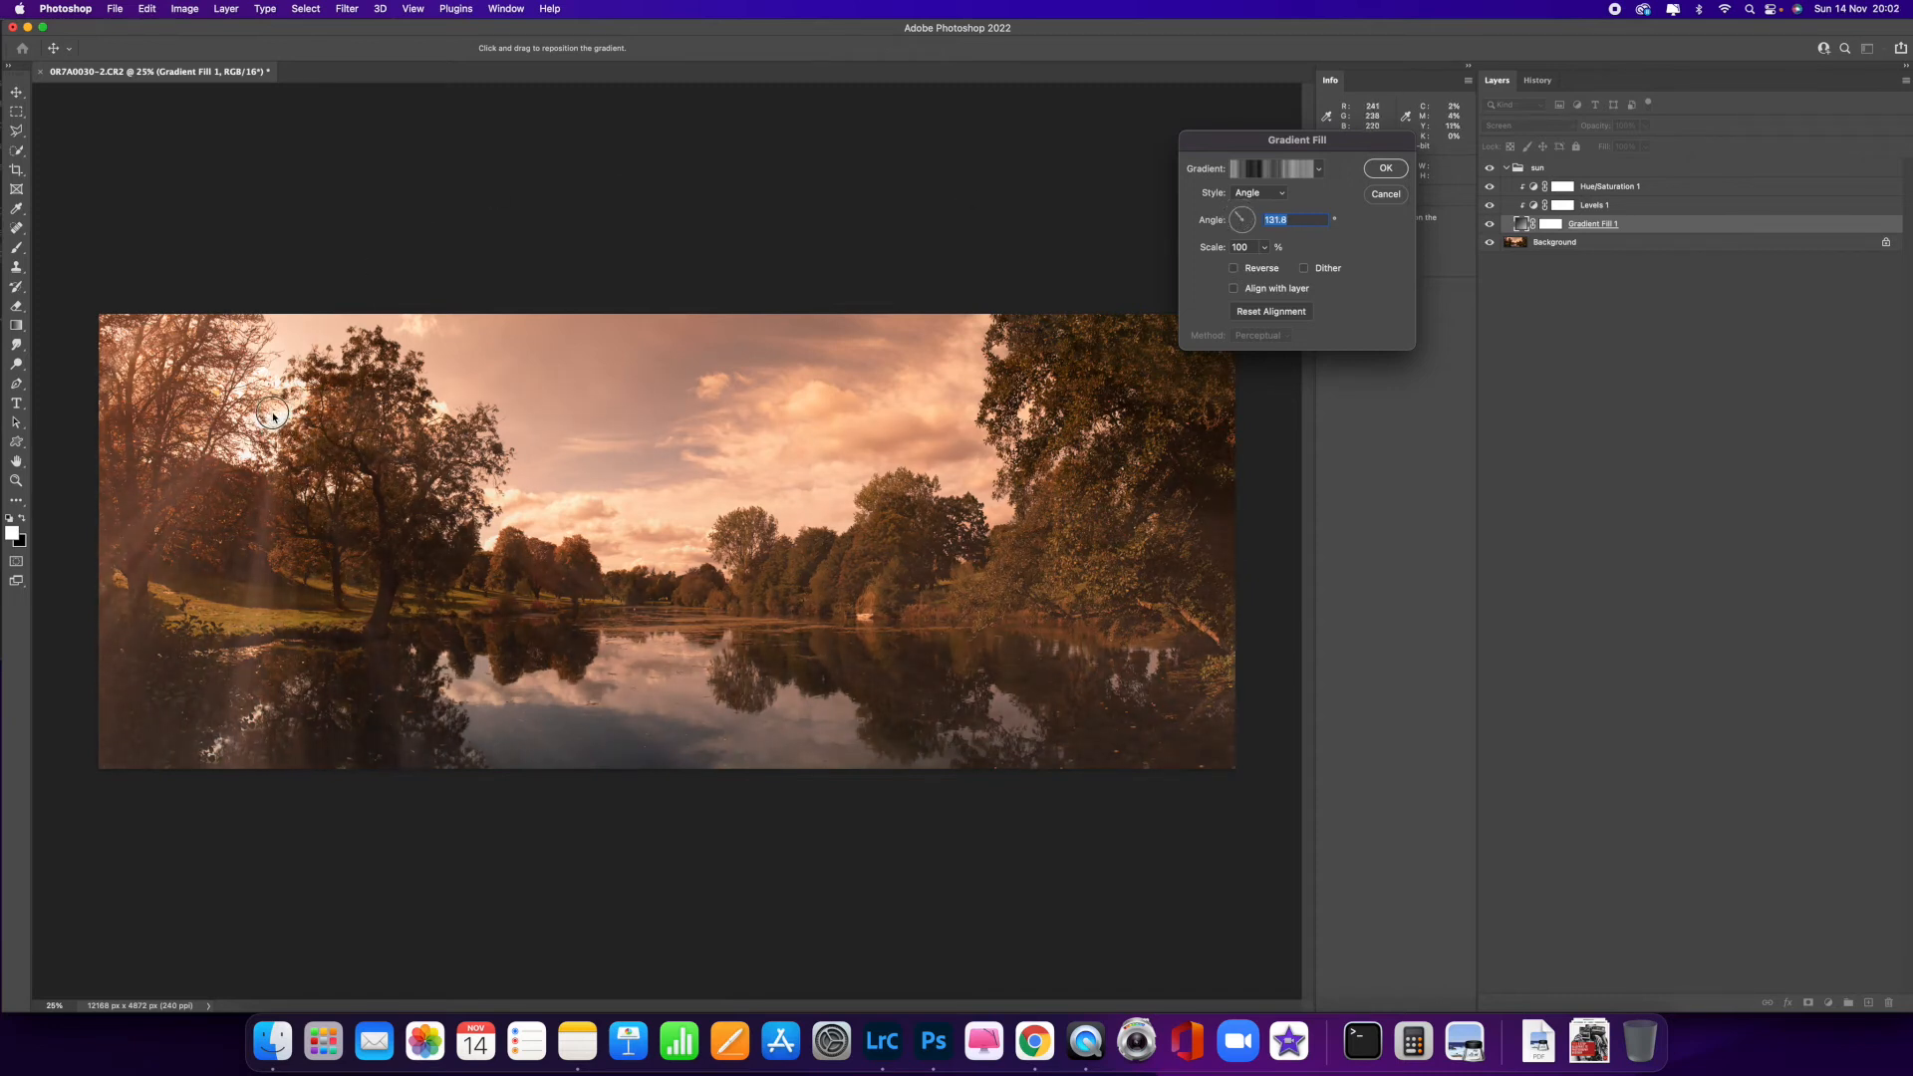
{"action": "left_click_drag", "start_coordinate": [1235, 218], "coordinate": [1236, 217]}
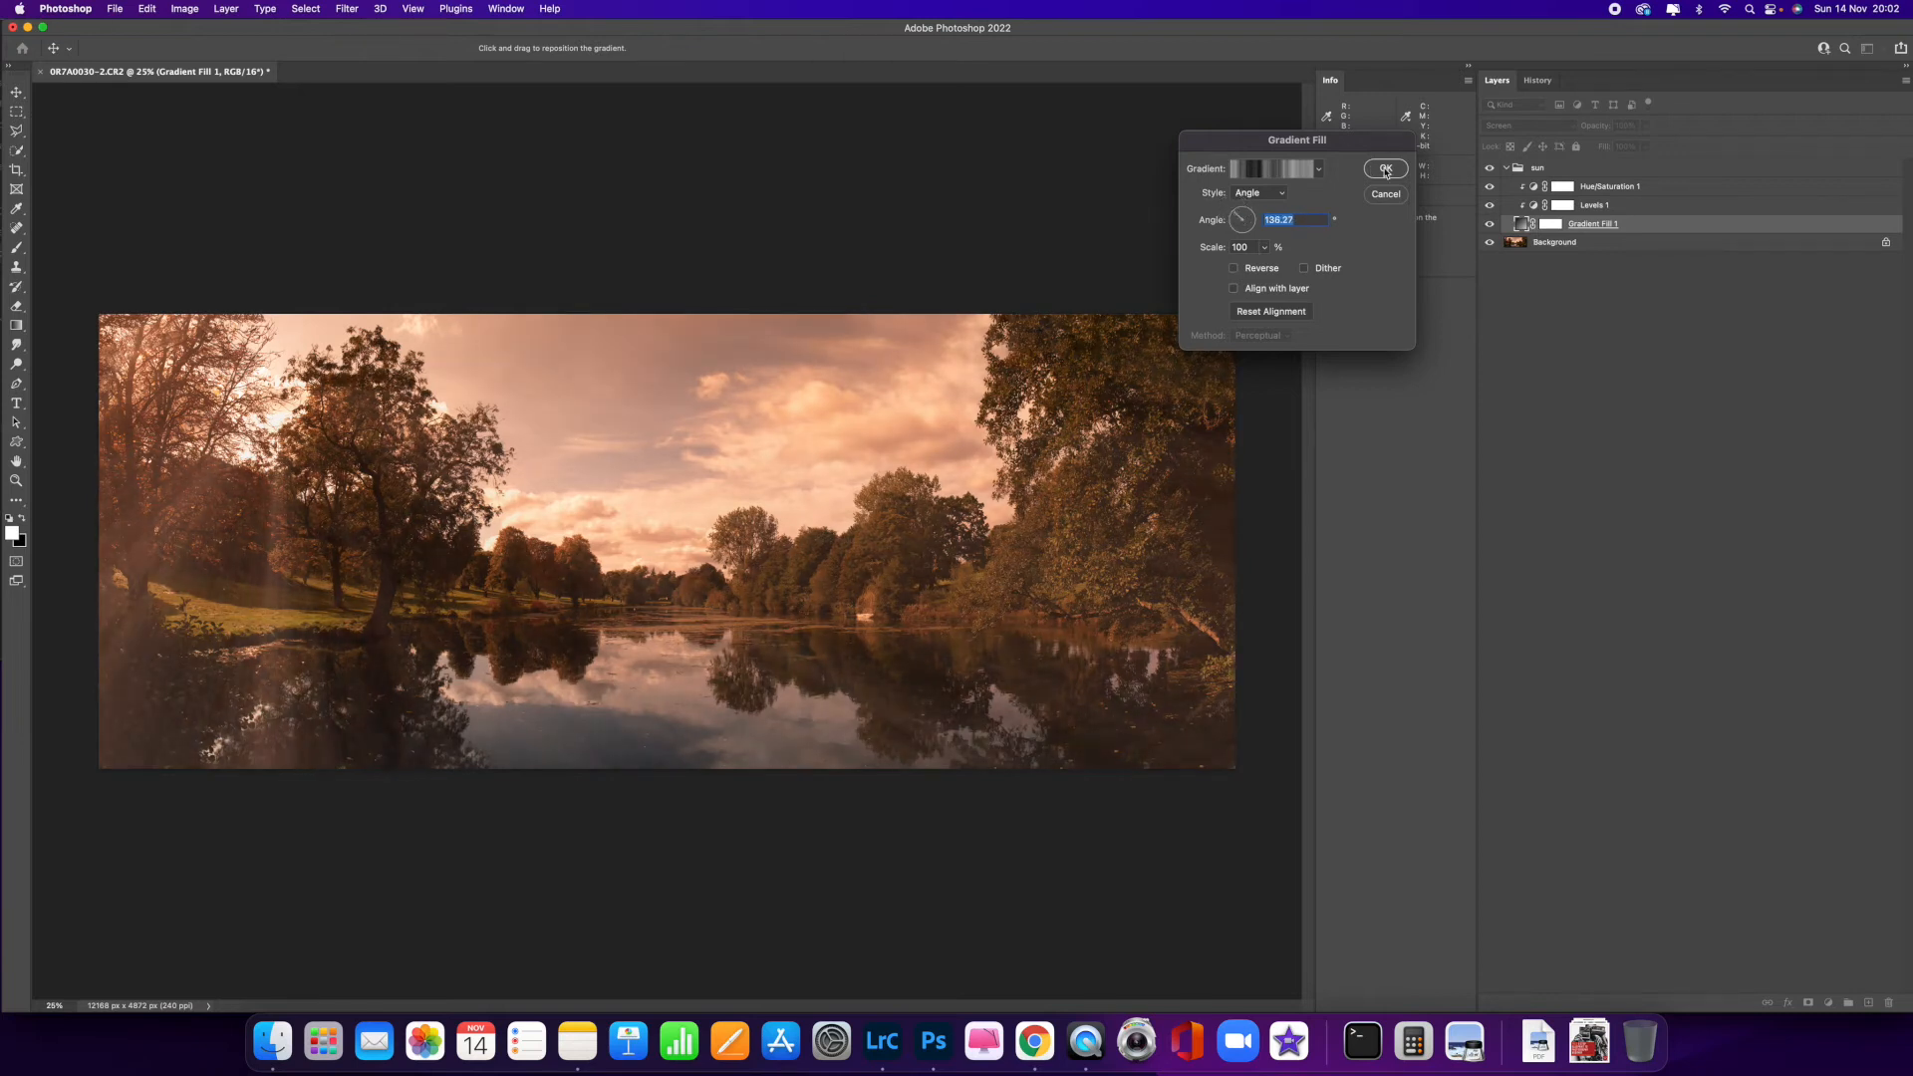
{"action": "left_click", "coordinate": [1385, 170]}
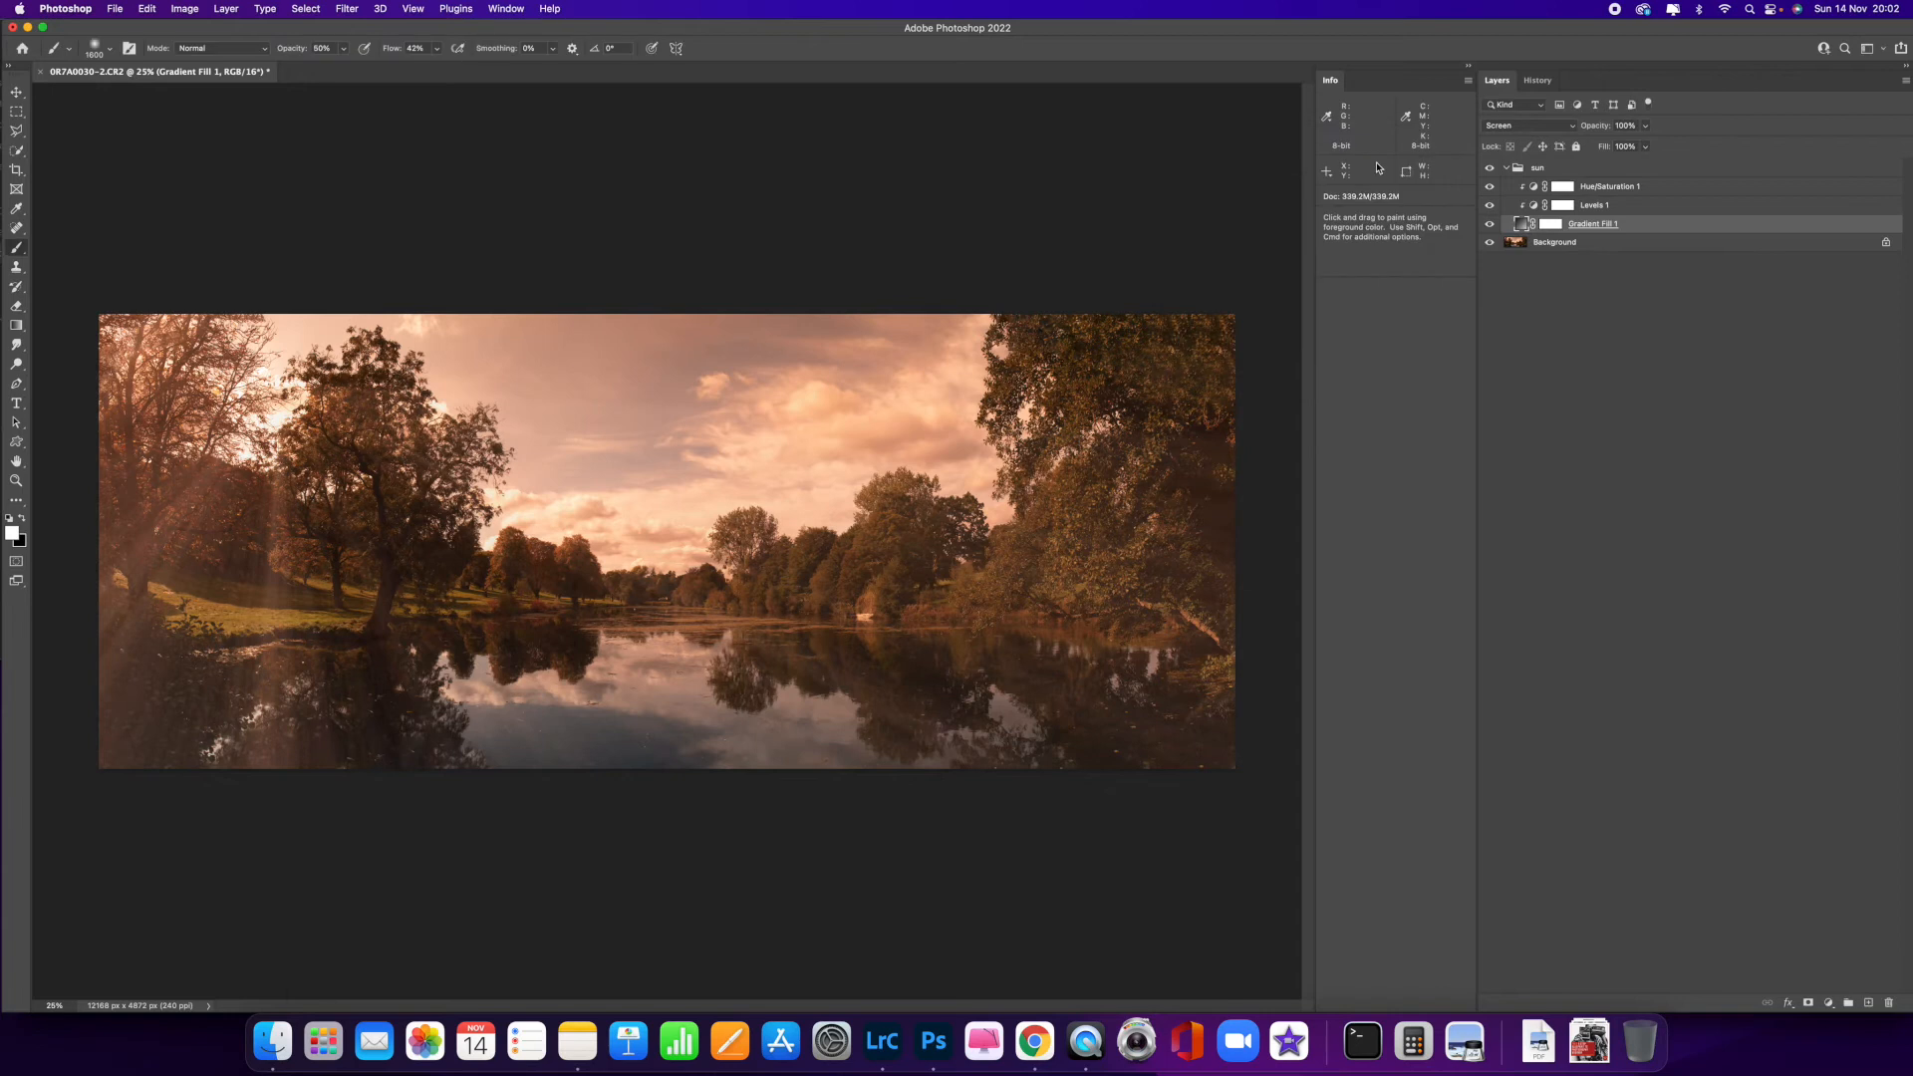
- Lower the sun group's opacity to 48% and reveal the layers inside the group
{"action": "left_click", "coordinate": [1630, 171]}
{"action": "left_click", "coordinate": [1507, 168]}
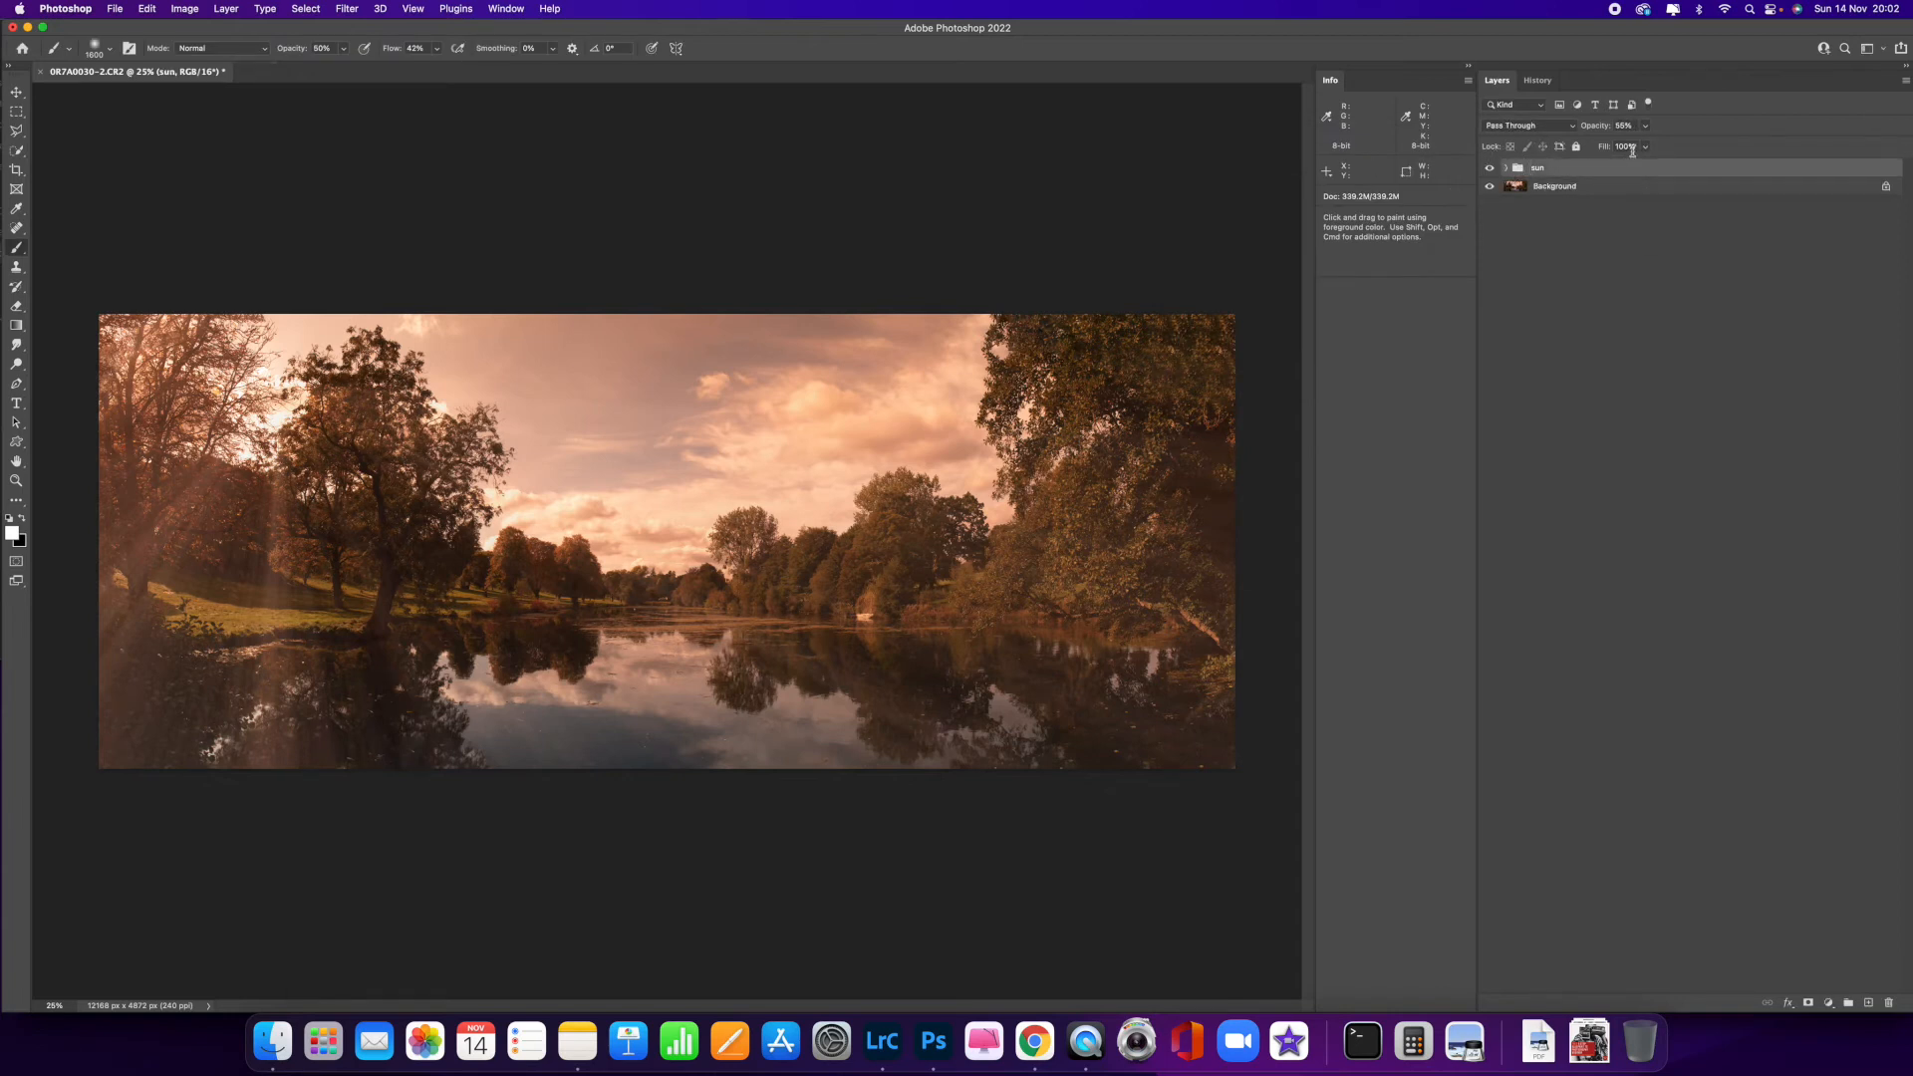
{"action": "left_click", "coordinate": [1648, 132]}
{"action": "left_click_drag", "start_coordinate": [1645, 147], "coordinate": [1642, 151]}
{"action": "left_click", "coordinate": [1505, 167]}
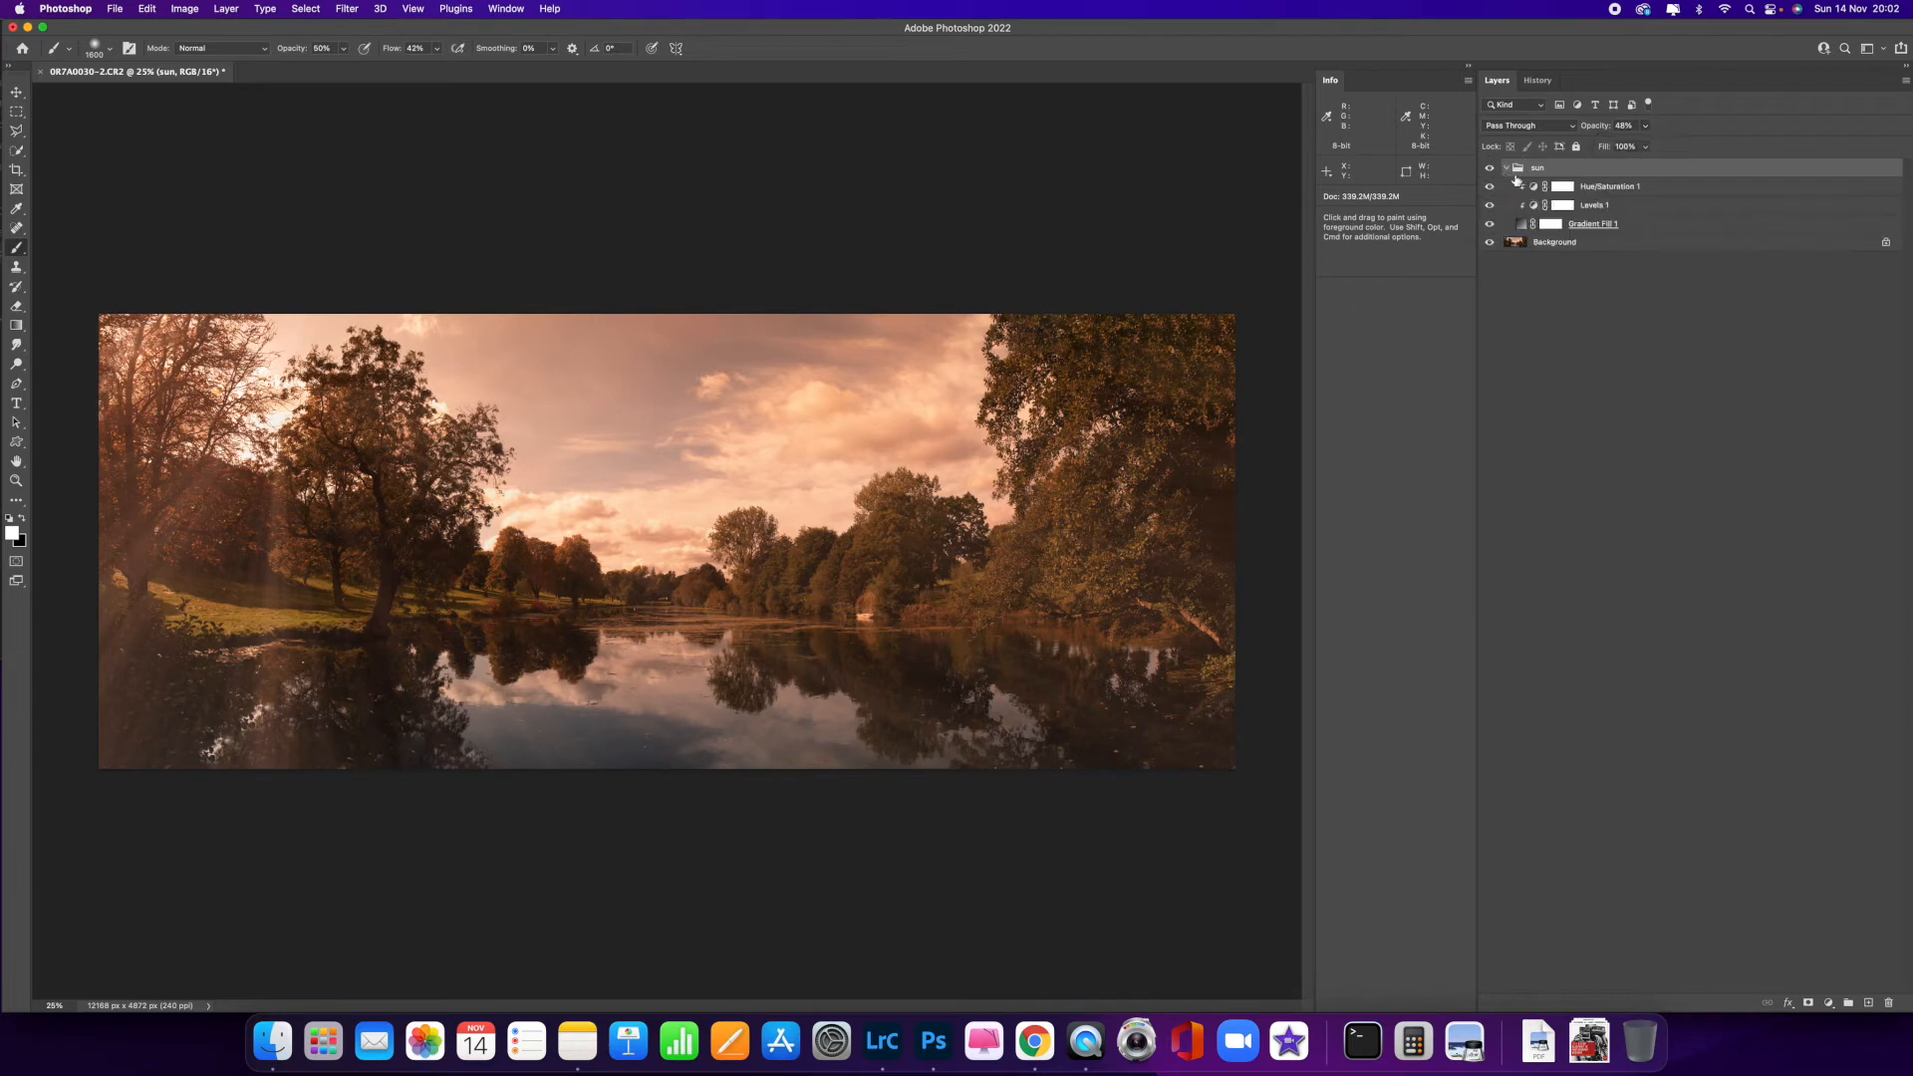
{"action": "left_click", "coordinate": [1556, 208]}
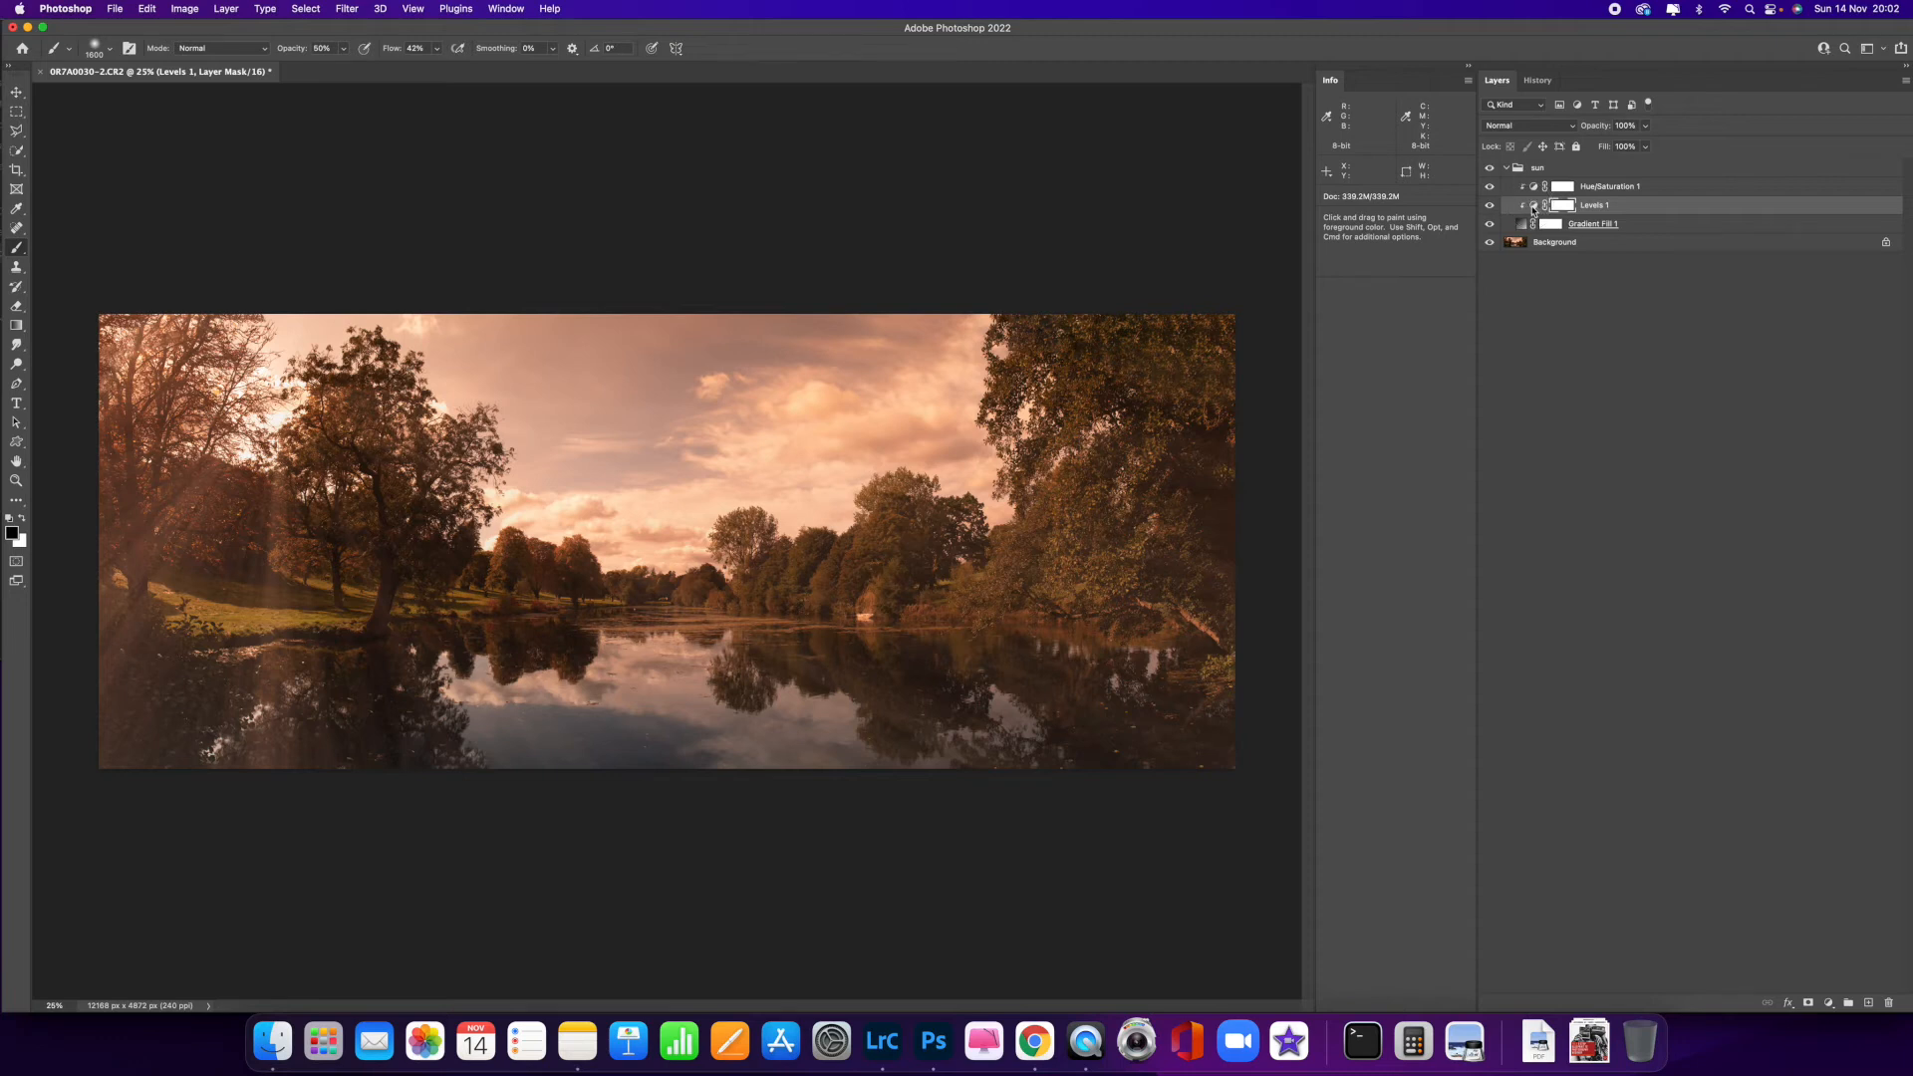
{"action": "key", "text": "super+alt+r"}
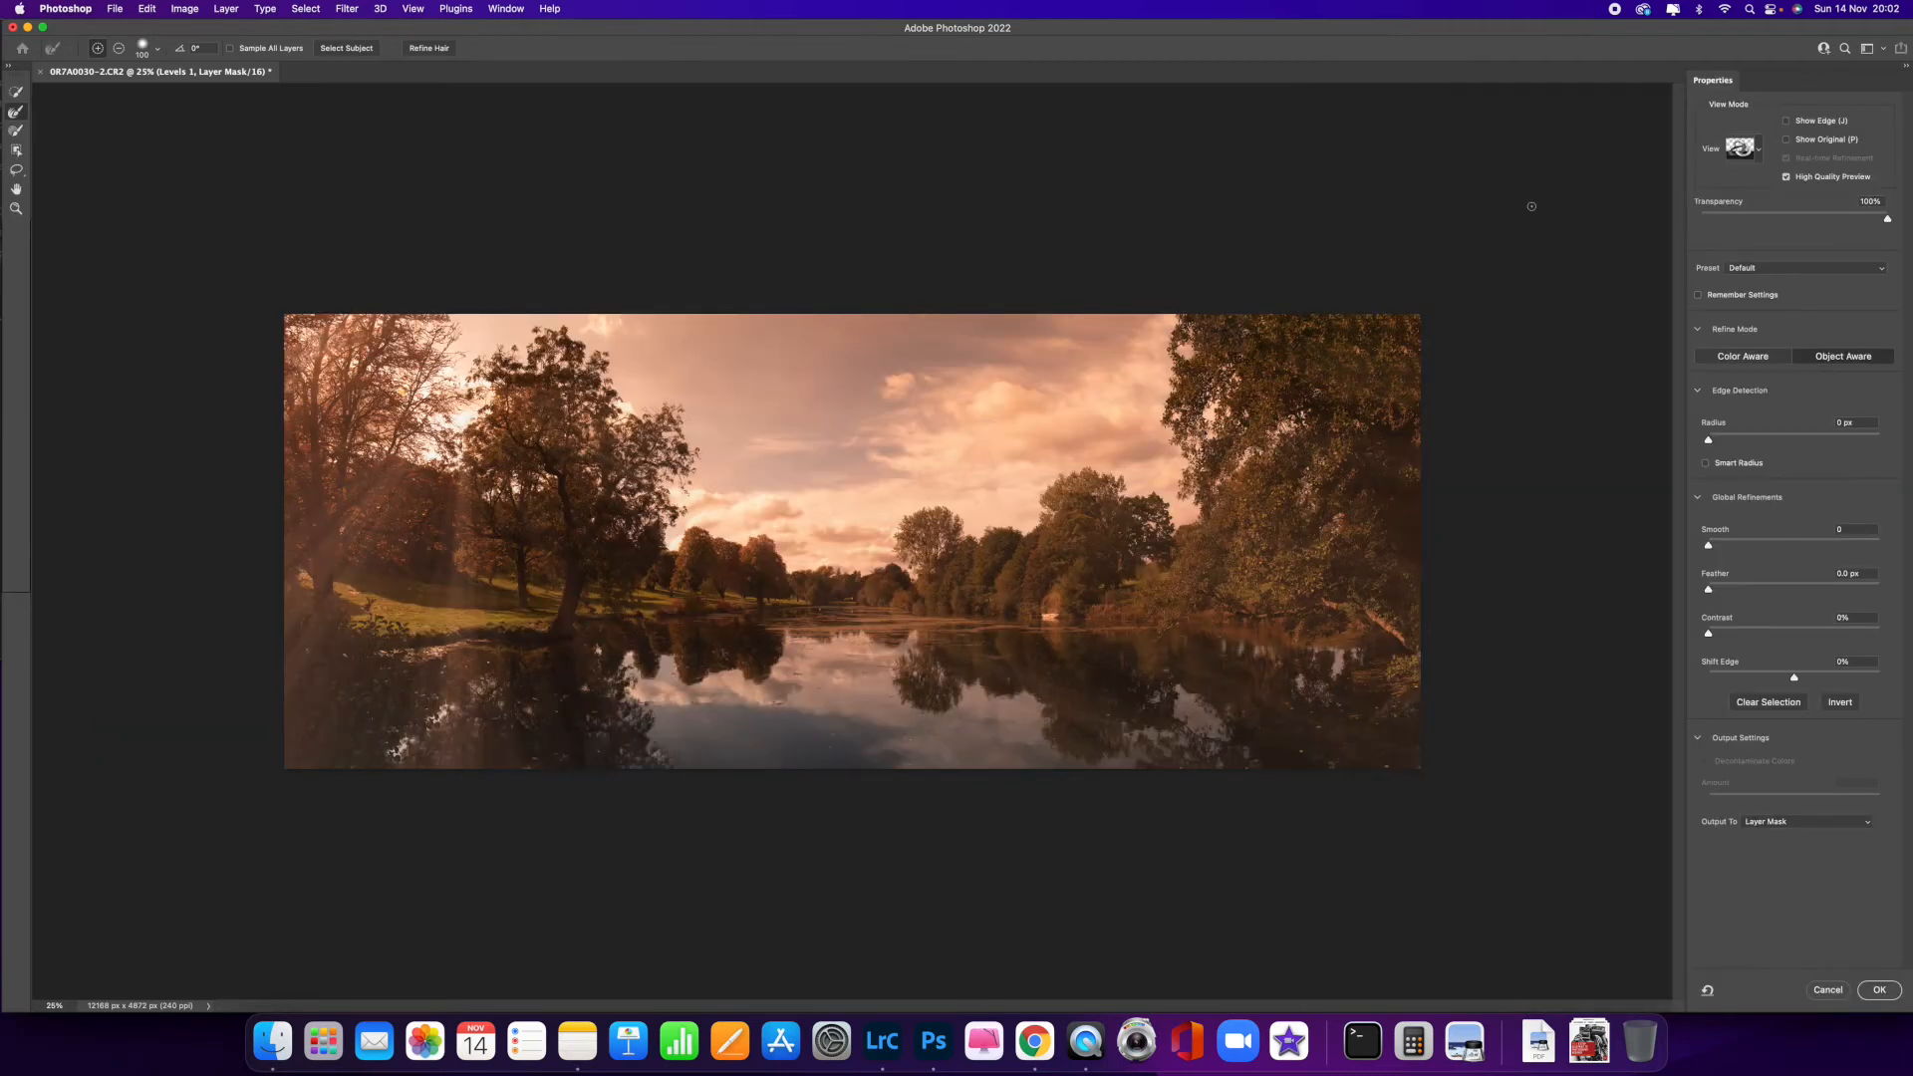
{"action": "left_click", "coordinate": [1826, 992]}
- Fine-tune the midtone value of the Levels adjustment in the sun group and collapse the group
{"action": "double_click", "coordinate": [1535, 206]}
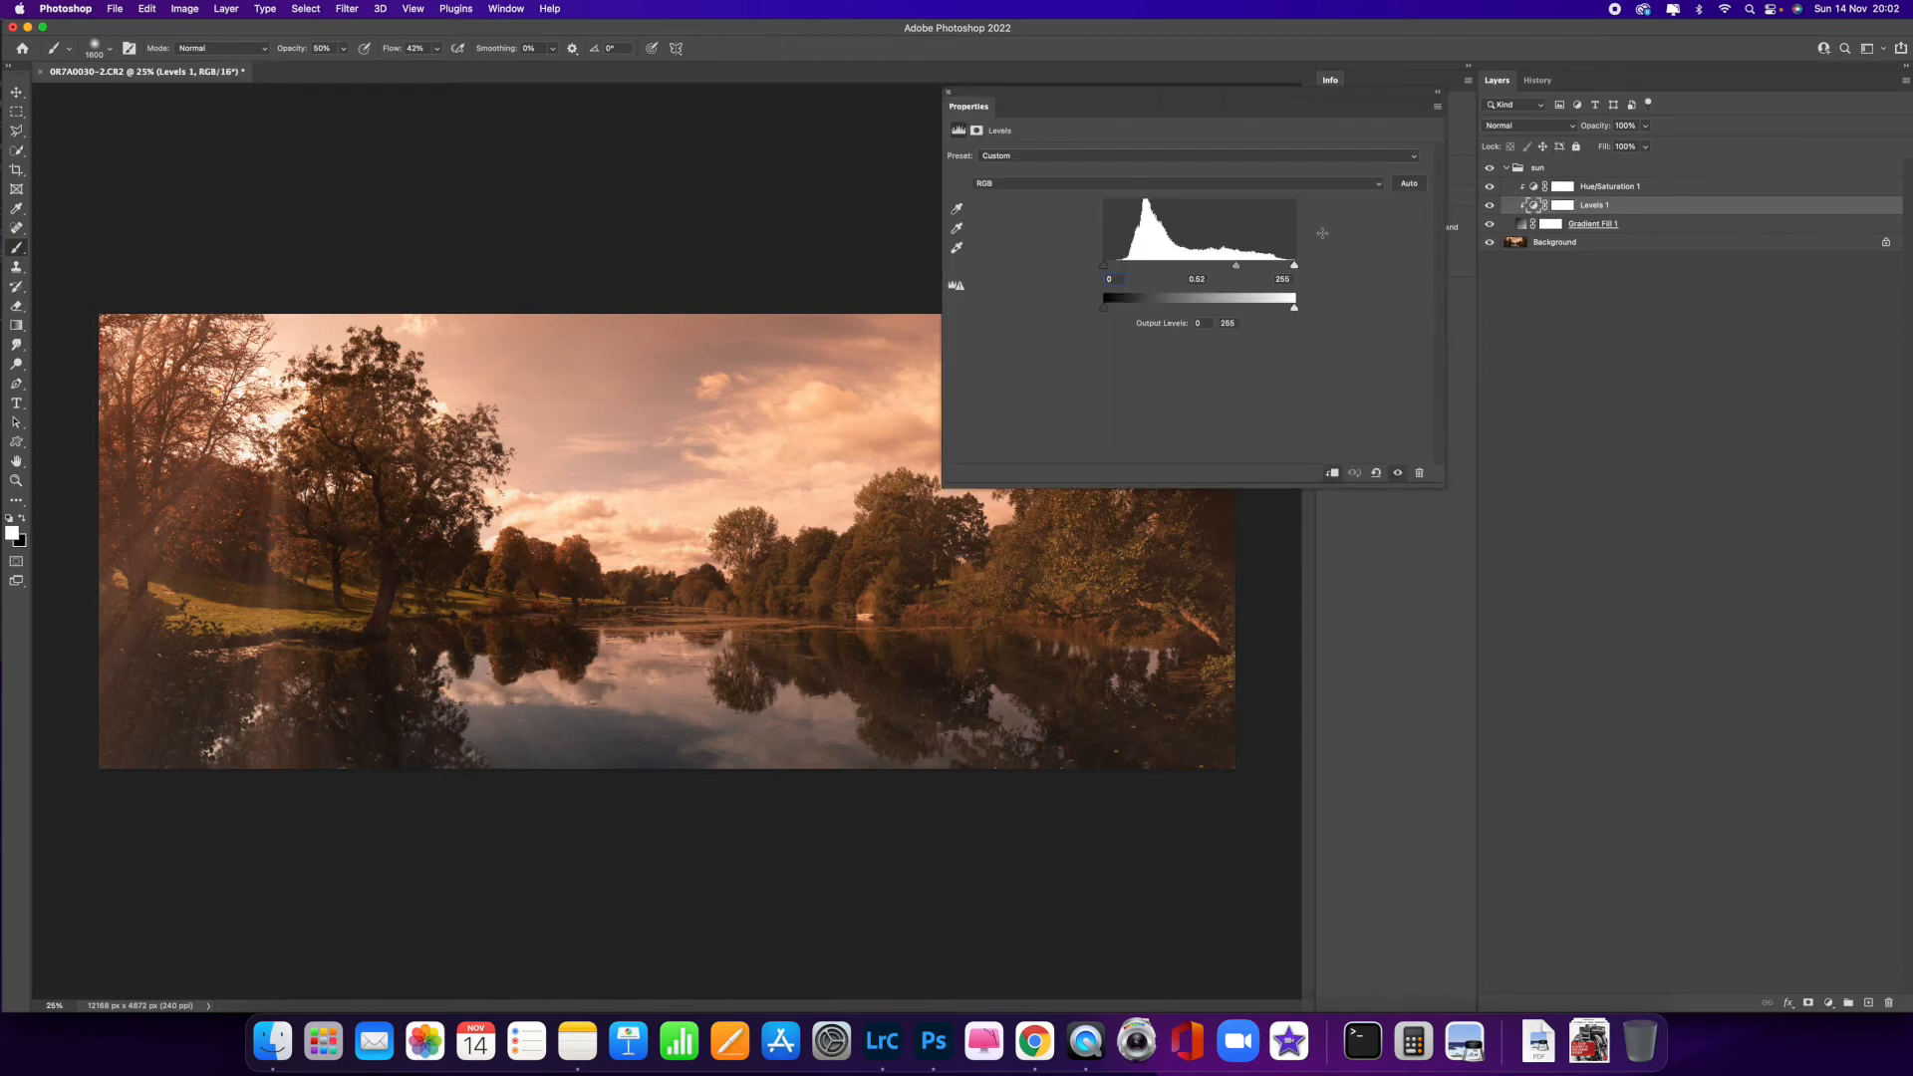
{"action": "left_click_drag", "start_coordinate": [1235, 268], "coordinate": [1231, 263]}
{"action": "left_click", "coordinate": [948, 93]}
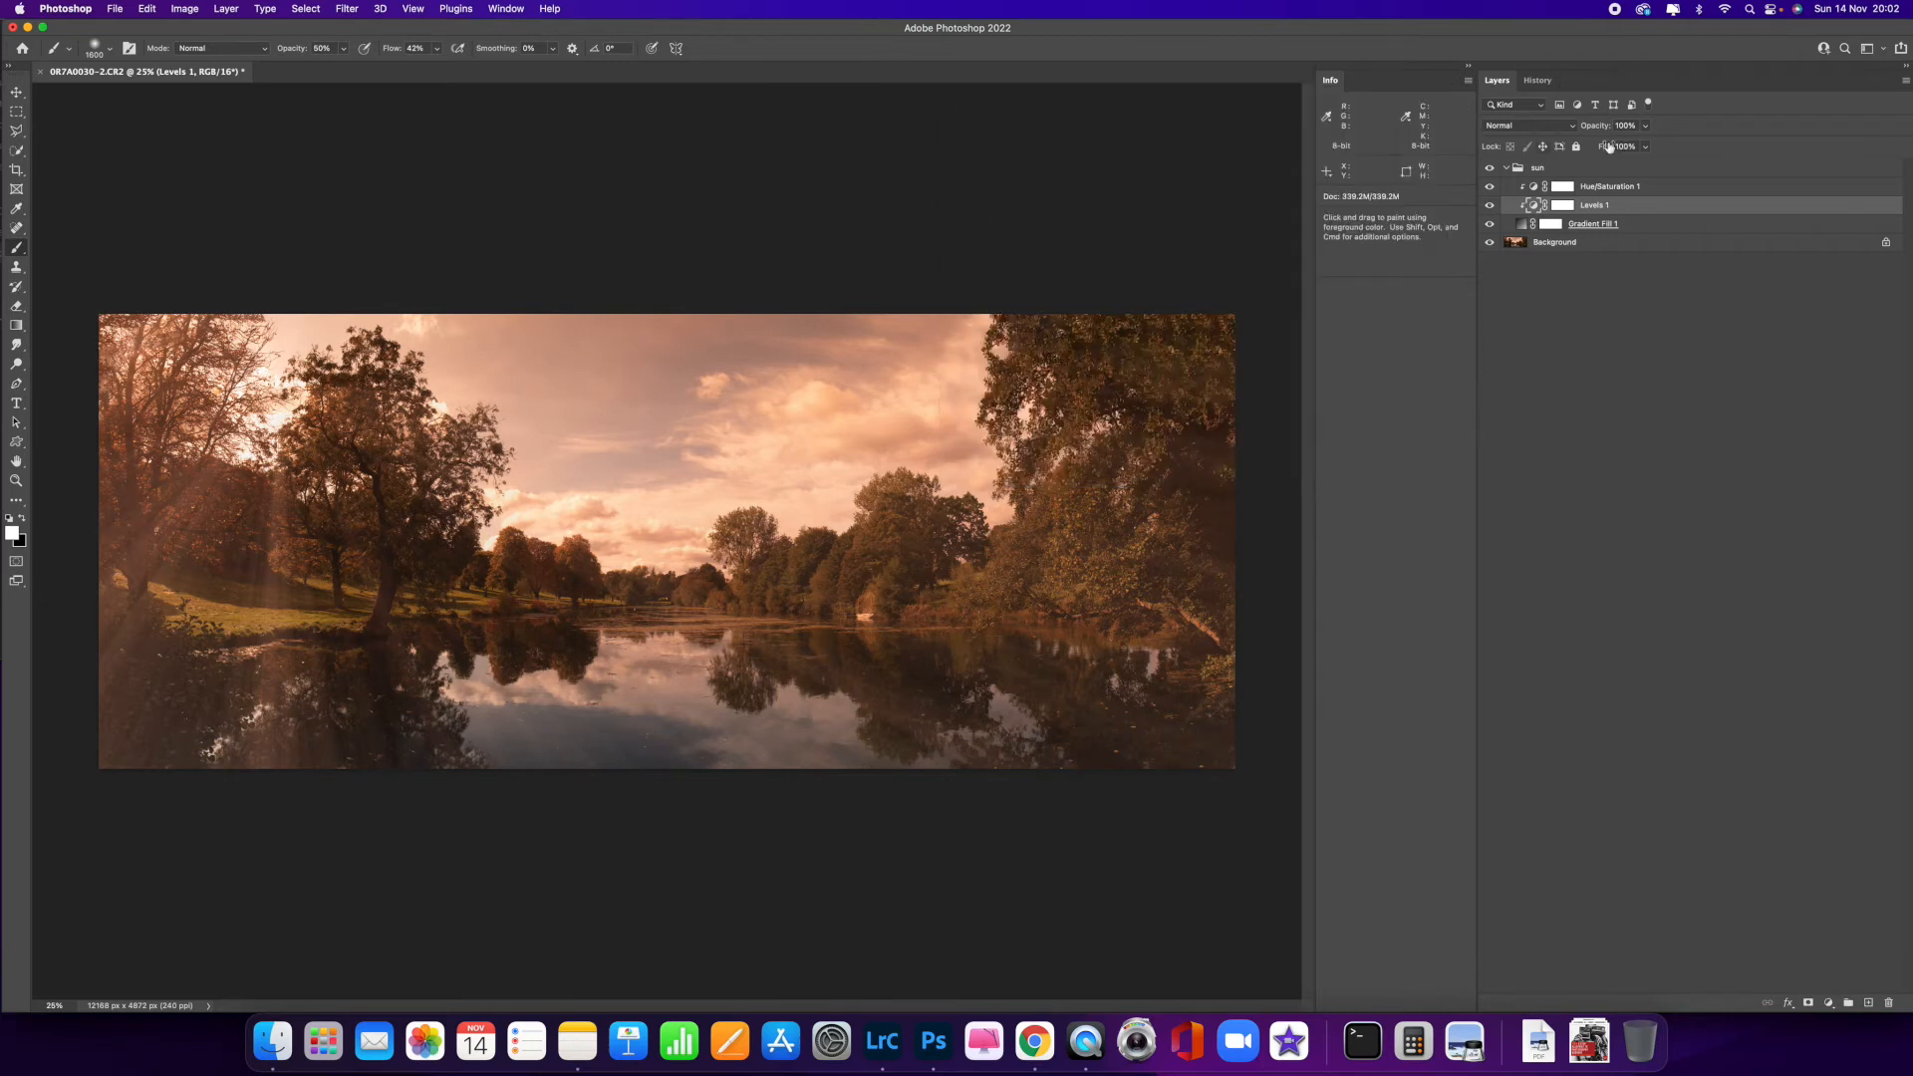
{"action": "left_click", "coordinate": [1507, 169]}
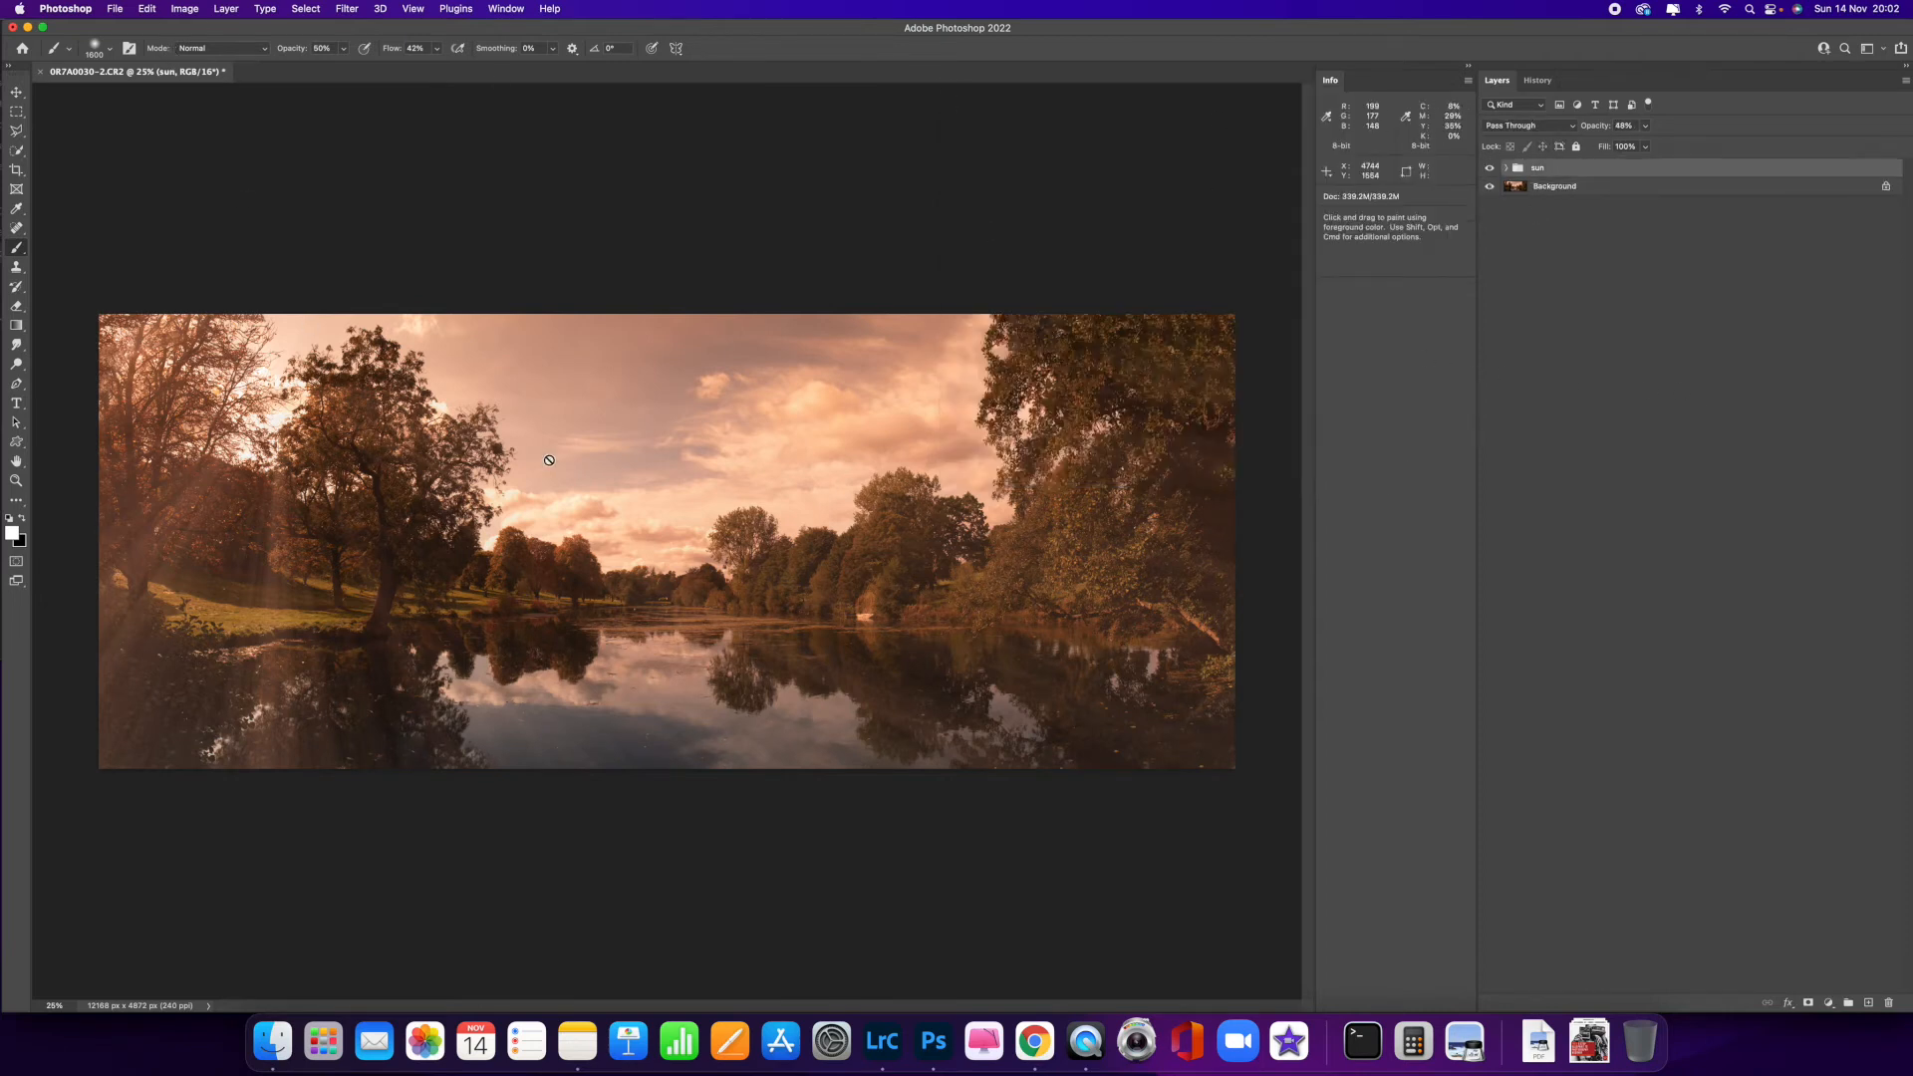
- Save the layered panorama as 0R7A0026-2-Edit.tif and switch to Lightroom Classic
{"action": "left_click", "coordinate": [120, 11]}
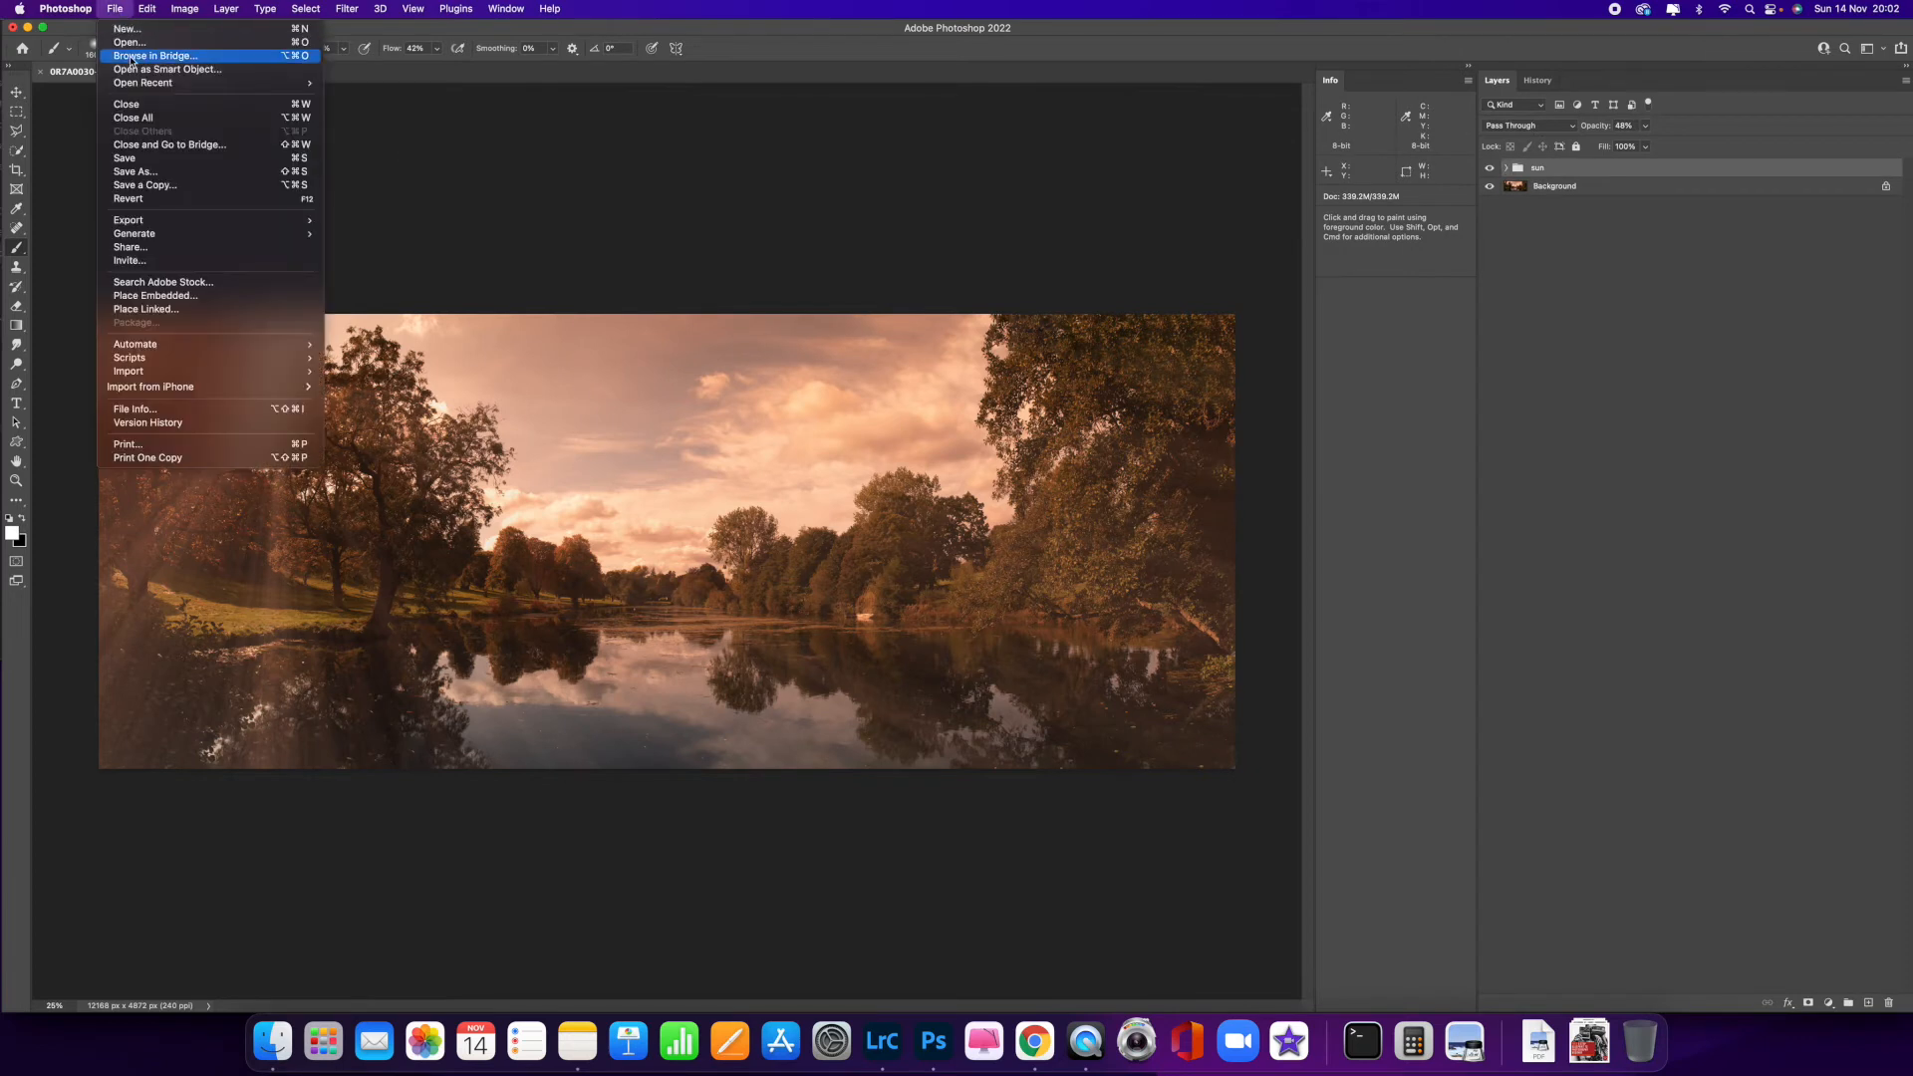
{"action": "left_click", "coordinate": [163, 161]}
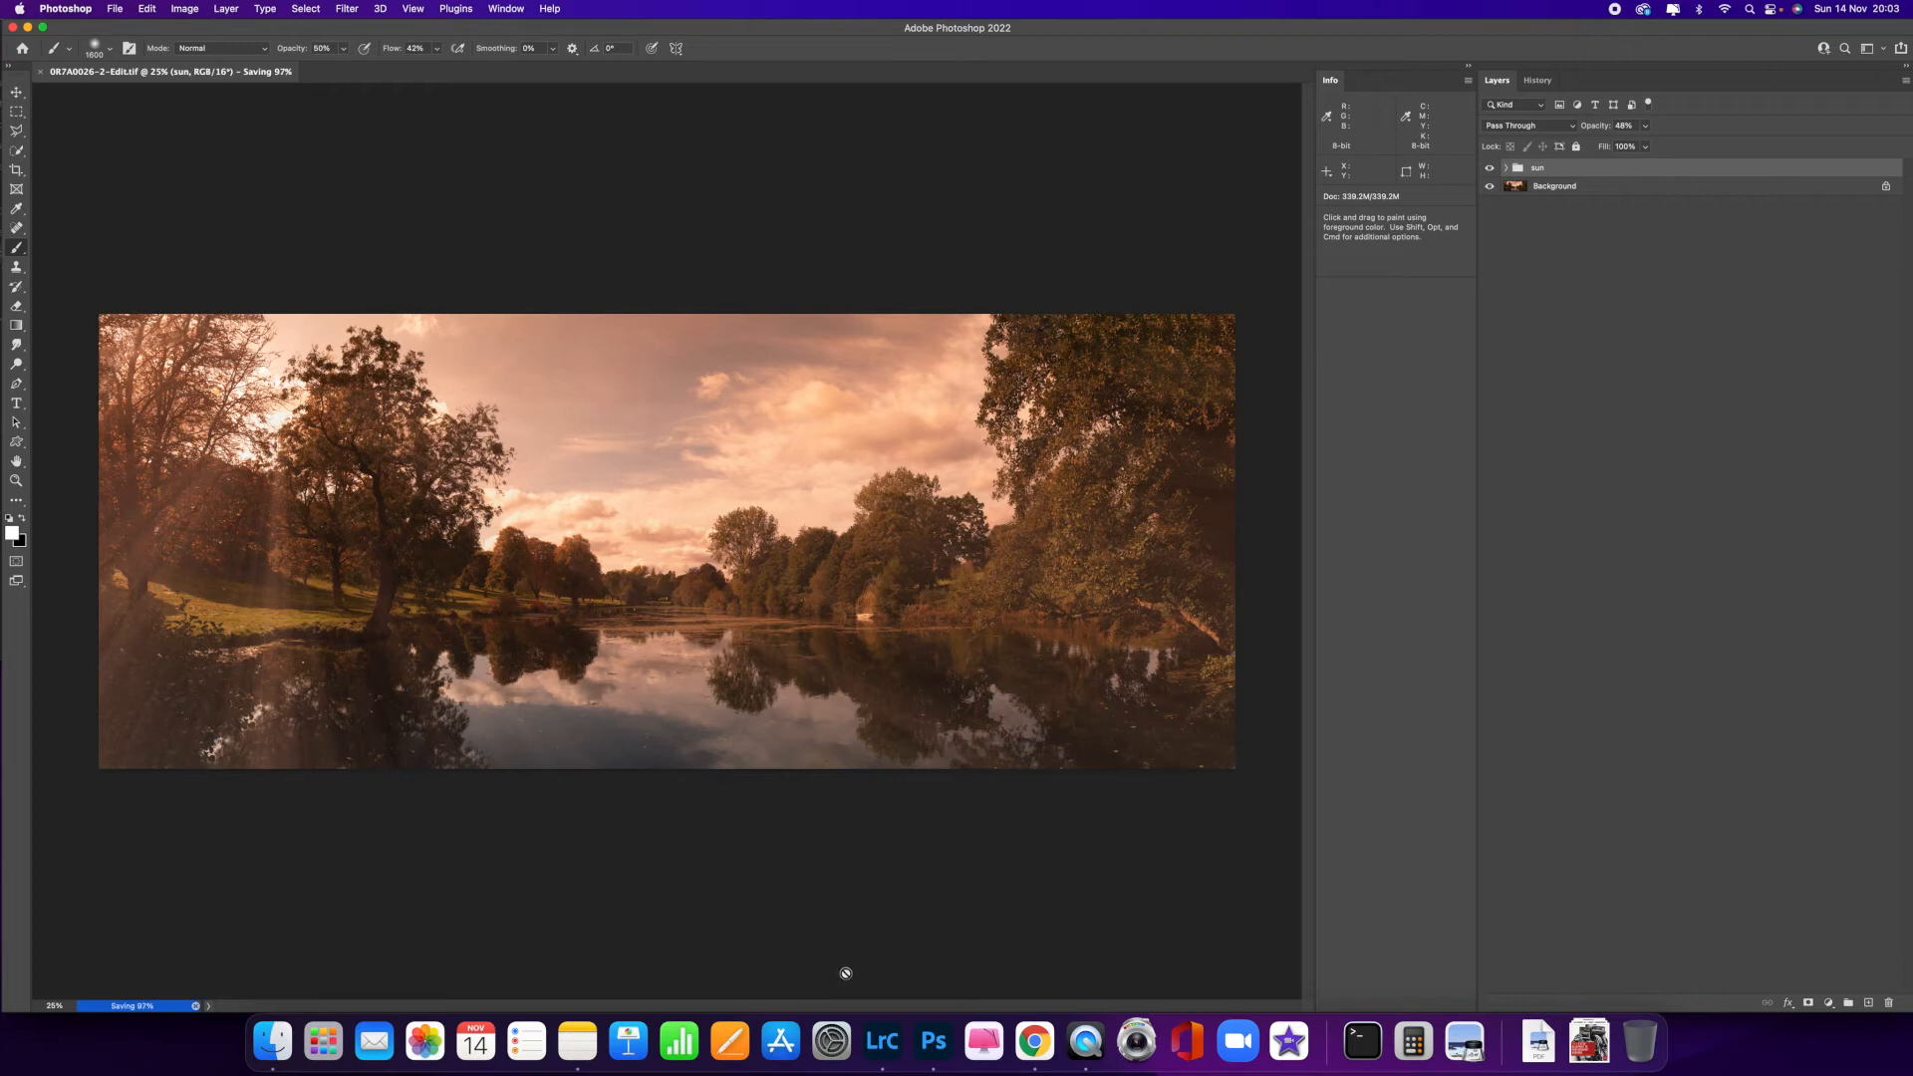
{"action": "left_click", "coordinate": [891, 1054]}
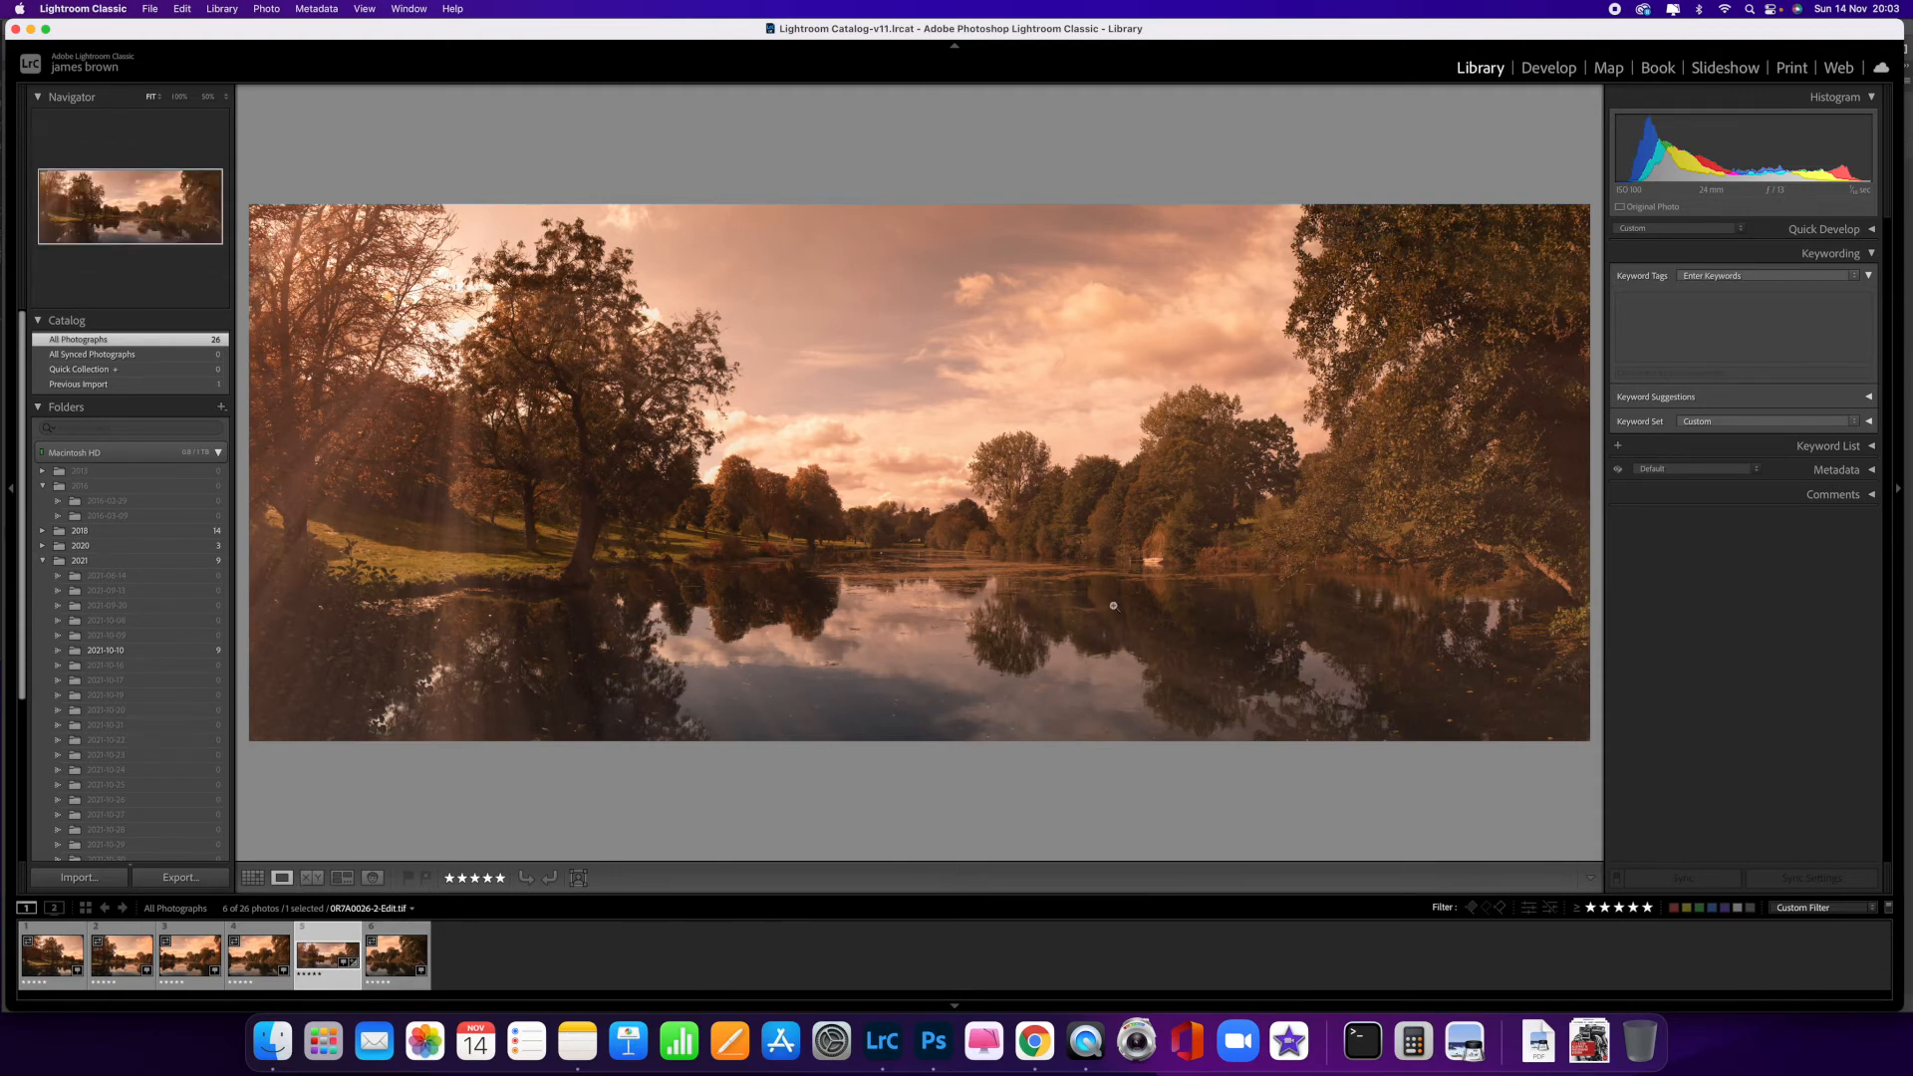
- Develop the panorama with Highlights at -3, Whites at +1 and Dehaze at -2, slightly raising Shadows and Blacks
{"action": "left_click", "coordinate": [1556, 74]}
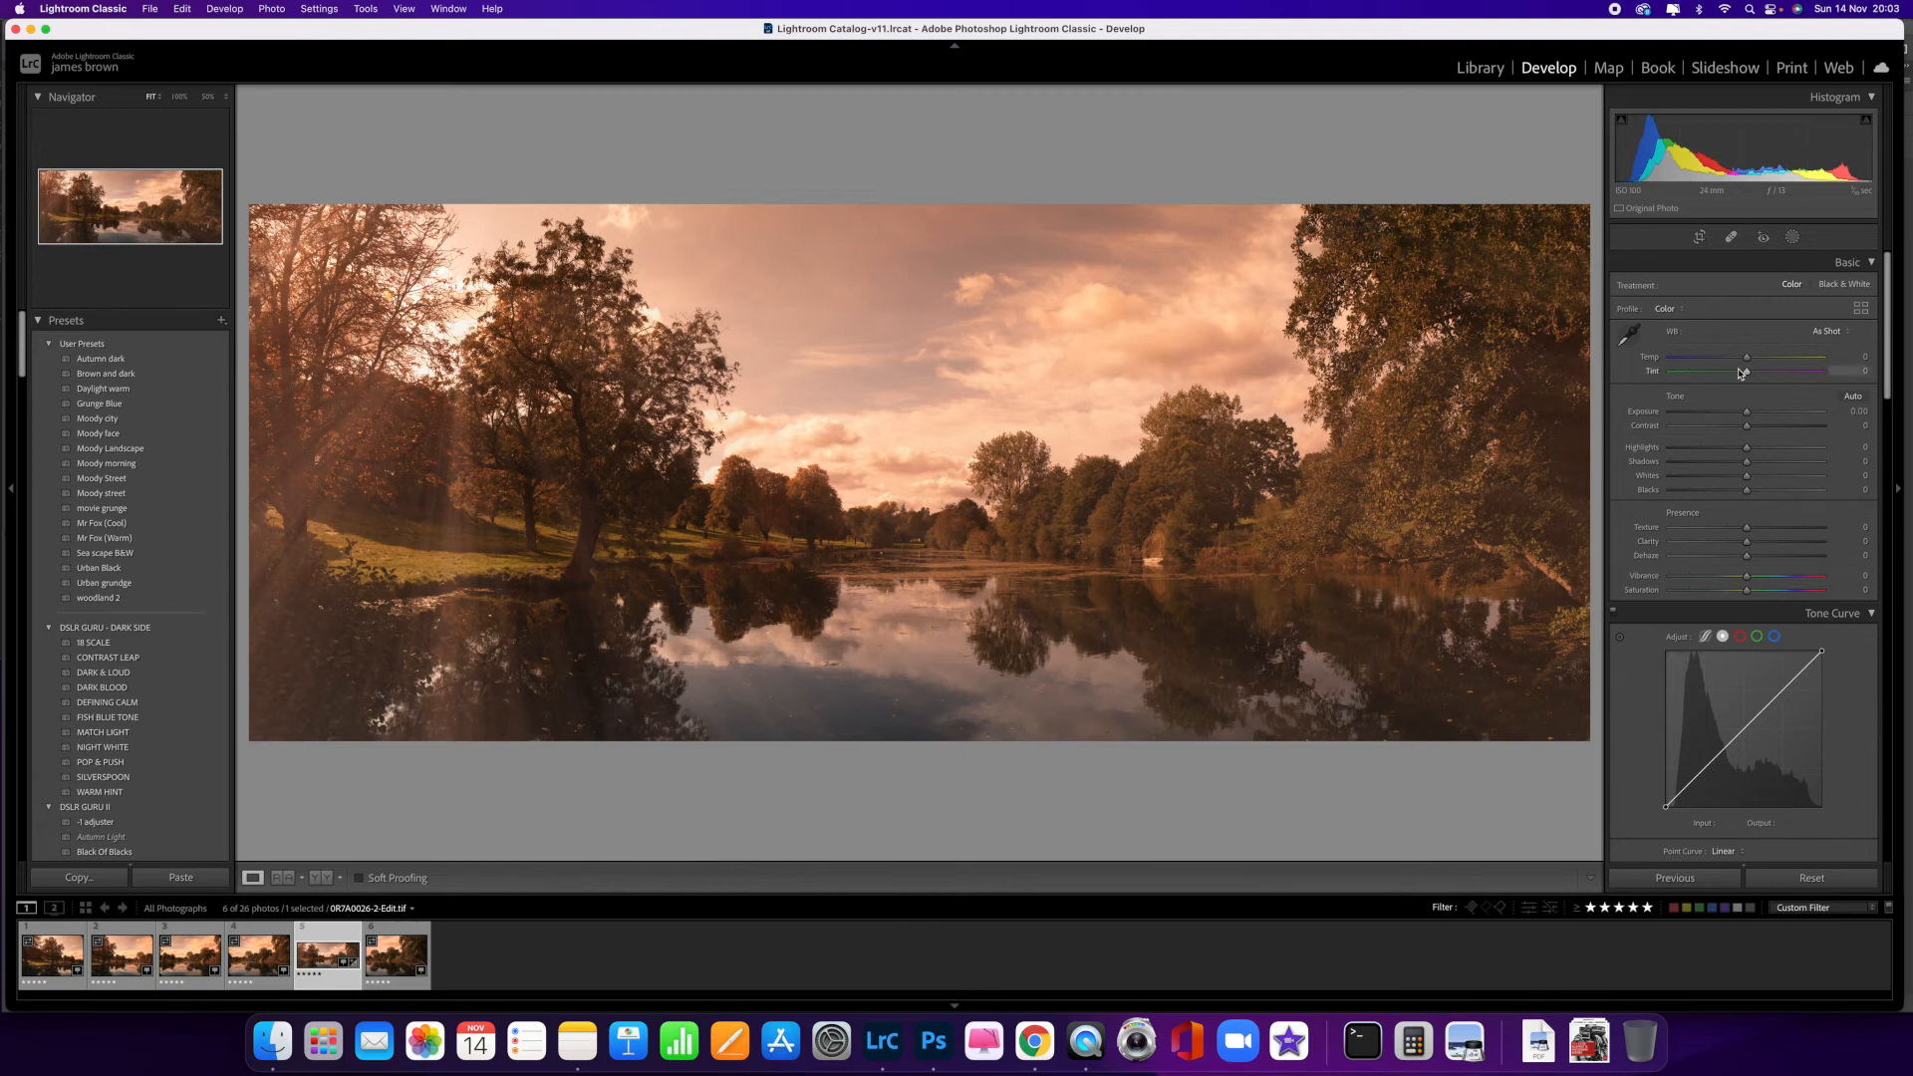
{"action": "left_click_drag", "start_coordinate": [1763, 361], "coordinate": [1741, 361]}
{"action": "mouse_move", "coordinate": [1747, 448]}
{"action": "left_mouse_down"}
{"action": "mouse_move", "coordinate": [1763, 446]}
{"action": "mouse_move", "coordinate": [1719, 446]}
{"action": "mouse_move", "coordinate": [1773, 447]}
{"action": "mouse_move", "coordinate": [1727, 447]}
{"action": "mouse_move", "coordinate": [1780, 464]}
{"action": "mouse_move", "coordinate": [1751, 478]}
{"action": "mouse_move", "coordinate": [1779, 476]}
{"action": "mouse_move", "coordinate": [1702, 477]}
{"action": "mouse_move", "coordinate": [1772, 476]}
{"action": "mouse_move", "coordinate": [1753, 489]}
{"action": "mouse_move", "coordinate": [1784, 446]}
{"action": "mouse_move", "coordinate": [1704, 444]}
{"action": "mouse_move", "coordinate": [1761, 451]}
{"action": "mouse_move", "coordinate": [1744, 451]}
{"action": "left_mouse_up"}
{"action": "scroll", "coordinate": [1736, 550], "scroll_direction": "down", "scroll_amount": 2}
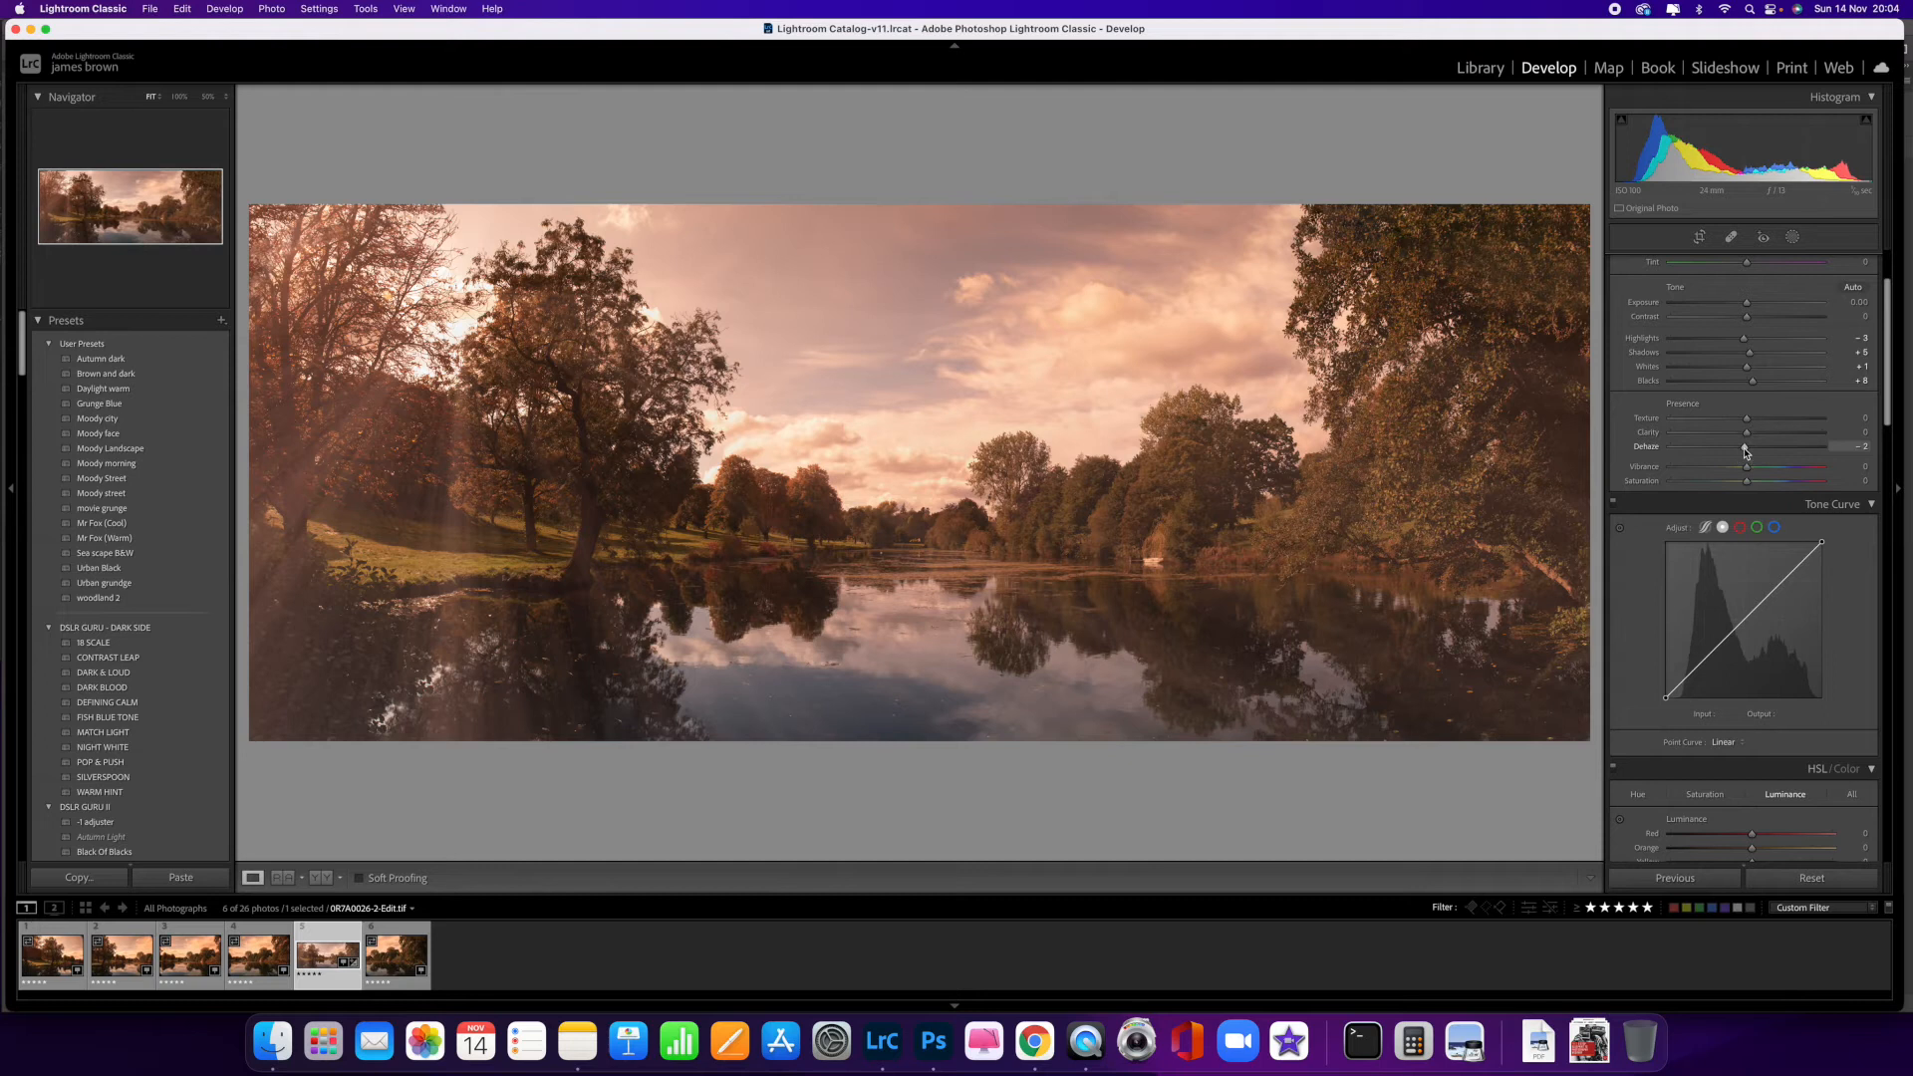
- Shape the tone curve with three points, lifting the highlights slightly and placing the midtone point at input 127, output 125
{"action": "scroll", "coordinate": [1754, 467], "scroll_direction": "down", "scroll_amount": 3}
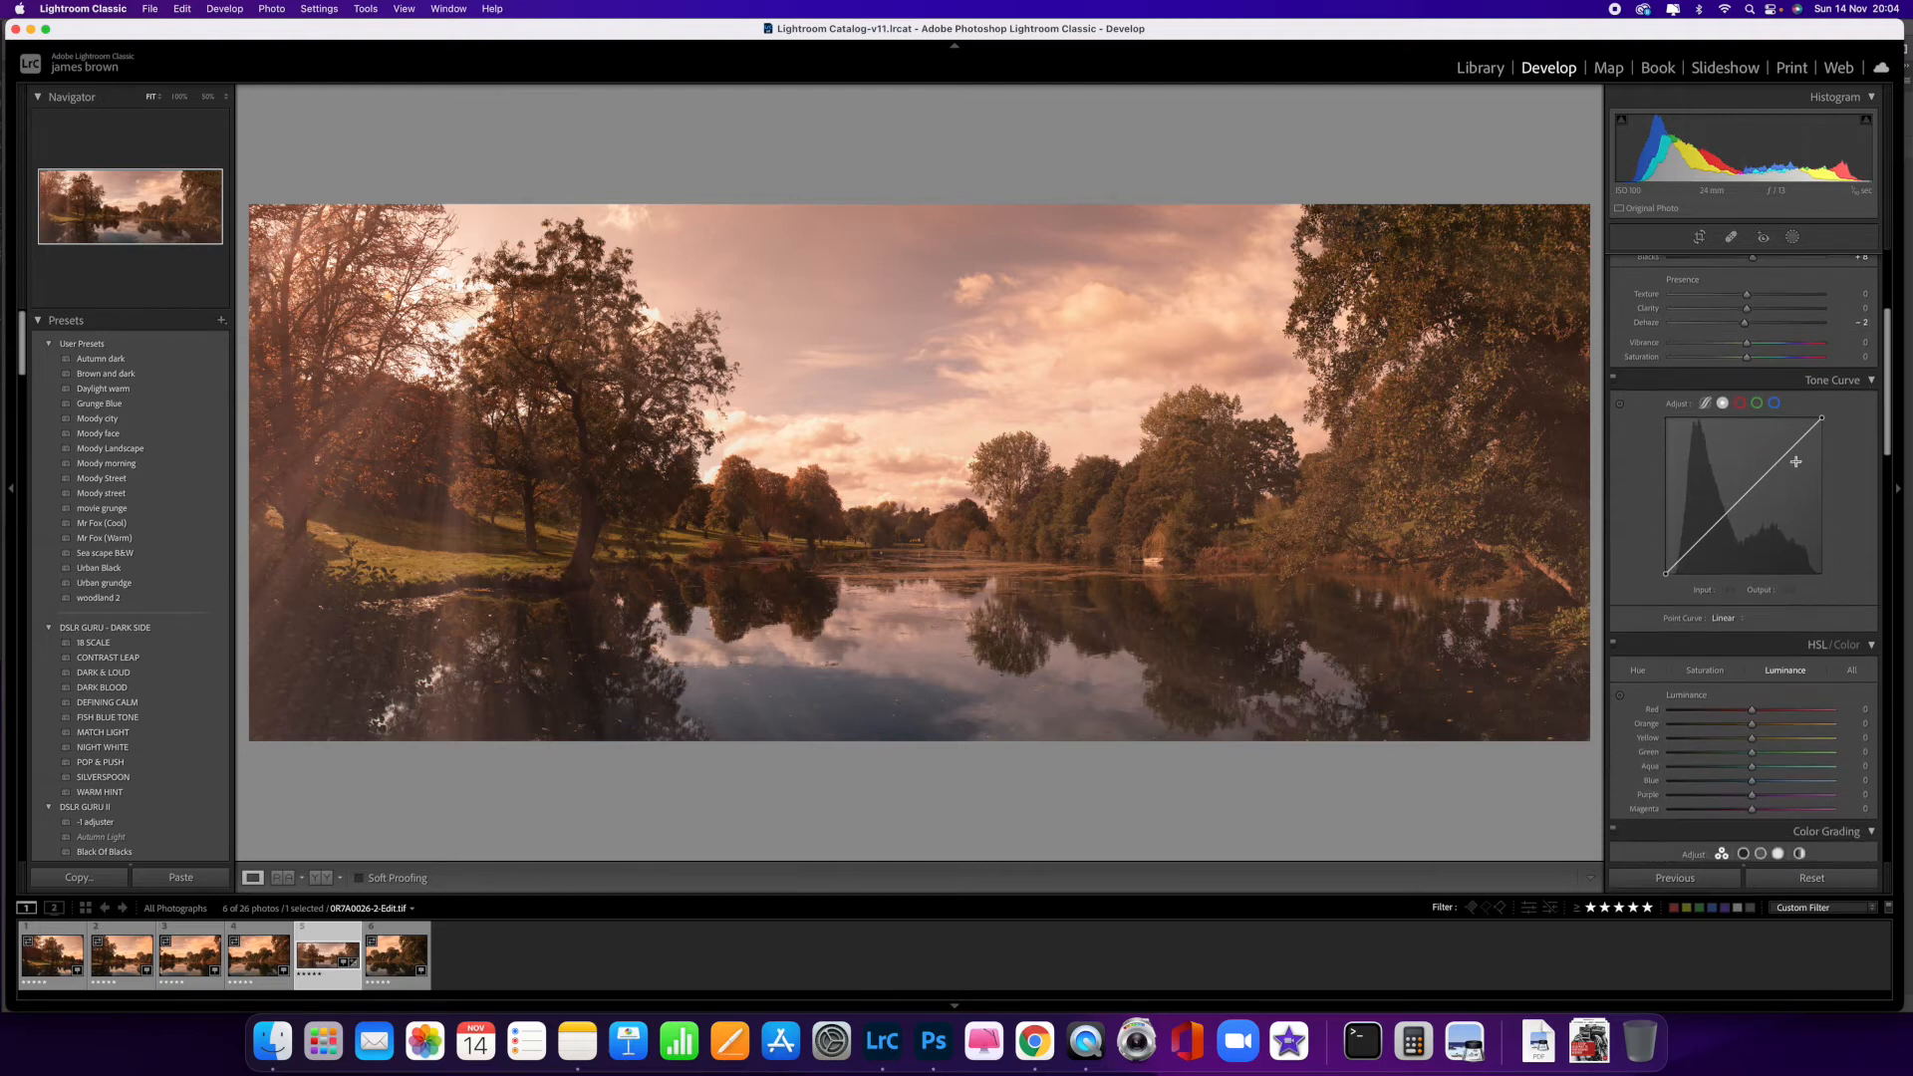
{"action": "left_click", "coordinate": [1783, 457]}
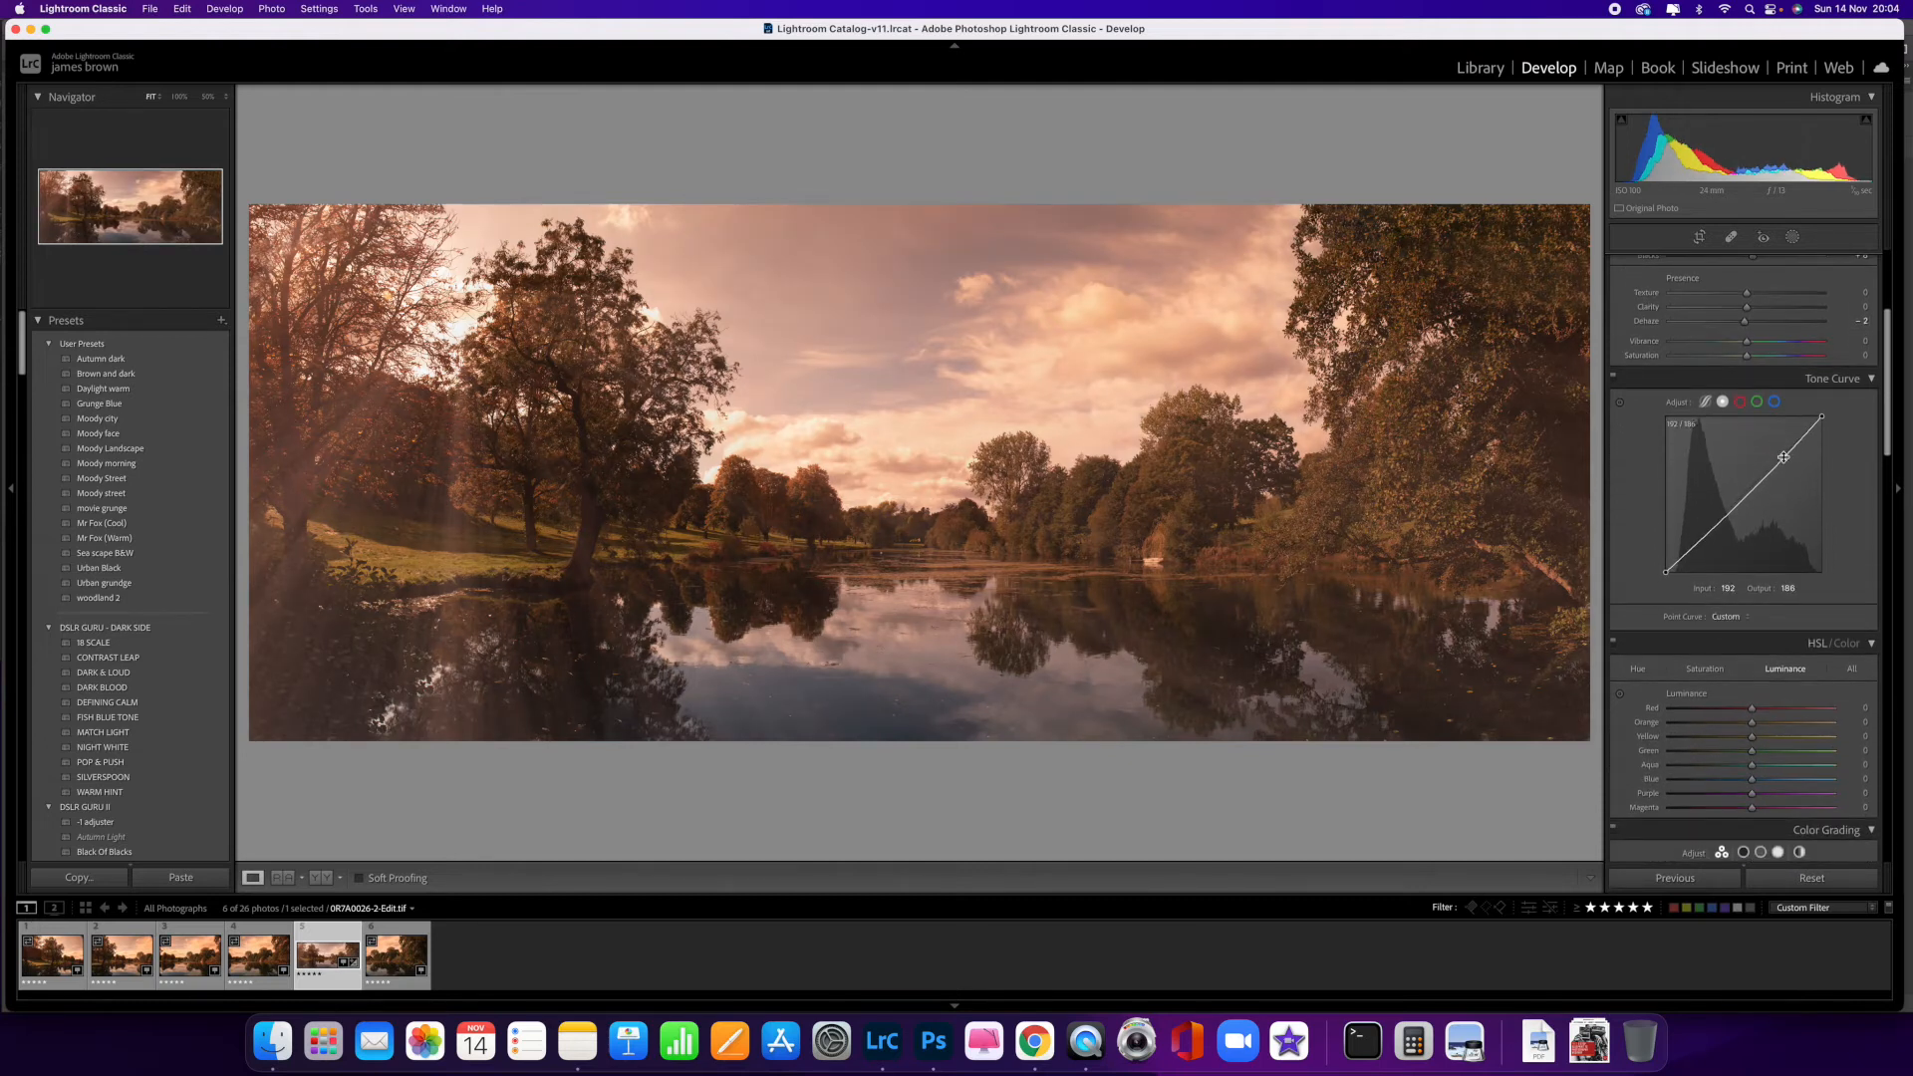
{"action": "left_click", "coordinate": [1744, 496]}
{"action": "left_click", "coordinate": [1707, 531]}
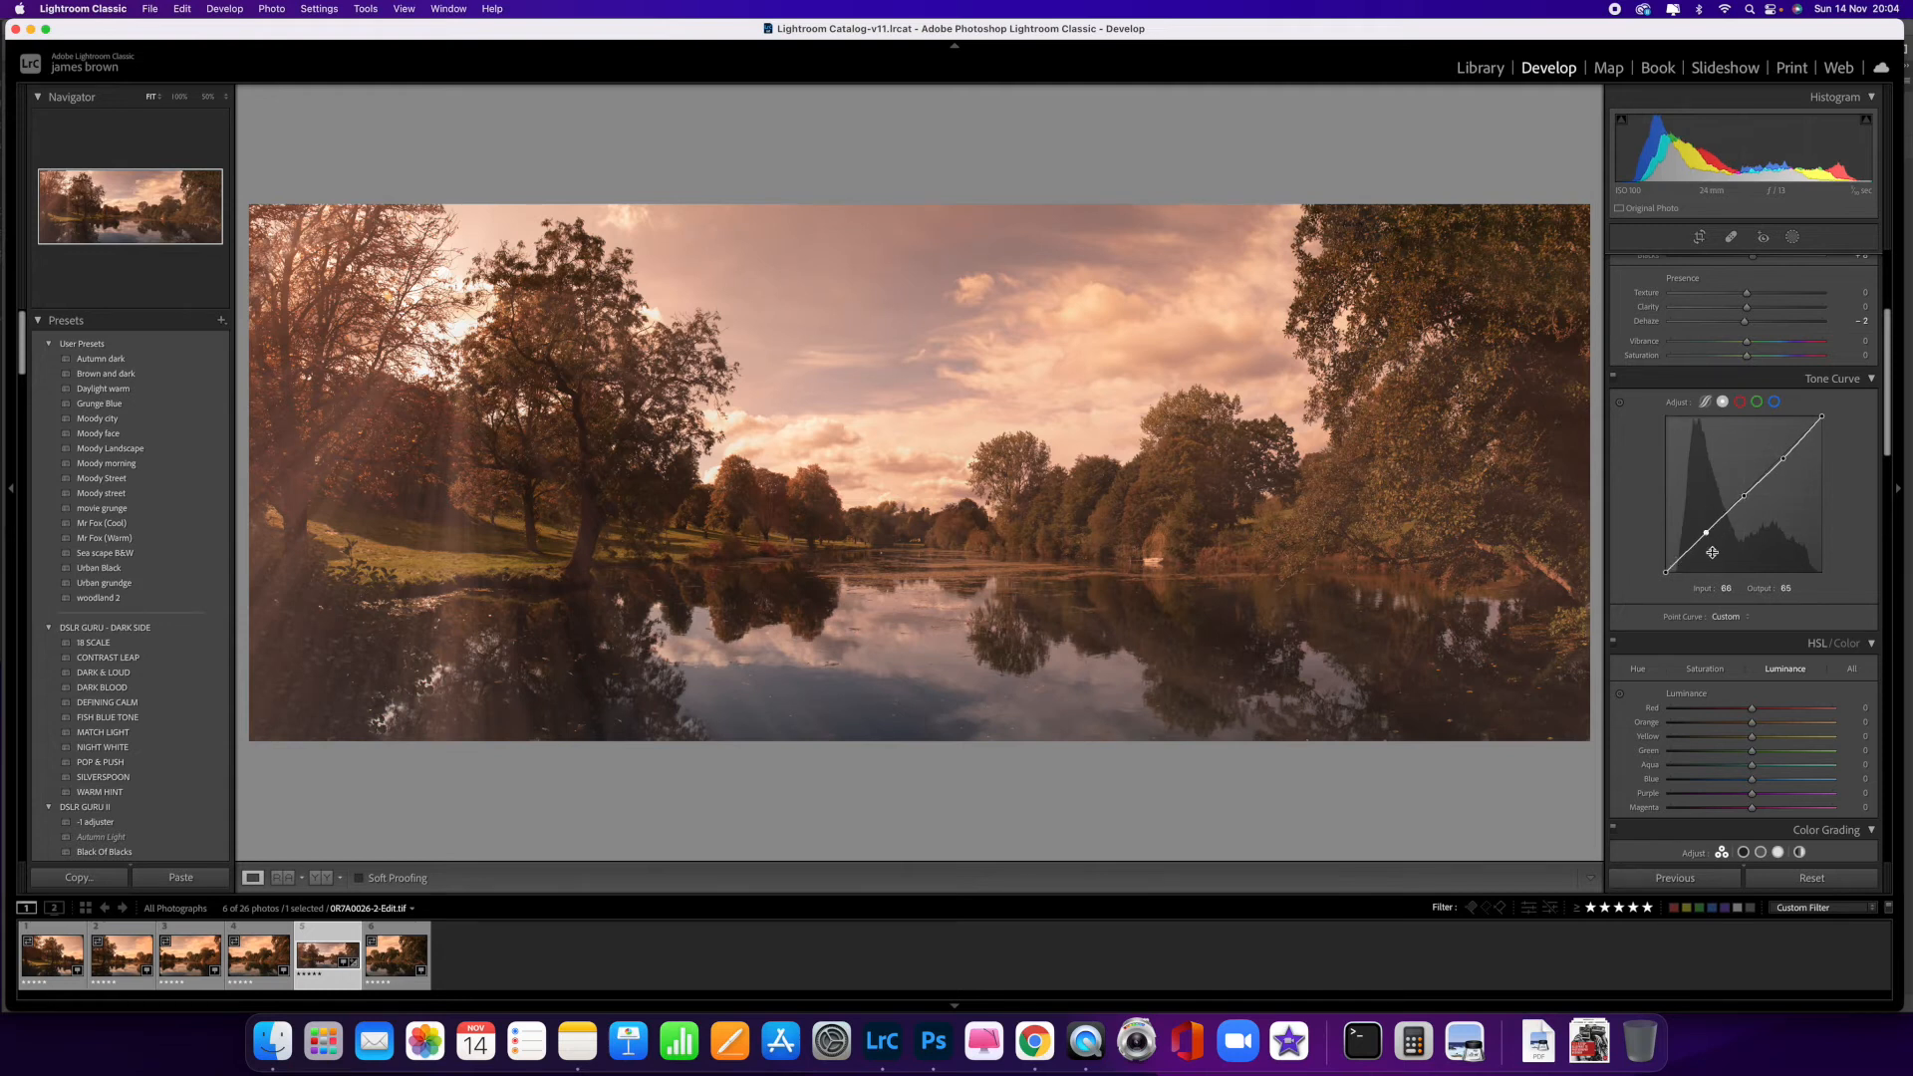
{"action": "left_click_drag", "start_coordinate": [1787, 456], "coordinate": [1778, 466]}
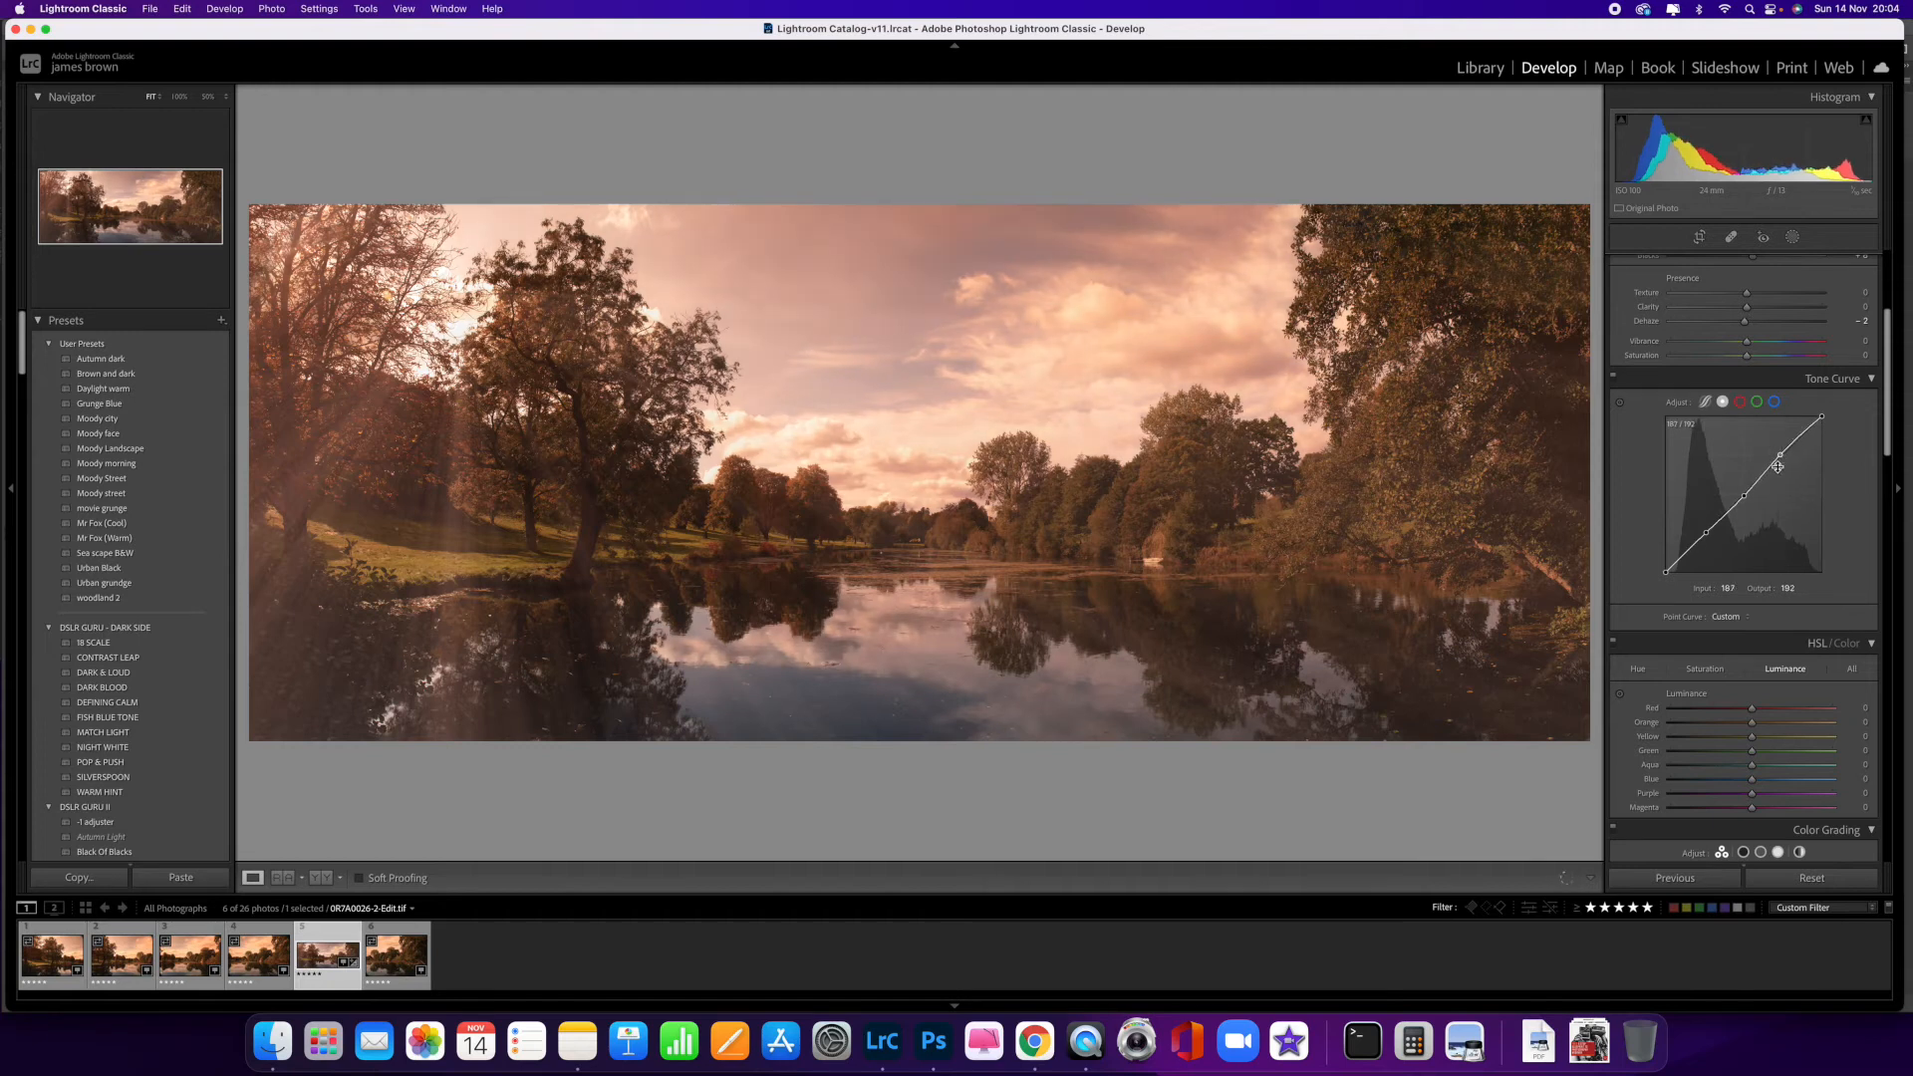
{"action": "left_click_drag", "start_coordinate": [1709, 534], "coordinate": [1743, 496]}
- Try a strong reduction of the orange saturation in the HSL settings and bring it back to +3
{"action": "scroll", "coordinate": [1799, 525], "scroll_direction": "down", "scroll_amount": 3}
{"action": "scroll", "coordinate": [1798, 525], "scroll_direction": "down", "scroll_amount": 3}
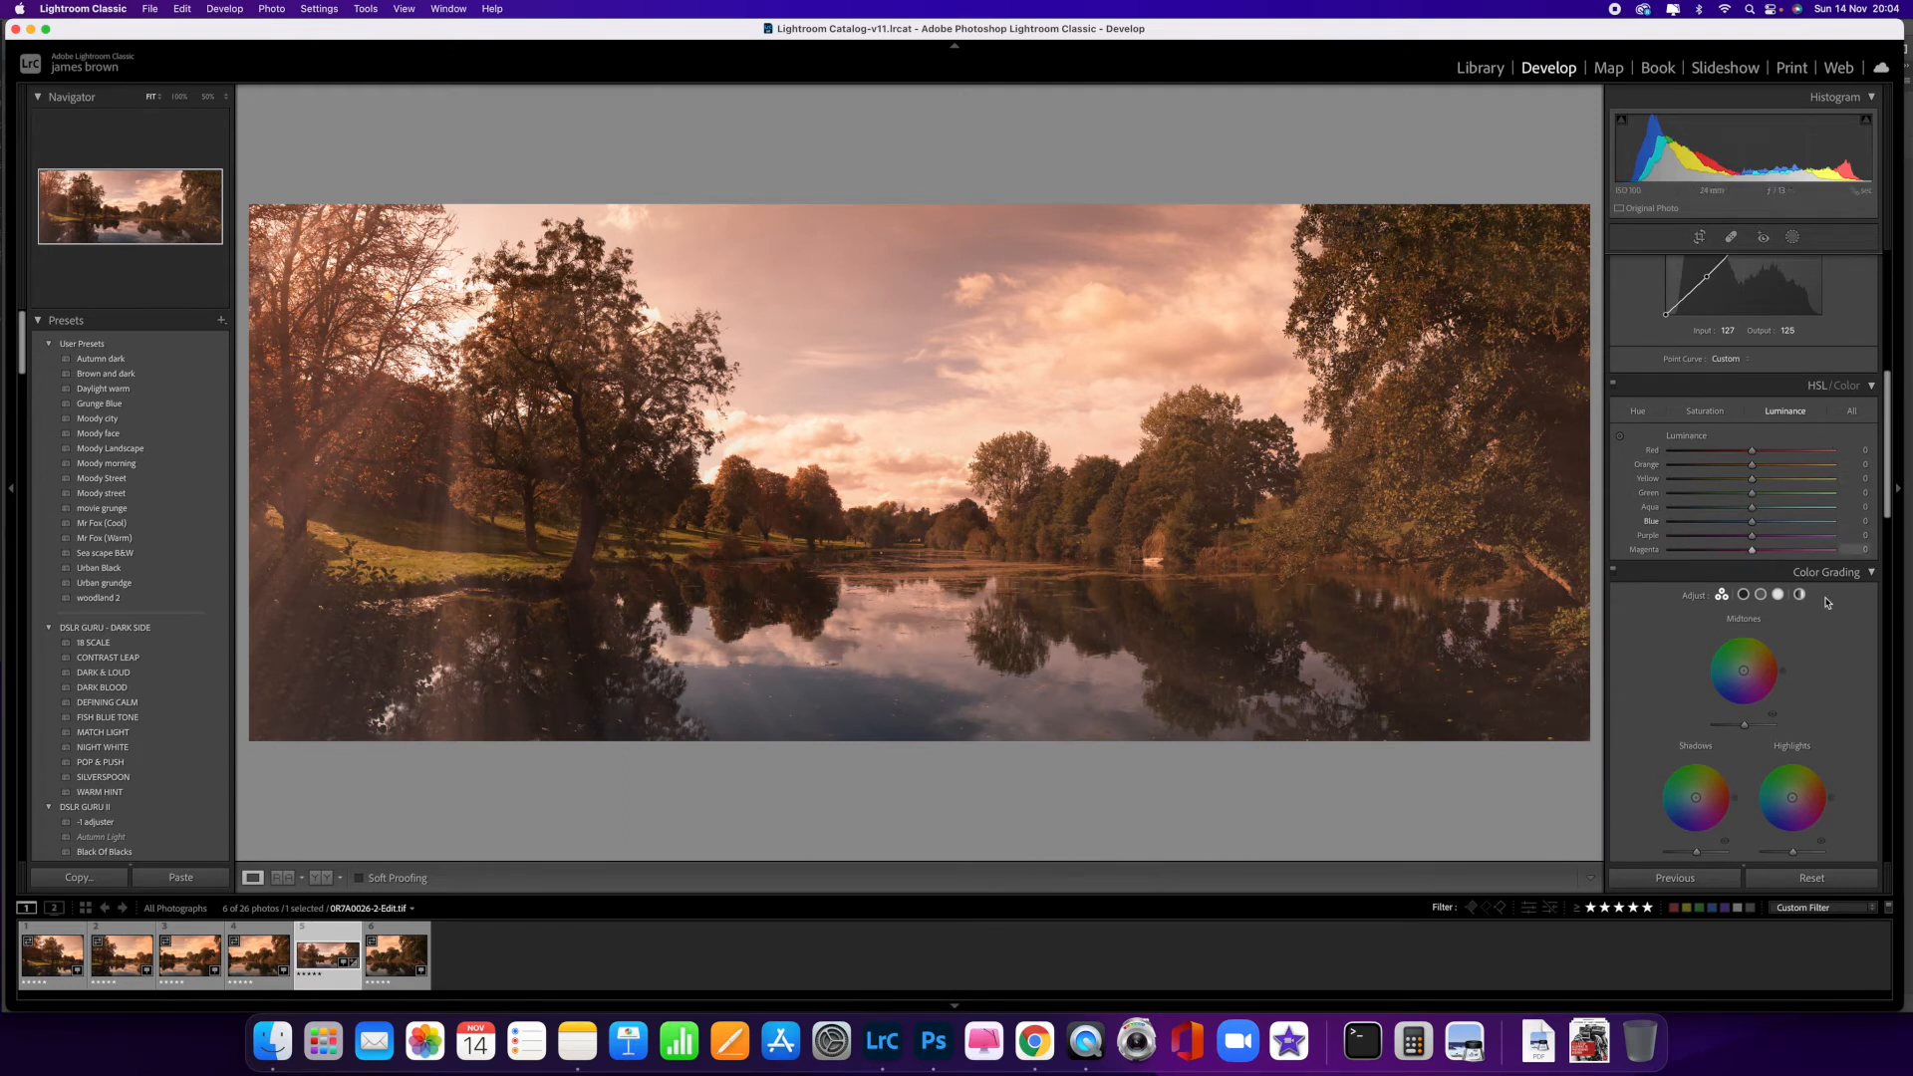
{"action": "left_click", "coordinate": [1800, 415]}
{"action": "left_click", "coordinate": [1712, 414]}
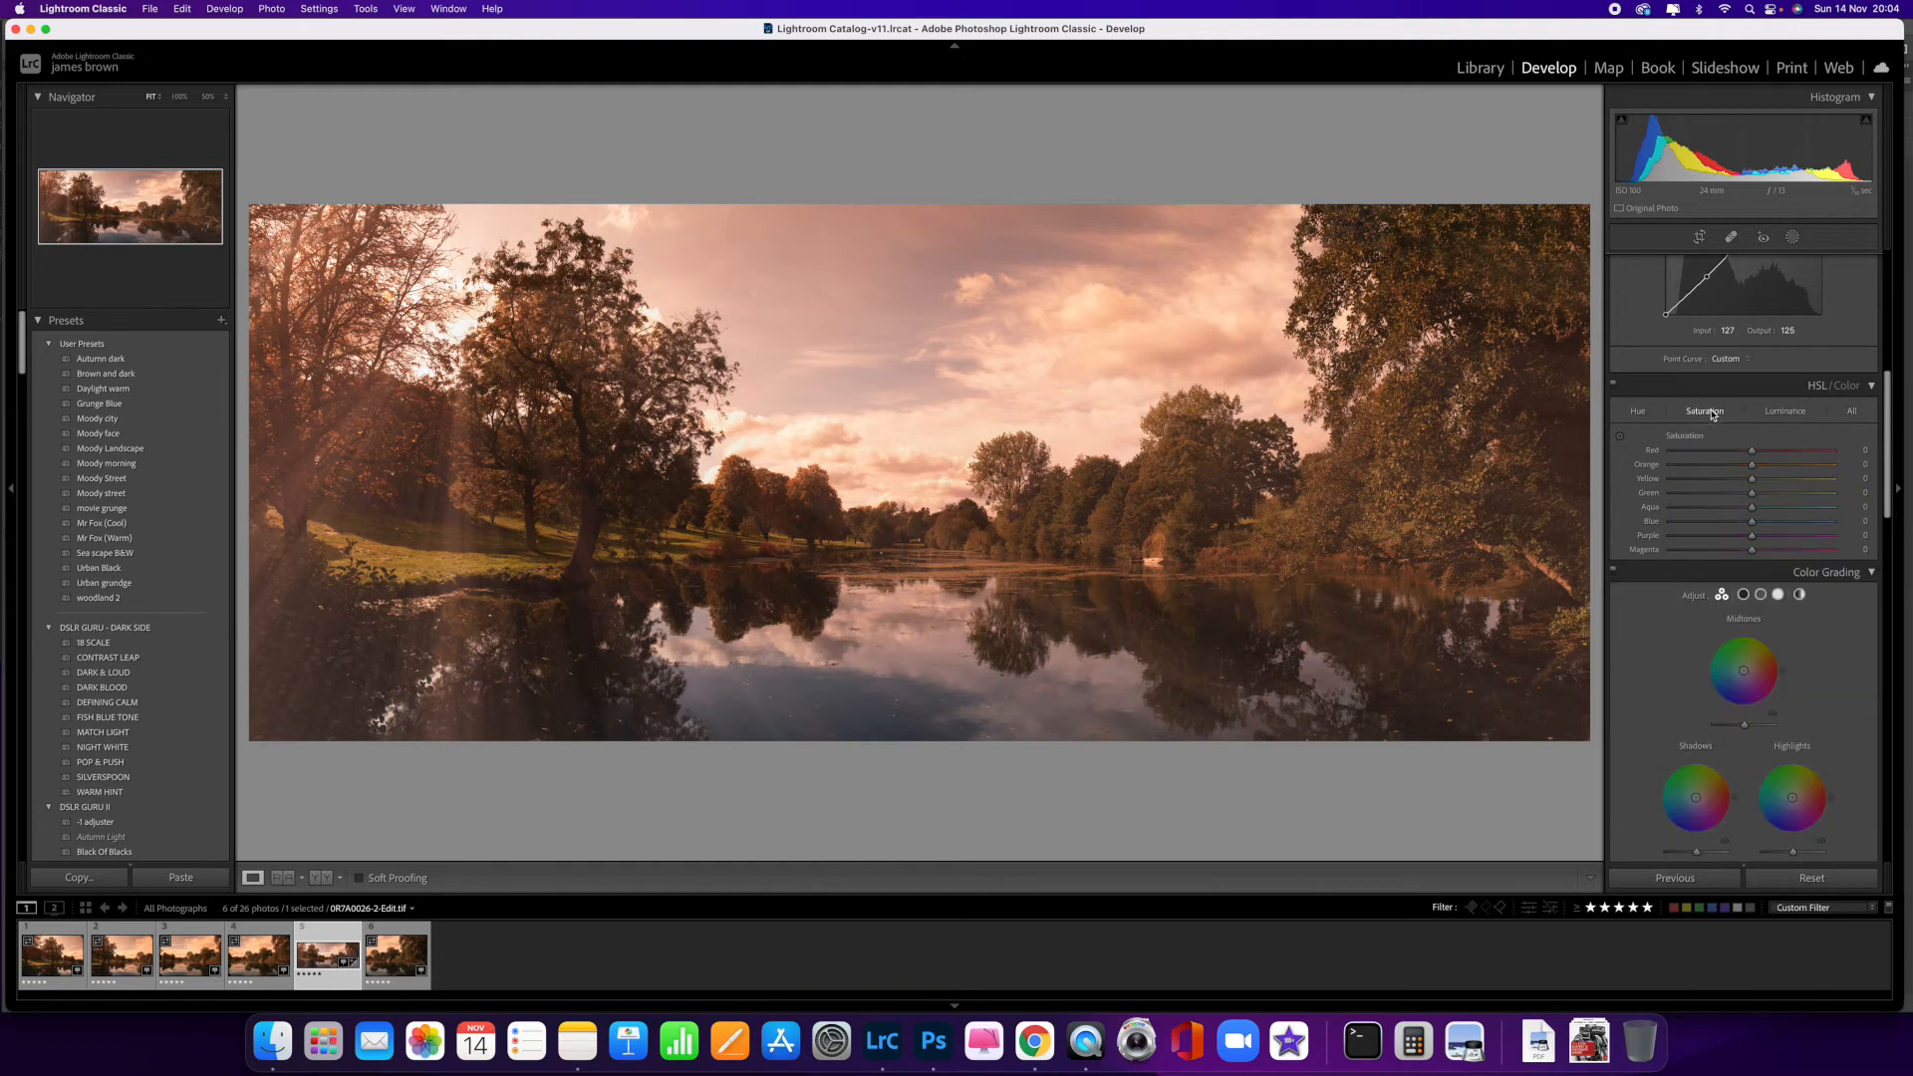
{"action": "left_click", "coordinate": [1638, 413]}
{"action": "left_click", "coordinate": [1702, 413]}
{"action": "left_click", "coordinate": [1722, 466]}
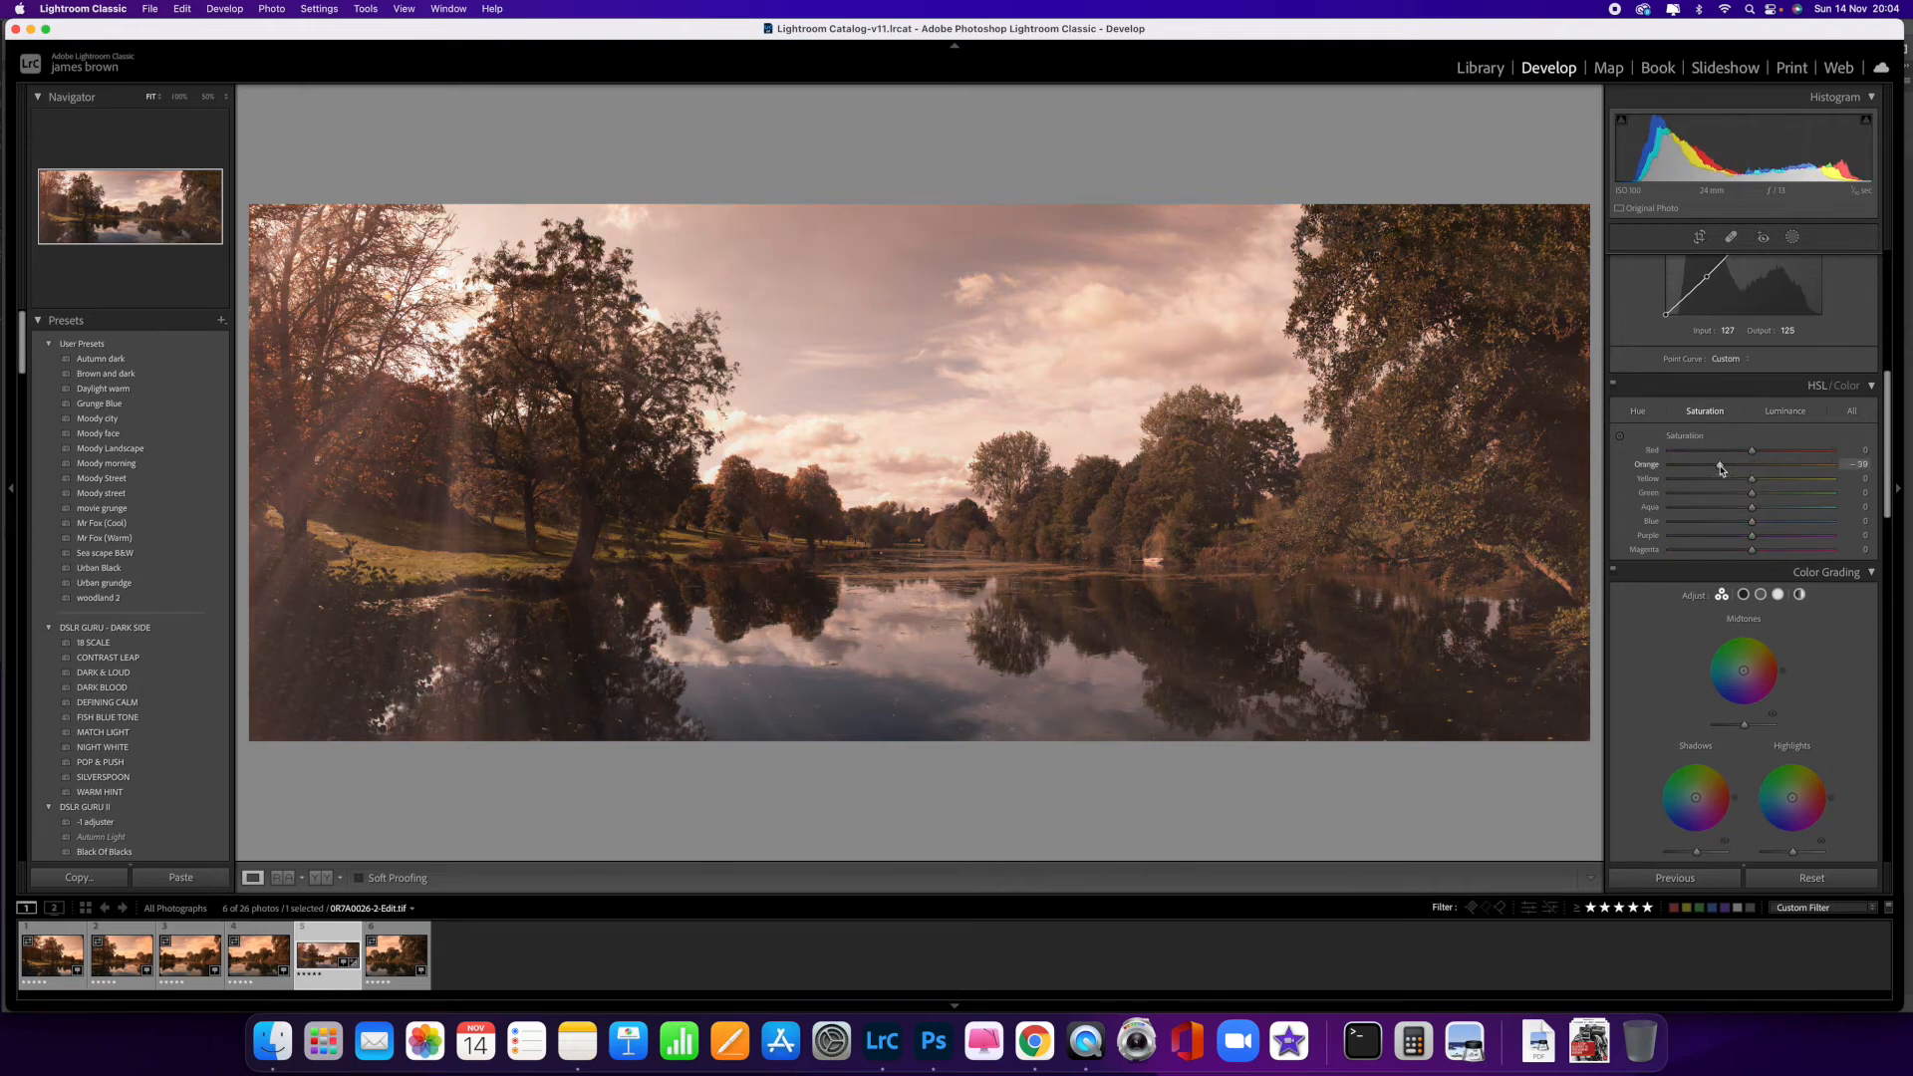
{"action": "left_click_drag", "start_coordinate": [1722, 468], "coordinate": [1756, 467]}
- Try brightening and darkening the orange luminance, and reset it to its default
{"action": "left_click", "coordinate": [1785, 411]}
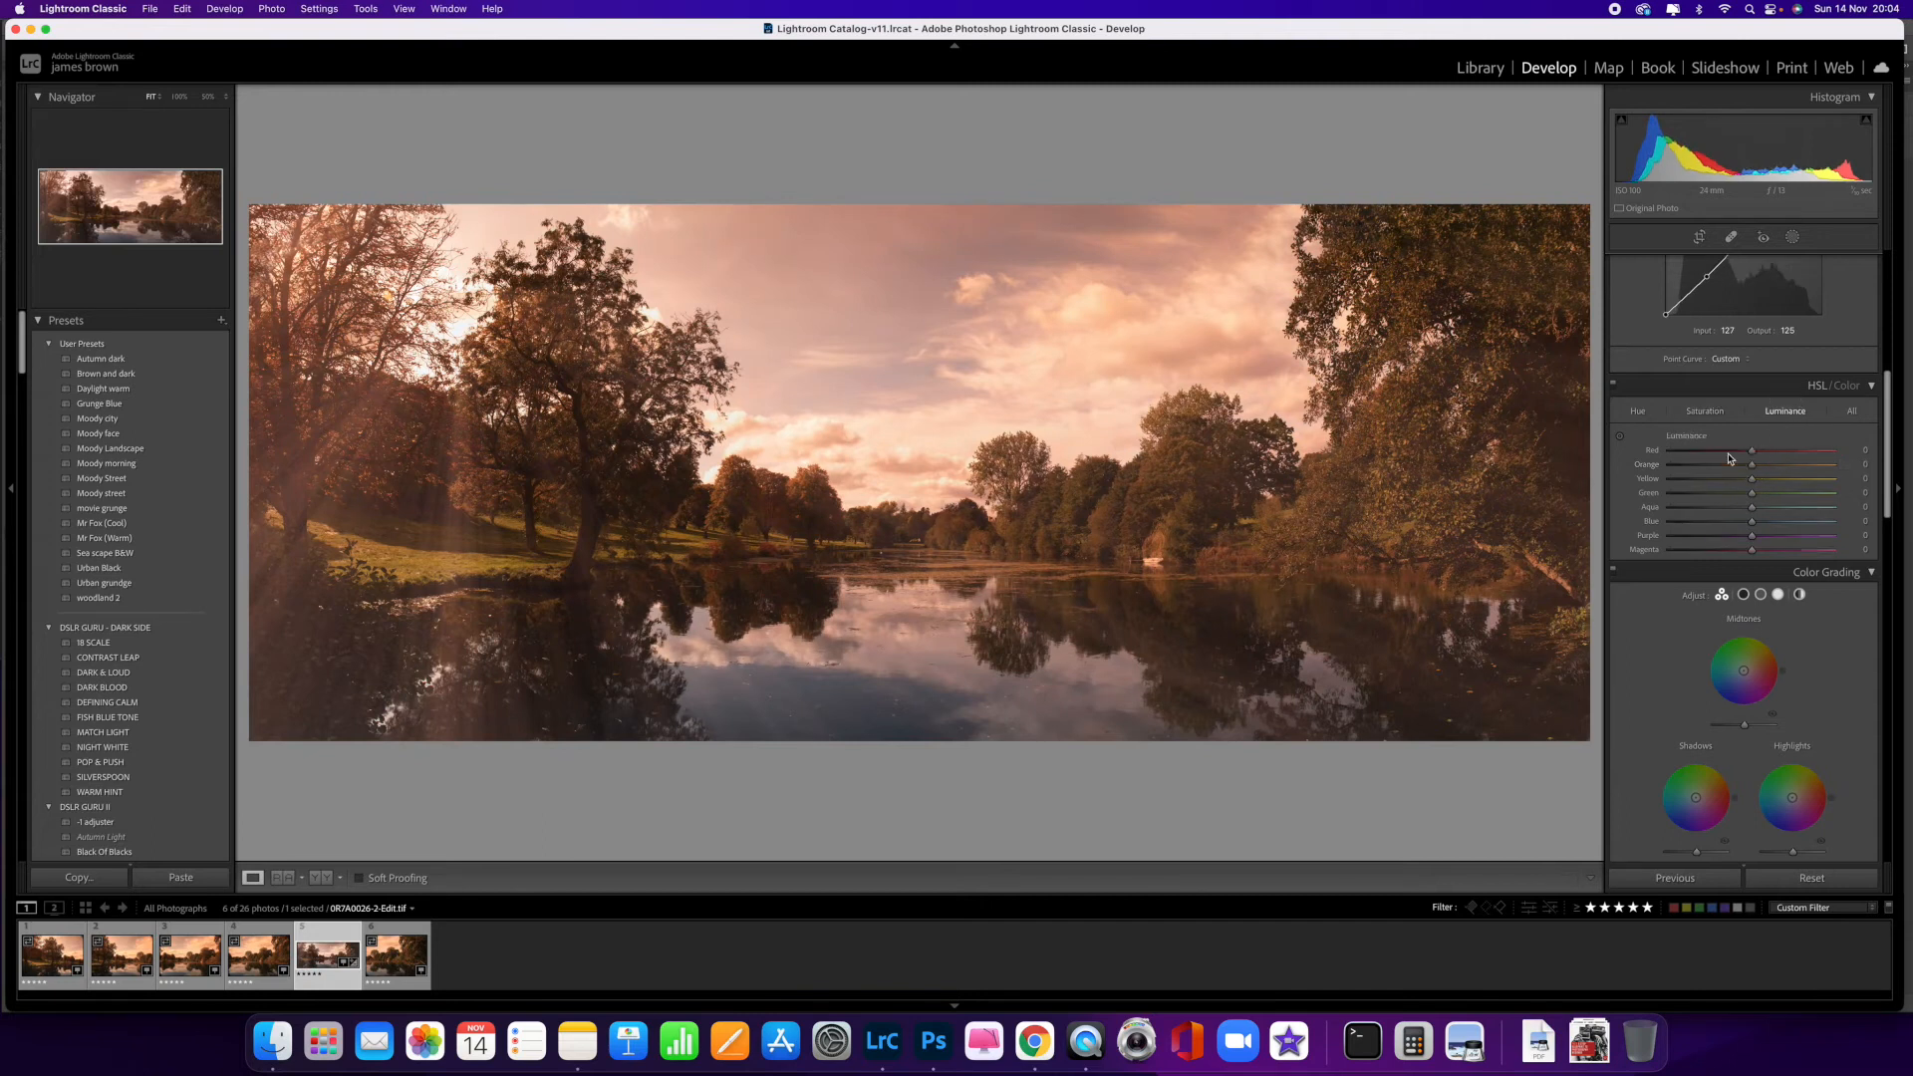
{"action": "left_click", "coordinate": [1785, 467]}
{"action": "left_click_drag", "start_coordinate": [1785, 466], "coordinate": [1730, 468]}
{"action": "double_click", "coordinate": [1729, 468]}
- Sample the bright clouds with targeted adjustment to set luminance to Orange -7, Yellow -2 and saturation to Orange -10, Yellow -4
{"action": "left_click", "coordinate": [1852, 412]}
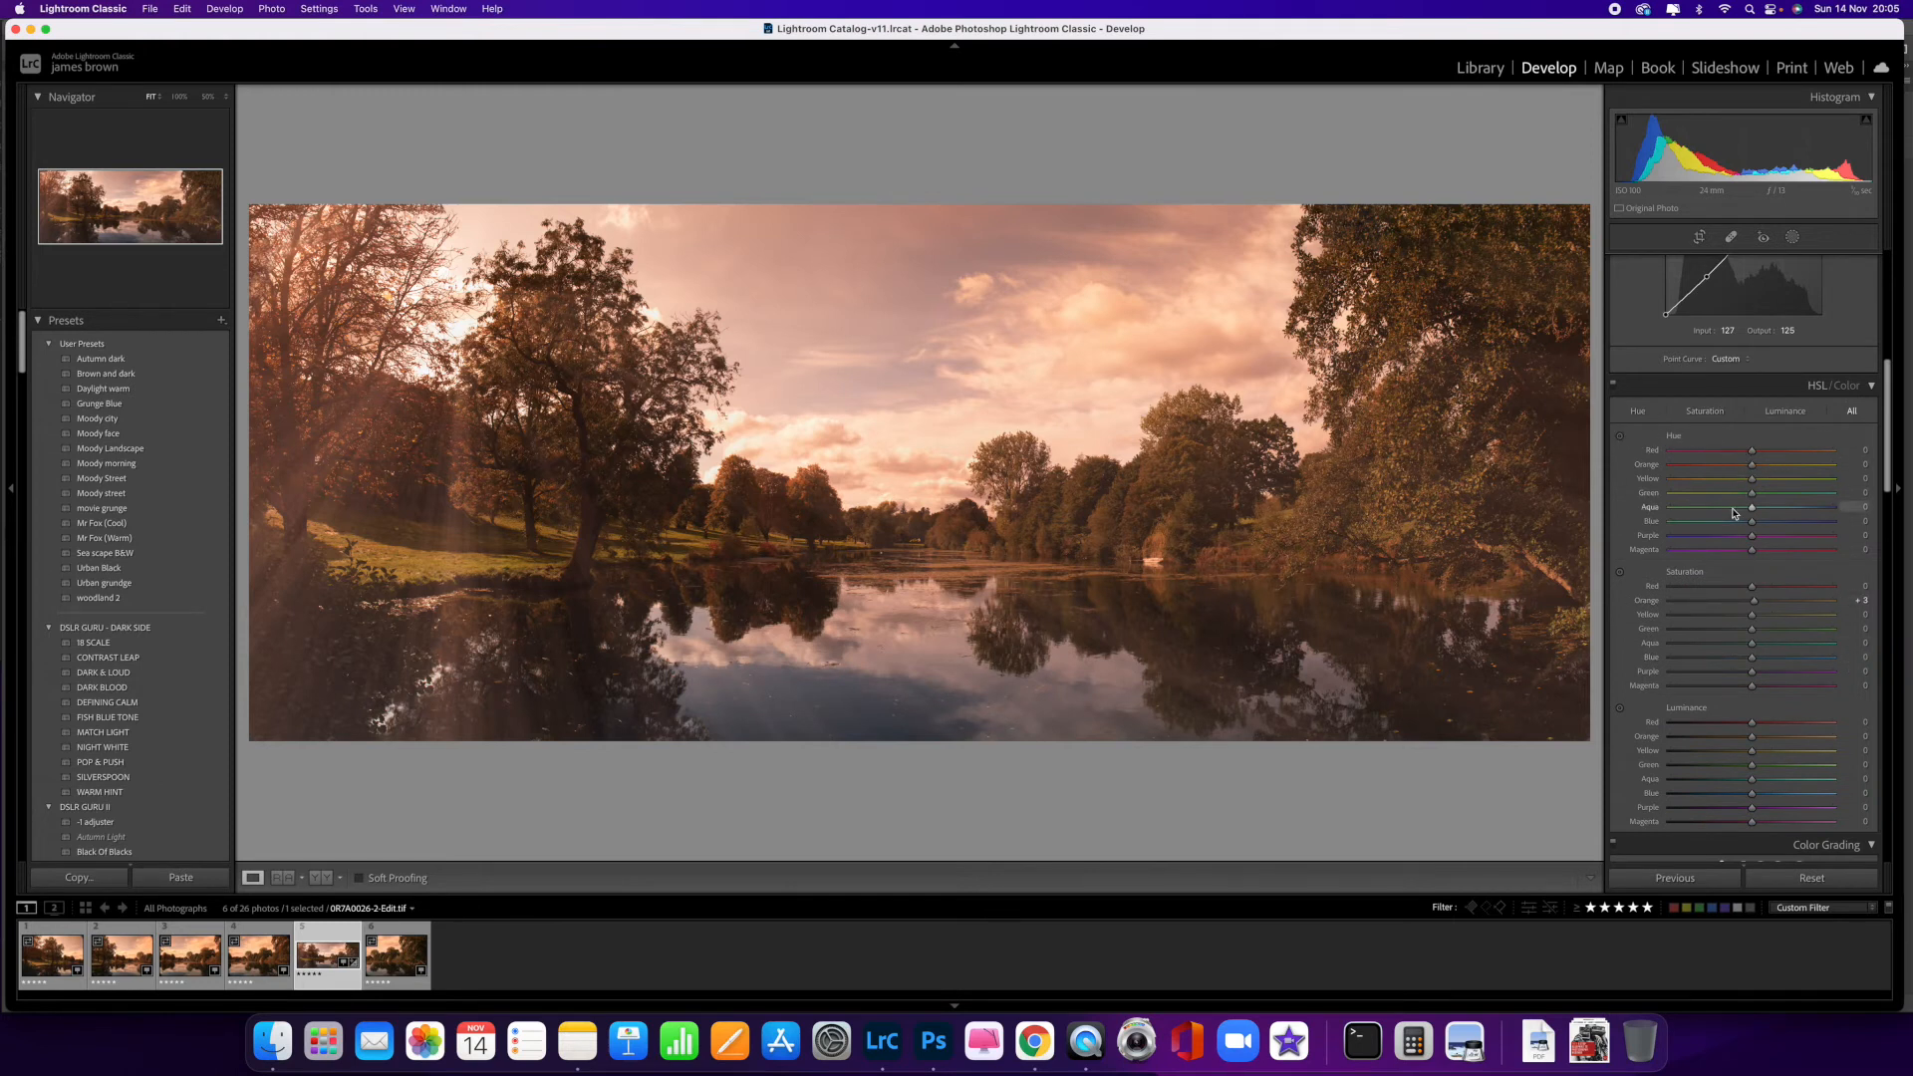
{"action": "scroll", "coordinate": [1738, 498], "scroll_direction": "down", "scroll_amount": 3}
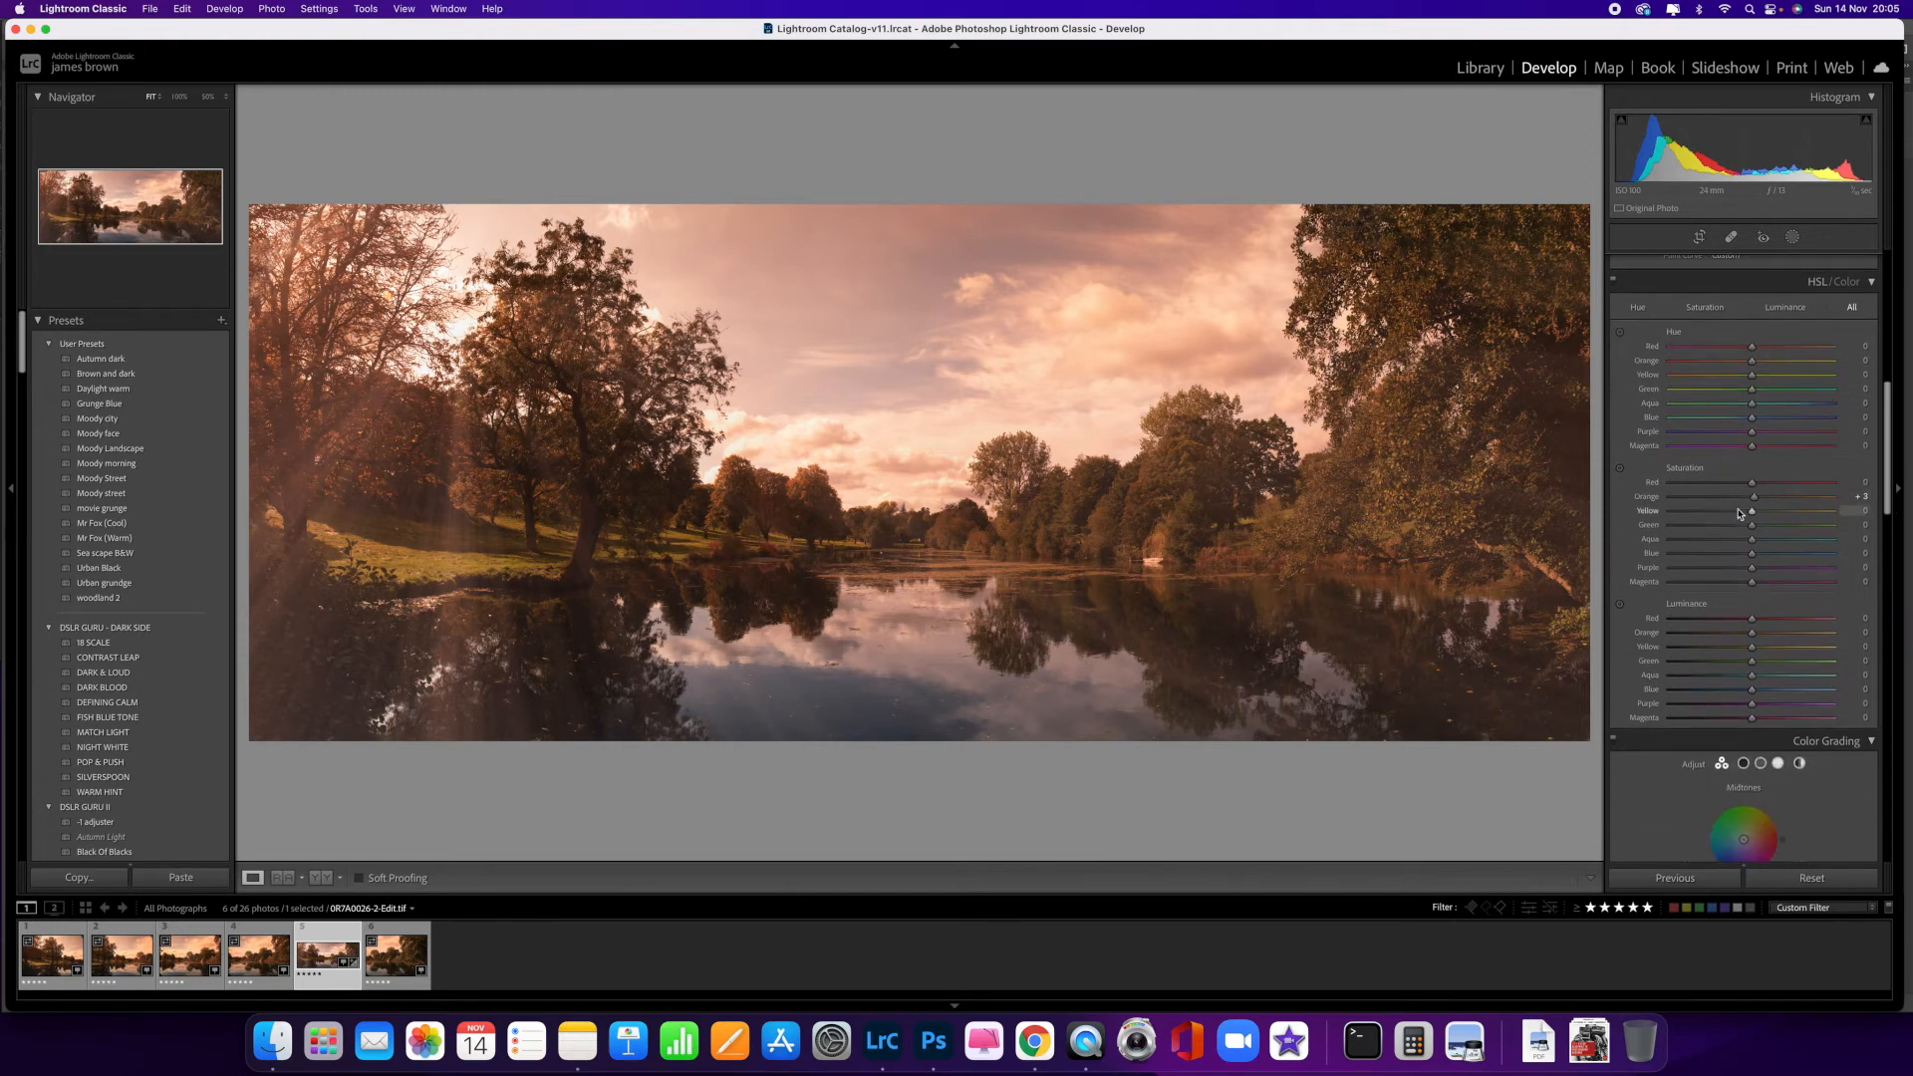
{"action": "left_click", "coordinate": [1622, 607]}
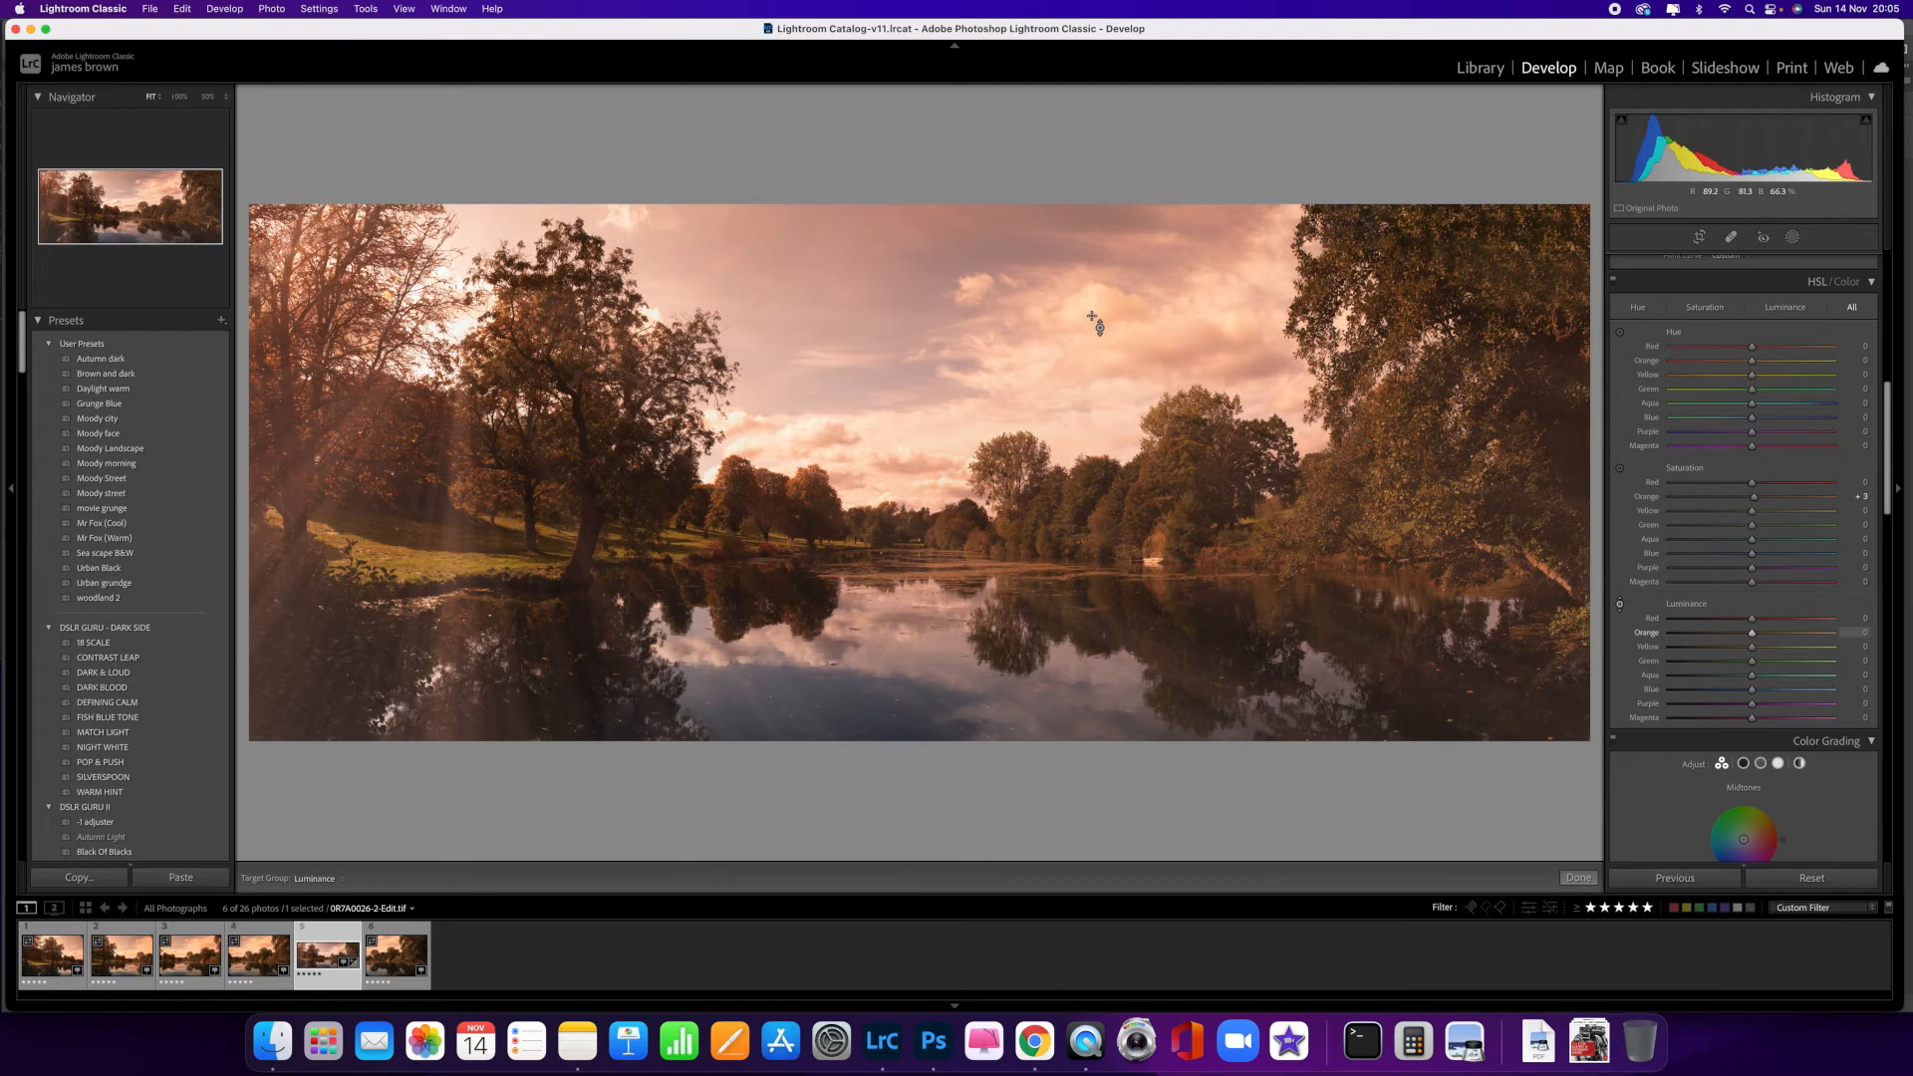
{"action": "mouse_move", "coordinate": [1095, 311]}
{"action": "left_mouse_down"}
{"action": "mouse_move", "coordinate": [1095, 283]}
{"action": "mouse_move", "coordinate": [1095, 383]}
{"action": "mouse_move", "coordinate": [1095, 295]}
{"action": "mouse_move", "coordinate": [1096, 319]}
{"action": "left_mouse_up"}
{"action": "left_click", "coordinate": [1620, 468]}
{"action": "mouse_move", "coordinate": [1095, 315]}
{"action": "left_mouse_down"}
{"action": "mouse_move", "coordinate": [1095, 249]}
{"action": "mouse_move", "coordinate": [1096, 336]}
{"action": "left_mouse_up"}
- Shift the HSL hues to Yellow +34 and Green +15
{"action": "left_click", "coordinate": [1615, 333]}
{"action": "mouse_move", "coordinate": [1096, 321]}
{"action": "left_mouse_down"}
{"action": "mouse_move", "coordinate": [1096, 295]}
{"action": "mouse_move", "coordinate": [1096, 345]}
{"action": "left_mouse_up"}
{"action": "left_click", "coordinate": [1776, 389]}
{"action": "mouse_move", "coordinate": [1776, 391]}
{"action": "left_mouse_down"}
{"action": "mouse_move", "coordinate": [1736, 391]}
{"action": "mouse_move", "coordinate": [1811, 386]}
{"action": "mouse_move", "coordinate": [1718, 390]}
{"action": "mouse_move", "coordinate": [1765, 389]}
{"action": "left_mouse_up"}
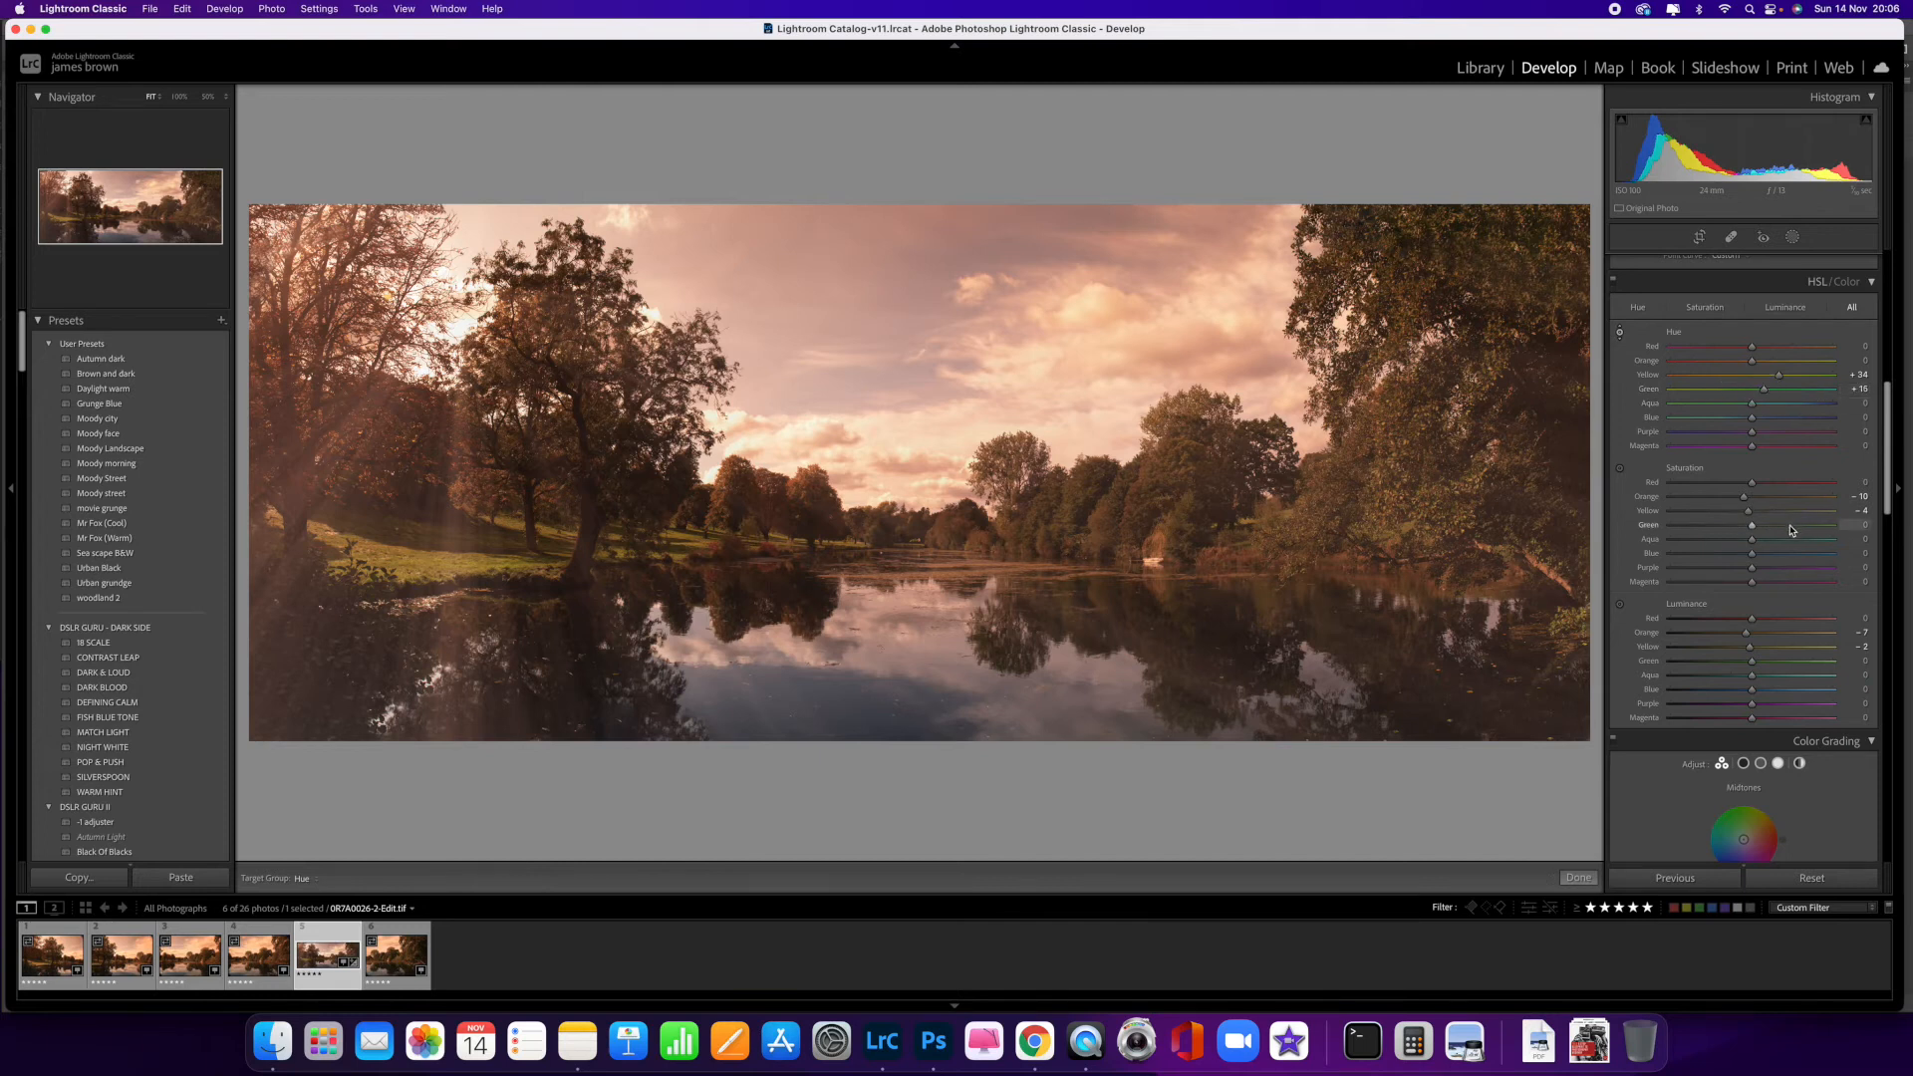
- Set the green saturation to +37 and the green luminance to +28, and check the sky up close
{"action": "left_click_drag", "start_coordinate": [1790, 530], "coordinate": [1782, 525]}
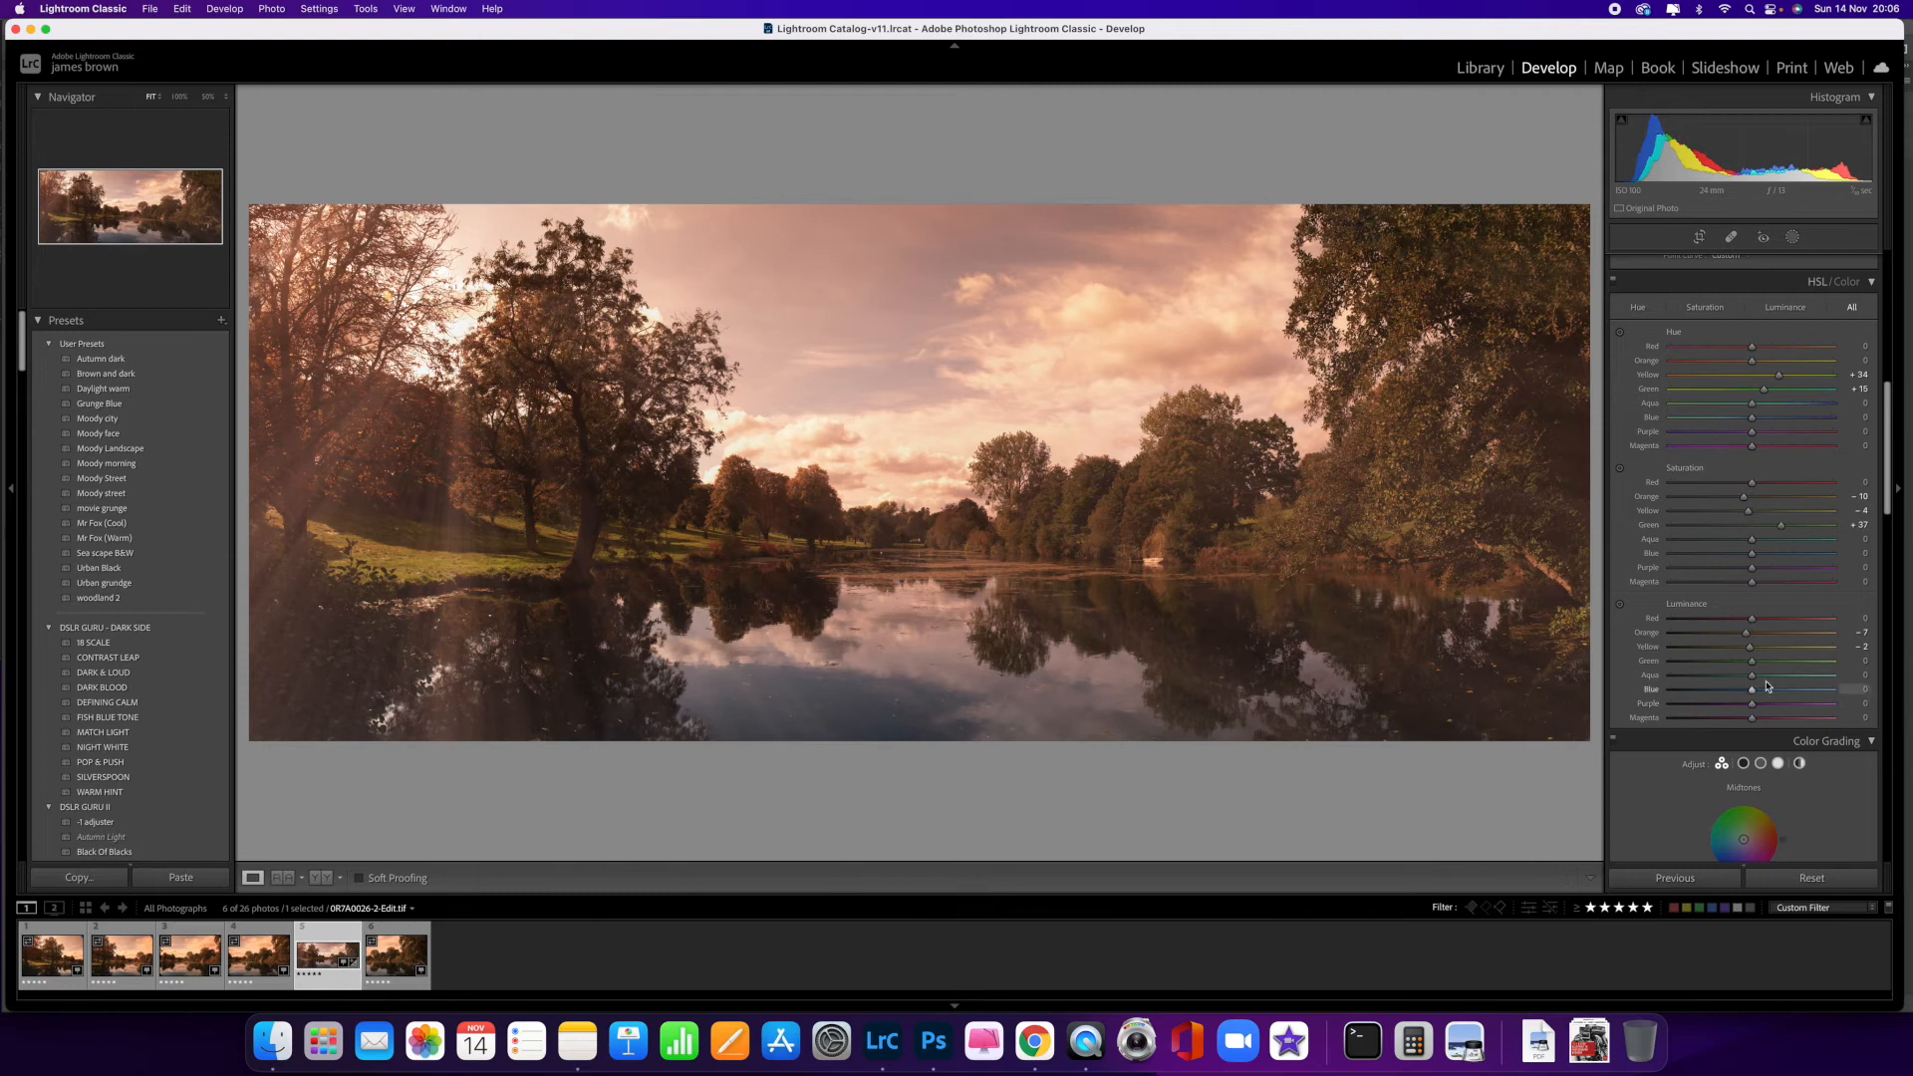
{"action": "mouse_move", "coordinate": [1783, 664]}
{"action": "left_mouse_down"}
{"action": "mouse_move", "coordinate": [1714, 665]}
{"action": "mouse_move", "coordinate": [1774, 661]}
{"action": "left_mouse_up"}
{"action": "left_click_drag", "start_coordinate": [867, 426], "coordinate": [1293, 443]}
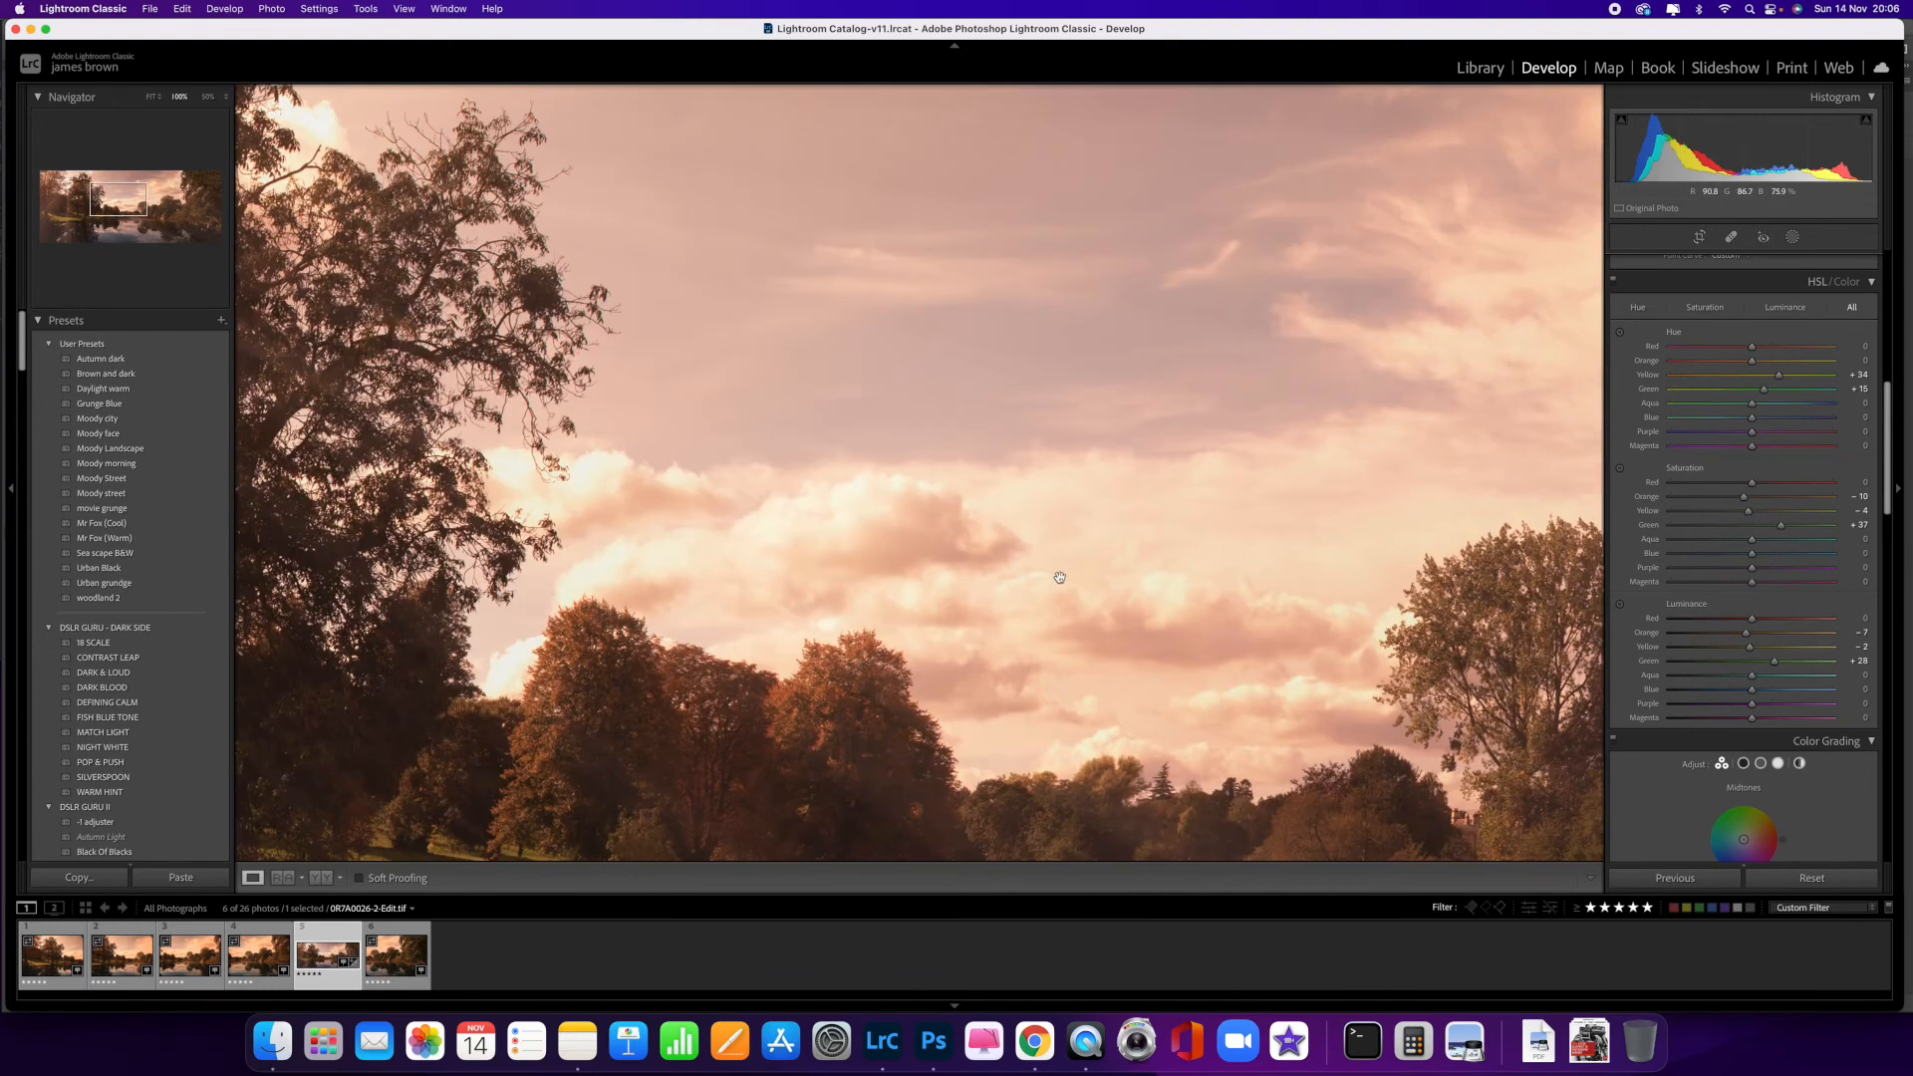
{"action": "left_click", "coordinate": [1118, 596]}
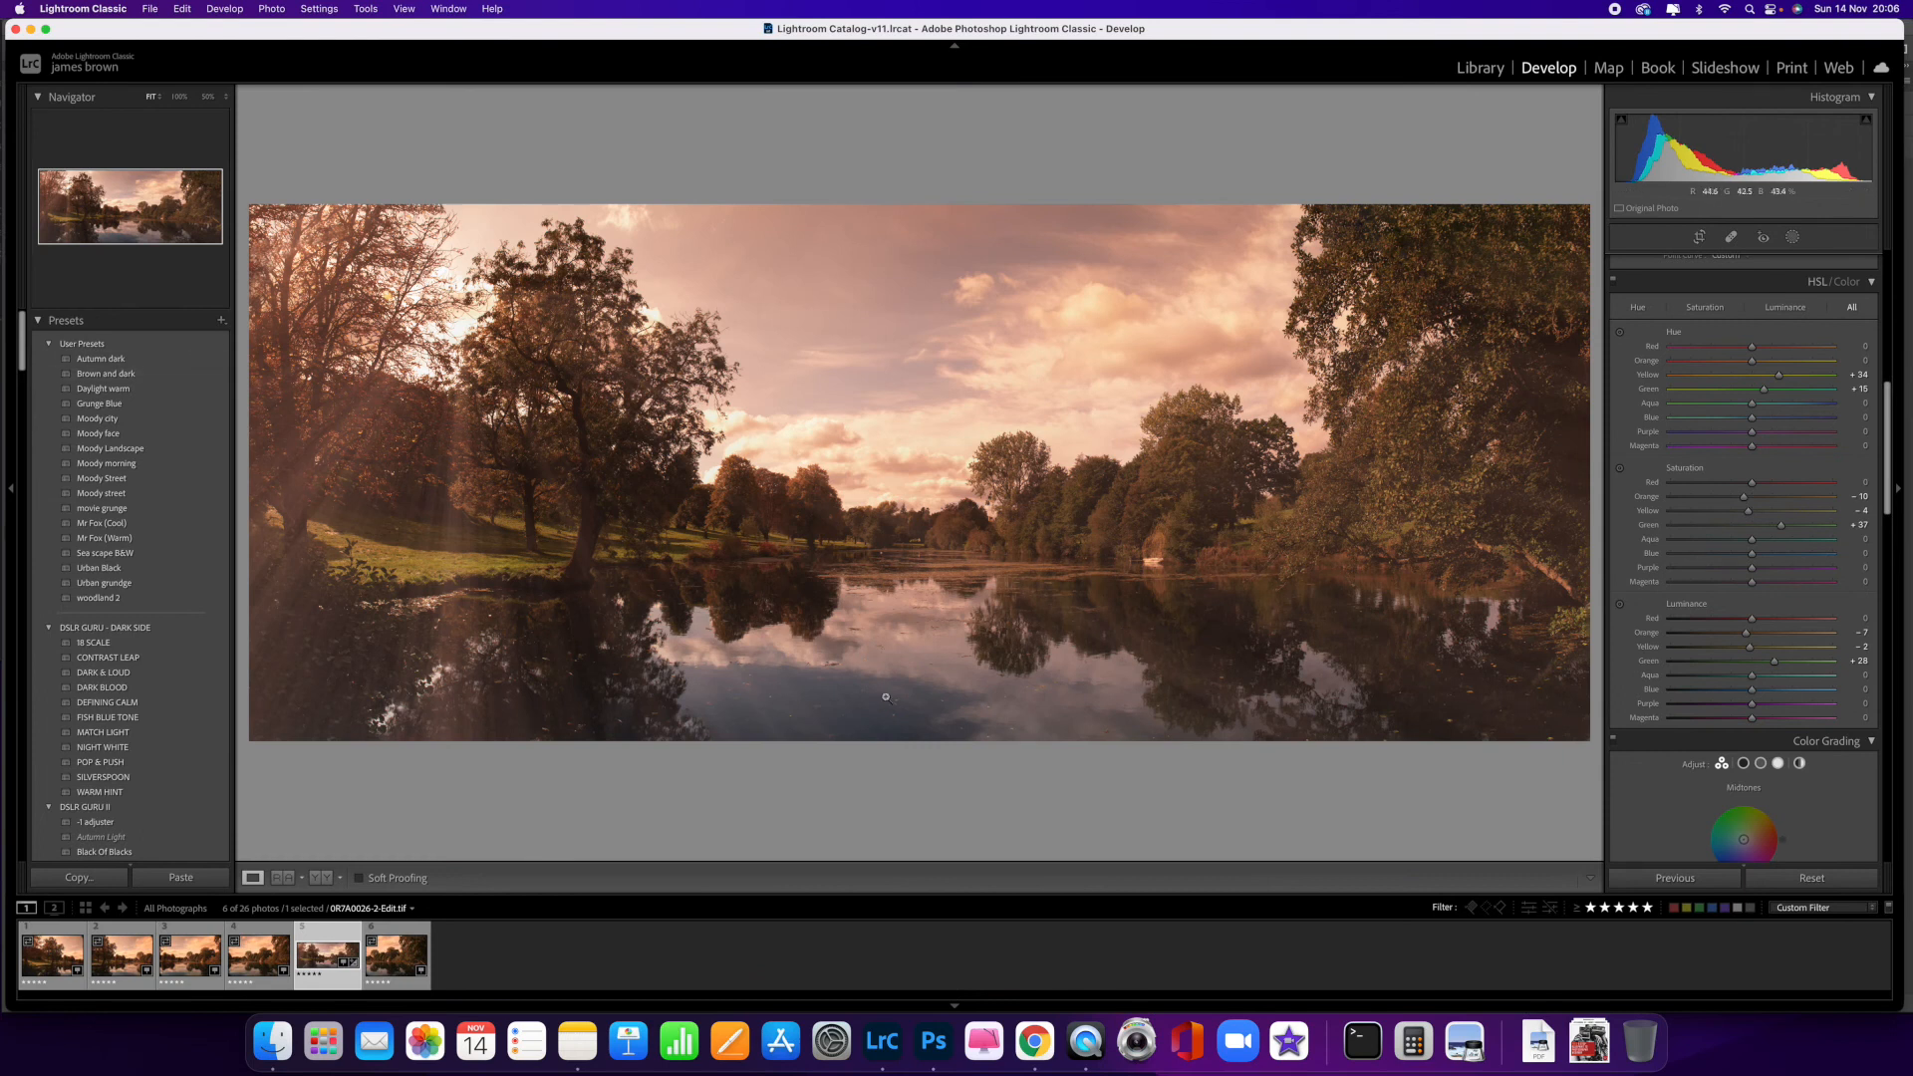
- Give the shadows a subtle blue tint with the Color Grading shadows wheel
{"action": "scroll", "coordinate": [1814, 688], "scroll_direction": "down", "scroll_amount": 6}
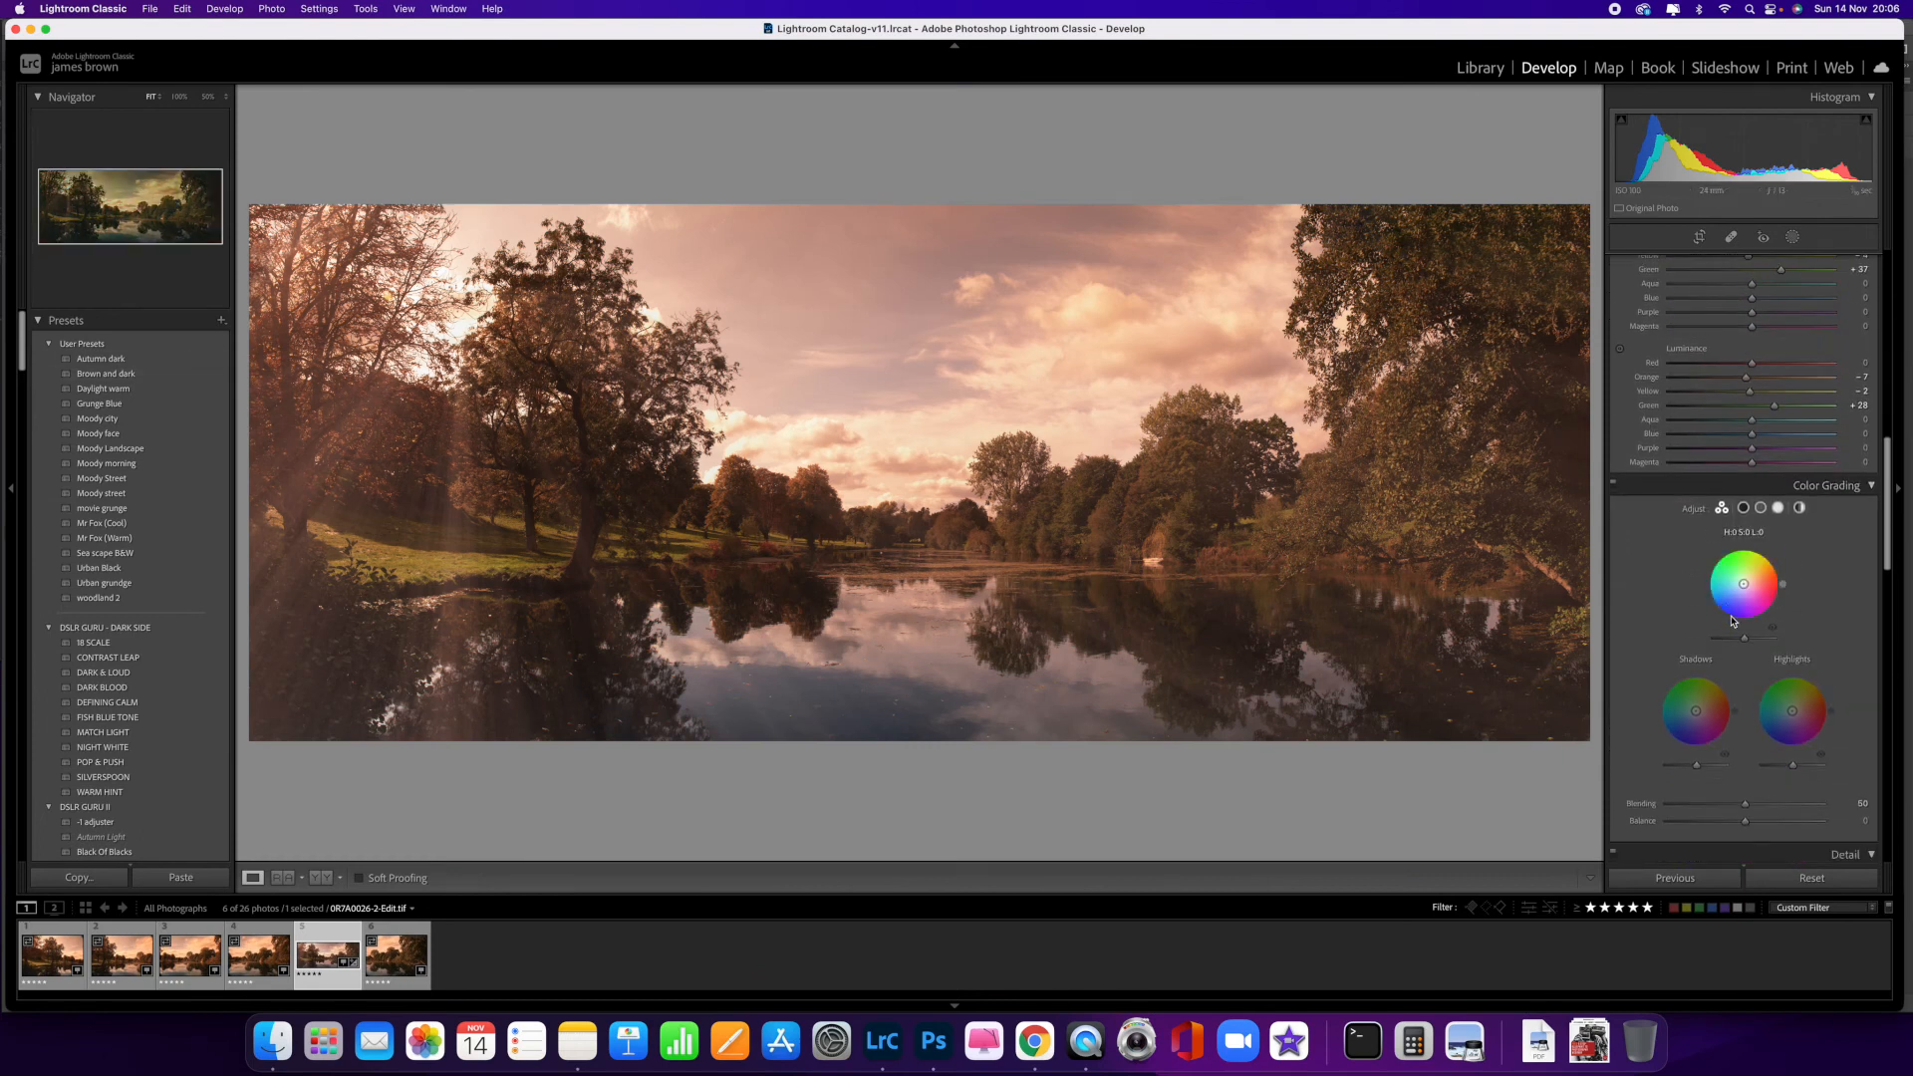
{"action": "scroll", "coordinate": [1734, 607], "scroll_direction": "down", "scroll_amount": 2}
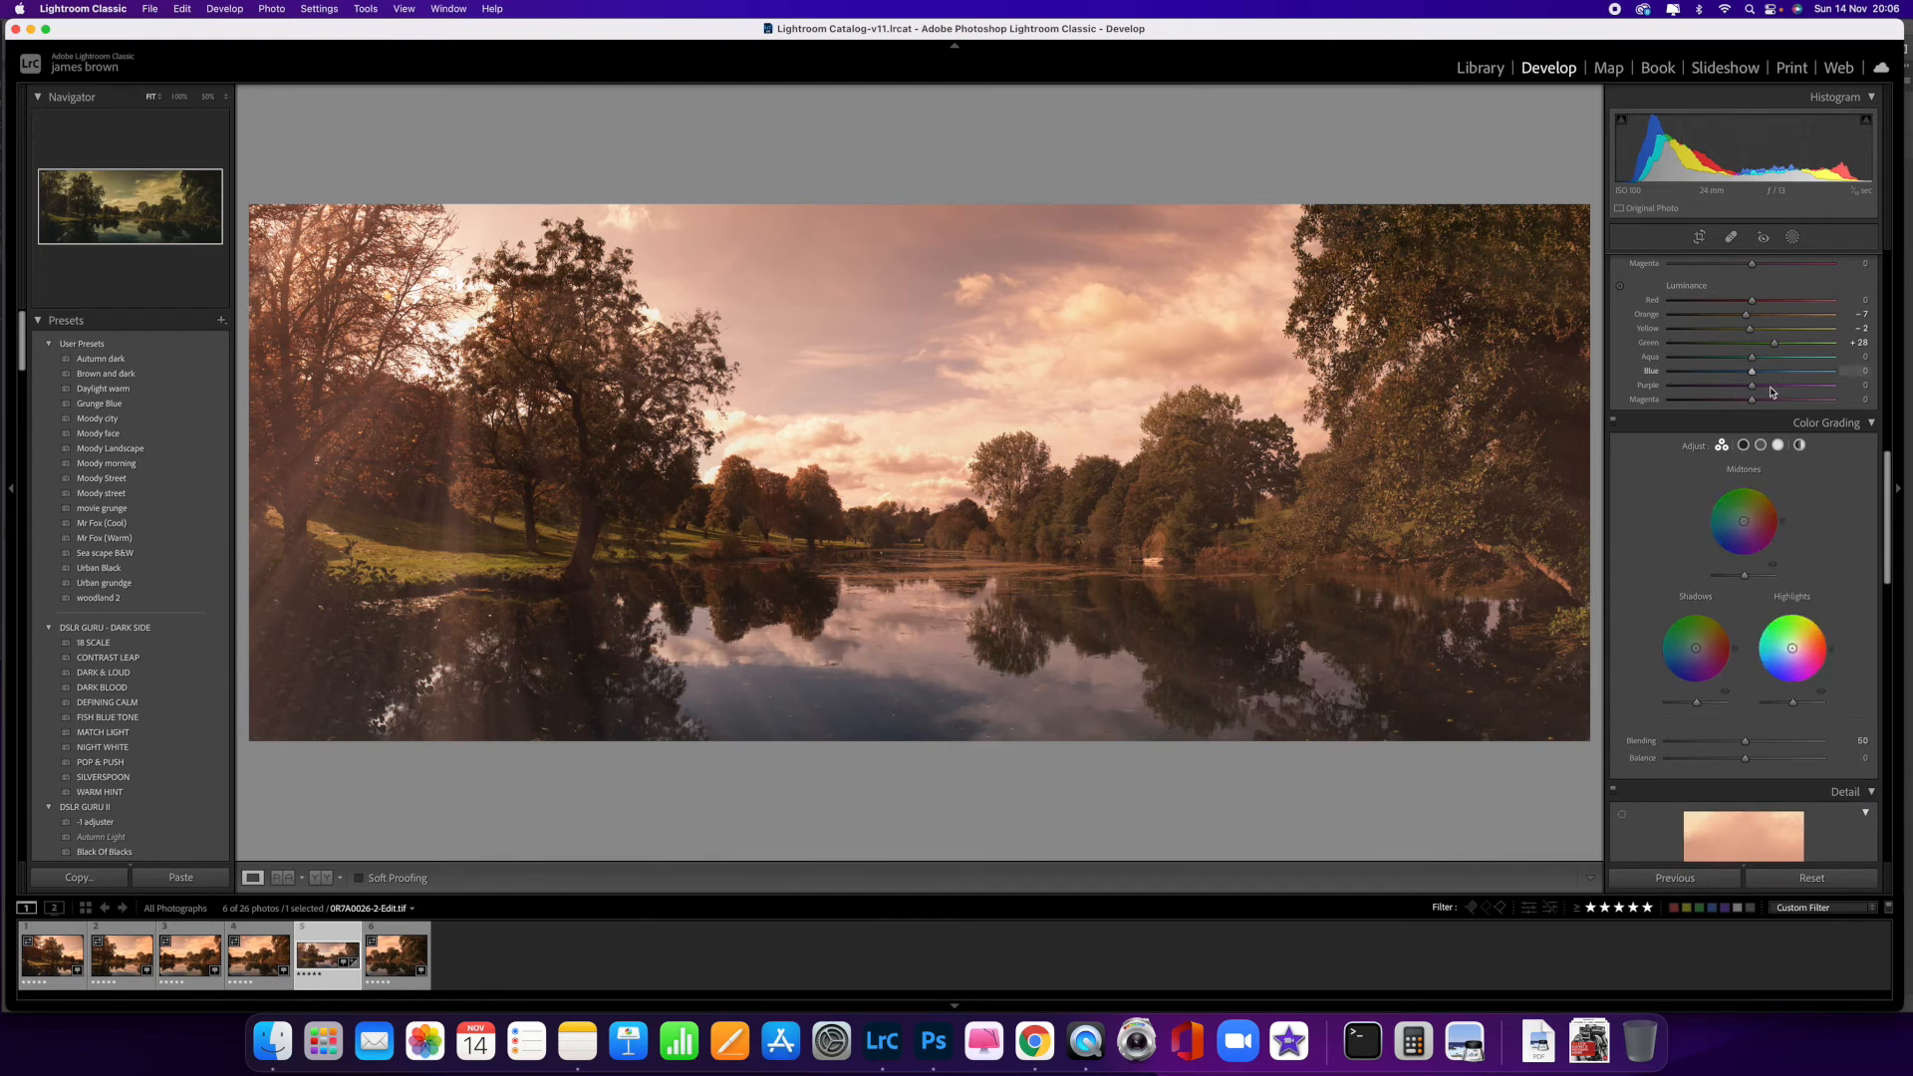
{"action": "left_click", "coordinate": [1743, 445]}
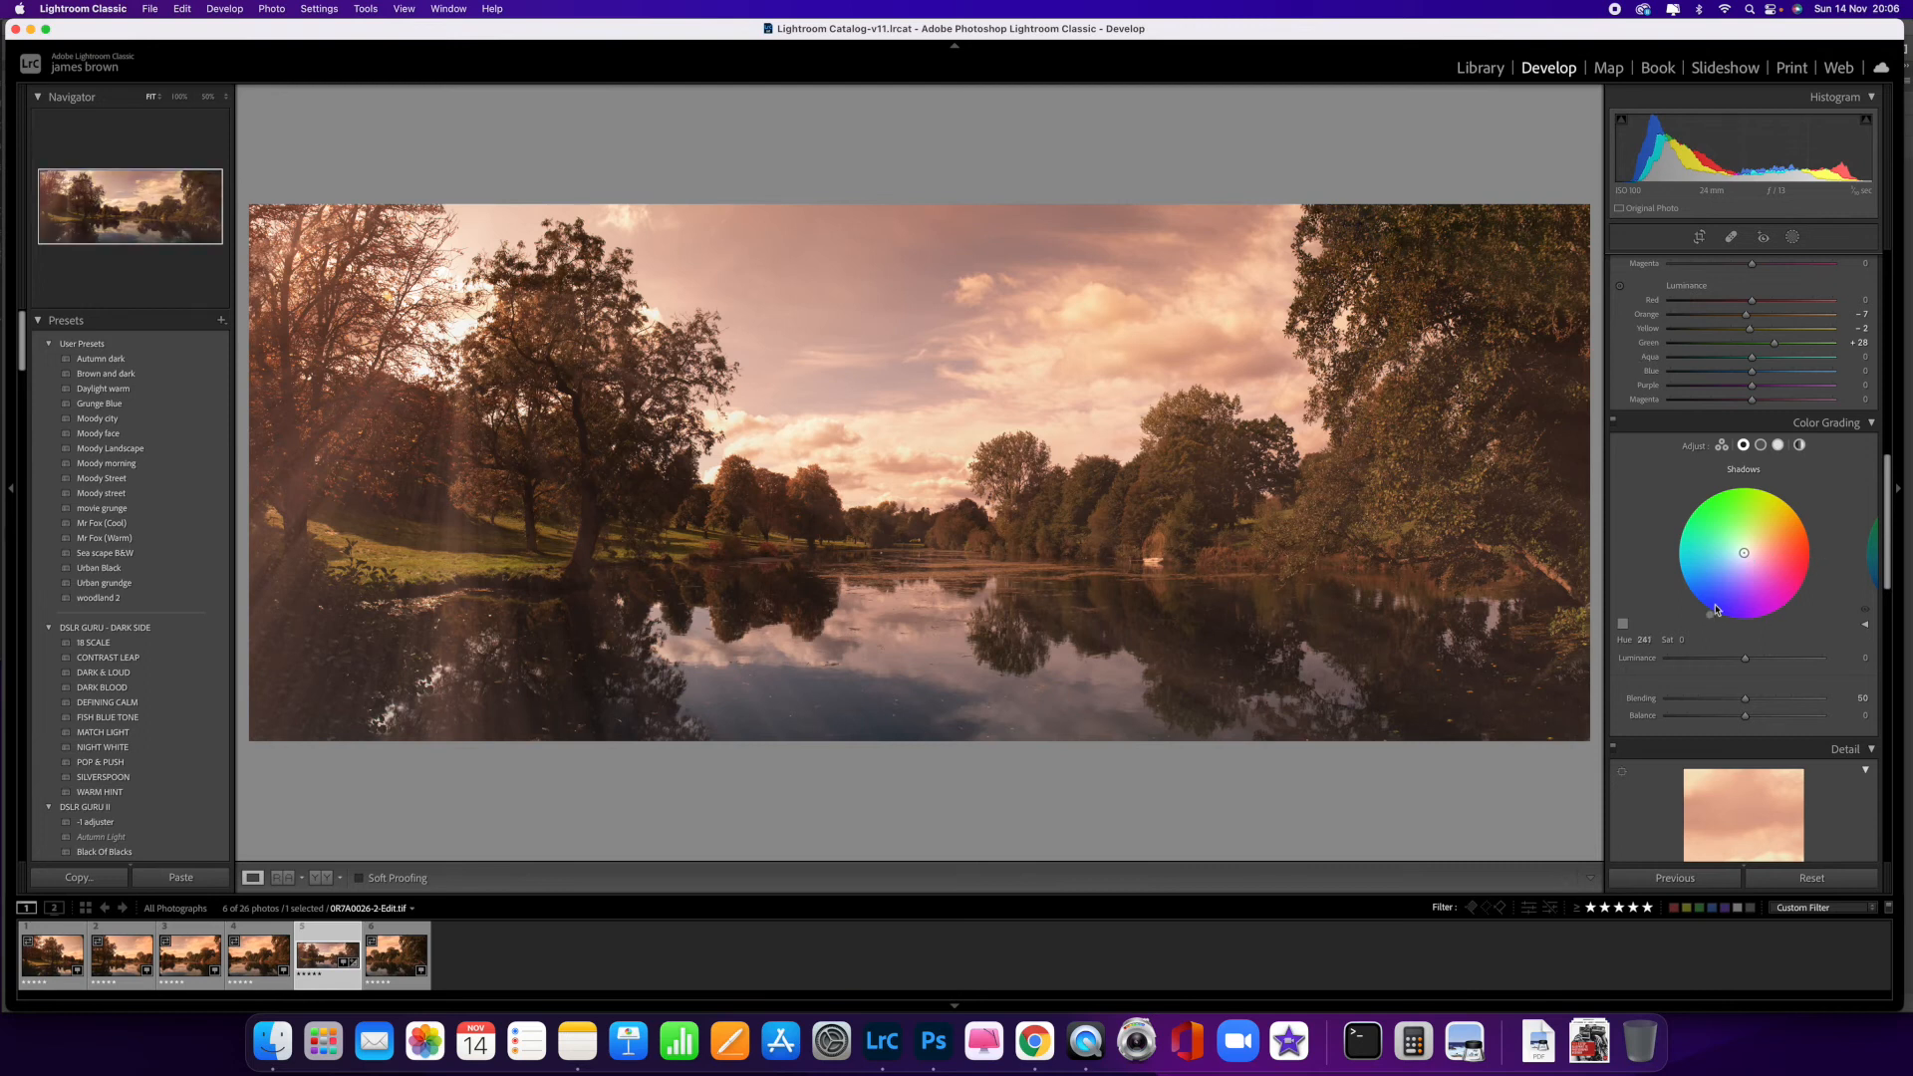
{"action": "left_click_drag", "start_coordinate": [1743, 560], "coordinate": [1740, 560]}
{"action": "left_click_drag", "start_coordinate": [1740, 559], "coordinate": [1741, 557]}
- Try a warm tint in the Color Grading highlights and return their saturation to 0
{"action": "left_click", "coordinate": [1761, 446]}
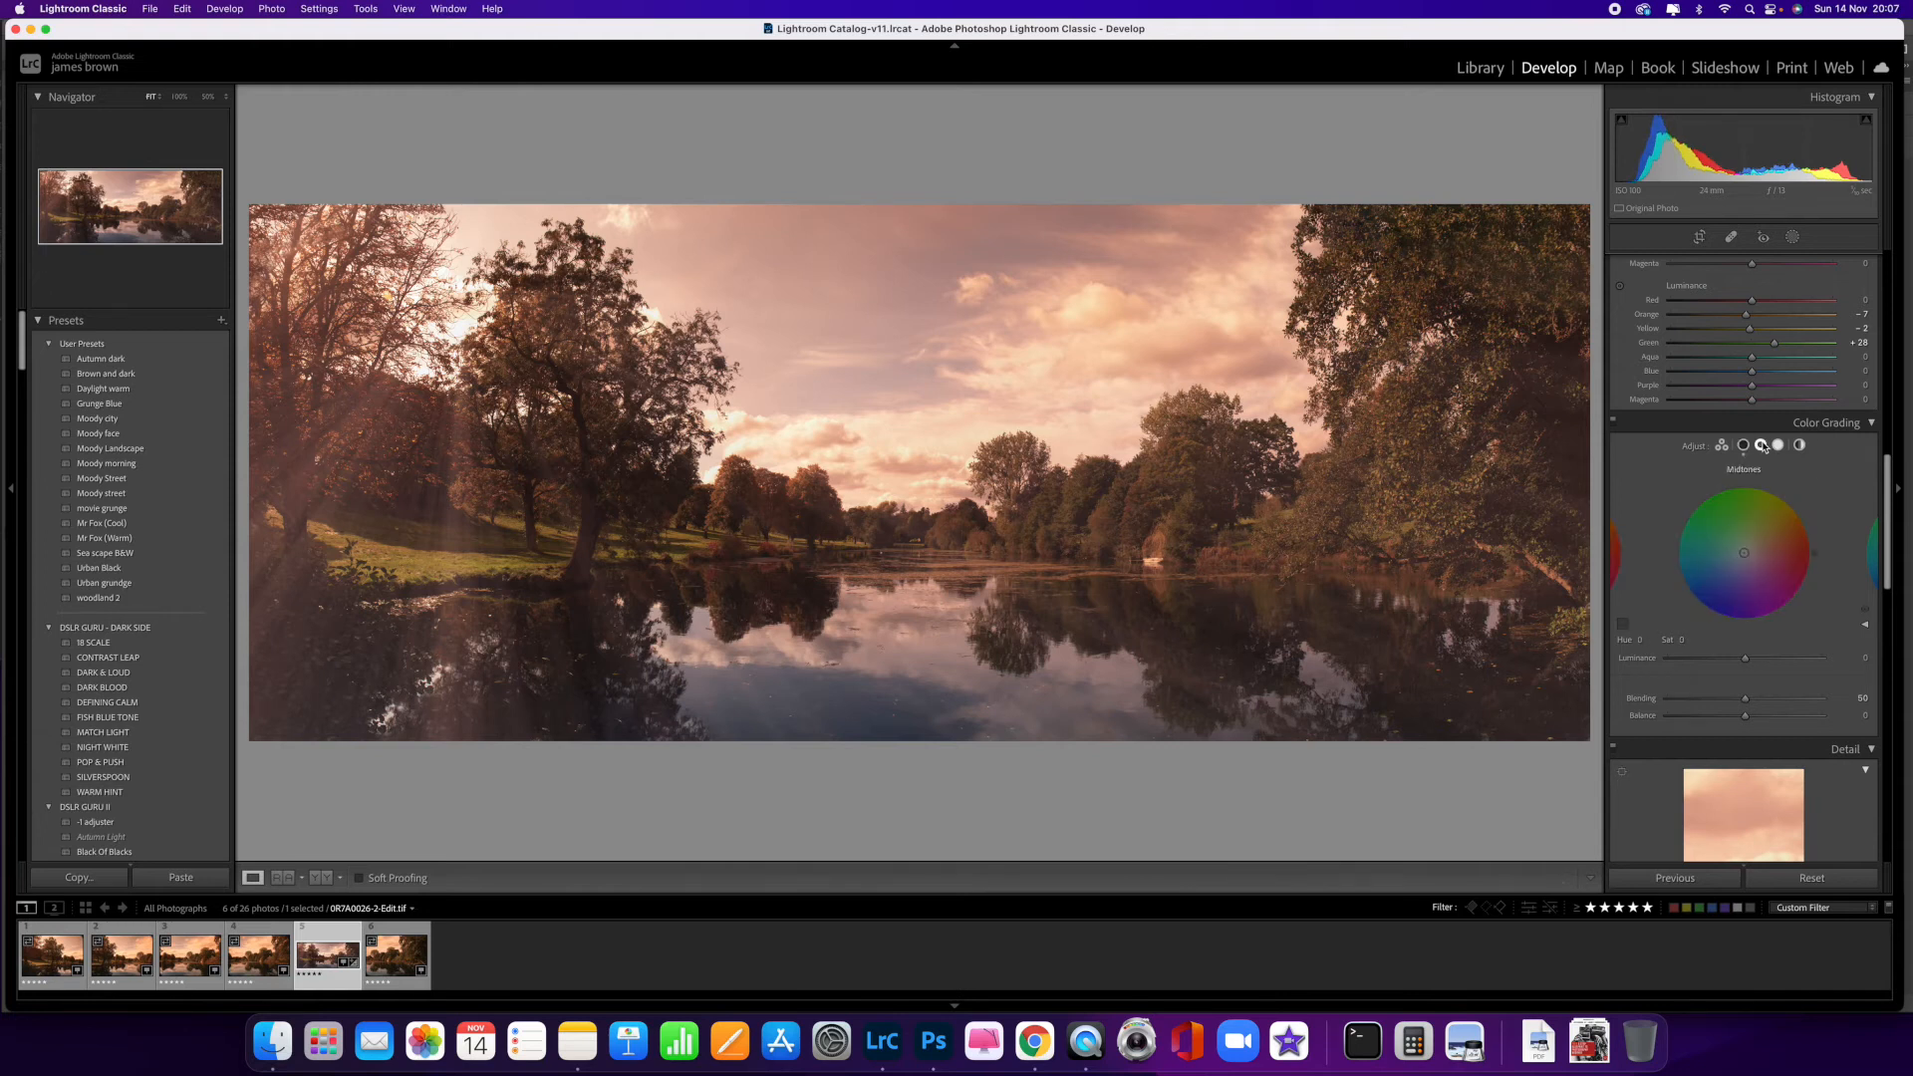
{"action": "left_click", "coordinate": [1779, 446]}
{"action": "left_click_drag", "start_coordinate": [1815, 556], "coordinate": [1750, 547]}
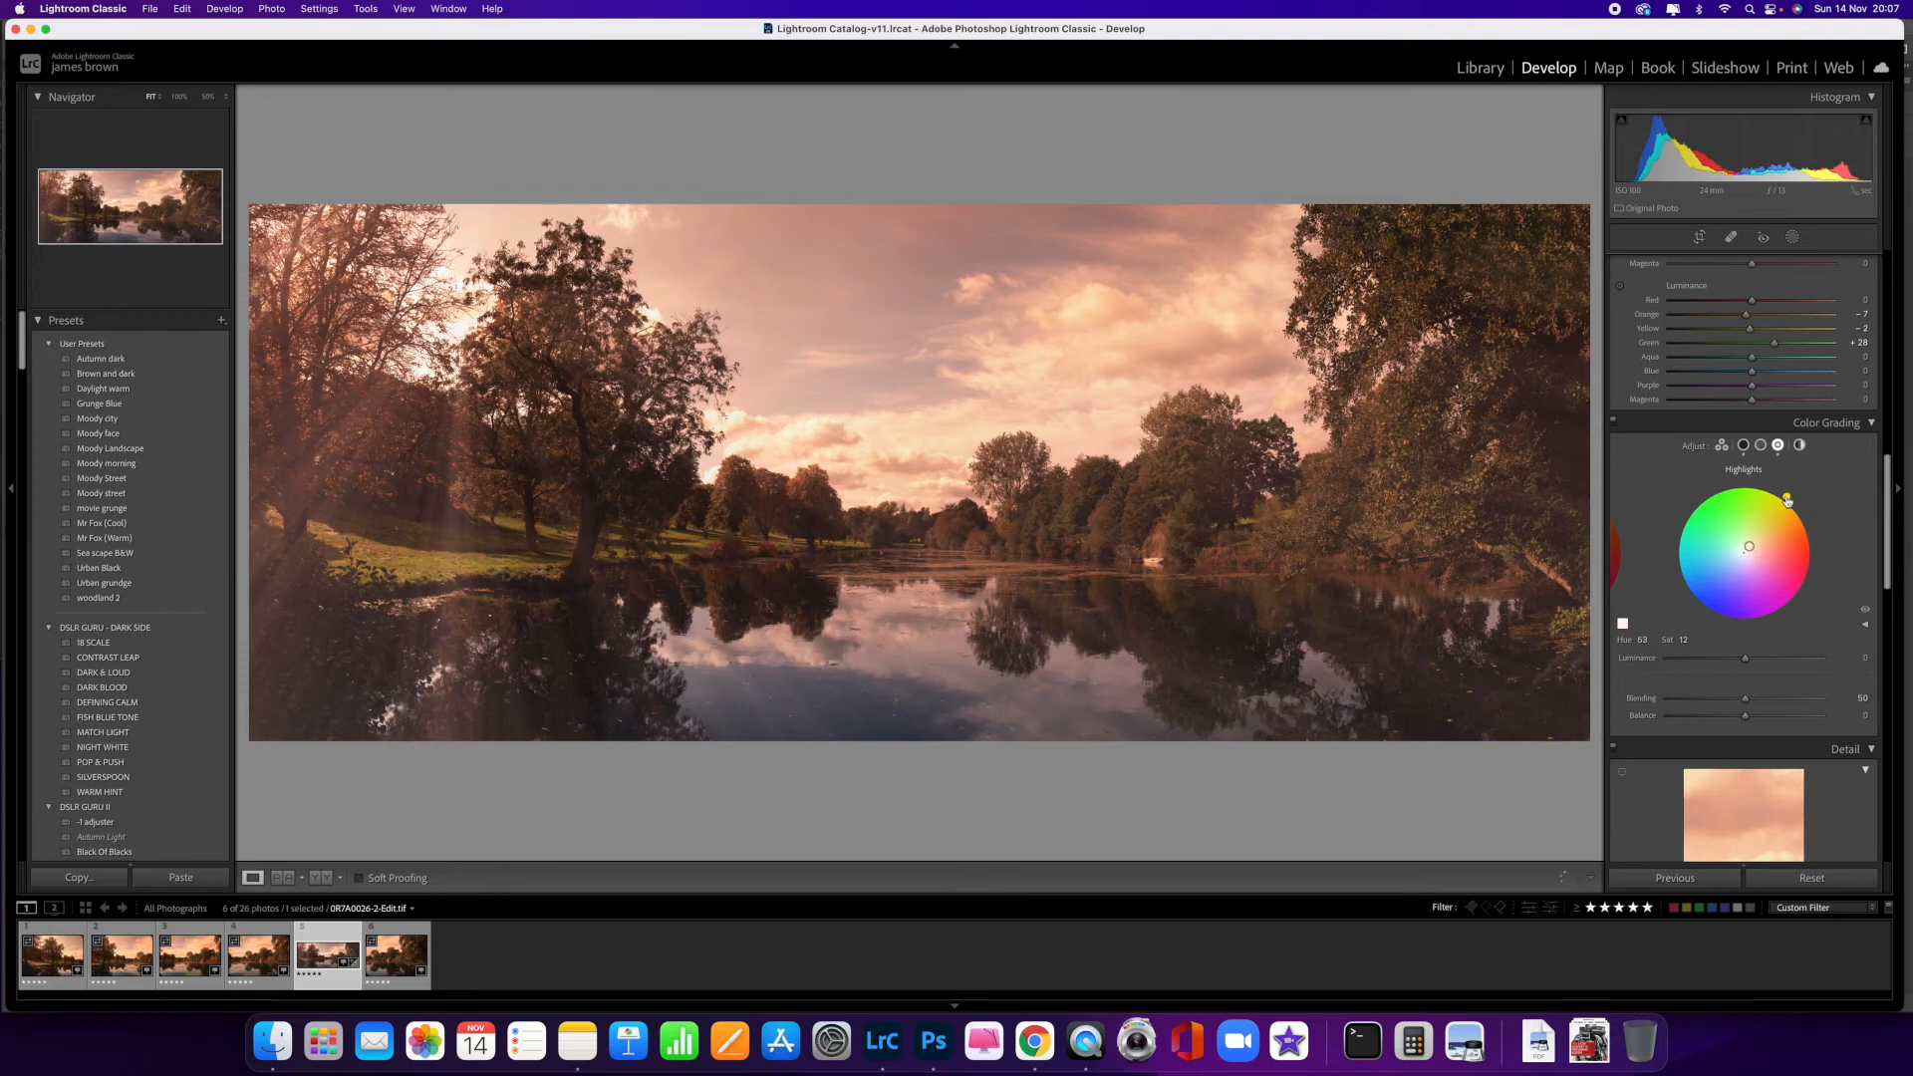
{"action": "left_click_drag", "start_coordinate": [1745, 552], "coordinate": [1746, 556]}
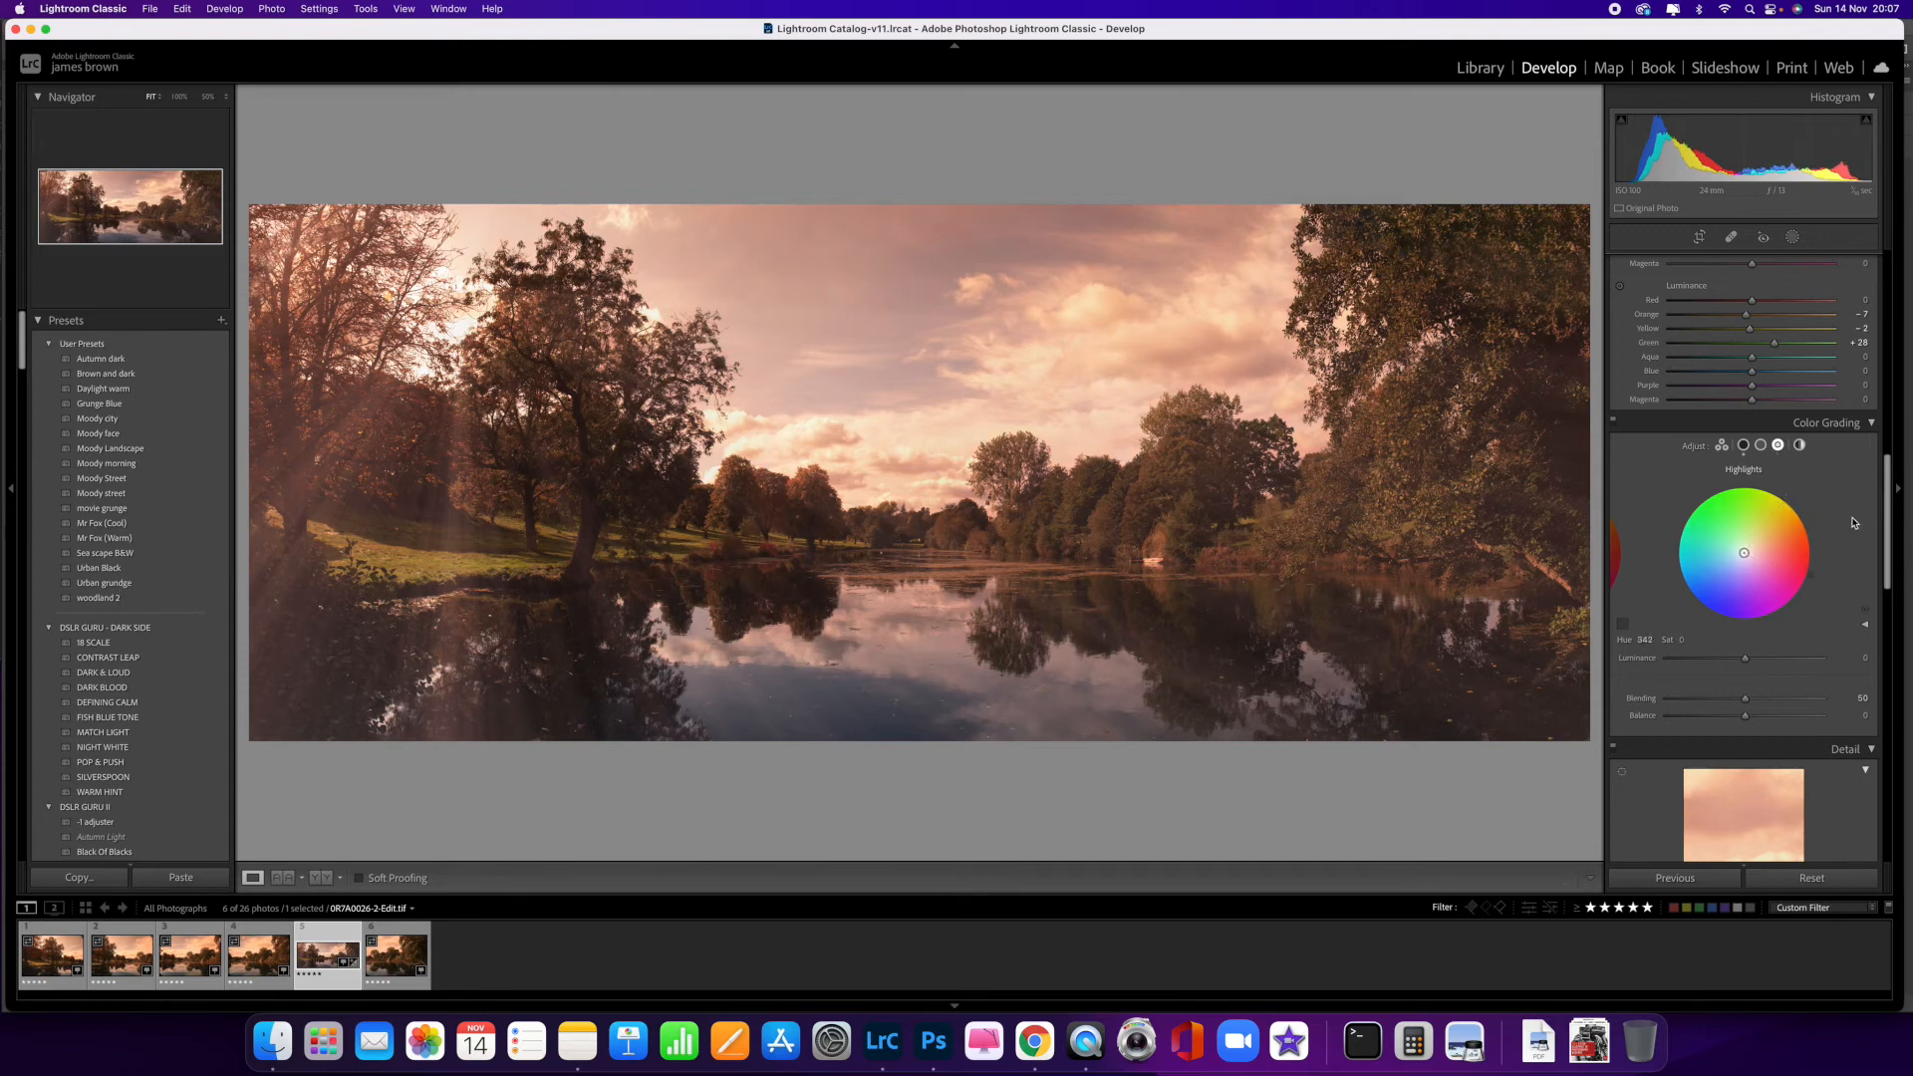
- Test warm and cool tints on the Color Grading midtones and settle on Hue 233 with Saturation 7
{"action": "left_click", "coordinate": [1761, 445]}
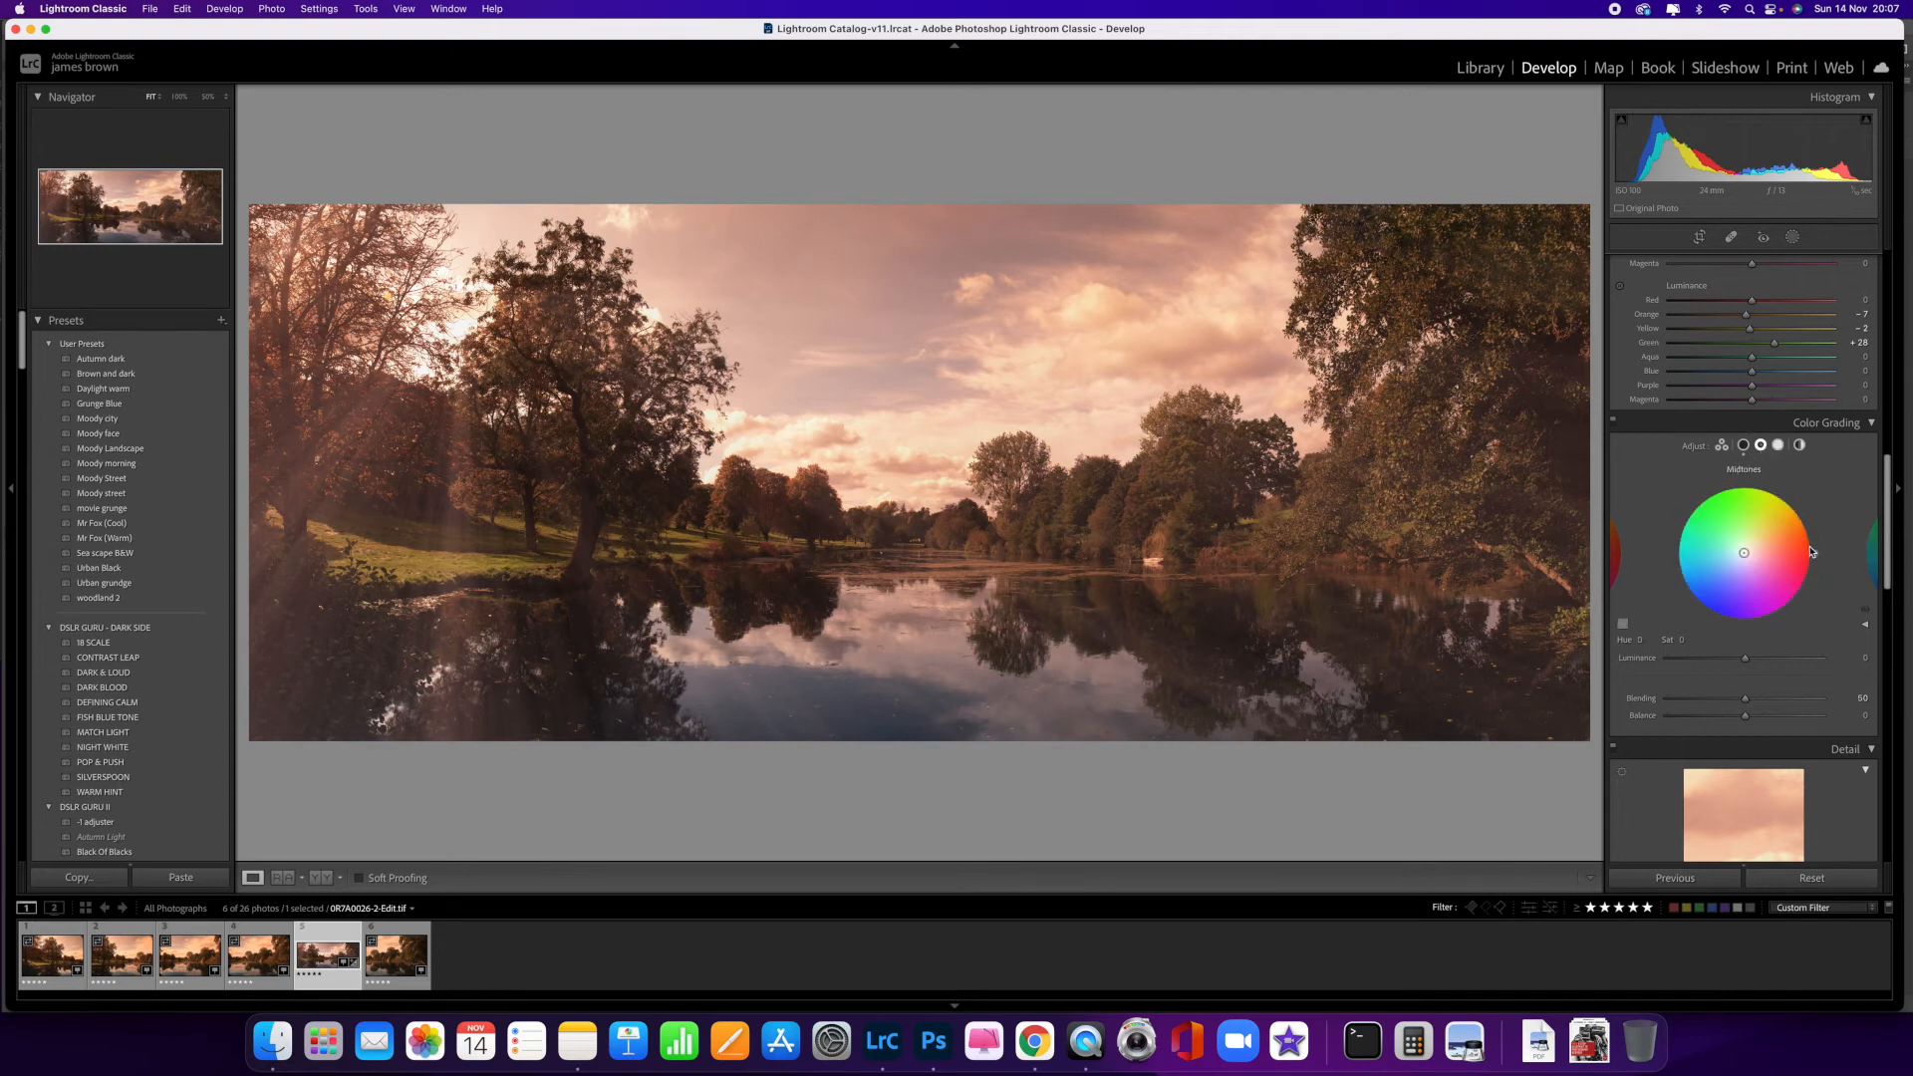
{"action": "left_click_drag", "start_coordinate": [1815, 552], "coordinate": [1798, 508]}
{"action": "left_click_drag", "start_coordinate": [1744, 557], "coordinate": [1743, 554]}
{"action": "left_click_drag", "start_coordinate": [1741, 556], "coordinate": [1752, 546]}
{"action": "left_click_drag", "start_coordinate": [1741, 551], "coordinate": [1725, 571]}
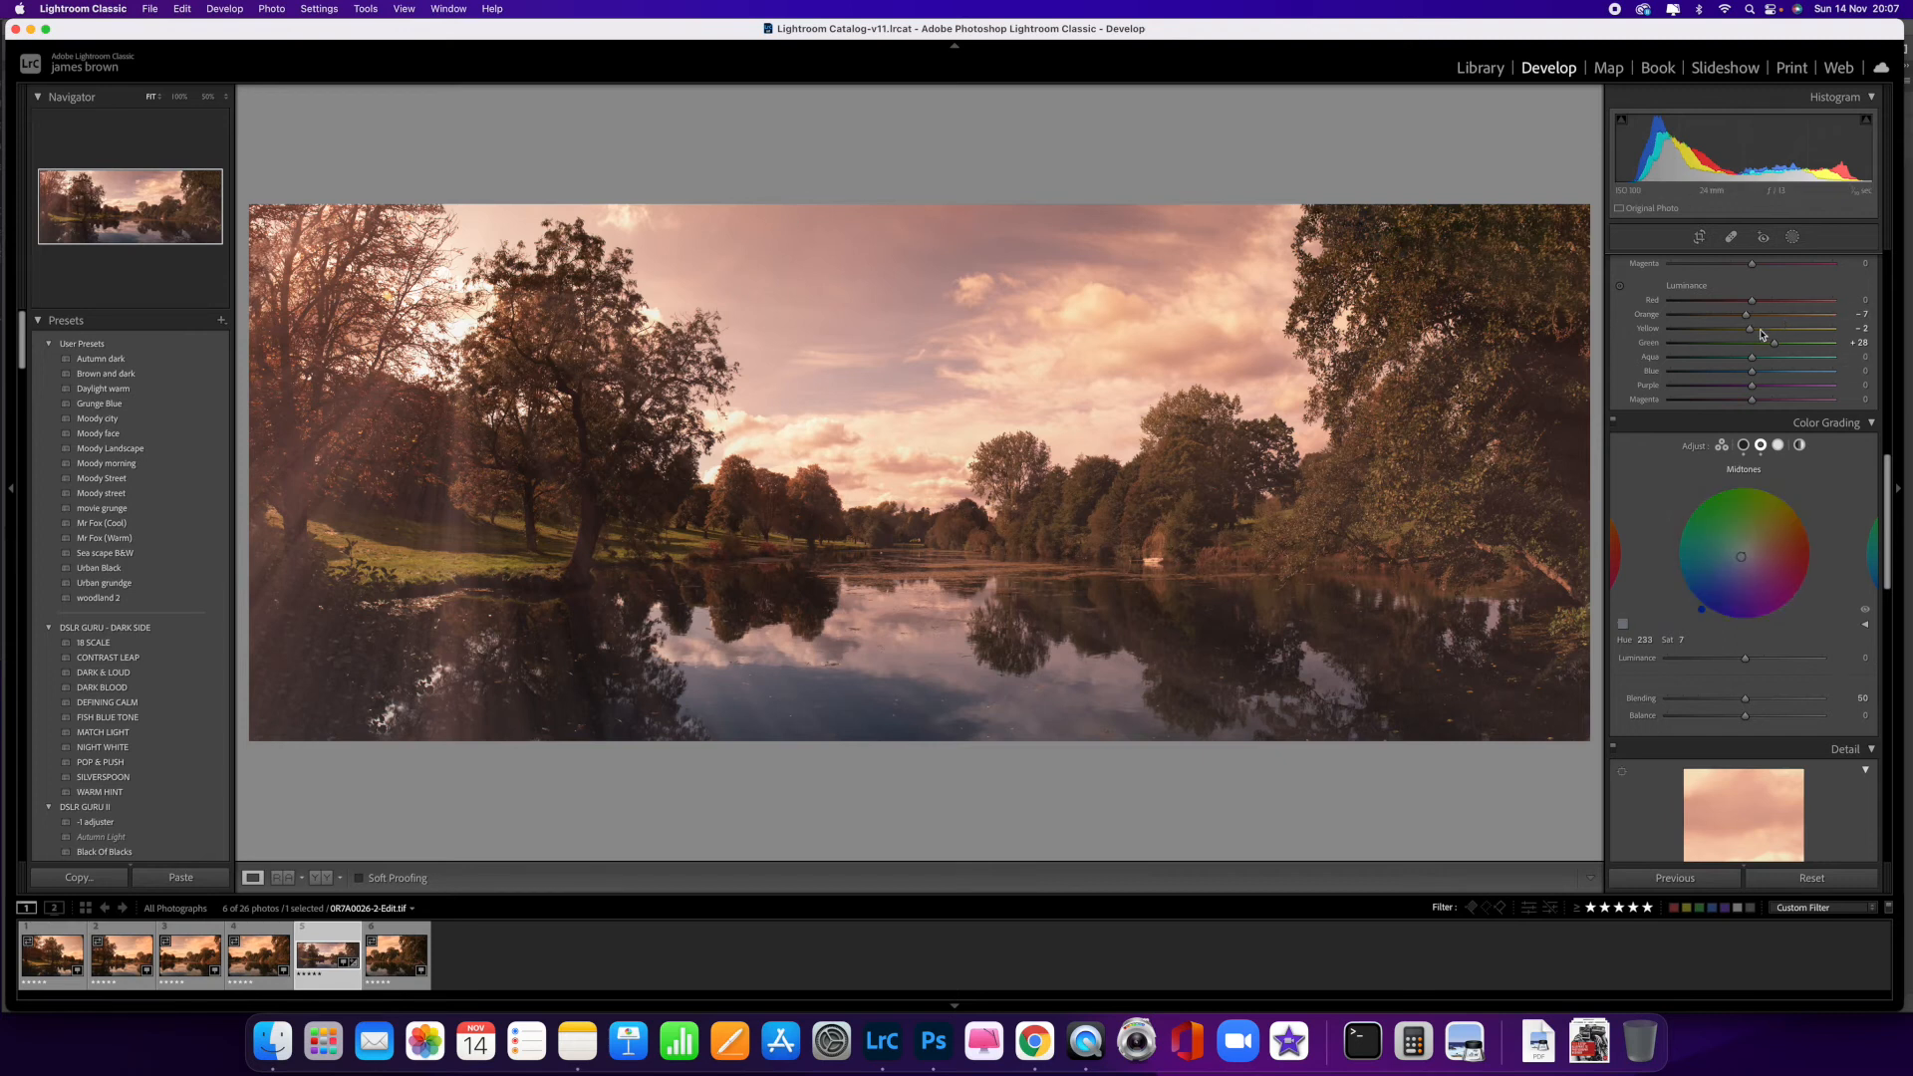
- Test a much warmer white balance on the panorama and settle on a slight increase in Temp
{"action": "scroll", "coordinate": [1782, 531], "scroll_direction": "up", "scroll_amount": 4}
{"action": "scroll", "coordinate": [1782, 531], "scroll_direction": "up", "scroll_amount": 10}
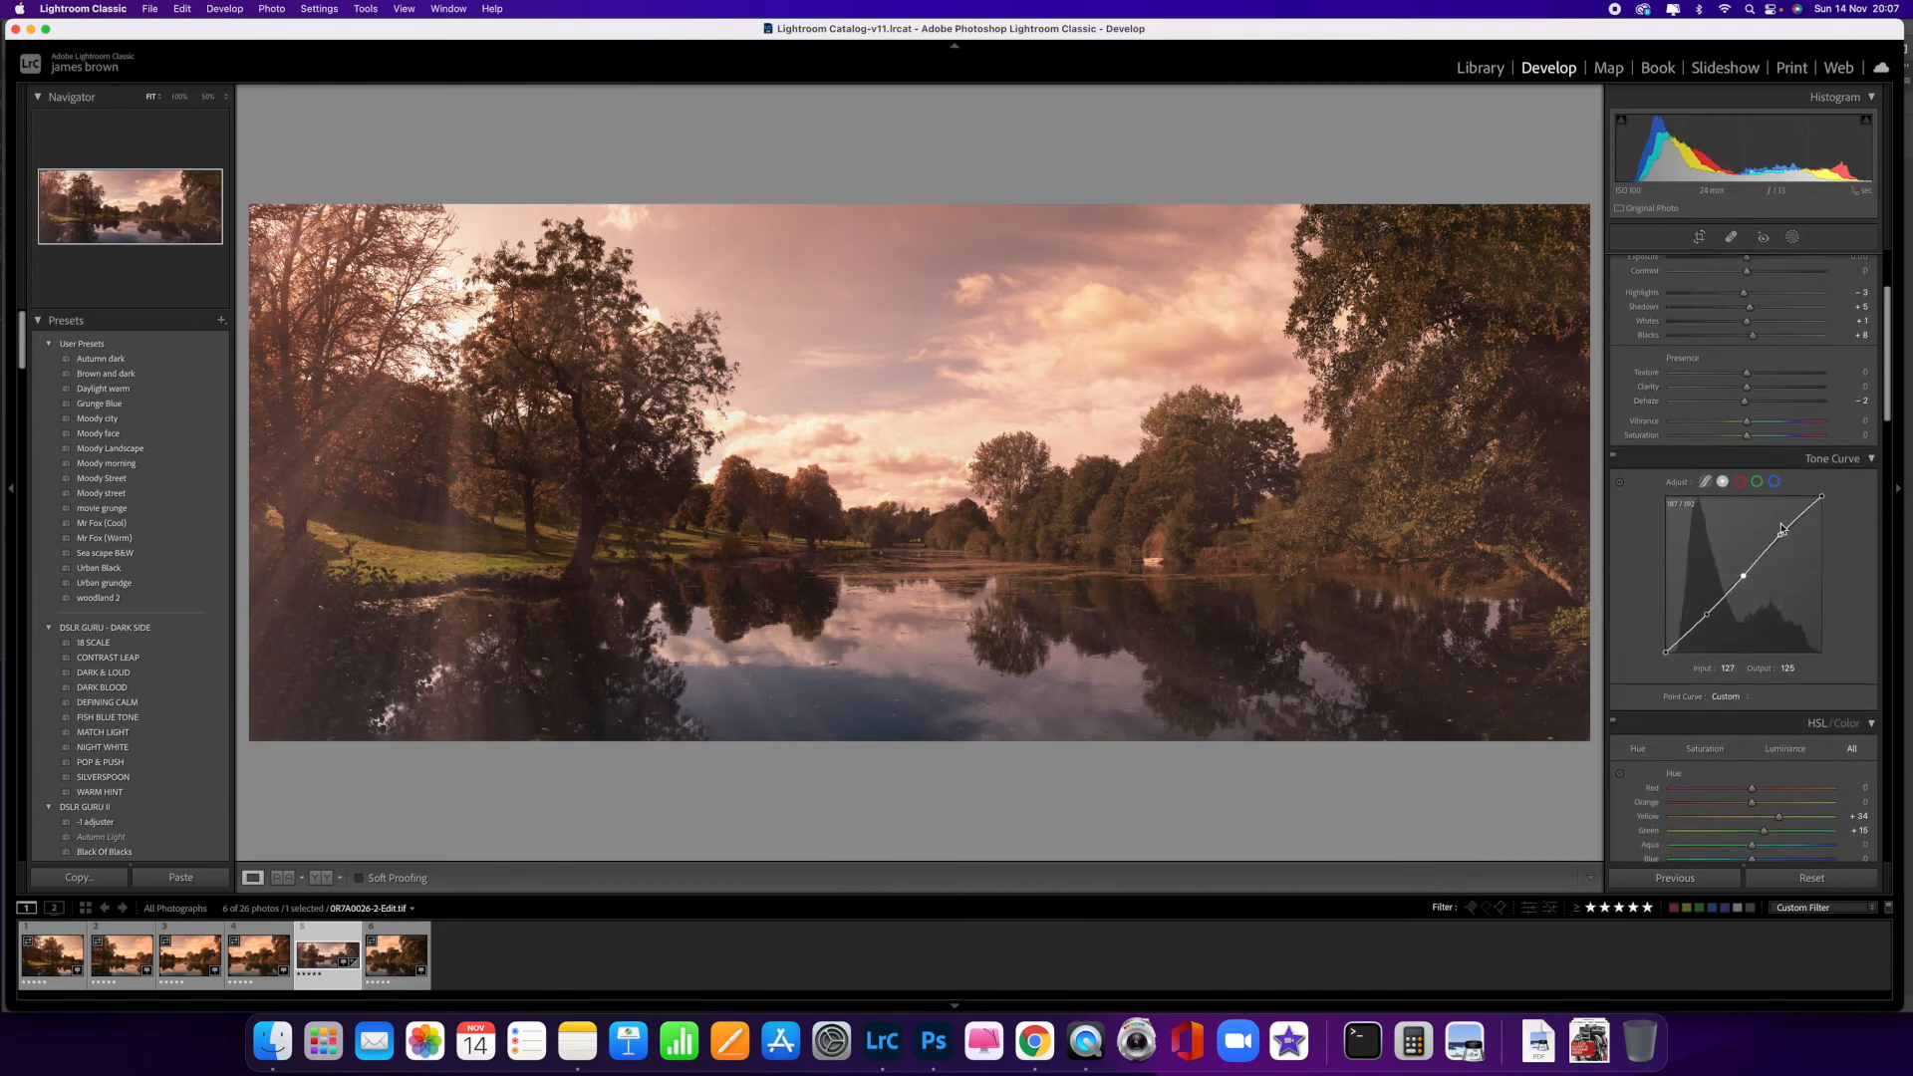
{"action": "left_click_drag", "start_coordinate": [1741, 357], "coordinate": [1765, 359]}
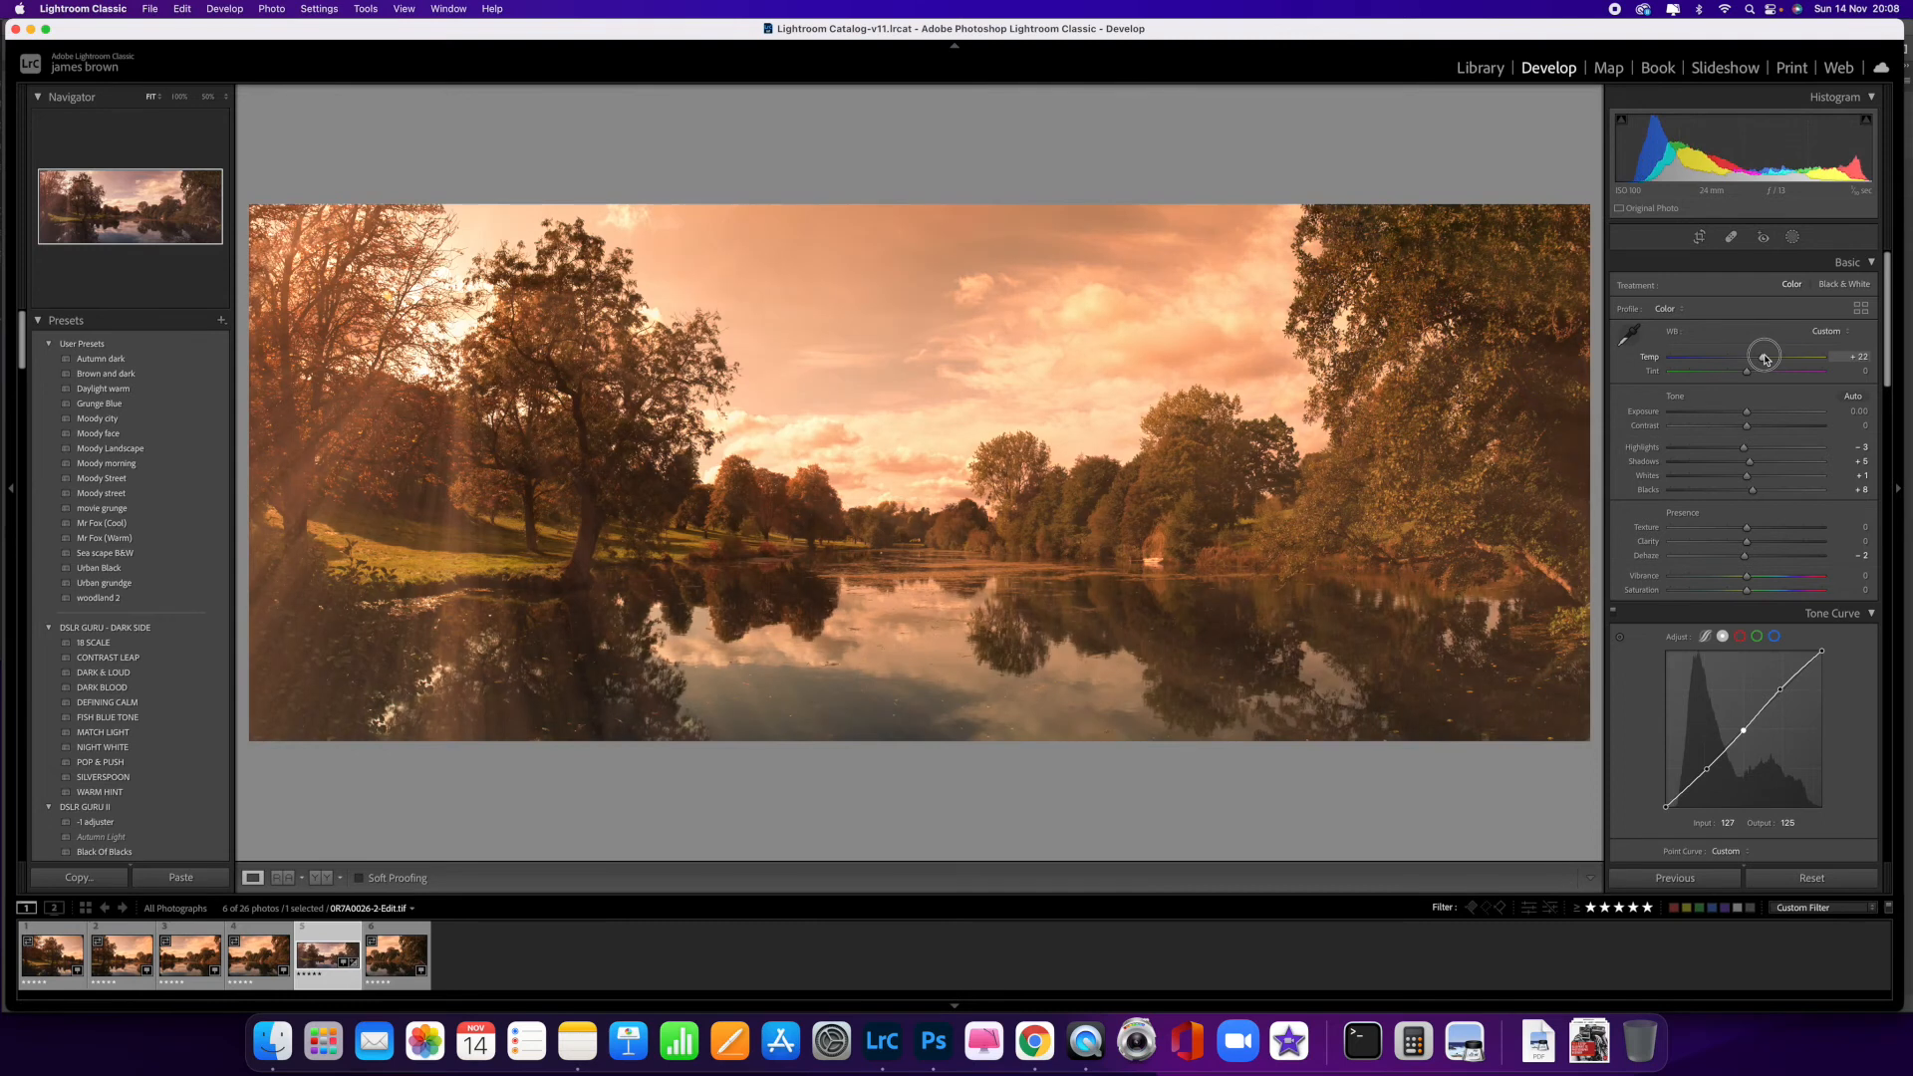
{"action": "left_click_drag", "start_coordinate": [1764, 359], "coordinate": [1761, 360]}
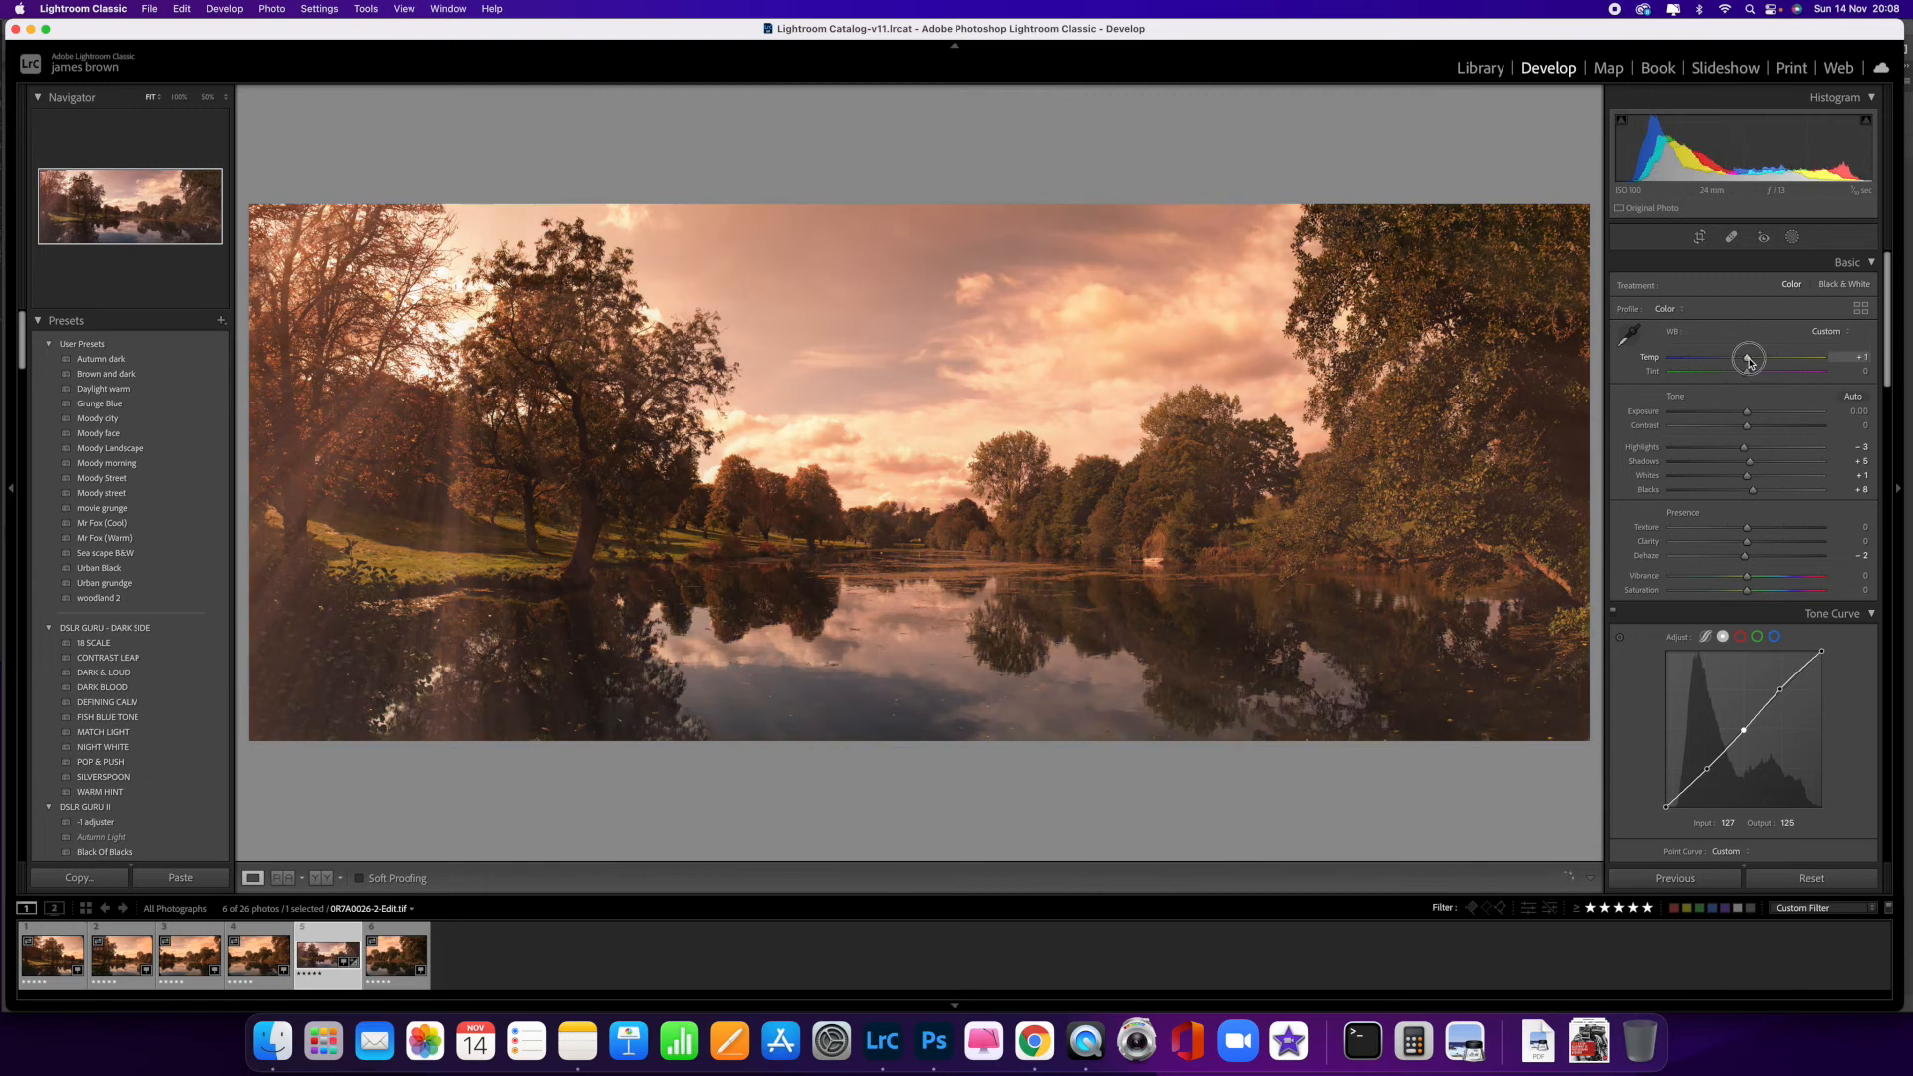
{"action": "left_click_drag", "start_coordinate": [1746, 362], "coordinate": [1751, 362]}
- Sharpen the panorama with Amount 14, Detail 50 and Masking 82, and reduce noise with Luminance 10, Contrast 9 and Color 10
{"action": "scroll", "coordinate": [1844, 688], "scroll_direction": "down", "scroll_amount": 15}
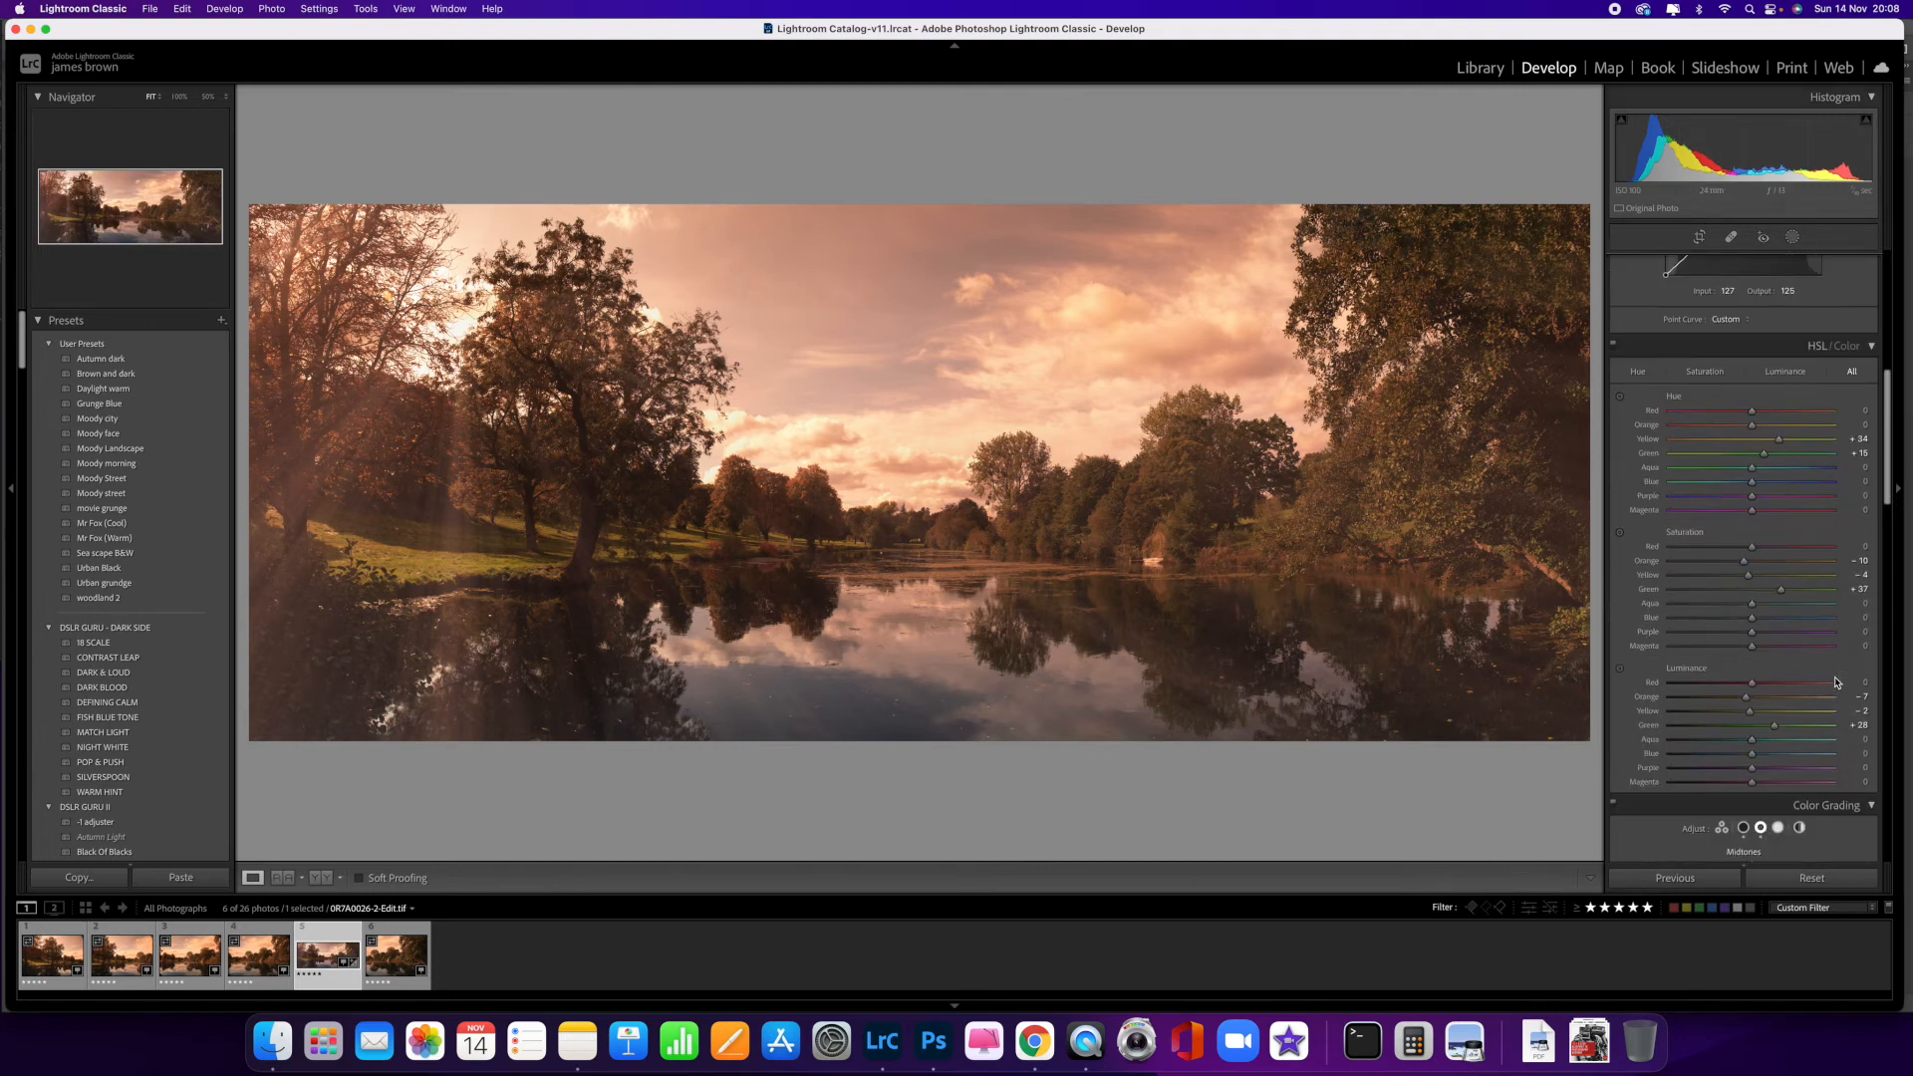
{"action": "scroll", "coordinate": [1837, 683], "scroll_direction": "down", "scroll_amount": 10}
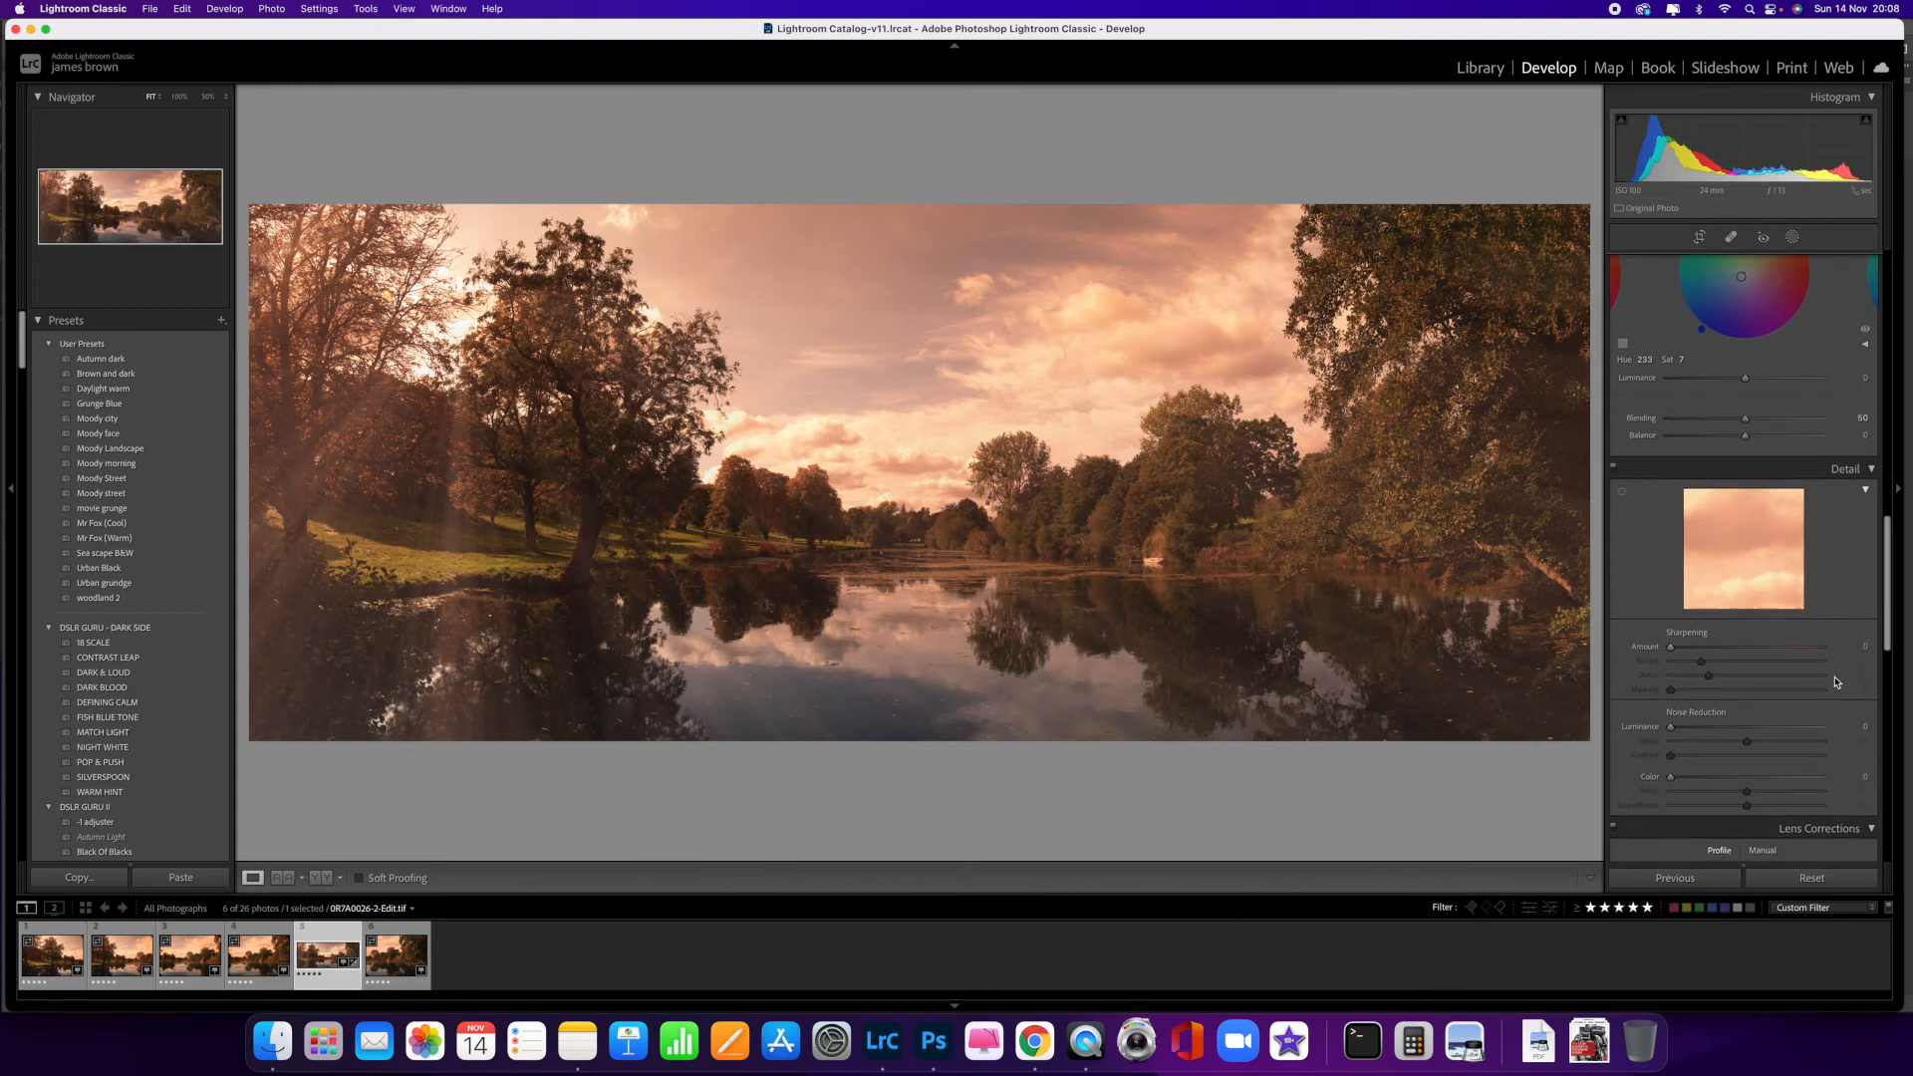
{"action": "left_click_drag", "start_coordinate": [1671, 469], "coordinate": [1750, 503]}
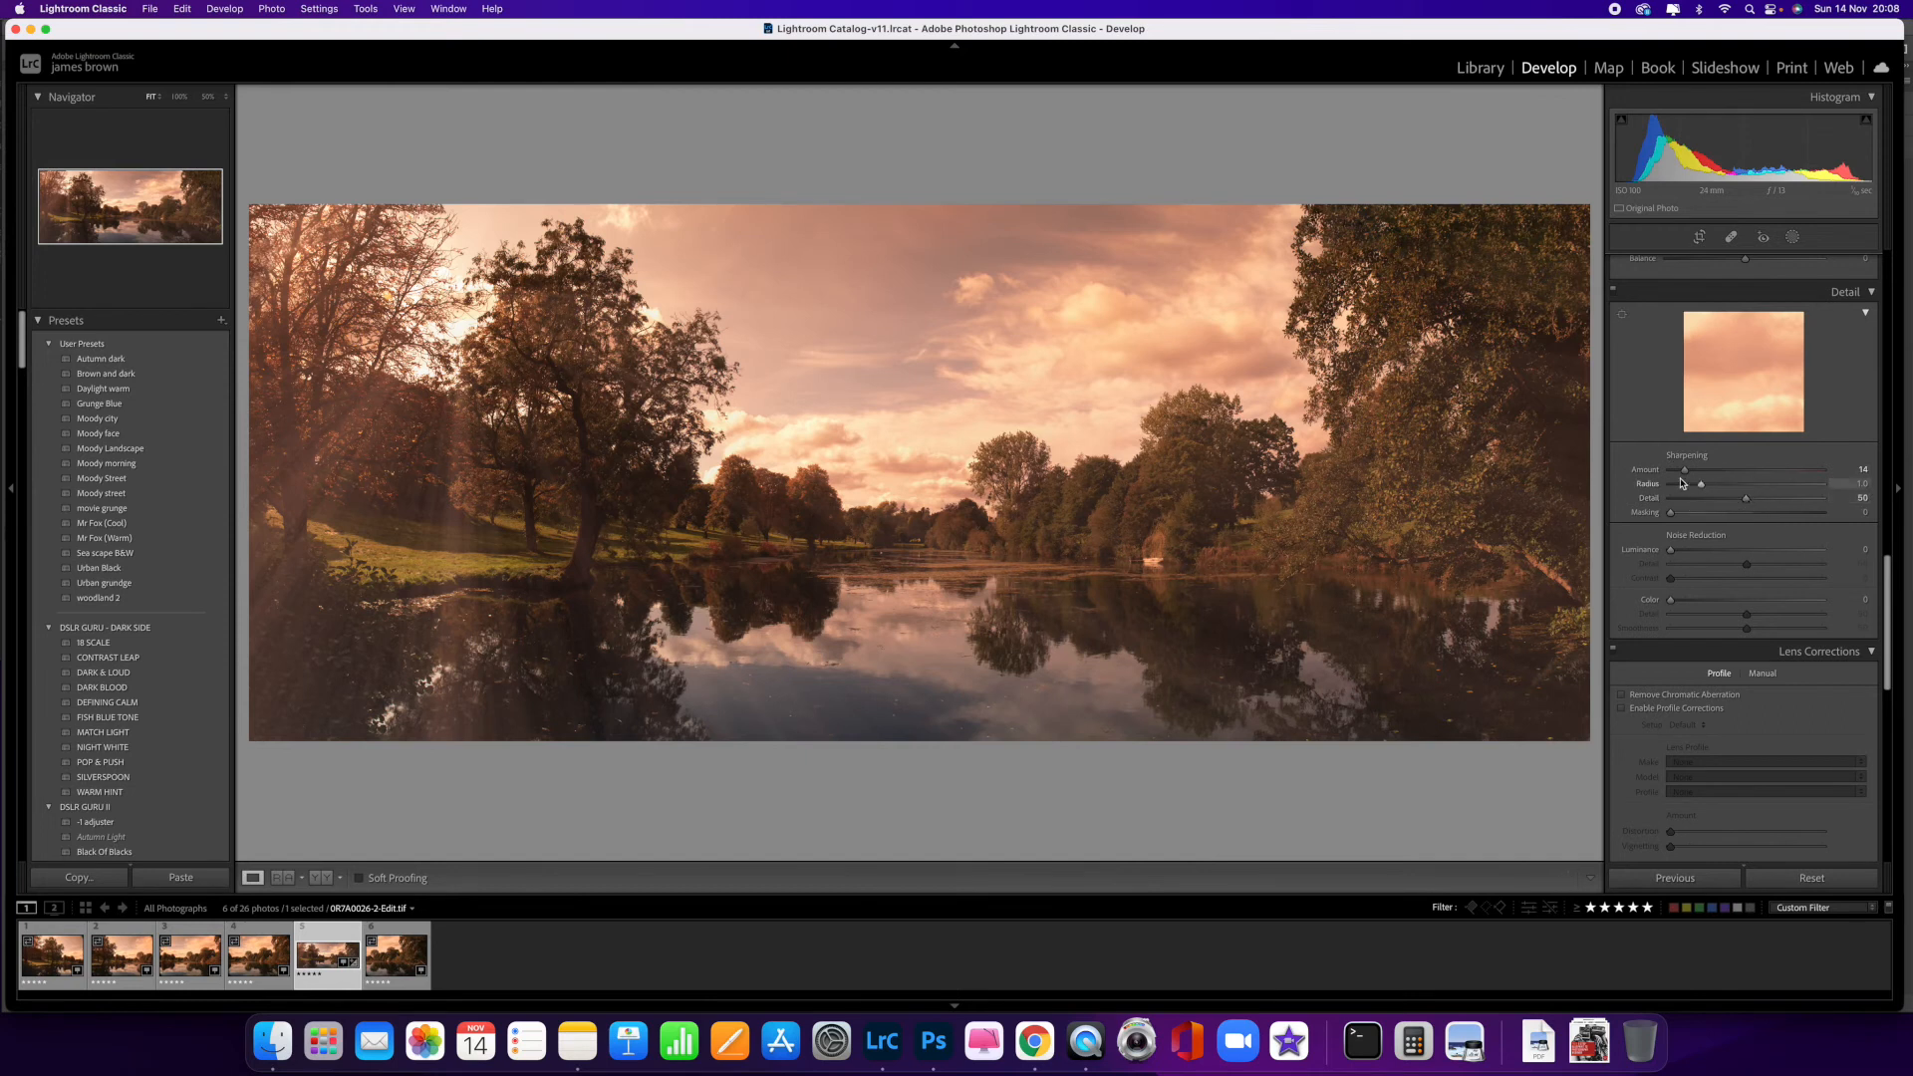
{"action": "left_click", "coordinate": [1673, 516]}
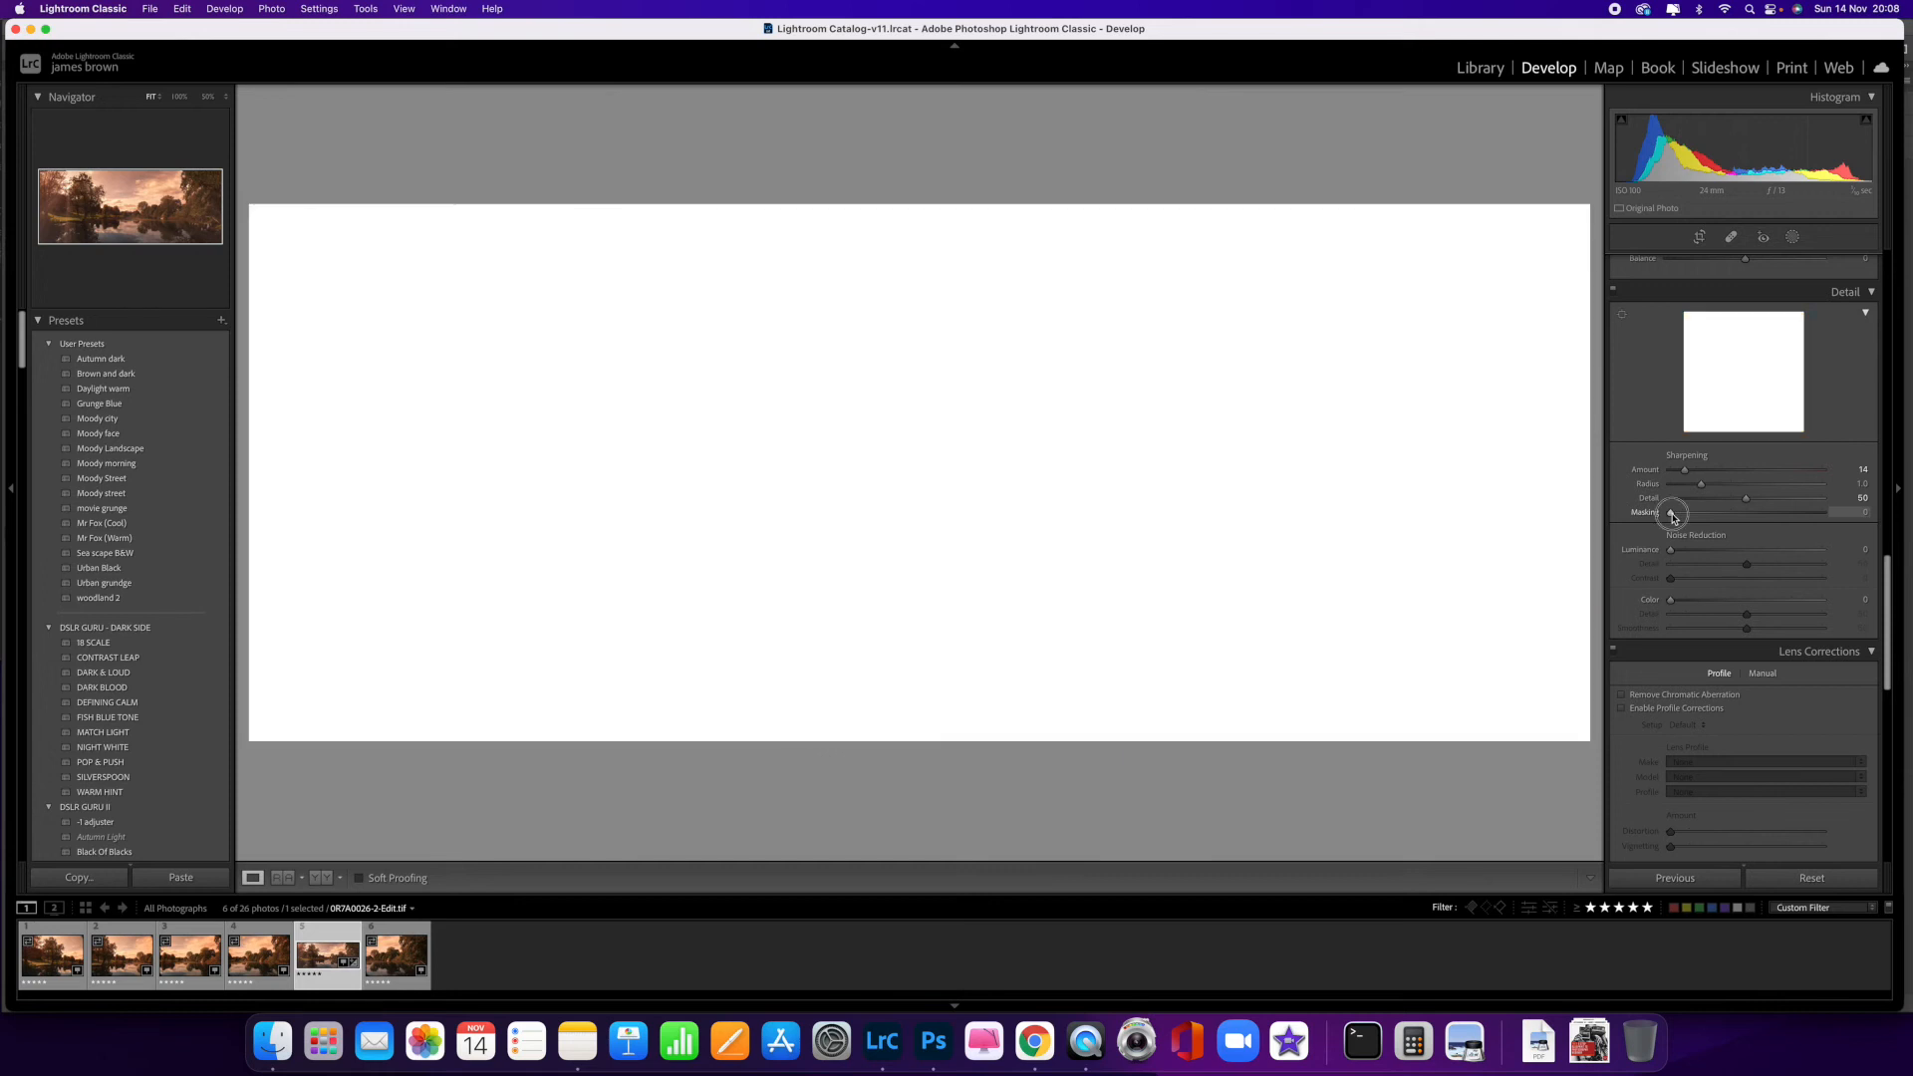
{"action": "left_click_drag", "start_coordinate": [1673, 516], "coordinate": [1799, 516]}
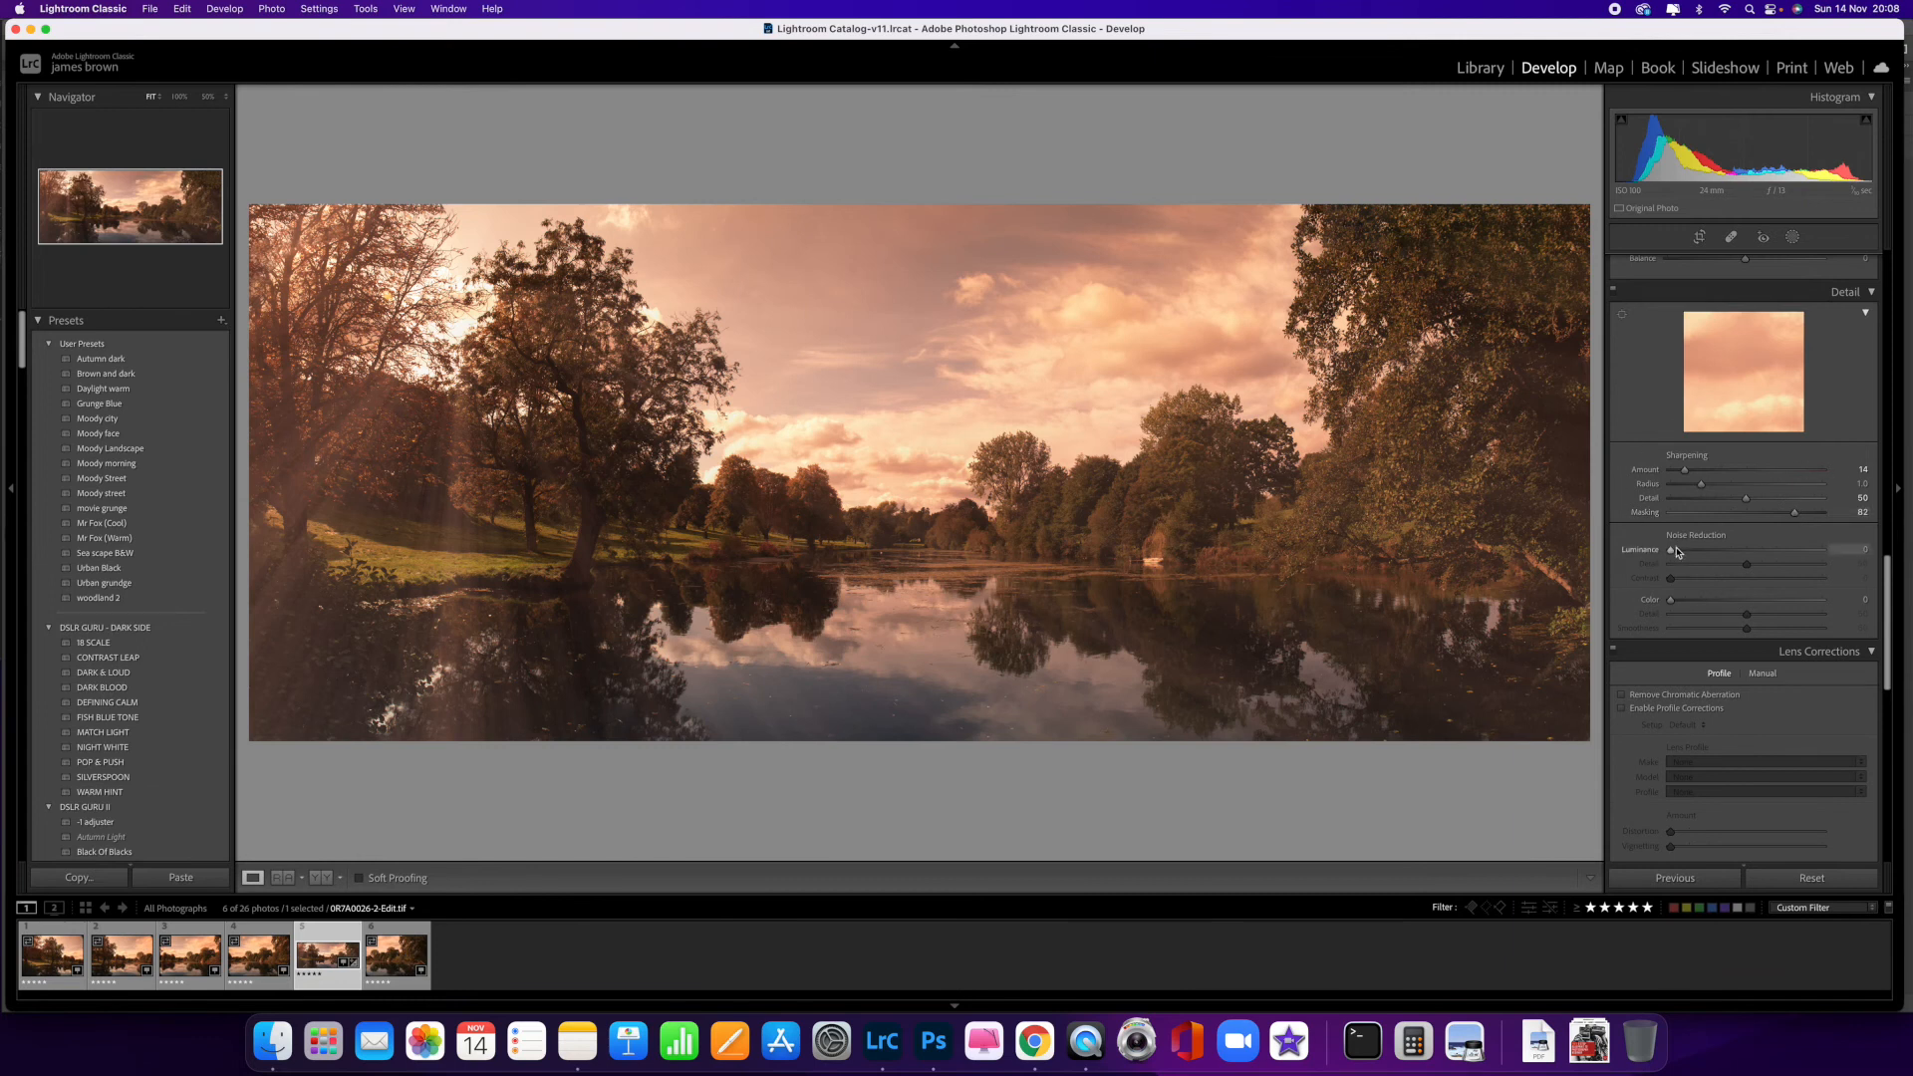
{"action": "left_click_drag", "start_coordinate": [1674, 553], "coordinate": [1686, 556]}
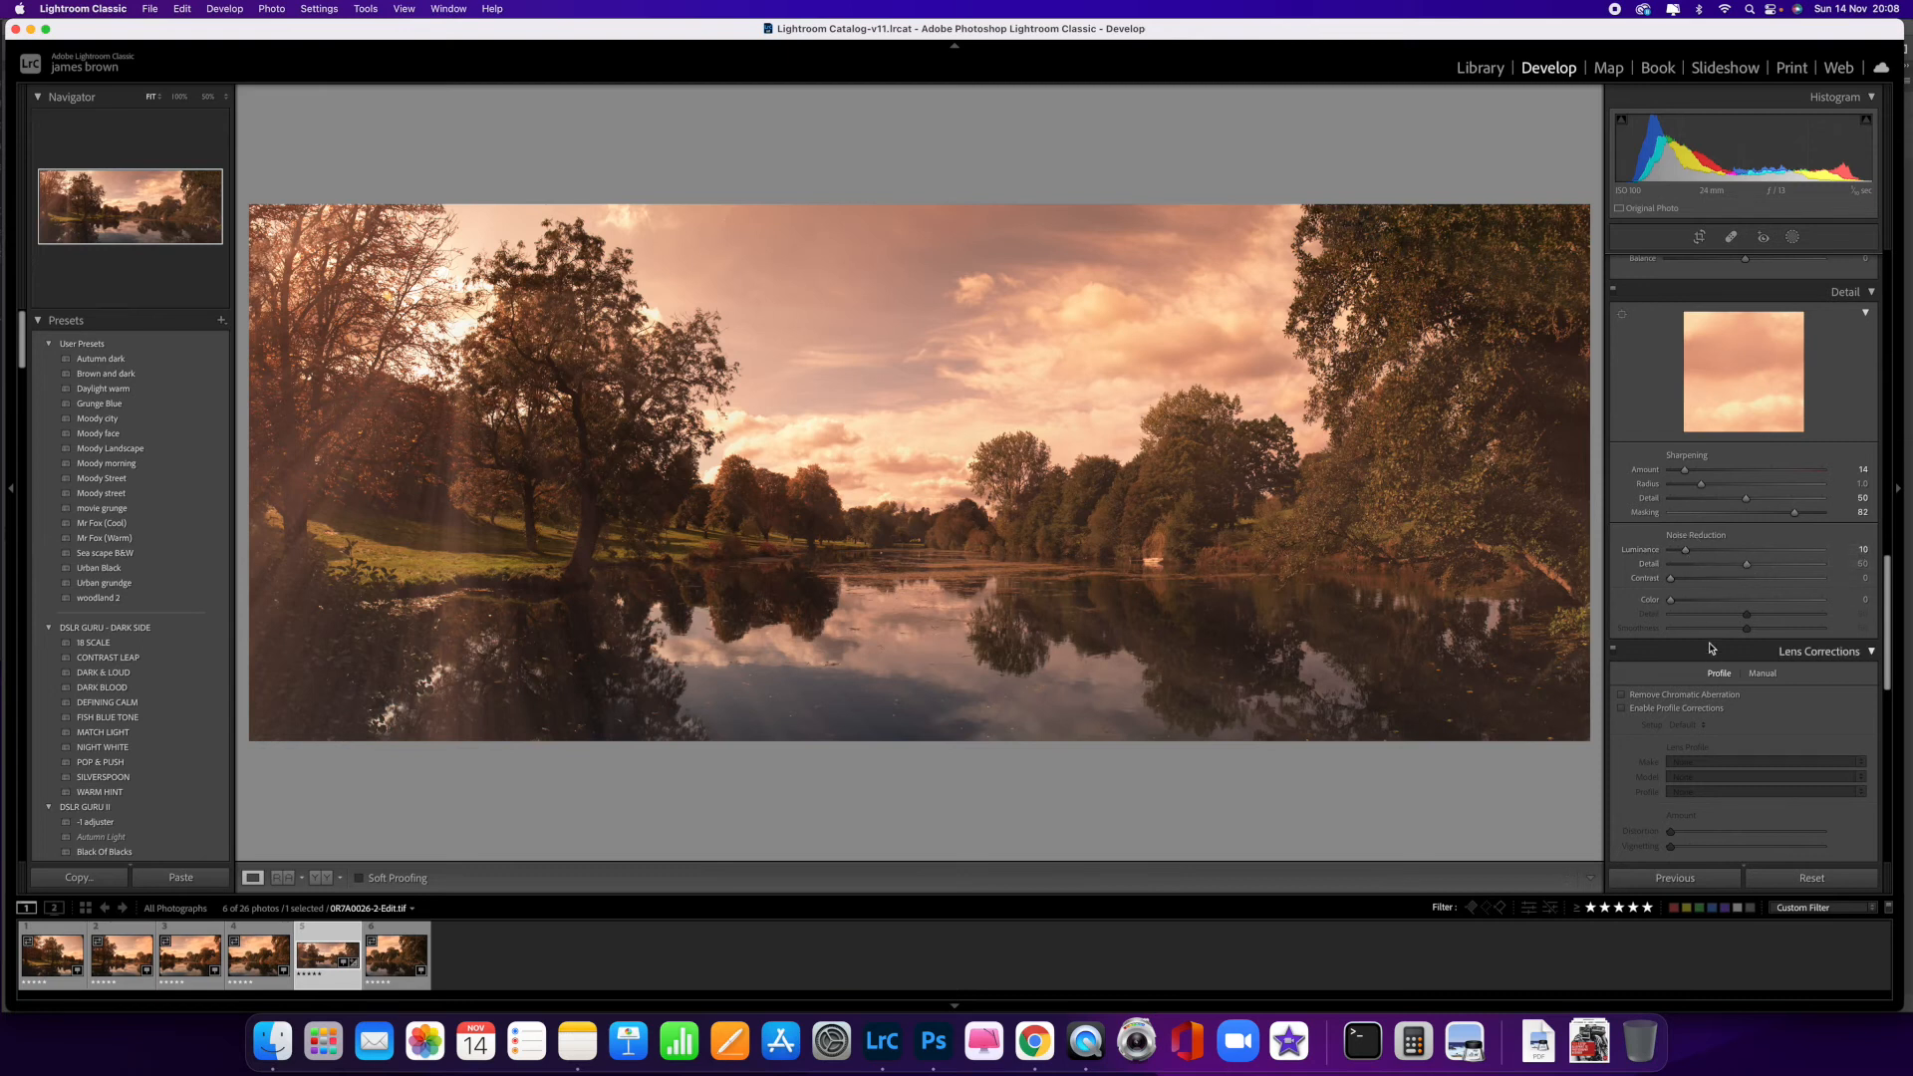
{"action": "left_click_drag", "start_coordinate": [1672, 578], "coordinate": [1684, 603]}
- Try chromatic aberration removal and lens profile corrections, and switch both off again
{"action": "scroll", "coordinate": [1671, 727], "scroll_direction": "down", "scroll_amount": 3}
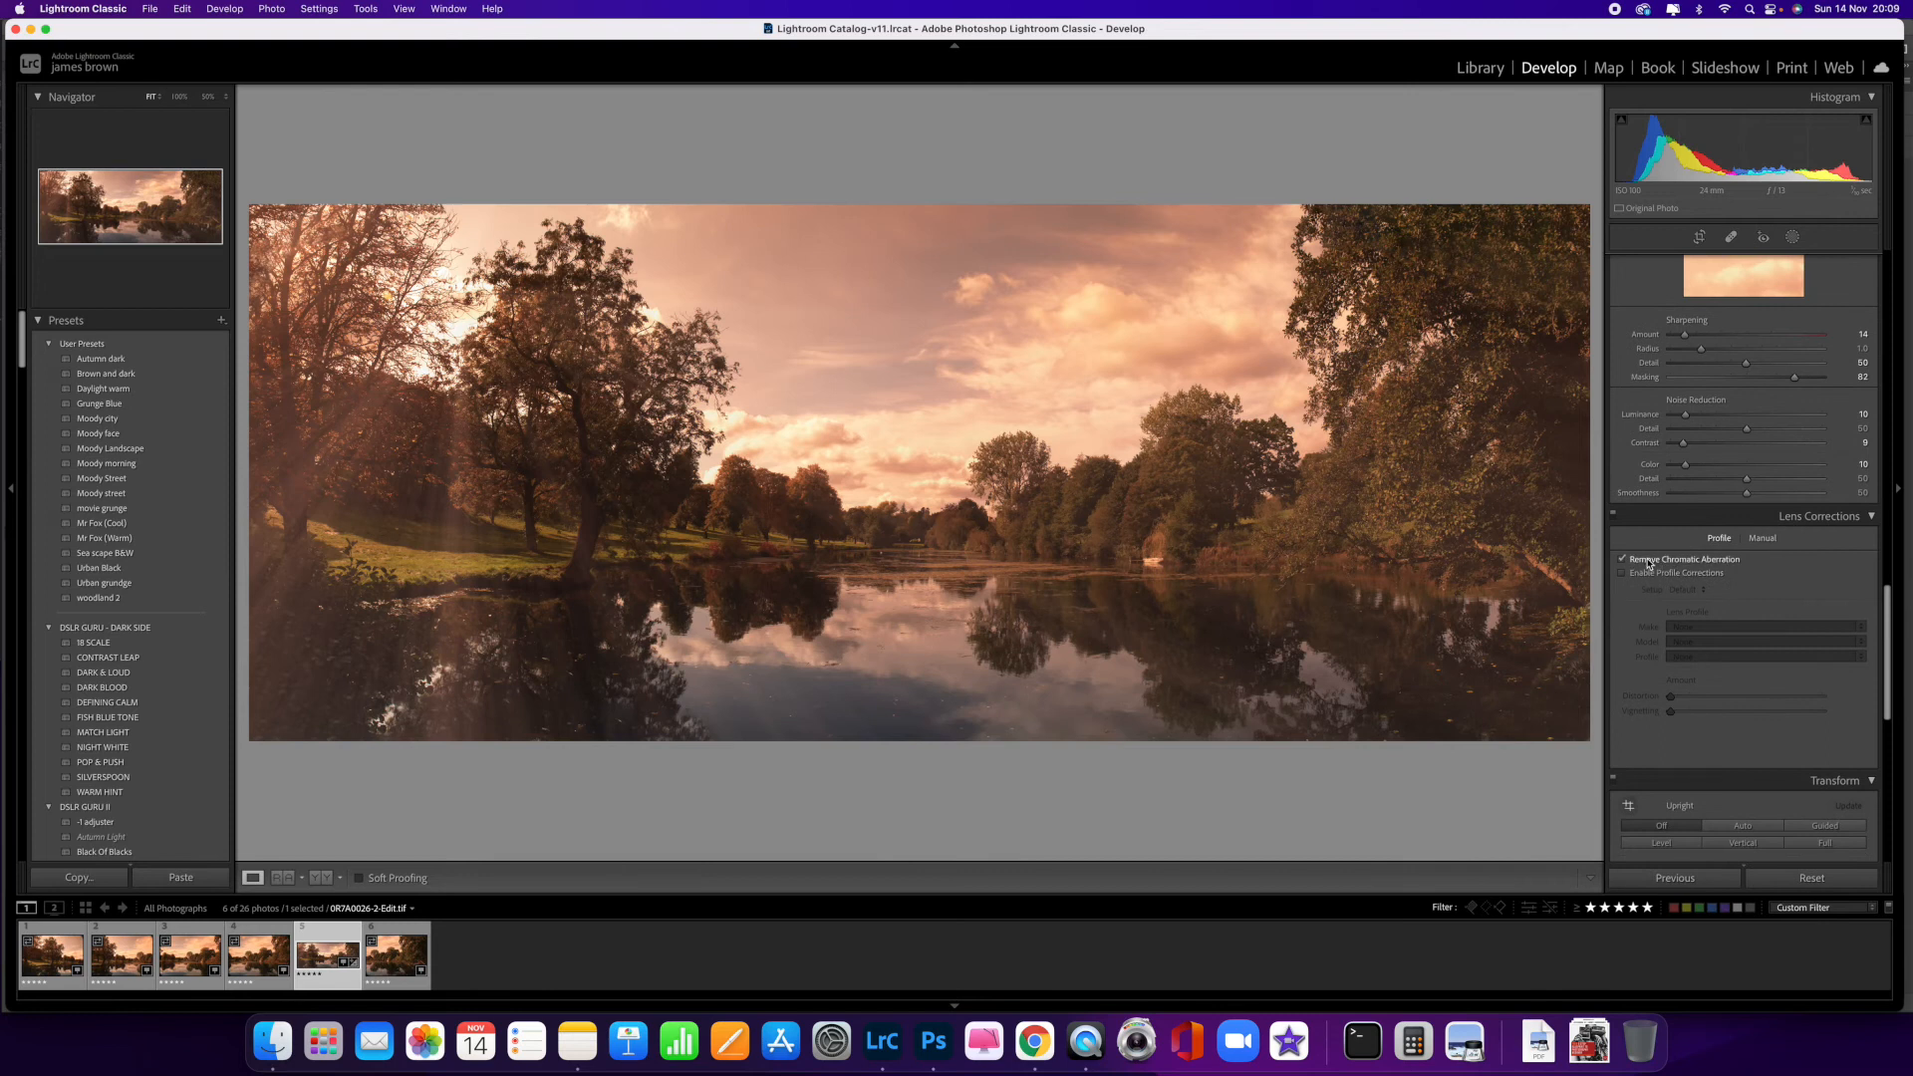
{"action": "left_click", "coordinate": [1647, 573]}
{"action": "left_click", "coordinate": [1659, 574]}
{"action": "left_click", "coordinate": [1654, 559]}
- Try different post-crop vignetting amounts on the panorama and reset the Amount
{"action": "scroll", "coordinate": [1728, 680], "scroll_direction": "down", "scroll_amount": 6}
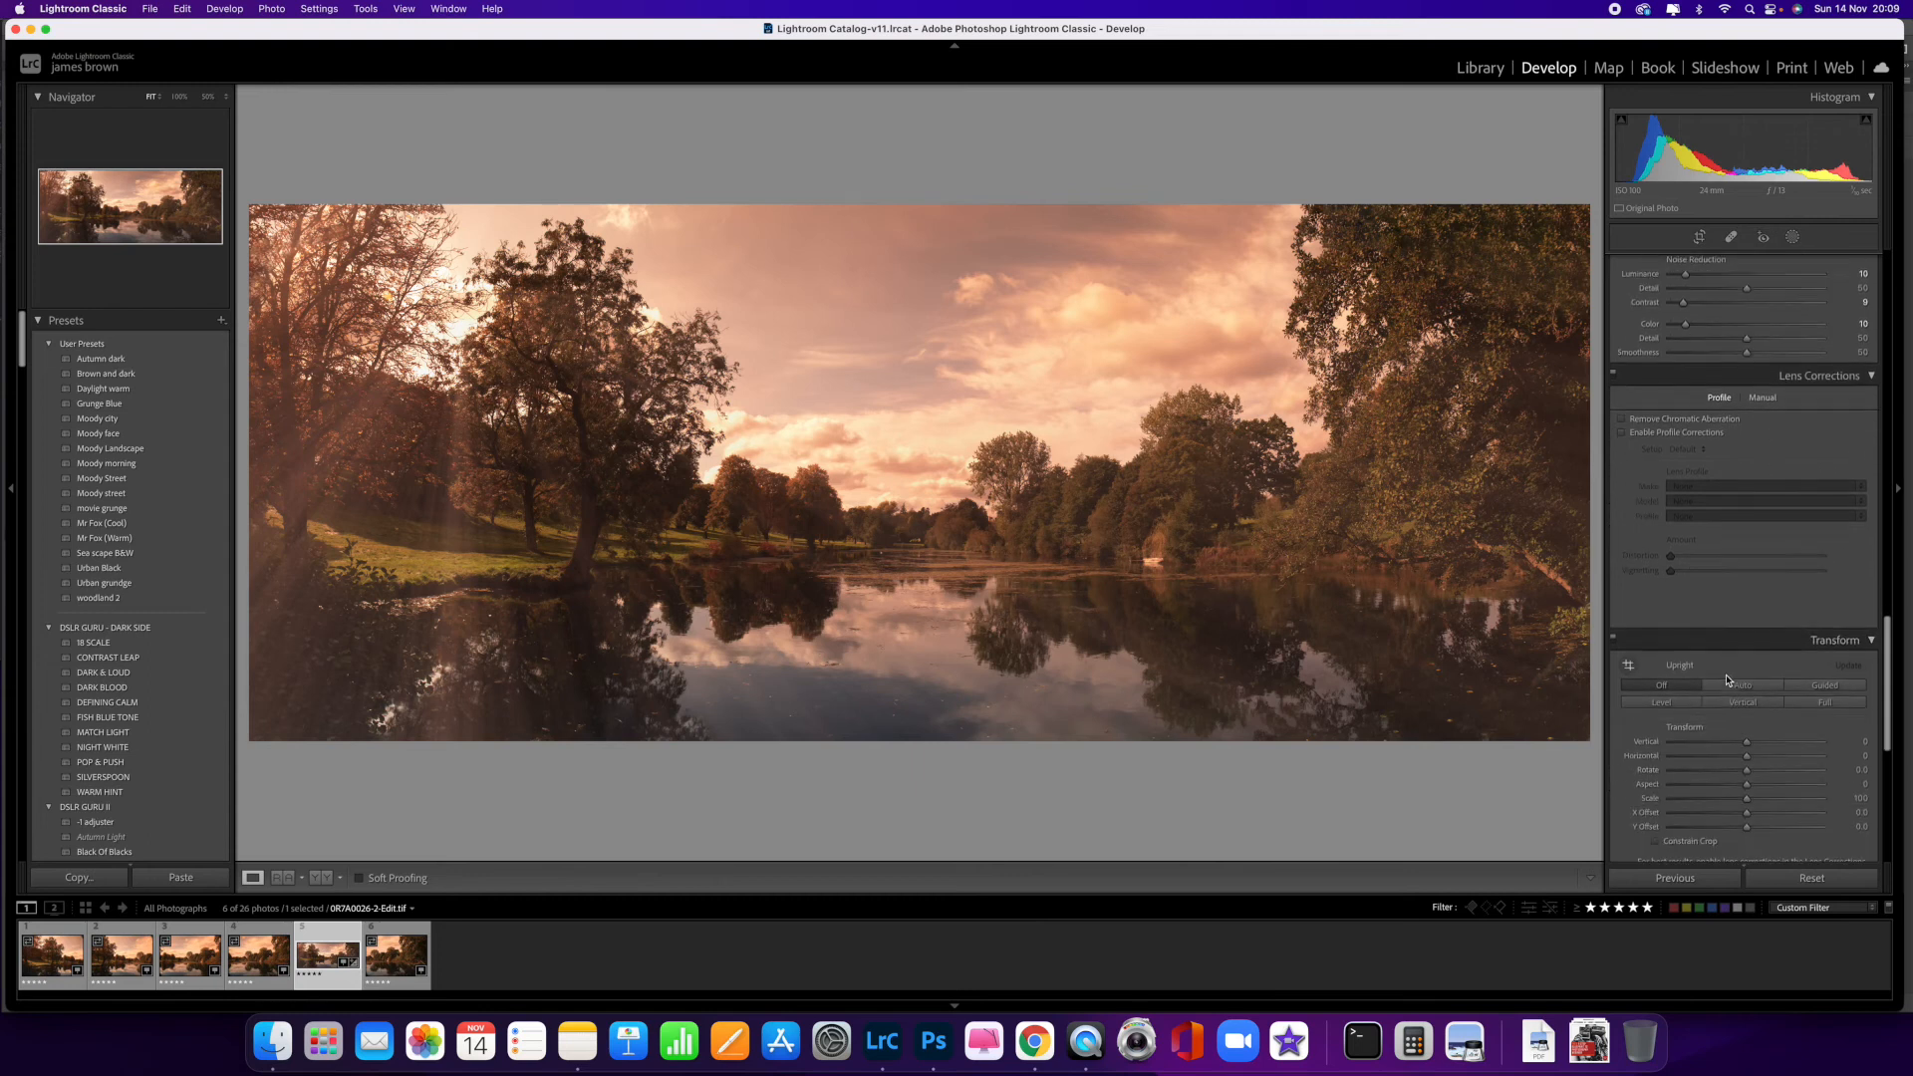
{"action": "scroll", "coordinate": [1729, 680], "scroll_direction": "down", "scroll_amount": 3}
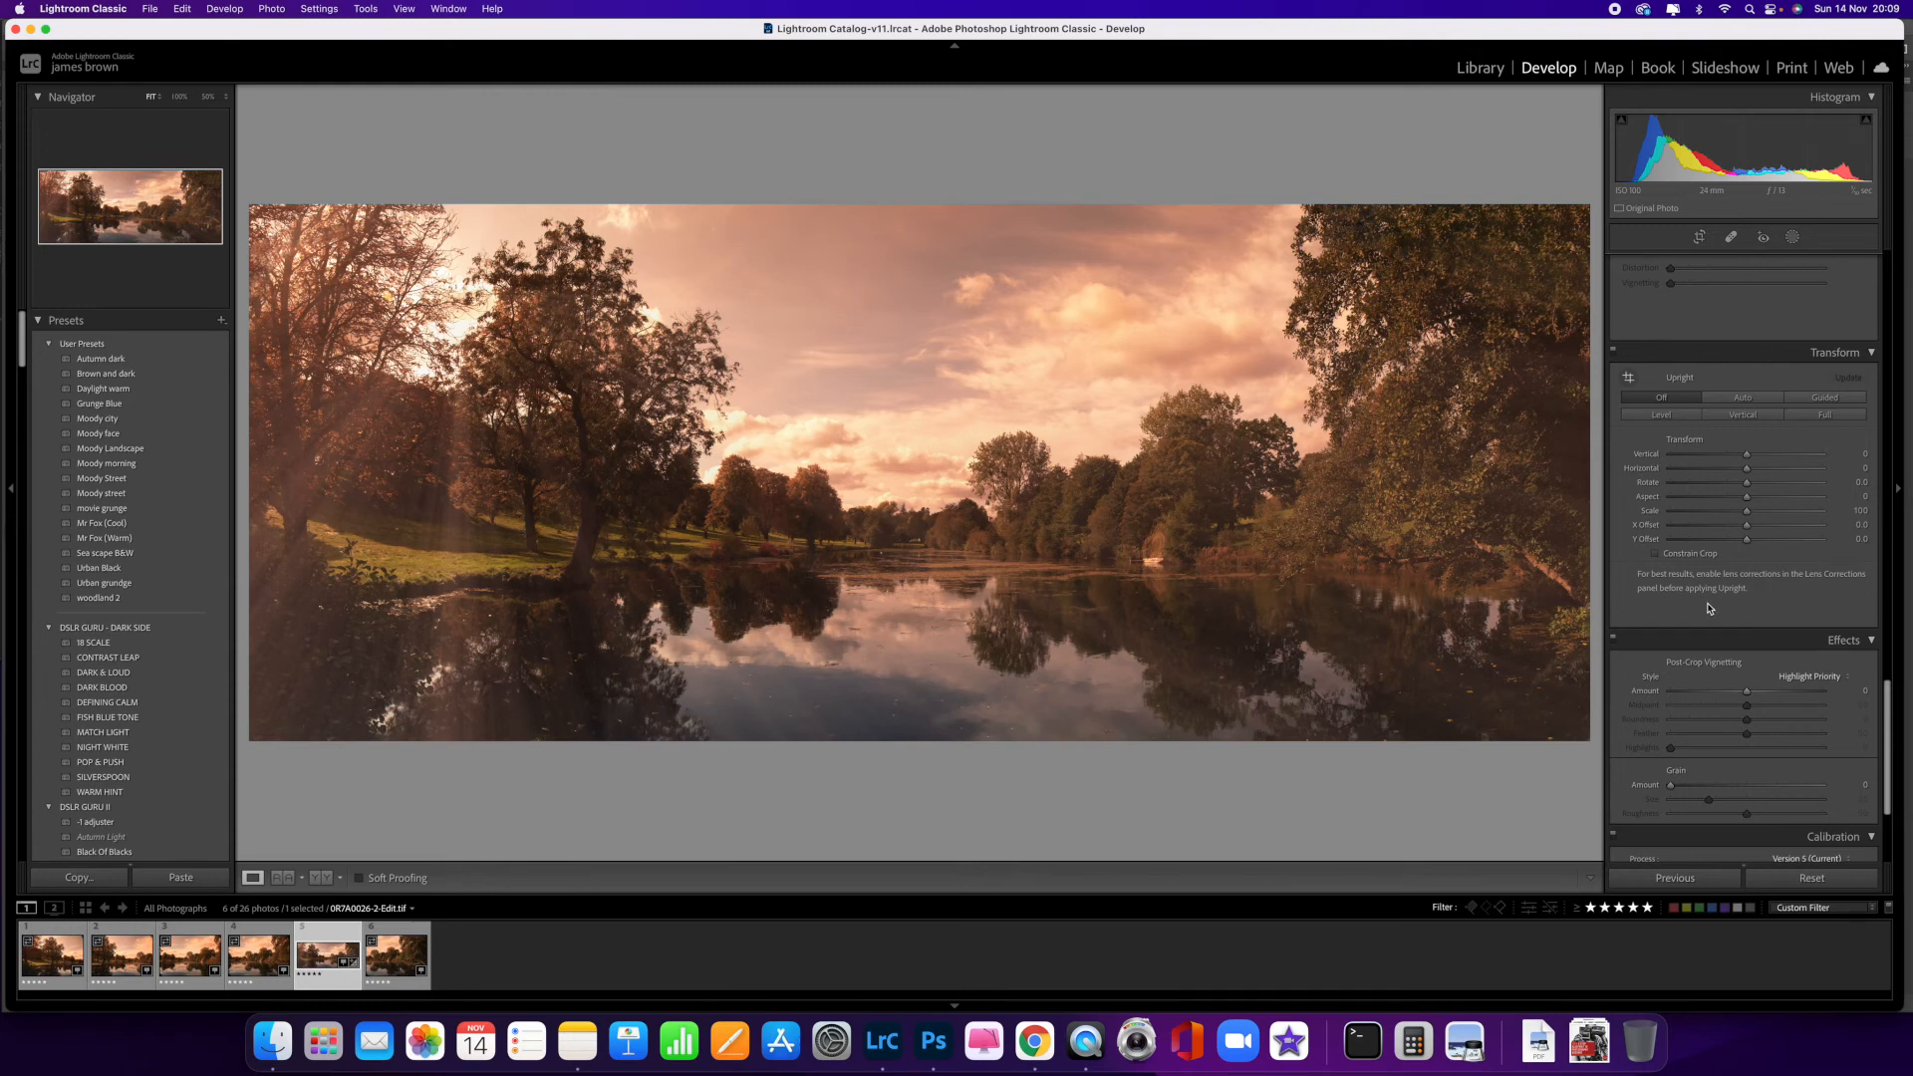
{"action": "scroll", "coordinate": [1709, 608], "scroll_direction": "down", "scroll_amount": 4}
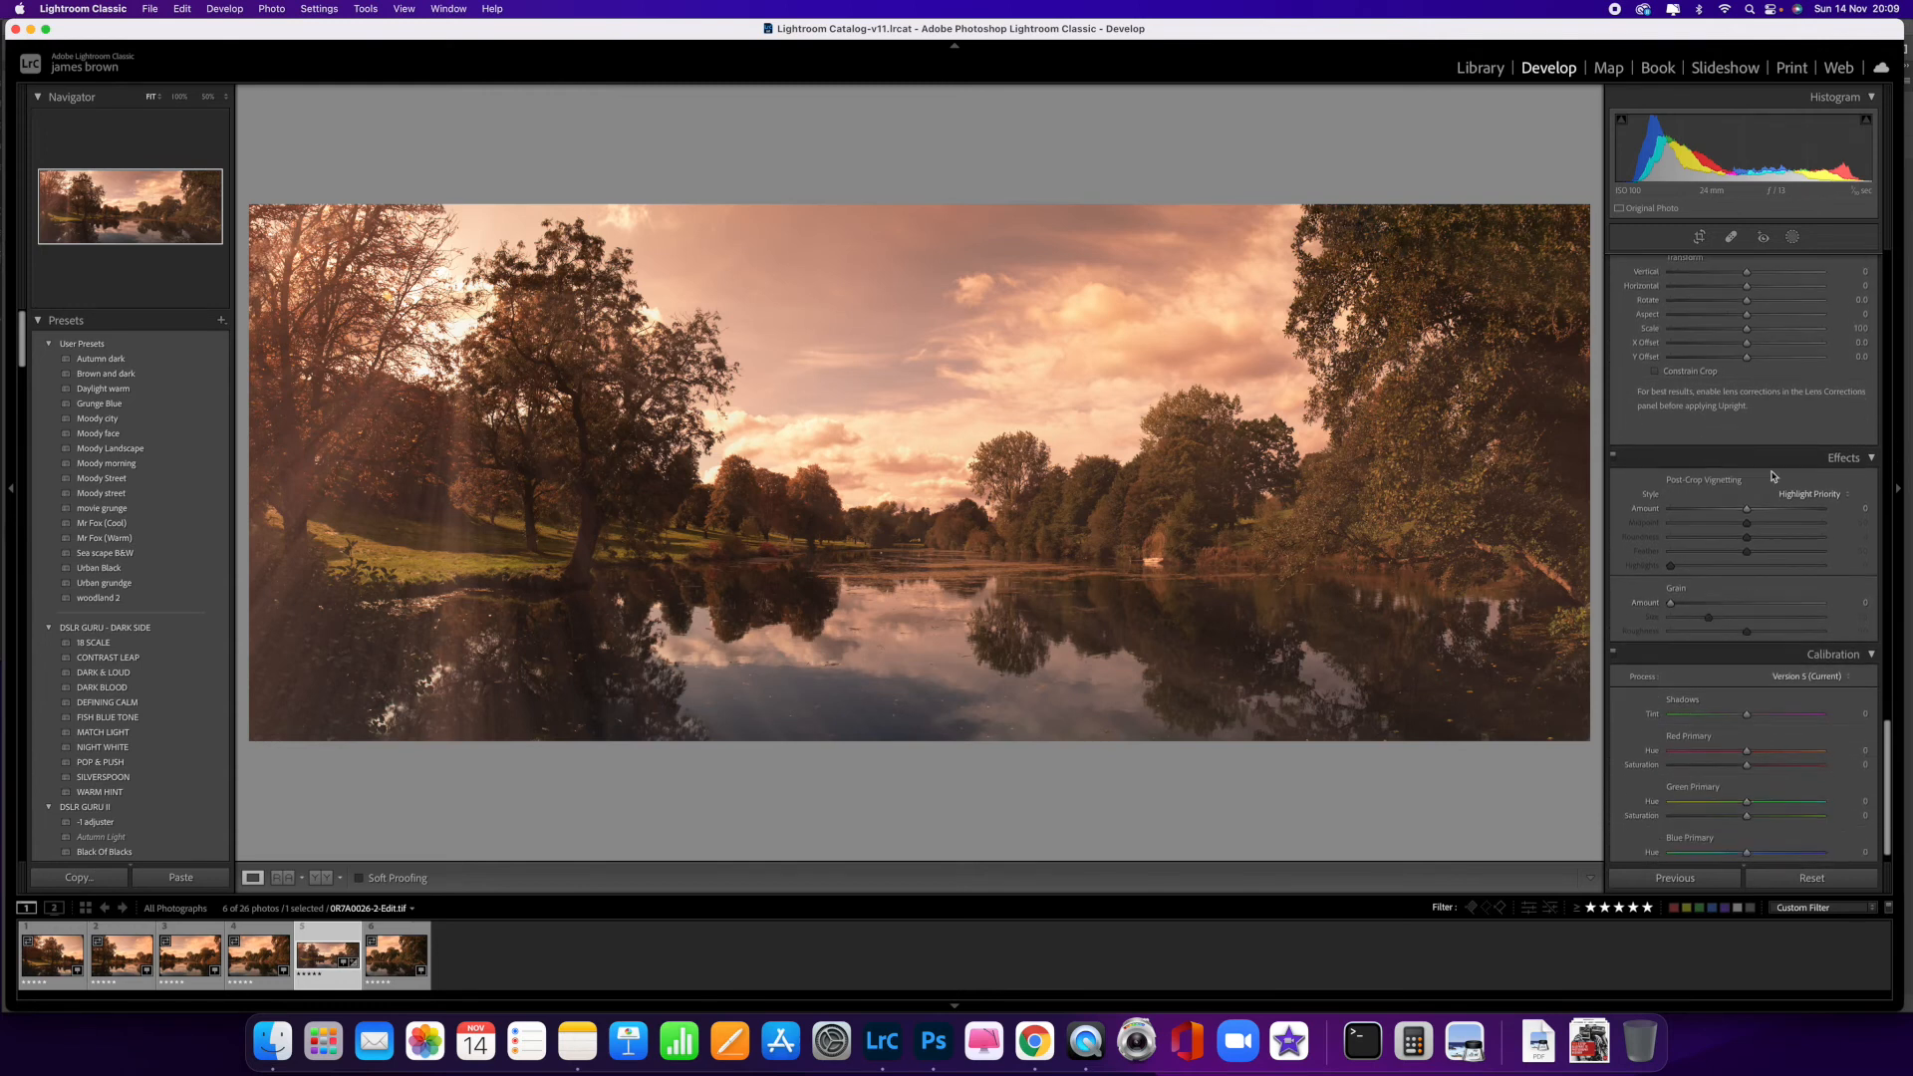
{"action": "left_click_drag", "start_coordinate": [1727, 516], "coordinate": [1767, 513]}
{"action": "double_click", "coordinate": [1766, 513]}
{"action": "scroll", "coordinate": [1774, 605], "scroll_direction": "up", "scroll_amount": 15}
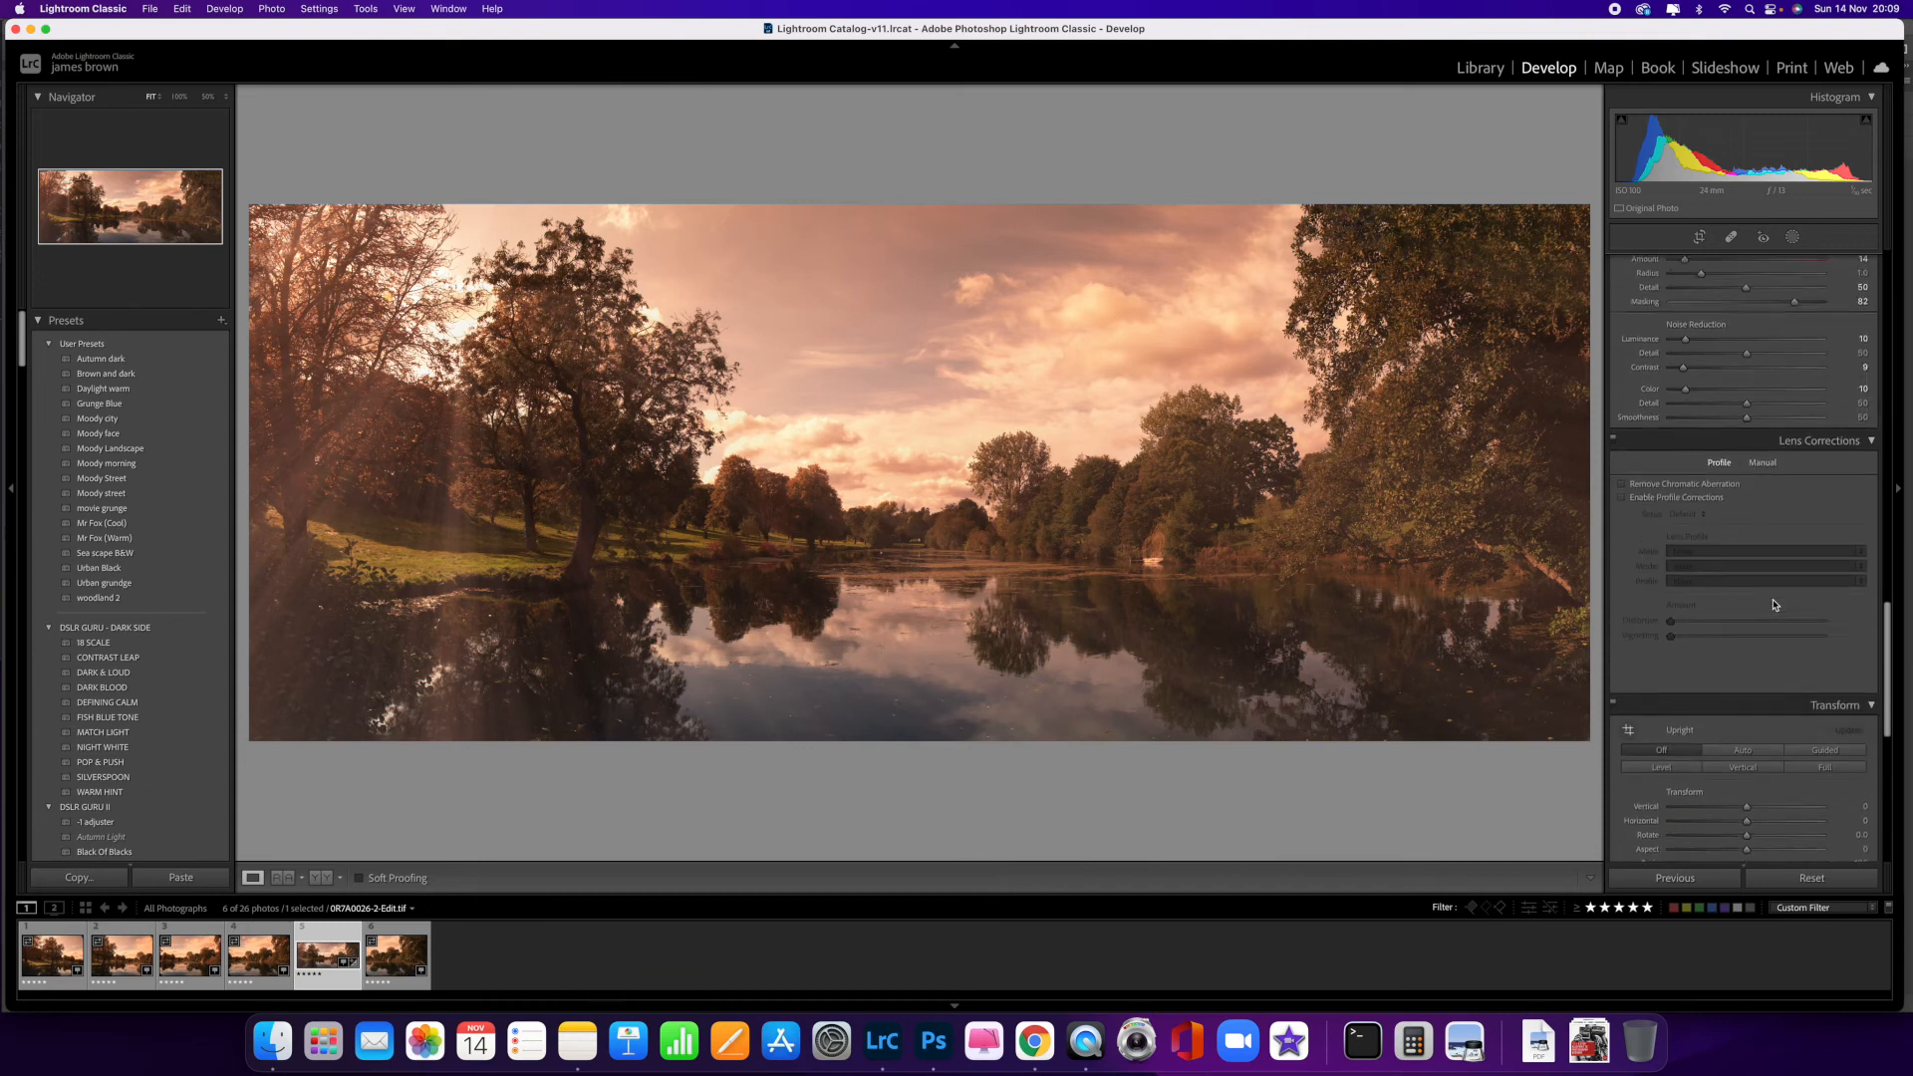
- Shape the blue channel's tone curve with shadow, midtone and highlight points, placing the highlight point at about Input 188, Output 193
{"action": "scroll", "coordinate": [1774, 604], "scroll_direction": "up", "scroll_amount": 12}
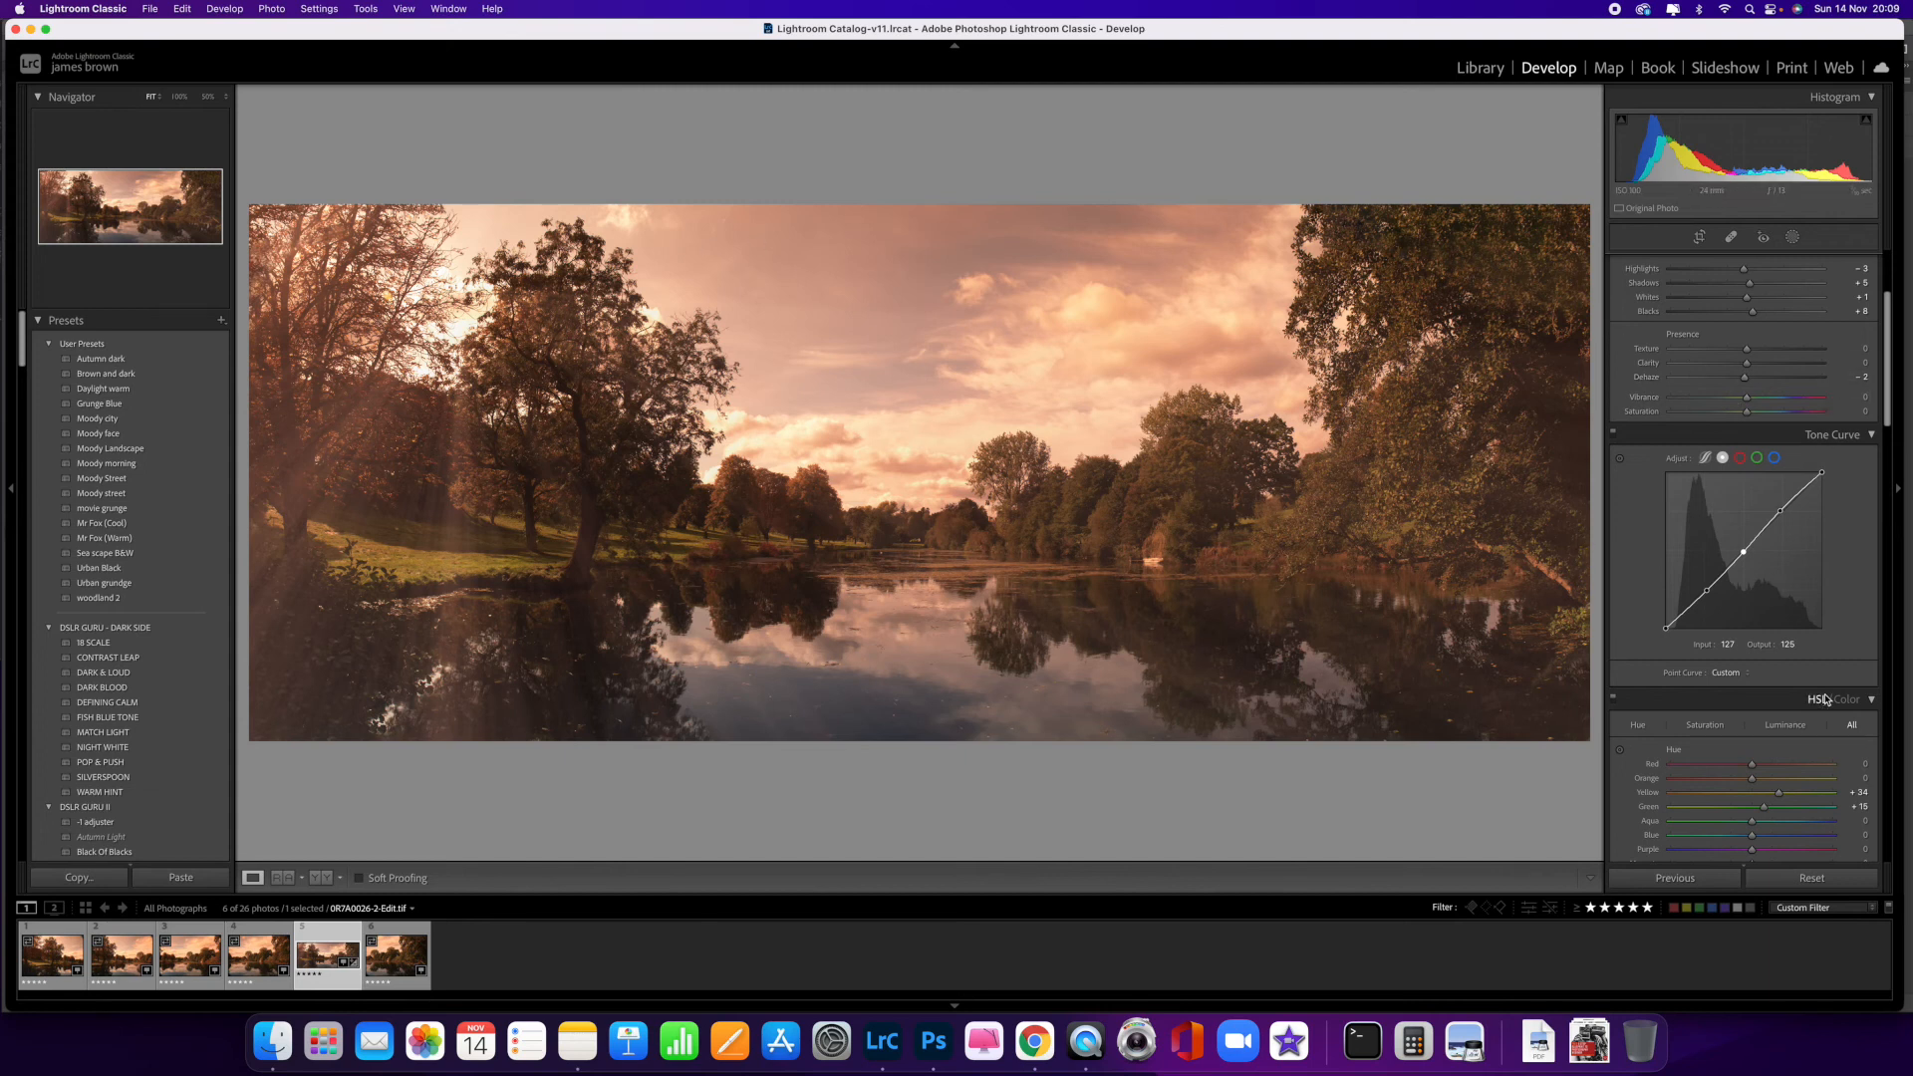
{"action": "left_click", "coordinate": [1740, 458]}
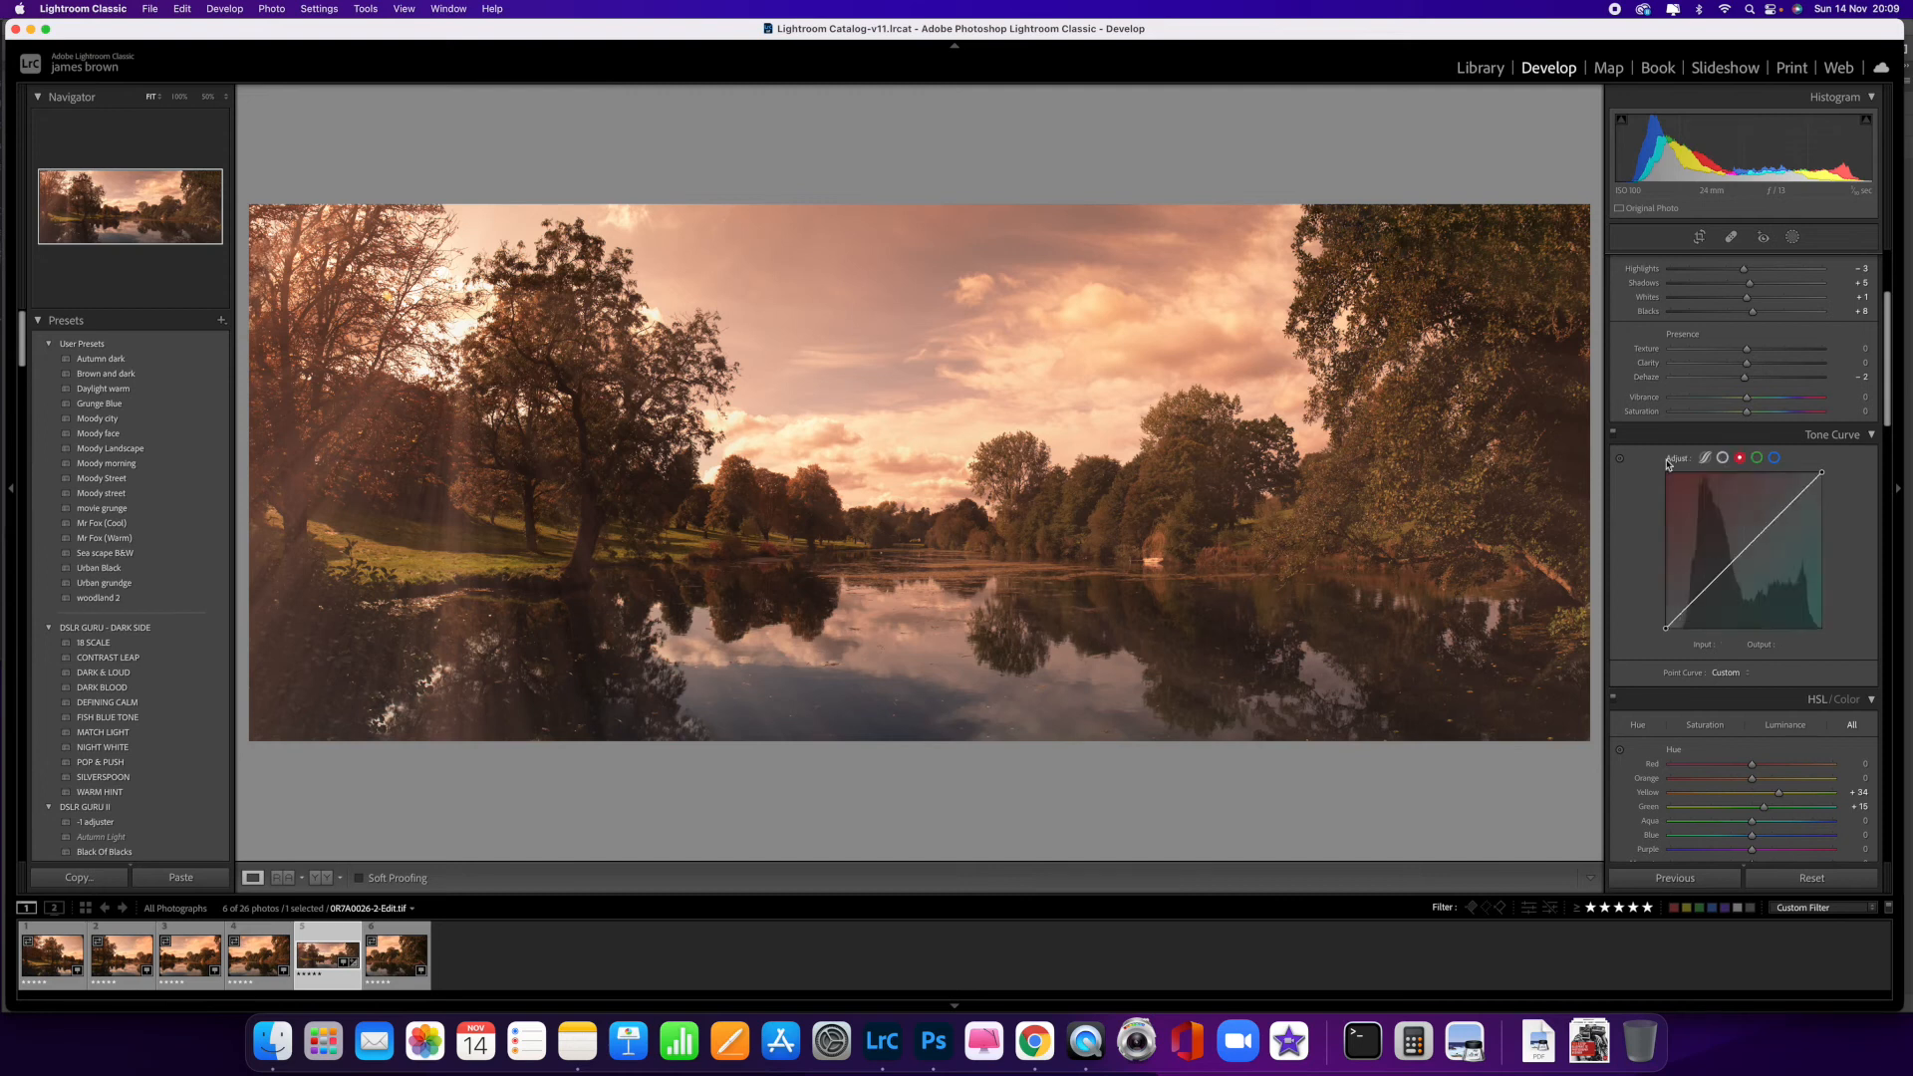
{"action": "scroll", "coordinate": [1751, 530], "scroll_direction": "down", "scroll_amount": 1}
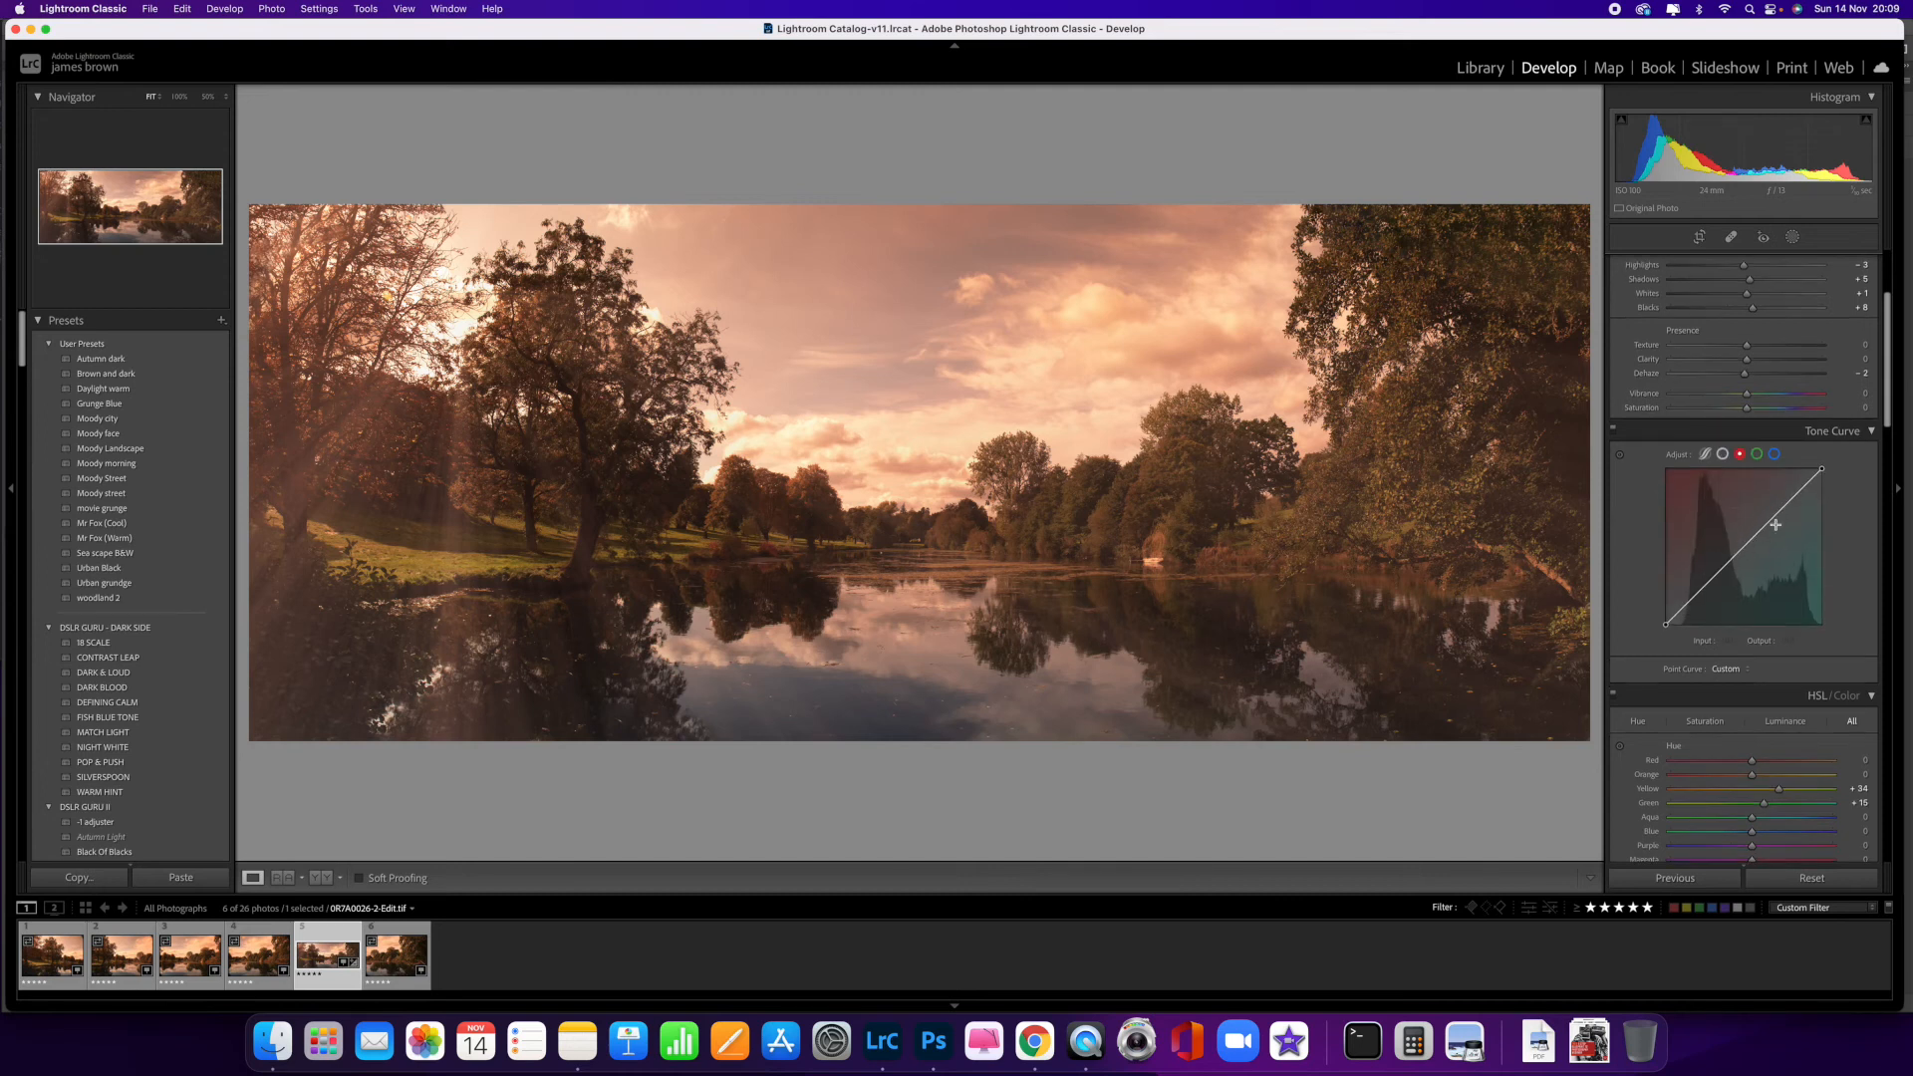
{"action": "left_click", "coordinate": [1774, 455]}
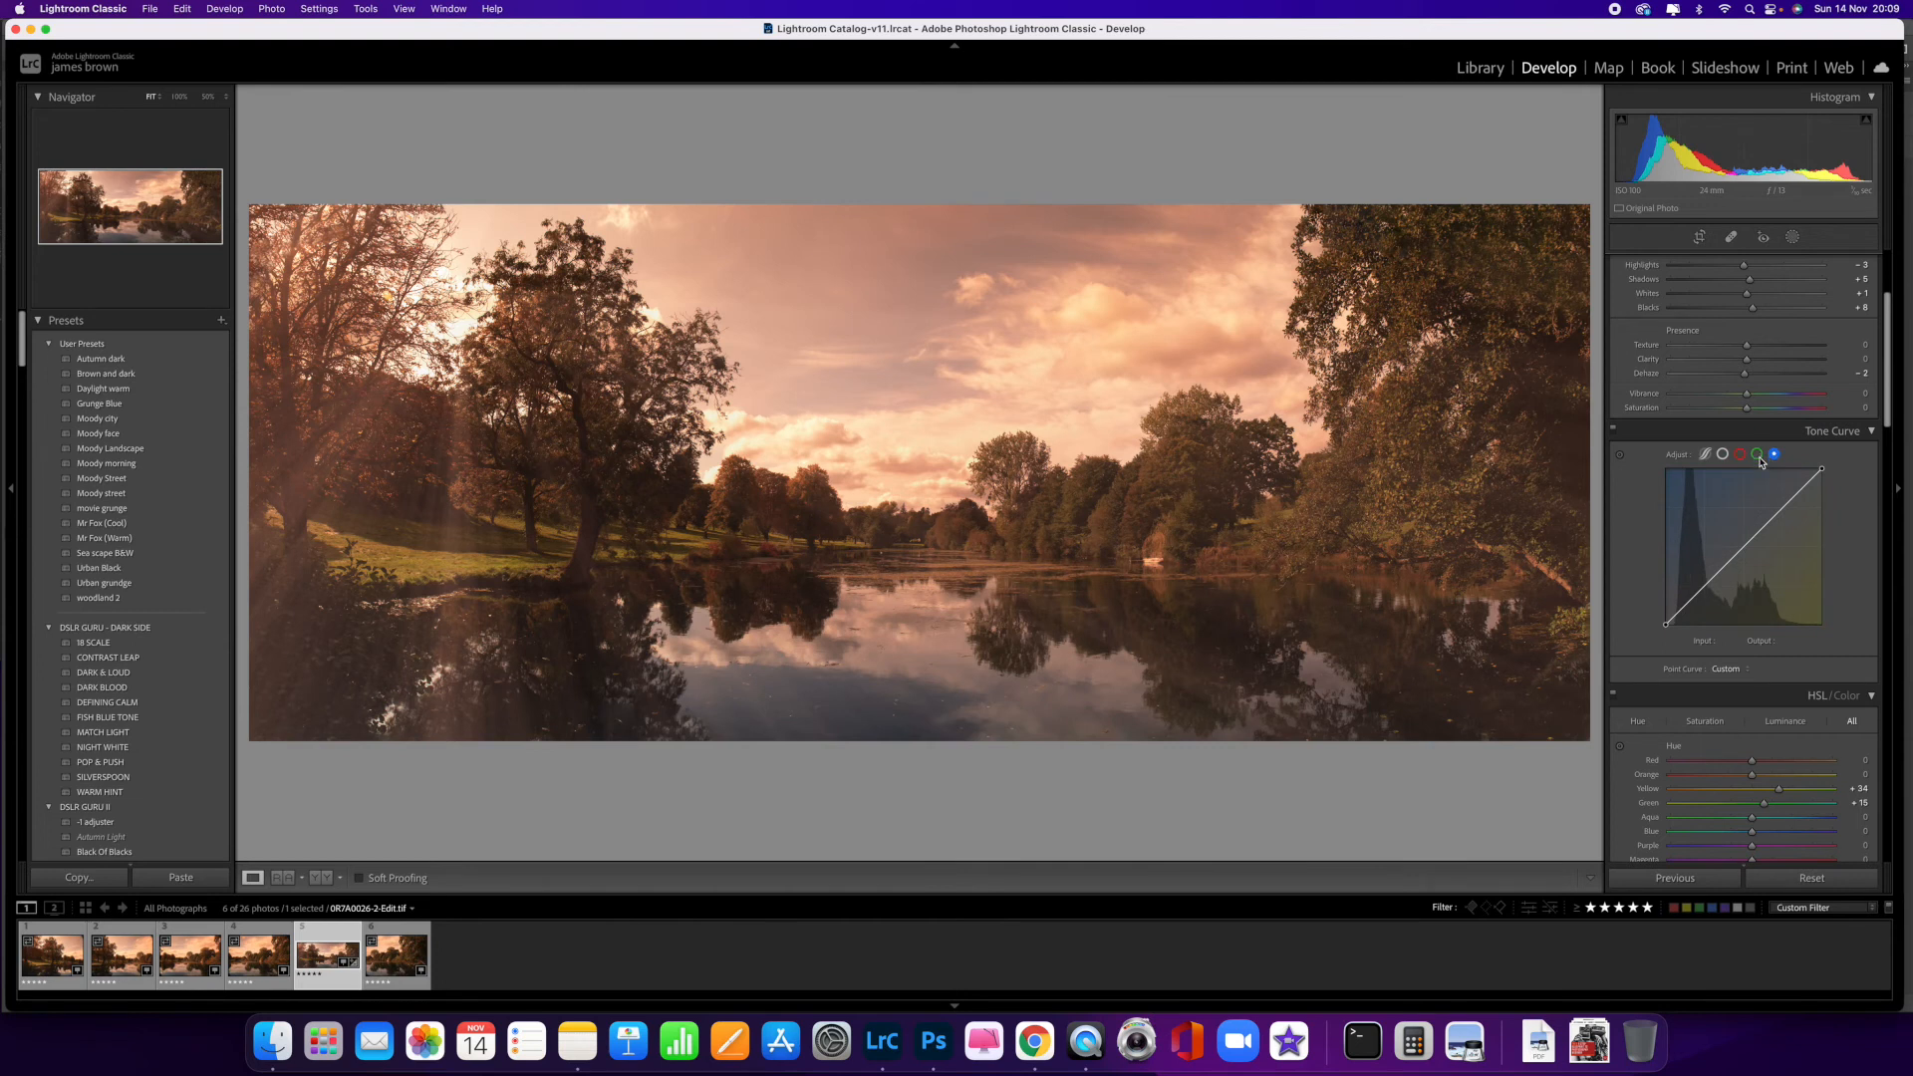
{"action": "left_click_drag", "start_coordinate": [1743, 549], "coordinate": [1742, 547]}
{"action": "left_click_drag", "start_coordinate": [1782, 506], "coordinate": [1780, 506]}
{"action": "left_click_drag", "start_coordinate": [1706, 588], "coordinate": [1782, 509]}
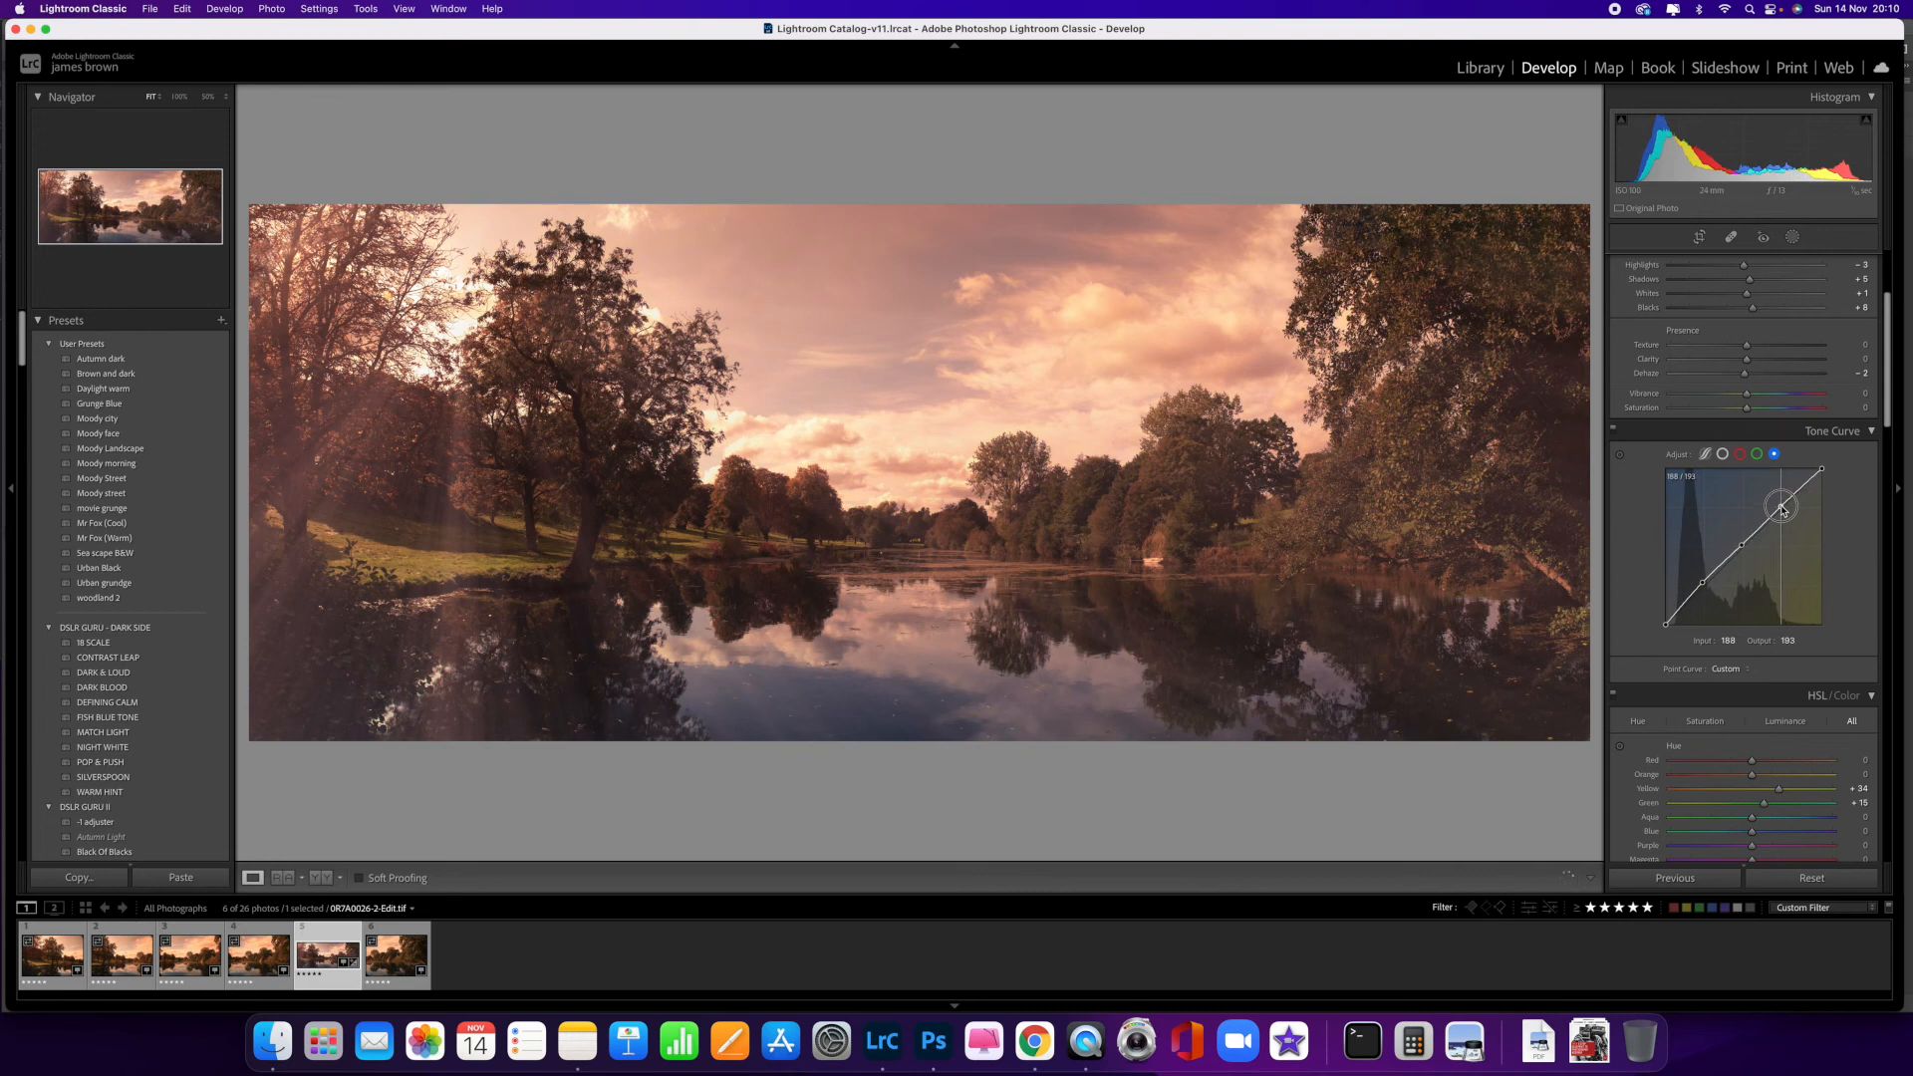
- Shape the green channel's tone curve with midtone, shadow and highlight points, placing the shadow point at Input 67, Output 70
{"action": "left_click", "coordinate": [1757, 453]}
{"action": "left_click_drag", "start_coordinate": [1745, 552], "coordinate": [1706, 584]}
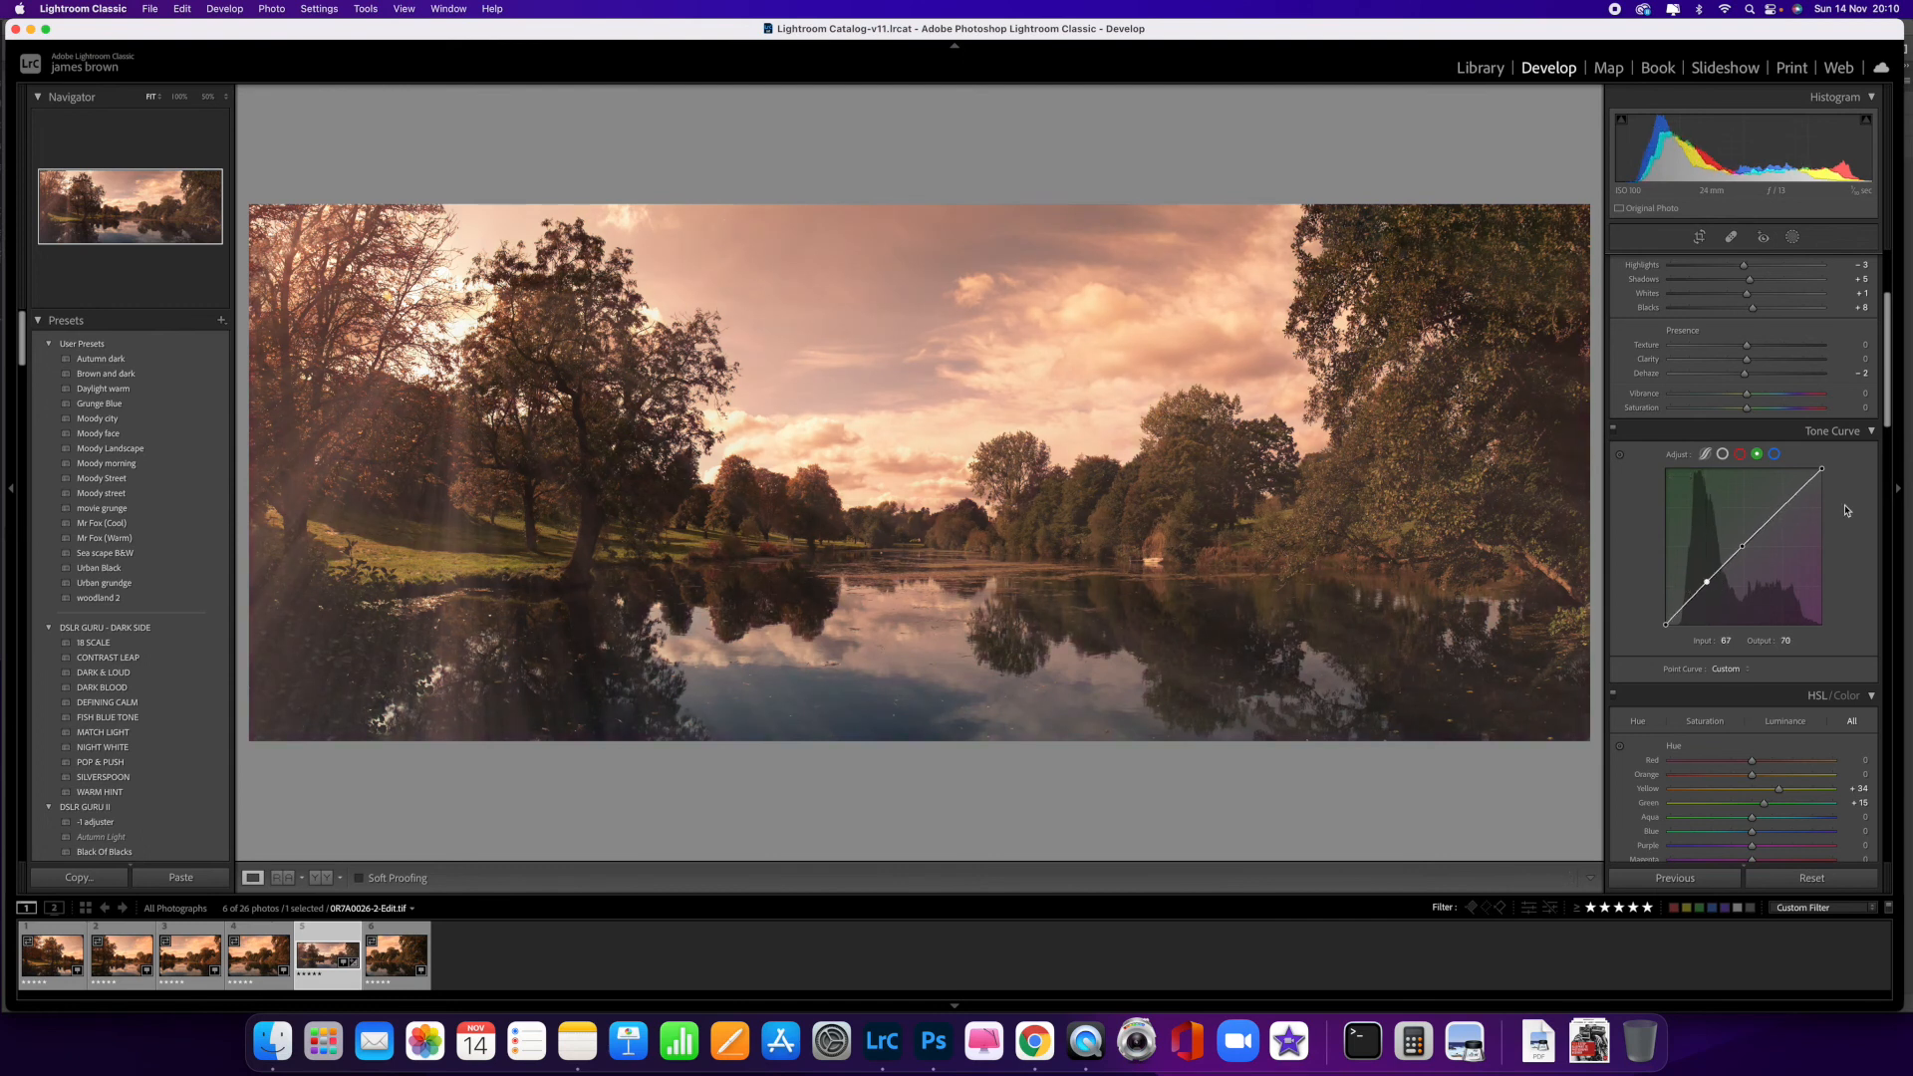
{"action": "left_click", "coordinate": [1786, 512]}
{"action": "left_click_drag", "start_coordinate": [1784, 509], "coordinate": [1785, 510]}
- Shape the red channel's tone curve with midtone, shadow and highlight points, placing the highlight point at about Input 190, Output 186
{"action": "left_click", "coordinate": [1741, 455]}
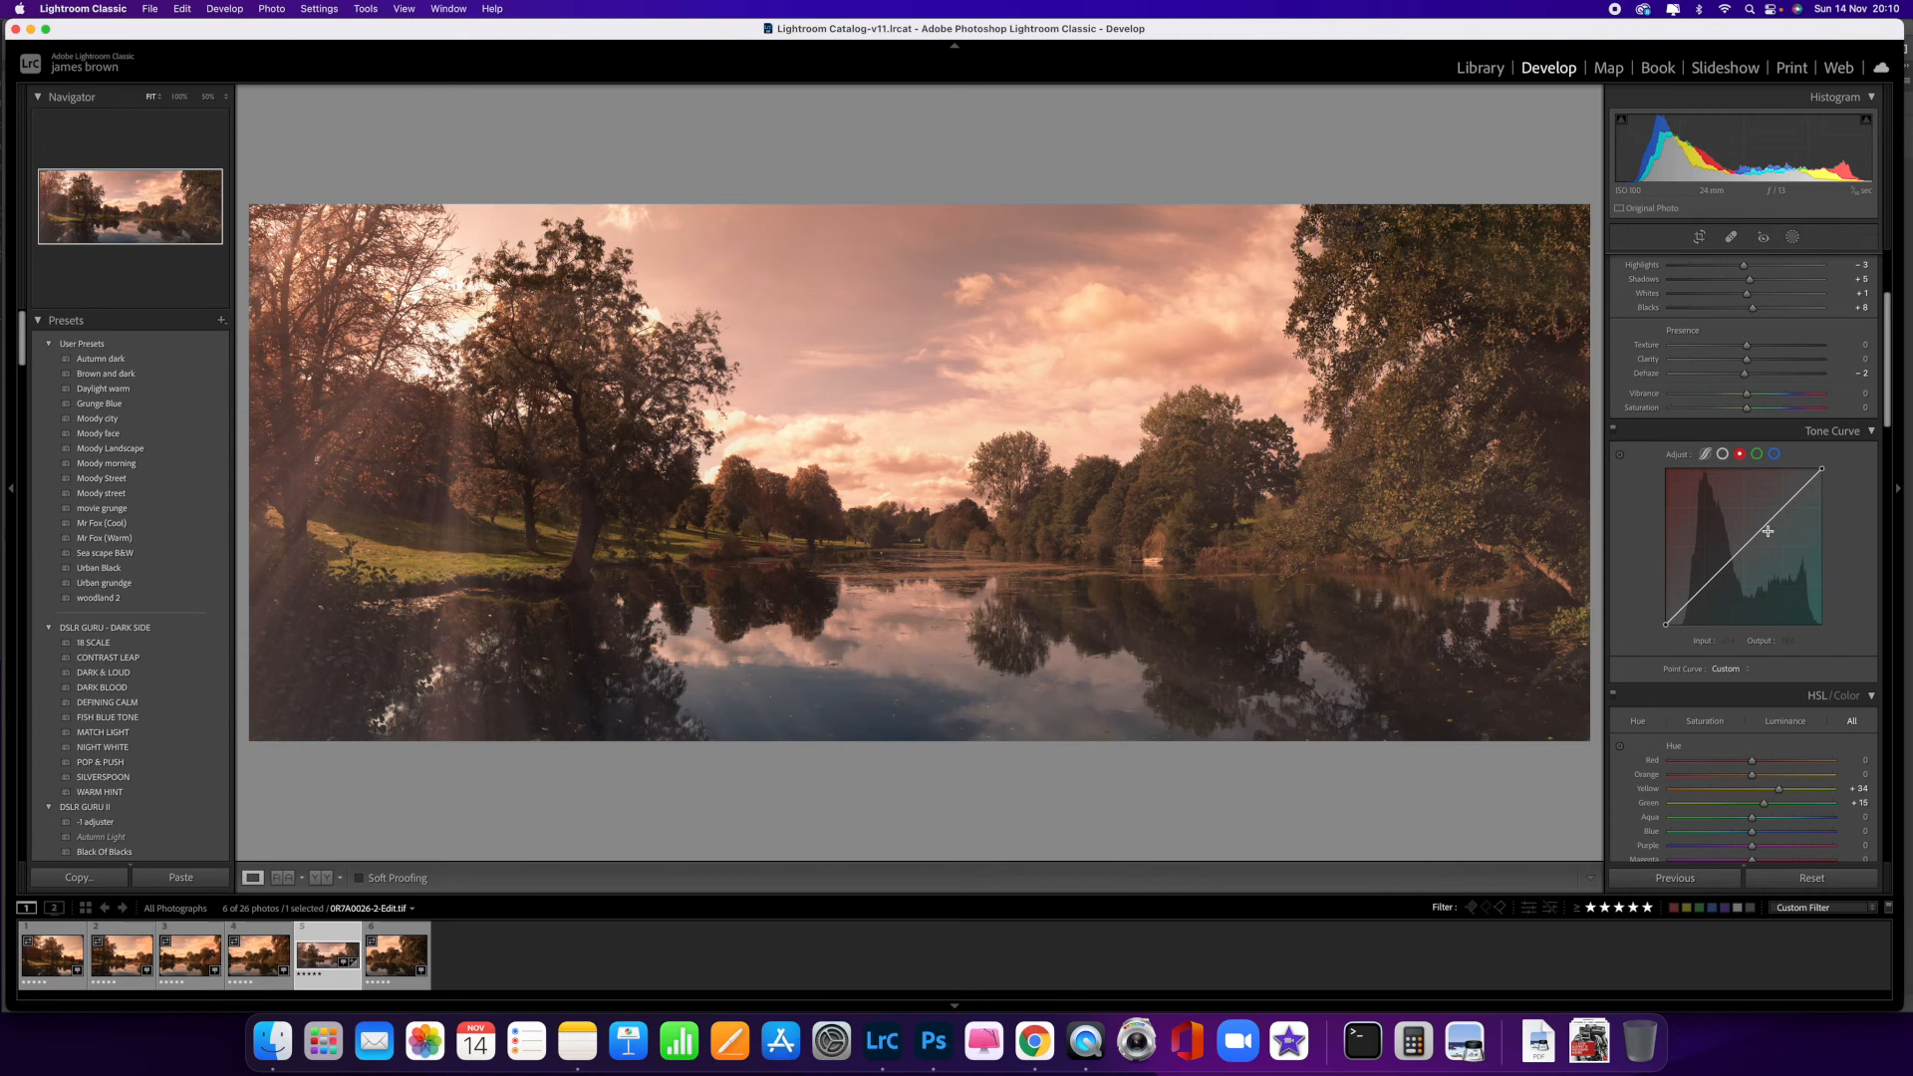
{"action": "left_click_drag", "start_coordinate": [1744, 548], "coordinate": [1706, 589]}
{"action": "left_click_drag", "start_coordinate": [1781, 508], "coordinate": [1784, 514]}
- Review the HSL adjustments and try small changes to the Orange luminance and Yellow hue
{"action": "left_click_drag", "start_coordinate": [1886, 420], "coordinate": [1871, 475]}
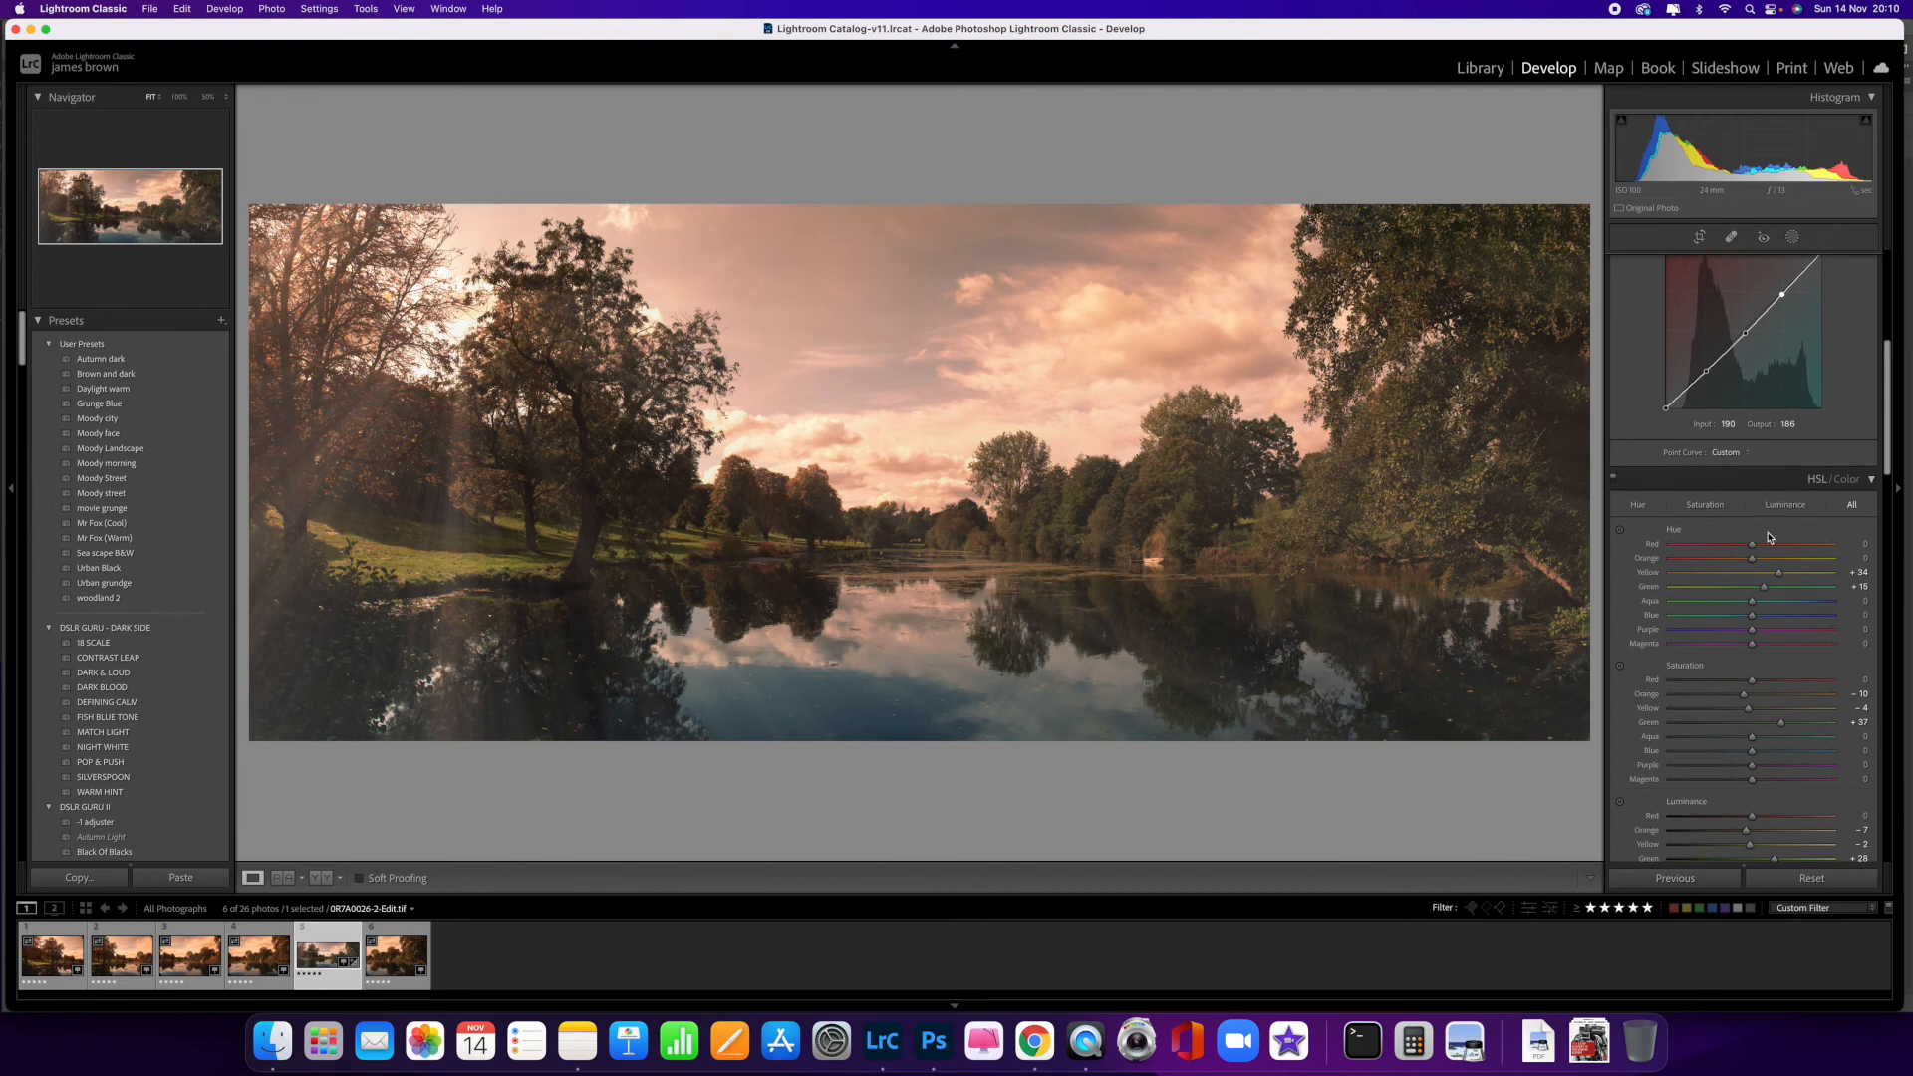
{"action": "left_click", "coordinate": [1785, 506]}
{"action": "left_click", "coordinate": [1714, 506]}
{"action": "left_click", "coordinate": [1638, 506]}
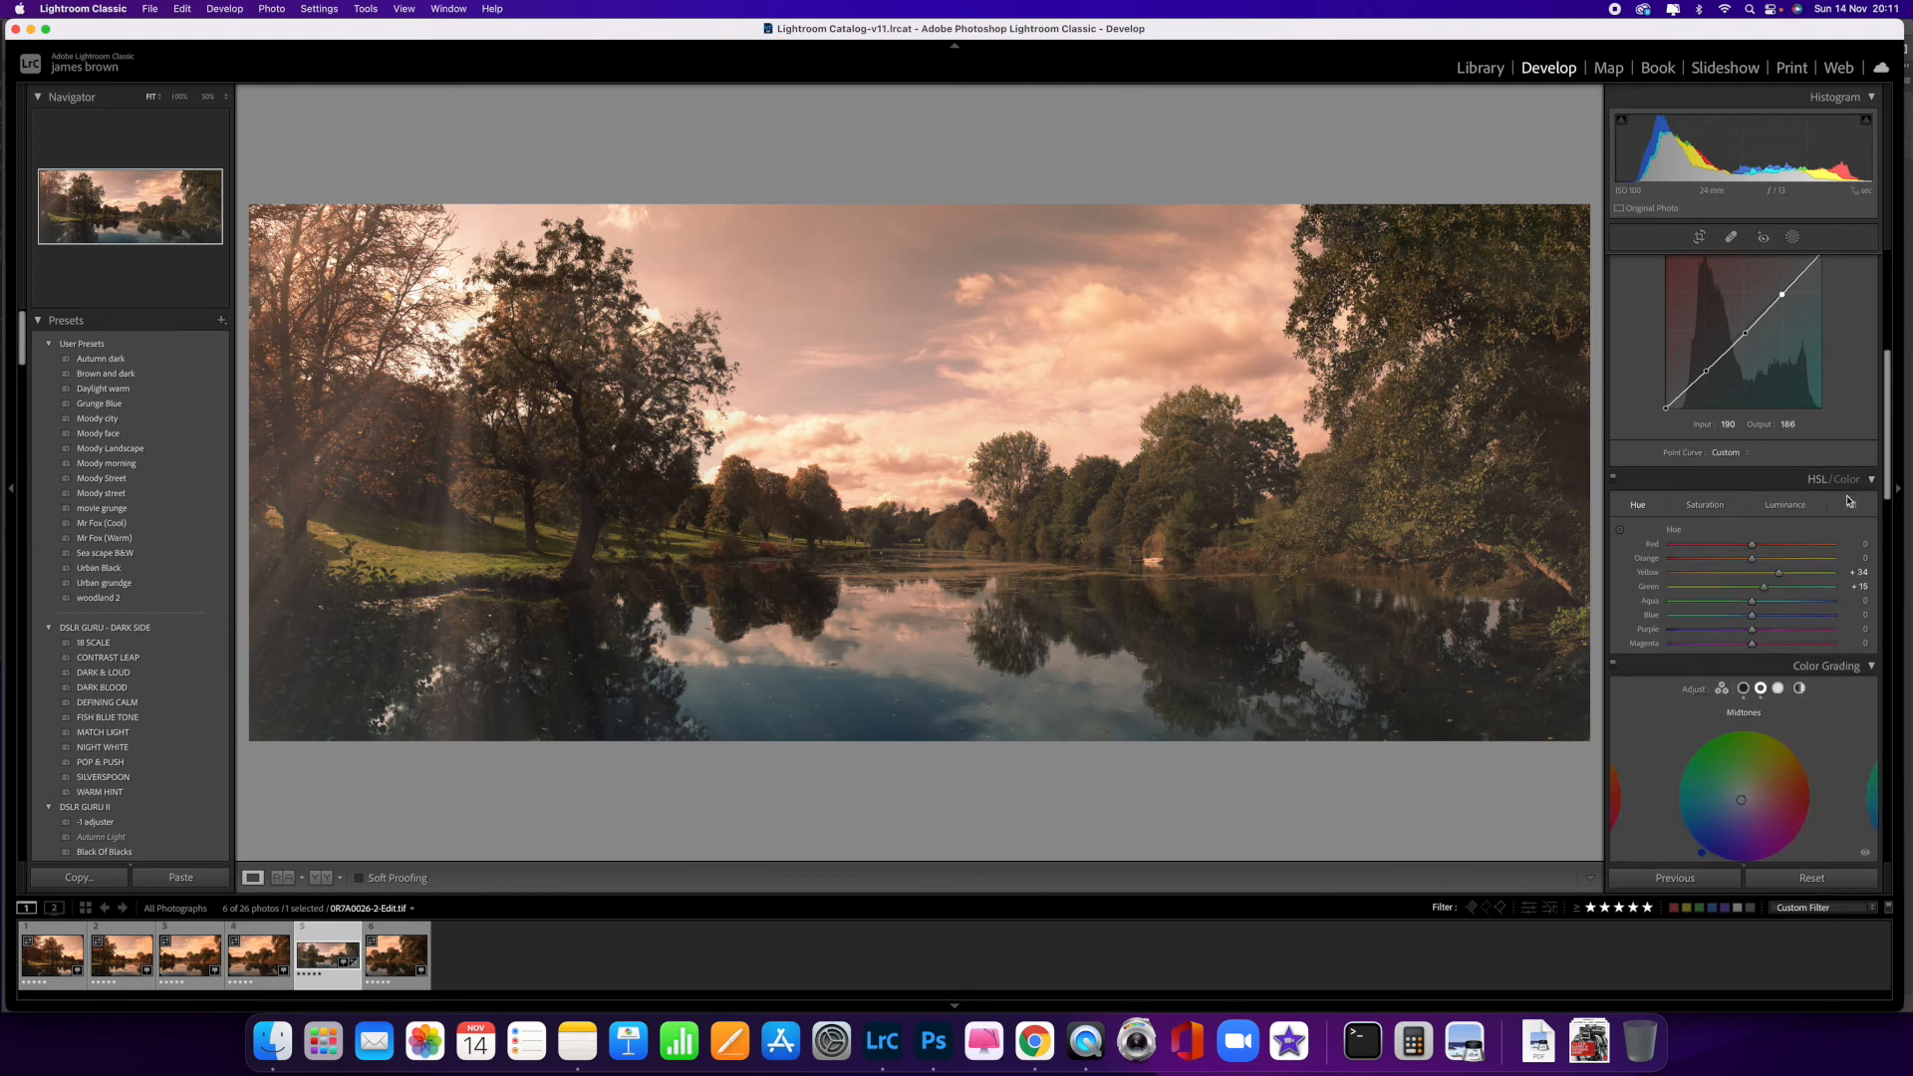
{"action": "left_click", "coordinate": [1853, 507]}
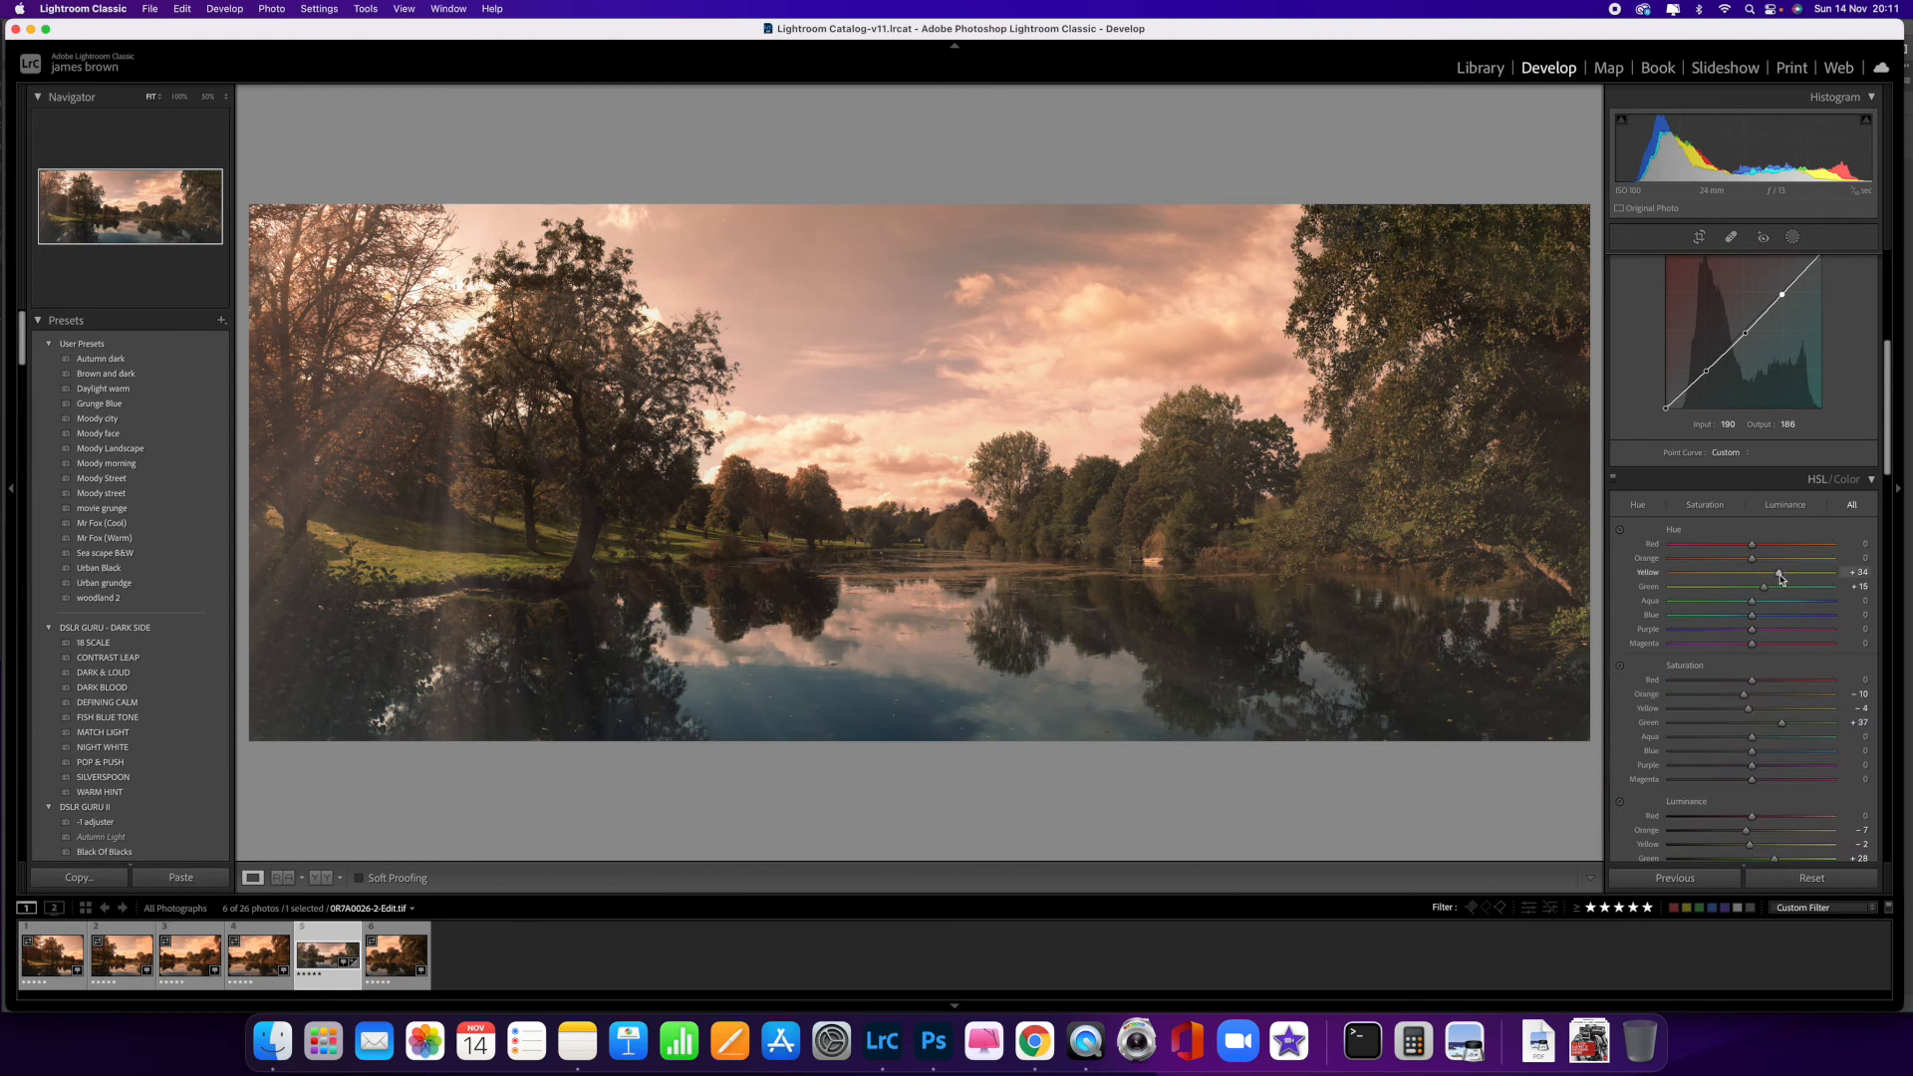
{"action": "scroll", "coordinate": [1694, 419], "scroll_direction": "down", "scroll_amount": 3}
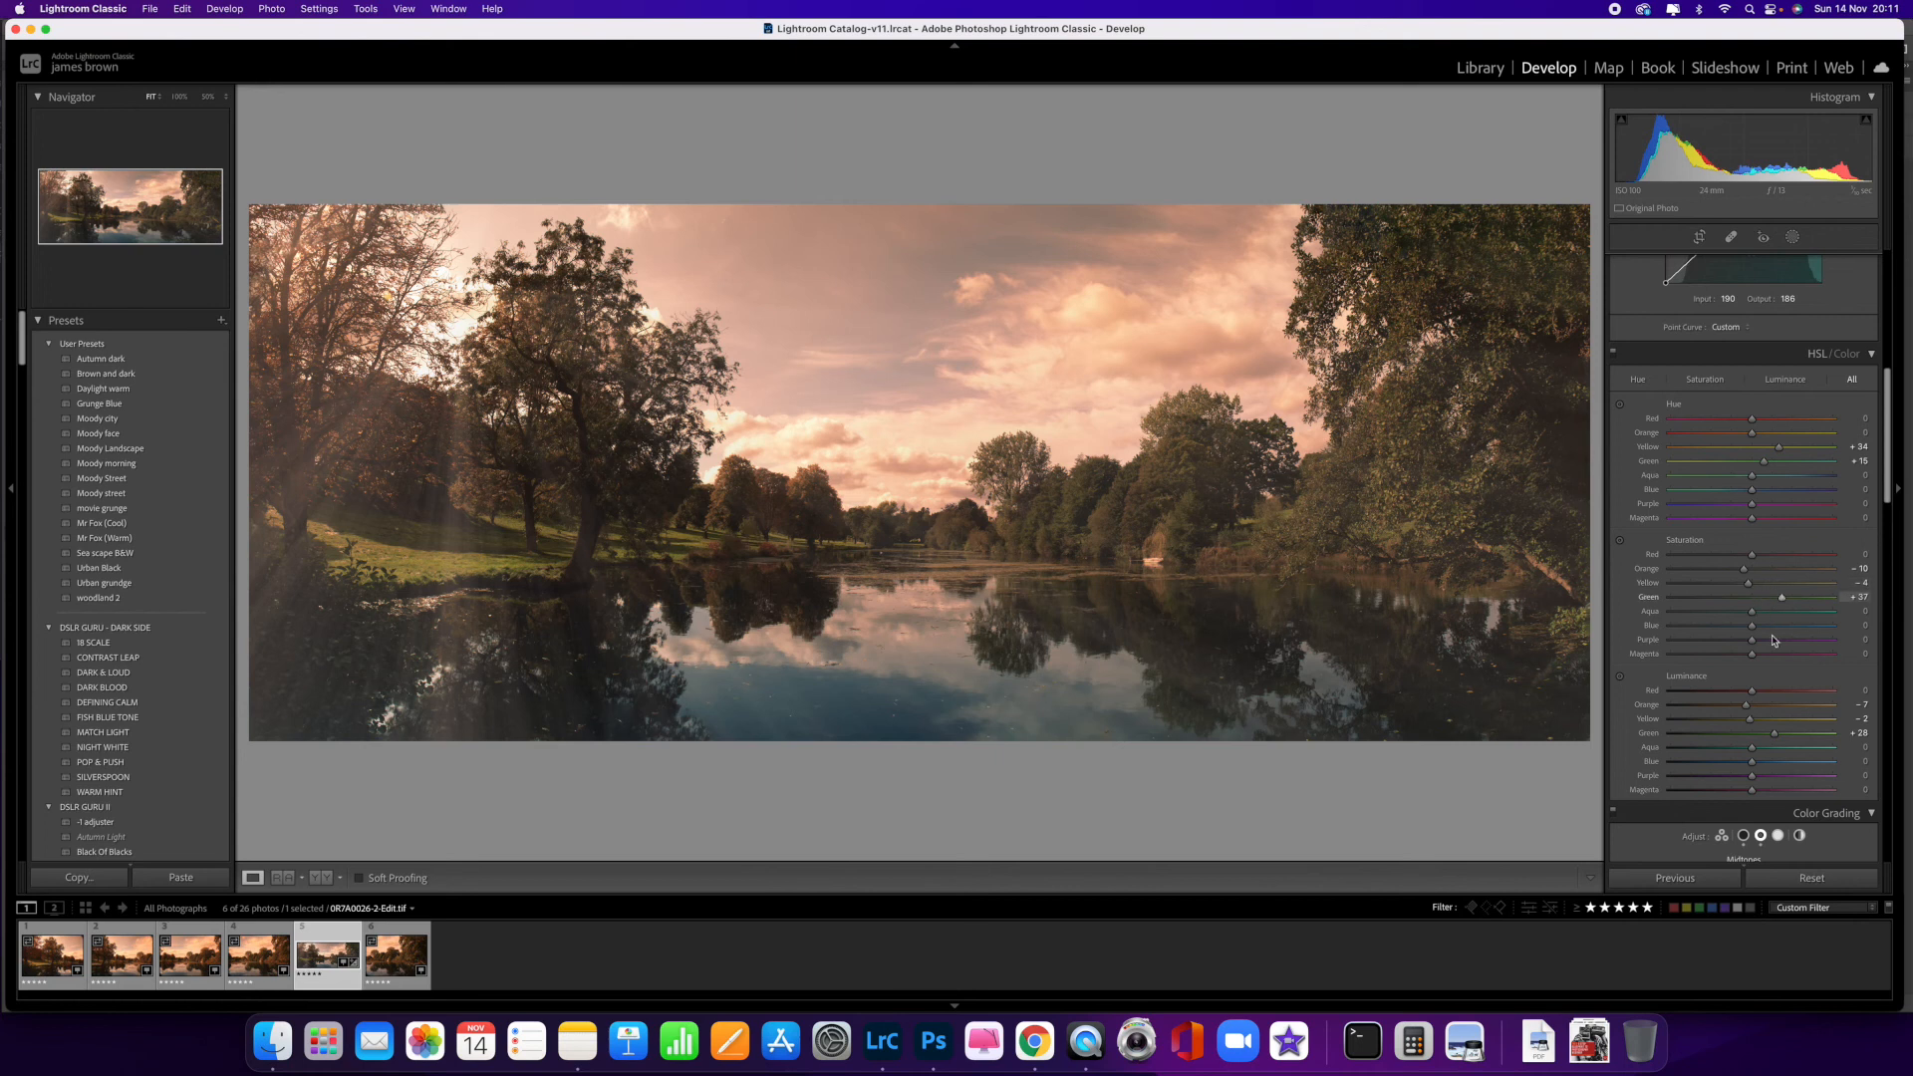
{"action": "left_click_drag", "start_coordinate": [1800, 711], "coordinate": [1748, 707]}
{"action": "mouse_move", "coordinate": [1780, 447]}
{"action": "left_mouse_down"}
{"action": "mouse_move", "coordinate": [1761, 450]}
{"action": "mouse_move", "coordinate": [1779, 450]}
{"action": "left_mouse_up"}
{"action": "scroll", "coordinate": [1863, 284], "scroll_direction": "up", "scroll_amount": 4}
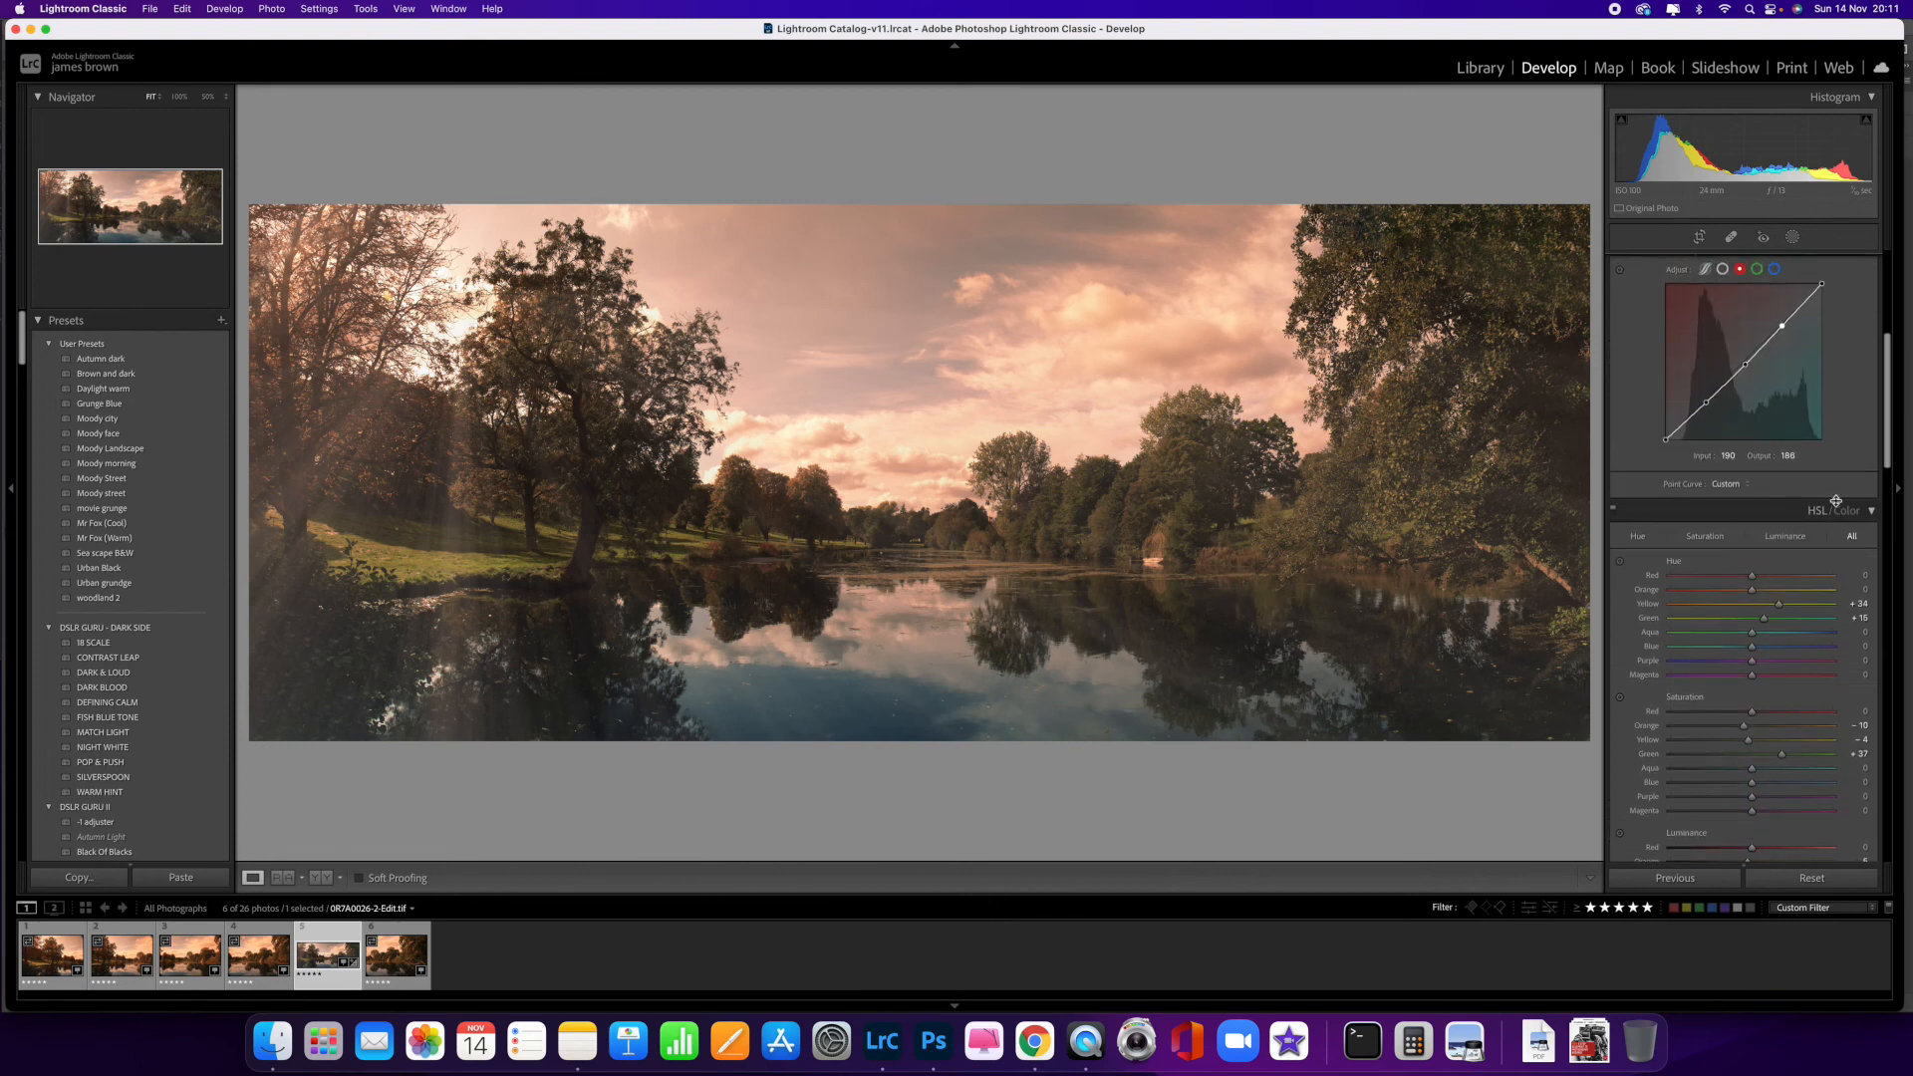
- Set the HSL Red saturation to +4 and the luminance to Red -2, Orange -7 and Yellow +30
{"action": "scroll", "coordinate": [1783, 448], "scroll_direction": "down", "scroll_amount": 3}
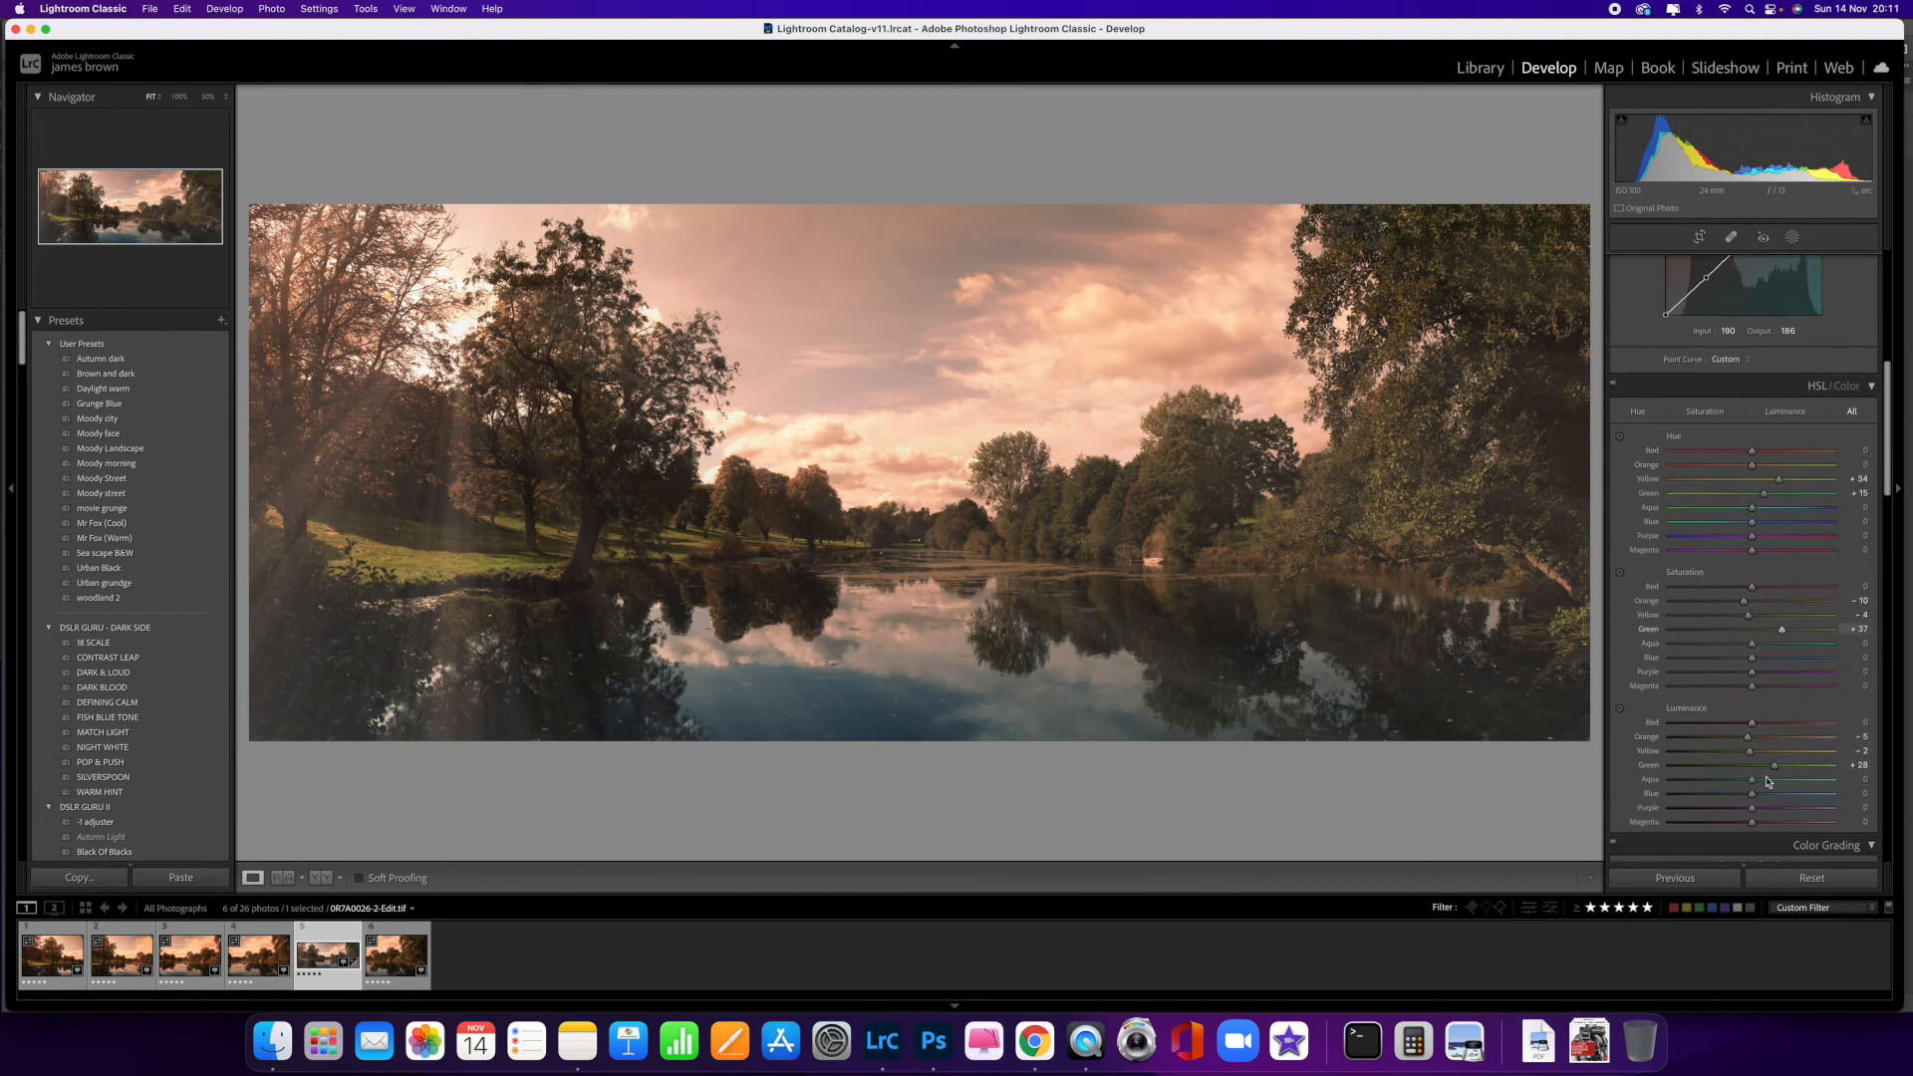
{"action": "mouse_move", "coordinate": [1752, 587]}
{"action": "left_mouse_down"}
{"action": "mouse_move", "coordinate": [1785, 589]}
{"action": "mouse_move", "coordinate": [1741, 587]}
{"action": "mouse_move", "coordinate": [1762, 585]}
{"action": "left_mouse_up"}
{"action": "left_click_drag", "start_coordinate": [1770, 585], "coordinate": [1750, 646]}
{"action": "scroll", "coordinate": [1757, 598], "scroll_direction": "down", "scroll_amount": 3}
{"action": "scroll", "coordinate": [1750, 646], "scroll_direction": "down", "scroll_amount": 3}
{"action": "mouse_move", "coordinate": [1752, 576]}
{"action": "left_mouse_down"}
{"action": "mouse_move", "coordinate": [1793, 574]}
{"action": "mouse_move", "coordinate": [1700, 574]}
{"action": "mouse_move", "coordinate": [1795, 574]}
{"action": "mouse_move", "coordinate": [1779, 576]}
{"action": "left_mouse_up"}
{"action": "scroll", "coordinate": [1782, 576], "scroll_direction": "down", "scroll_amount": 3}
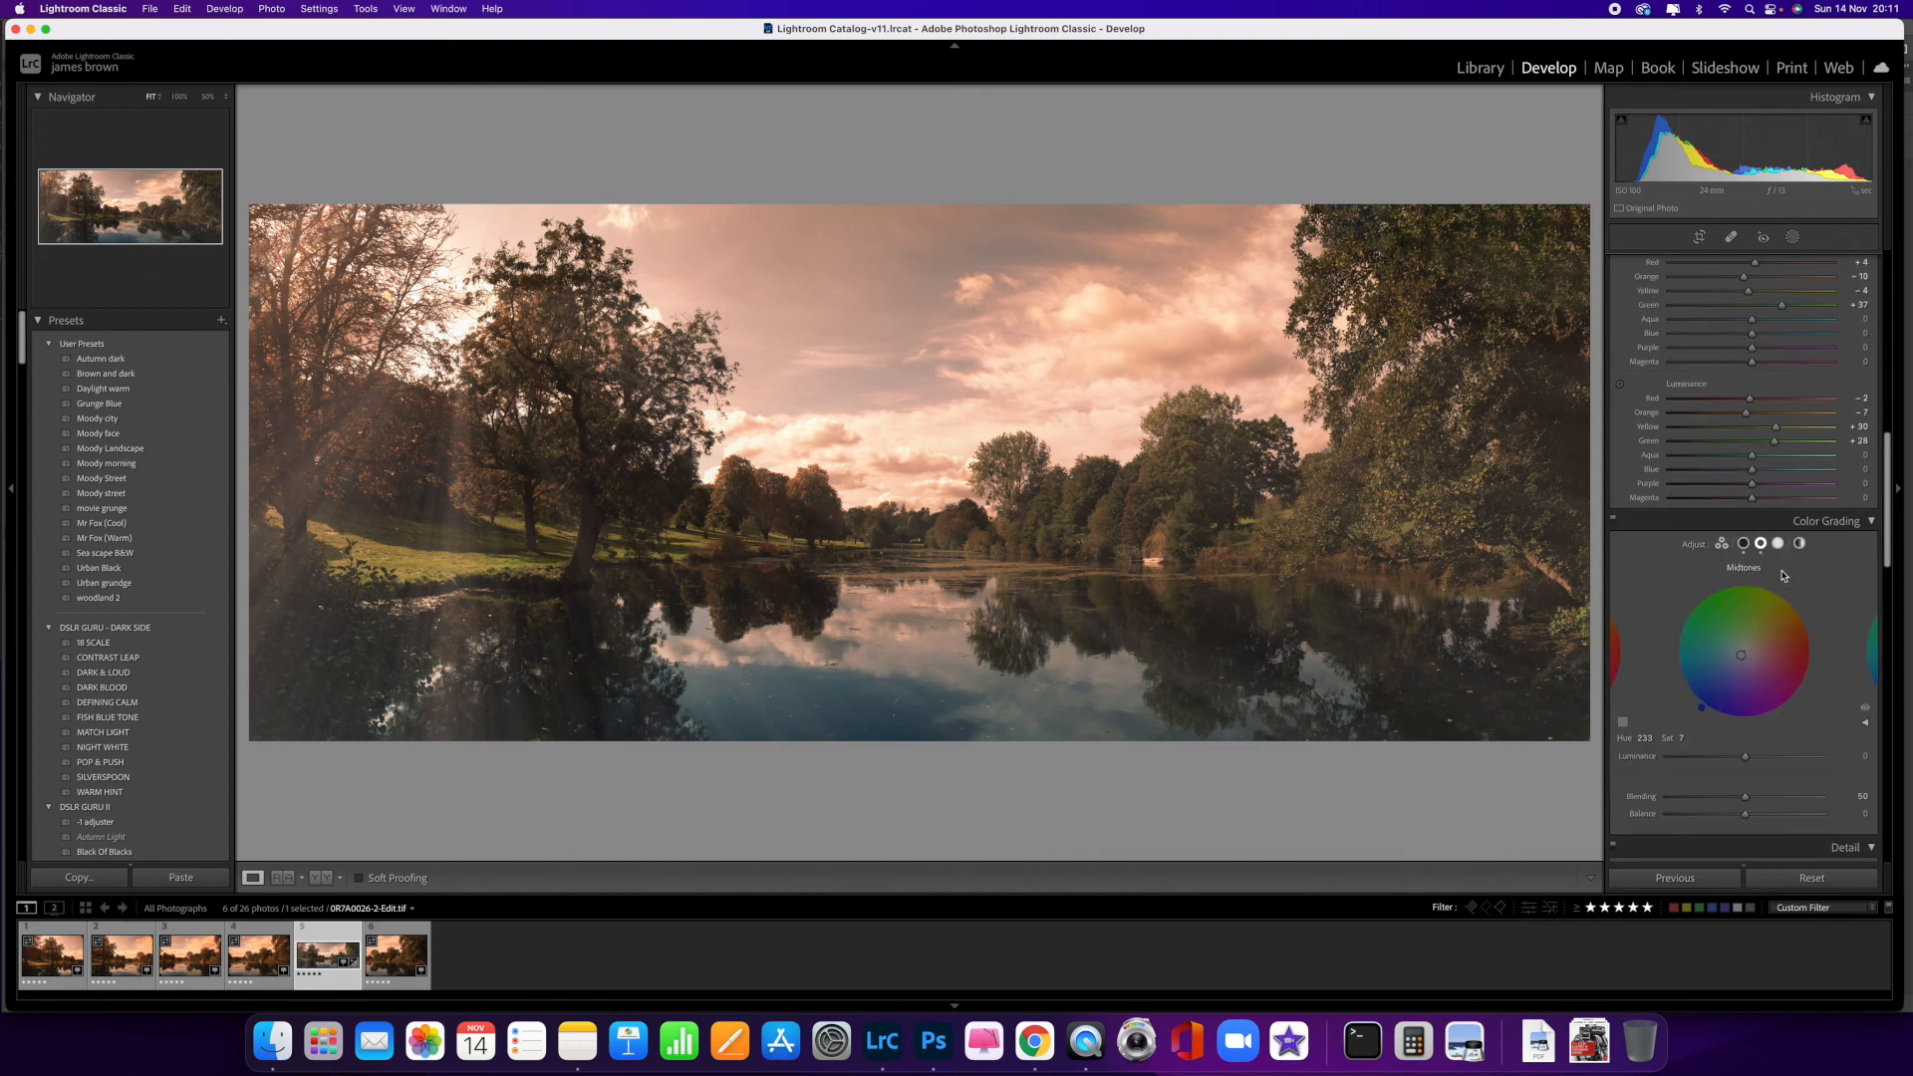
- Warm the Color Grading midtones, settling on Hue 30 with Saturation 12
{"action": "scroll", "coordinate": [1783, 576], "scroll_direction": "down", "scroll_amount": 2}
{"action": "left_click", "coordinate": [1778, 433]}
{"action": "left_click", "coordinate": [1762, 433]}
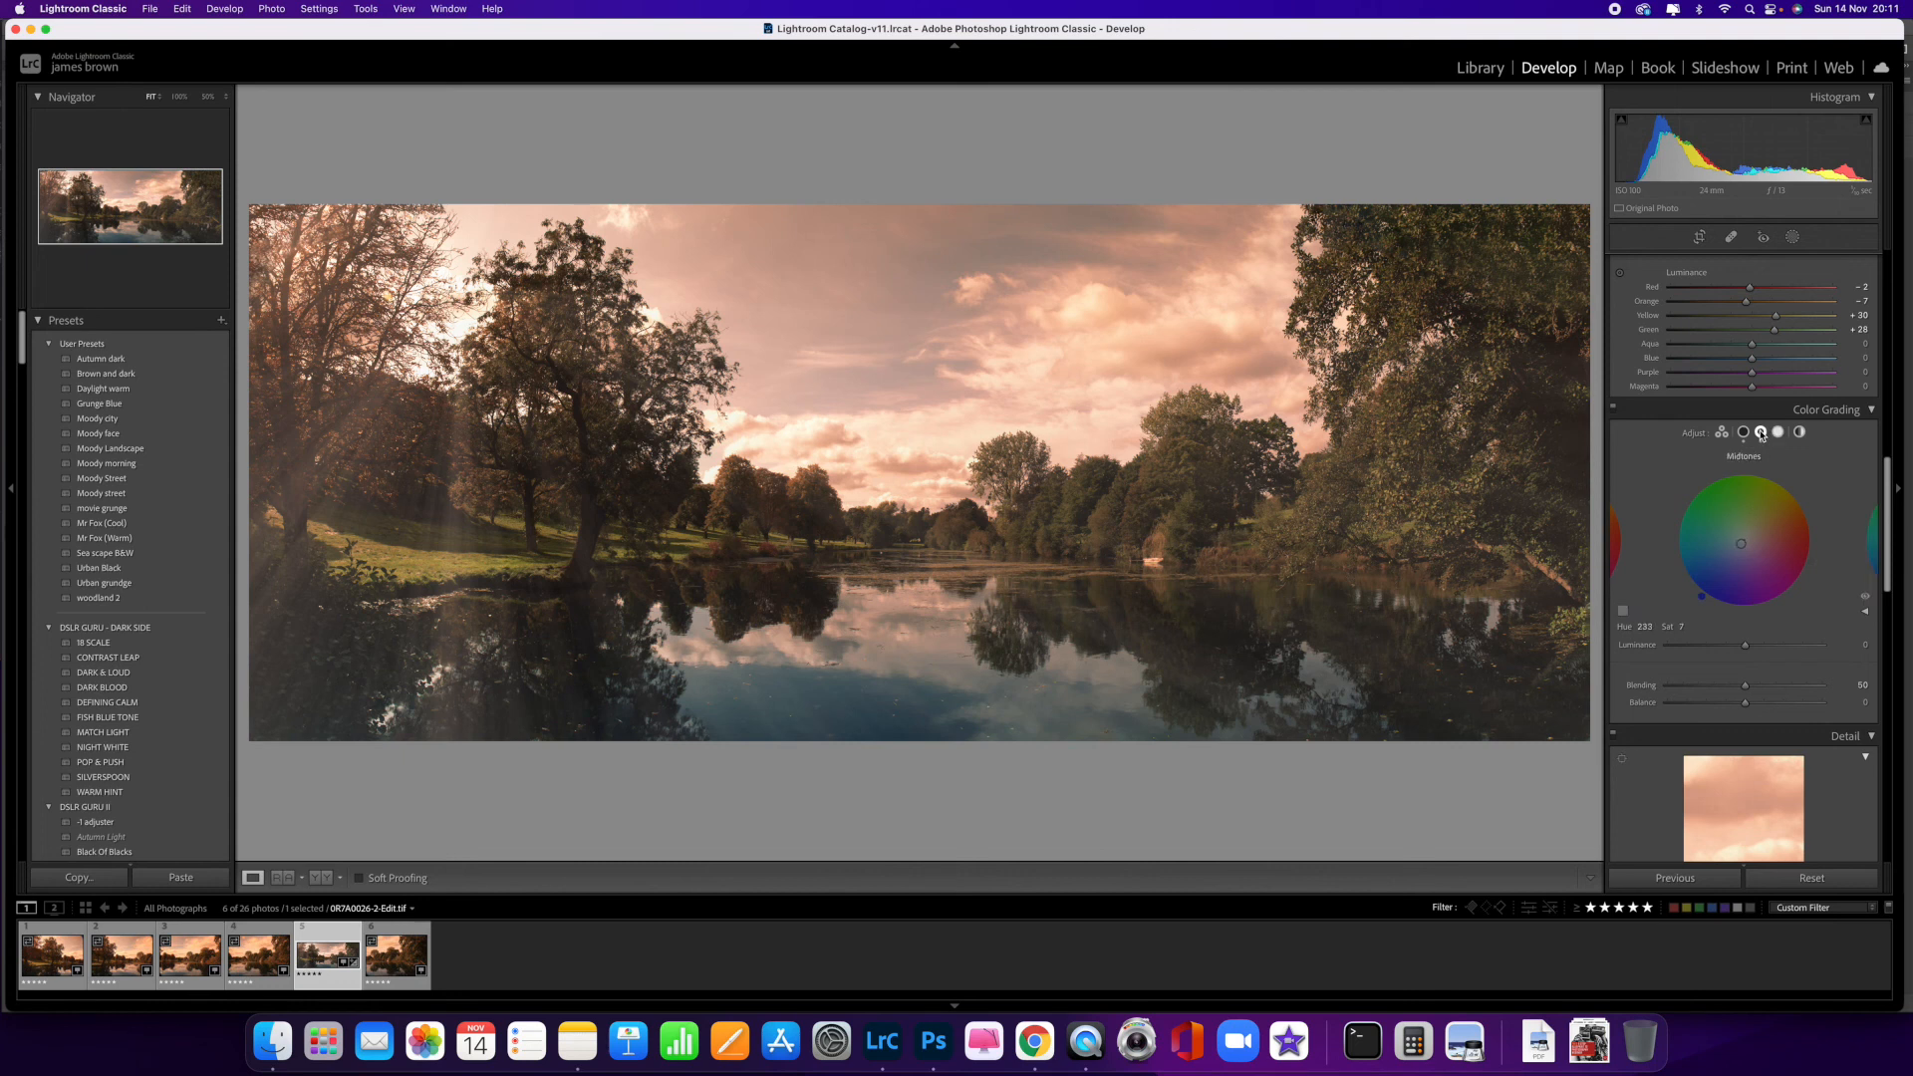
{"action": "left_click_drag", "start_coordinate": [1741, 544], "coordinate": [1748, 536]}
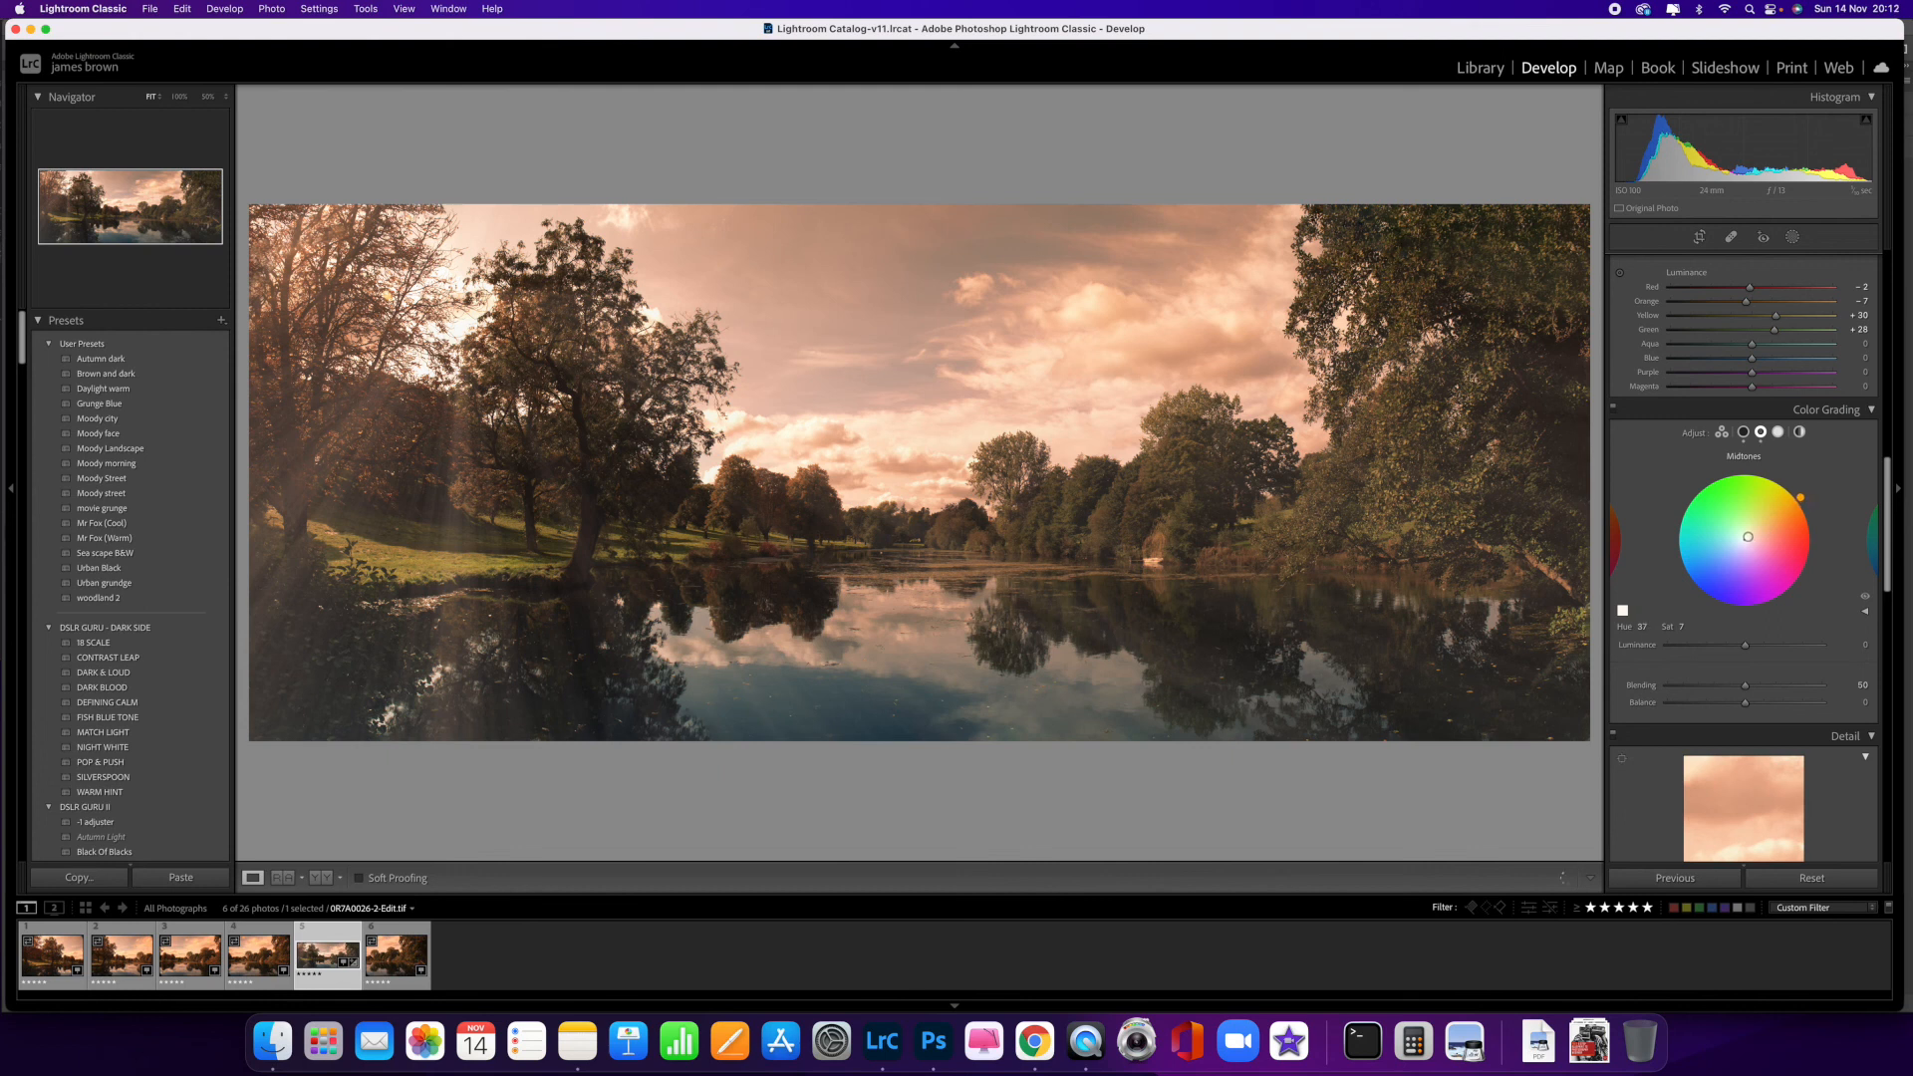
{"action": "left_click_drag", "start_coordinate": [1748, 536], "coordinate": [1747, 537]}
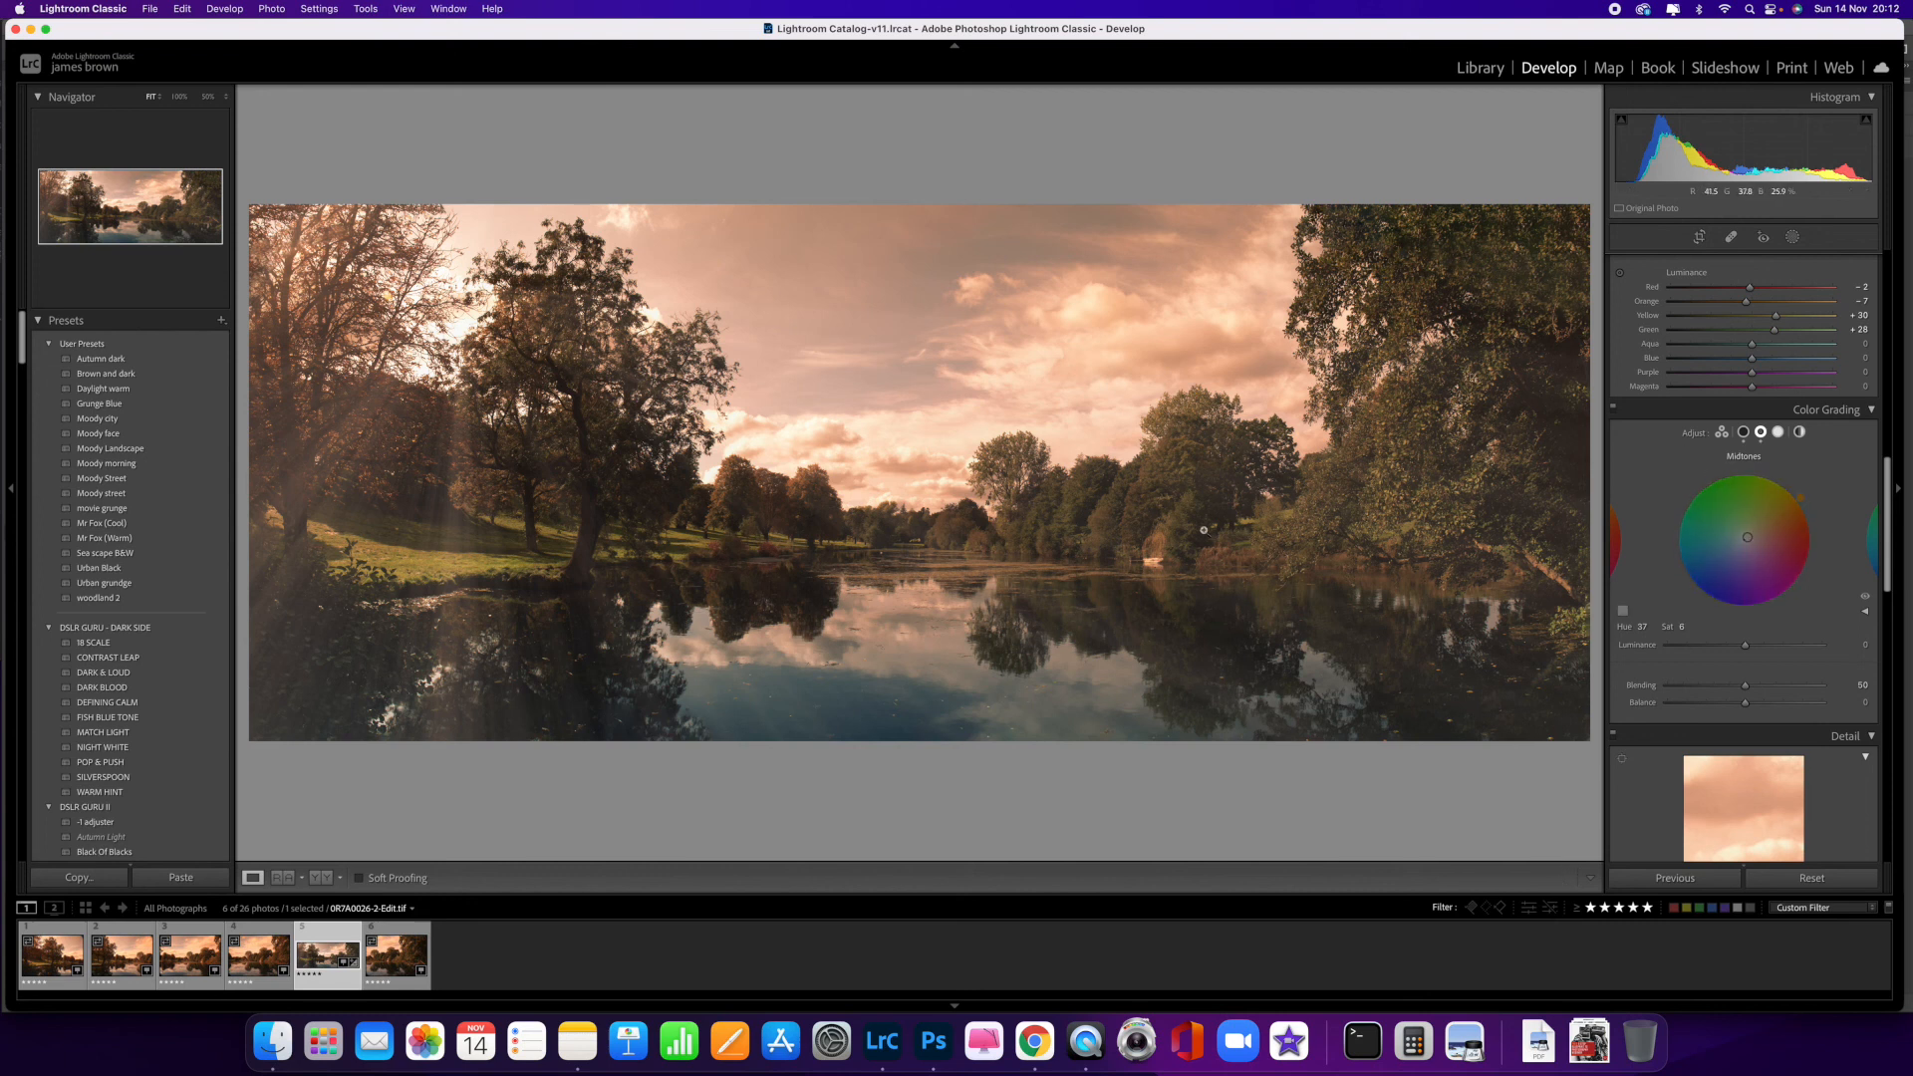
{"action": "left_click_drag", "start_coordinate": [1747, 538], "coordinate": [1753, 534]}
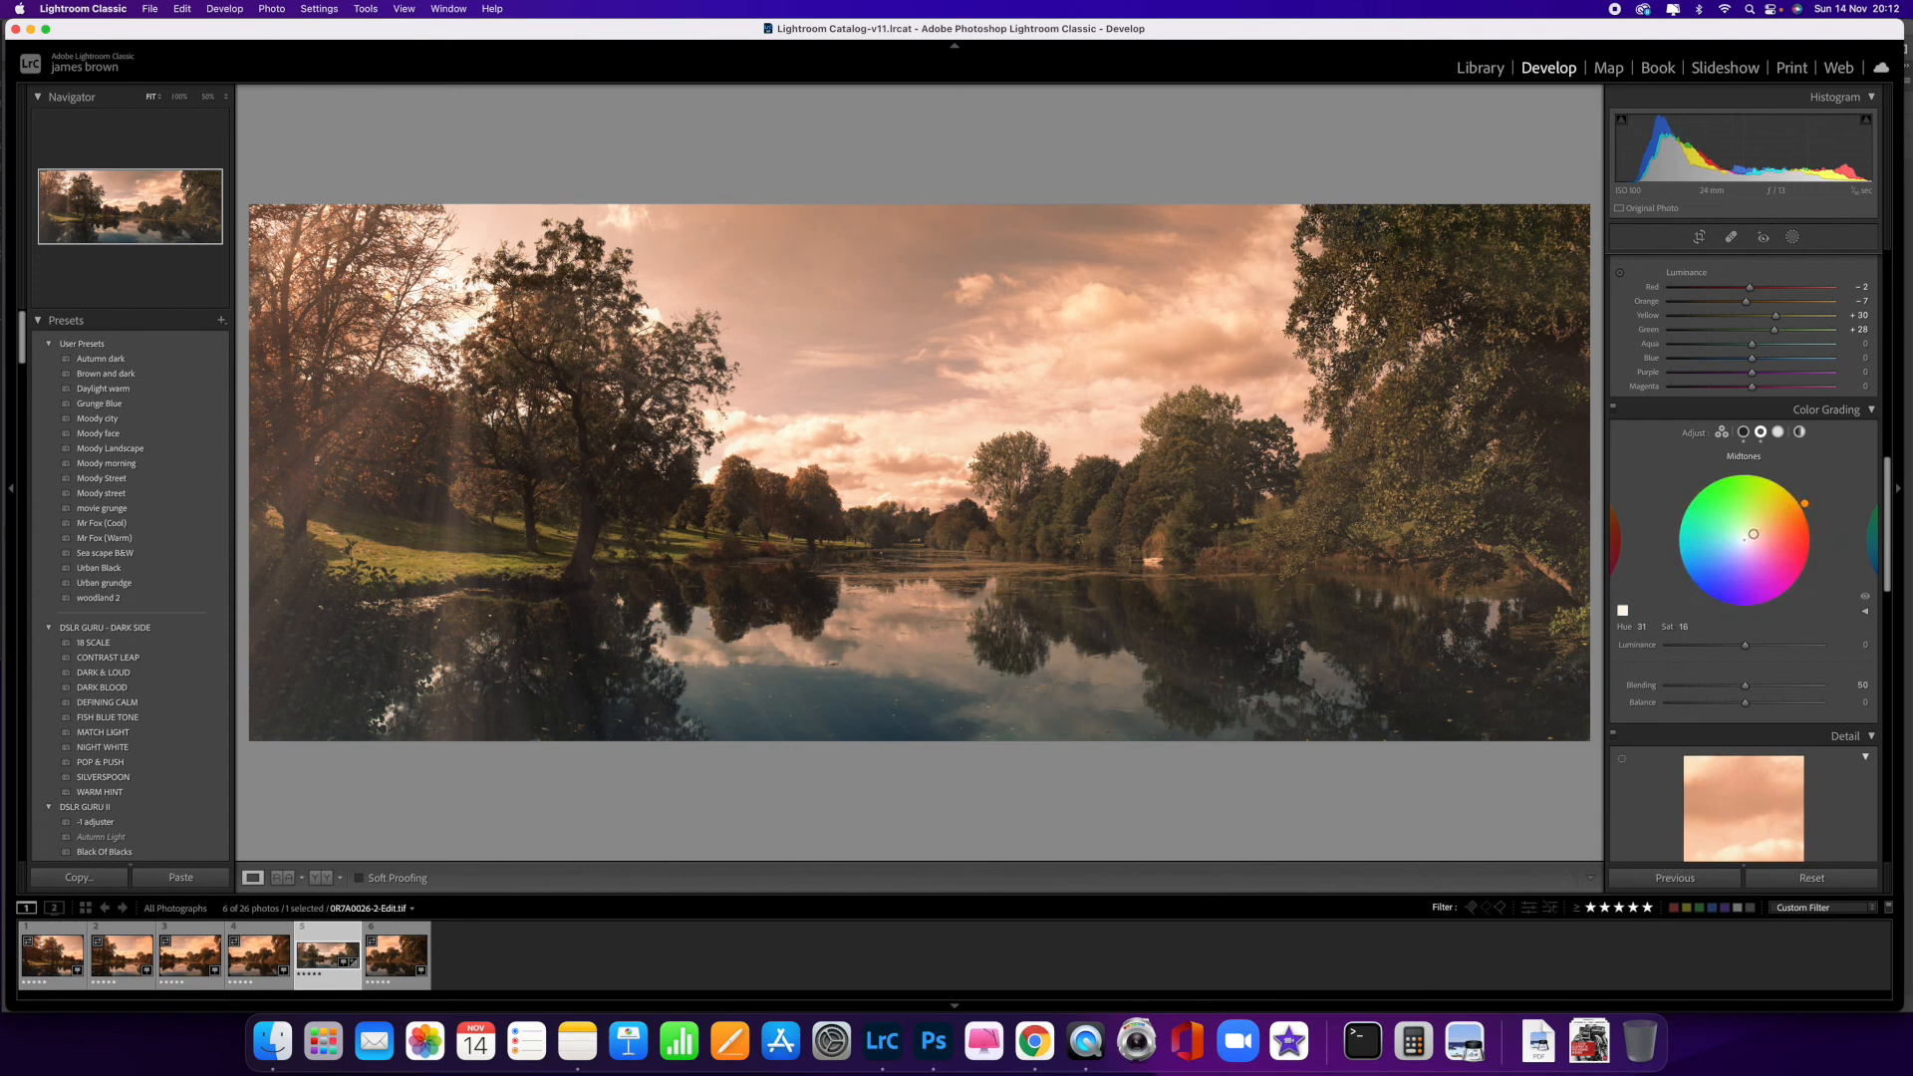
{"action": "left_click_drag", "start_coordinate": [1754, 535], "coordinate": [1752, 536]}
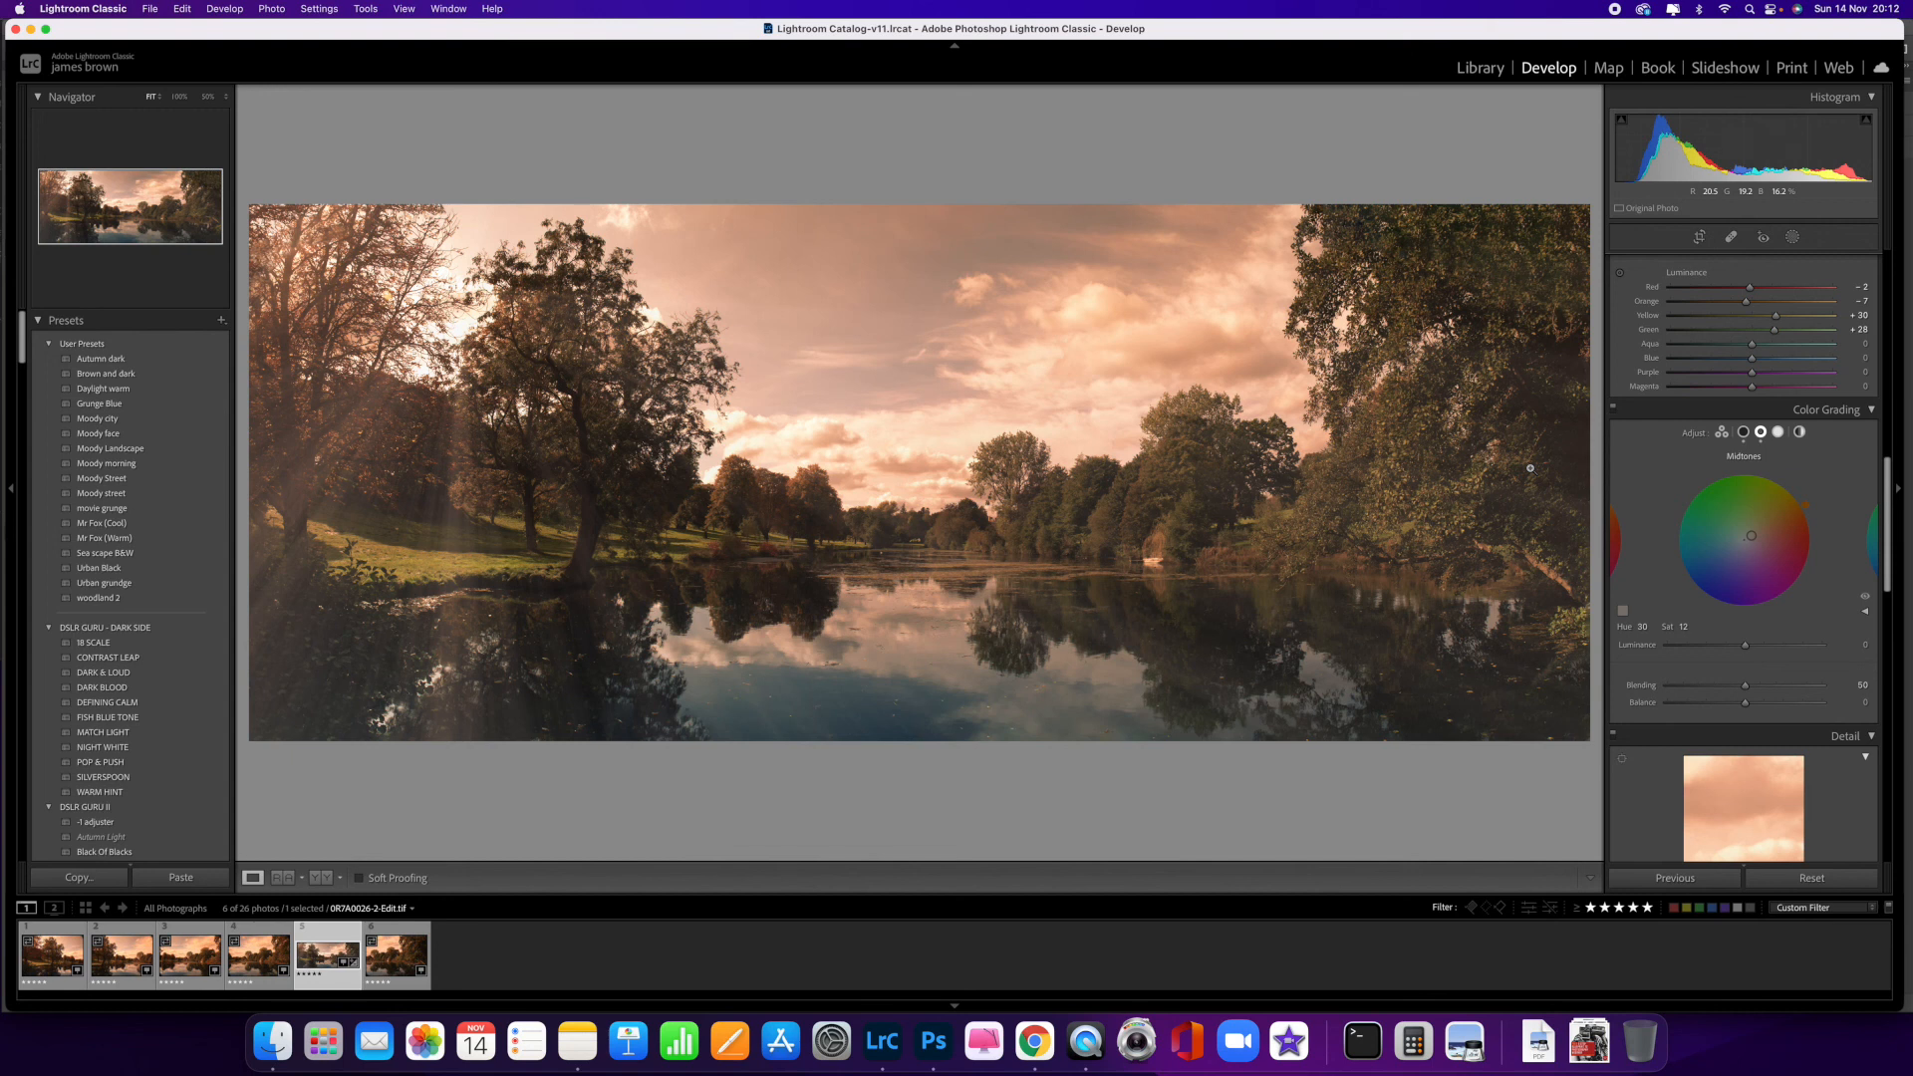
- Compare the edited panorama with the individual source photos of the lake
{"action": "key", "text": "Left"}
{"action": "key", "text": "Left"}
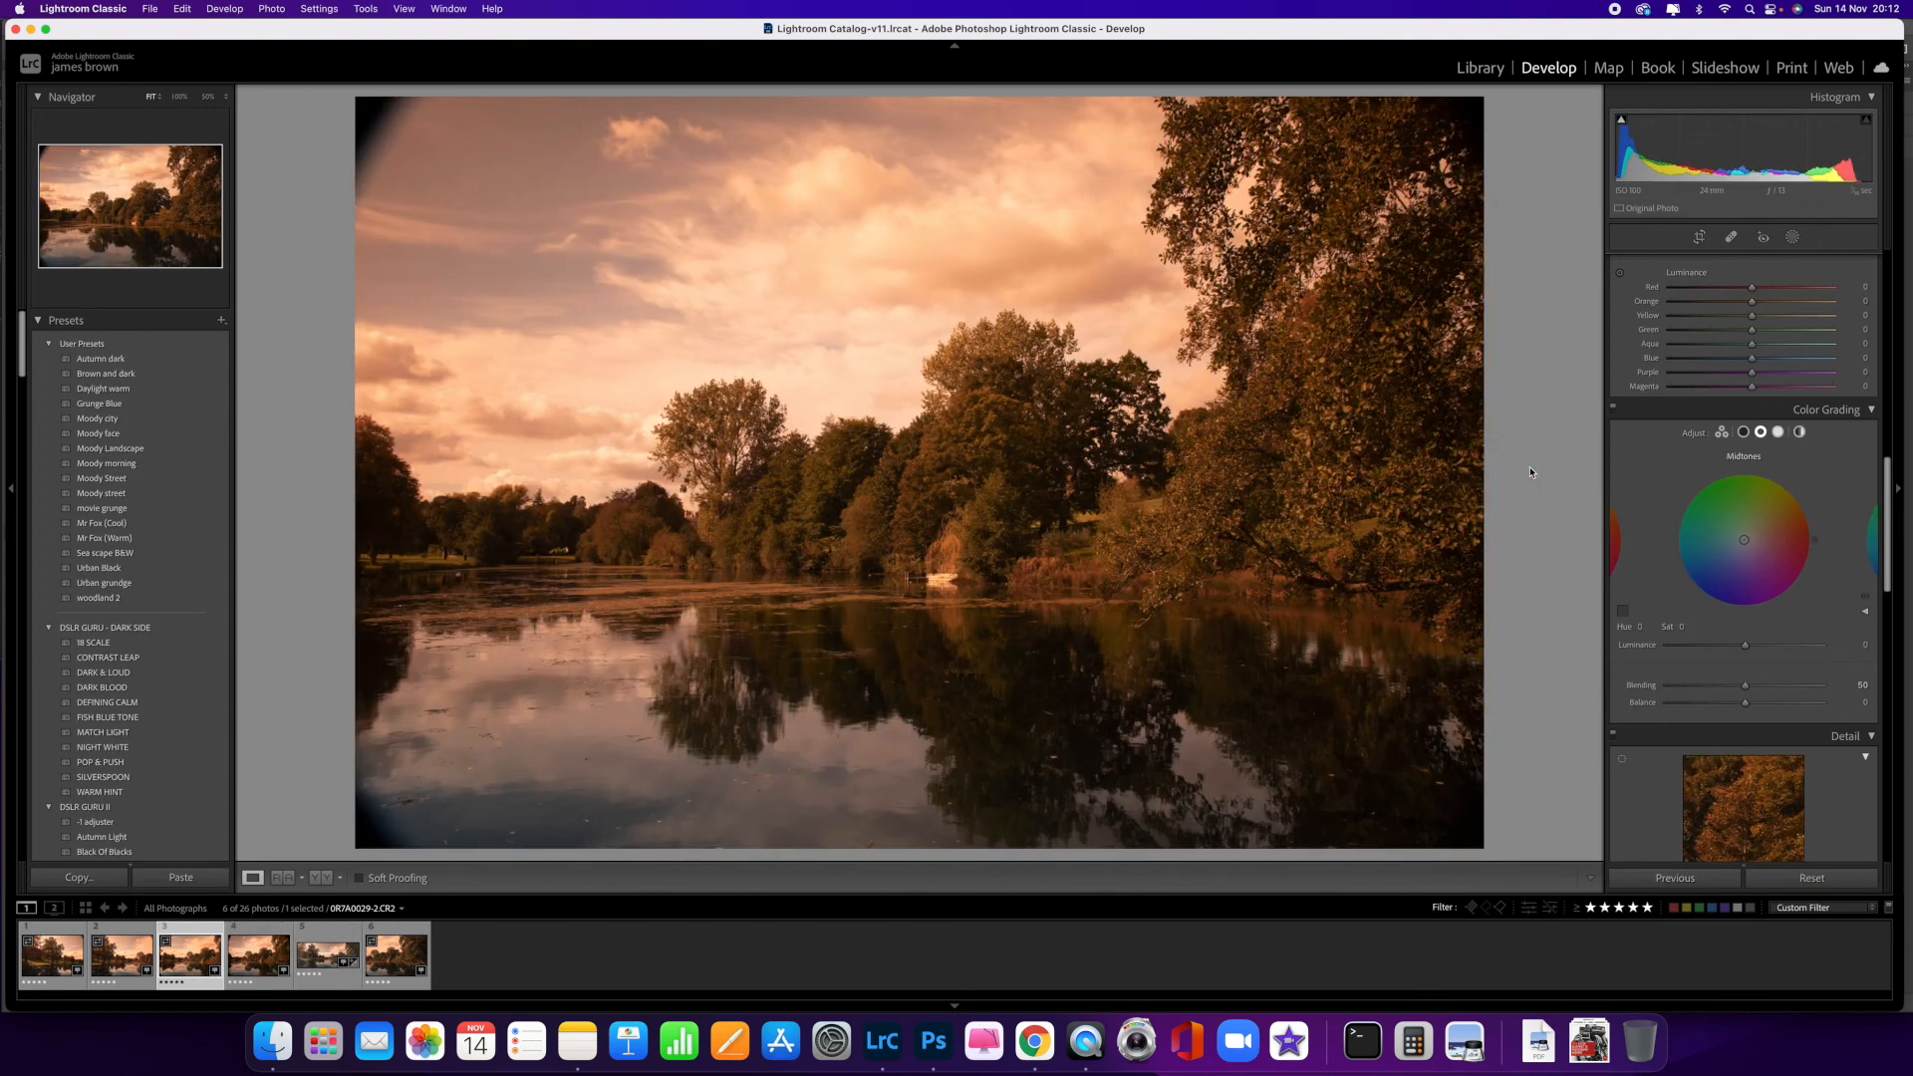
{"action": "key", "text": "Left"}
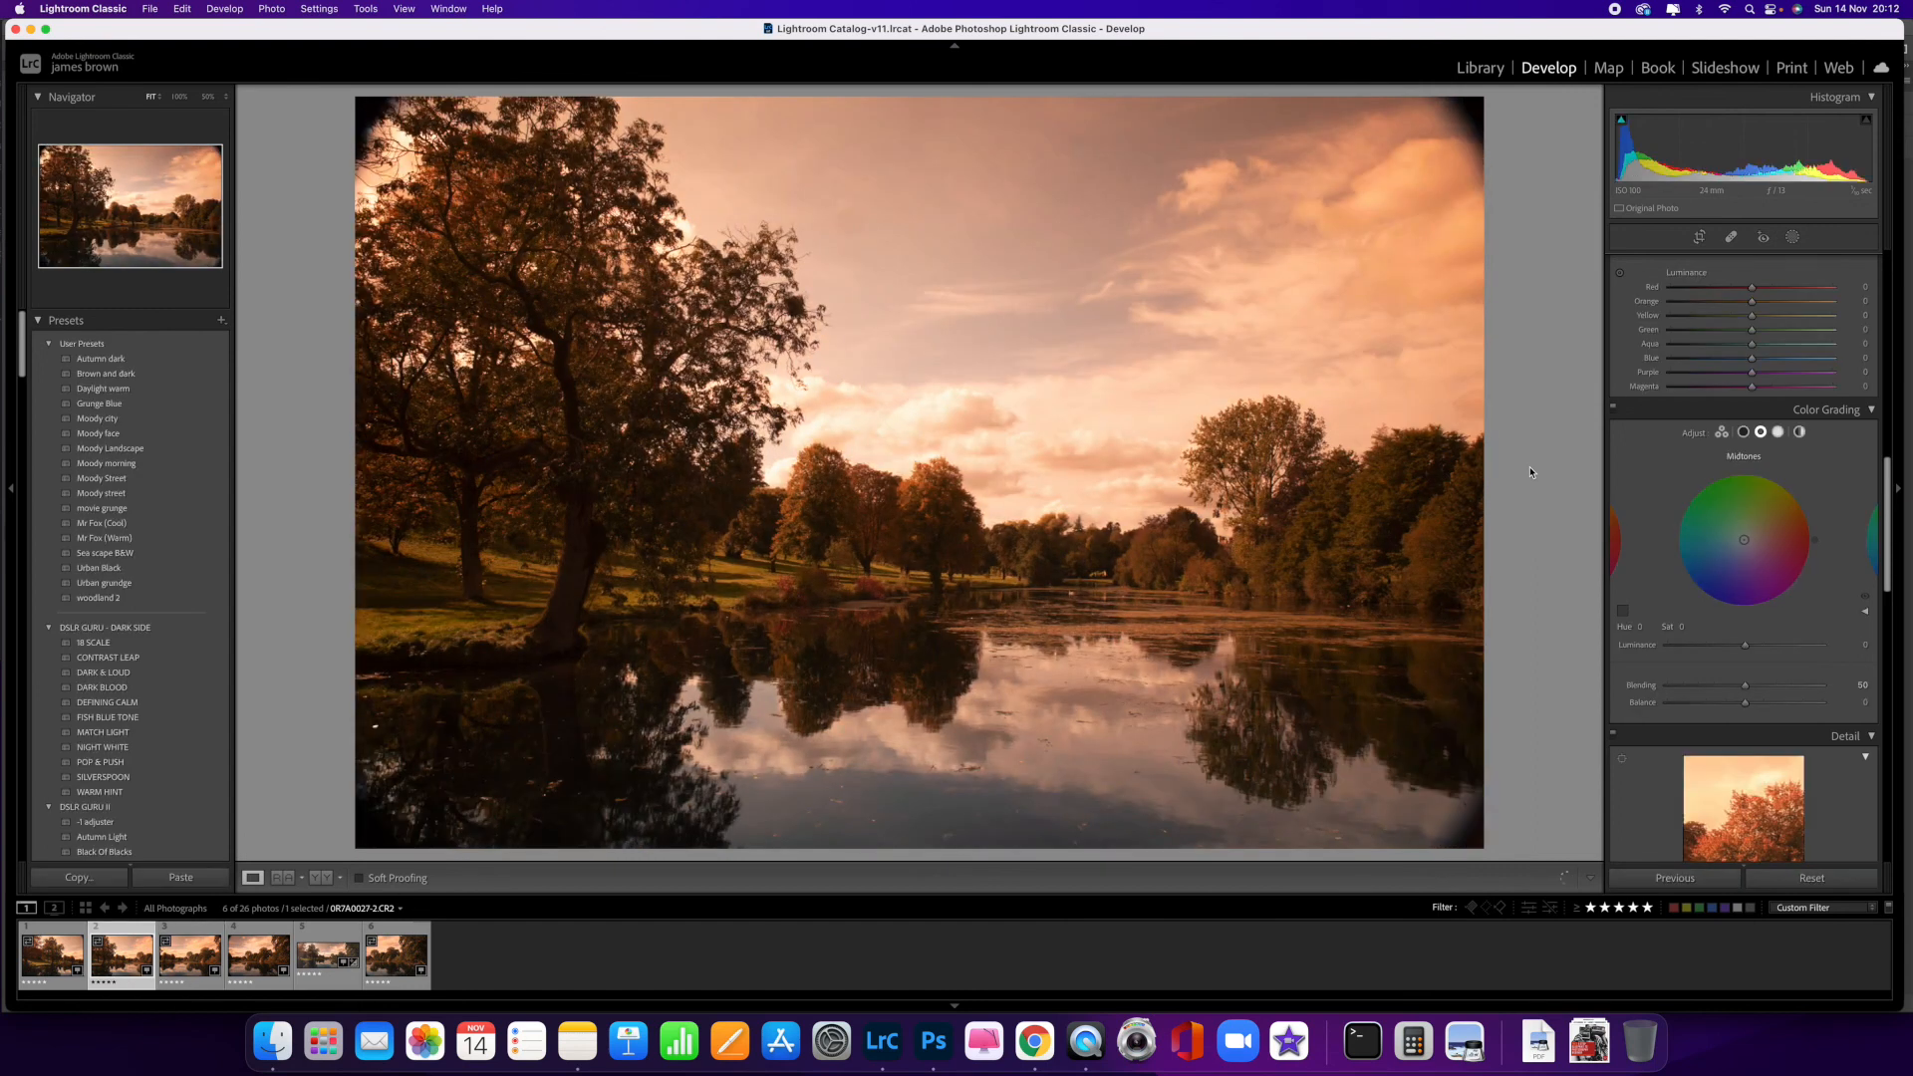
{"action": "key", "text": "Right"}
{"action": "key", "text": "Right"}
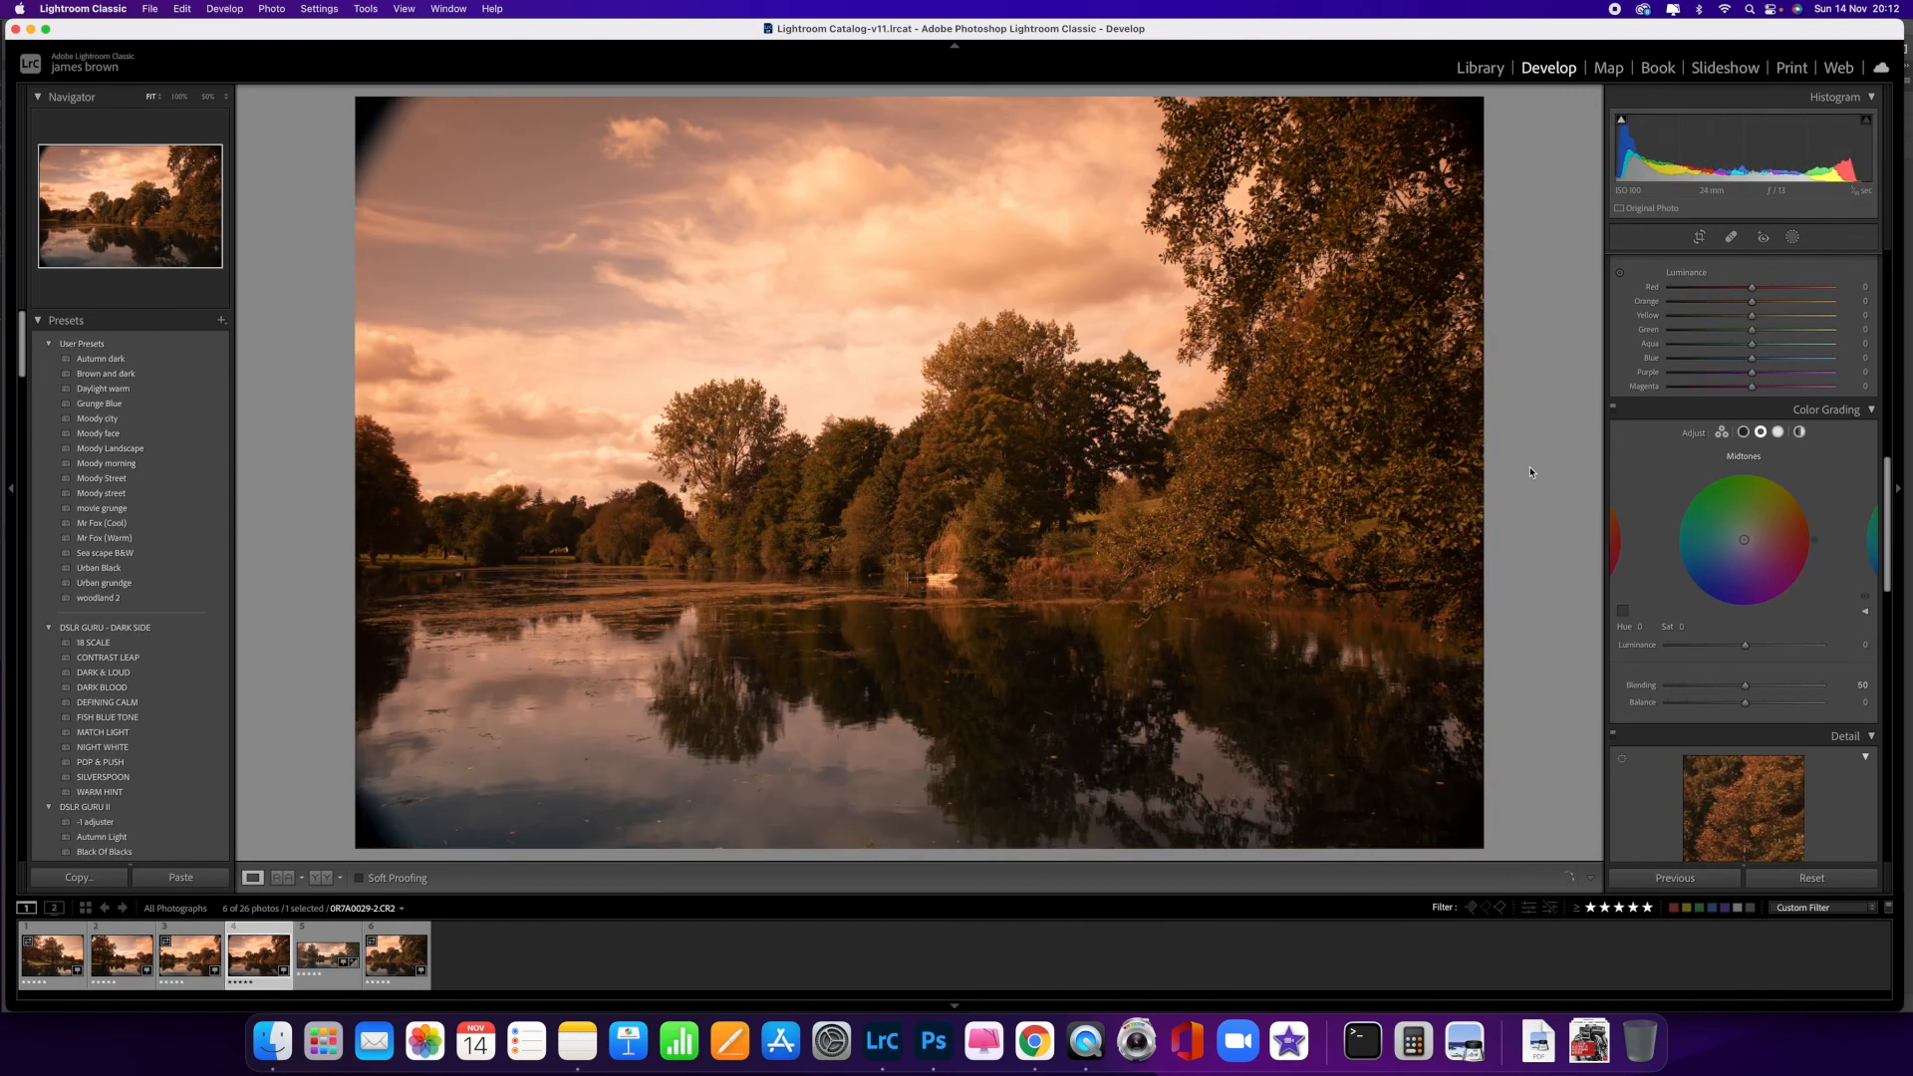
{"action": "key", "text": "Right"}
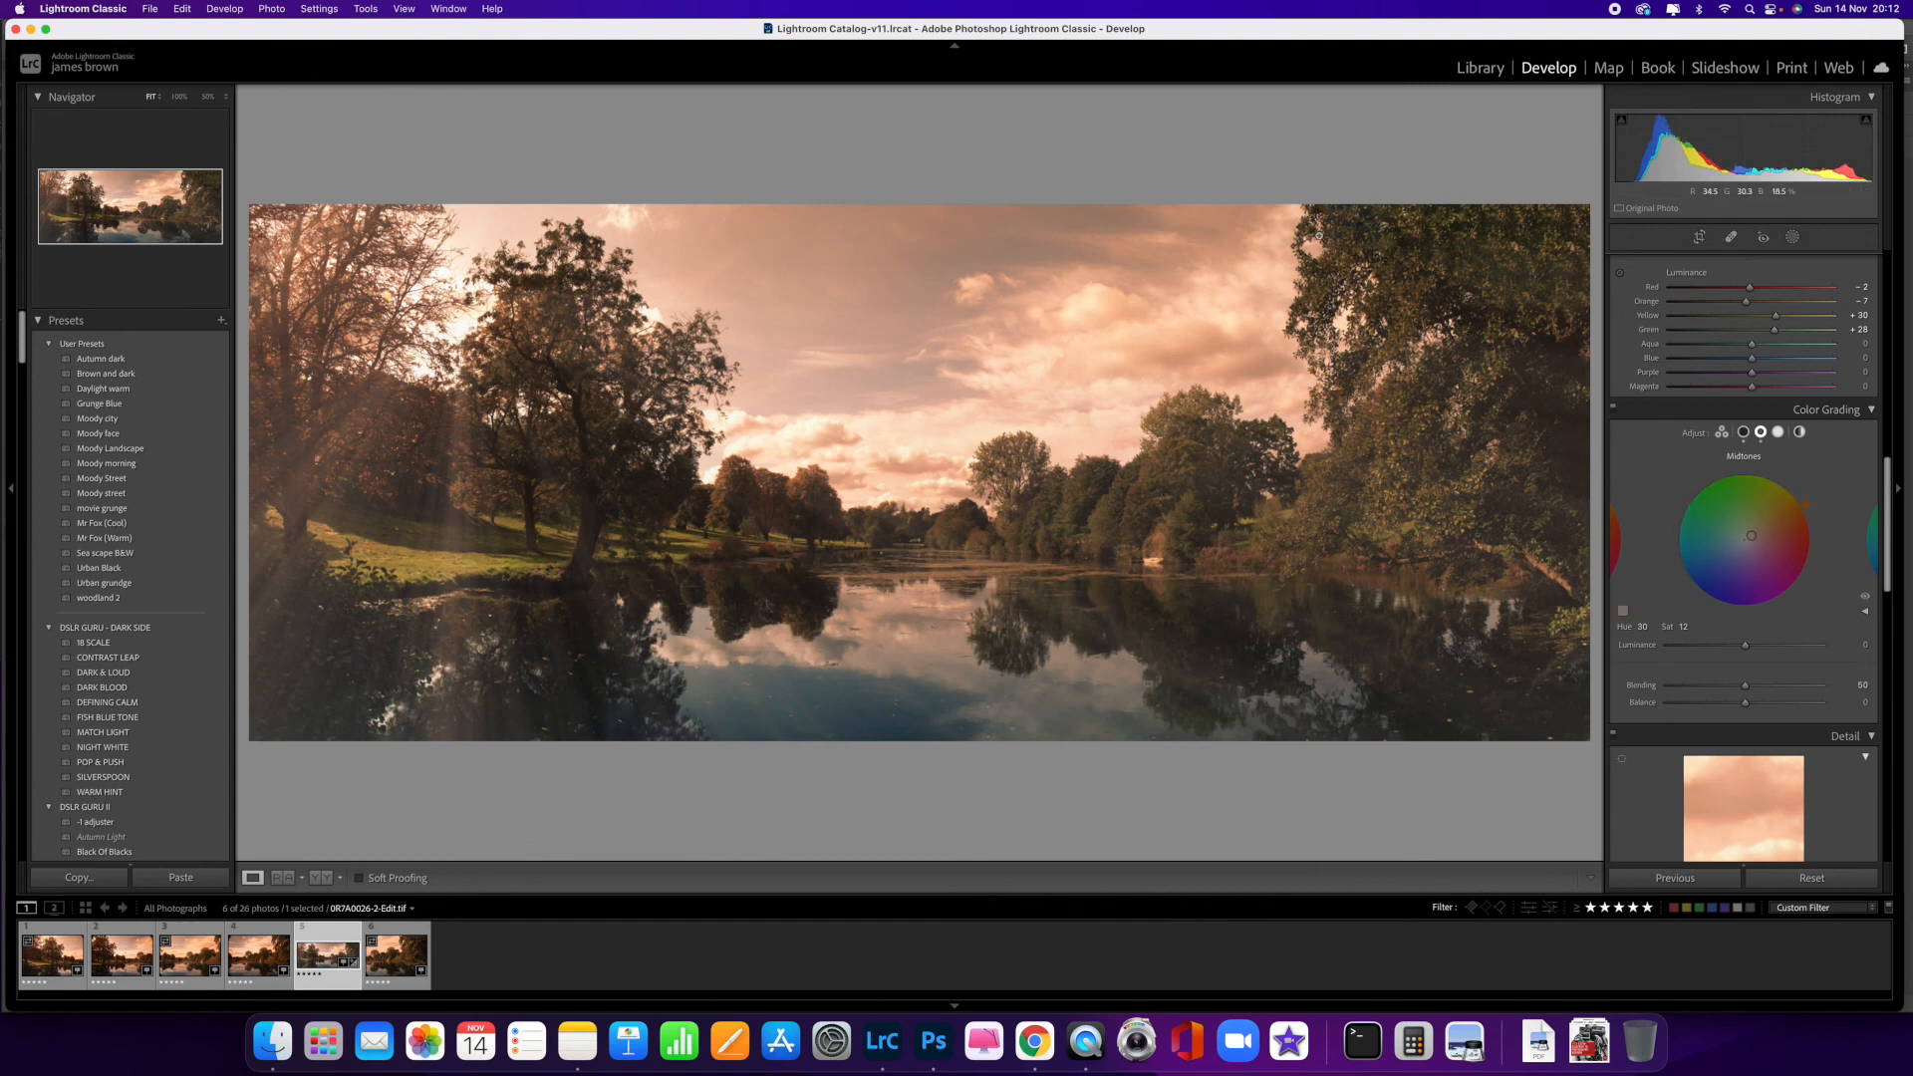
- Create a Select Sky mask on the panorama and hide its colour overlay
{"action": "scroll", "coordinate": [1747, 406], "scroll_direction": "up", "scroll_amount": 10}
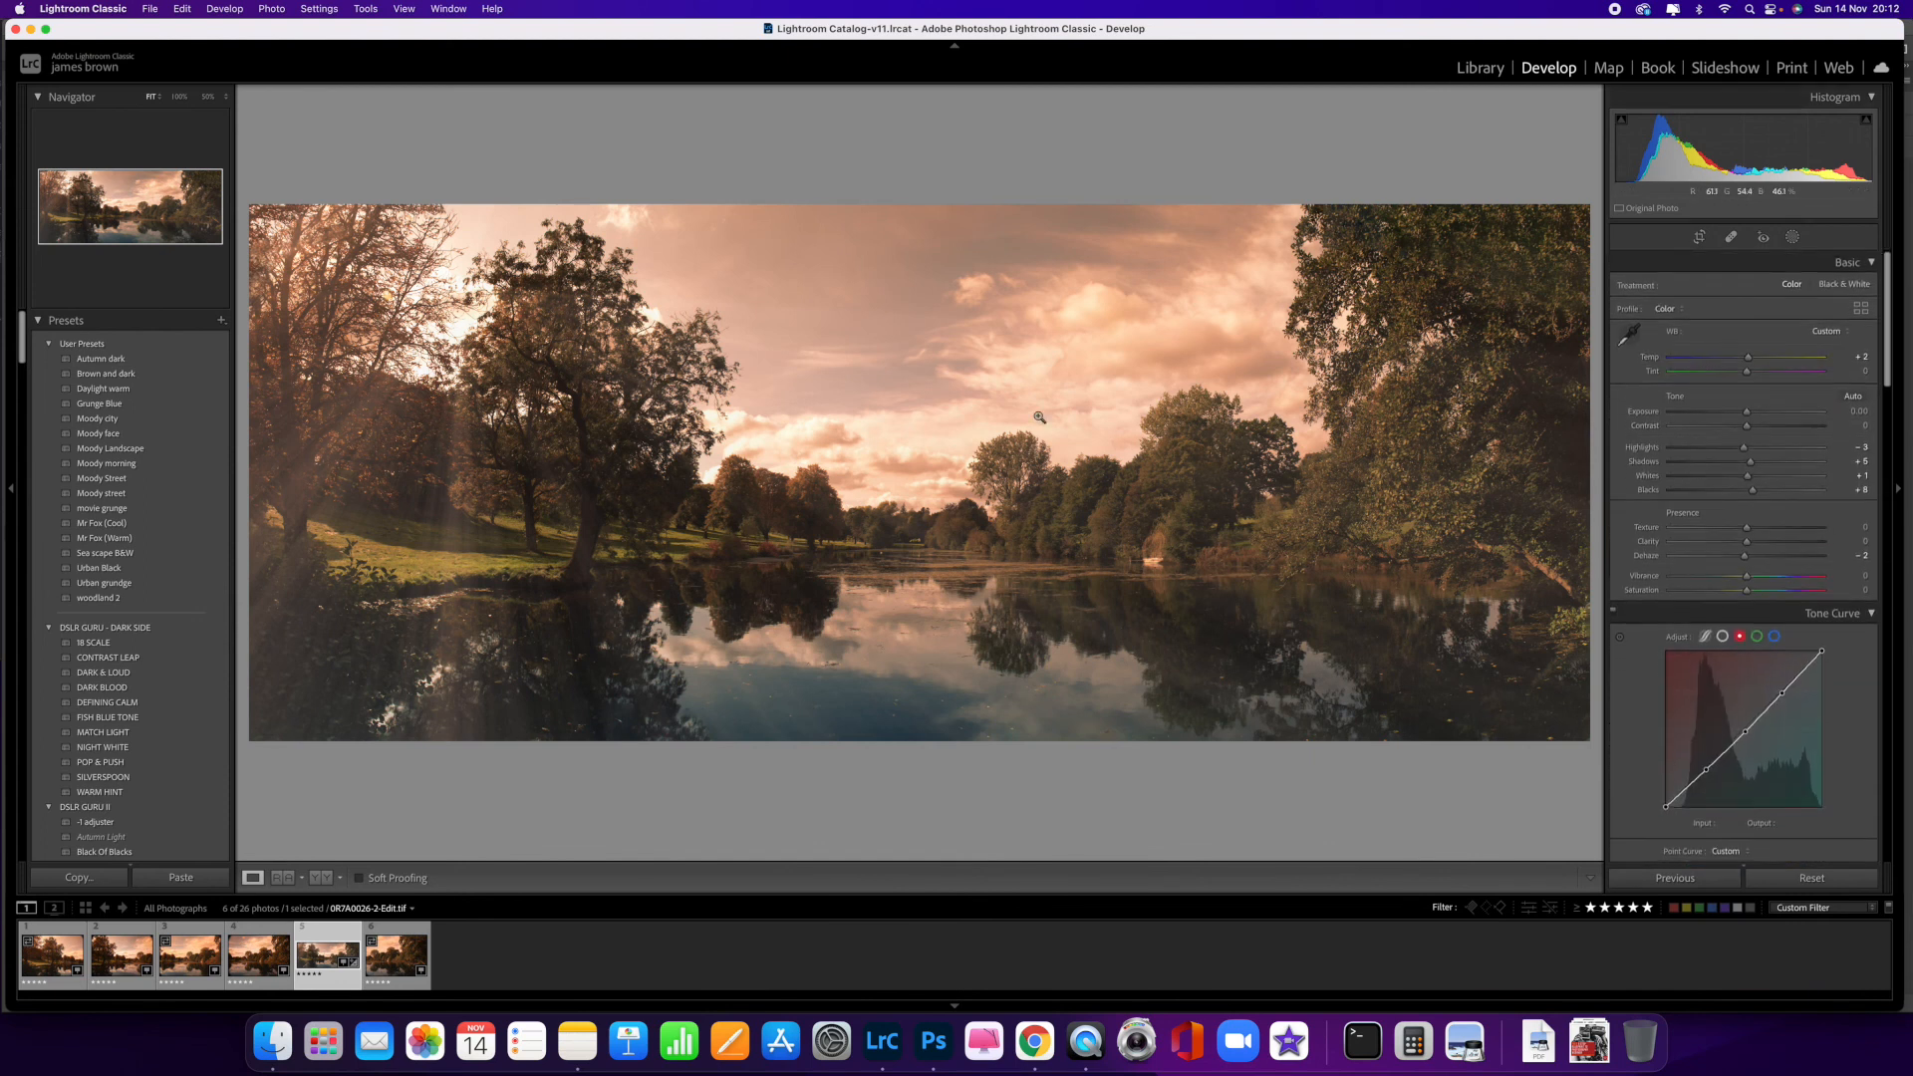
{"action": "left_click", "coordinate": [1795, 237]}
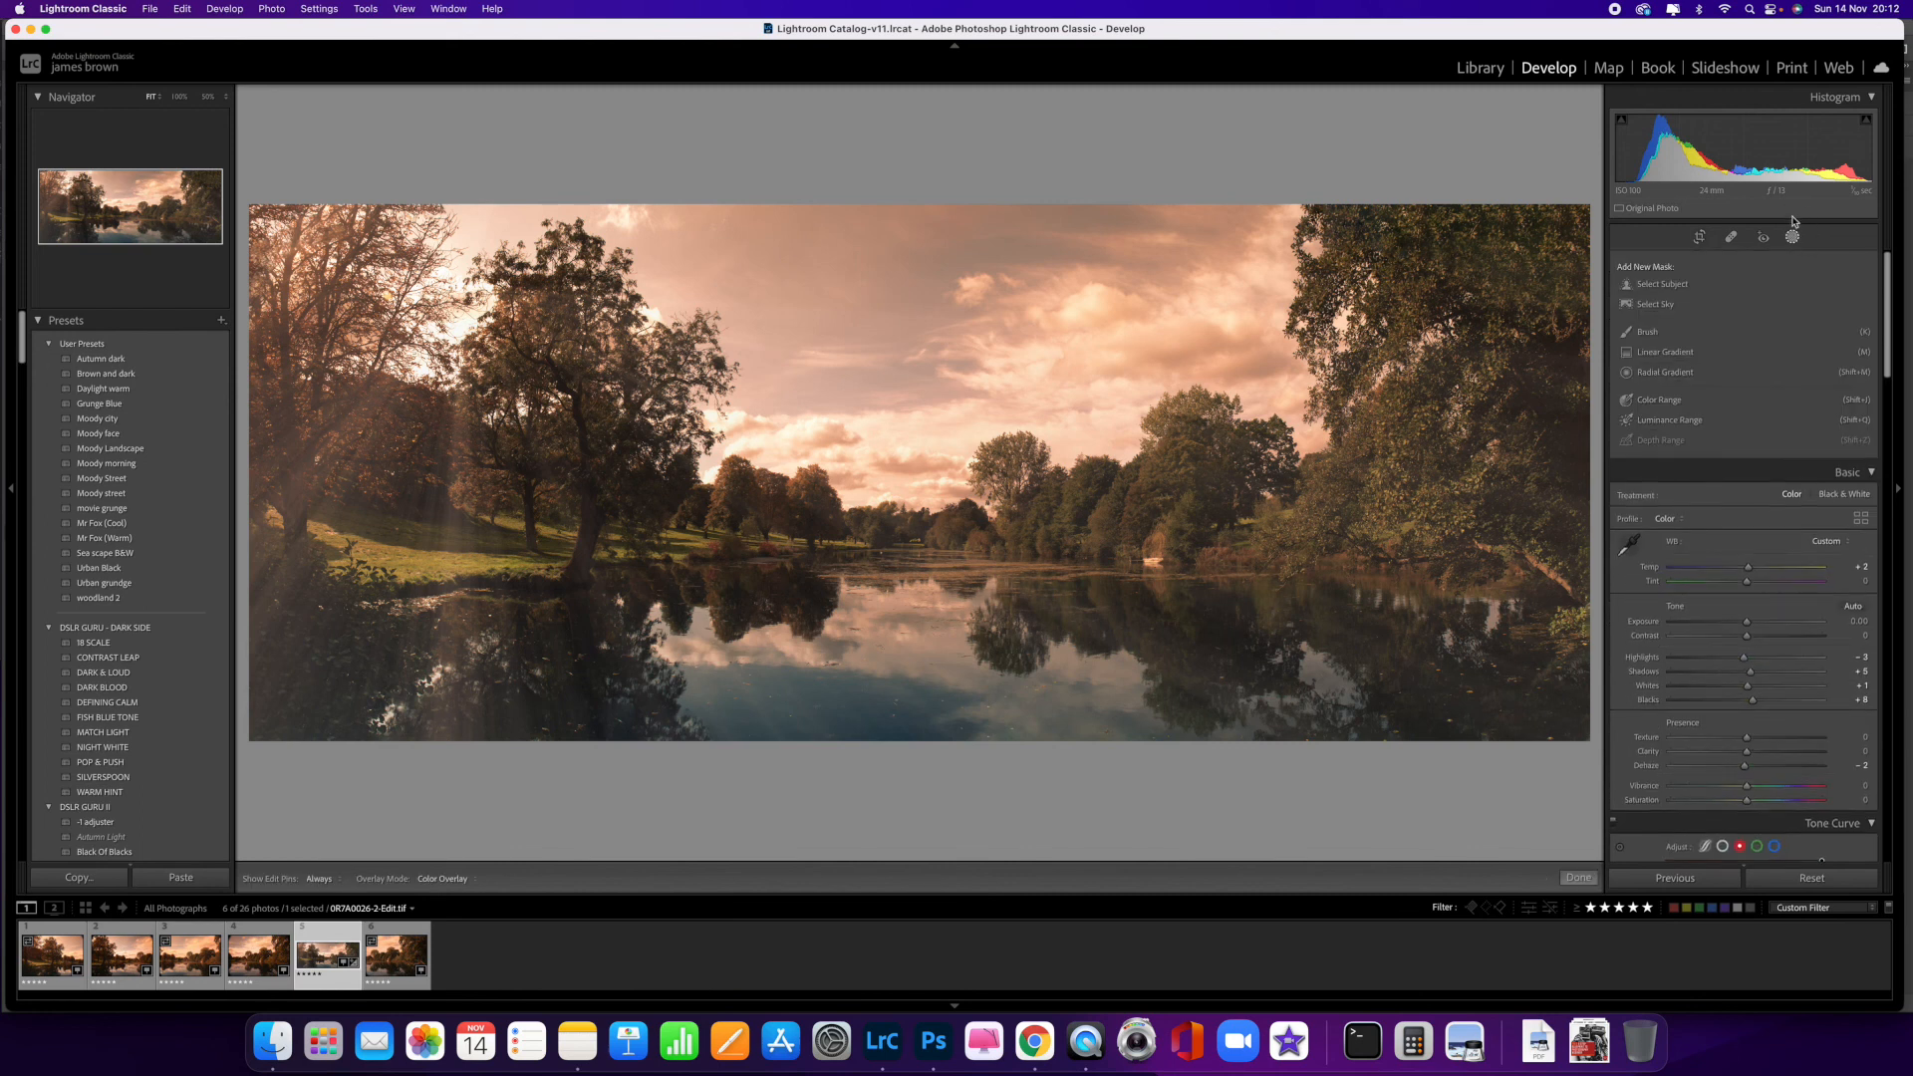
{"action": "left_click", "coordinate": [1657, 304]}
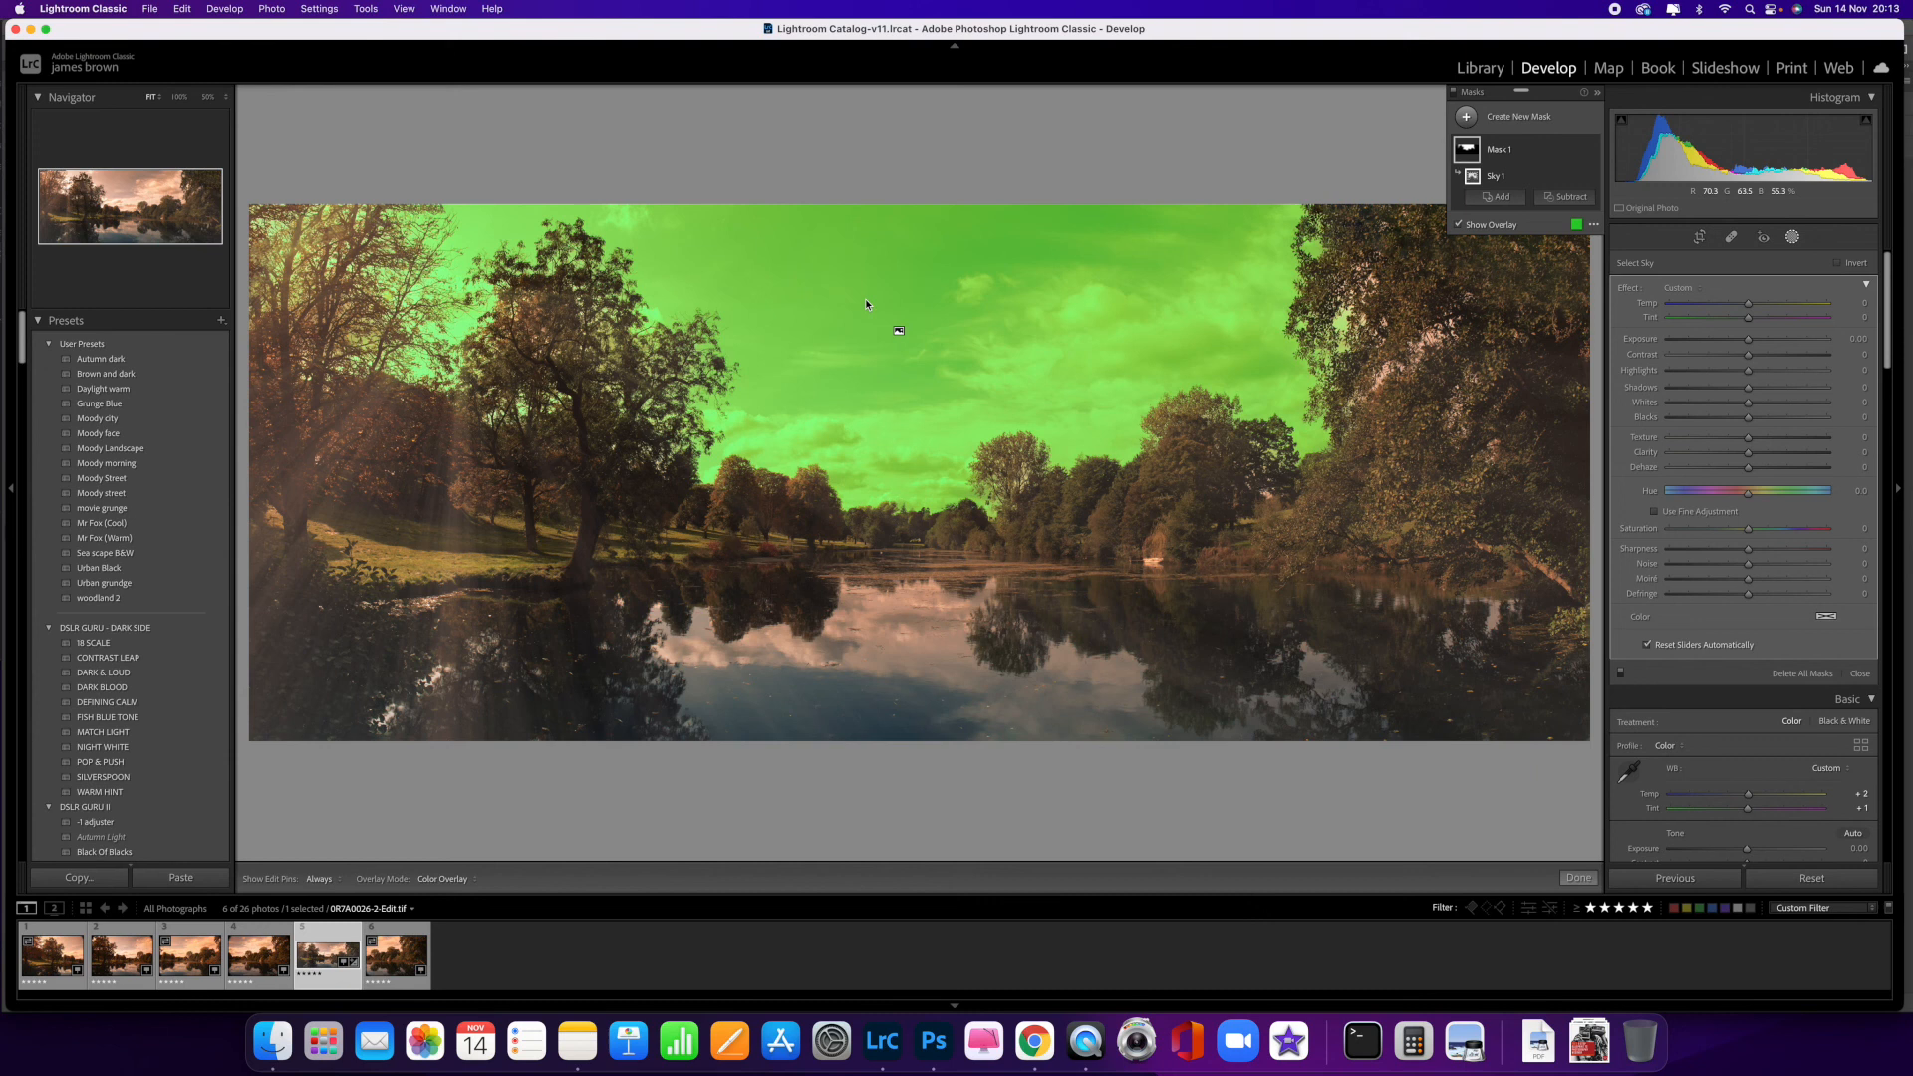
{"action": "left_click", "coordinate": [1461, 229]}
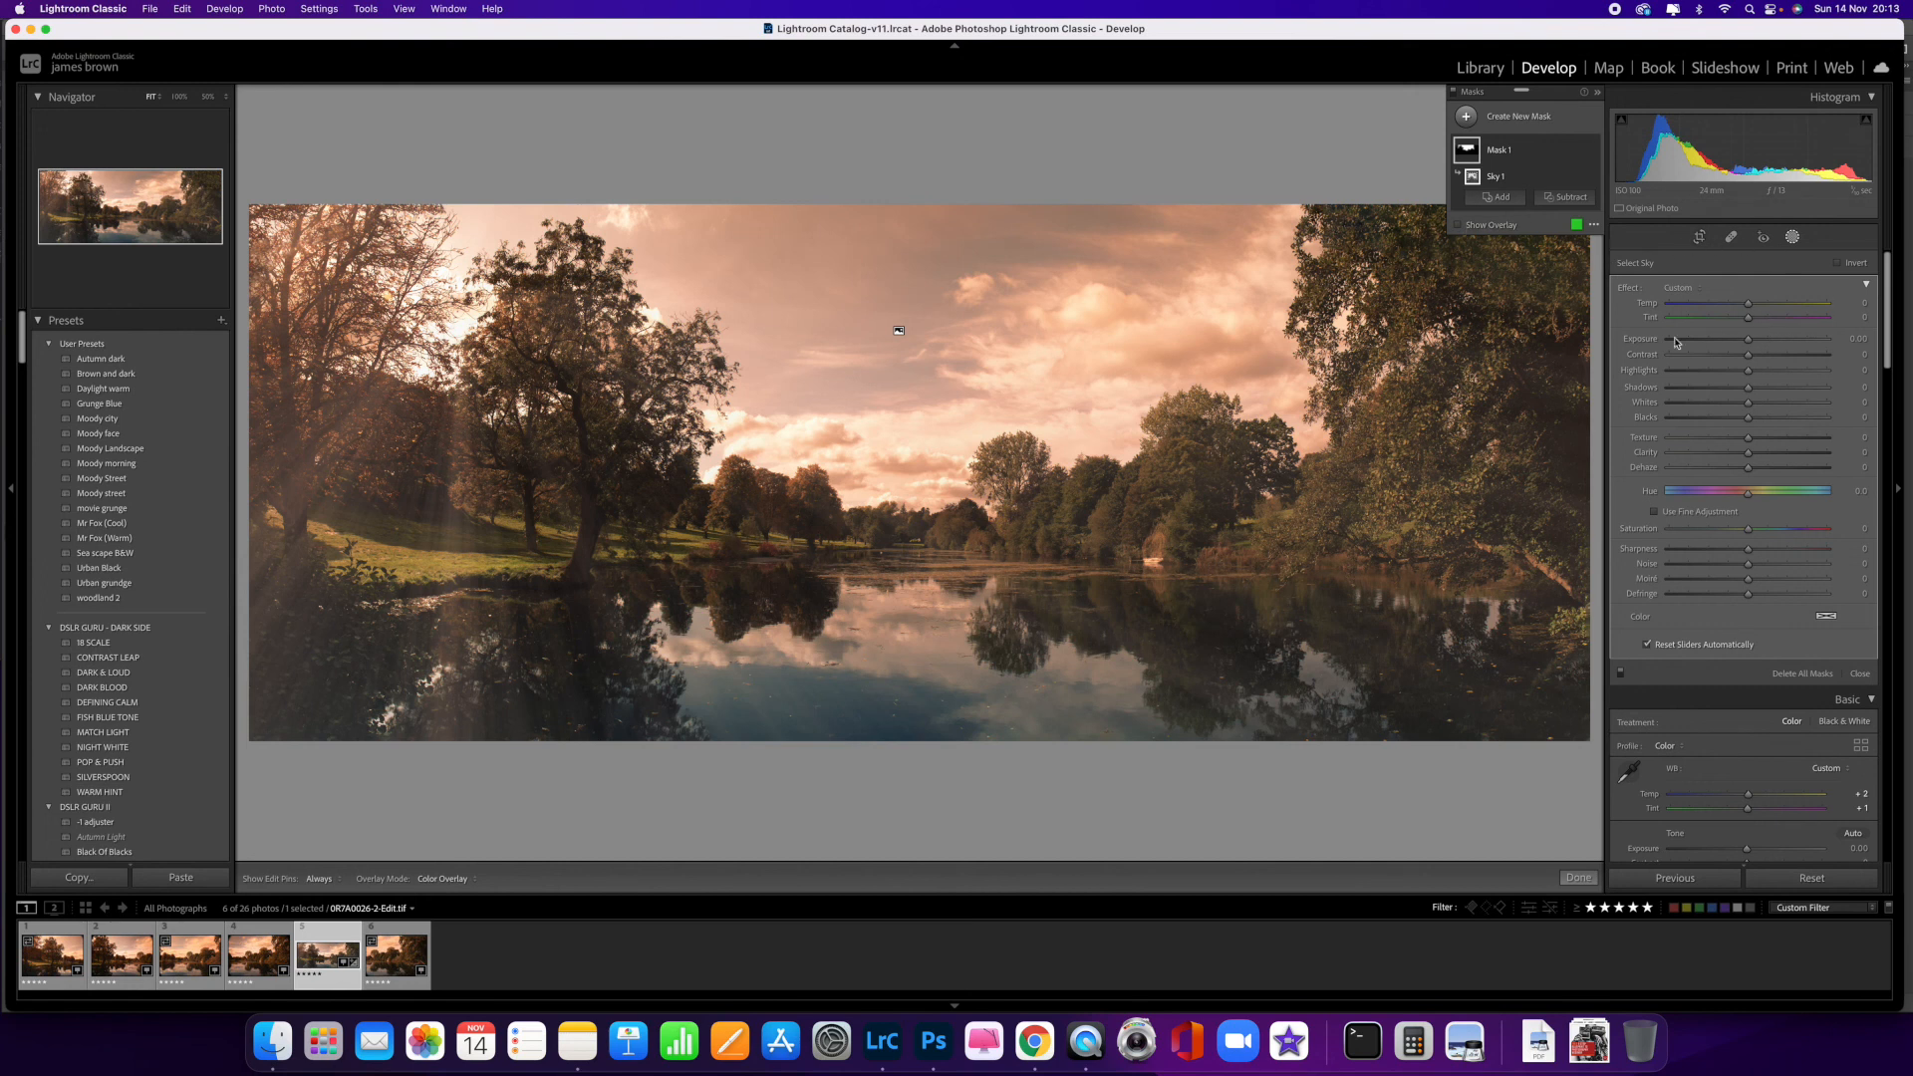
- Cool the masked sky with Temp -37 and Saturation -2, reset its Hue, and collapse the mask list
{"action": "mouse_move", "coordinate": [1748, 528]}
{"action": "left_mouse_down"}
{"action": "mouse_move", "coordinate": [1718, 533]}
{"action": "mouse_move", "coordinate": [1767, 497]}
{"action": "mouse_move", "coordinate": [1652, 499]}
{"action": "mouse_move", "coordinate": [1742, 498]}
{"action": "left_mouse_up"}
{"action": "double_click", "coordinate": [1741, 493]}
{"action": "left_click_drag", "start_coordinate": [1748, 303], "coordinate": [1701, 308]}
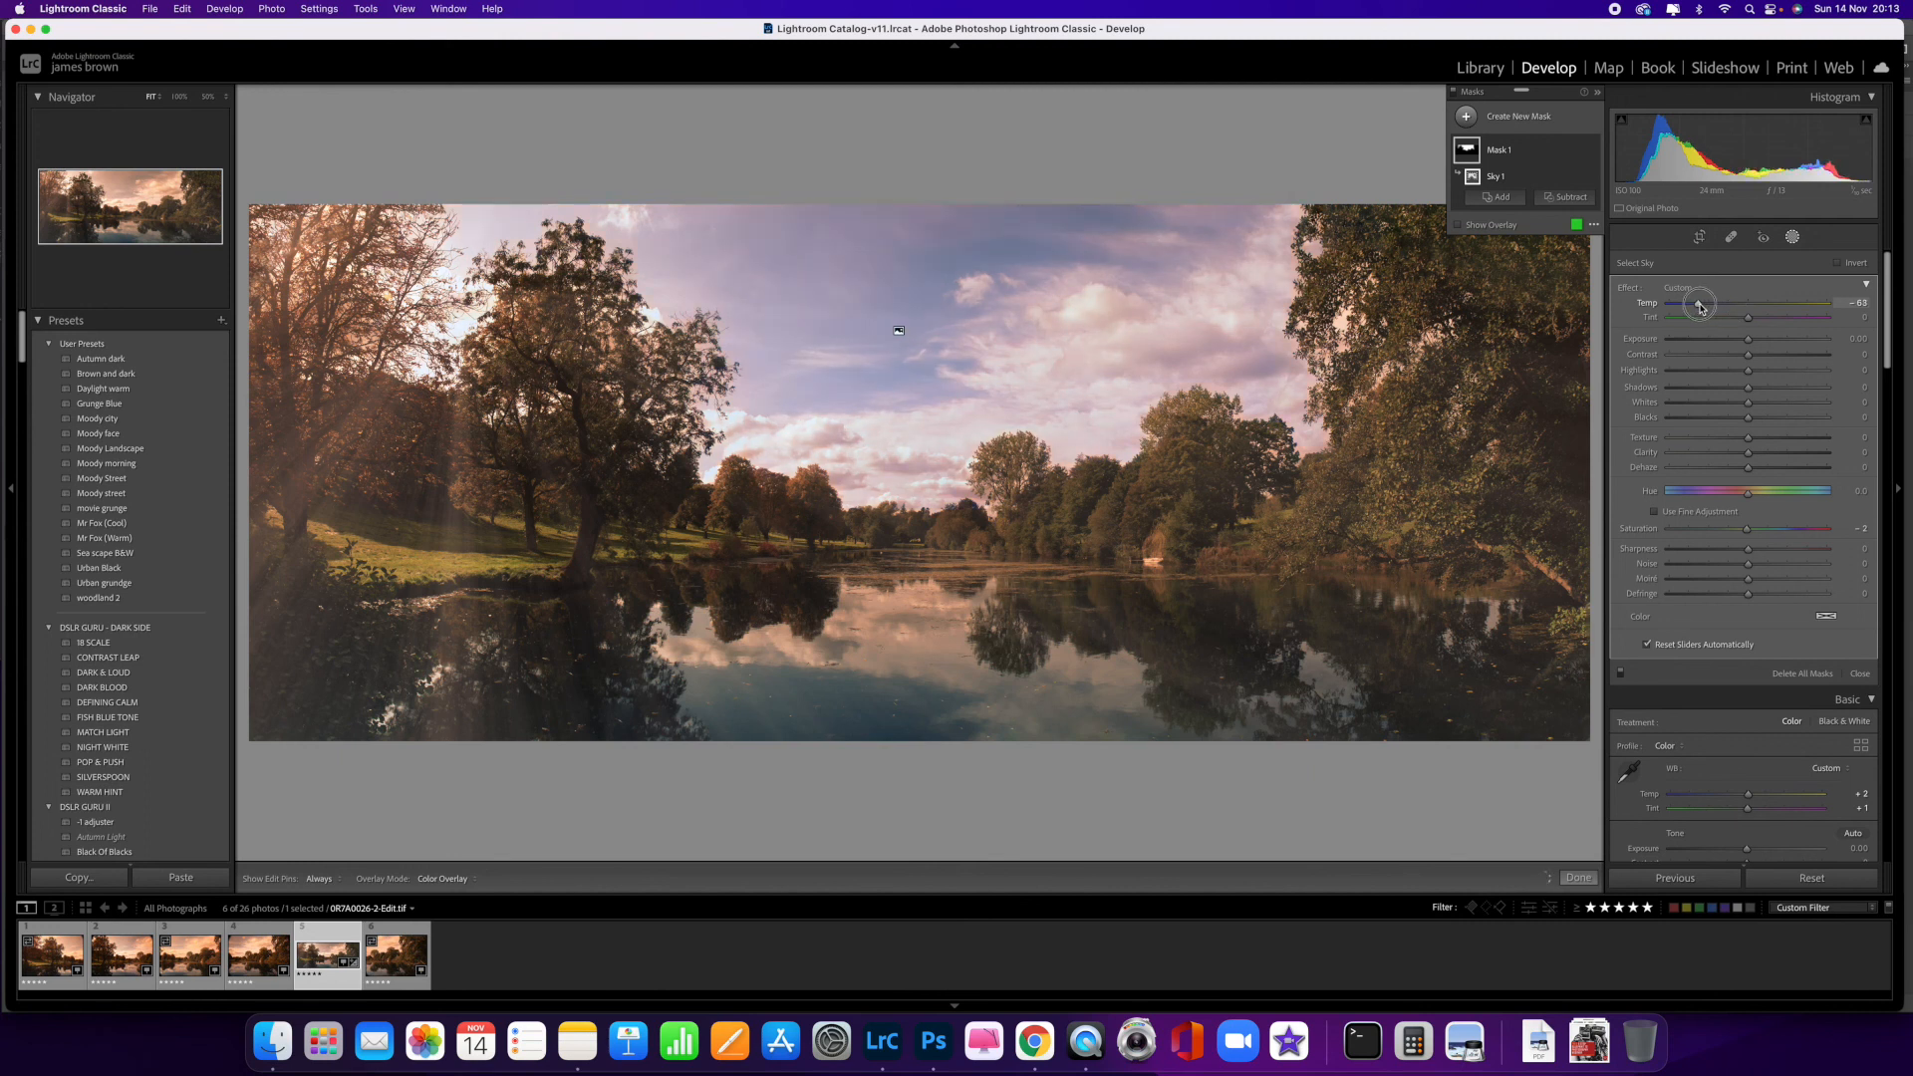
{"action": "left_click_drag", "start_coordinate": [1701, 308], "coordinate": [1715, 307]}
{"action": "left_click_drag", "start_coordinate": [1717, 308], "coordinate": [1724, 306]}
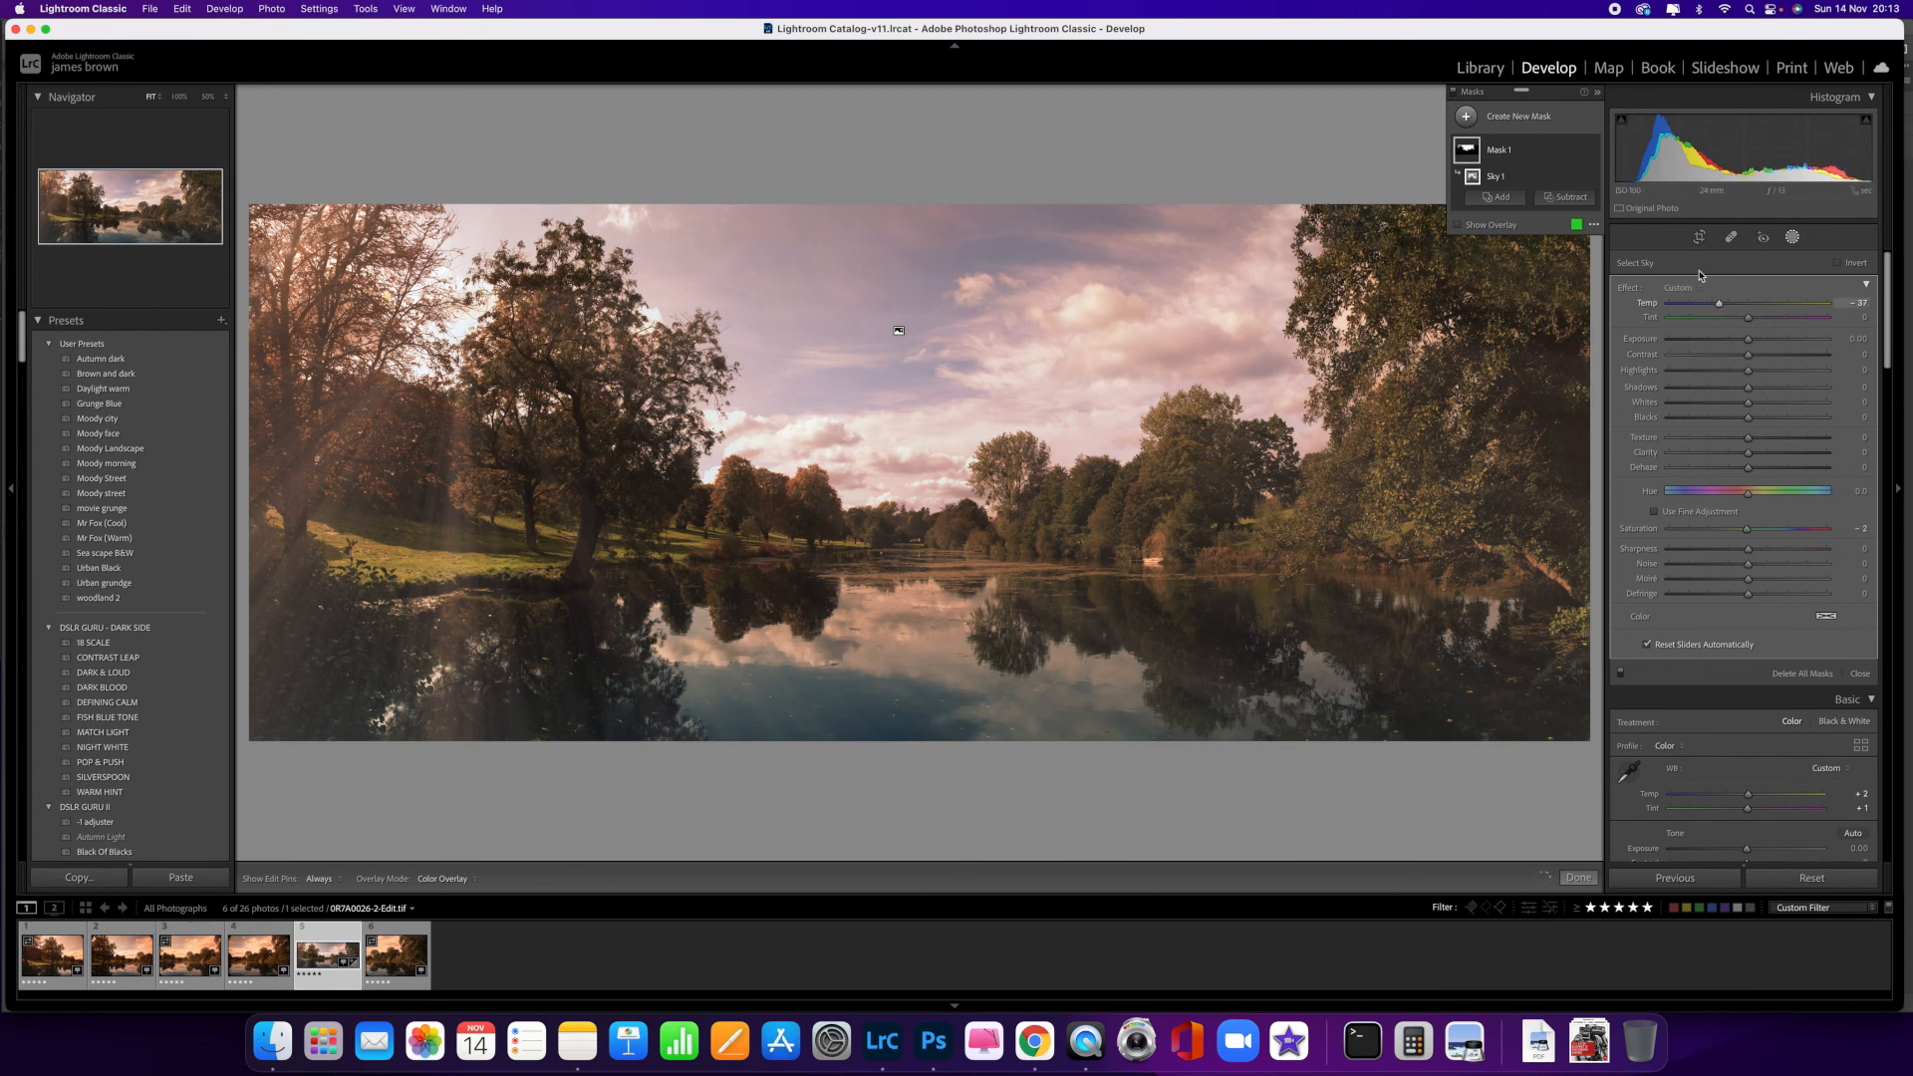
{"action": "left_click", "coordinate": [1599, 92]}
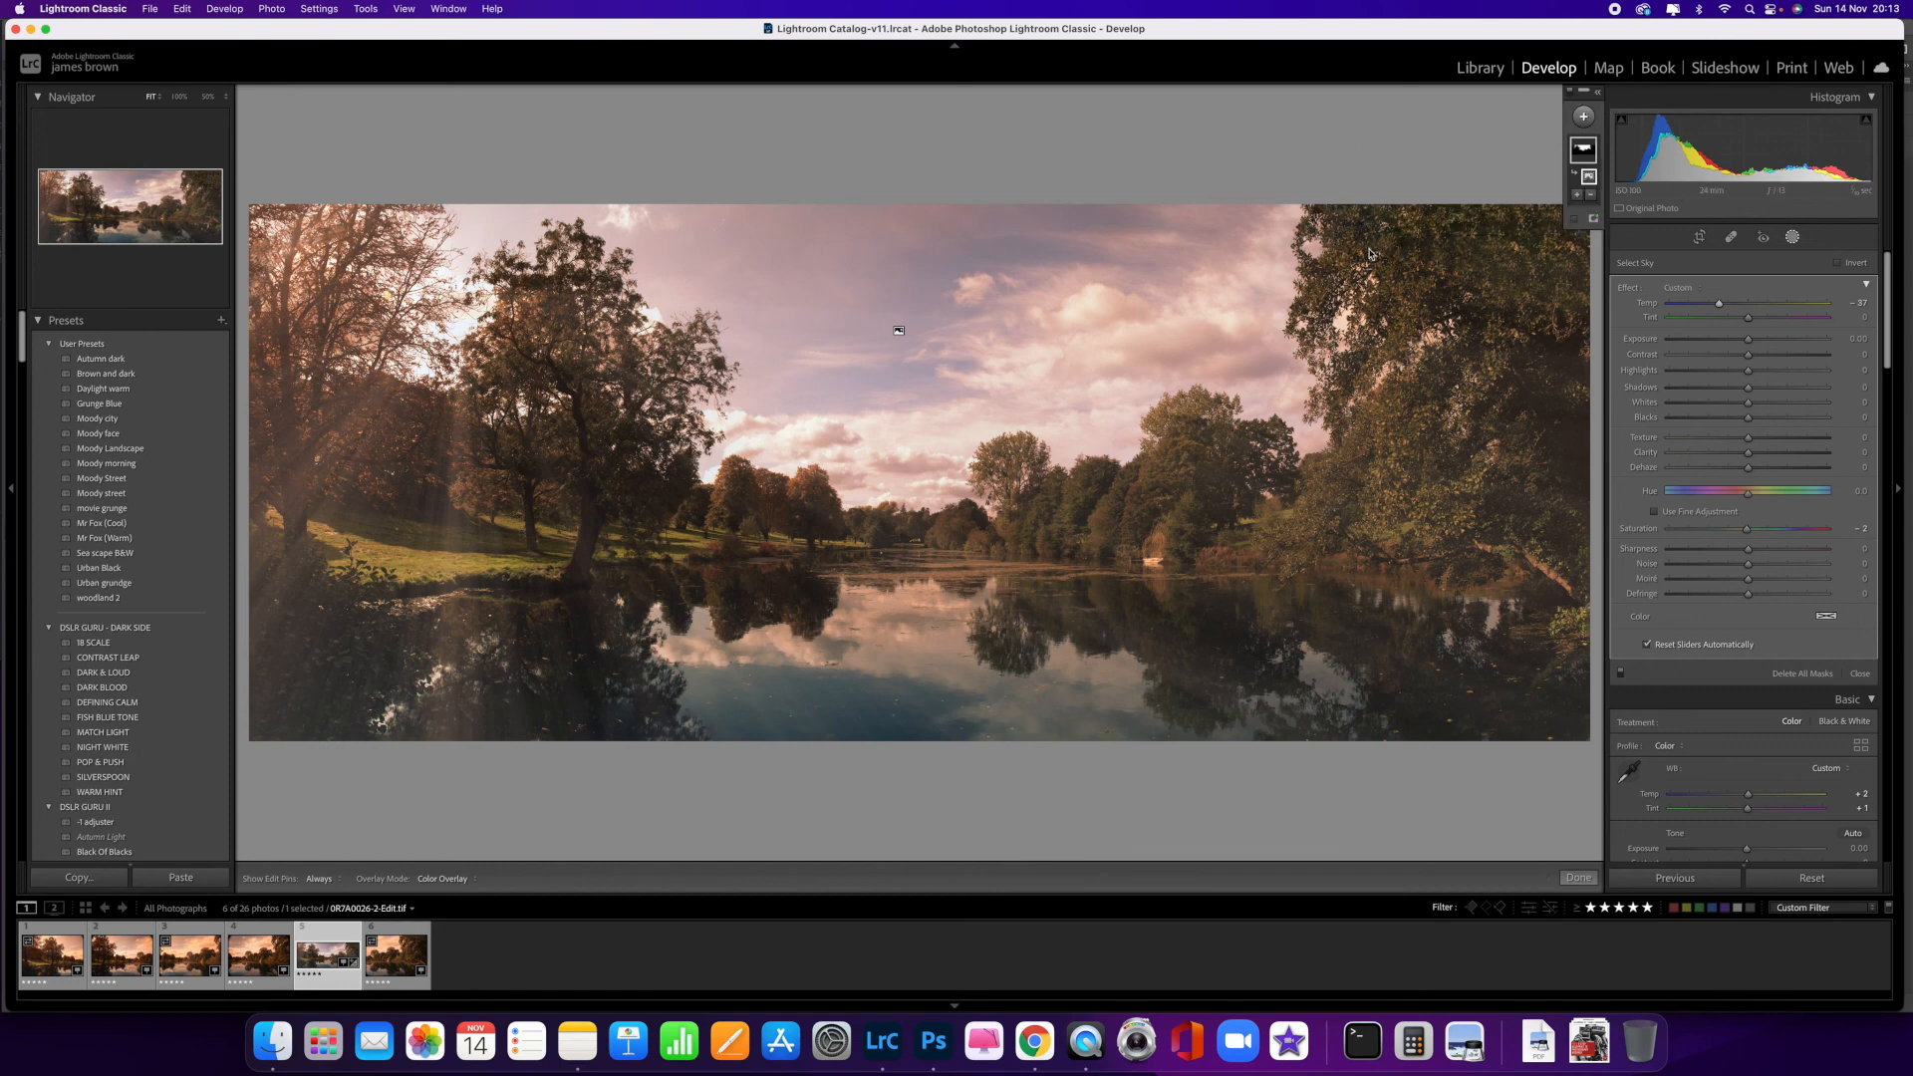